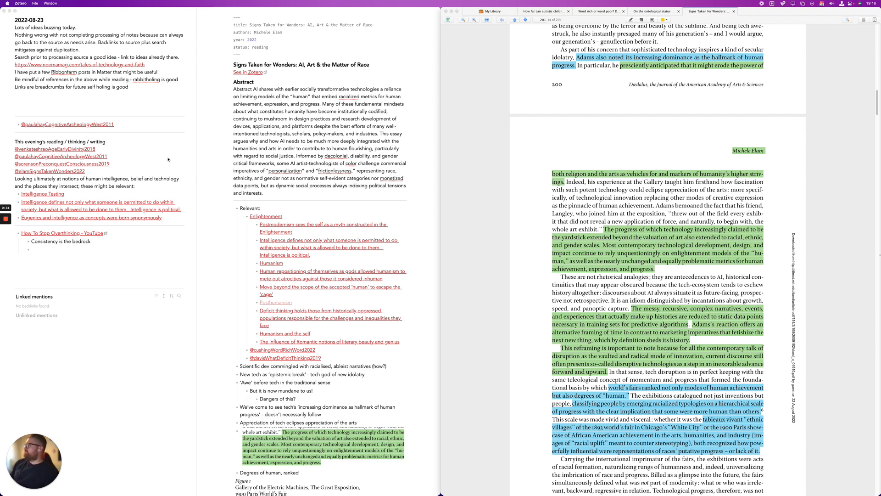
Close the open PDF whose title begins "How far can autistic child" in Zotero
click(128, 124)
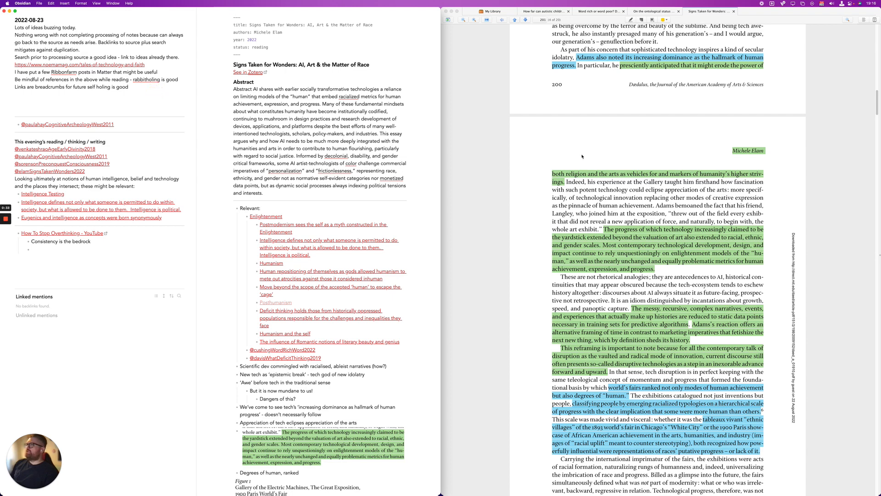
scroll(629, 115, up, 5)
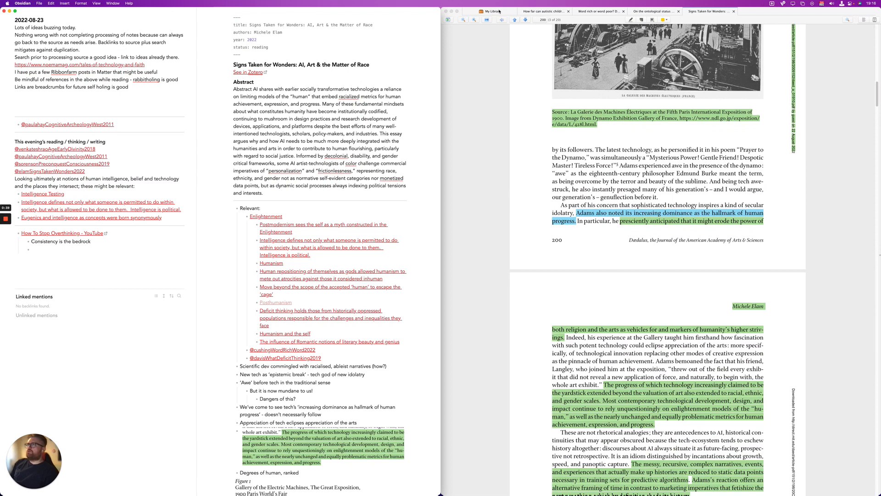
click(519, 12)
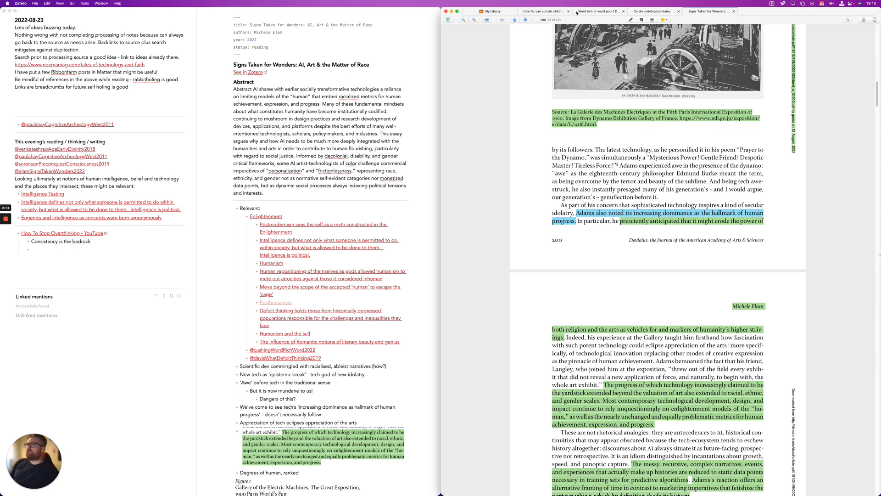
click(522, 12)
click(567, 11)
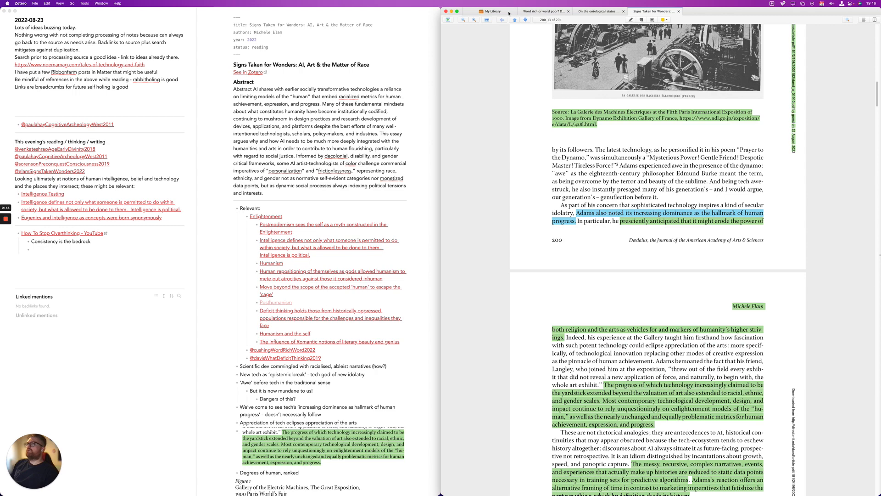
Look through the items listed in My Library
click(492, 11)
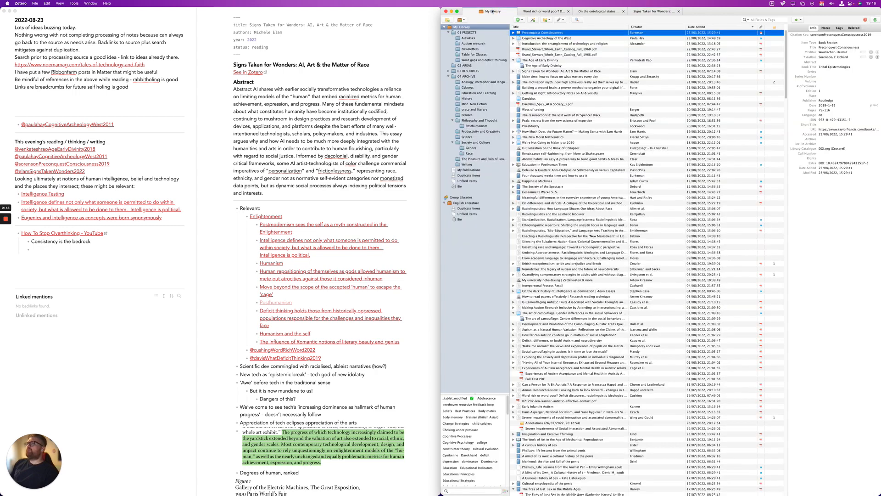
scroll(601, 233, down, 20)
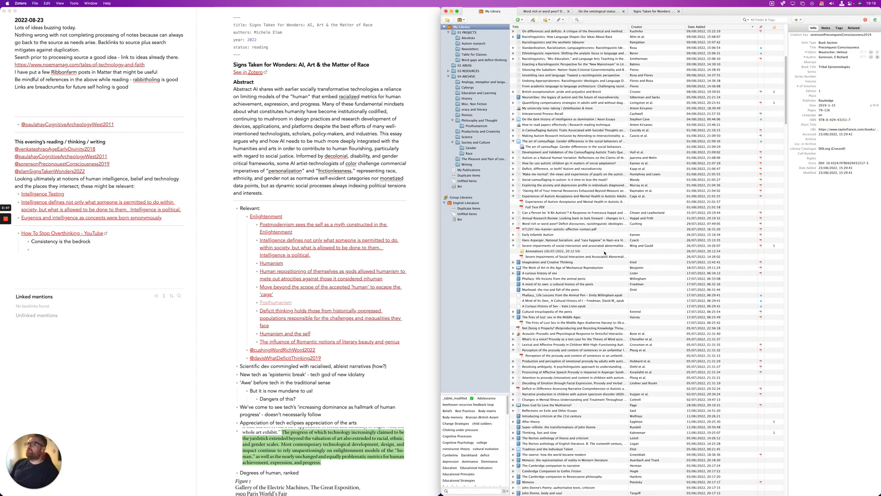
scroll(604, 252, up, 20)
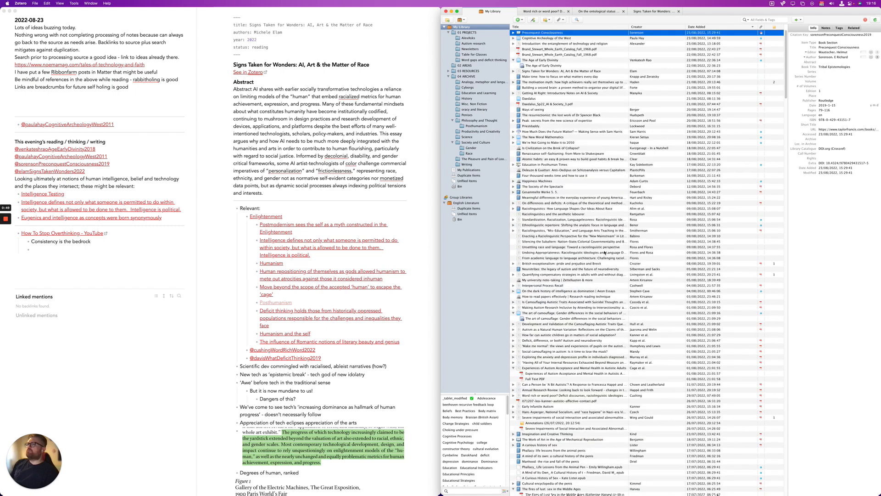
Return to the "Signs Taken for Wonders" PDF and review the highlighted passages on its opening pages, from the abstract to page 200
click(670, 11)
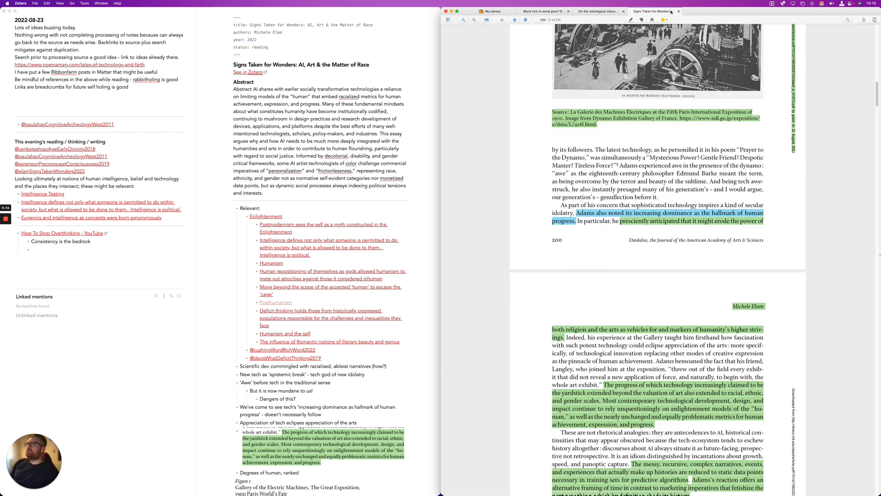
scroll(685, 166, up, 20)
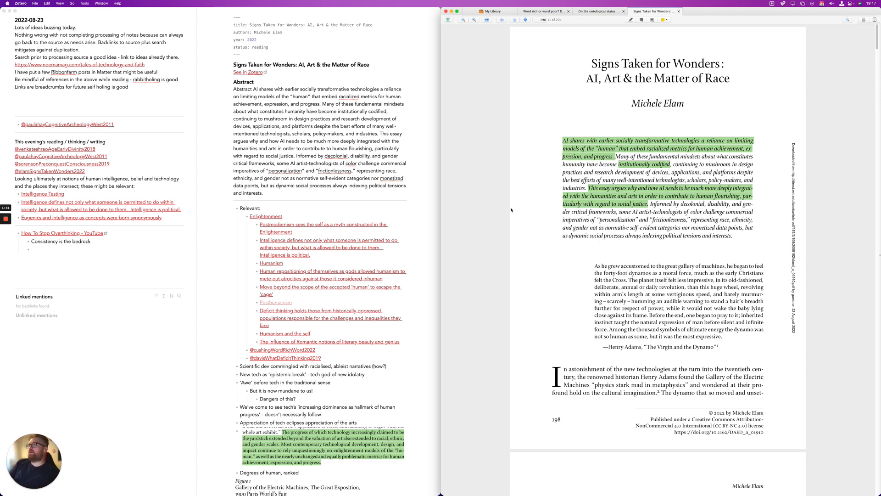
scroll(511, 202, down, 2)
scroll(511, 202, up, 2)
scroll(512, 199, down, 1)
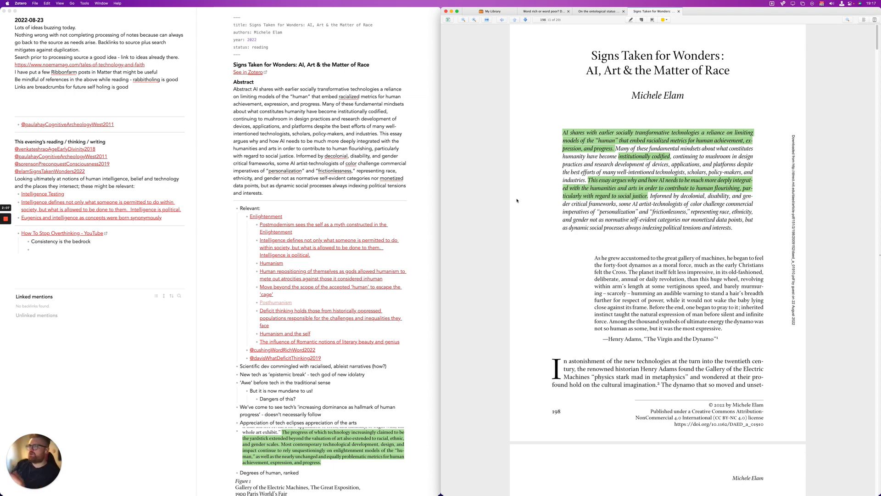
scroll(626, 253, down, 15)
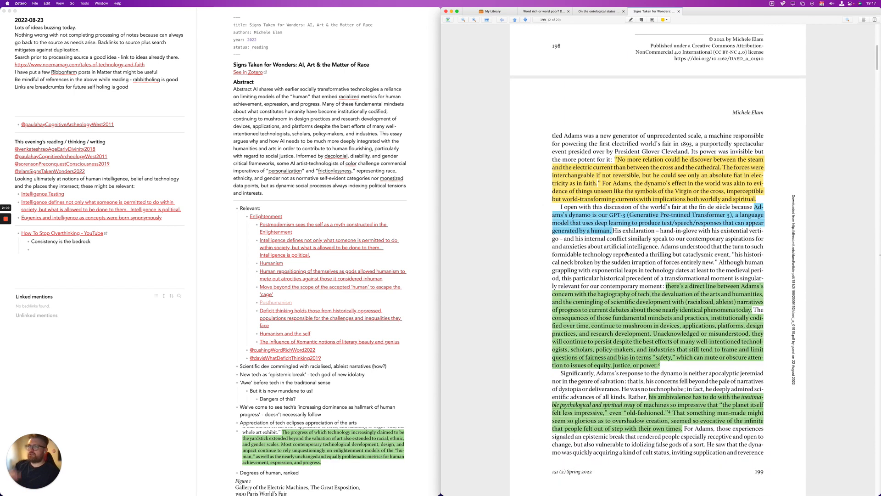
scroll(626, 253, down, 10)
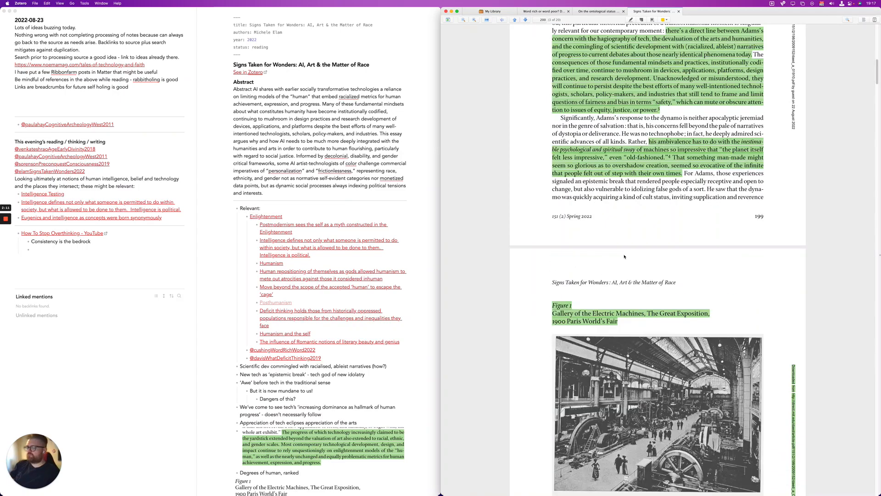
scroll(624, 256, down, 10)
scroll(624, 256, up, 5)
scroll(624, 256, up, 3)
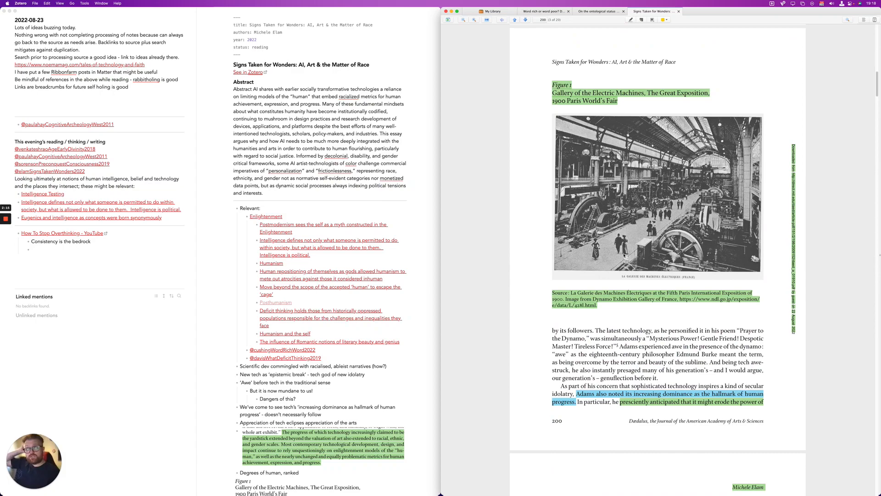
scroll(624, 256, up, 8)
scroll(624, 255, up, 15)
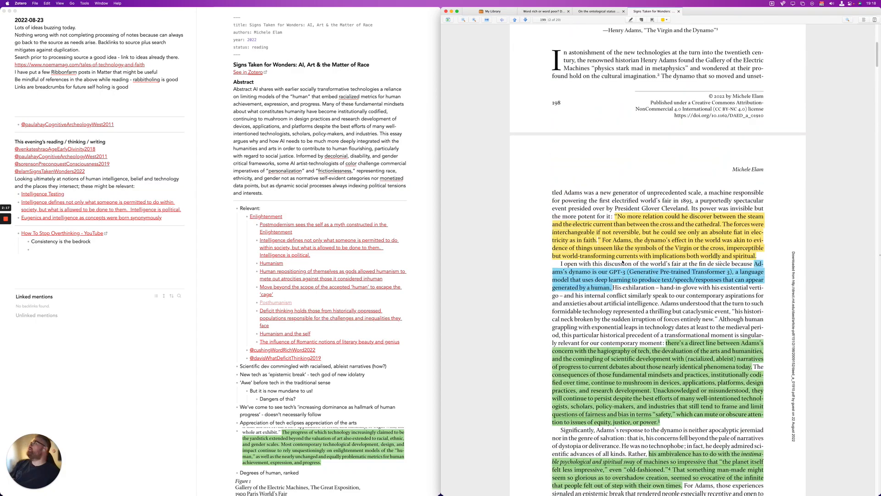
scroll(623, 262, up, 5)
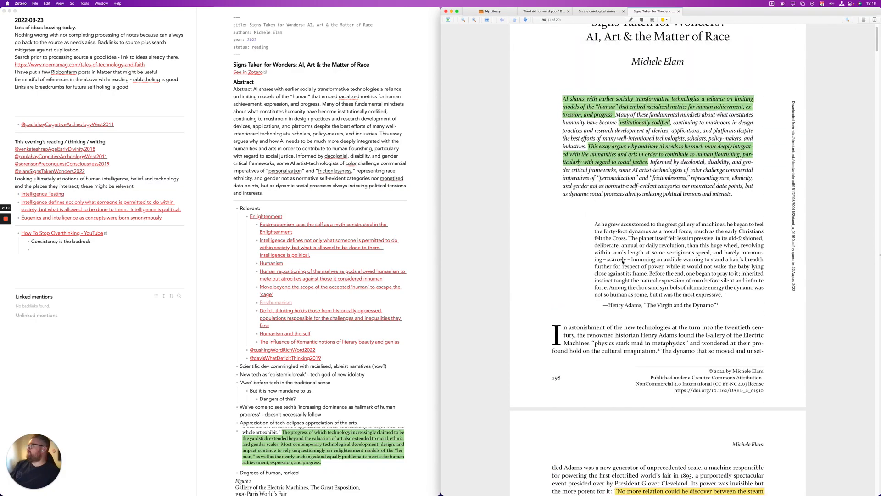
click(168, 252)
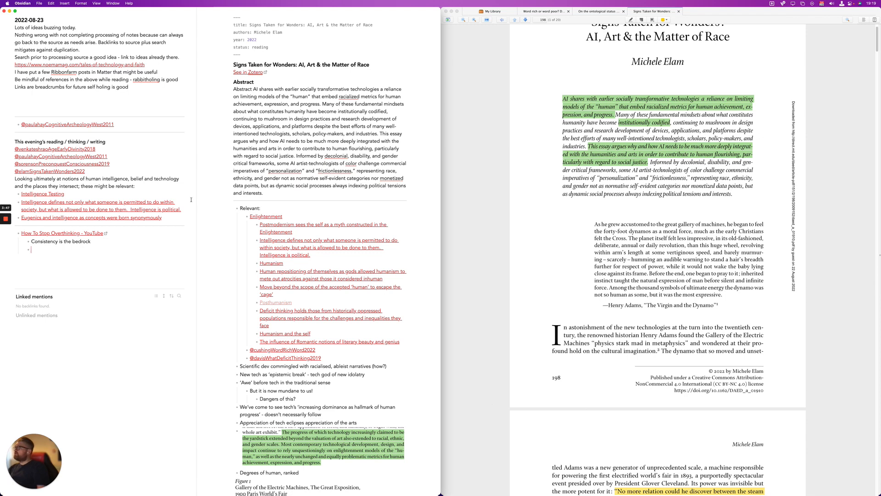
click(29, 20)
click(76, 100)
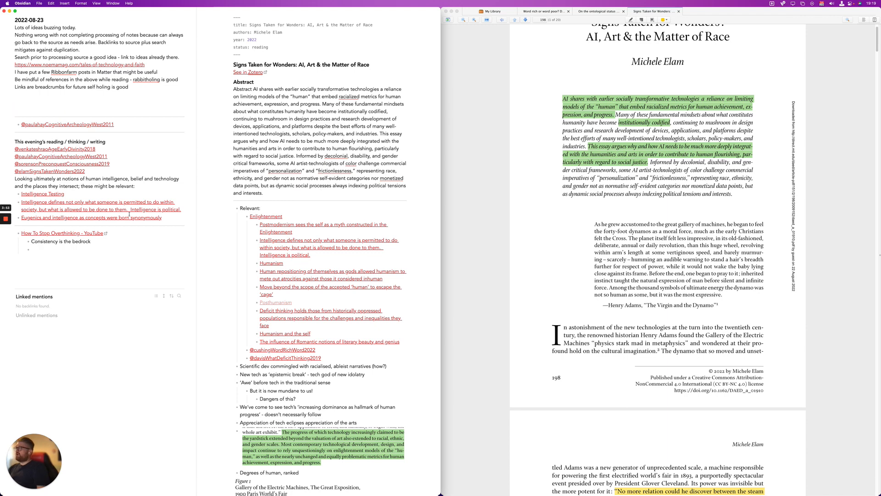
scroll(129, 214, down, 1)
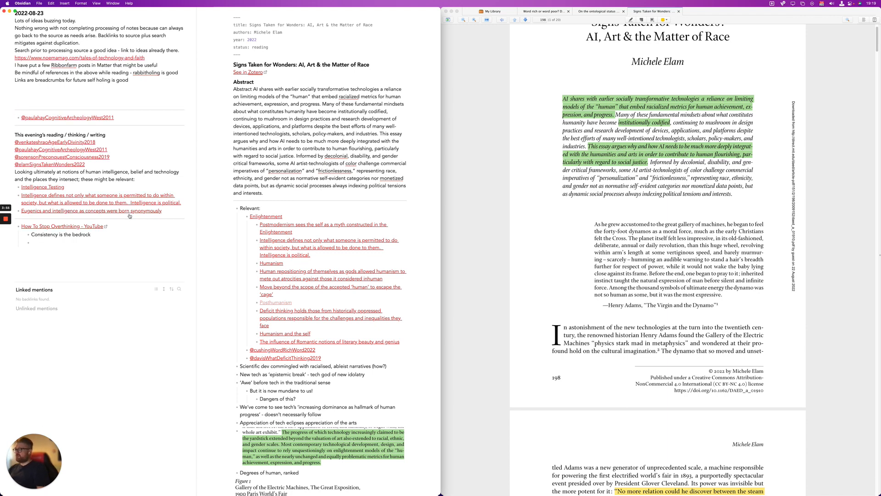
Switch to Notes to view the "Working memory" note, close it, and return to the literature note in Obsidian
key(super+Tab)
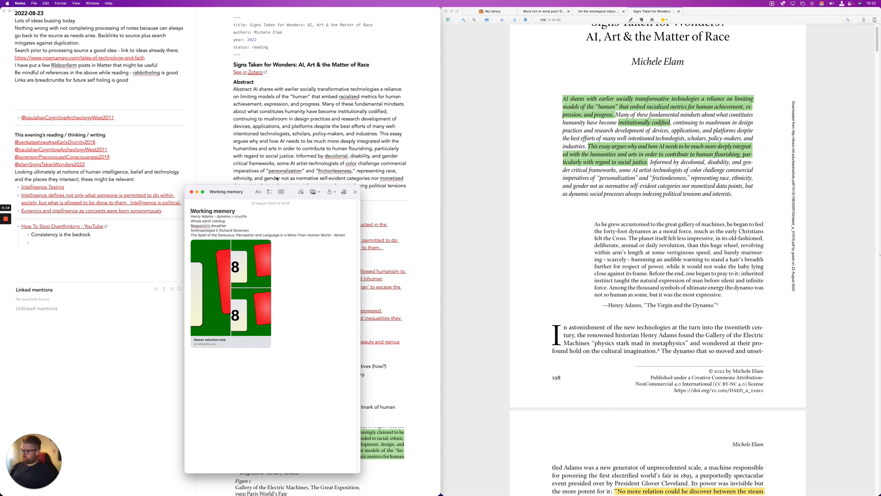
click(192, 193)
click(245, 158)
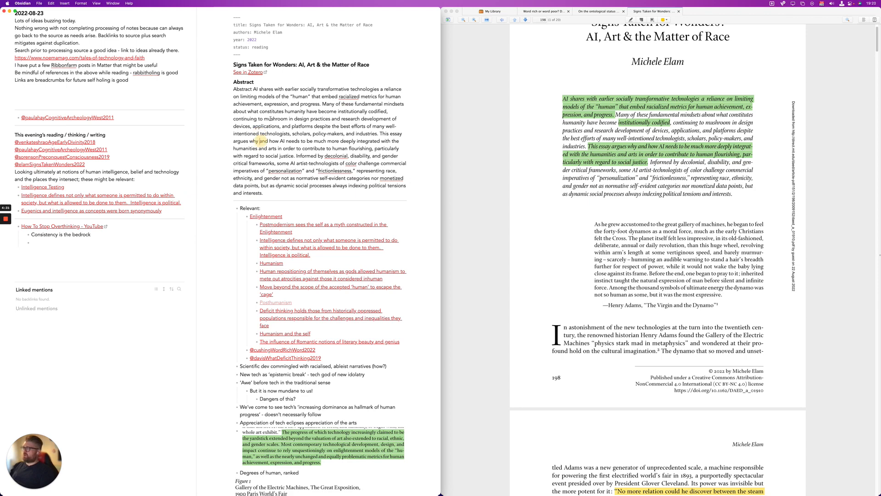
Examine the "Signs Taken for Wonders" literature note, including its abstract, relevant links, bullet notes, embedded figure and linked mentions
scroll(631, 104, up, 2)
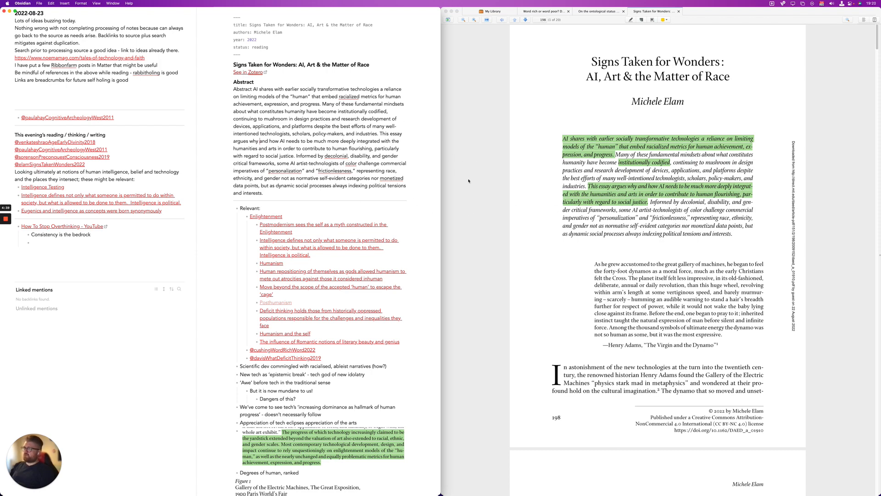
click(564, 162)
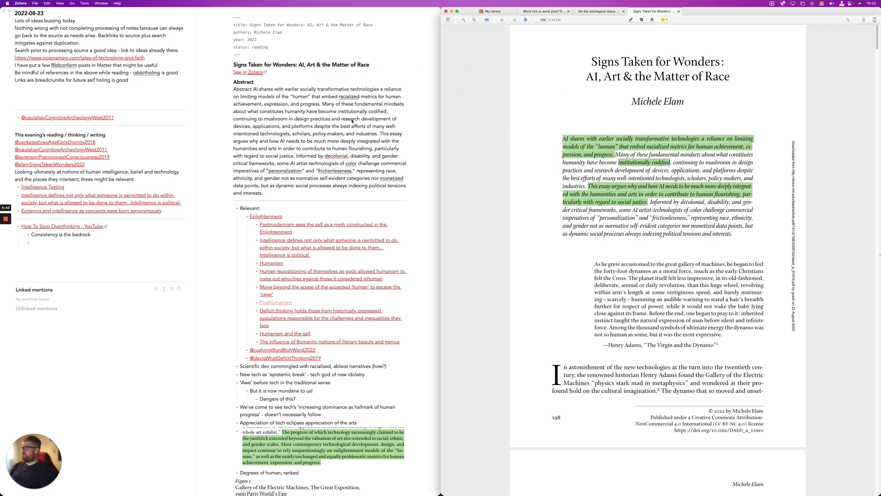
click(329, 135)
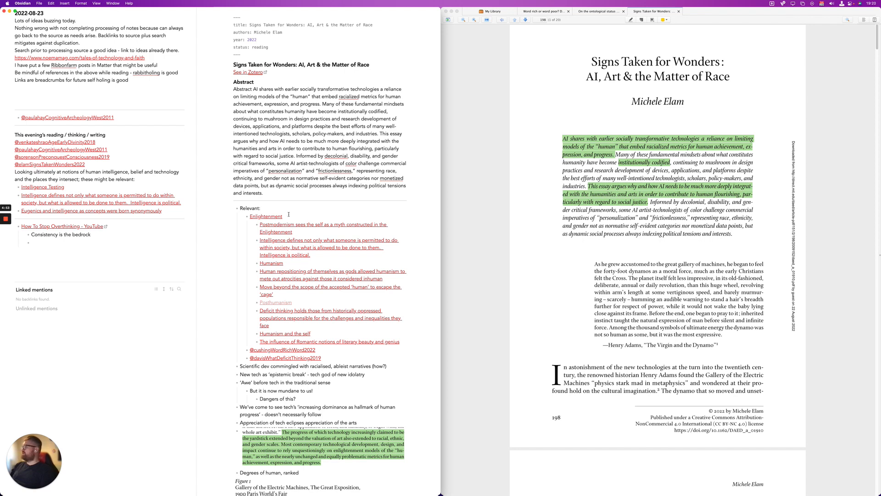
scroll(324, 297, down, 5)
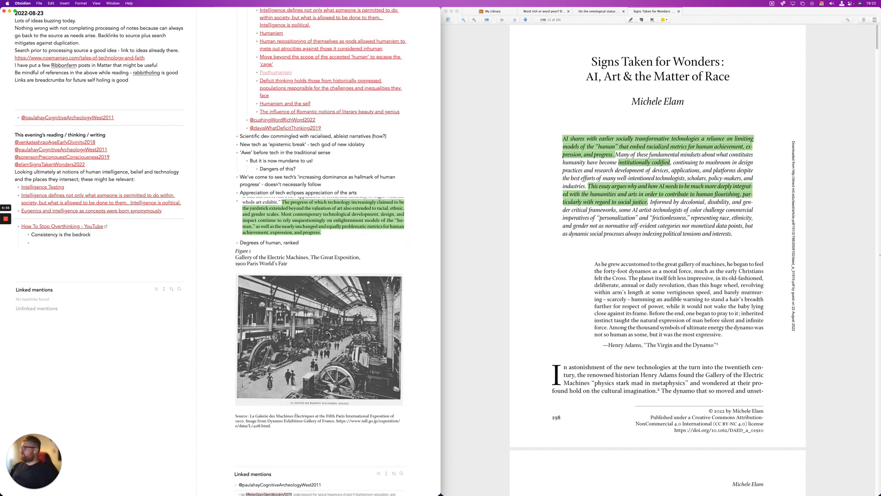
scroll(326, 332, up, 2)
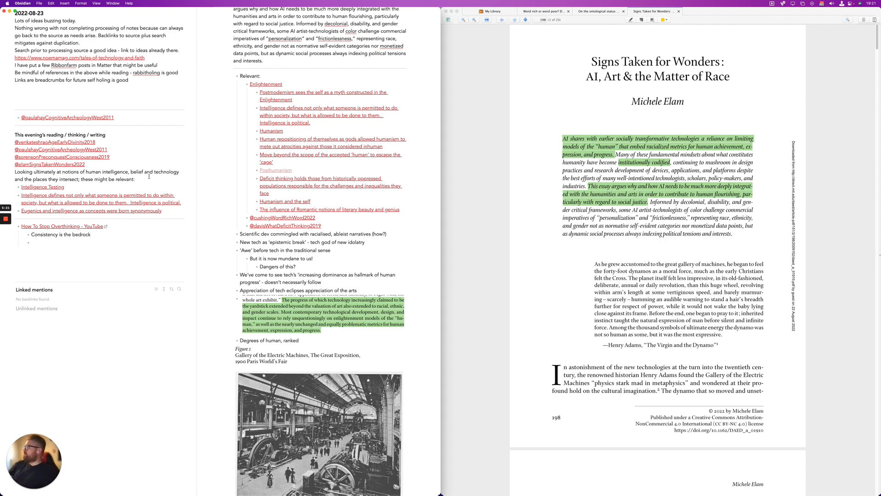
scroll(276, 272, down, 10)
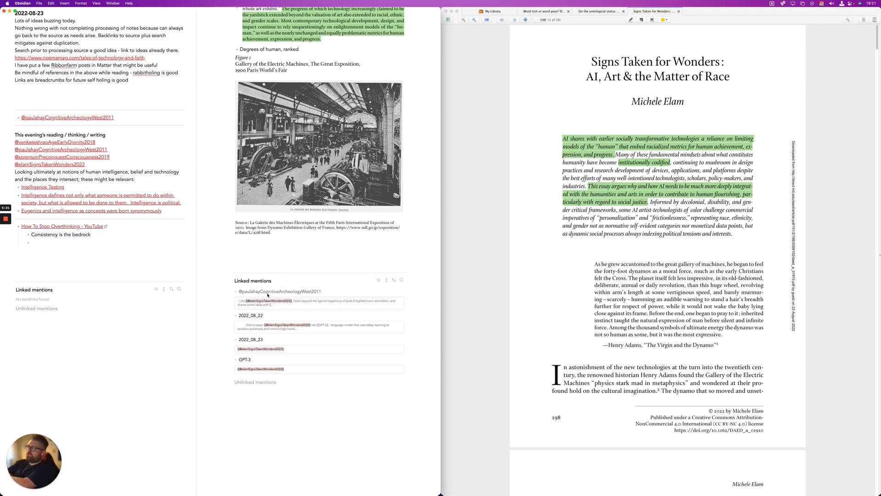
scroll(234, 289, up, 6)
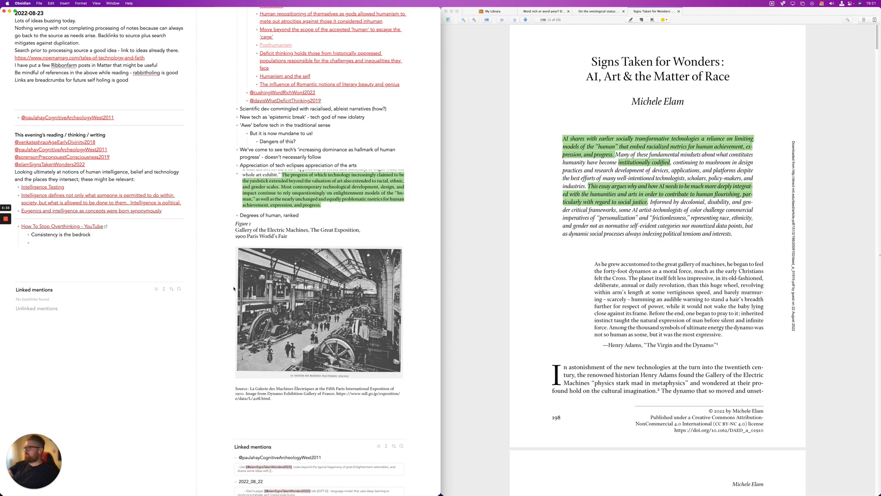
scroll(240, 253, up, 1)
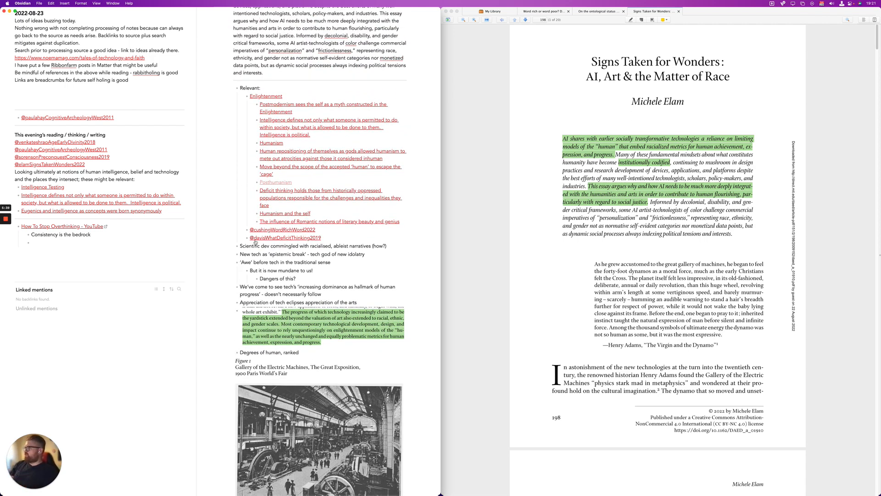
scroll(284, 219, up, 3)
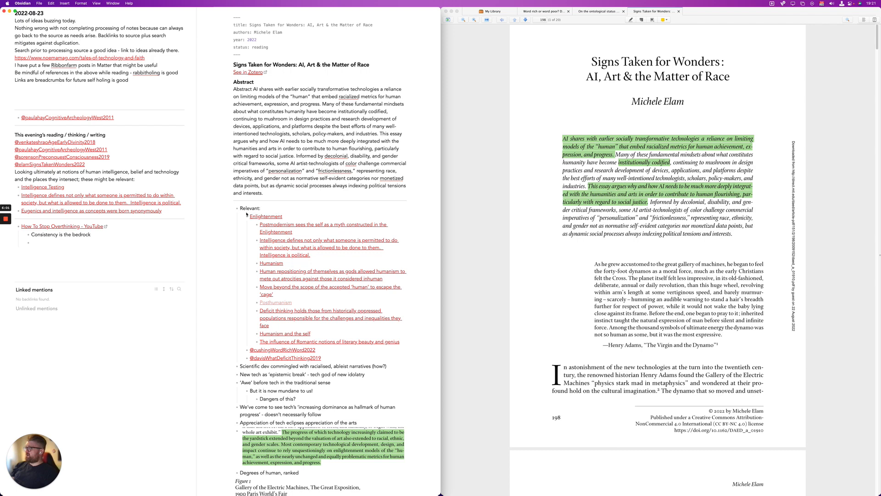
scroll(163, 116, up, 1)
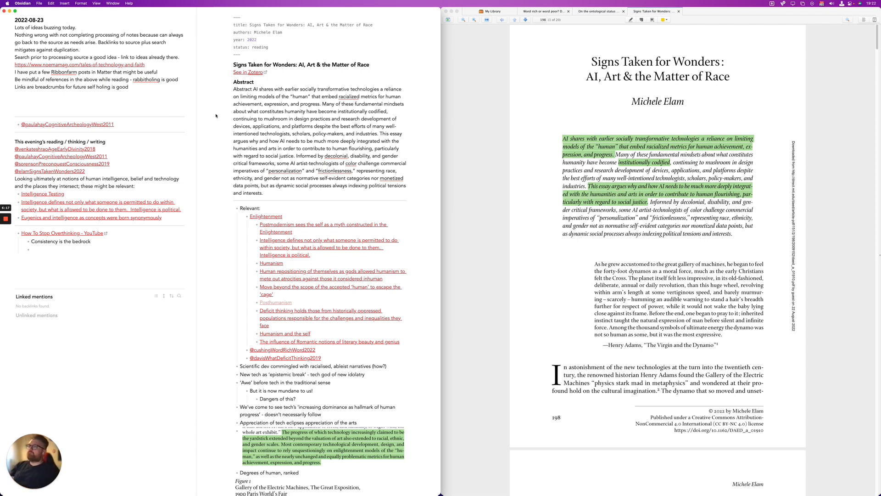
Skim the "Signs Taken for Wonders" PDF through to its endnotes and back to the closing pages of the essay
scroll(626, 317, up, 1)
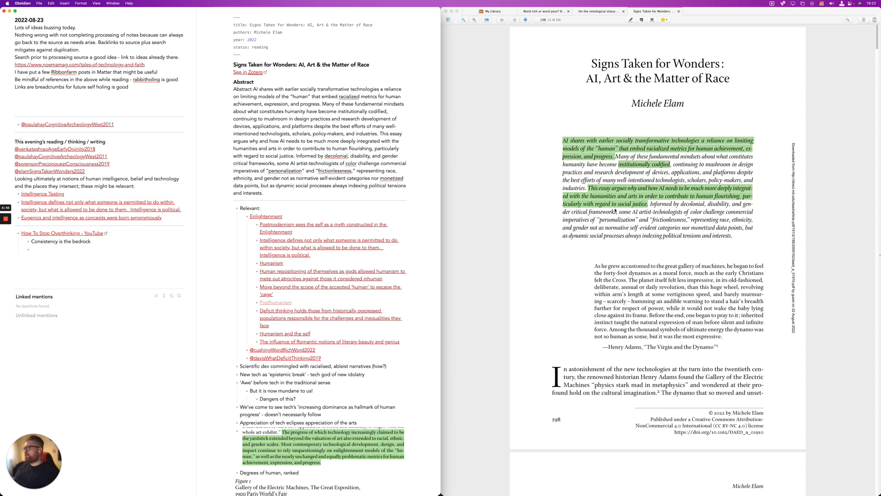
scroll(671, 304, down, 20)
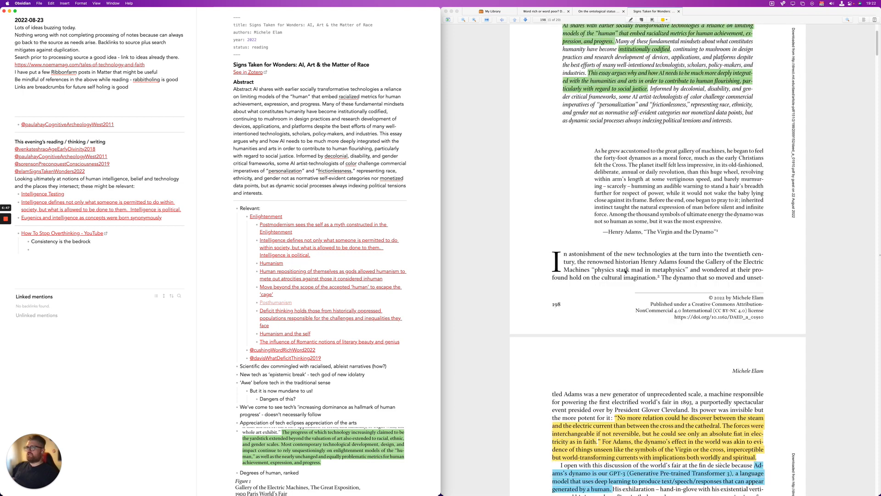
scroll(624, 274, down, 20)
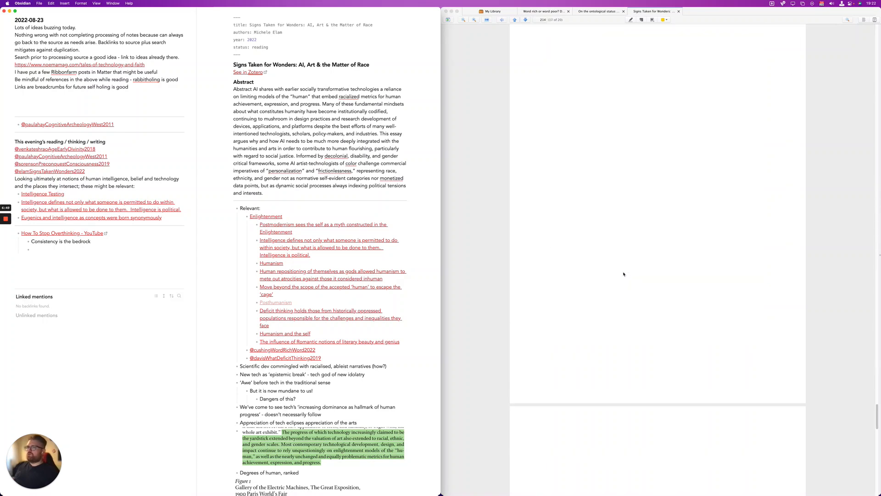
scroll(623, 274, up, 15)
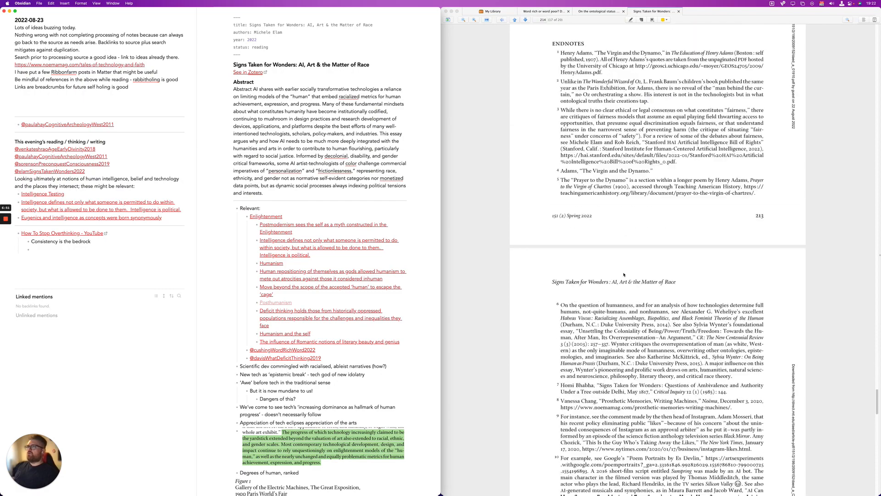
scroll(623, 274, up, 5)
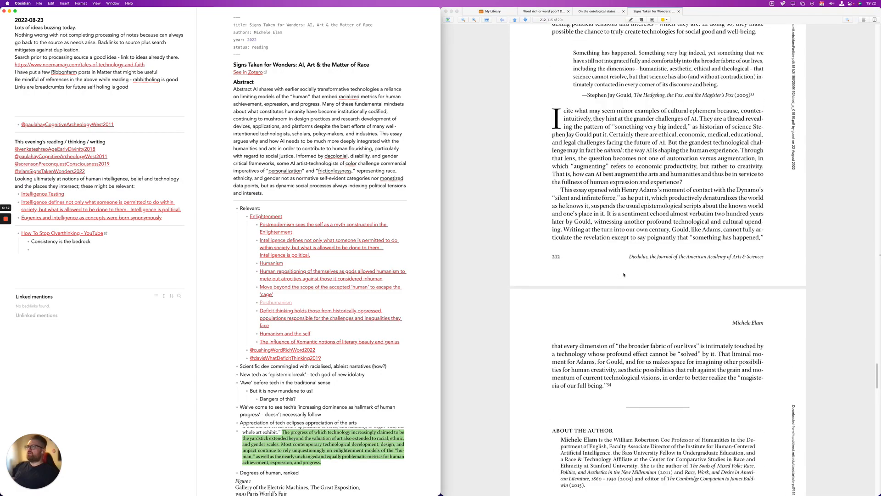
Review the essay's conclusion in the "Signs Taken for Wonders" PDF, from page 211 to the author biography and first endnotes on page 213
scroll(624, 273, up, 12)
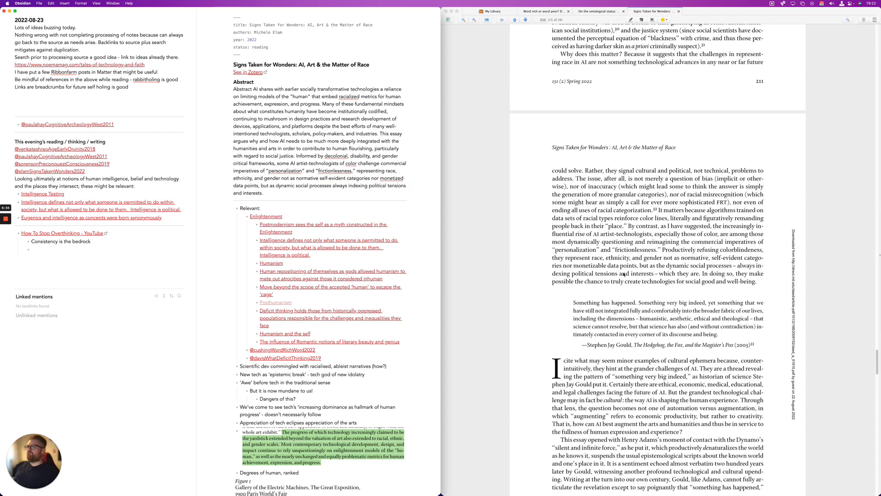
scroll(624, 274, up, 20)
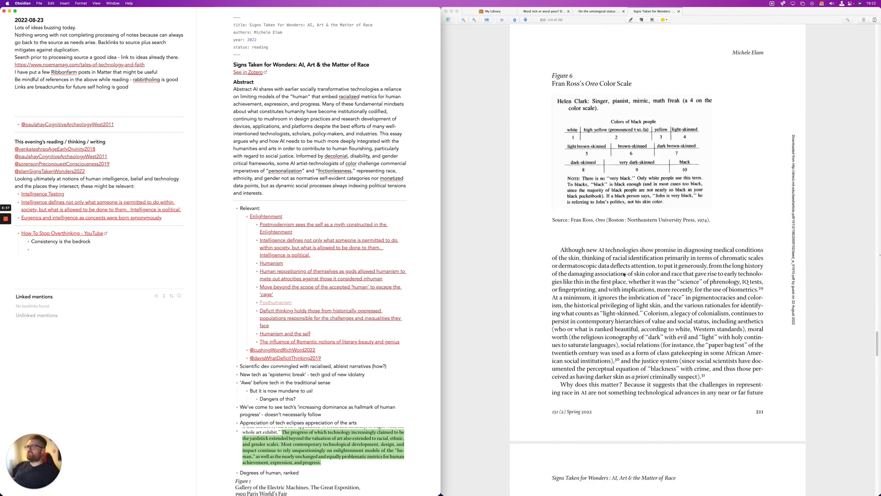
scroll(624, 274, down, 6)
scroll(624, 273, down, 11)
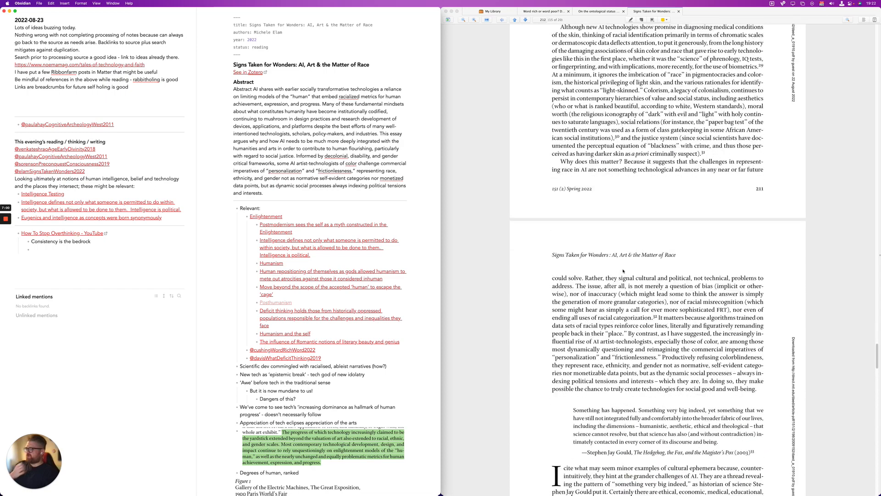
scroll(622, 271, down, 17)
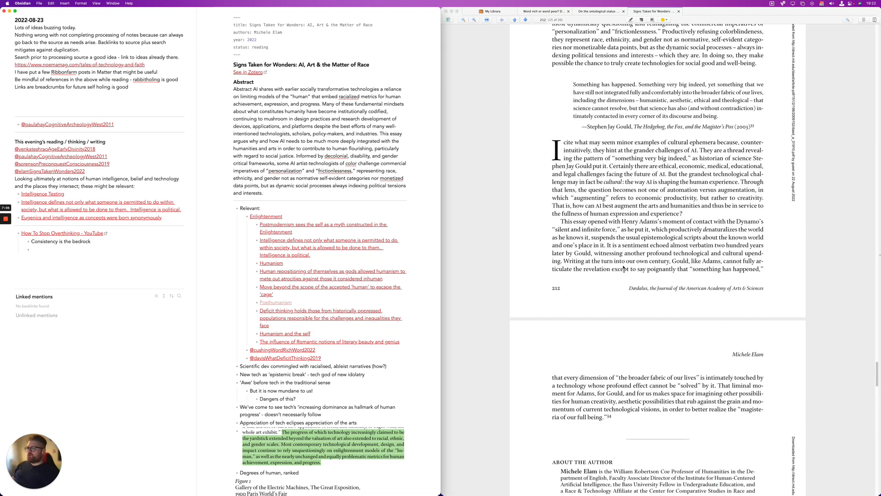
scroll(623, 268, down, 2)
scroll(623, 267, down, 3)
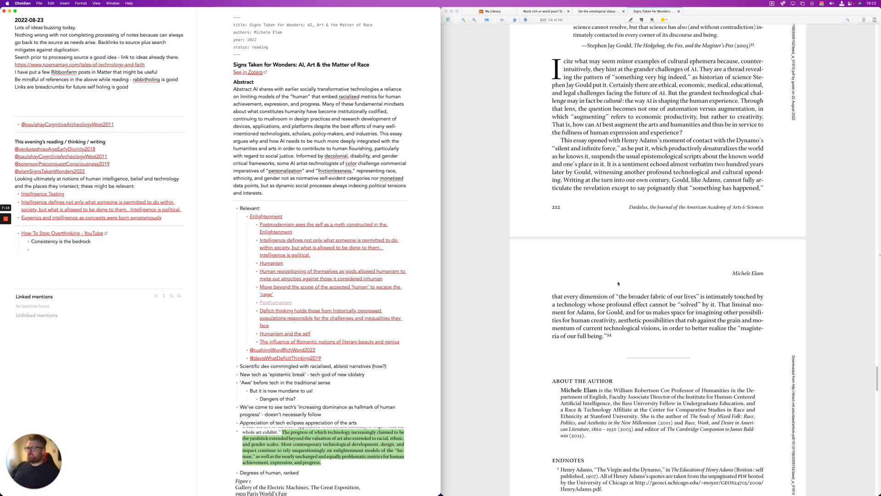
Skim the "Signs Taken for Wonders" PDF backwards from the endnotes, past Figures 6 to 2, to the highlighted abstract on the title page
scroll(618, 283, up, 5)
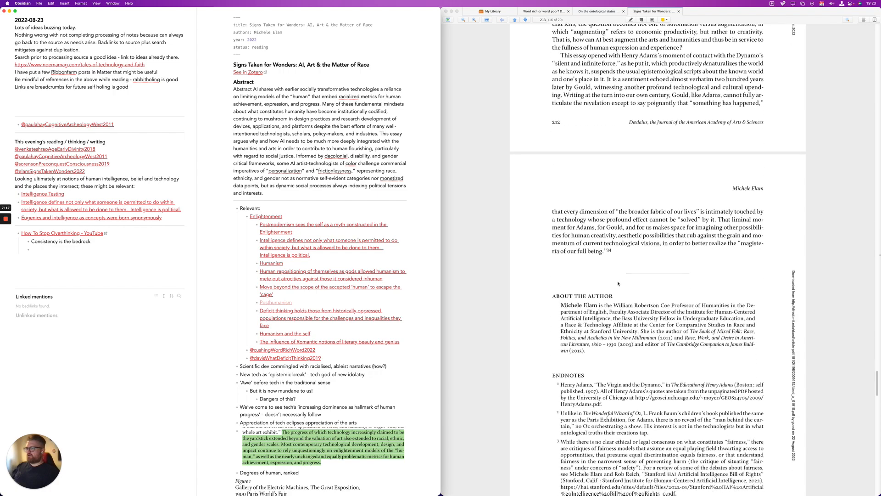
scroll(617, 284, up, 10)
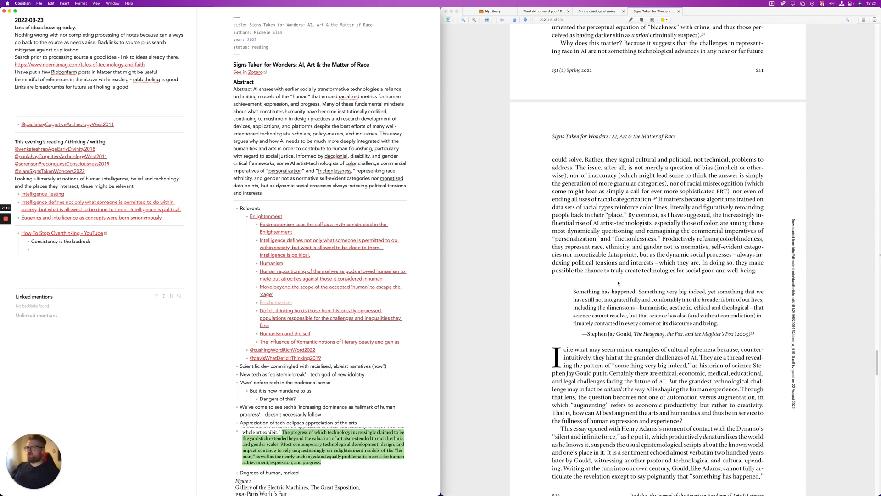
scroll(618, 284, up, 3)
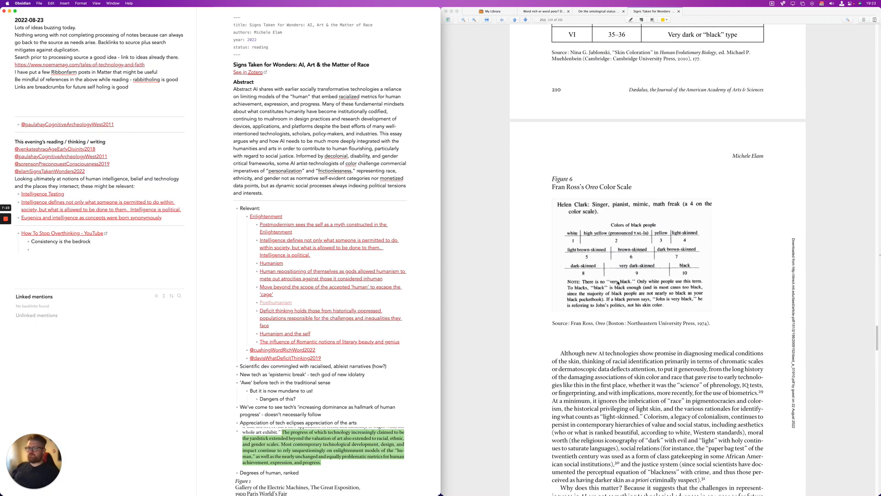
scroll(618, 284, up, 1)
scroll(617, 283, up, 3)
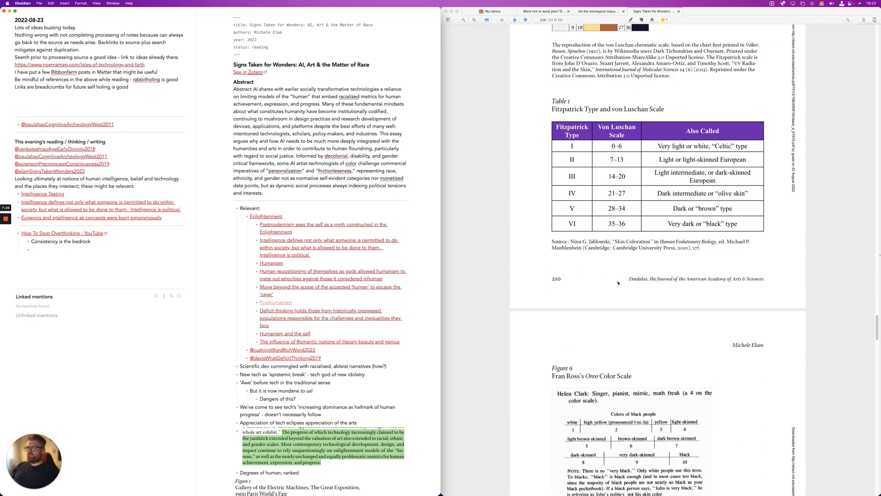
scroll(617, 283, down, 6)
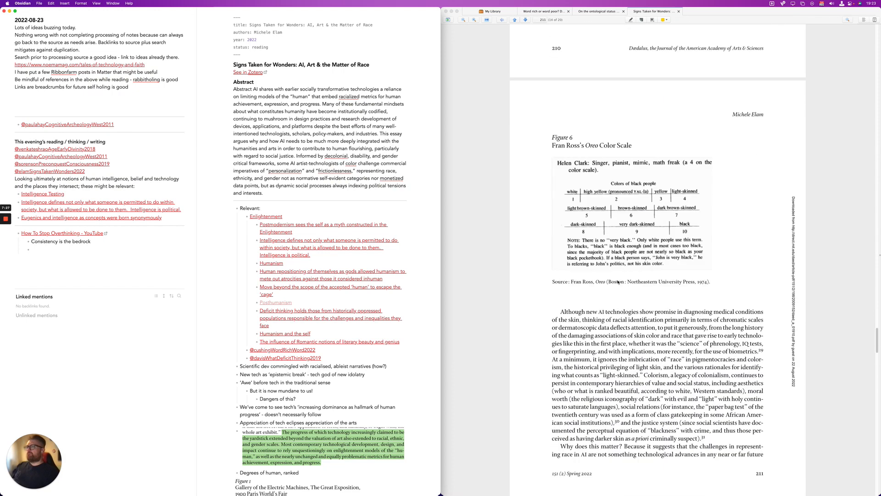
scroll(617, 283, up, 6)
scroll(618, 282, up, 10)
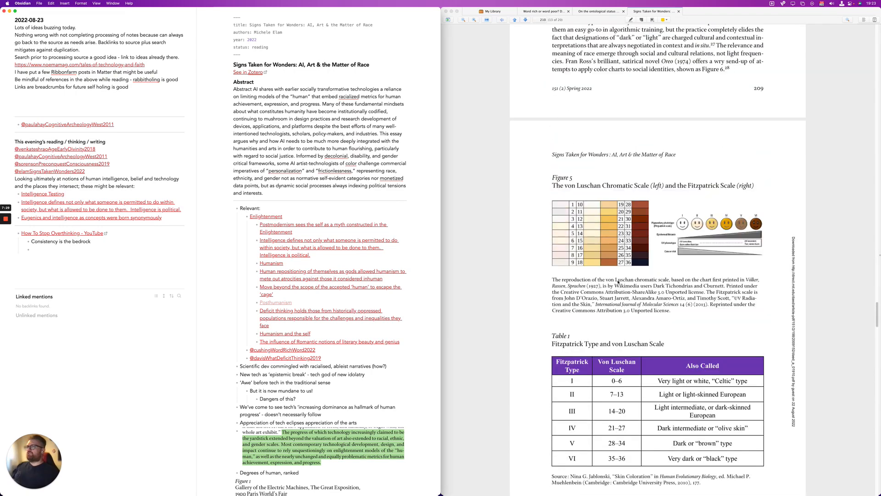
scroll(618, 282, up, 12)
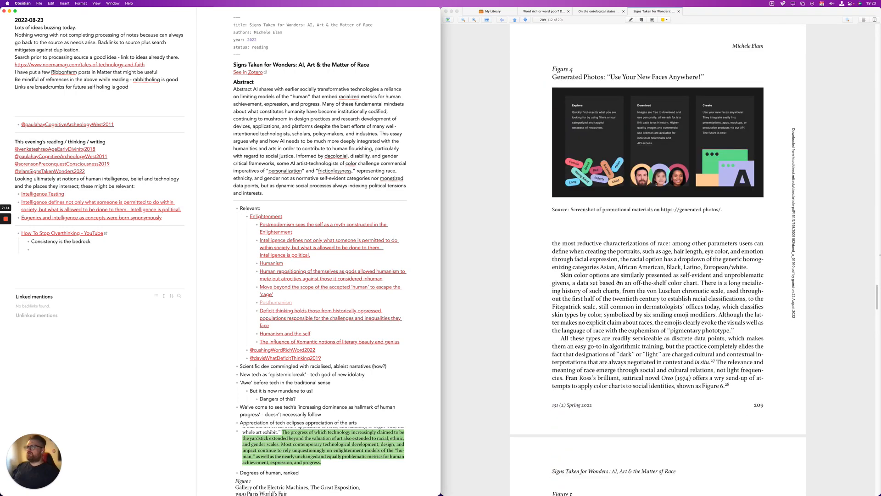
scroll(618, 282, up, 3)
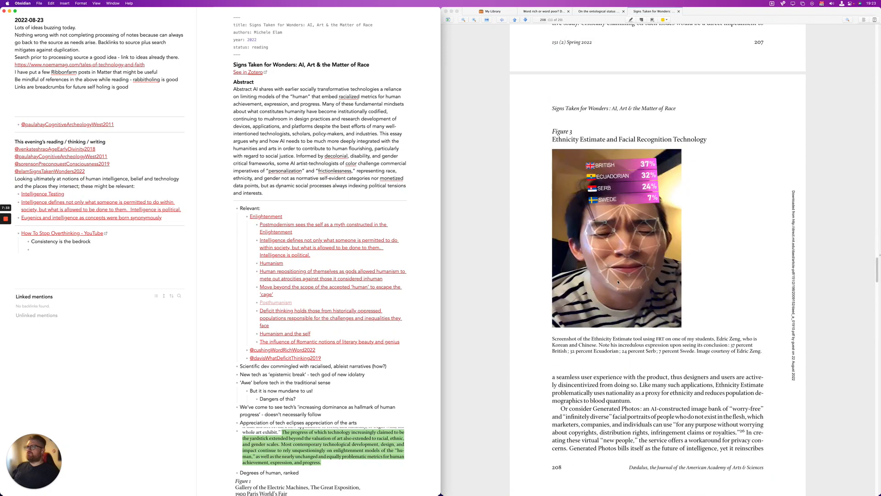
scroll(618, 283, up, 15)
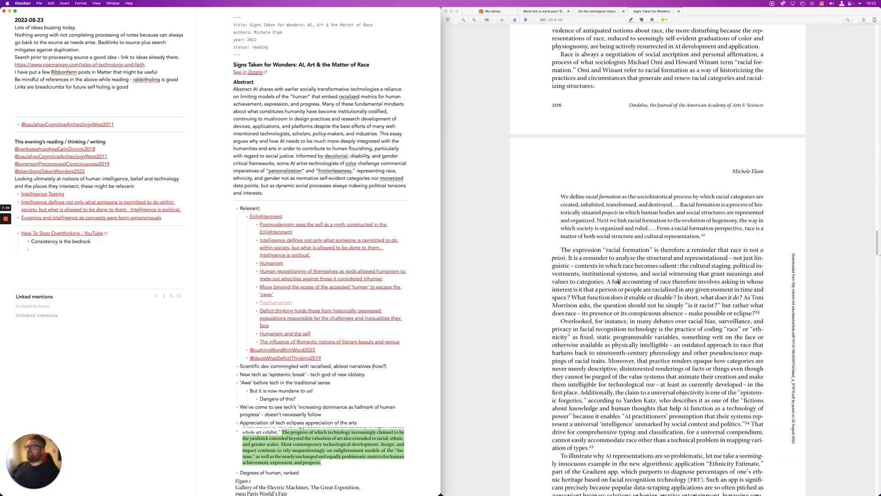
scroll(618, 282, up, 8)
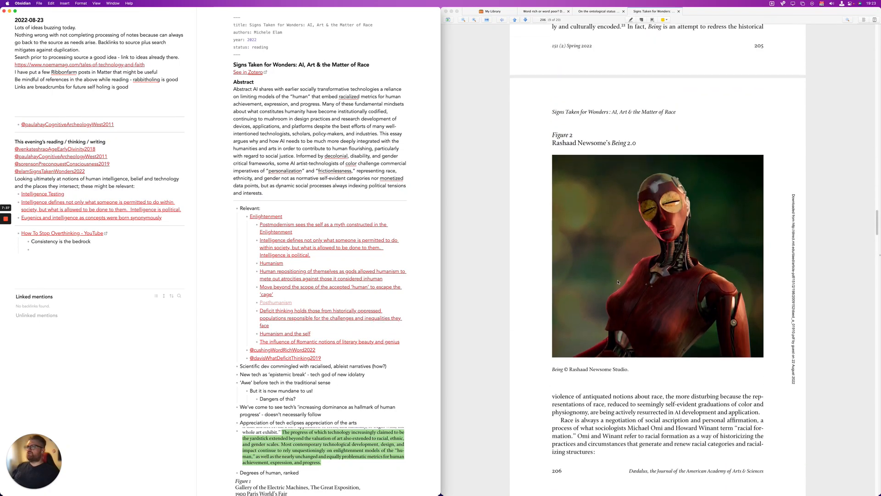
scroll(618, 283, up, 20)
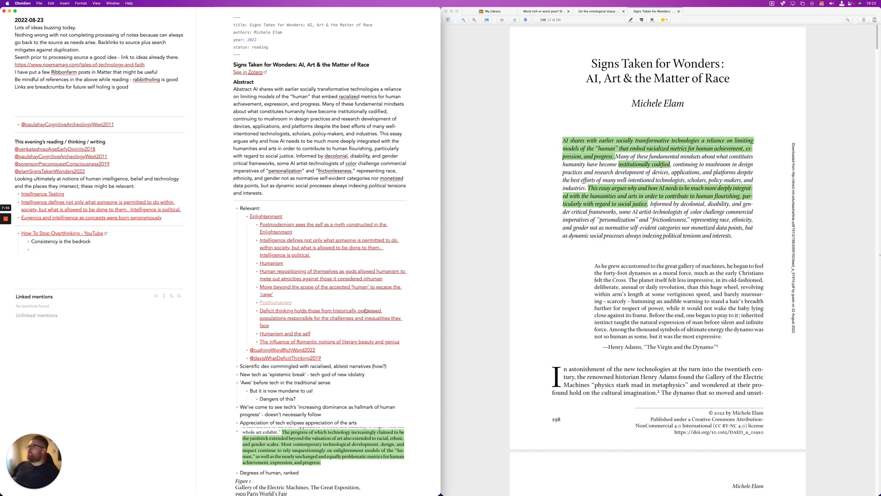
Add a link to the 2021 "Education in Posthuman Times" literature note as the last item under Relevant in the "Signs Taken for Wonders" note
scroll(353, 338, down, 1)
click(337, 351)
key(Return)
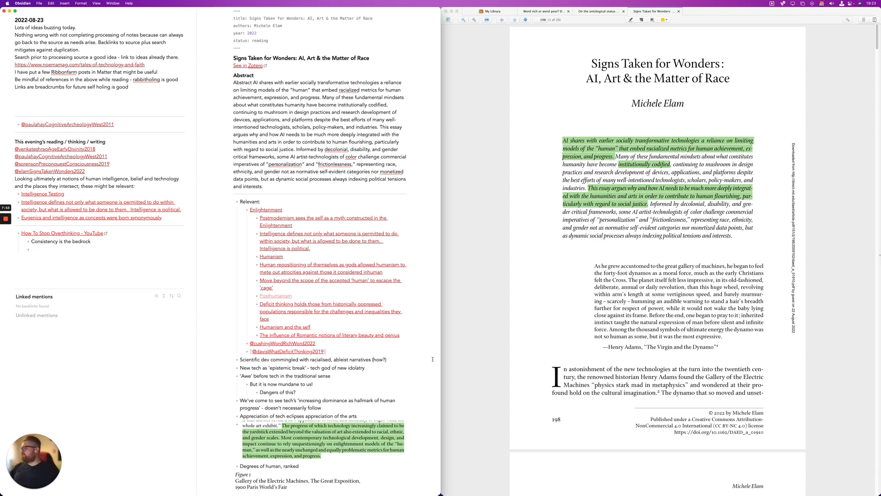
text([[side)
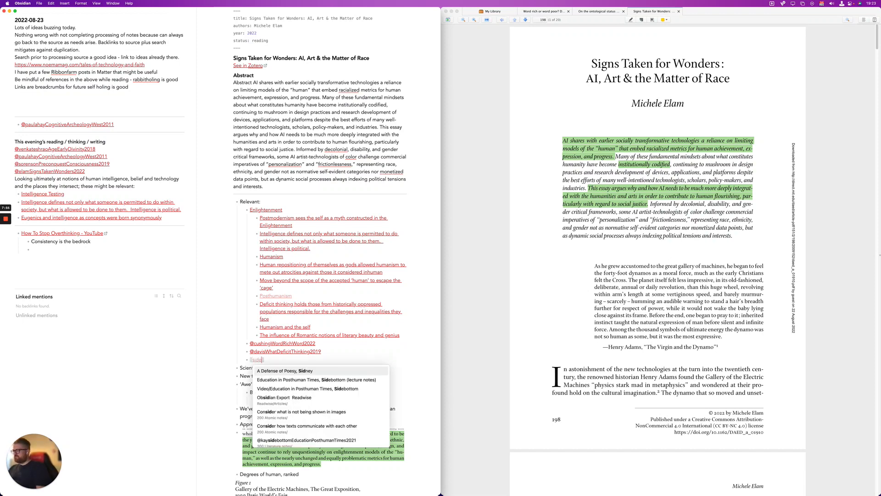
key(Down)
key(Down)
key(Down)
key(Down)
key(Return)
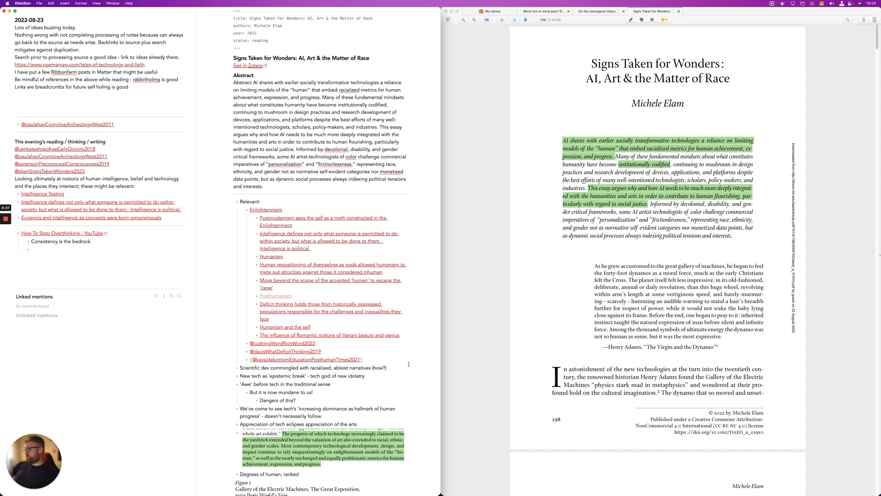
Open the linked "Education in Posthuman Times" note alongside and examine its outline, linked mentions and the "rhizomatic" link under "curriculum as"
super+click(334, 359)
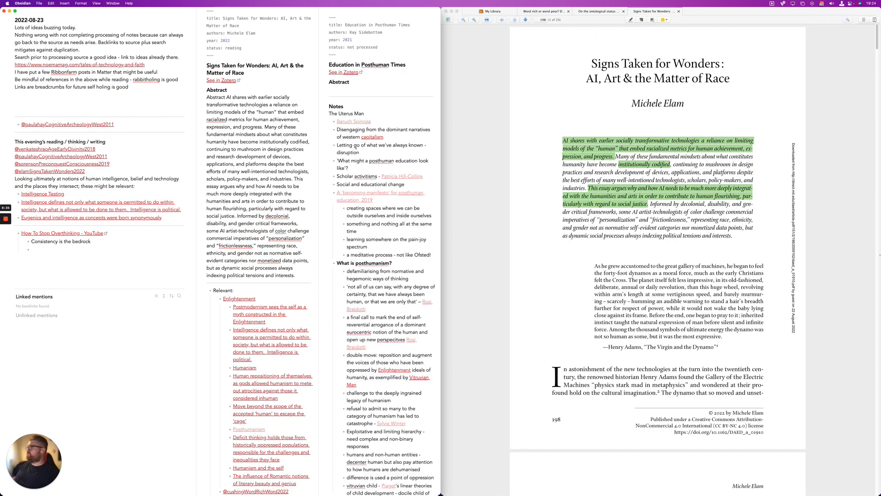
scroll(382, 322, down, 10)
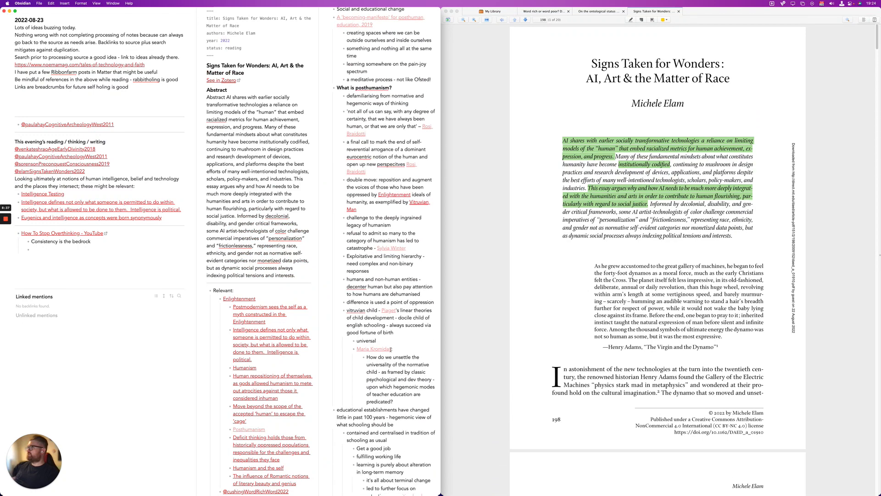
scroll(390, 350, down, 10)
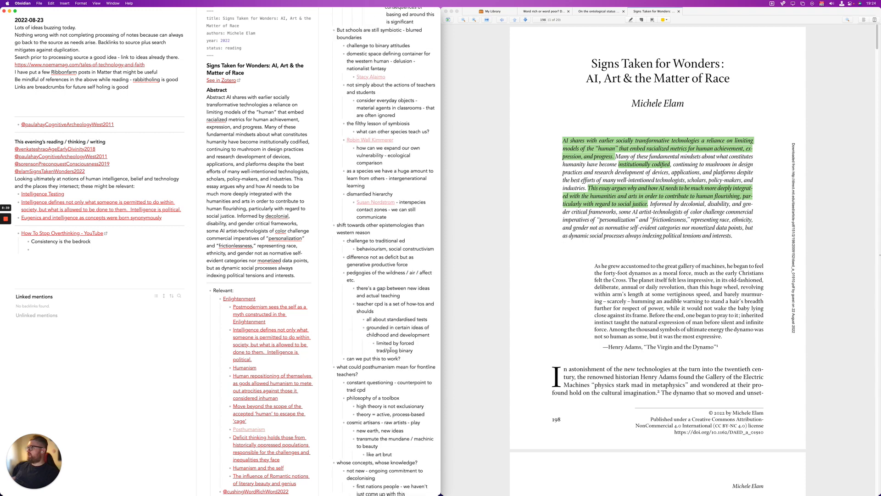
scroll(390, 350, down, 10)
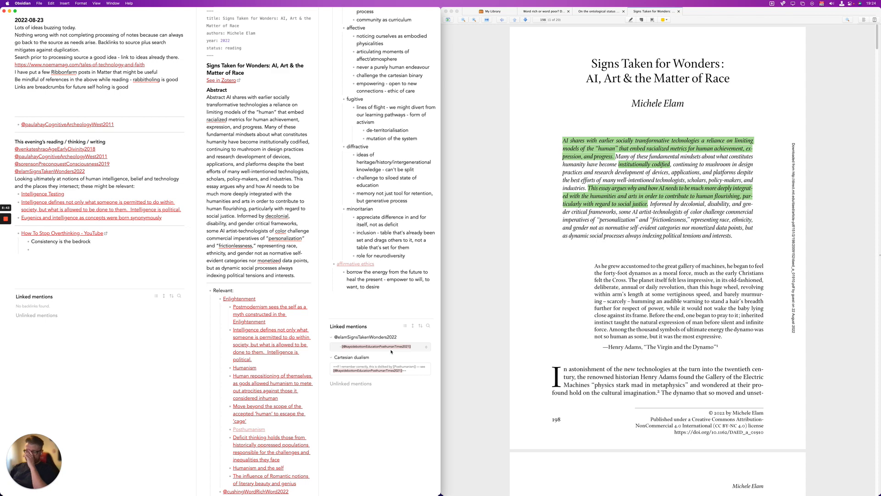
scroll(383, 308, up, 2)
scroll(383, 307, up, 8)
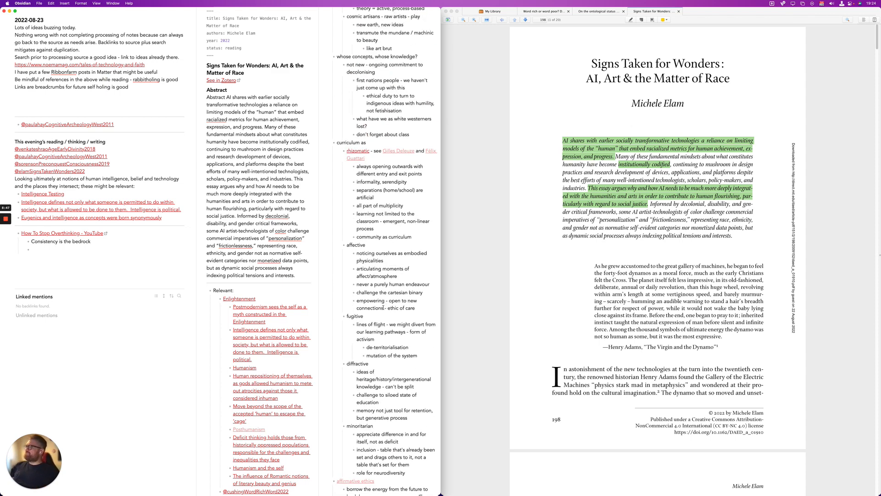
scroll(383, 307, up, 5)
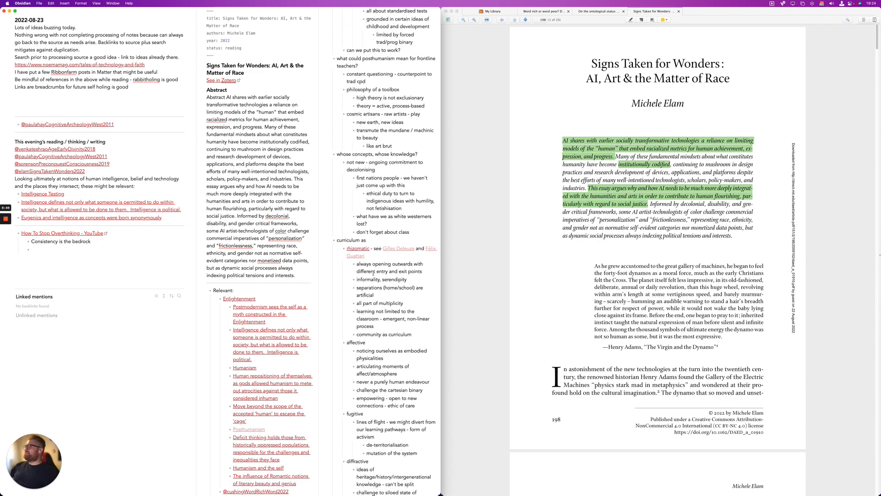
mouse_move(357, 248)
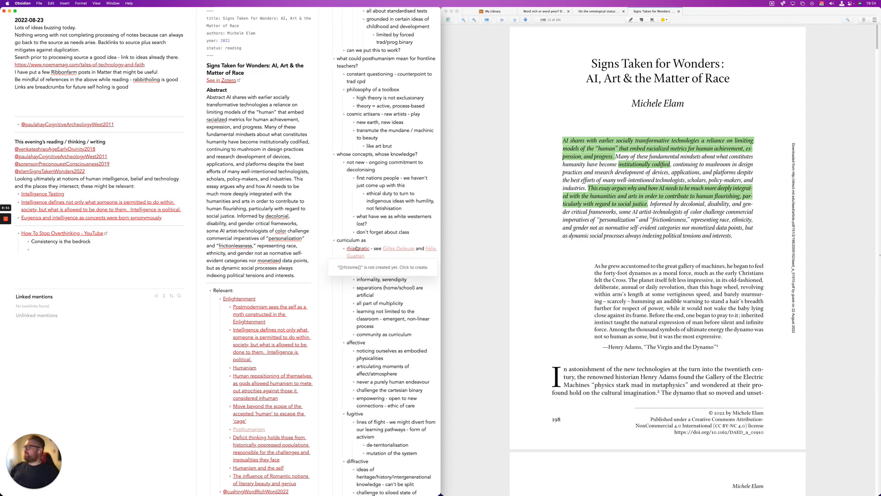
click(383, 256)
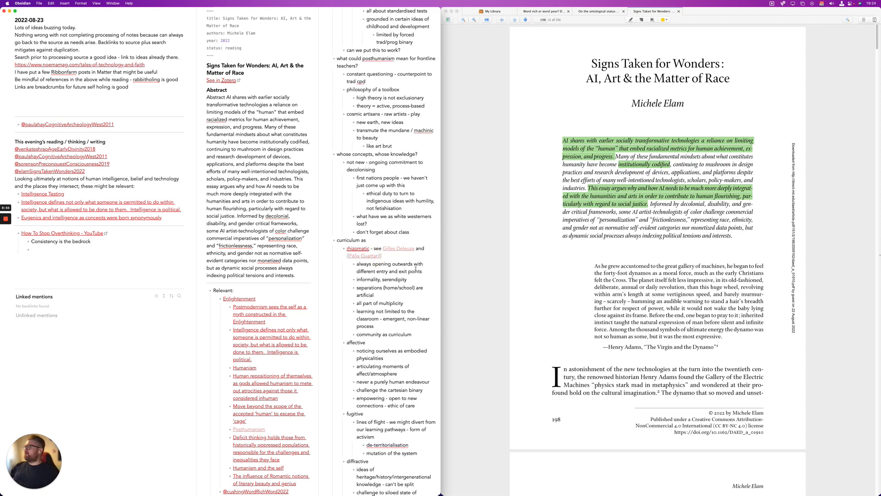
Reread the "Education in Posthuman Times" note from its opening bullets to the linked mentions, and return both literature notes to their beginnings
scroll(416, 270, up, 4)
scroll(416, 269, up, 15)
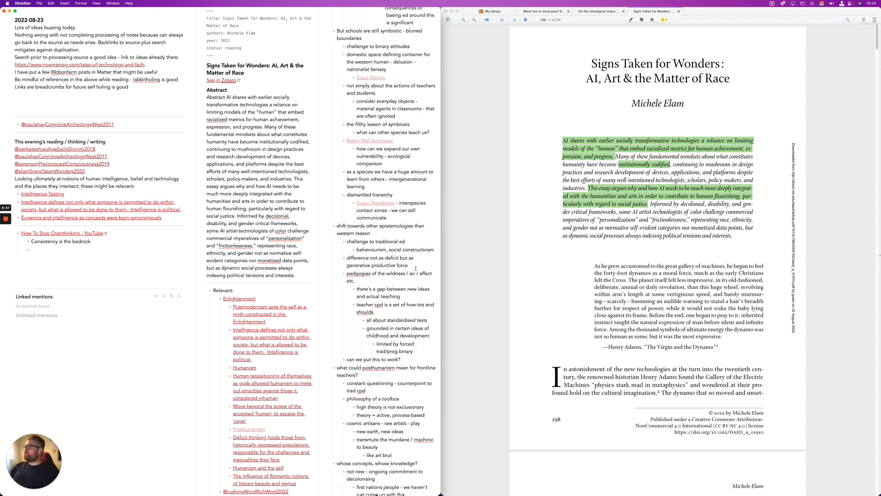
scroll(416, 270, up, 10)
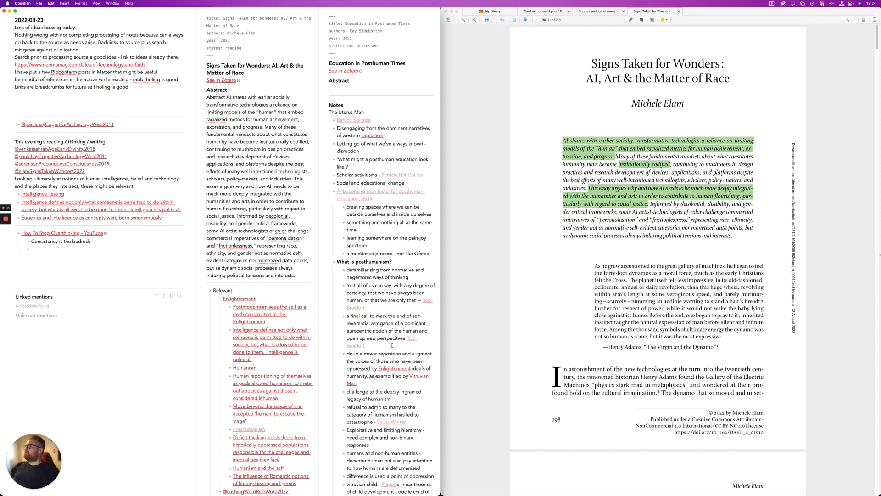
scroll(392, 345, down, 15)
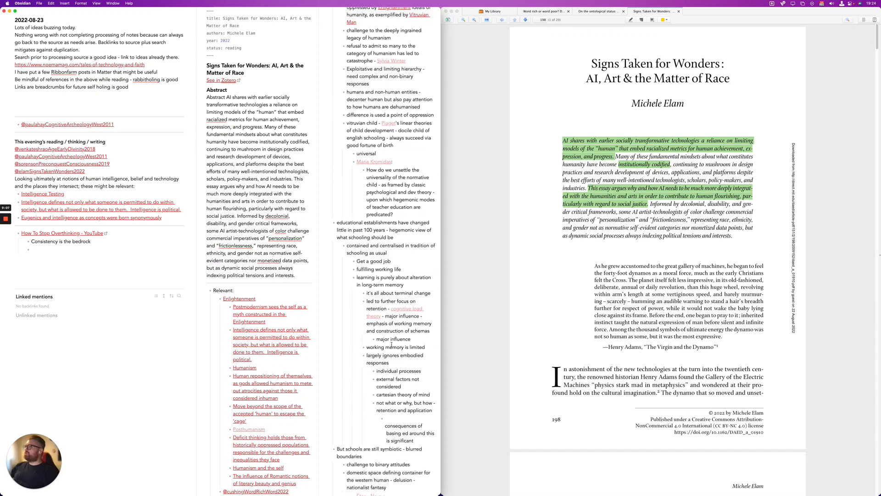
scroll(391, 343, down, 10)
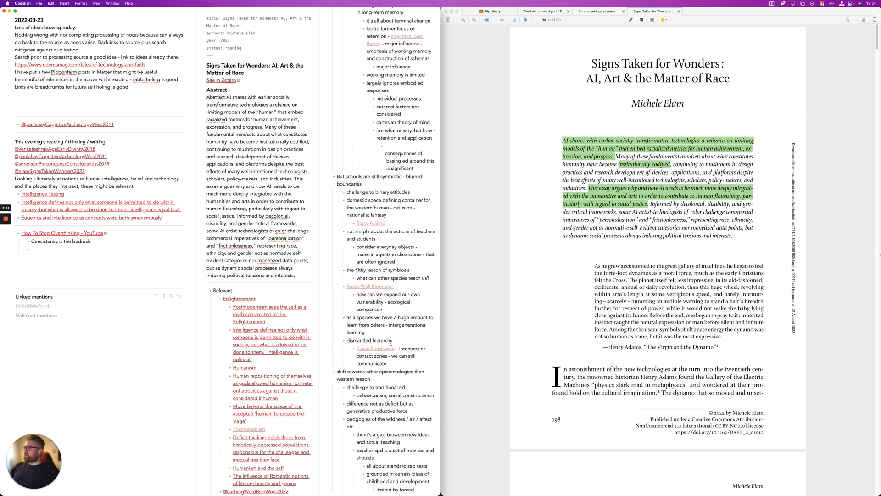
scroll(391, 343, down, 11)
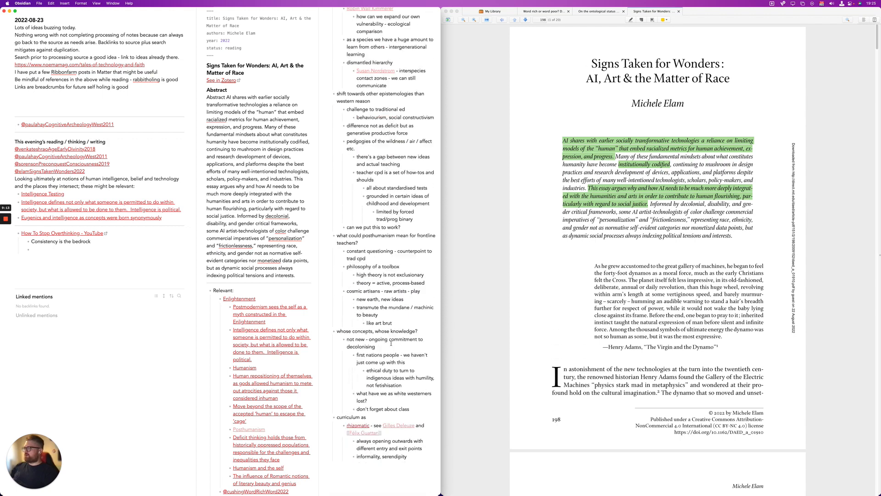
scroll(390, 343, down, 15)
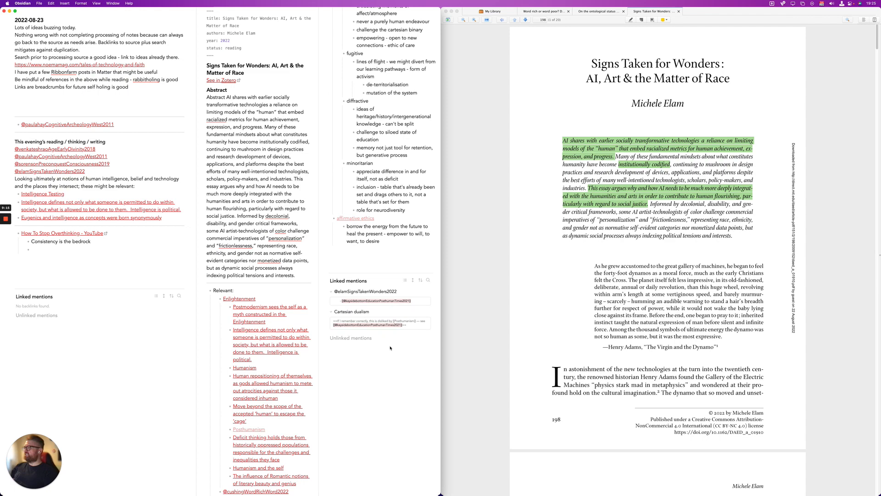
scroll(390, 348, up, 20)
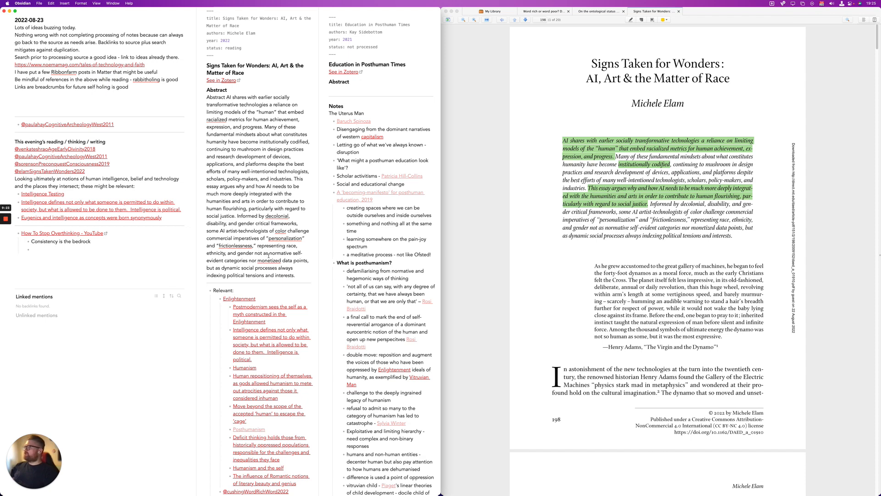
scroll(269, 255, up, 1)
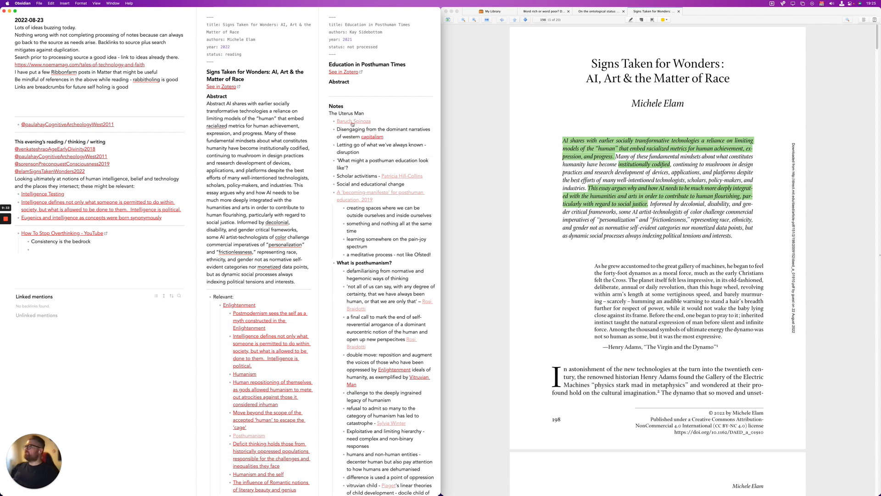
Open the "Capitalism" note alongside the literature notes, examine its linked mentions, and close it
mouse_move(375, 139)
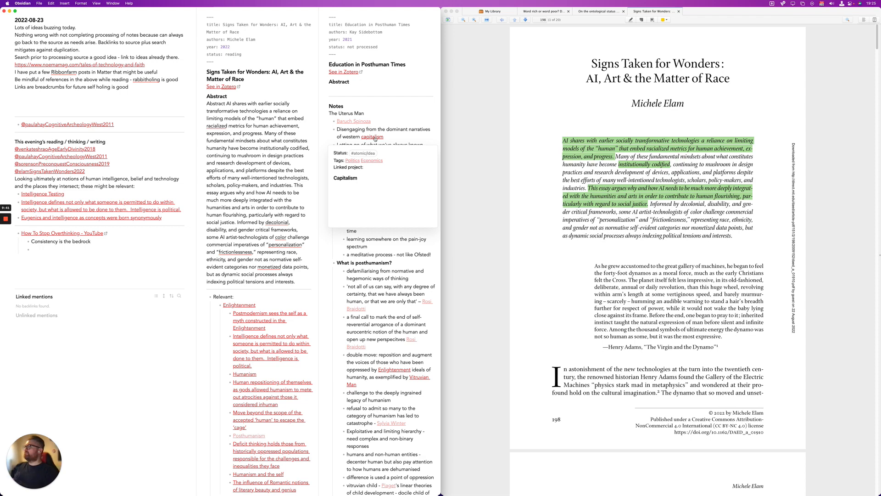
key(super+o)
text(capital)
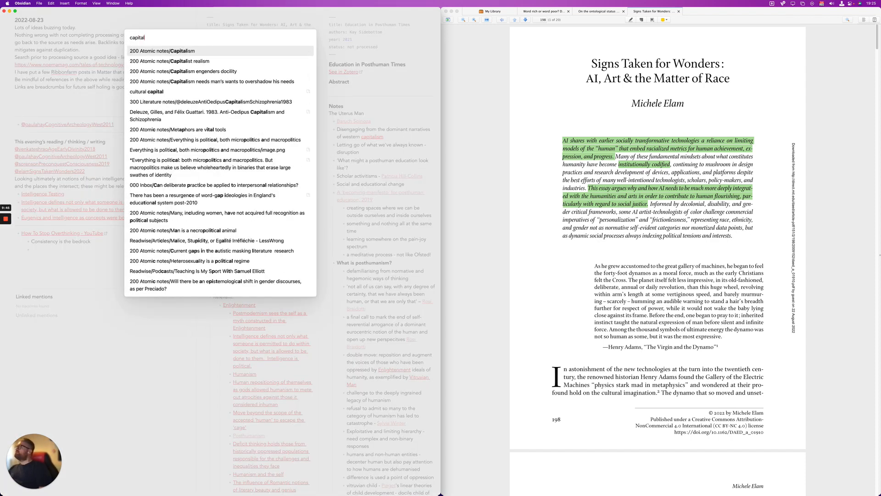
key(super+Return)
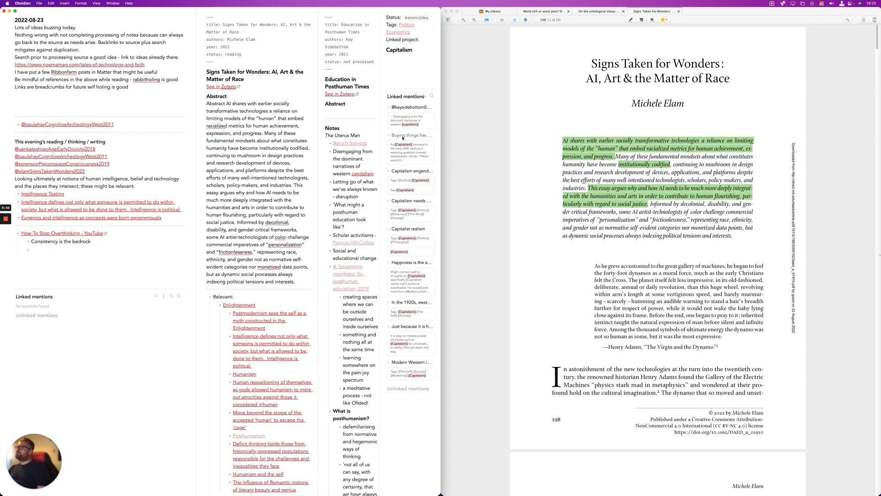
click(404, 78)
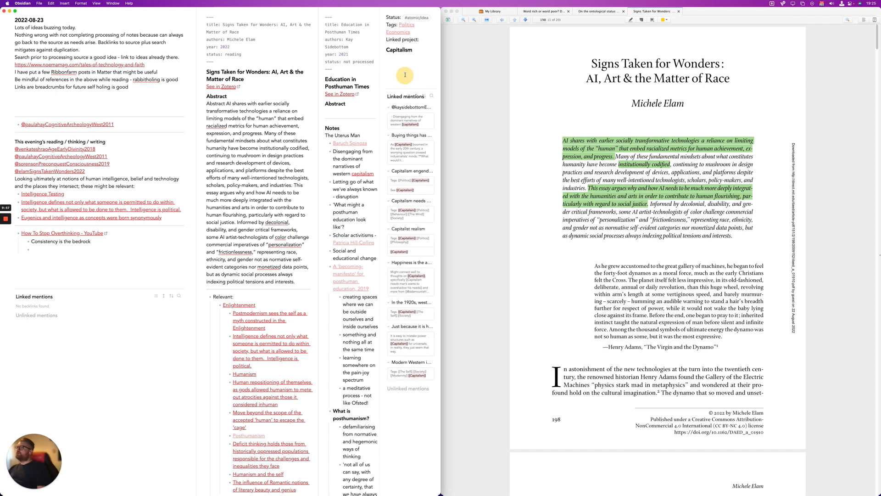
key(super+w)
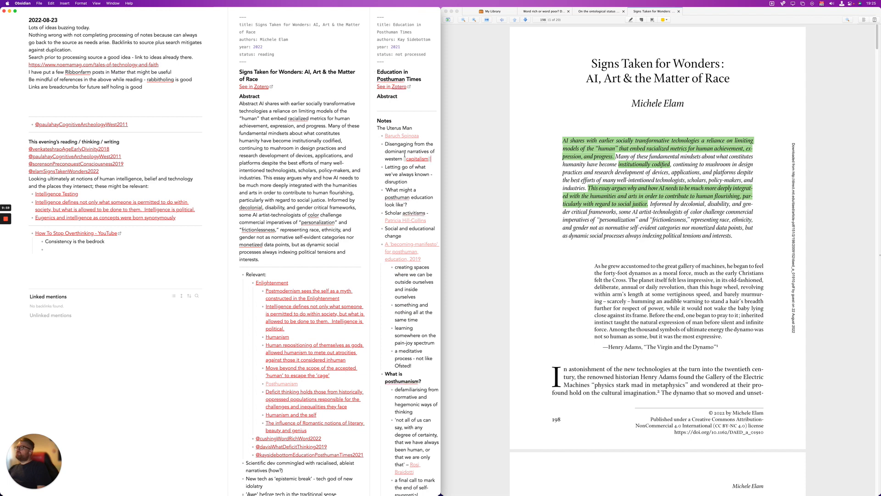
Highlight the bullet "Disengaging from the dominant narratives of western capitalism" in the "Education in Posthuman Times" note
click(385, 143)
drag(384, 144, 438, 160)
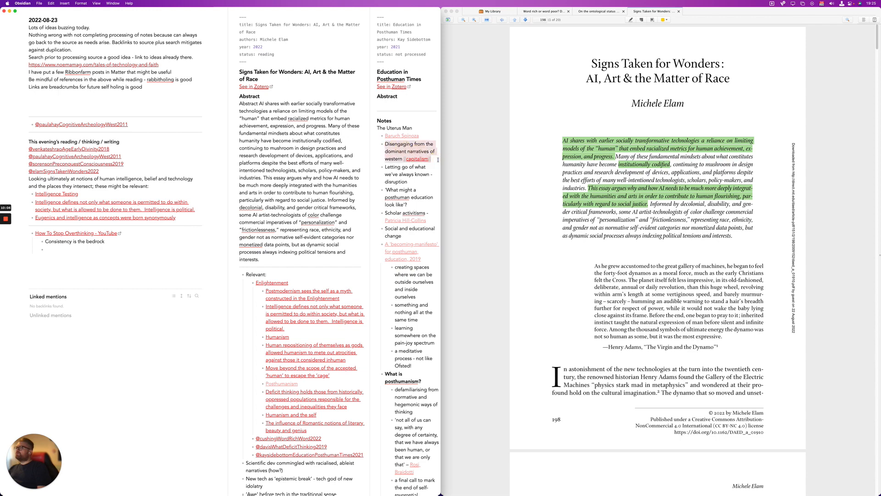
text(==)
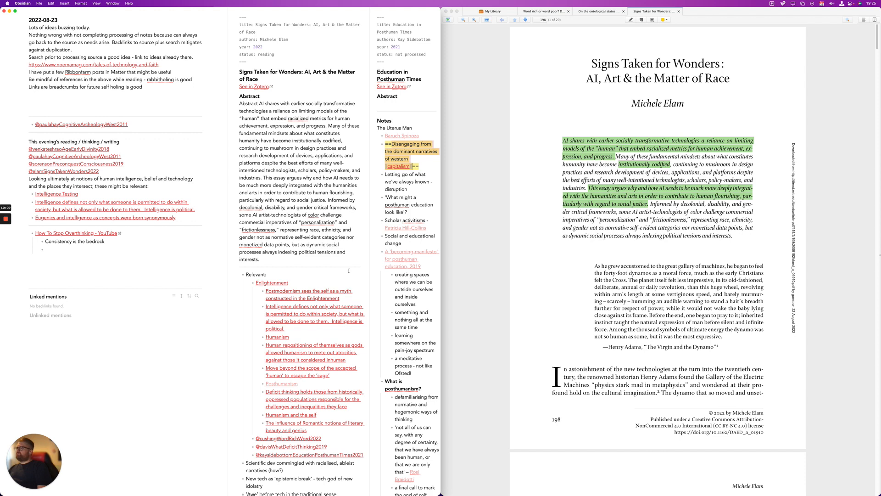
Start an internal link in a new bullet nested under "Posthumanism" in the "Signs Taken for Wonders" note
scroll(345, 292, down, 5)
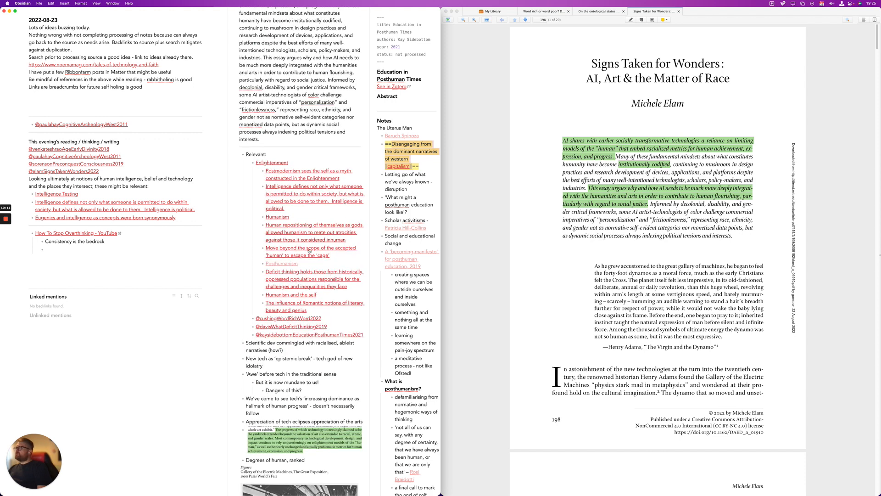
click(307, 267)
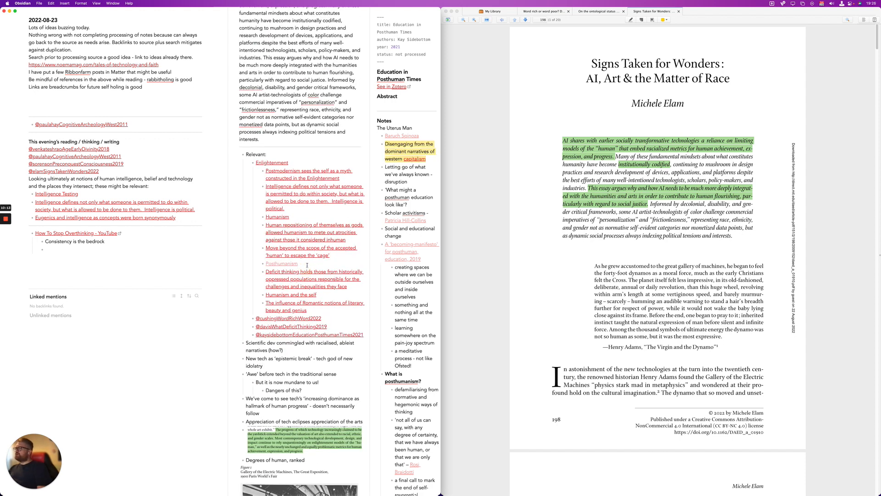
key(Return)
key(Tab)
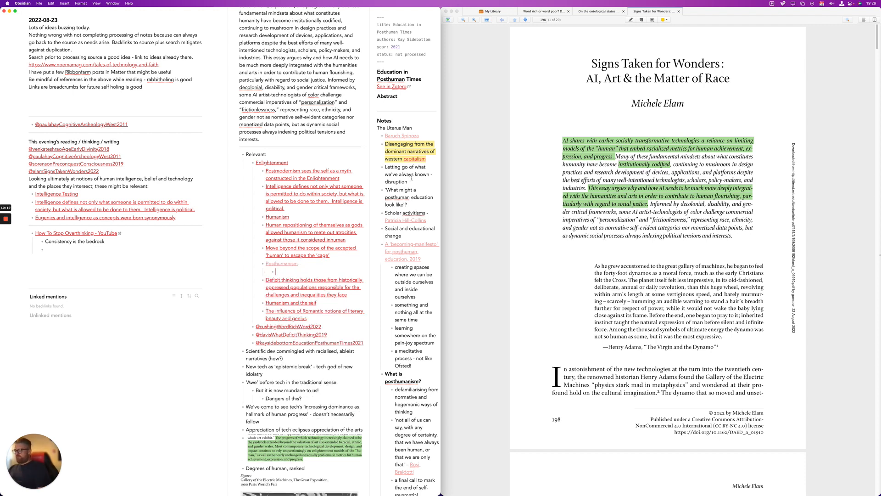
text([[)
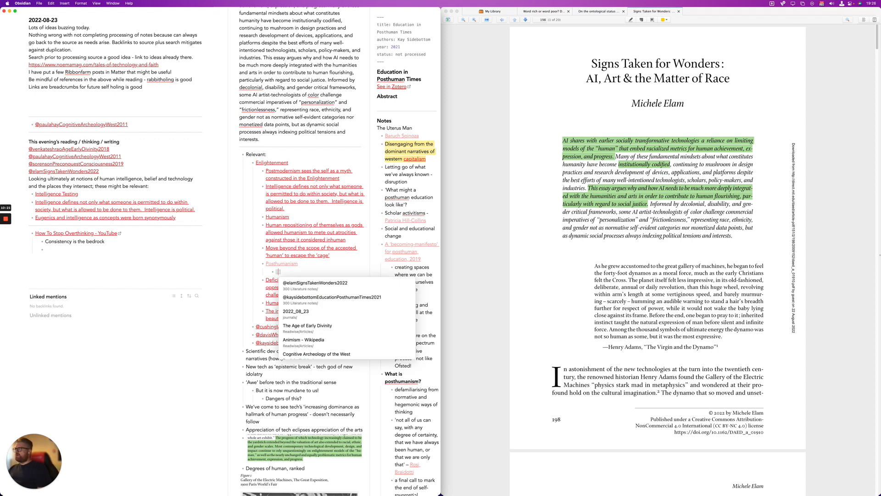
text(educat)
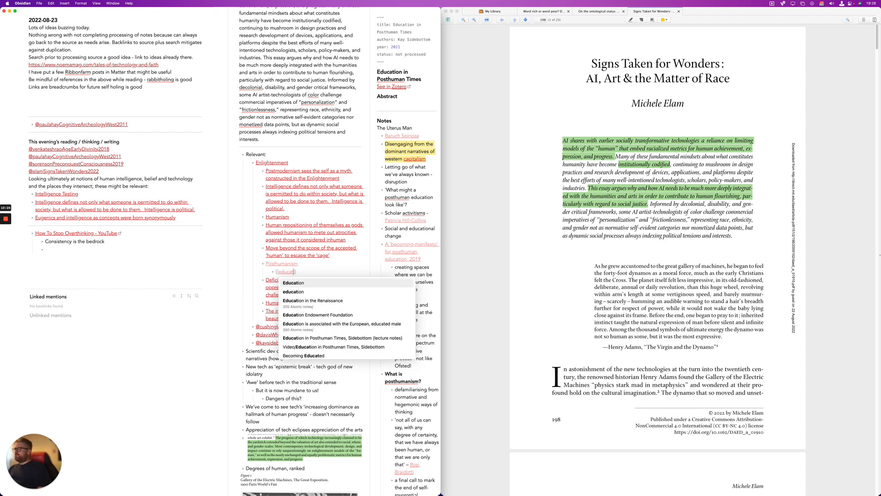
text(ion in post)
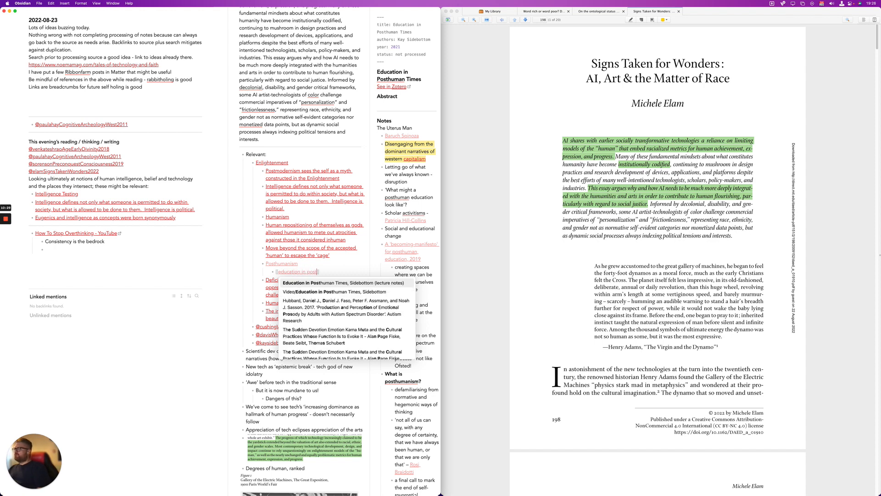
key(alt+BackSpace)
key(alt+BackSpace)
key(alt+BackSpace)
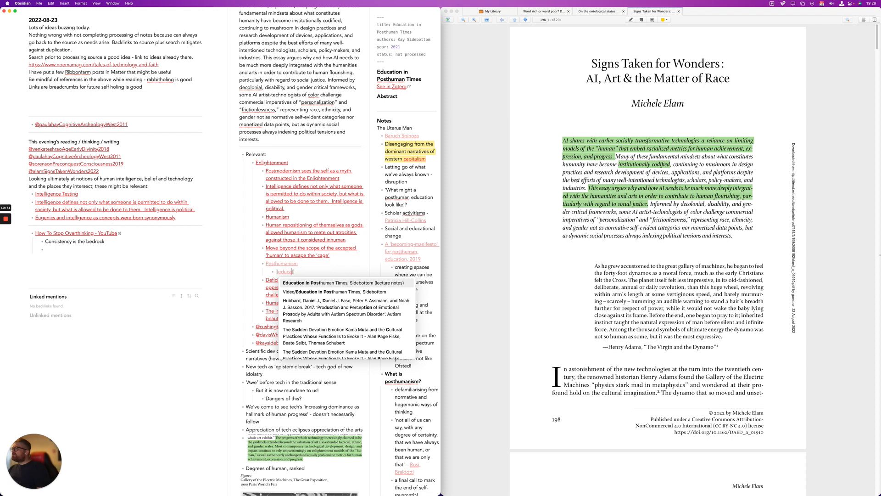
Find the 2021 "Education in Posthuman Times" literature note with "side" and make it the link's target
text(side)
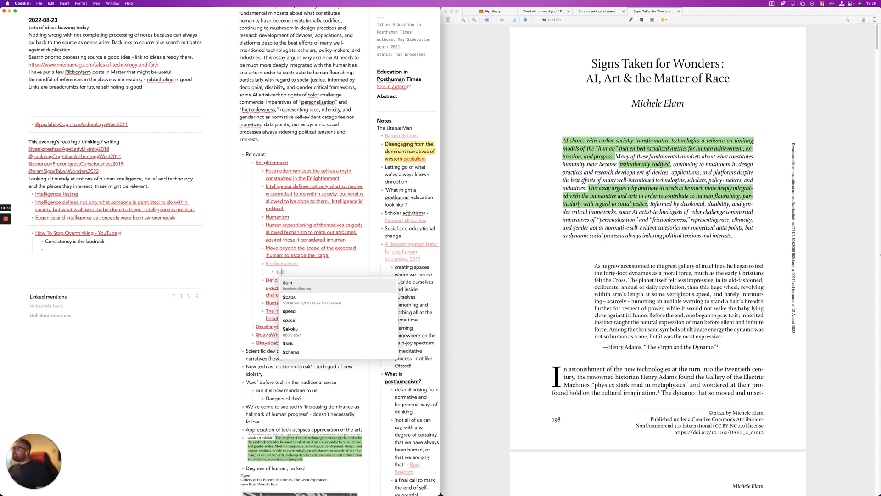
key(Down)
key(Down)
key(Down)
key(Down)
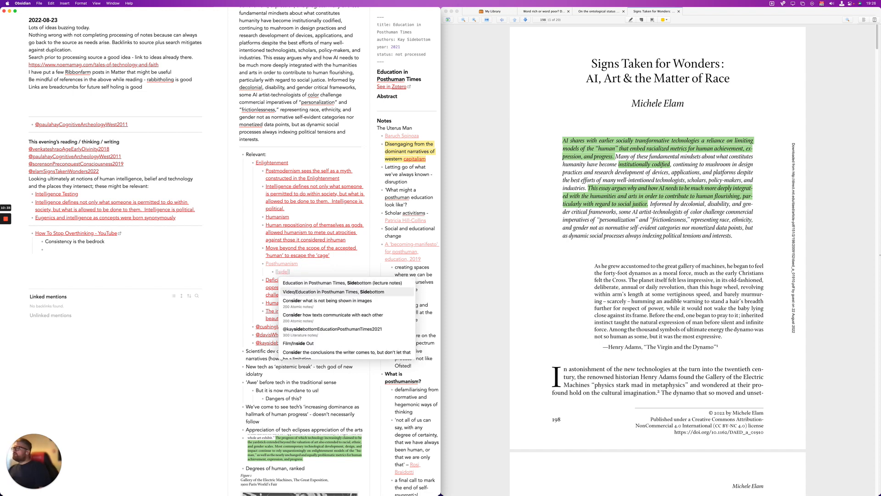
key(Return)
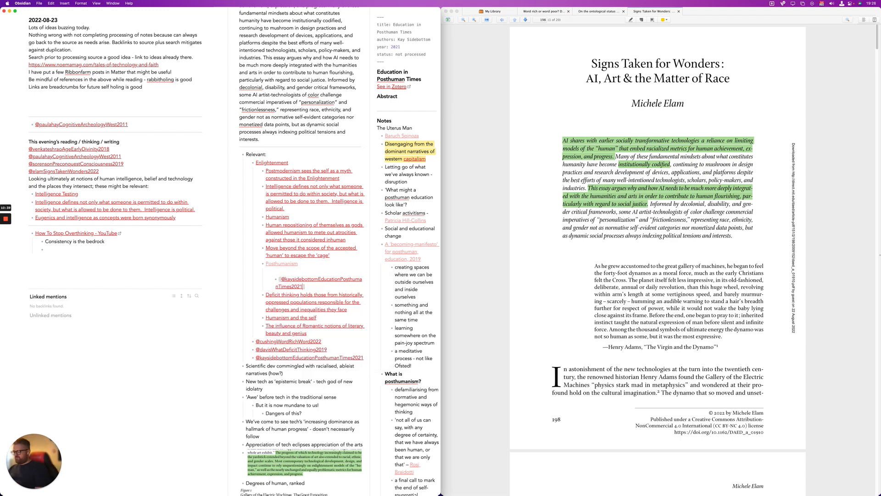
text(^^di)
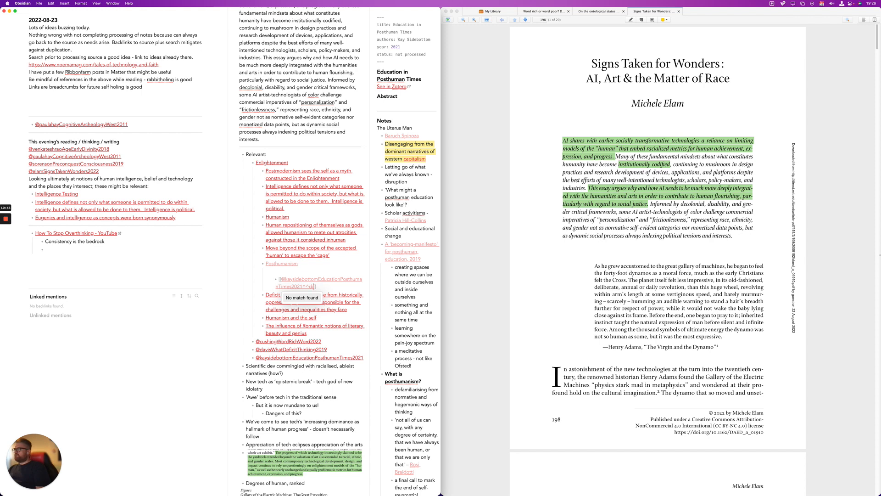
key(BackSpace)
key(BackSpace)
key(BackSpace)
key(BackSpace)
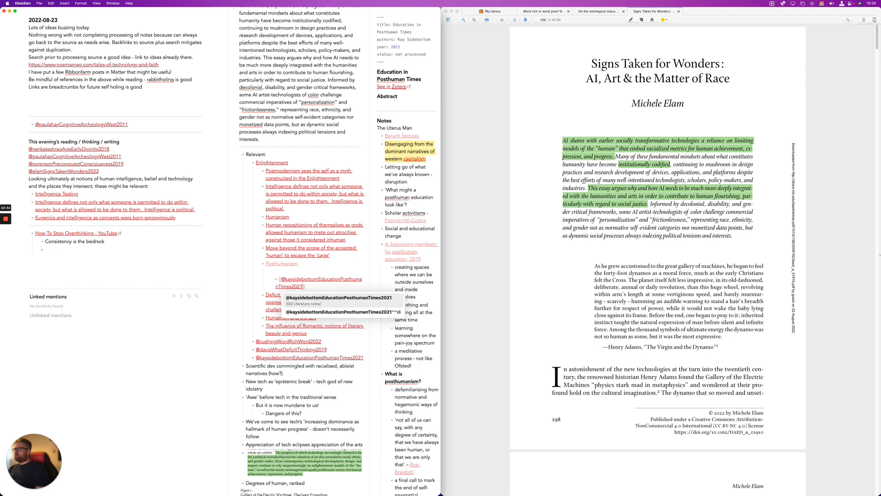
key(Escape)
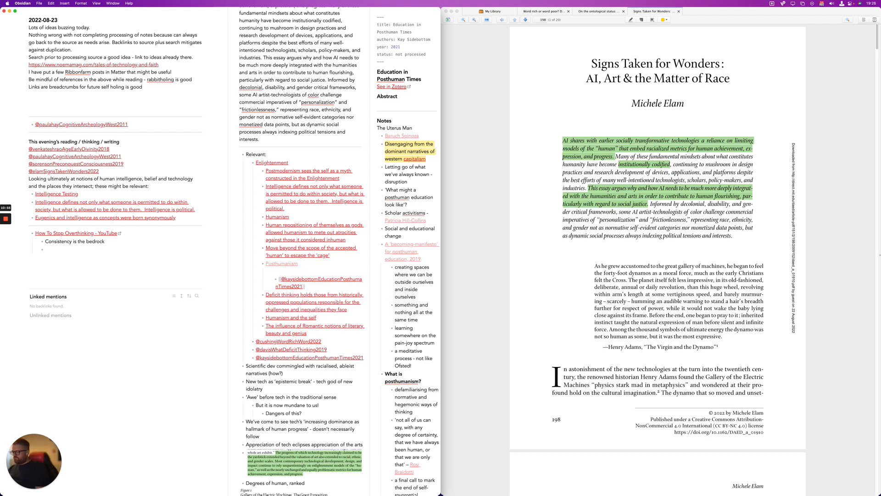
Point the link to the block "Disengaging from the dominant narratives of western capitalism" and turn it into an embed
text(^)
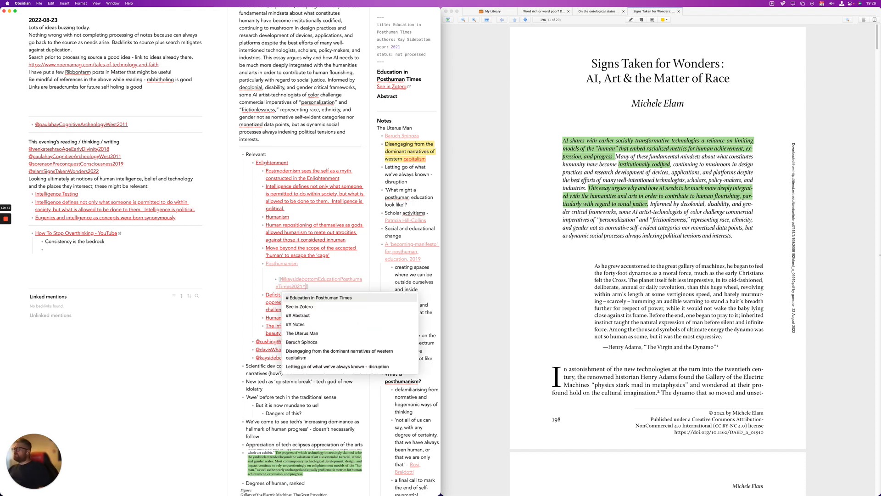
key(Down)
key(Down)
key(Down)
key(Down)
key(Down)
key(Down)
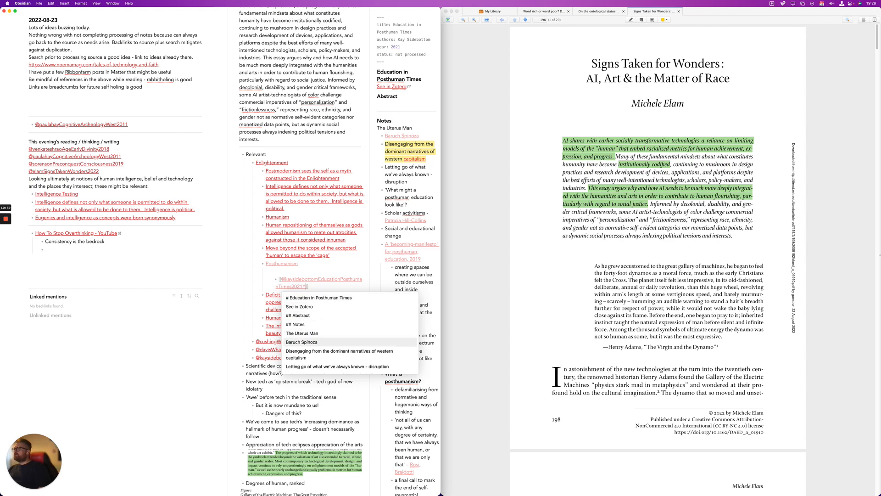
key(Return)
key(Home)
text(!)
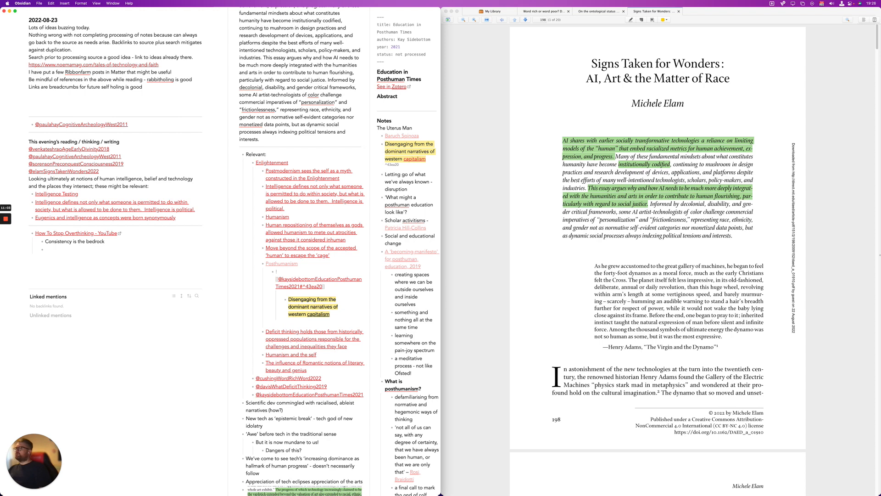
click(277, 324)
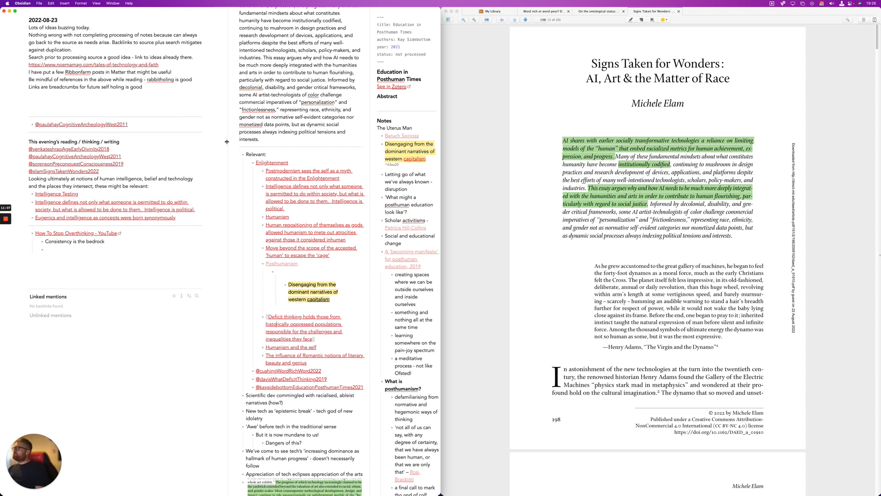
Narrow the daily note pane, widen the "Education in Posthuman Times" pane, and inspect the embed's link source under "Posthumanism"
drag(227, 141, 158, 146)
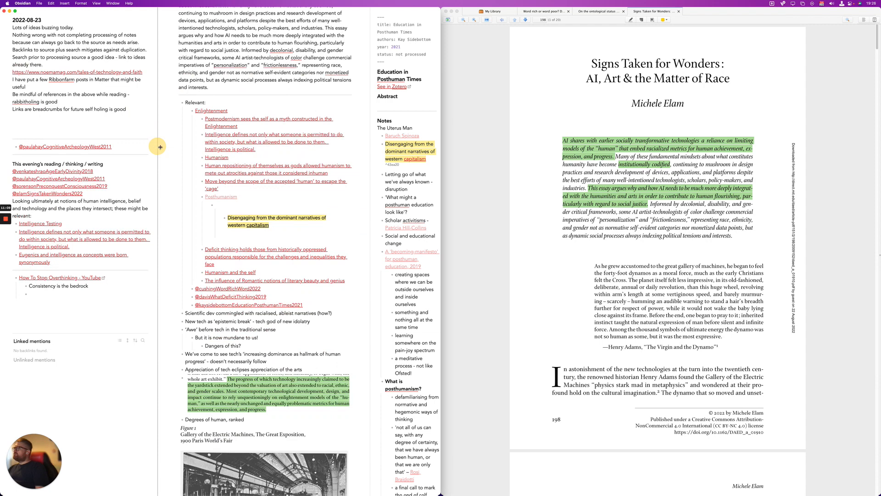
drag(369, 176, 317, 175)
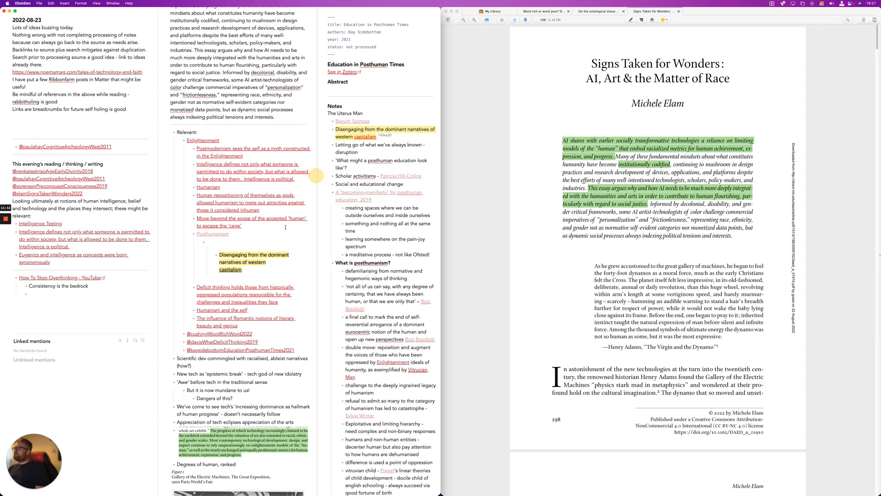
click(251, 239)
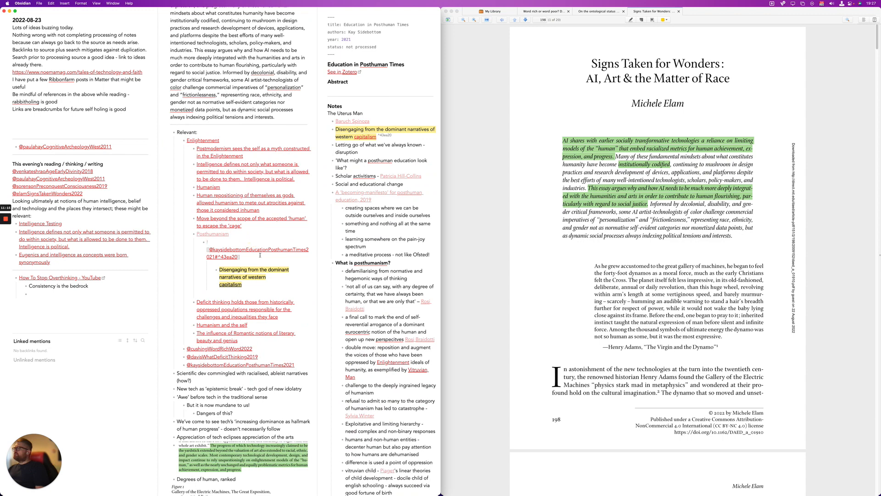
click(280, 232)
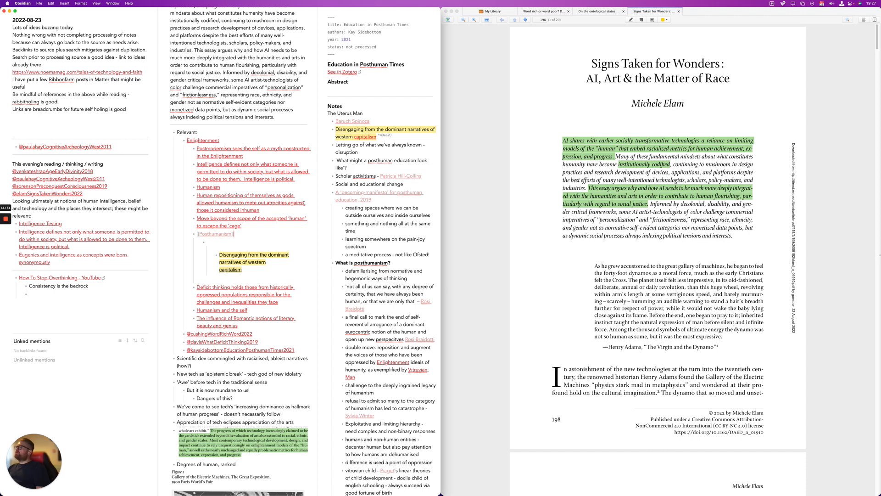
Open the "Posthumanism" link as a new note alongside and insert the atomic idea template with its References section
super+click(204, 235)
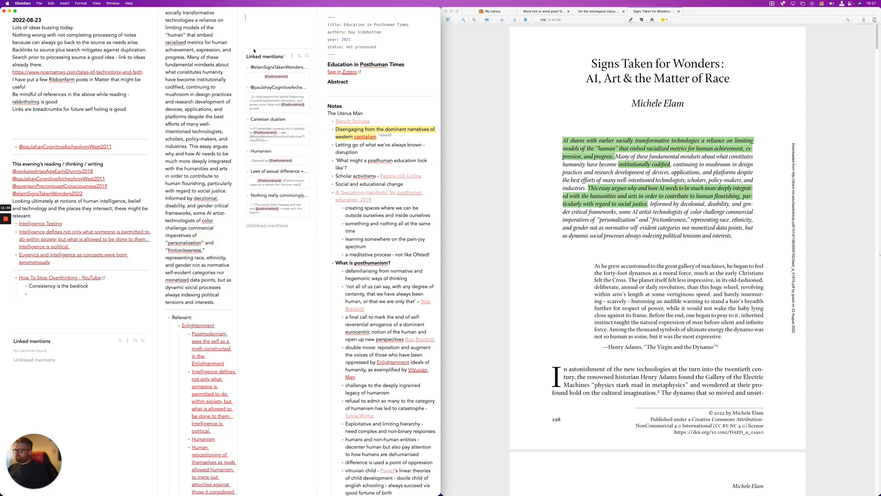
key(alt+e)
key(Down)
key(Down)
key(Down)
key(Return)
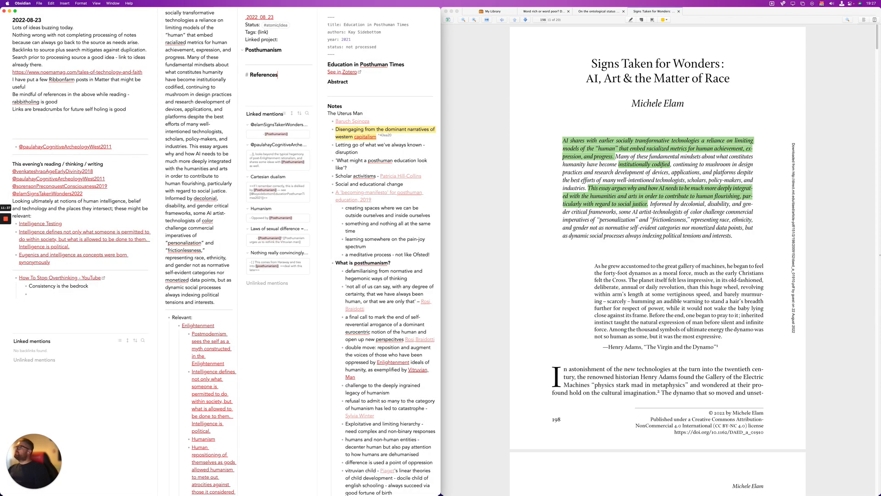
Add a link to the 2021 "Education in Posthuman Times" literature note under References in the "Posthumanism" note
key(Return)
text(-)
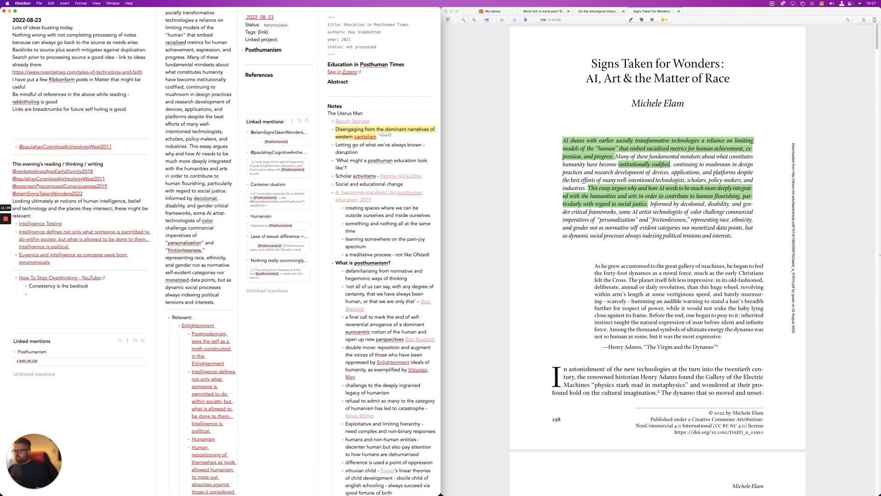
key(BackSpace)
text([[side)
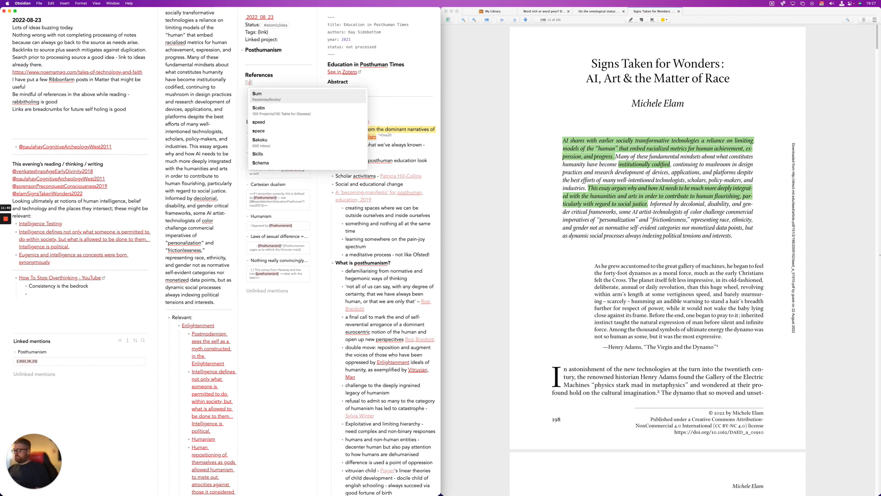
key(Down)
key(Down)
key(Down)
key(Down)
key(Down)
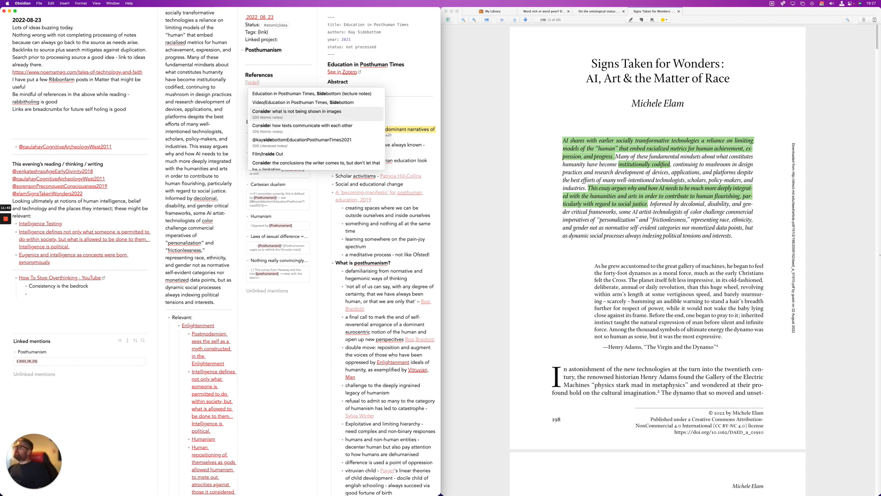
key(Up)
key(Return)
key(Up)
key(Up)
key(Return)
key(Up)
key(Up)
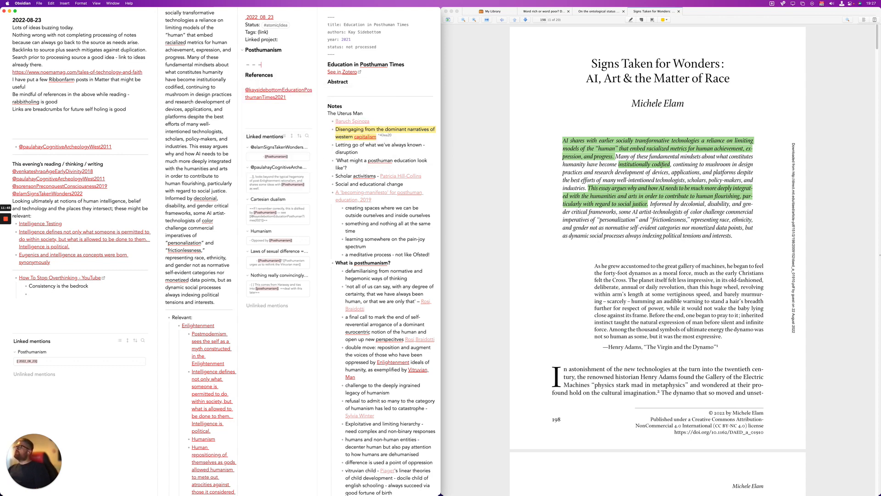
key(Down)
key(Down)
key(super+z)
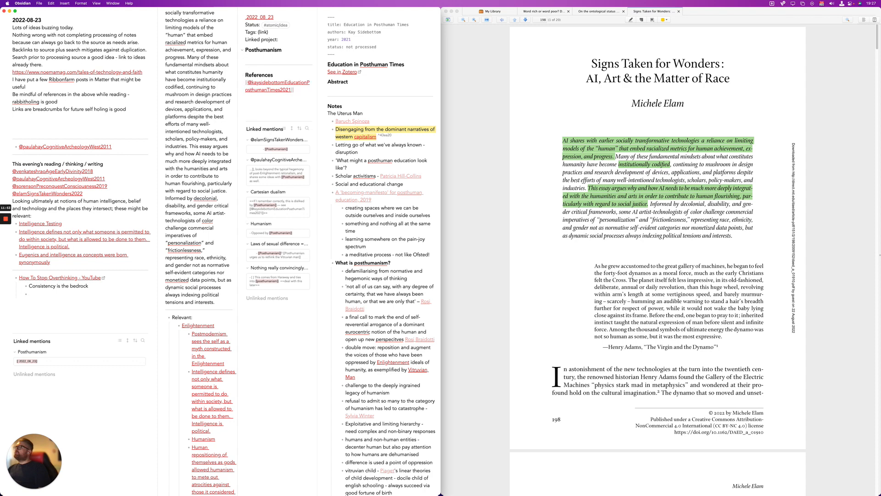
Point the References link in "Posthumanism" to the block "Disengaging from the dominant narratives of western capitalism" and turn it into an embed
key(super+z)
key(super+z)
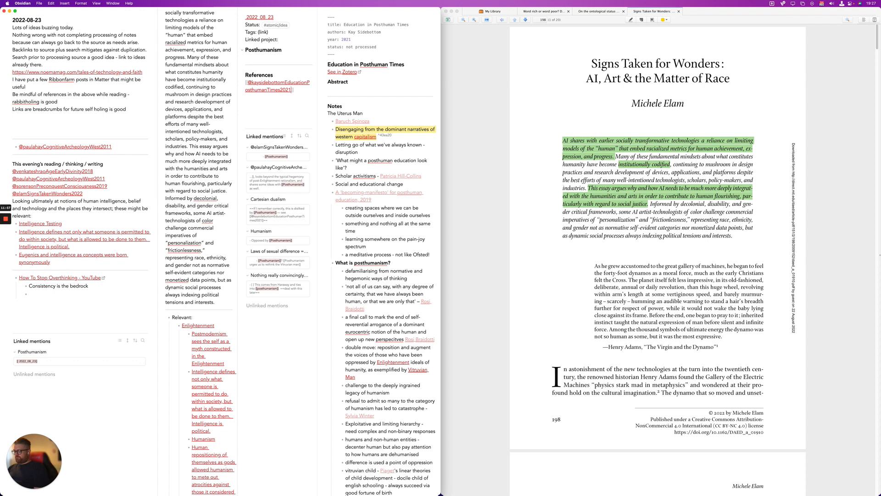
text(^)
key(Down)
key(Down)
key(Down)
key(Down)
key(Down)
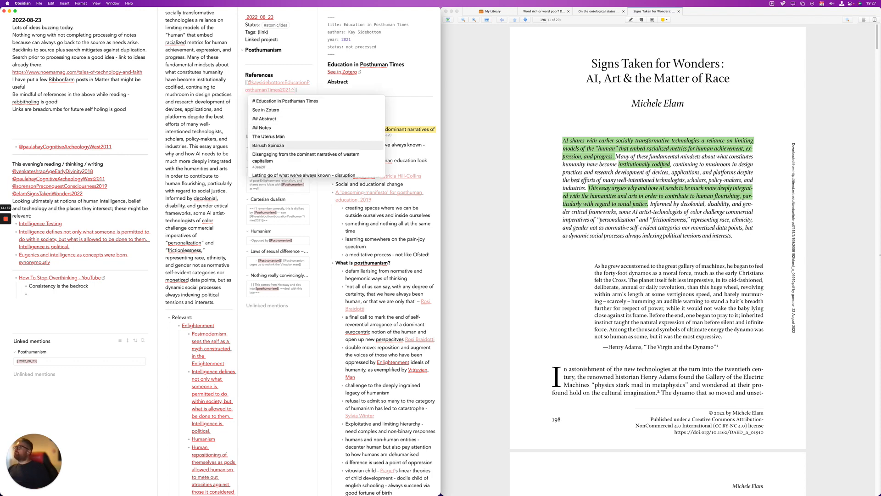
key(Down)
key(Return)
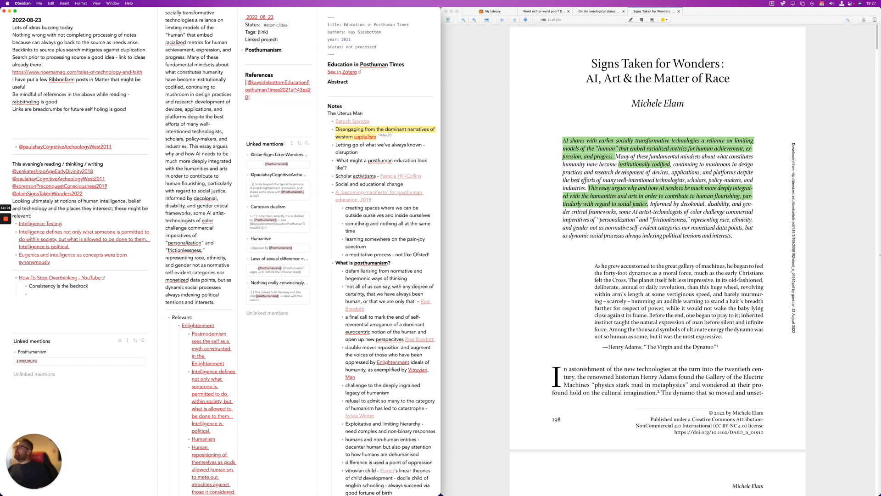
text(!)
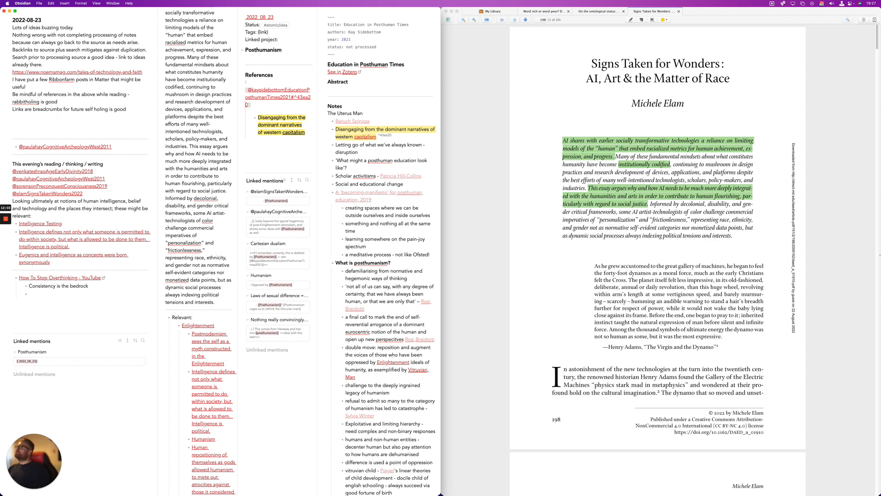
key(Down)
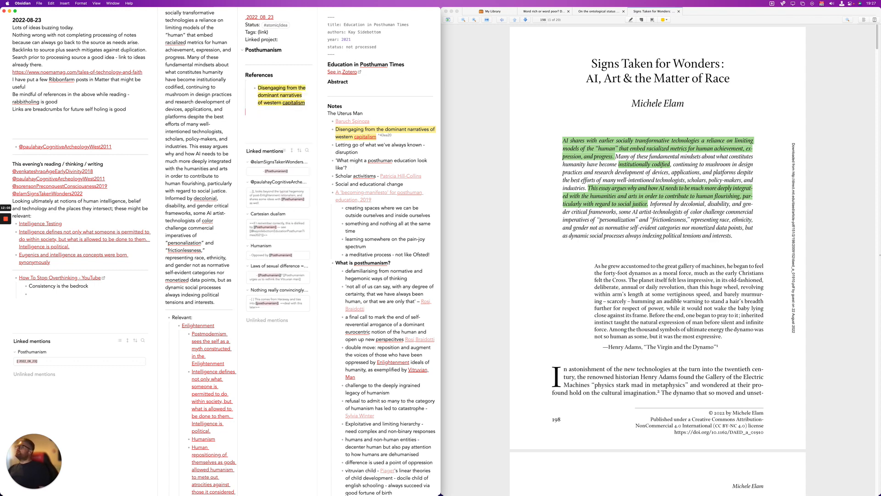
key(Down)
key(Return)
text(![[@kaysidebottomEducationPosthumanTimes2021#^43ea20]])
key(Up)
key(Up)
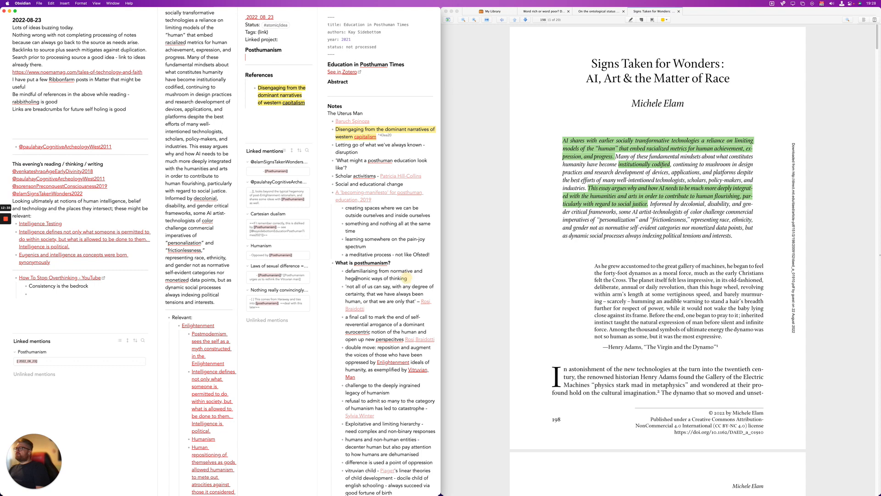
Highlight the bullet "defamiliarising from normative and hegemonic ways of thinking" in the "Education in Posthuman Times" note
drag(411, 277, 341, 270)
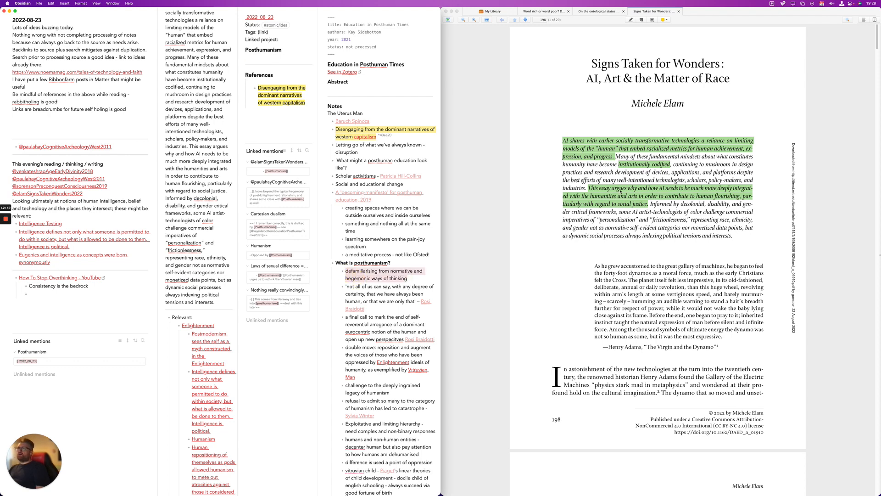
text(==)
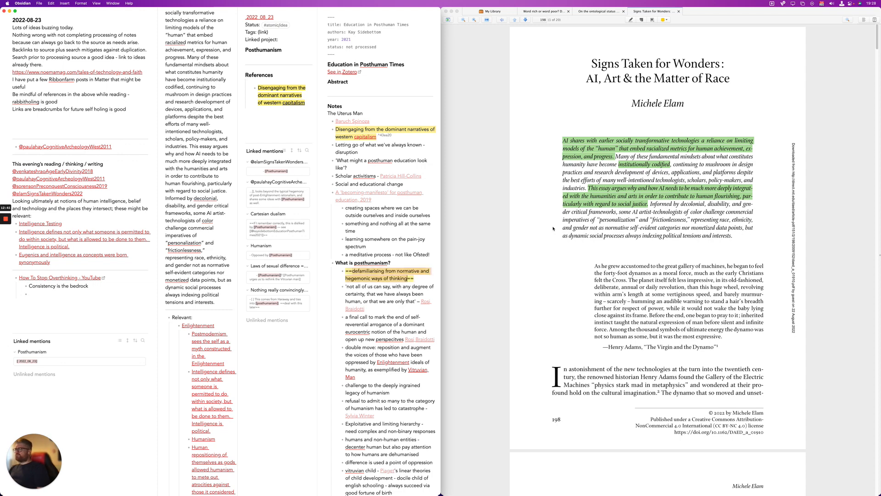
click(318, 105)
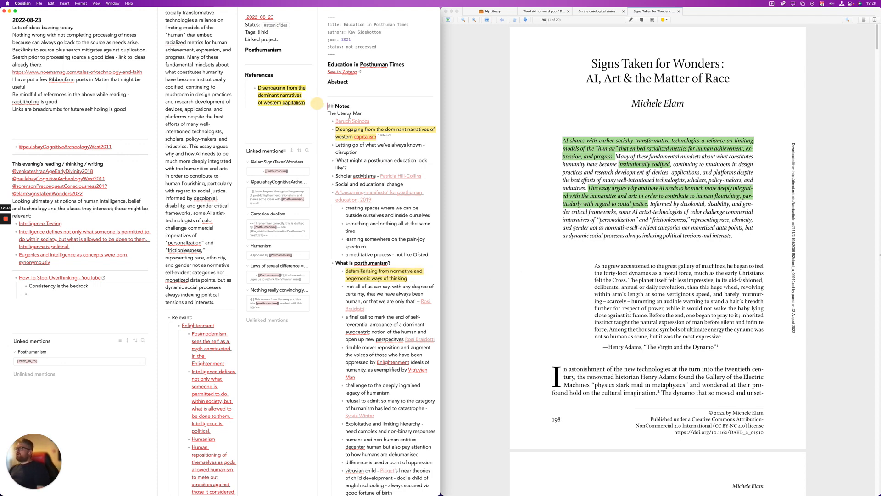
Embed the block "defamiliarising from normative and hegemonic ways of thinking" from the 2021 literature note below the first embed in "Posthumanism"
click(311, 103)
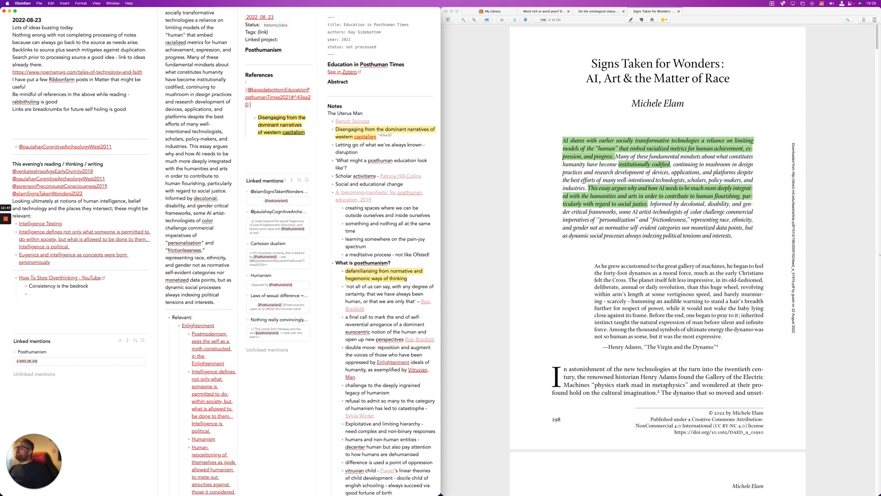
key(Down)
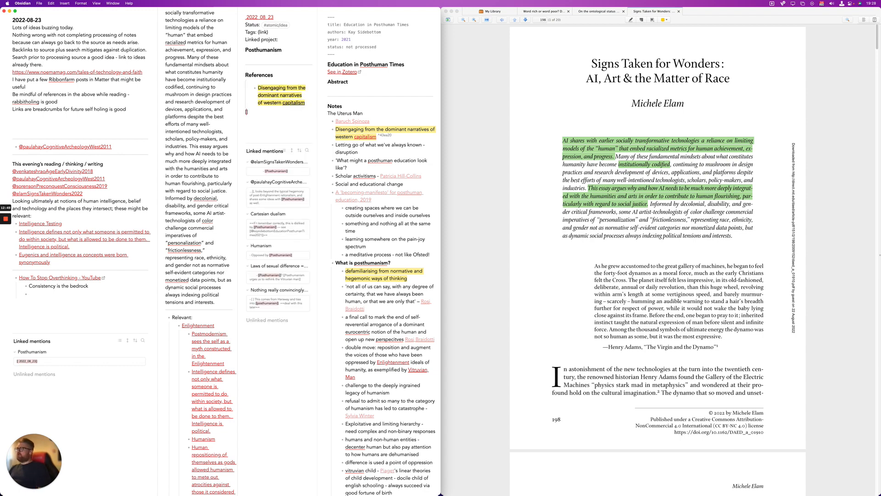
text([[)
key(Up)
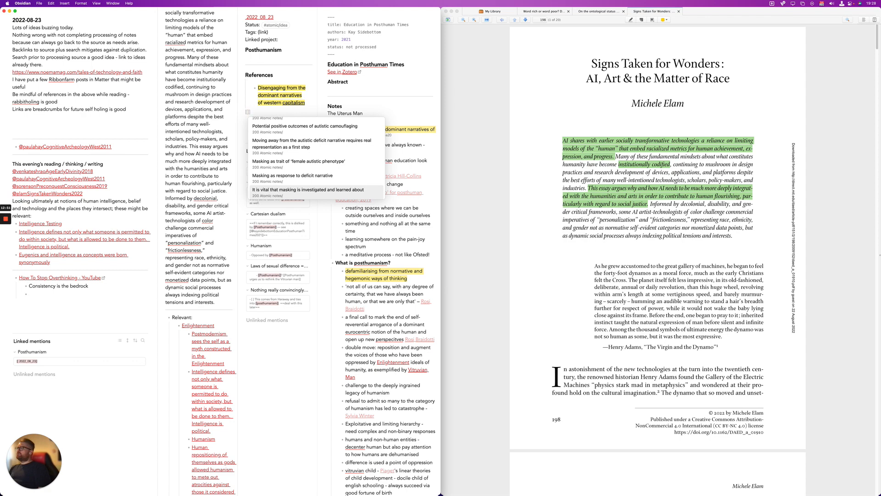
key(Down)
key(Return)
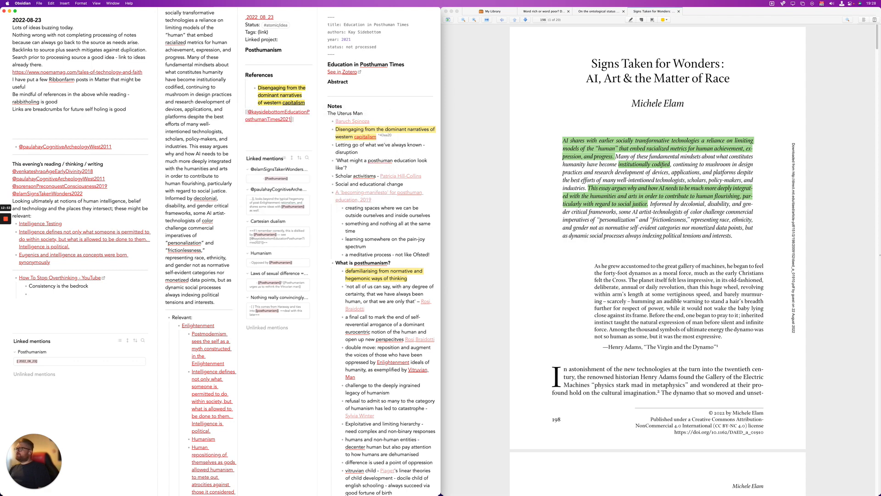
text(^)
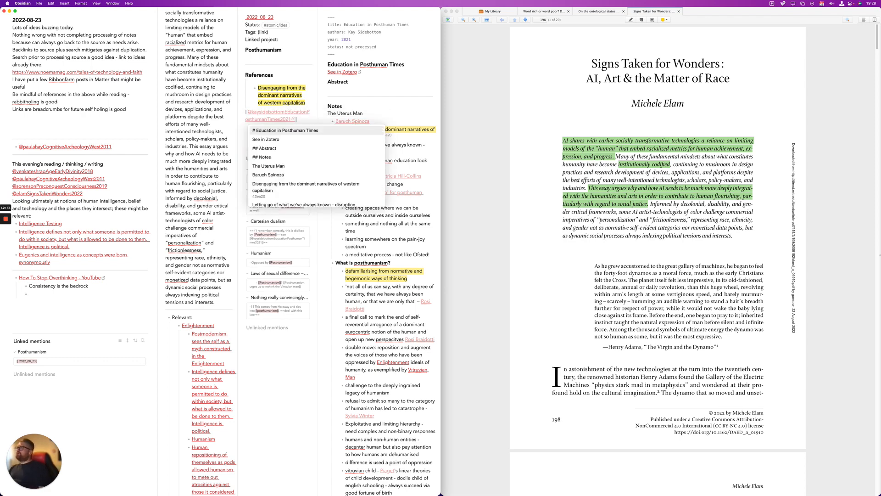
text(de)
key(Return)
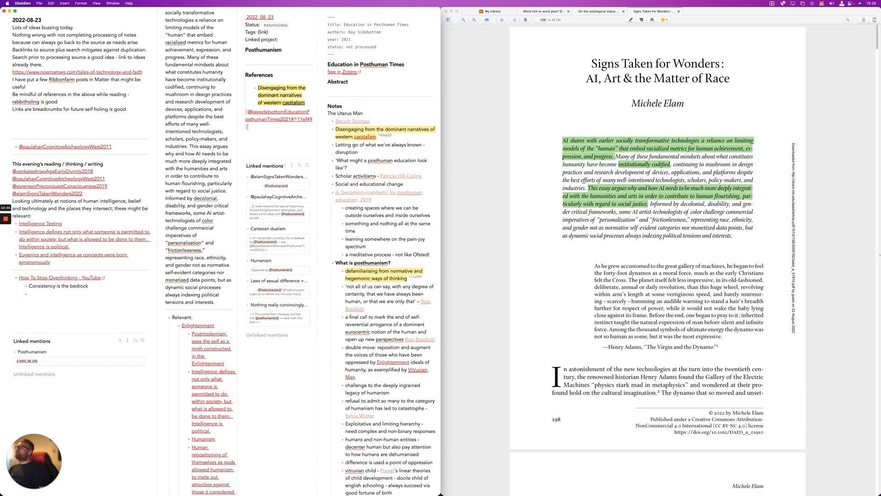
key(Up)
key(Up)
key(Up)
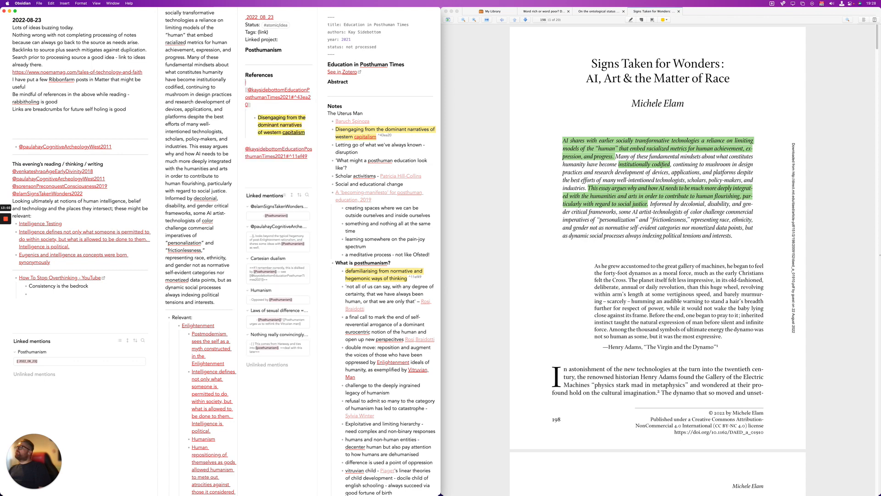
key(Down)
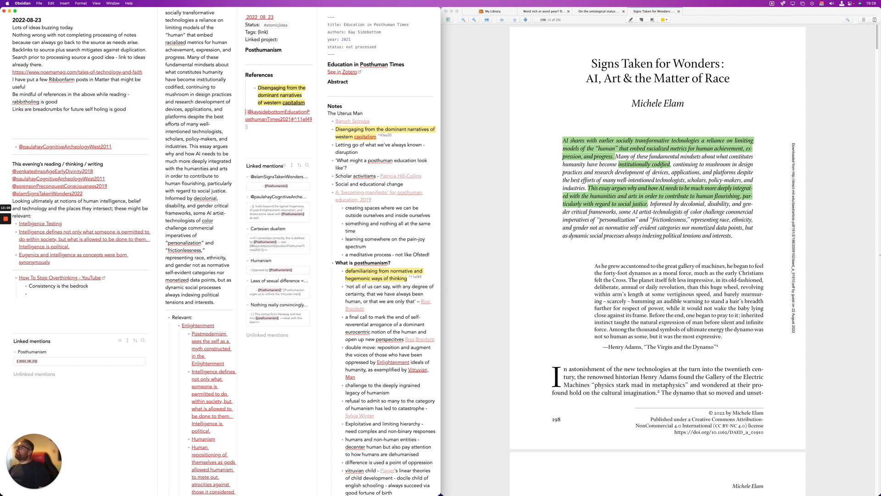
text(!)
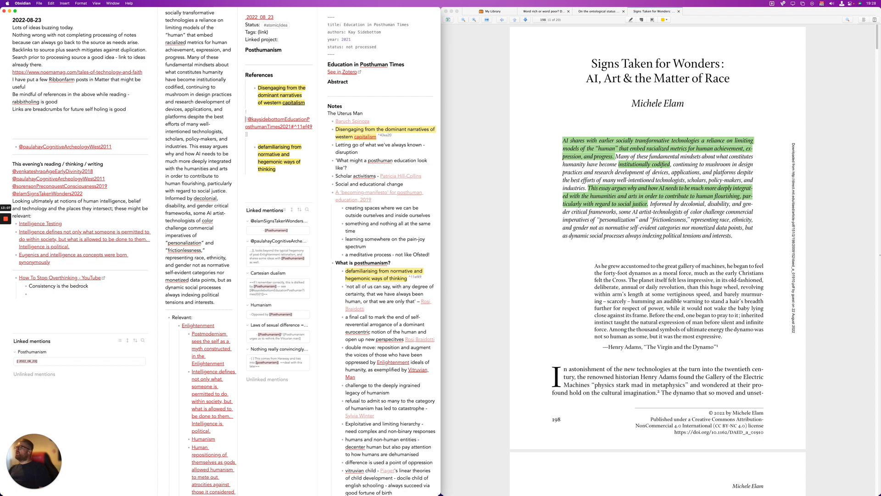
key(Return)
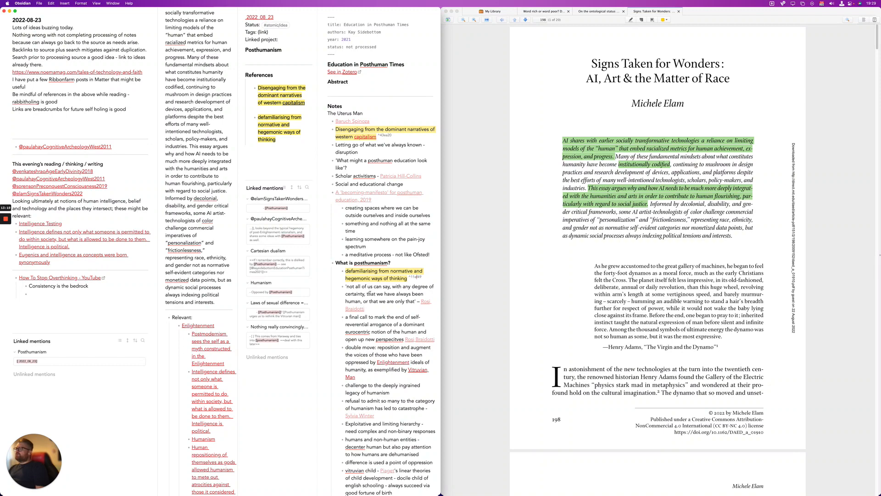
Highlight "that we have always been human, or that we are only that" and "end of self-reverential arrogance of a dominant eurocentric notion of the human"
drag(367, 294, 415, 303)
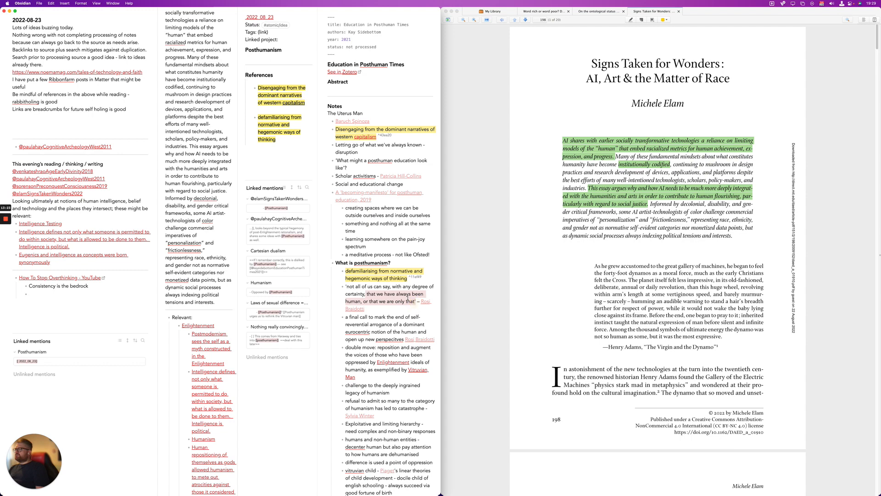
key(ctrl+shift+h)
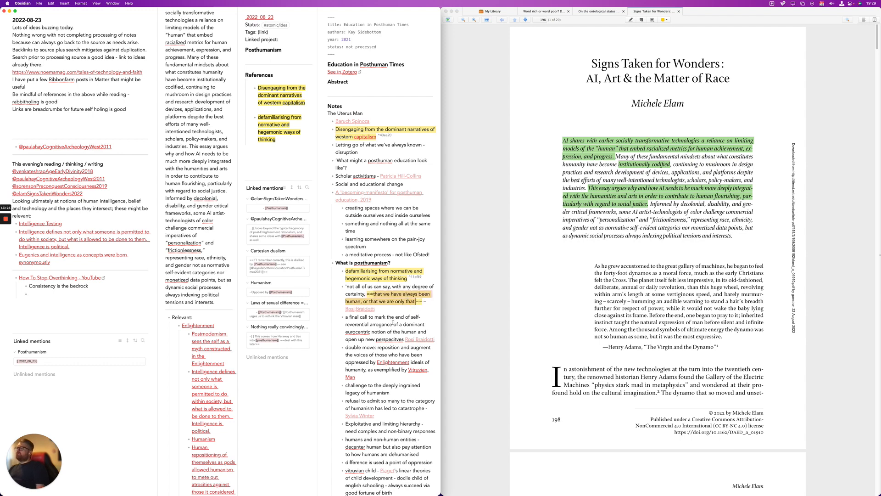
click(392, 318)
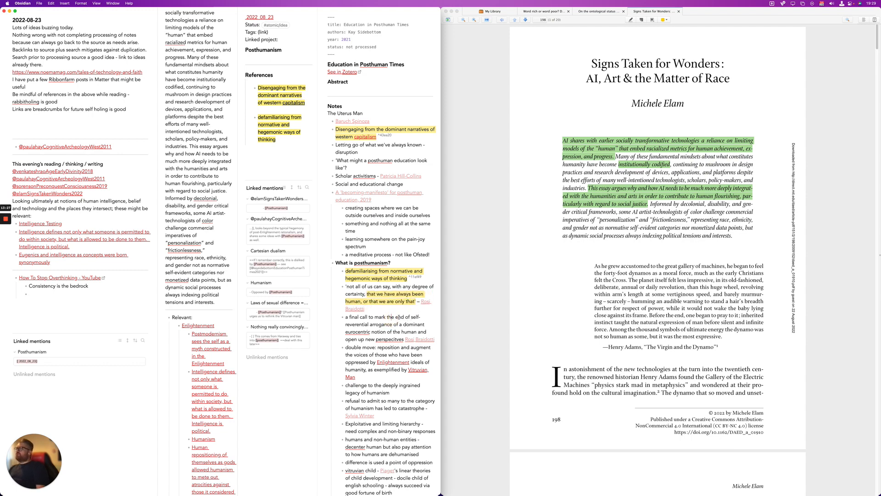
drag(396, 316, 367, 331)
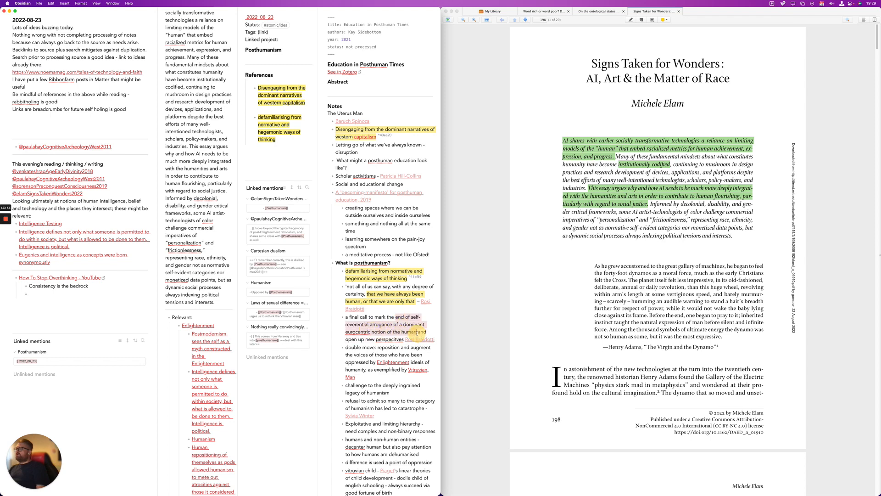
text(==)
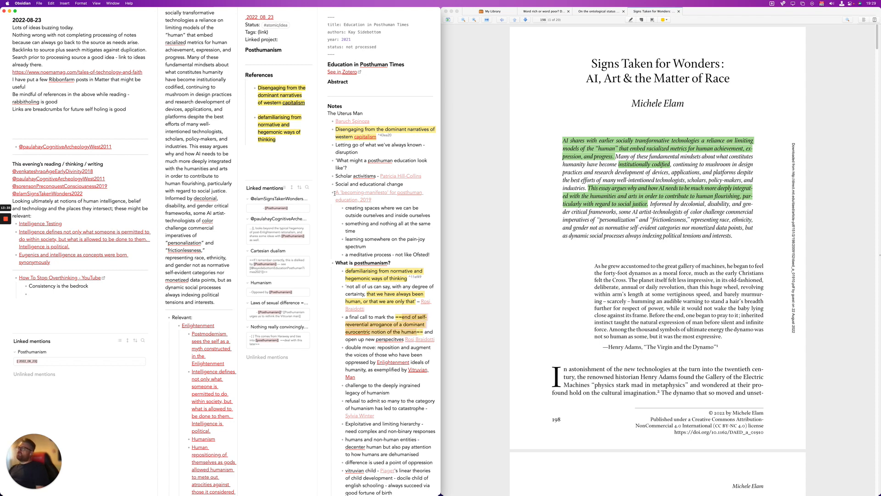
Embed the "a final call to mark the end of" block from the 2021 literature note below the second embed in "Posthumanism"
click(292, 153)
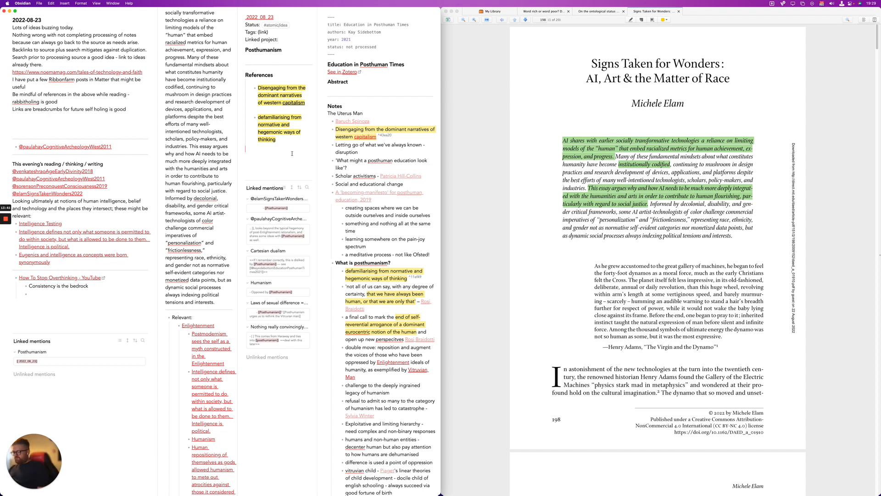
text([[)
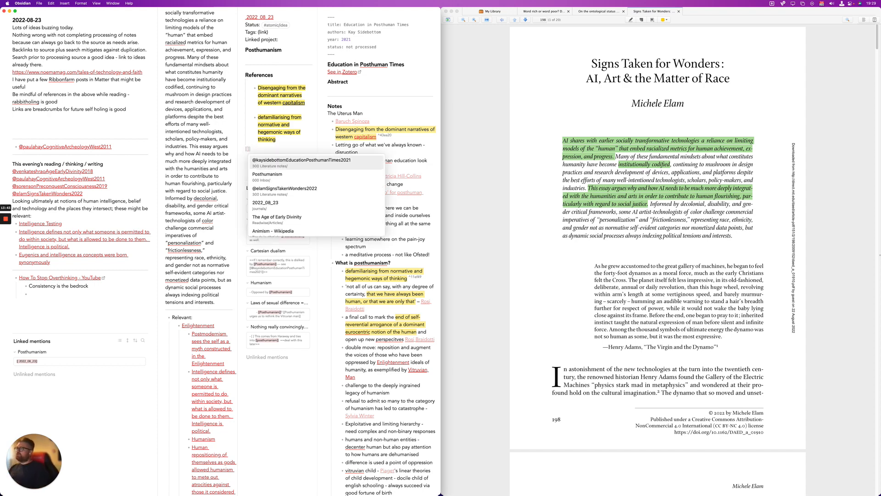
key(Return)
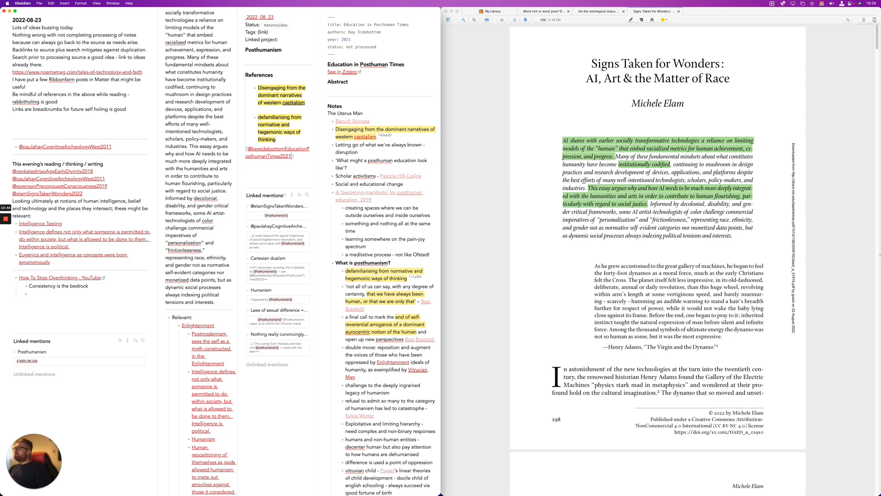
text(^)
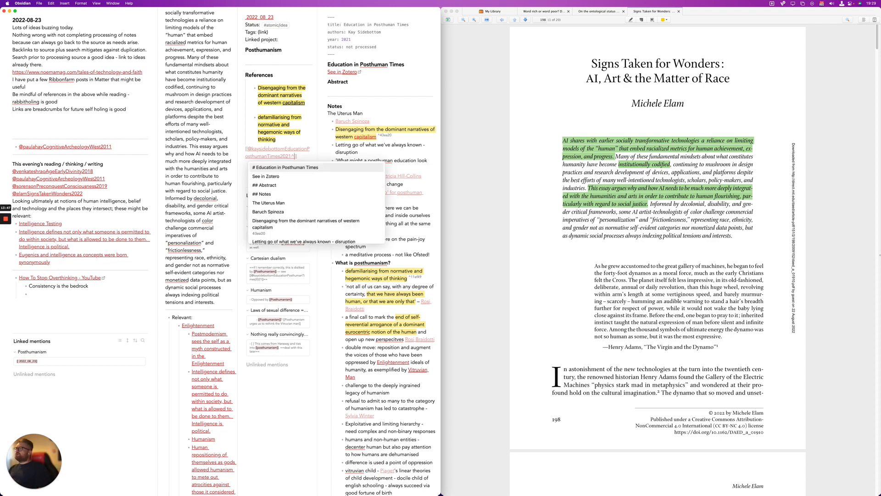
text(end of)
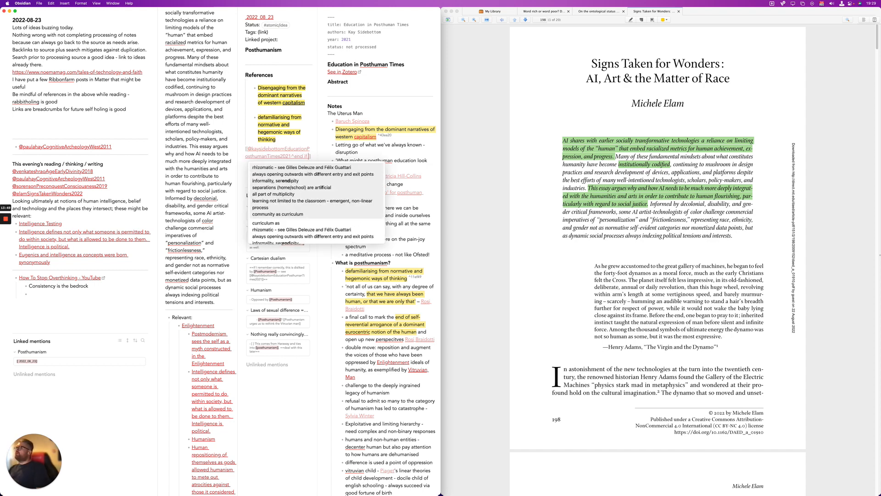
key(Return)
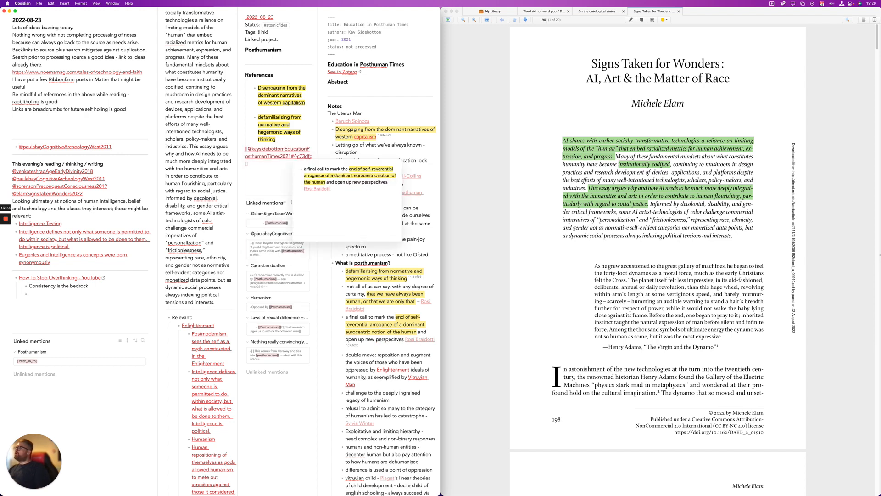
text(!)
key(Down)
key(Down)
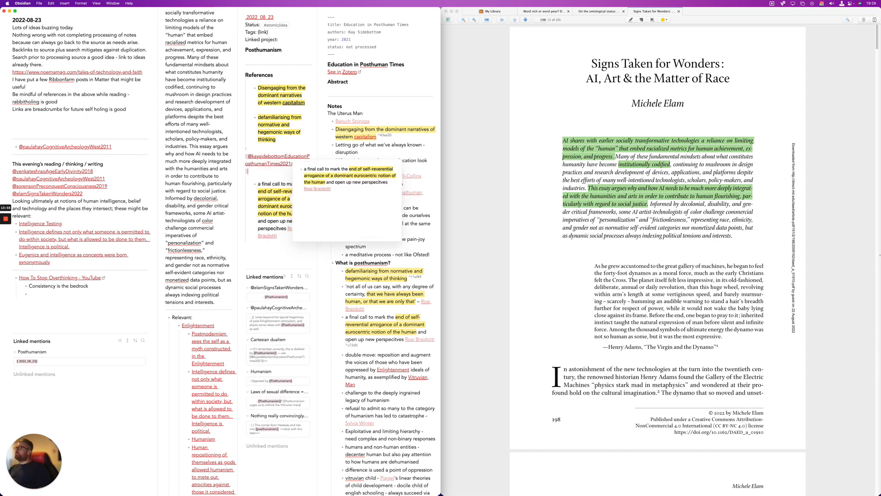
key(Down)
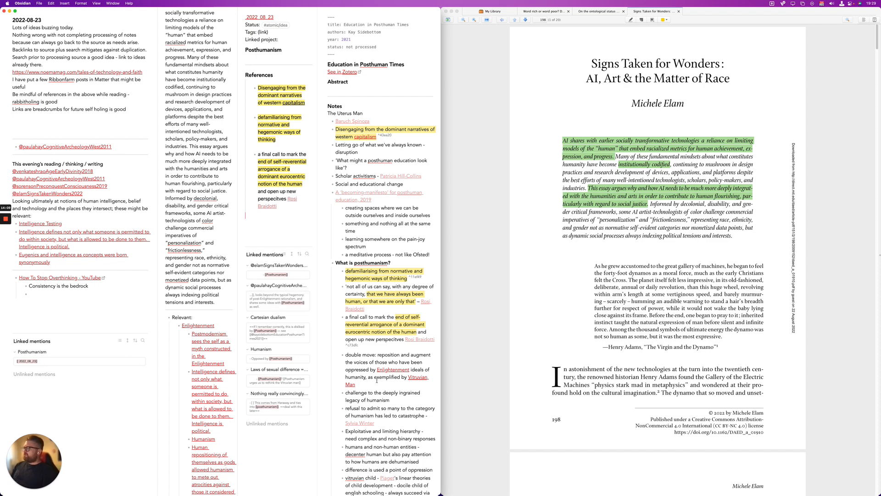
Review the "double move" bullet under "What is posthumanism?" and read through the preview of its "Vitruvian Man" link
scroll(377, 380, down, 3)
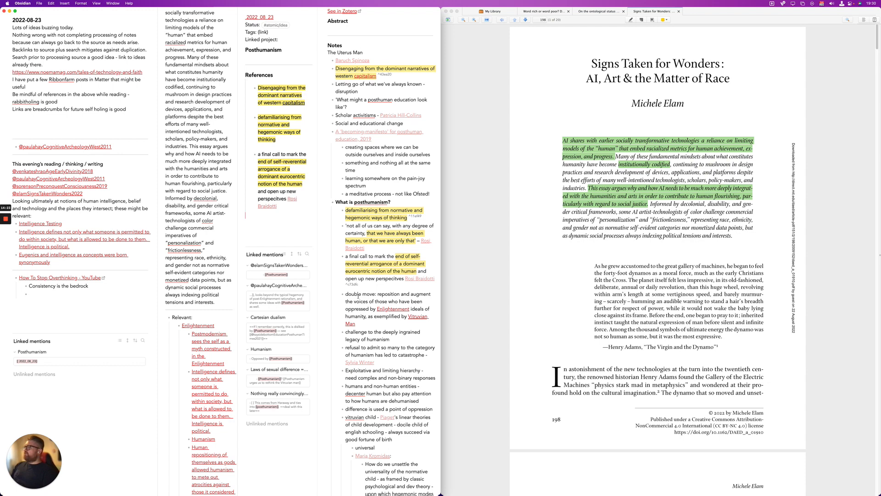
text(:)
mouse_move(386, 310)
mouse_move(351, 324)
scroll(368, 362, down, 10)
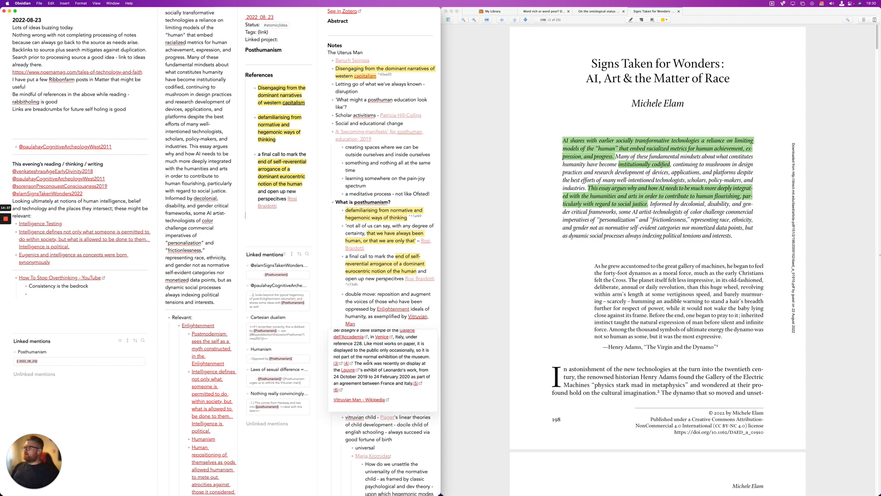
scroll(366, 360, up, 10)
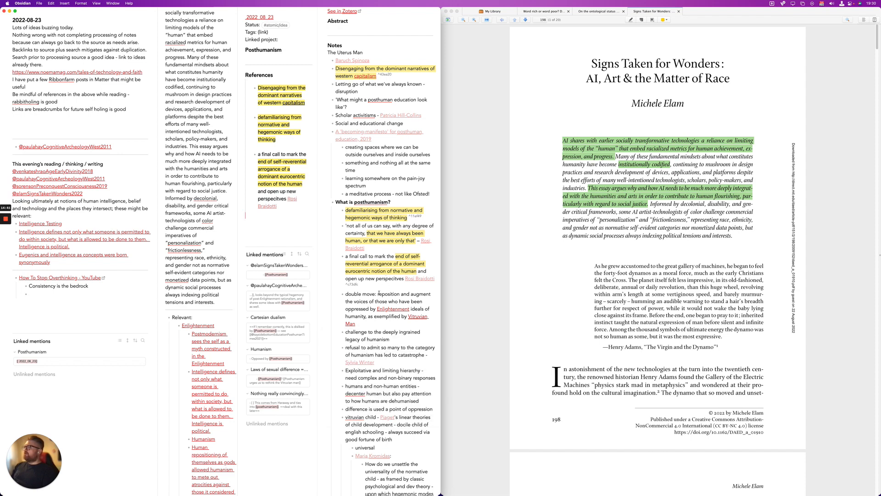
Highlight "reposition and augment the voices of those who have been oppressed by Enlightenment ideals of humanity" in the "double move" bullet
drag(379, 294, 367, 317)
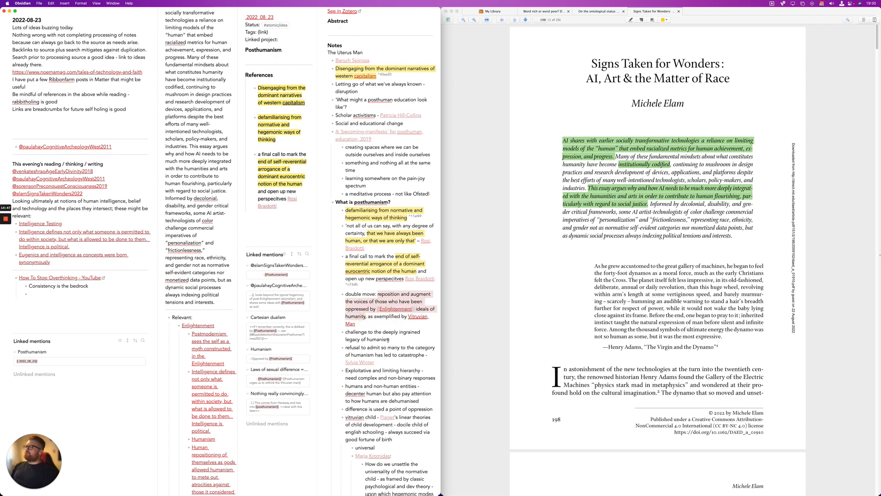
text(==)
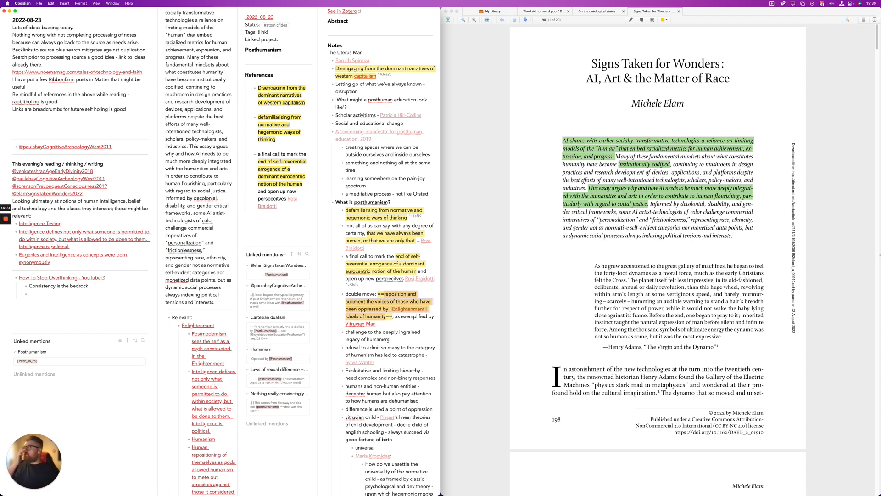
Add a level-two heading "Argument" with a horizontal divider beneath it, above the "Scientific dev commingled" bullet in the "Signs Taken for Wonders" literature note
scroll(190, 211, down, 5)
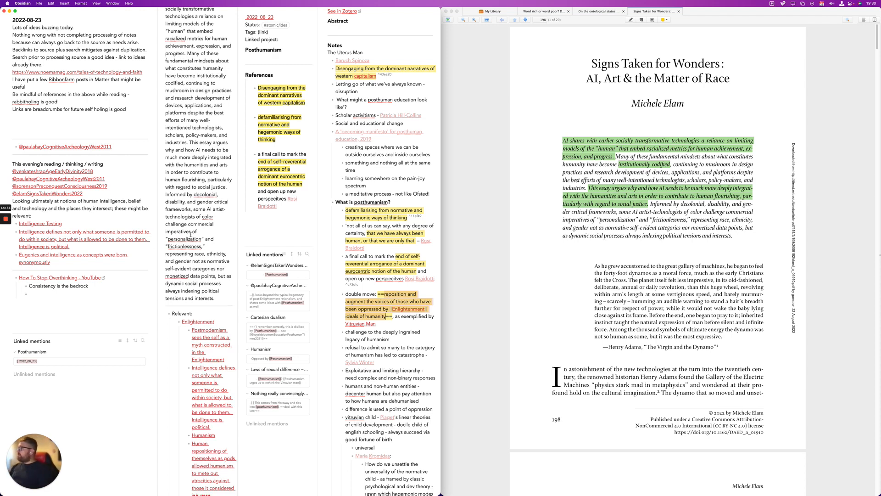
scroll(190, 234, down, 15)
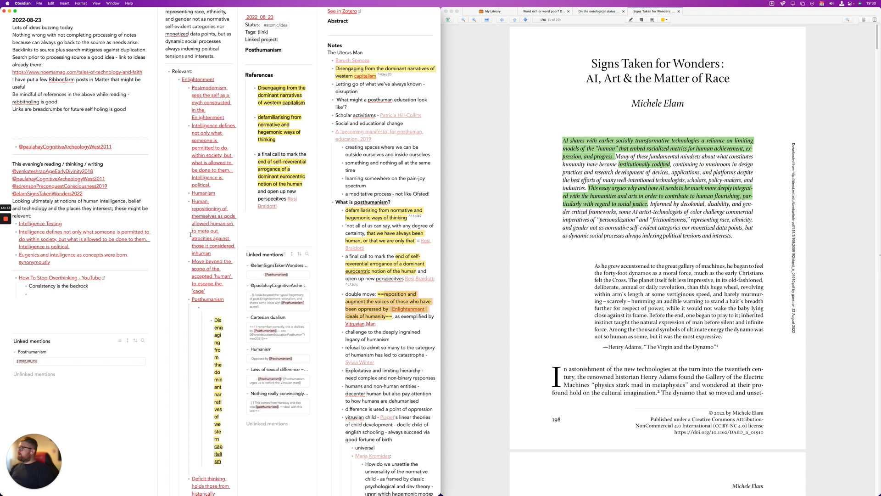
scroll(200, 177, up, 8)
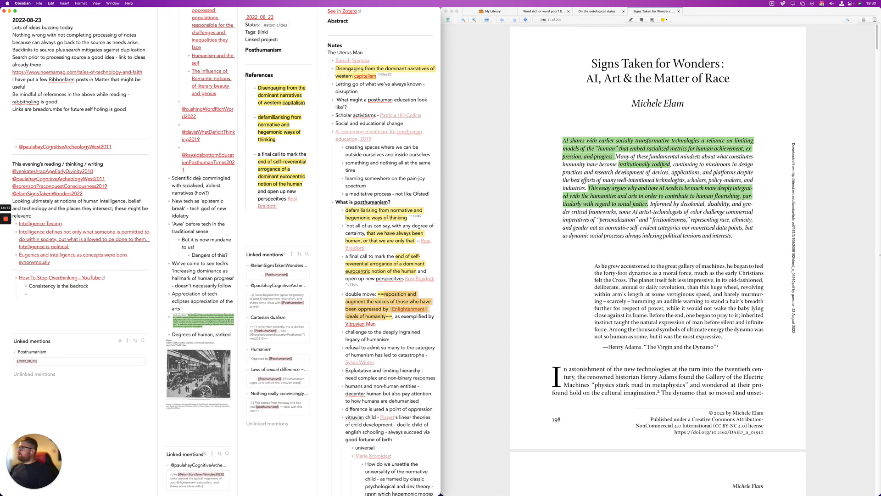
scroll(199, 192, up, 1)
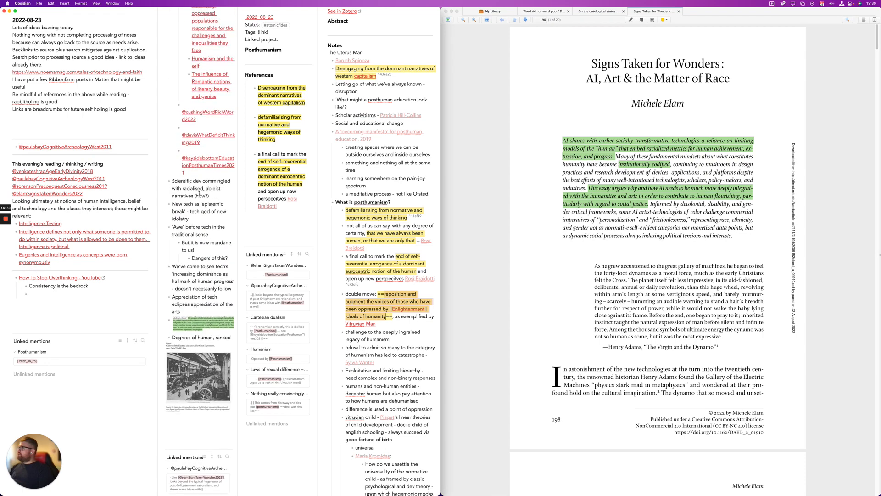
click(229, 182)
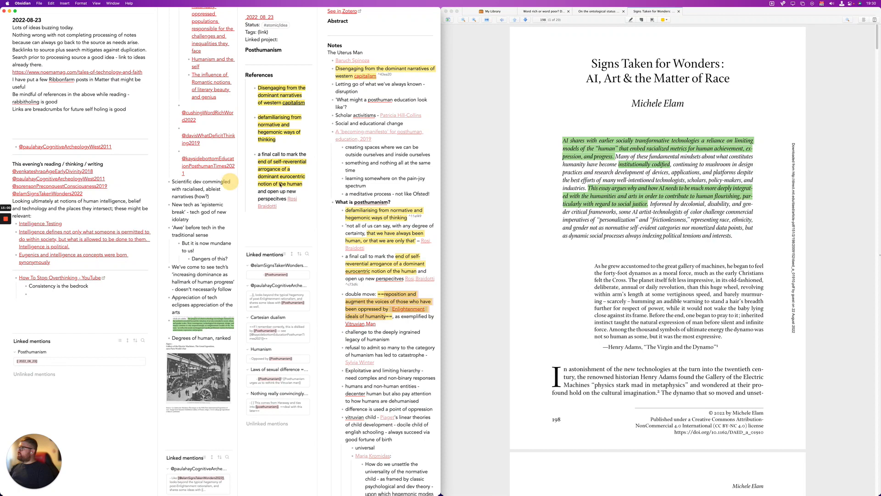
key(Return)
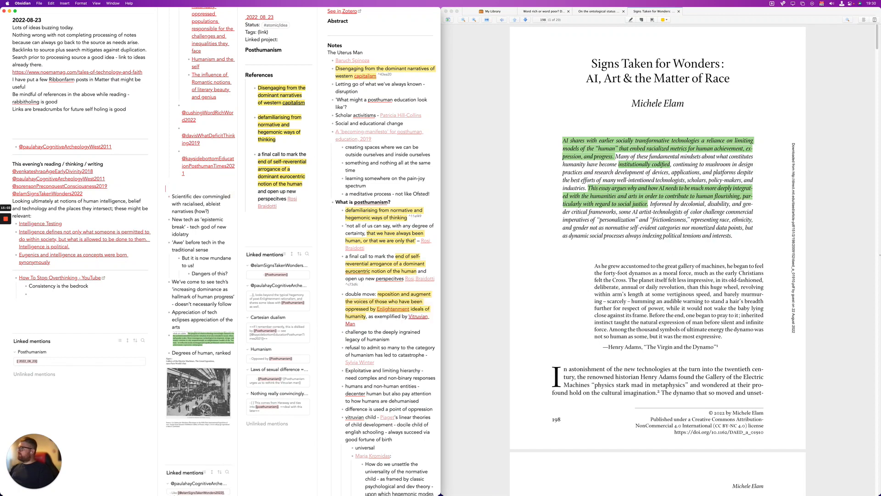
text(#)
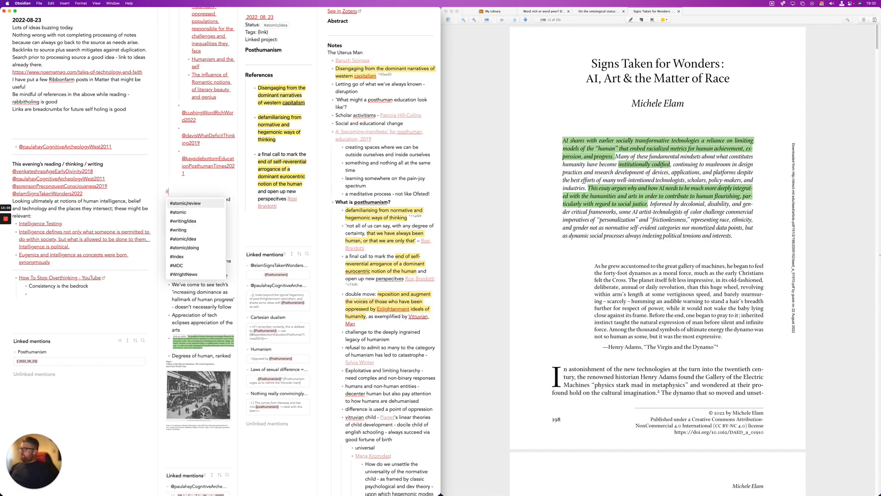
text(# A)
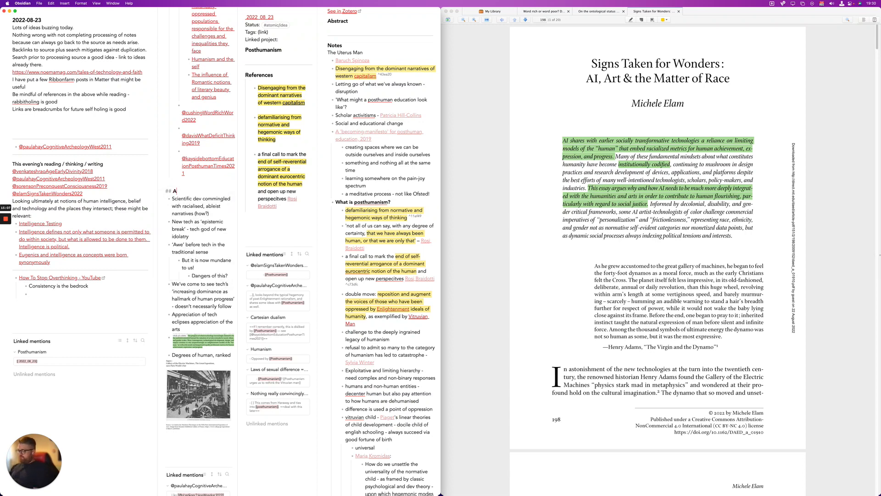
text(rgument)
key(BackSpace)
key(BackSpace)
key(BackSpace)
key(BackSpace)
key(BackSpace)
text(ument)
key(Return)
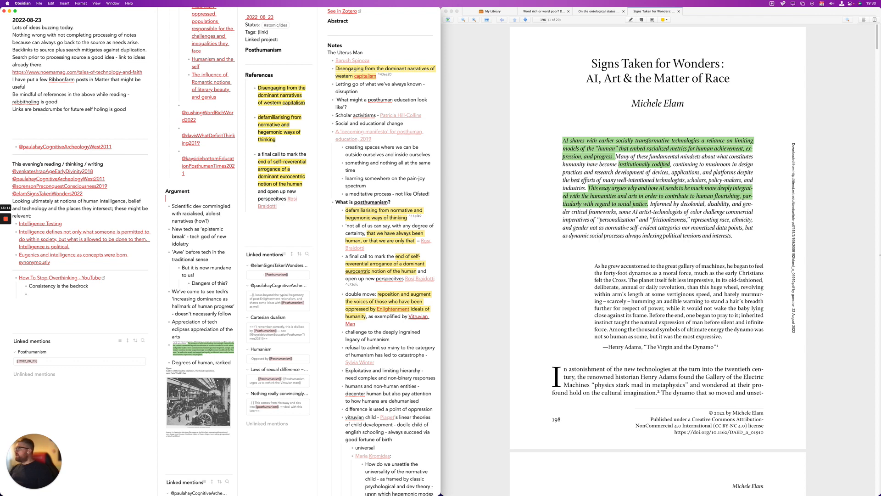
key(Return)
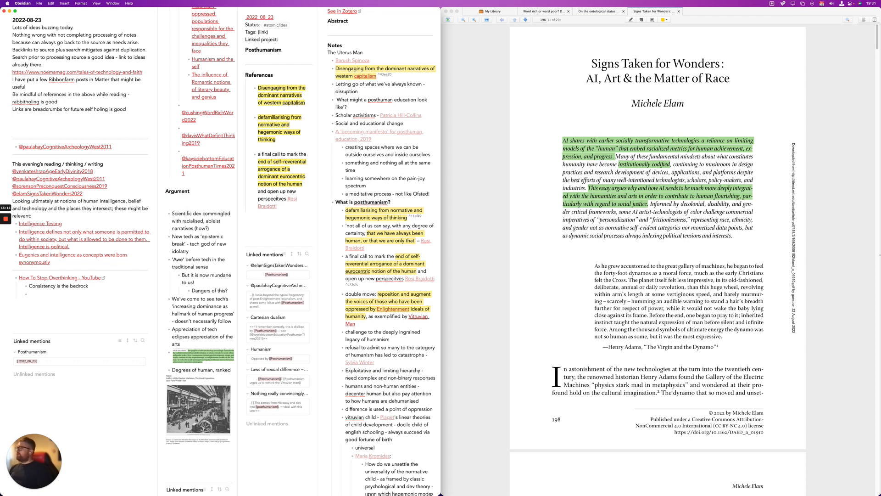
text(---)
Write "AI is going to continue to perpetuate 'normative and hegemonic ways of thinking'" under the "Argument" heading, above the divider
key(Up)
text(s going to )
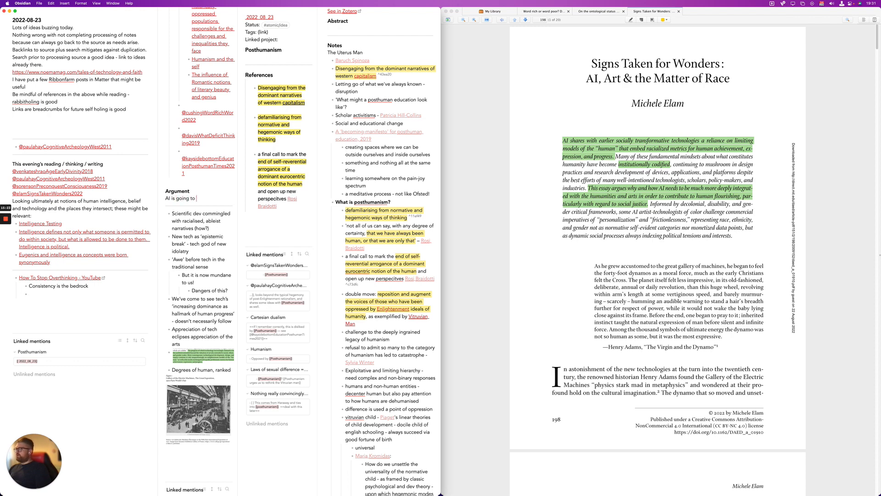
text(continue to per)
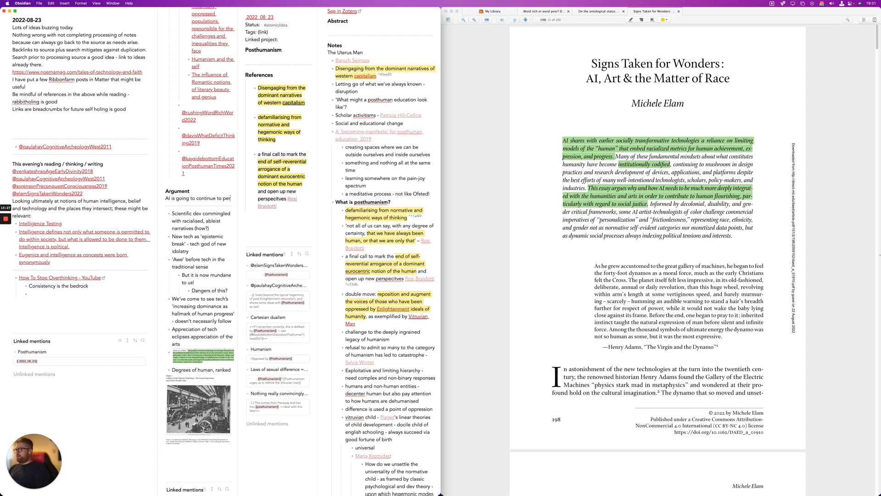
text(petuate)
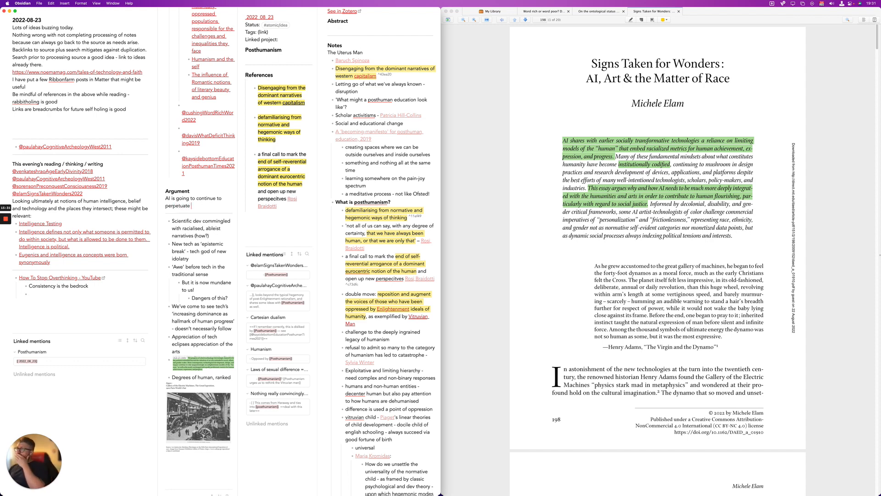
text( nortma)
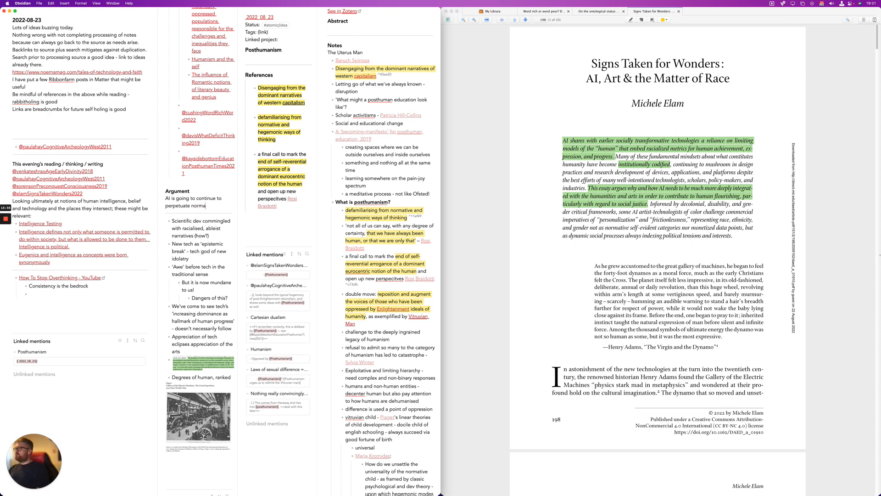
text(tive and hegemonic)
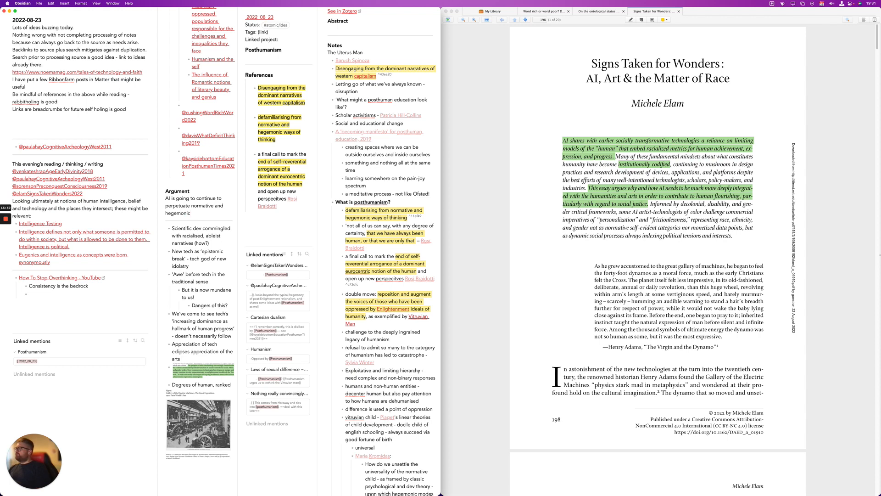
text( ways of thing)
key(BackSpace)
key(BackSpace)
key(BackSpace)
text(inking)
click(215, 205)
click(191, 205)
text(')
key(alt+Right)
text(')
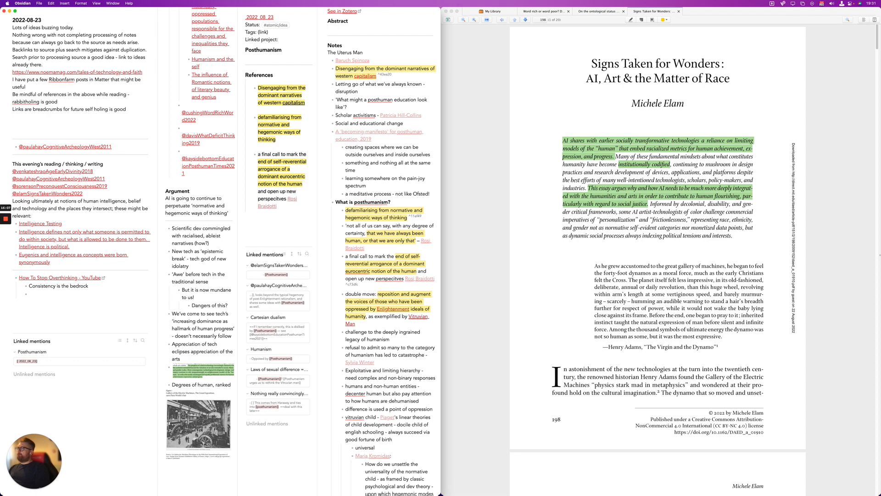
Continue the sentence with "- ties in with the Posthumanists' call", linking "Posthumanists'" to the "Posthumanism" note through a display alias
text(- ties i)
text(n with the pos)
key(BackSpace)
key(BackSpace)
key(BackSpace)
text([[post)
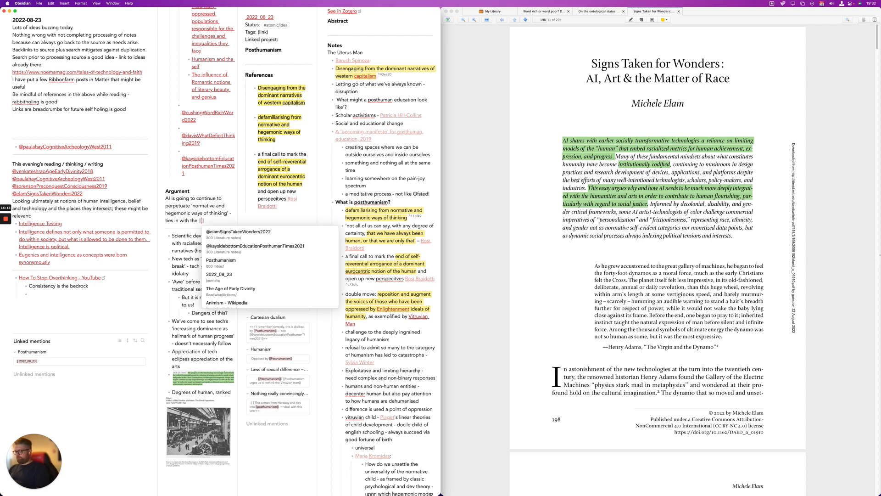
key(Return)
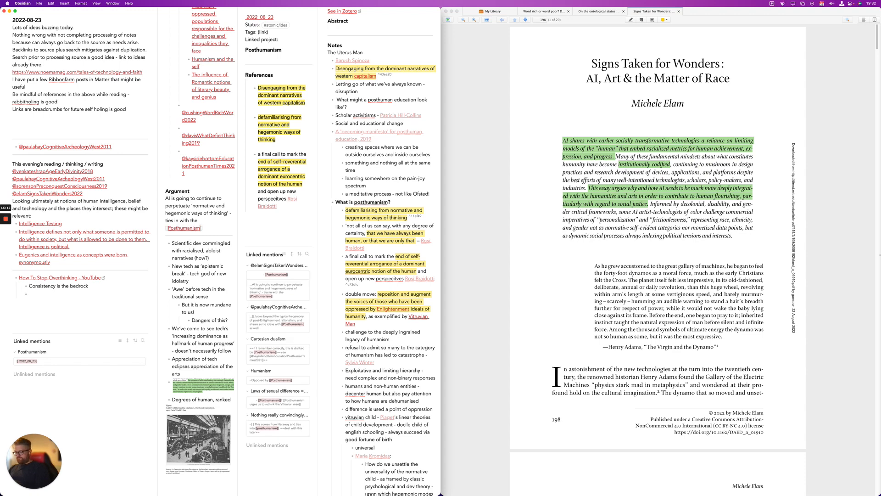
text(|Post)
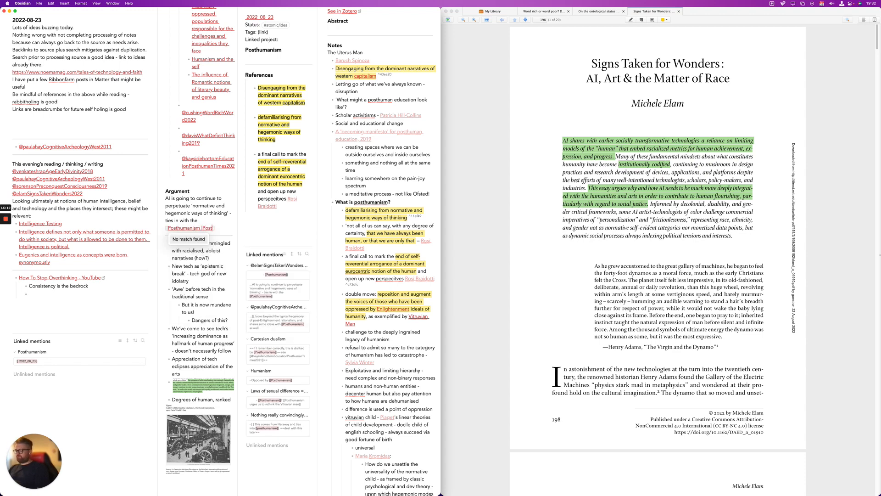
text(humanis)
text(t's)
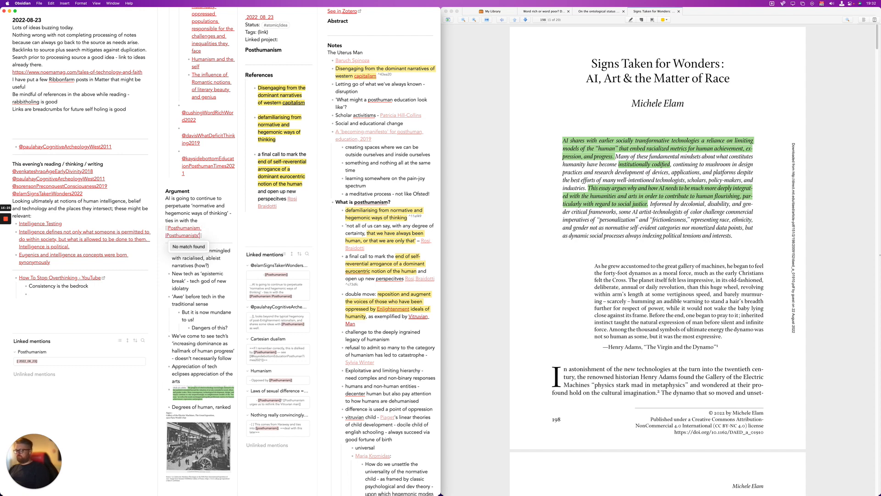
key(Escape)
text(call)
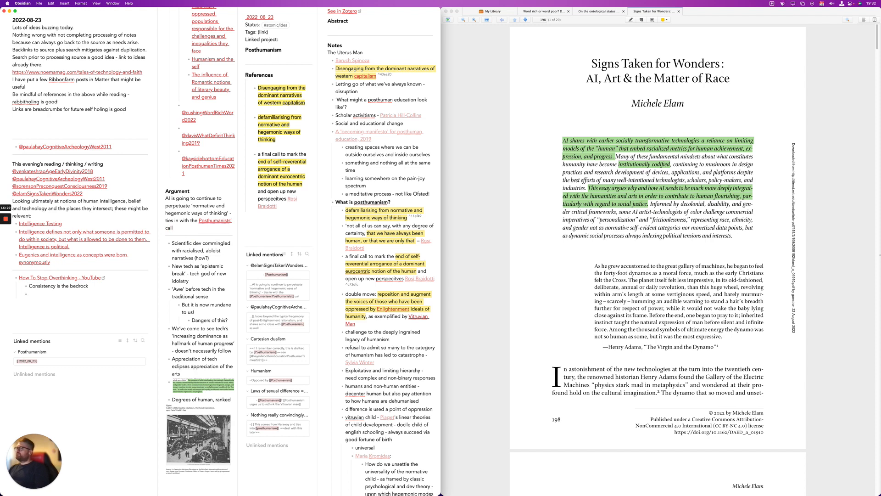
Complete the argument sentence with "to 'end the self-reverential arrogance of a dominant Eurocentric notion of the human.'"
text( to 'end')
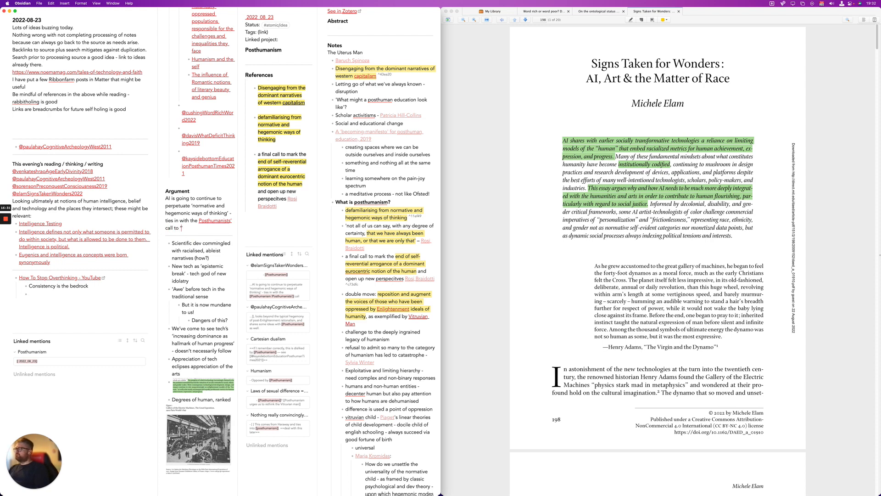
text( the)
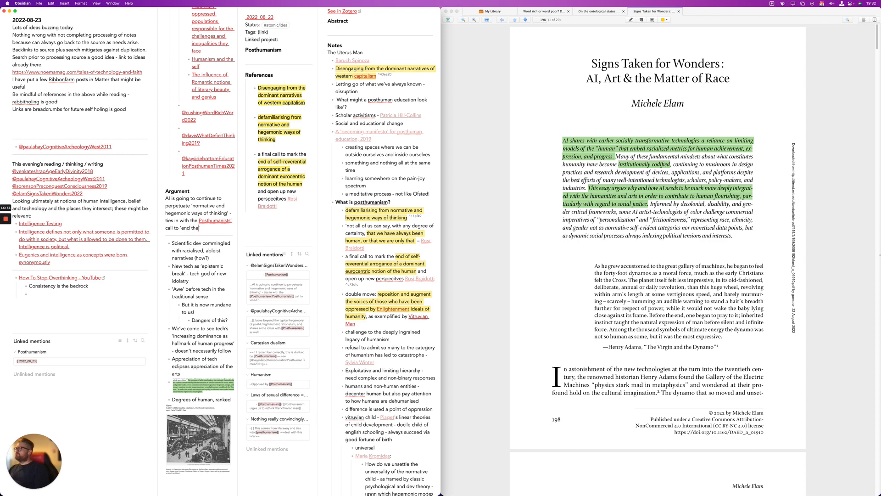
text( self-reverential arr)
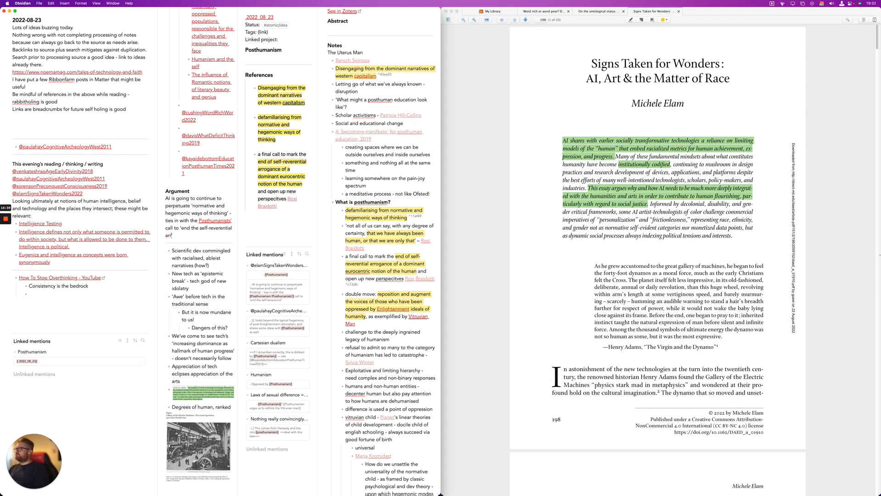
text(ogance of a dominant)
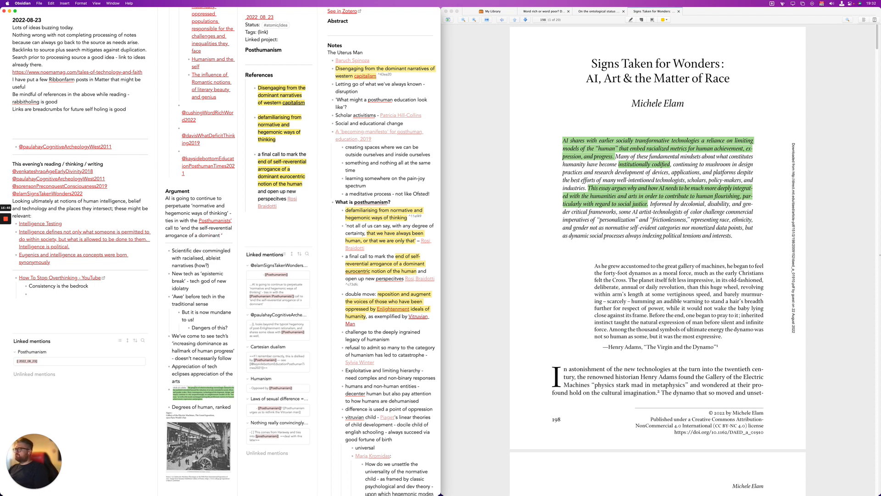
text( Eurocentric)
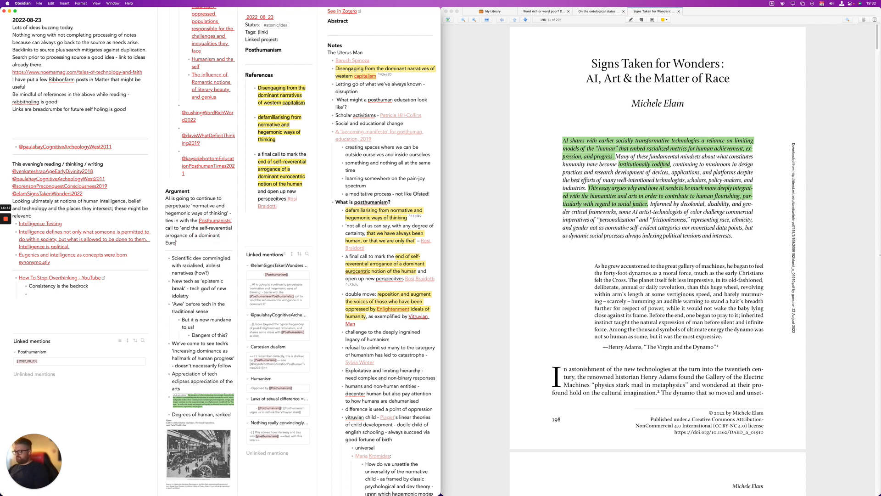
text( notion of the human.’)
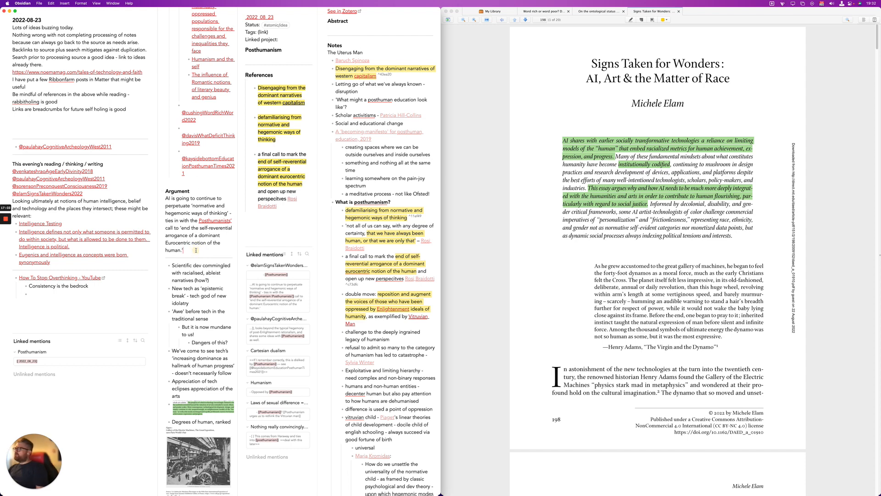
Bold "'normative and hegemonic ways of thinking'" and "self-reverential arrogance" in the argument paragraph
drag(192, 205, 230, 213)
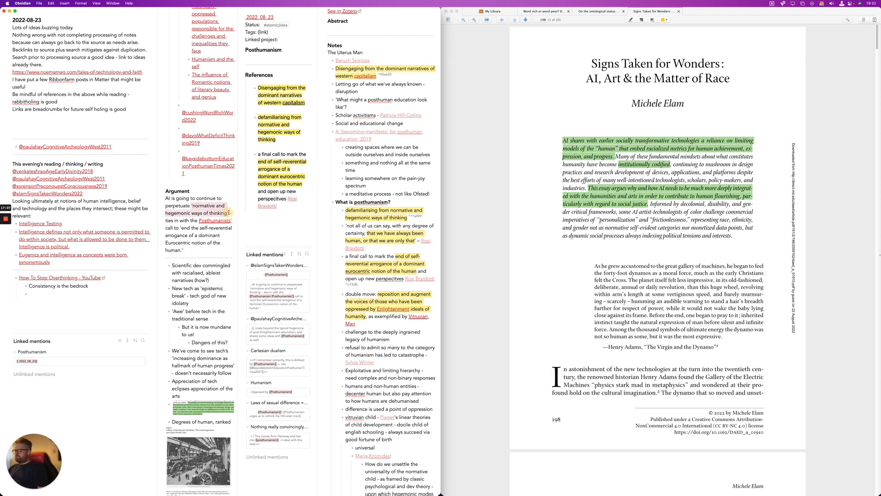
key(super+b)
click(176, 235)
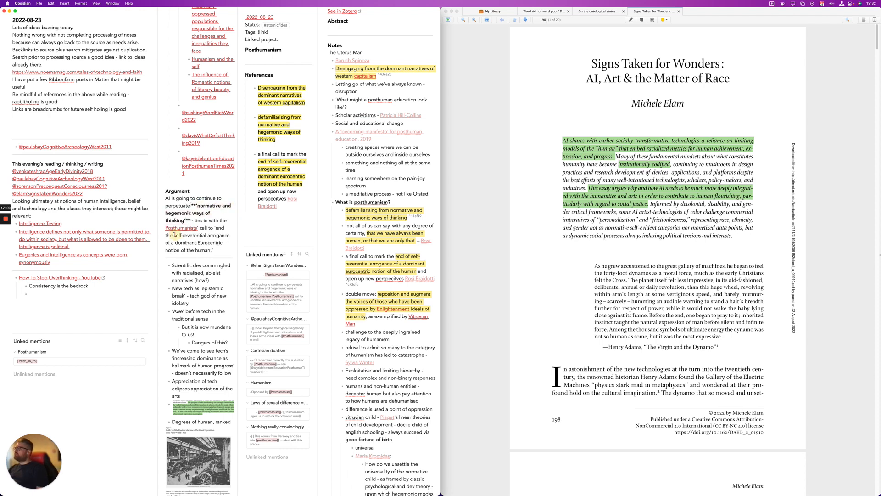
drag(175, 235, 230, 237)
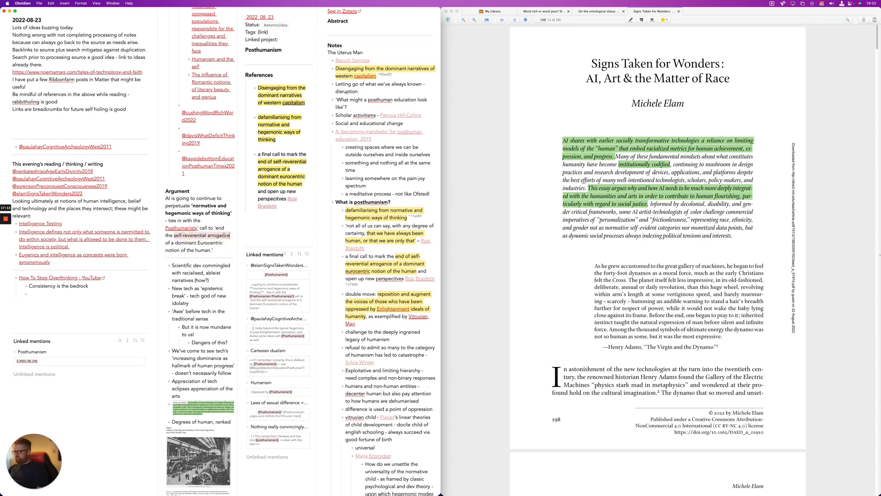
key(super+b)
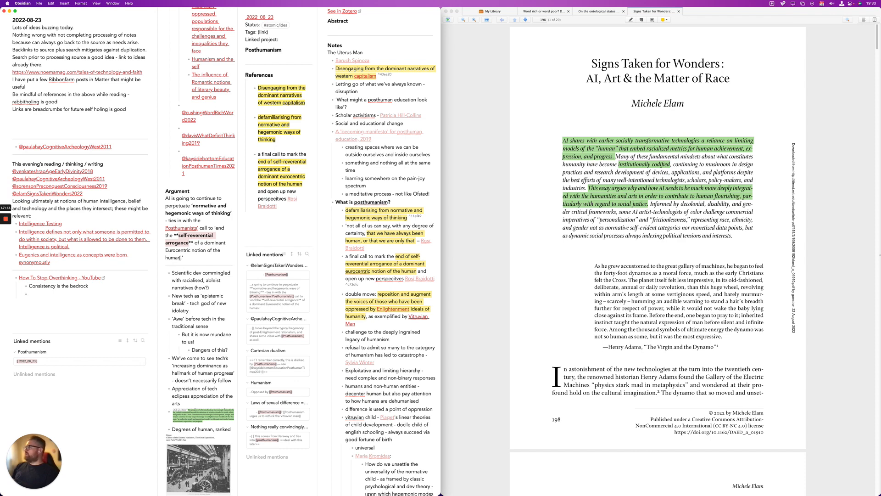
Start a second paragraph with "AI" below the completed argument paragraph in the "Signs Taken for Wonders" note
click(195, 265)
key(Return)
text(A)
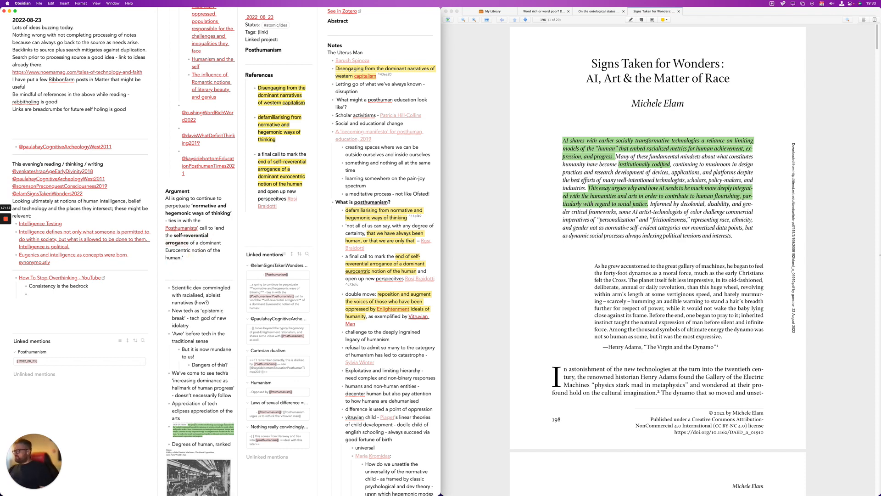
text(I)
Turn the two "Argument" paragraphs into a numbered list by prefixing them with "1." and "2."
key(Up)
key(Up)
key(Up)
key(Up)
key(Up)
key(Up)
key(Up)
key(Up)
key(Up)
key(Up)
key(Up)
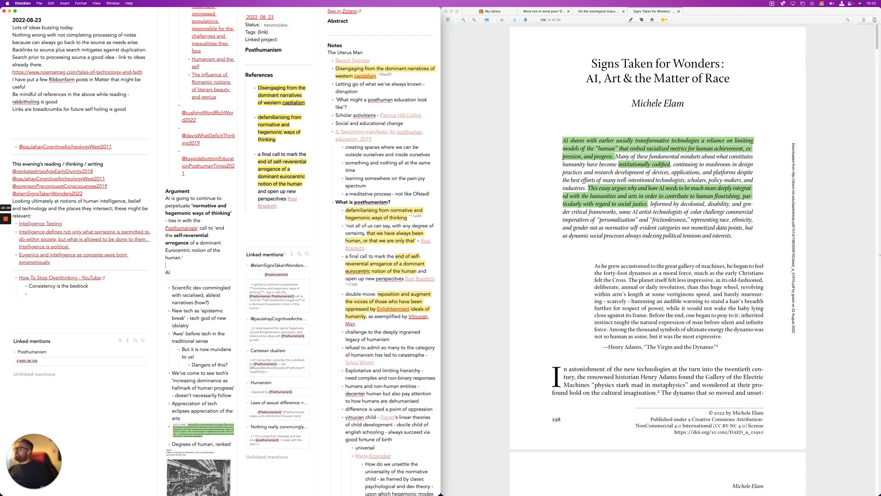
key(Down)
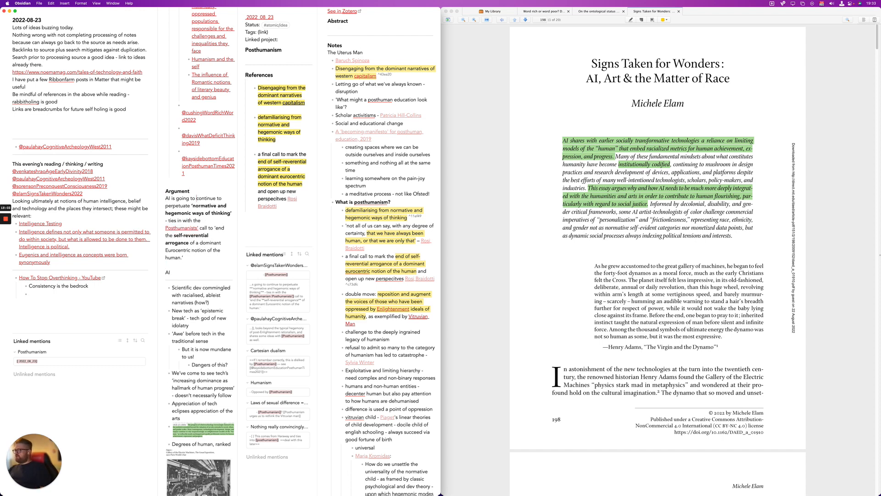
key(super+Left)
text(1.)
key(Down)
key(Down)
key(Down)
key(Down)
key(Down)
key(Down)
key(Down)
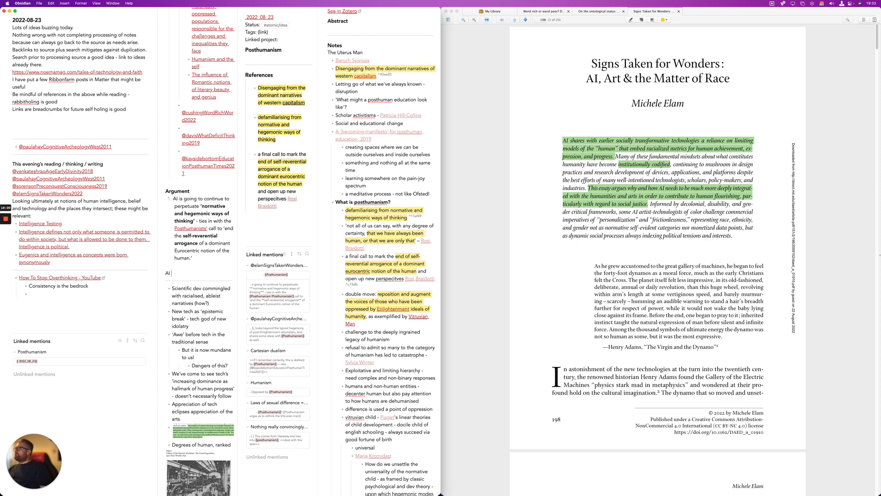
text(2.)
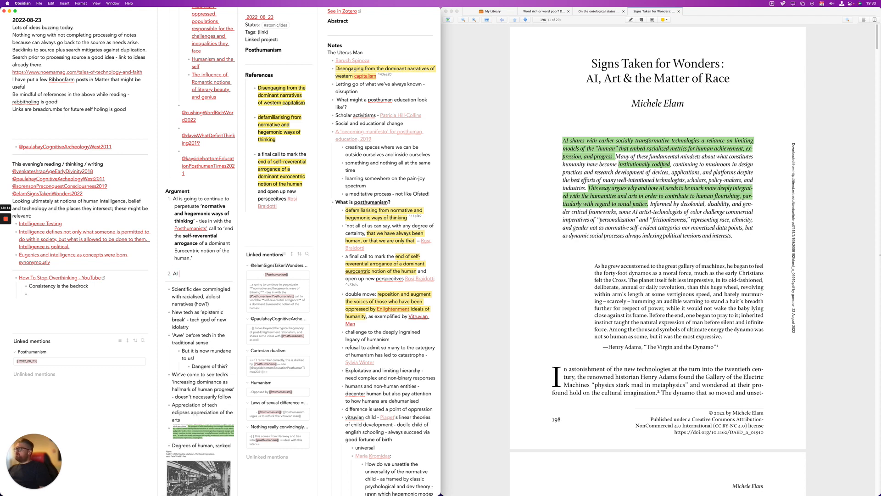
key(super+Right)
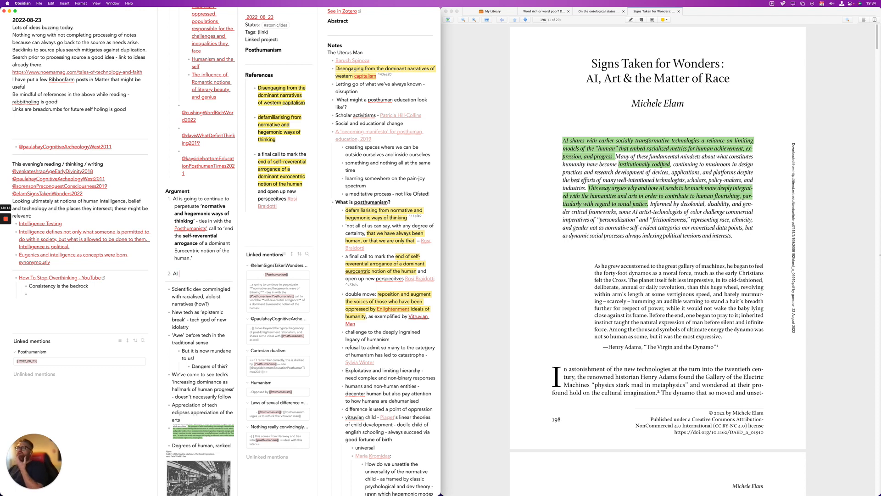
text(needs to be mcu)
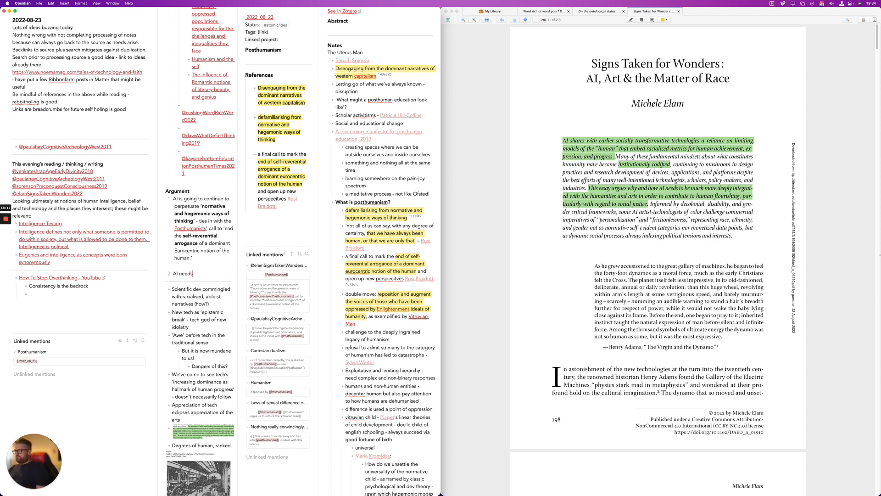
key(BackSpace)
key(BackSpace)
key(BackSpace)
key(BackSpace)
key(BackSpace)
key(BackSpace)
key(BackSpace)
key(BackSpace)
key(BackSpace)
key(BackSpace)
key(BackSpace)
key(BackSpace)
key(BackSpace)
key(BackSpace)
key(BackSpace)
Complete the second argument point: "'needs to be much more deeply integrated with the humanities and arts' if it's going to contribute to 'human flourishing'"
text('needs')
text( to be much more de)
text(eply in)
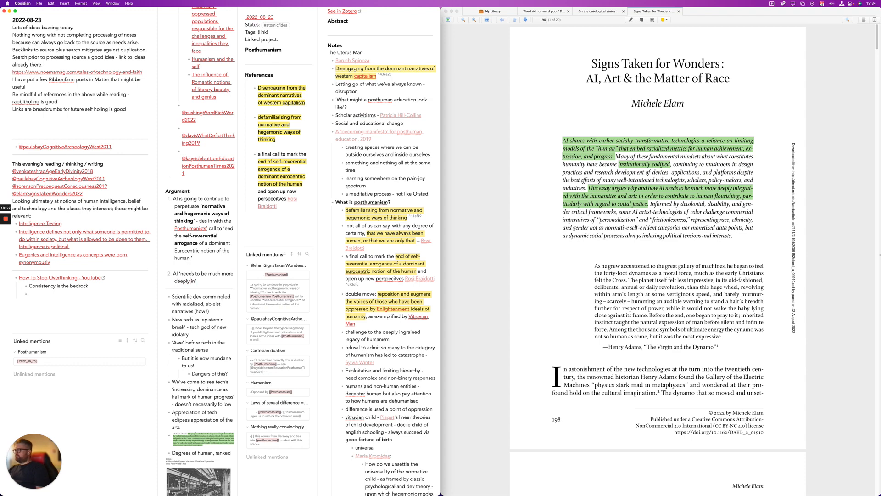
text(tegrated wk)
key(BackSpace)
text(ith the humanit)
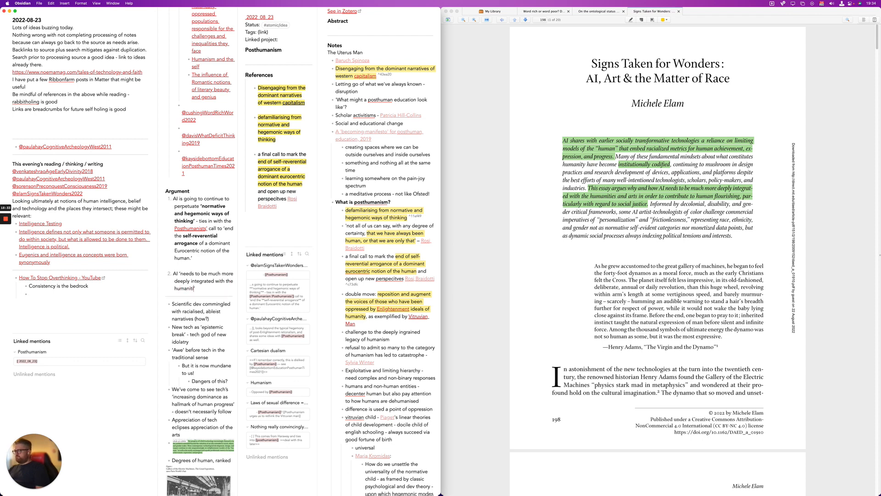
text(ies and arts' if it's go)
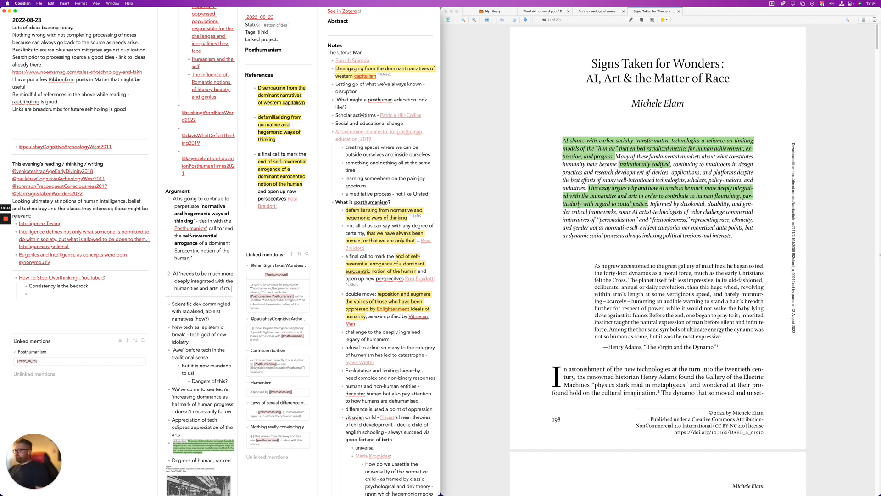
text(ing to co)
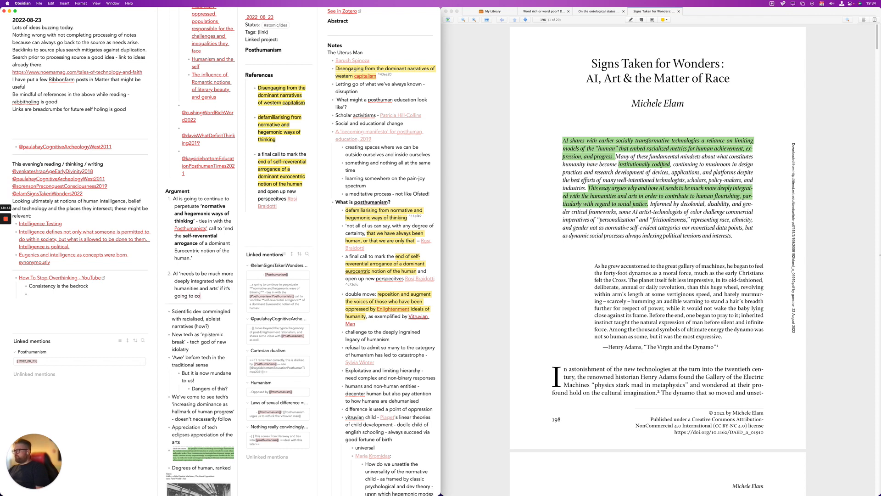
text(ntribute to ‘human)
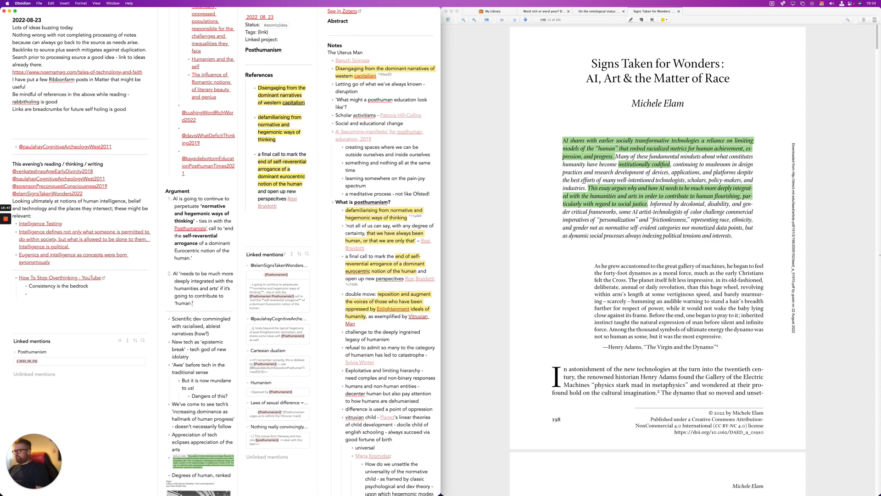
text( flourishing)
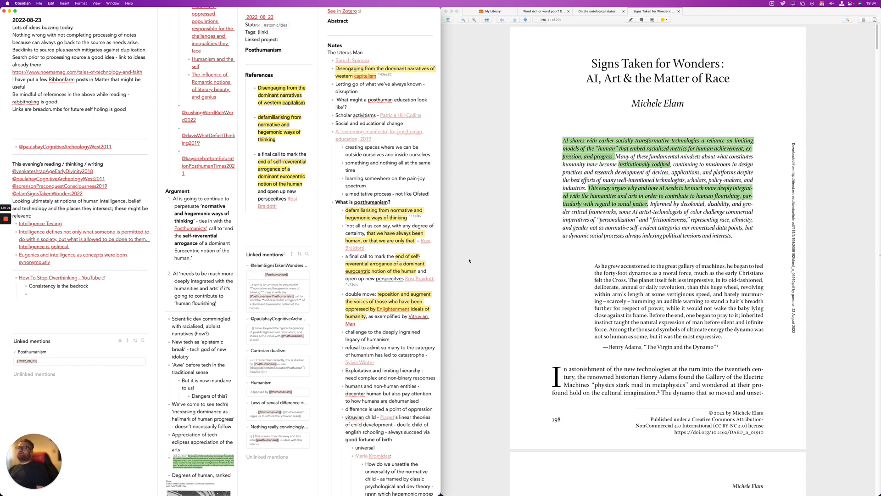
Switch to the Zotero PDF and highlight "challenge commercial imperatives of 'personalization' and 'frictionlessness,'" in green in the abstract
click(712, 213)
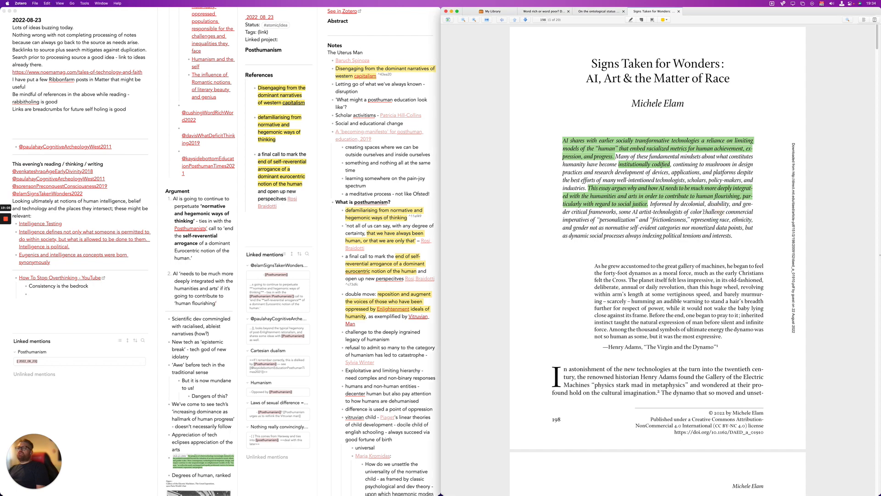
drag(703, 212, 687, 219)
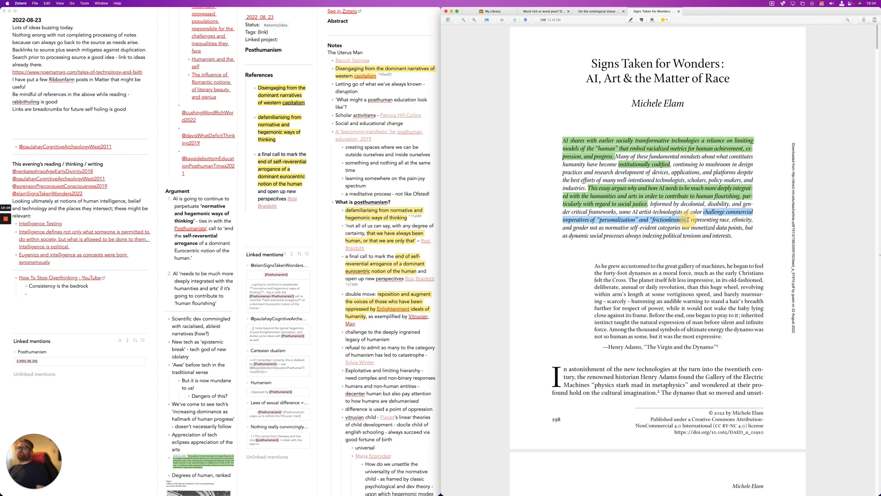
drag(688, 219, 689, 220)
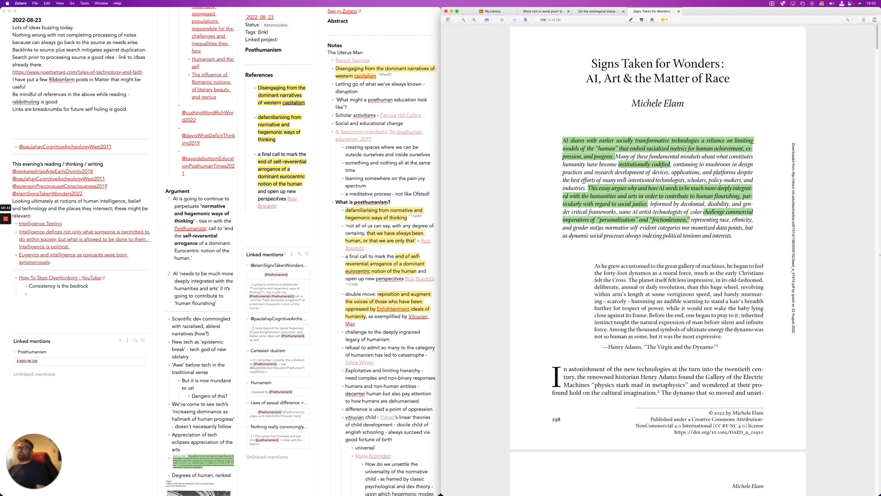
Highlight "not as normative self-evident categories" and "dynamic social processes always indexing political tensions and interests" in green in the abstract
drag(590, 228, 680, 229)
click(635, 241)
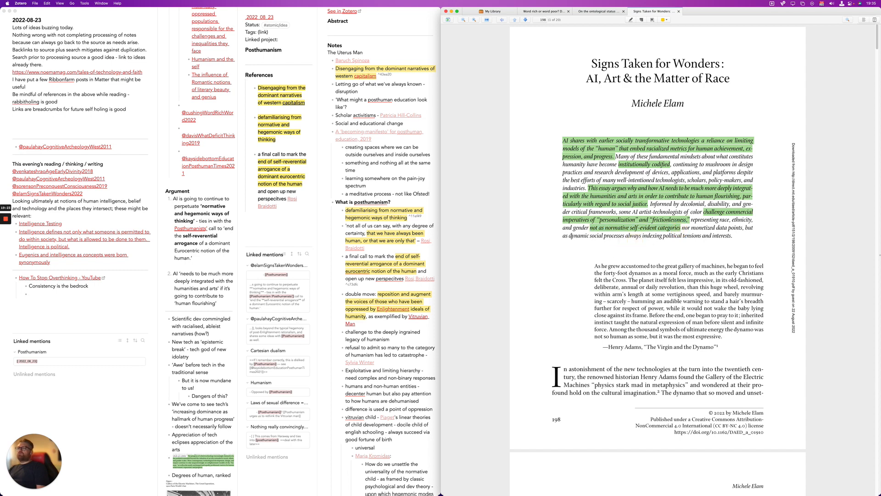
drag(570, 236, 730, 237)
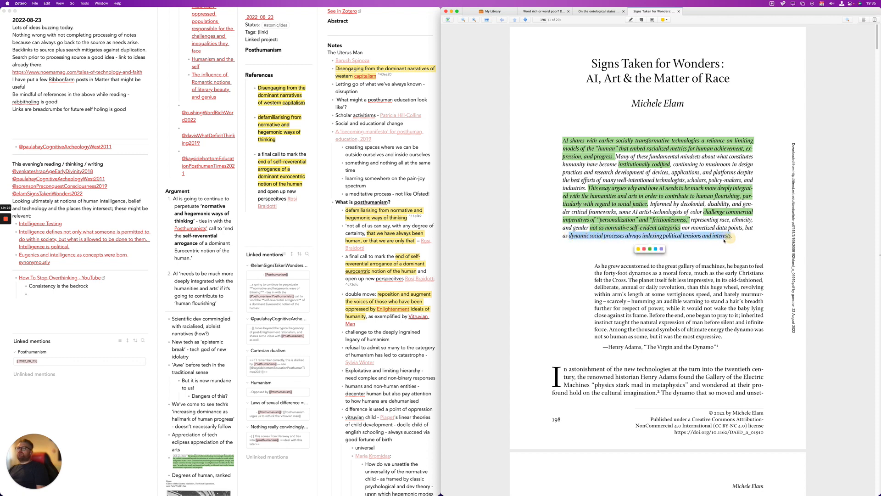
click(651, 249)
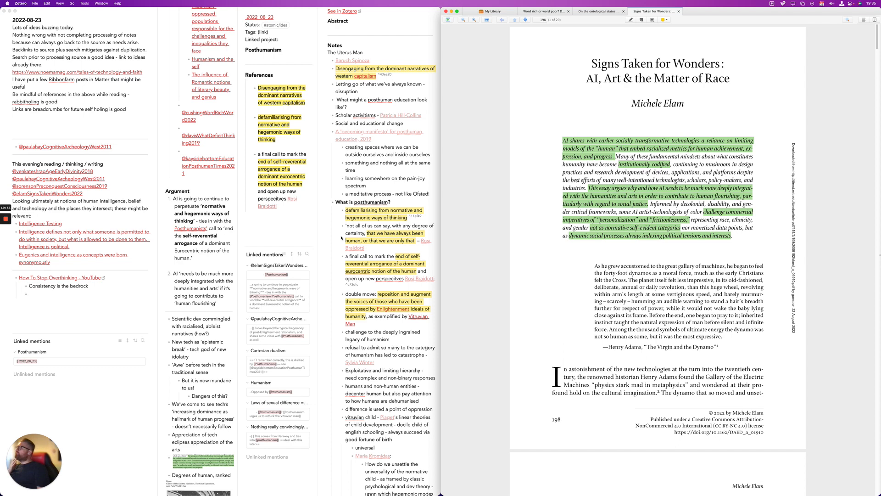
Switch back to Obsidian and add a third argument point: "Race, ethnicity and gender are not 'normative self-evident categories'"
click(234, 301)
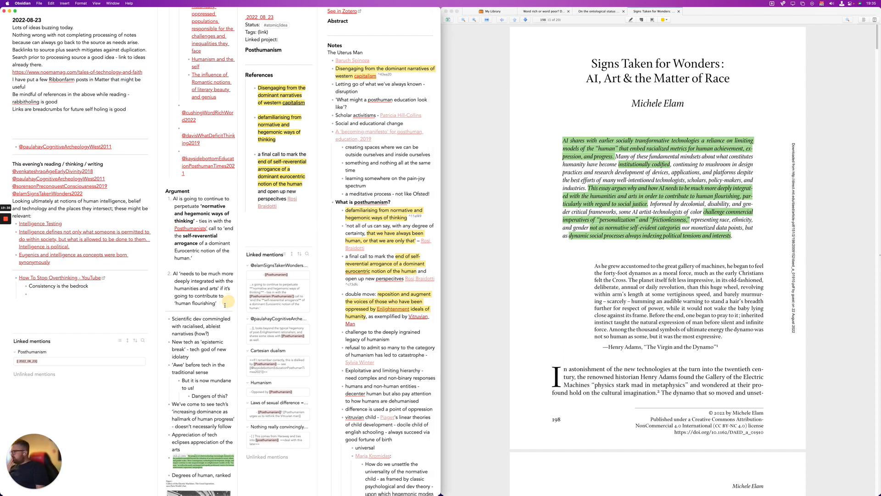
key(Return)
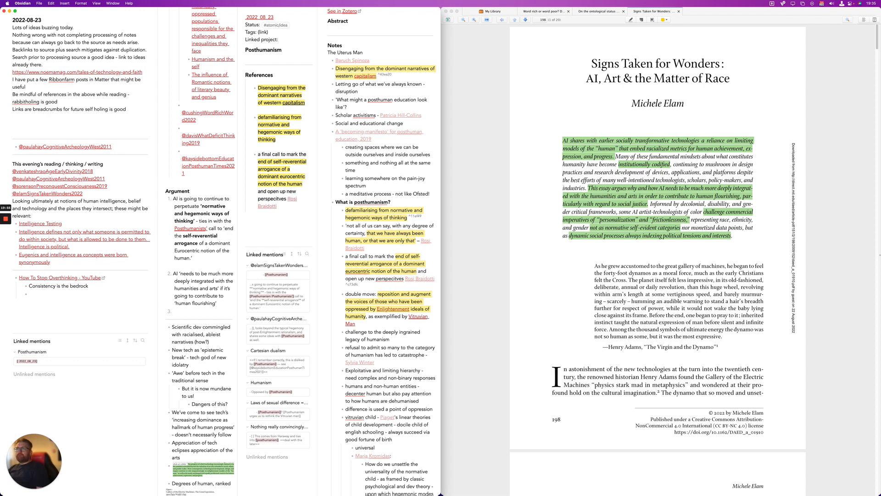
text(Race, ethnicity)
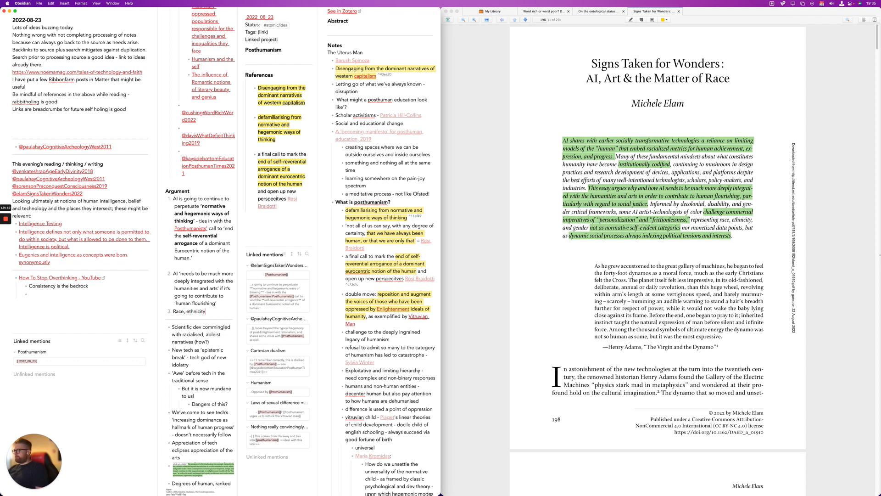
text( and gender are not )
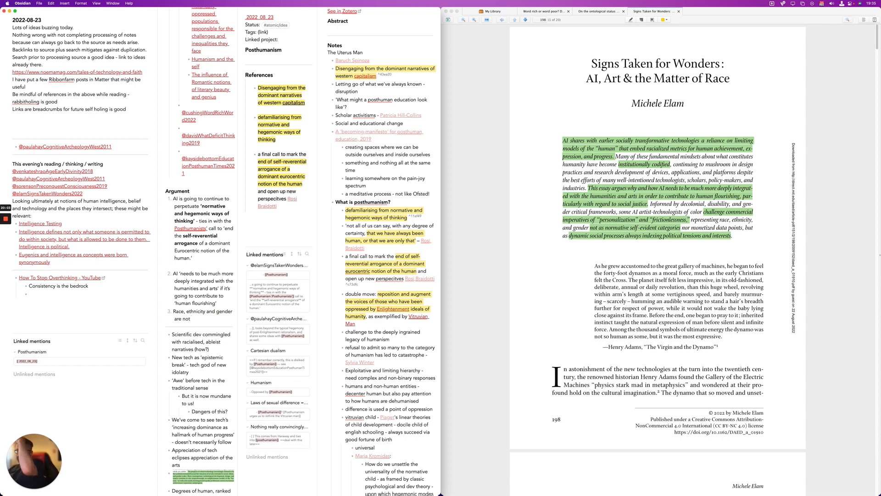
text(‘normative )
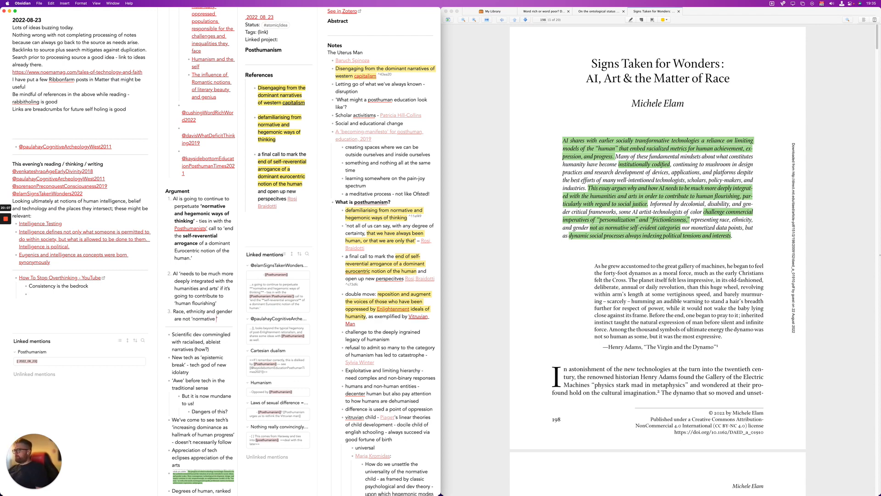
text(self-evident ca)
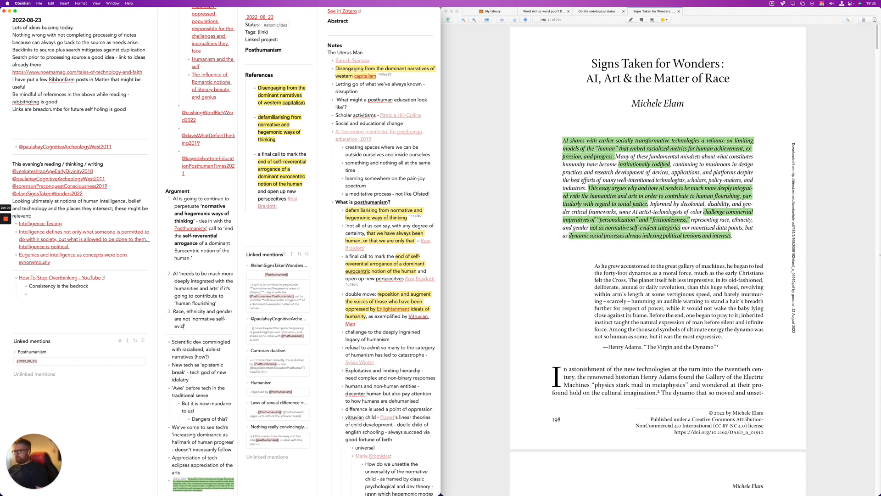
text(gories’)
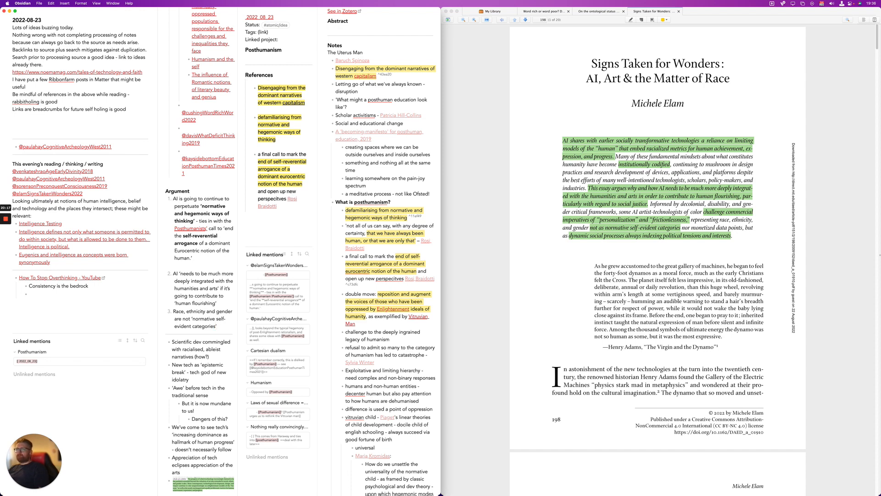
Finish the third argument point with "; they are 'dynamic social processes'" and widen the literature note's pane
text(; th)
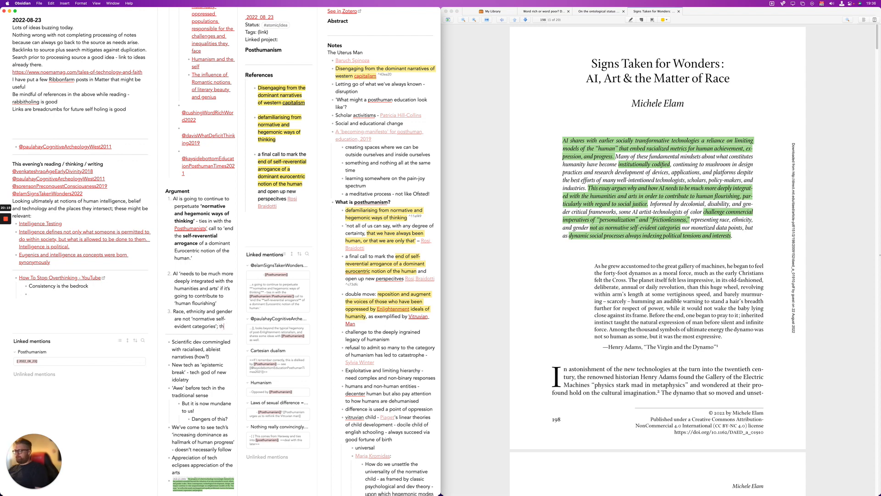
text(ey are 'dynam)
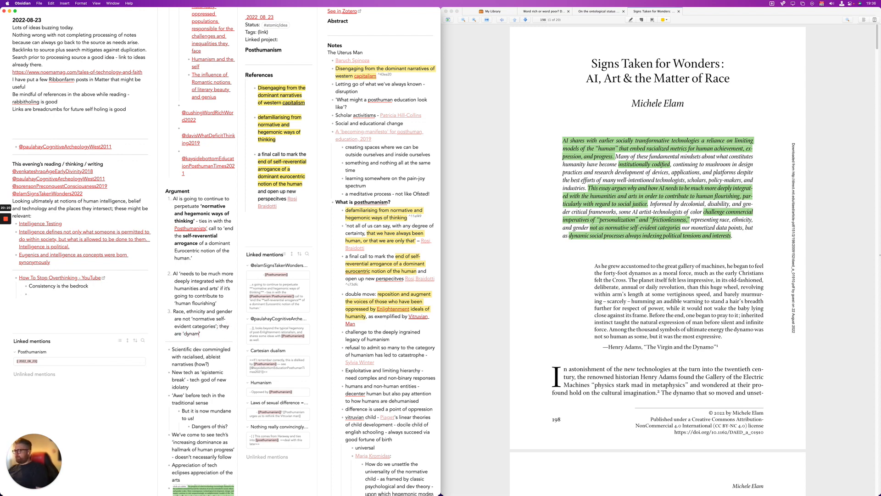
text(ic socia)
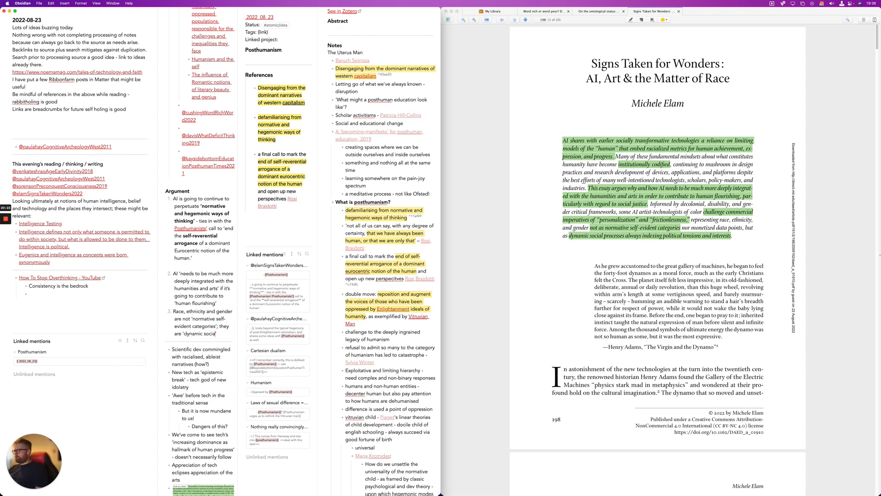
text(l processes’)
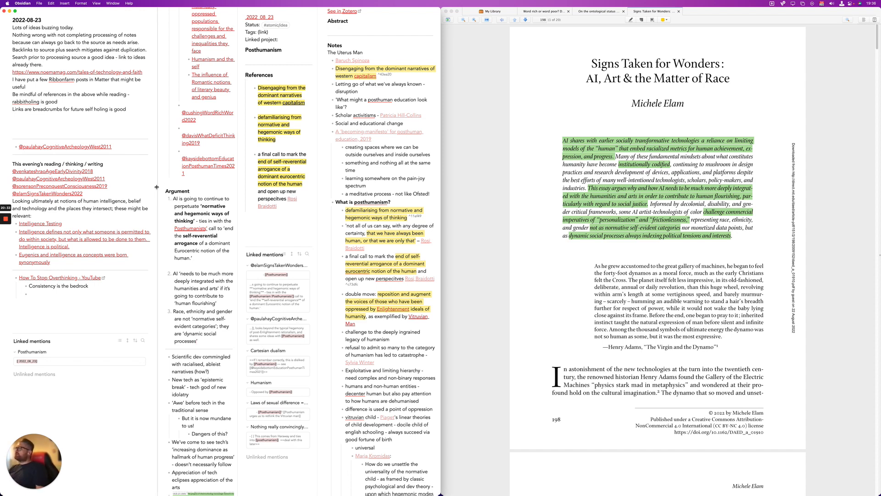
drag(157, 187, 112, 186)
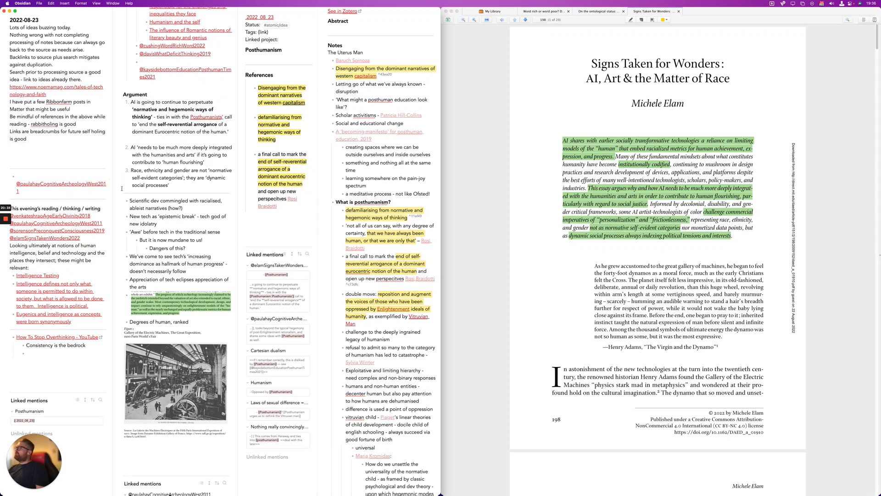
Set the status in the "Education in Posthuman Times" note's front matter to "processing"
scroll(380, 106, up, 3)
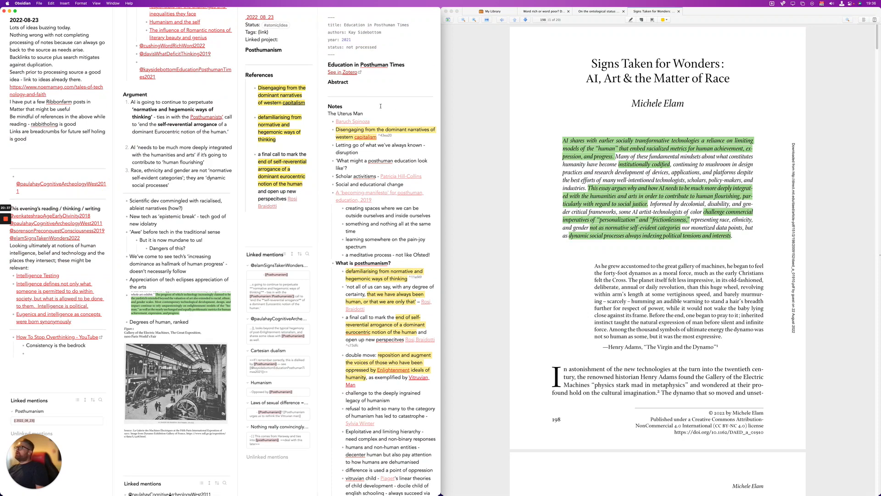
scroll(402, 256, down, 3)
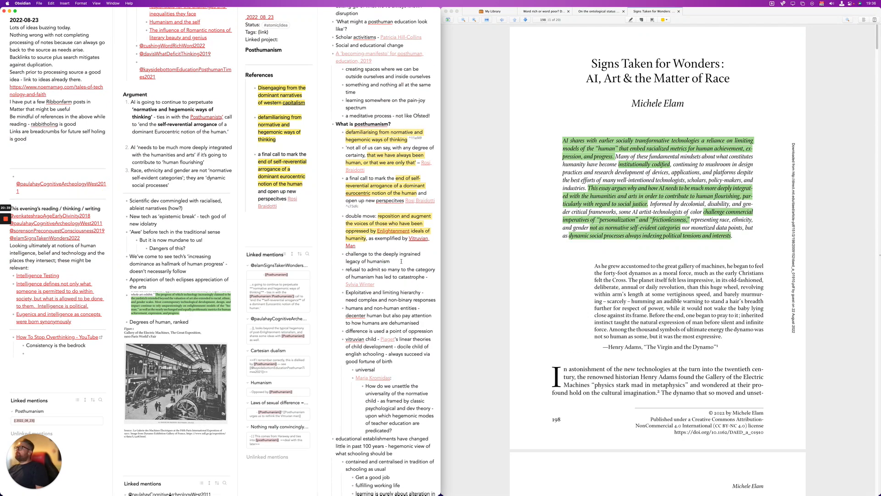
scroll(401, 261, up, 3)
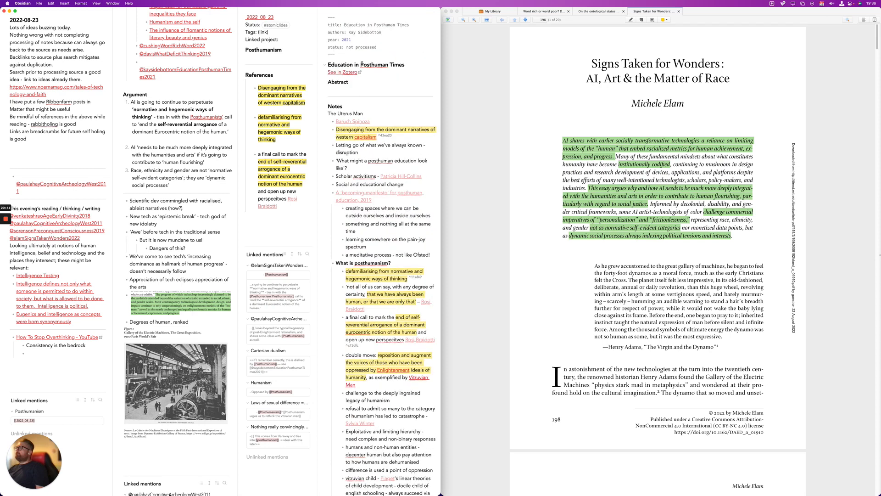
click(383, 44)
key(alt+BackSpace)
key(alt+BackSpace)
text(proc)
key(BackSpace)
text(ocessing)
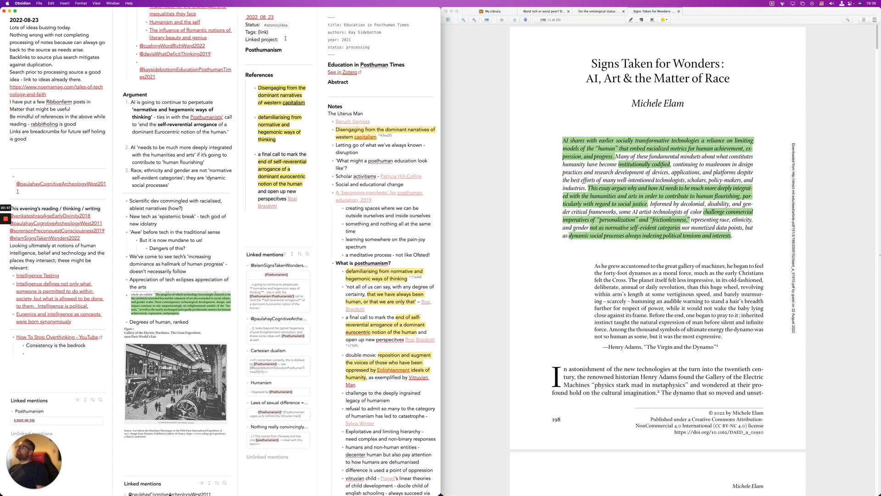
Capture the green-highlighted "his ambivalence has to do with" passage on page 199 and paste it as an image below the figure in the note
scroll(581, 294, down, 5)
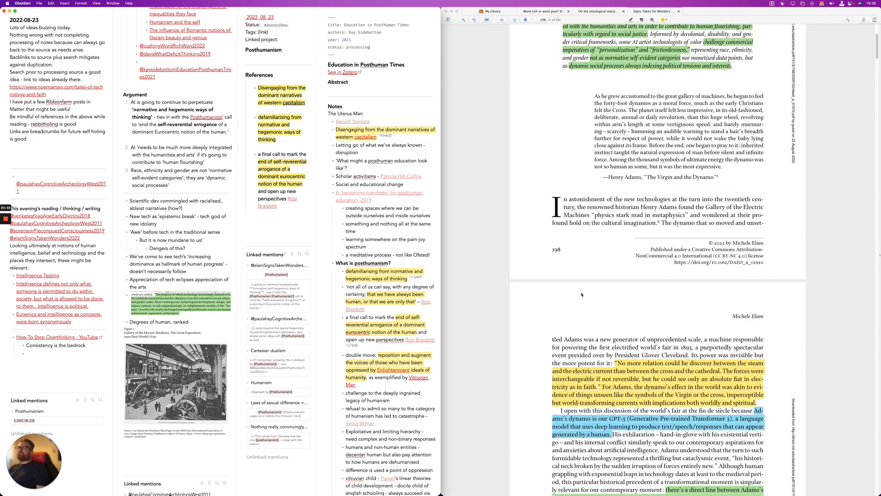
scroll(582, 295, down, 4)
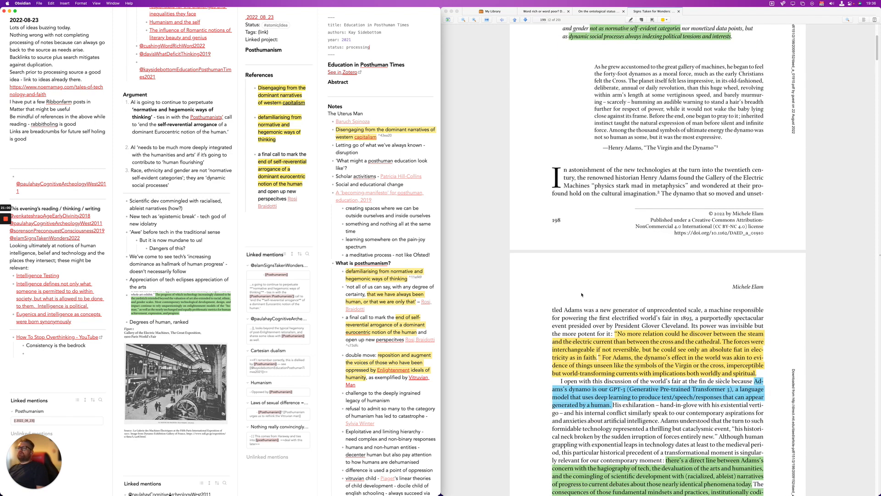
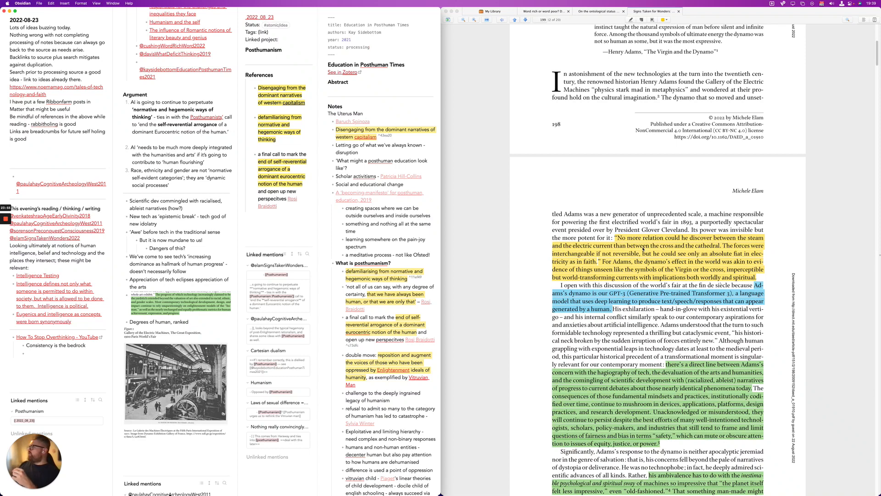
scroll(184, 248, down, 5)
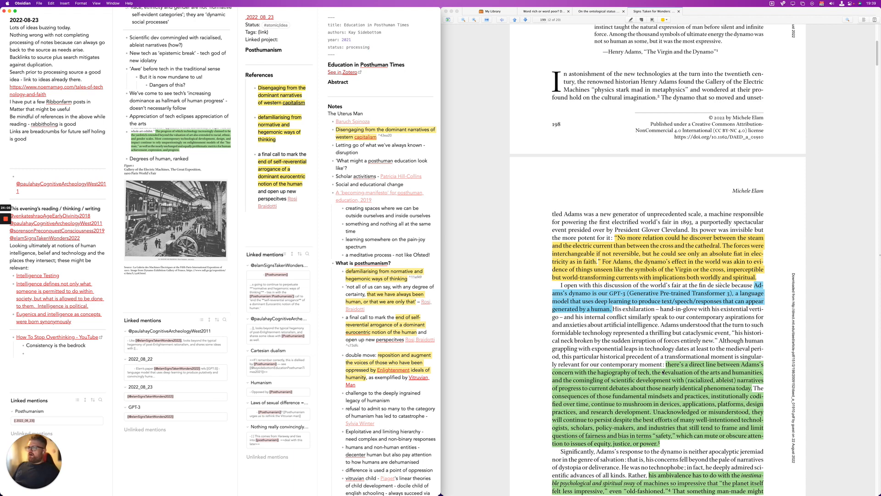
scroll(663, 373, down, 3)
scroll(663, 372, down, 2)
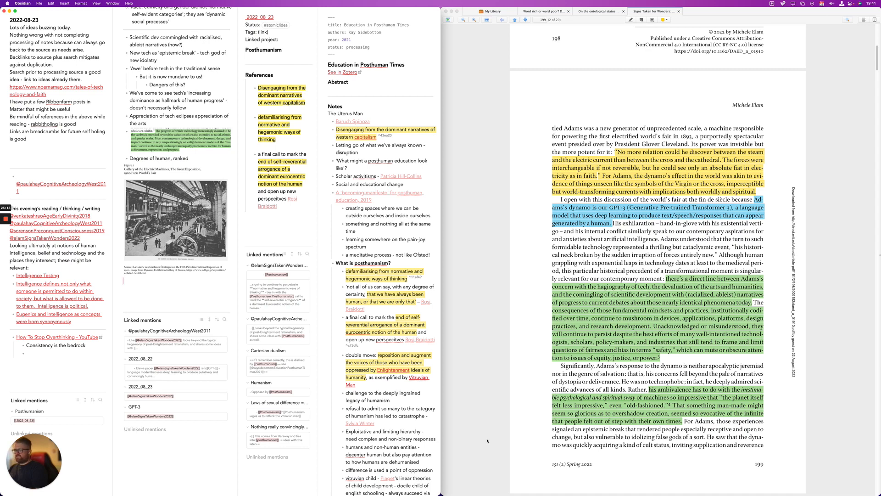
drag(549, 388, 769, 426)
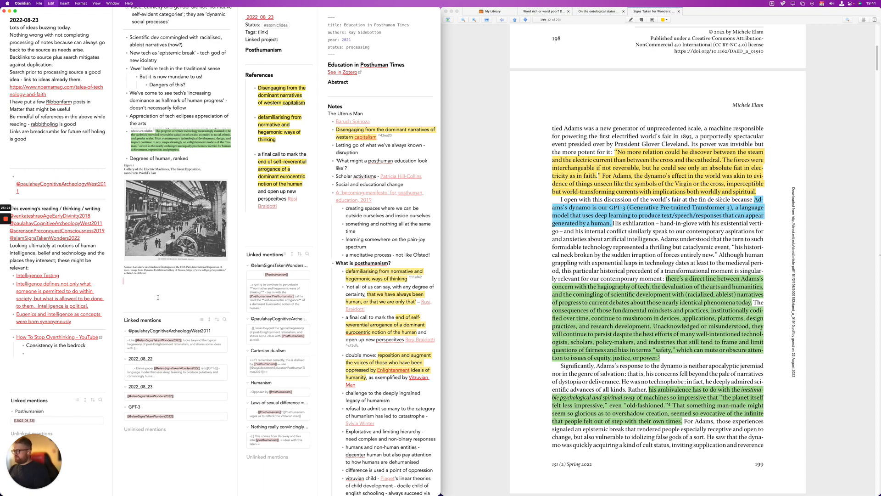
key(super+v)
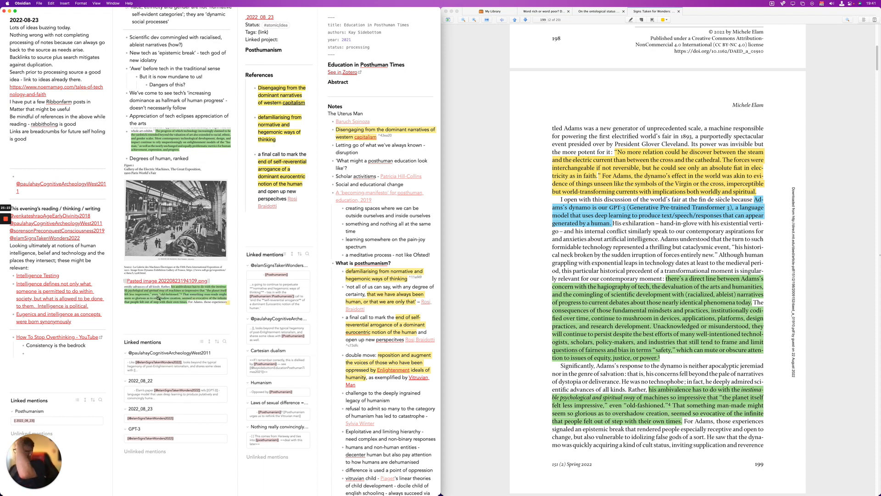
key(Return)
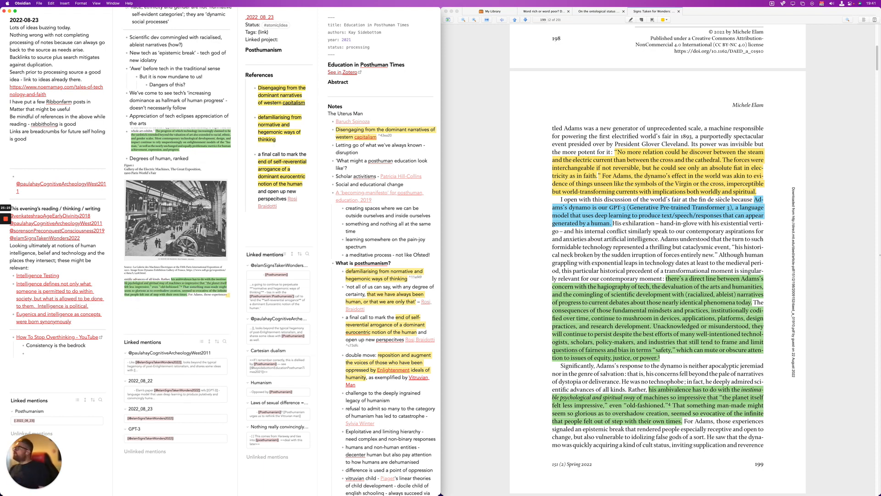
Start a new bullet below the pasted excerpt reading "Machines are our new gods, but we"
key(Return)
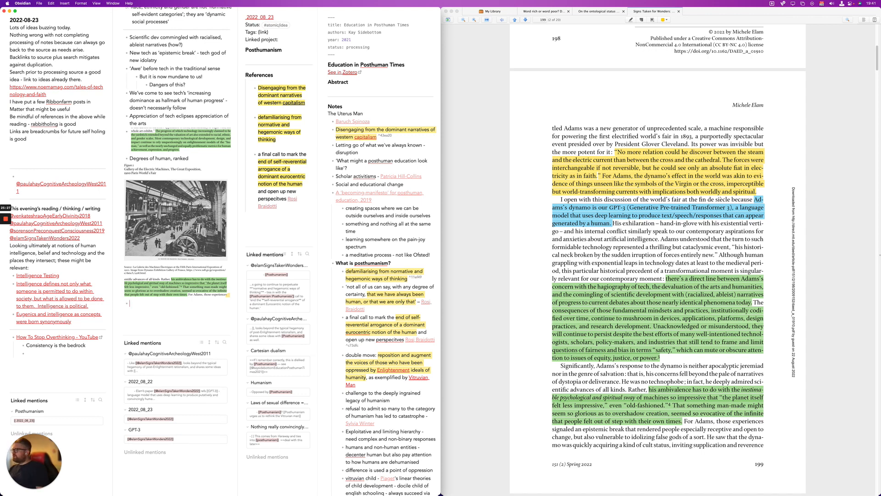
text(Mch)
key(BackSpace)
key(BackSpace)
text(achines)
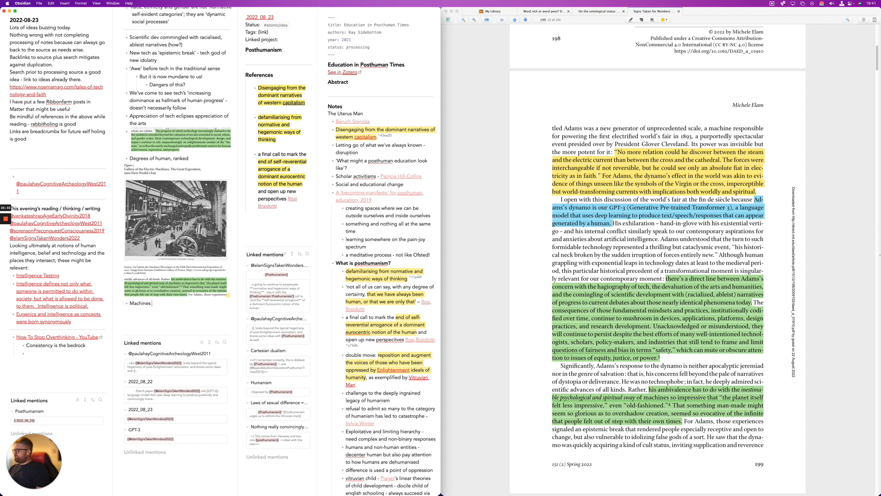
text( are our new)
text( gods, but we;ve)
key(BackSpace)
key(BackSpace)
key(BackSpace)
key(BackSpace)
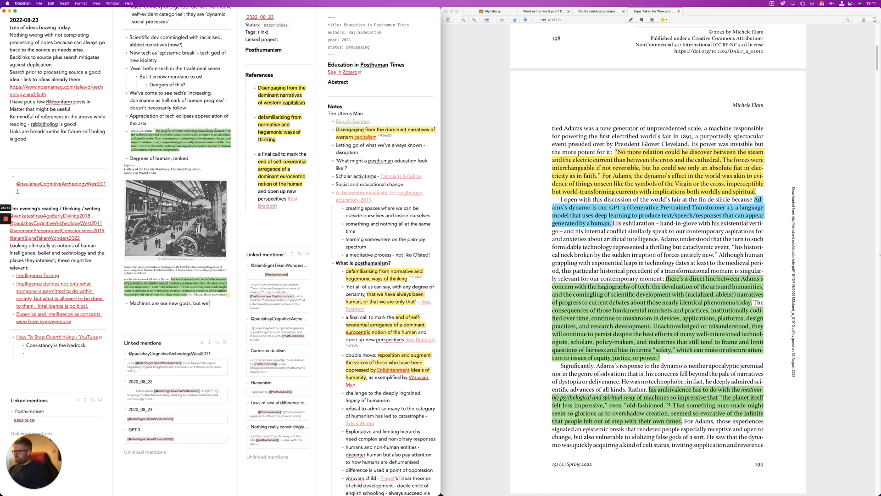
Rewrite the new bullet as "Machines are our new gods, but we created them"
key(alt+BackSpace)
key(alt+BackSpace)
key(alt+BackSpace)
key(alt+BackSpace)
key(alt+BackSpace)
key(alt+BackSpace)
text(created them)
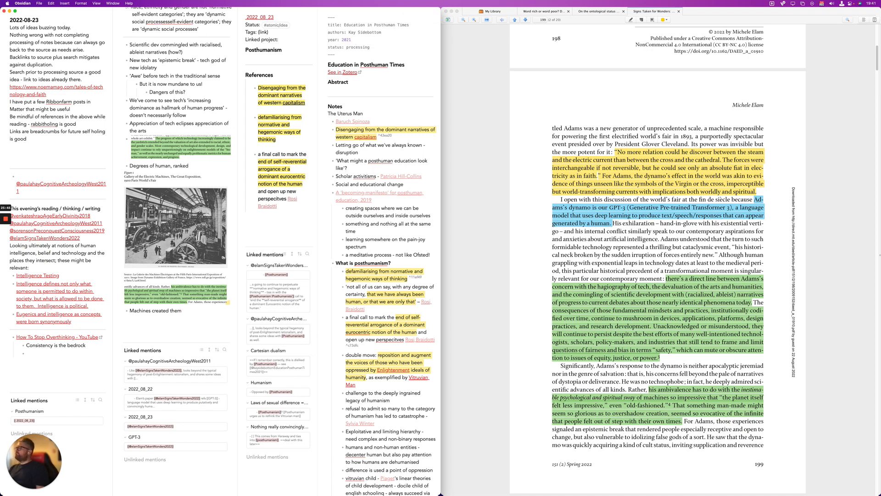
key(BackSpace)
key(alt+BackSpace)
key(alt+BackSpace)
text(Machines a)
key(BackSpace)
key(BackSpace)
text(s are our new gods, but we created them)
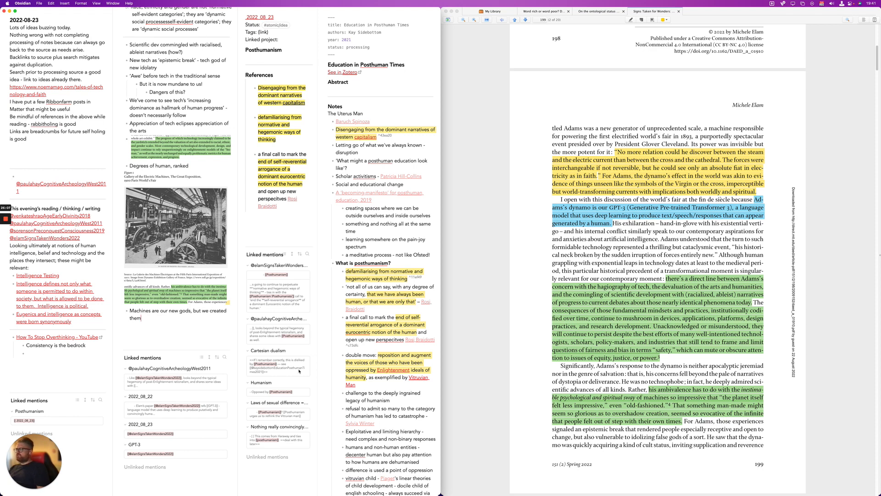
Add the nested bullet "'false gods'?" under the machines bullet and open an empty bullet below it
key(Return)
text('falso)
text( gods)
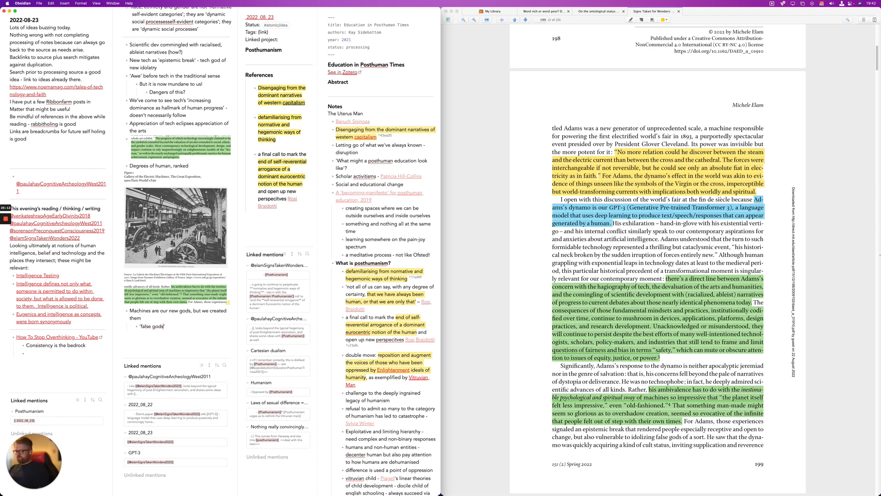
text(?)
scroll(665, 391, down, 8)
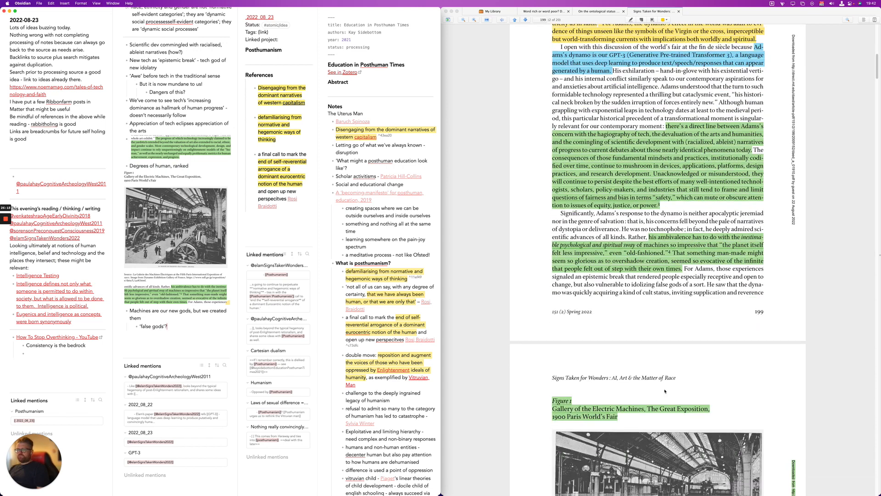
scroll(665, 391, down, 13)
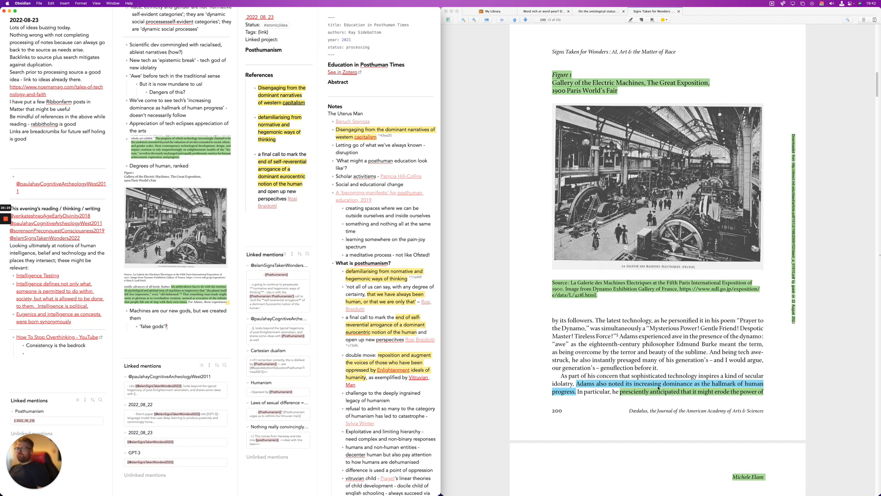
key(Return)
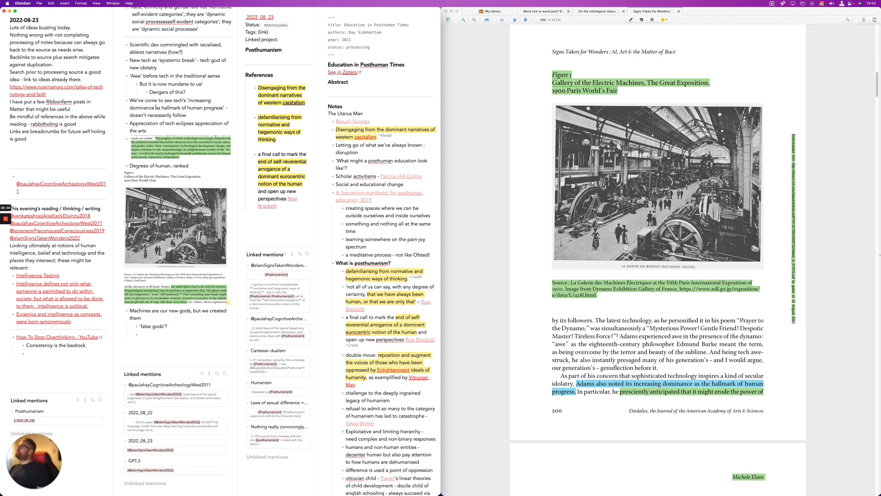
Bold "as hallmark of human progress'" in the note's bullet about tech's increasing dominance
drag(157, 106, 224, 107)
key(ctrl+b)
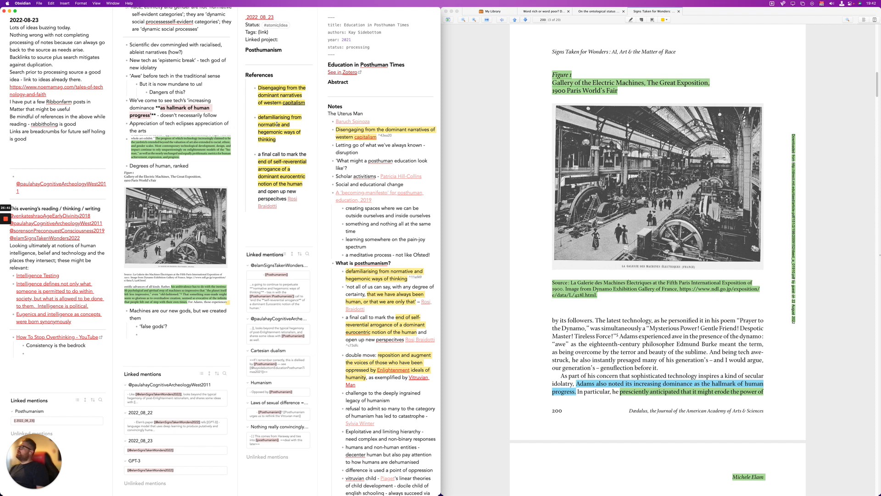
scroll(630, 387, down, 3)
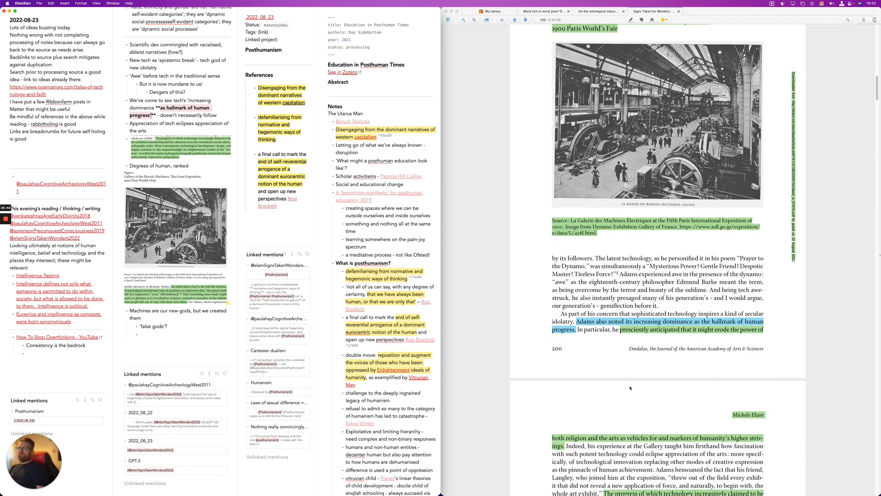
scroll(630, 388, down, 6)
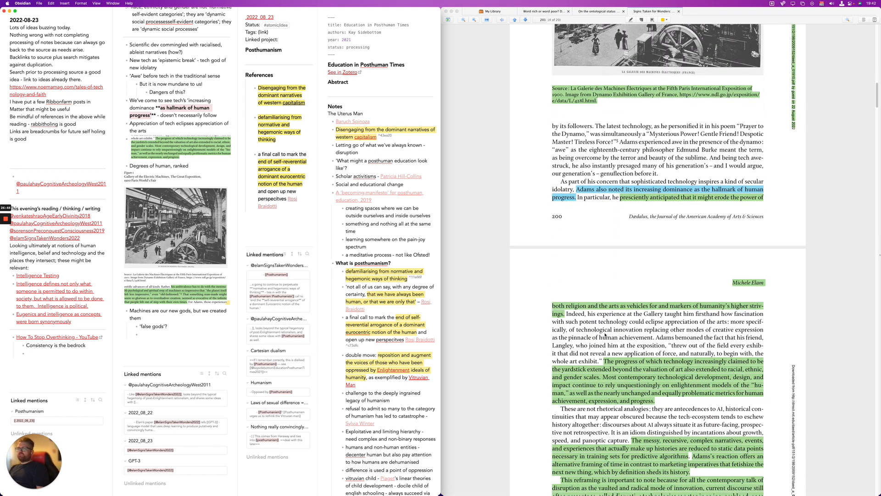
scroll(605, 337, down, 8)
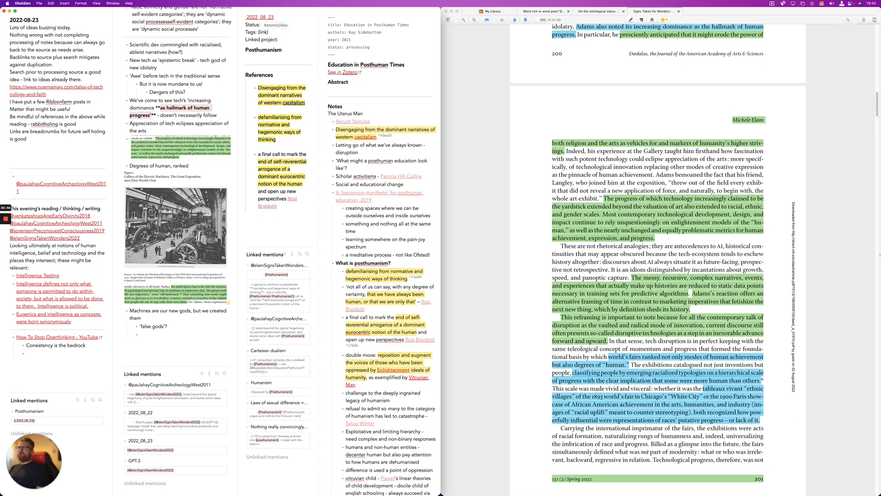
key(ctrl+z)
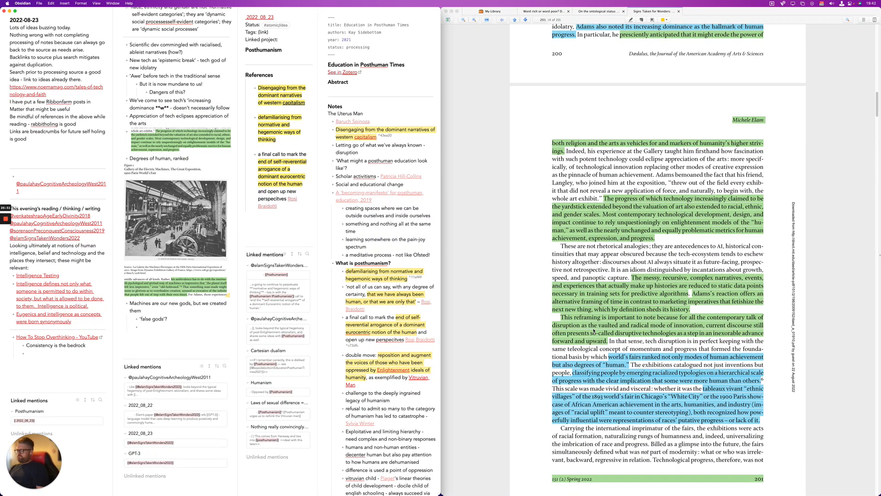
key(BackSpace)
text(as hallmark of human progress')
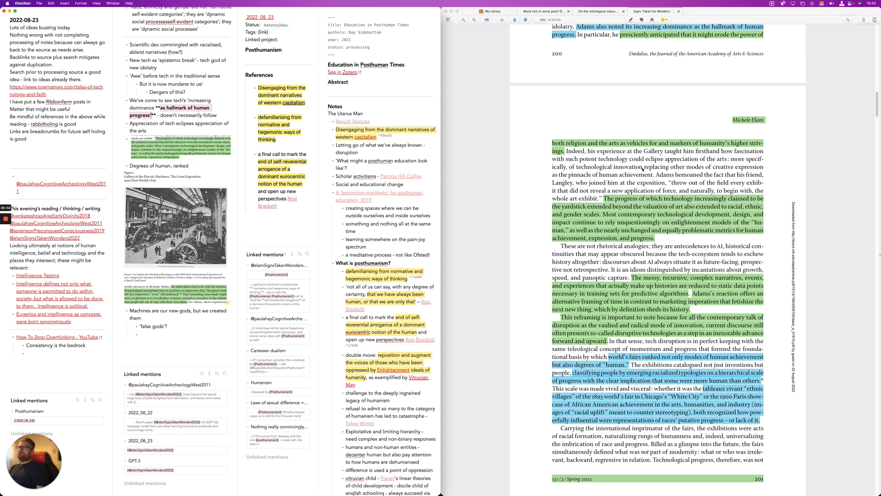
click(651, 175)
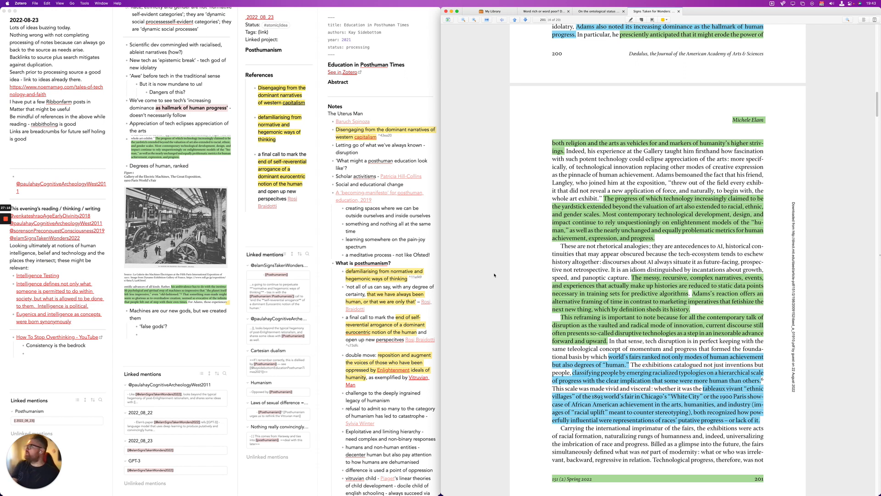
Add a top-level bullet "Still reliant on Enlightenment models of the human", linking "Enlightenment" to its existing note
click(207, 339)
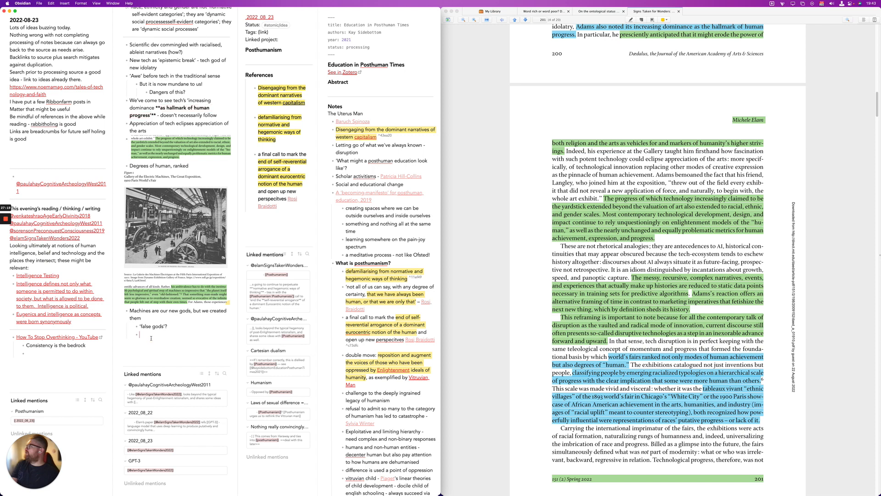
text(Still reliant)
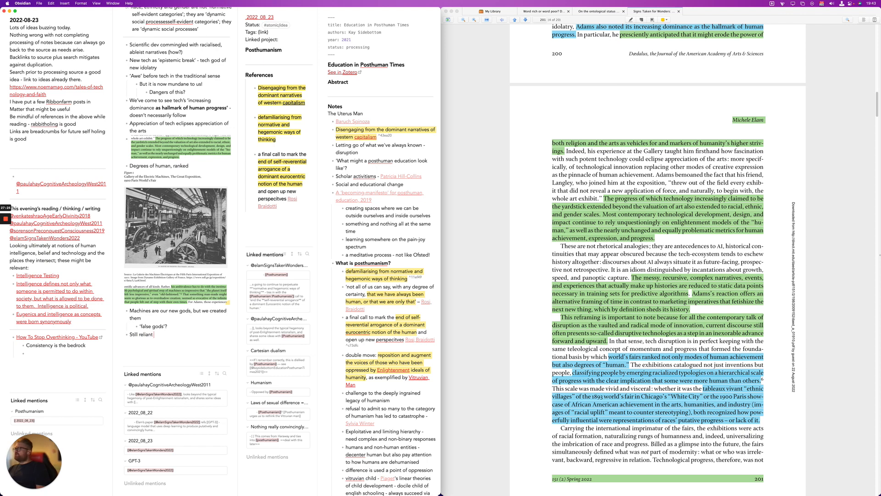
text( on [[enlighten)
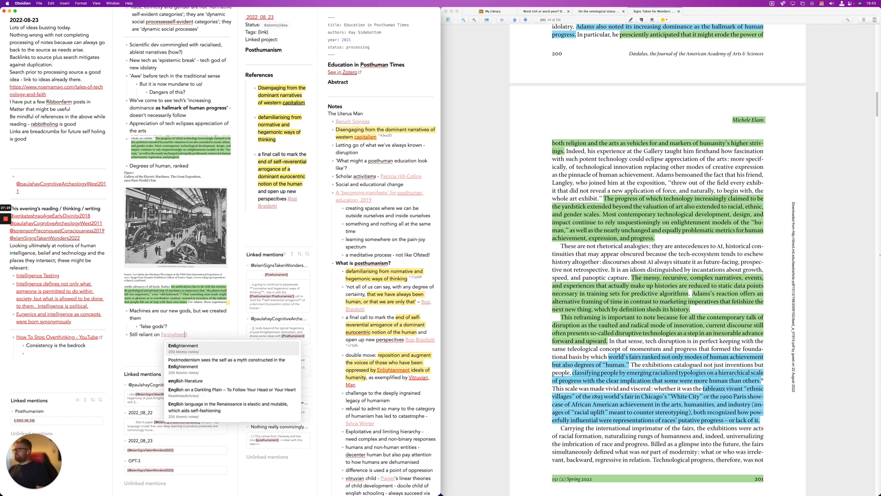
key(Return)
text(models )
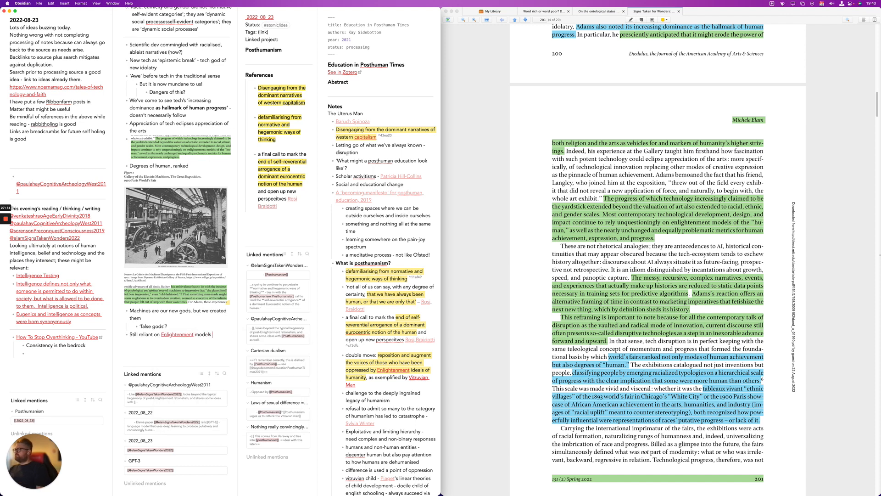
text(of the human)
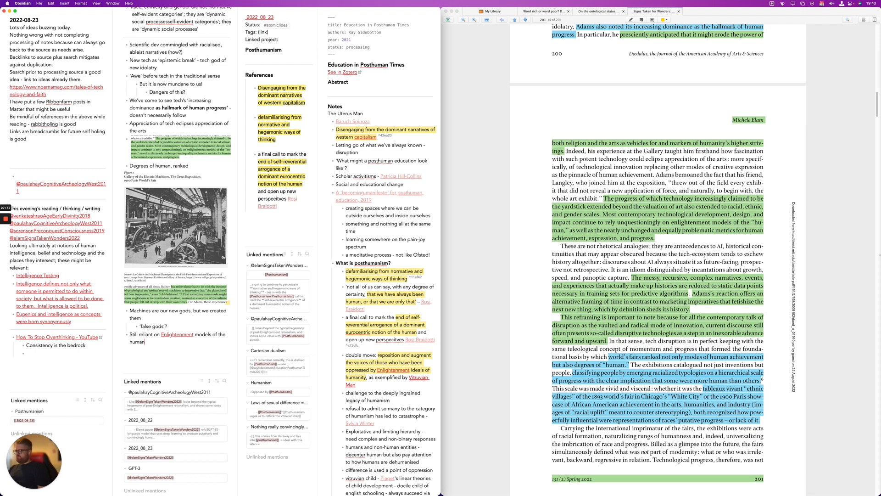
Add the quick task "Research enlightenment models of the human" to the task inbox
key(ctrl+super+a)
text(R)
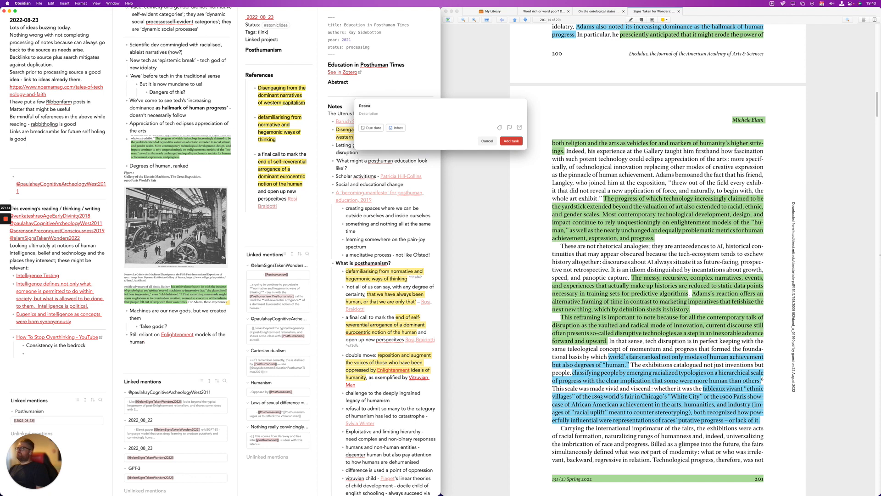
text(esearch enlightne)
key(BackSpace)
key(BackSpace)
text(e)
text(nment models of)
text( then)
text( human)
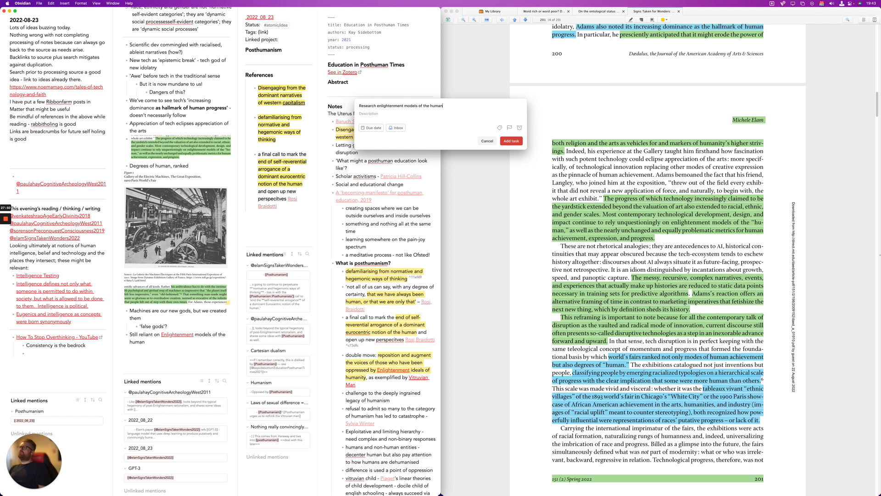
key(Return)
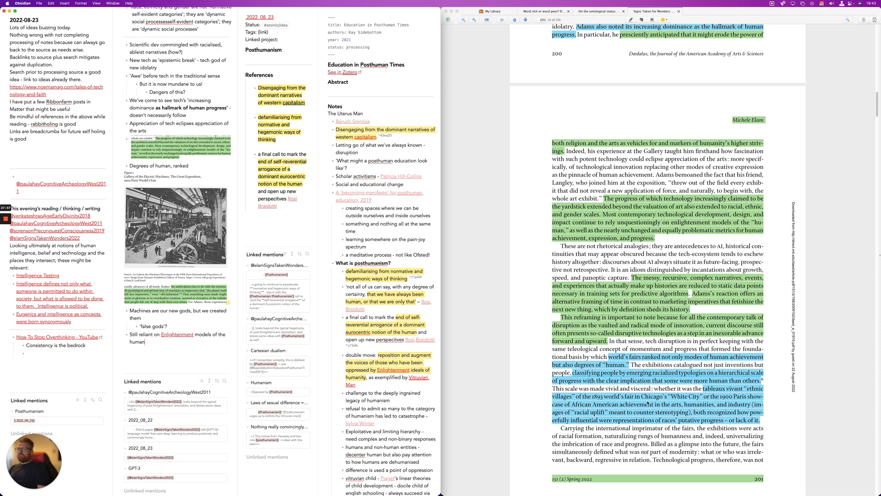
Switch to Zotero and highlight "naturalizing rungs of humanness and, indeed, universalizing the imbrication of race and progress." in green on page 201
scroll(647, 403, down, 5)
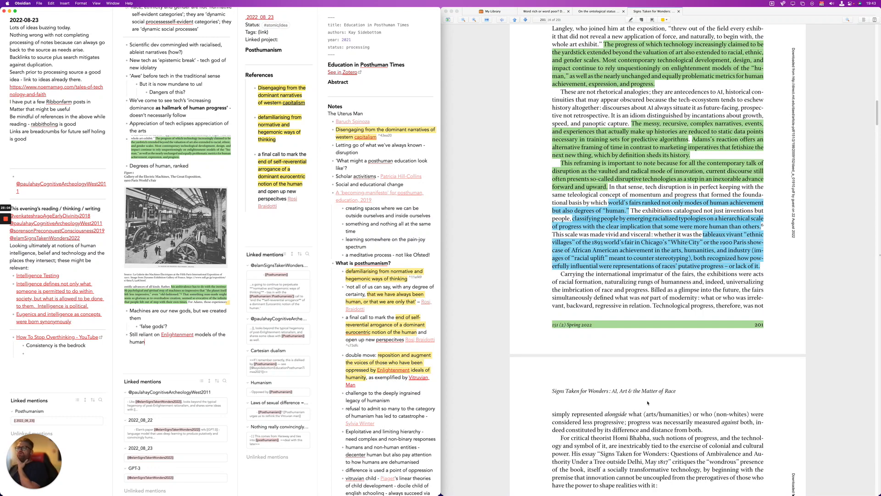
click(596, 275)
drag(696, 283, 649, 290)
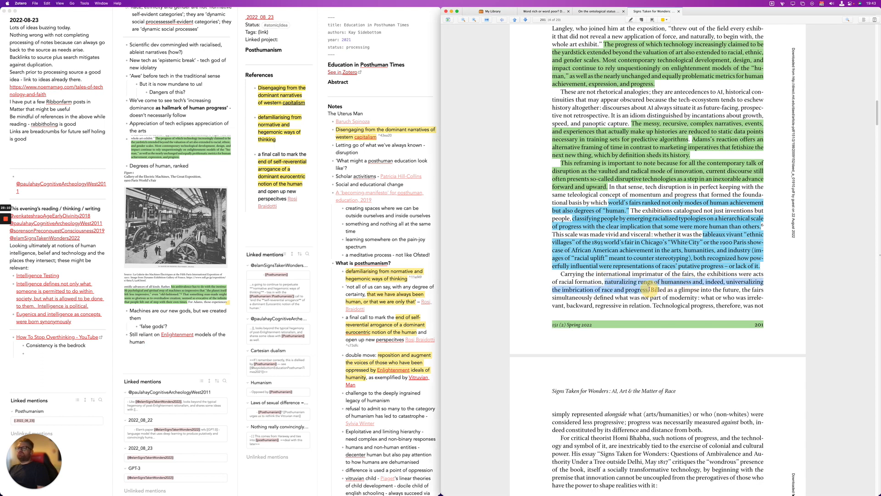
click(658, 302)
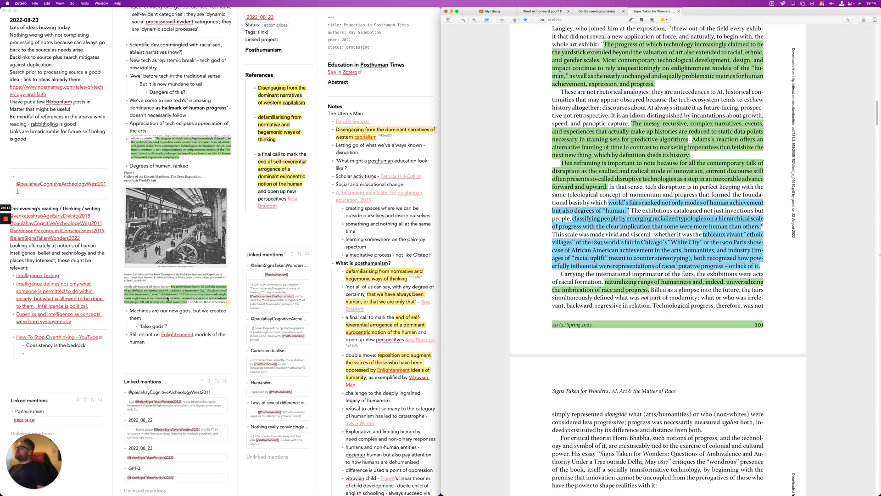
Capture the page 201 lines containing the green "naturalizing rungs of humanness" highlight as text into a new top-level bullet of the literature note
click(159, 344)
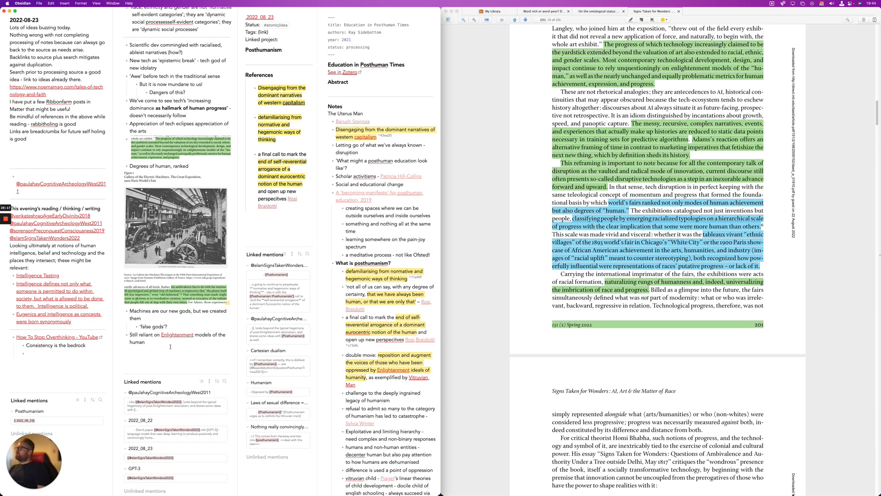
key(Return)
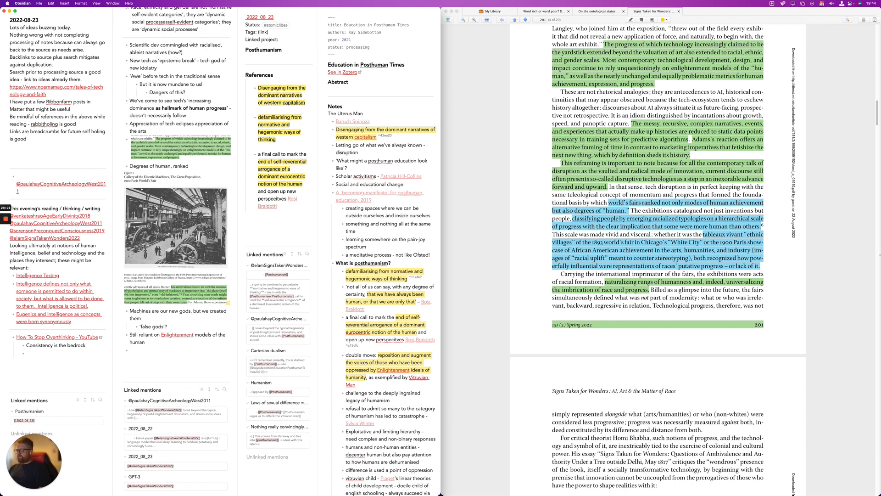
key(super+shift+4)
drag(550, 275, 765, 299)
text(of racial formation, naturalizing rungs of humanness and, indeed, universalizing the imbrication of race and progress. Billed as glimpse into the future, the fairs a)
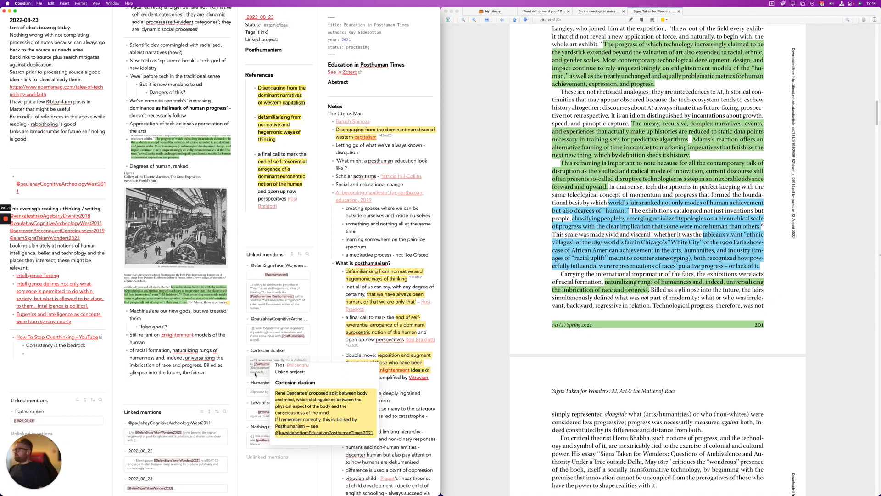
Trim the captured bullet to the quotation 'naturalizing rungs of humanness and, indeed, universalizing the imbrication of race and progress.' in single quotes
key(BackSpace)
key(BackSpace)
key(BackSpace)
key(BackSpace)
key(BackSpace)
key(BackSpace)
key(BackSpace)
key(BackSpace)
key(BackSpace)
key(BackSpace)
key(BackSpace)
key(BackSpace)
key(BackSpace)
key(BackSpace)
key(BackSpace)
key(BackSpace)
key(BackSpace)
key(BackSpace)
key(BackSpace)
key(BackSpace)
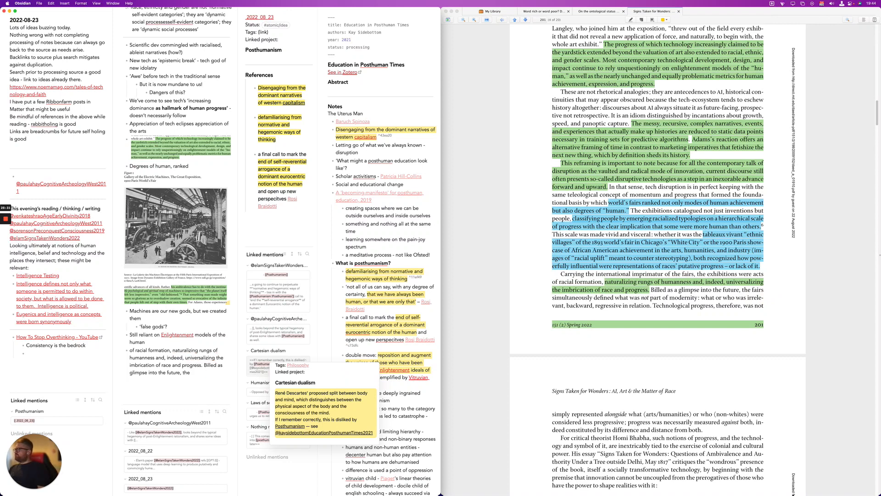
key(BackSpace)
key(BackSpace)
key(BackSpace)
key(BackSpace)
key(BackSpace)
key(BackSpace)
key(BackSpace)
key(BackSpace)
key(BackSpace)
key(BackSpace)
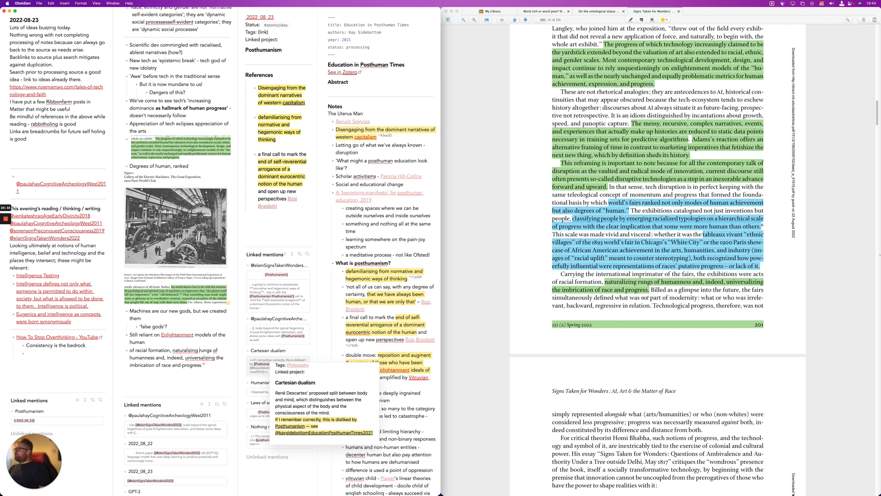
key(alt+BackSpace)
key(alt+BackSpace)
key(alt+BackSpace)
key(alt+BackSpace)
text(')
key(BackSpace)
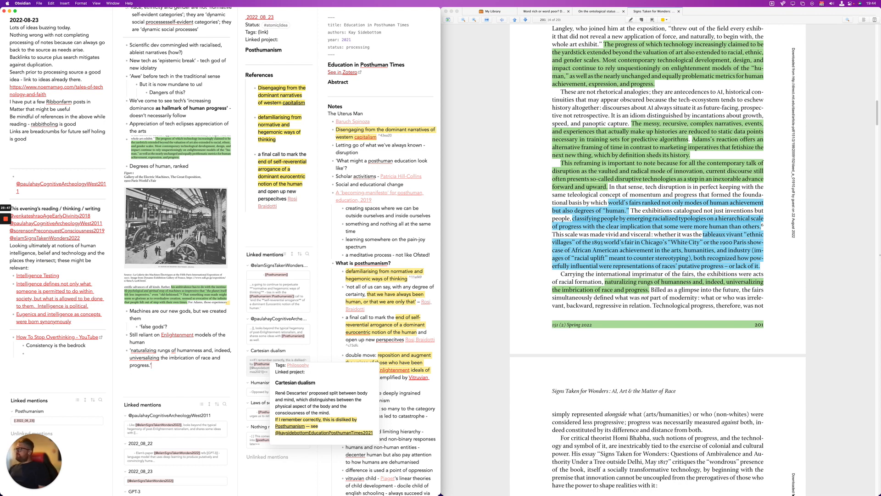
Add a sub-bullet "Reminds me of" under the quotation, linking the existing note "Beware the universality of the 'we'"
key(Return)
key(Tab)
text(Reminds)
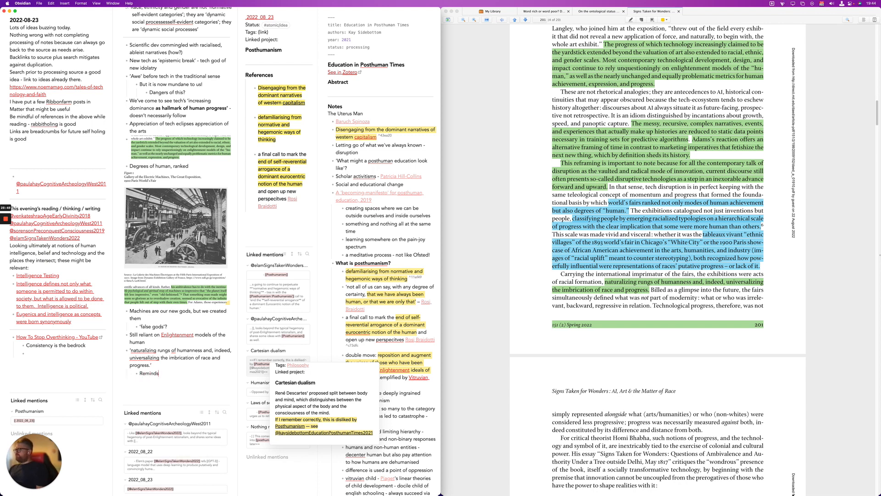
text( me of[the)
key(BackSpace)
key(BackSpace)
key(BackSpace)
text([[bewa)
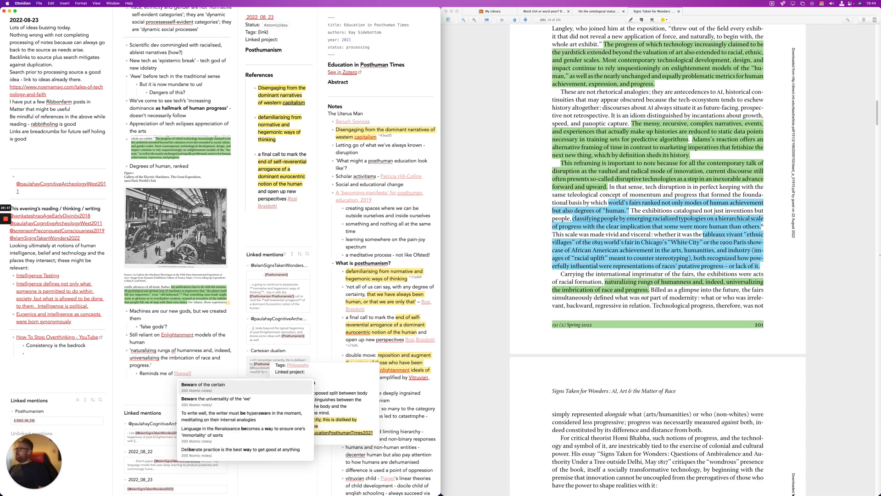
key(Return)
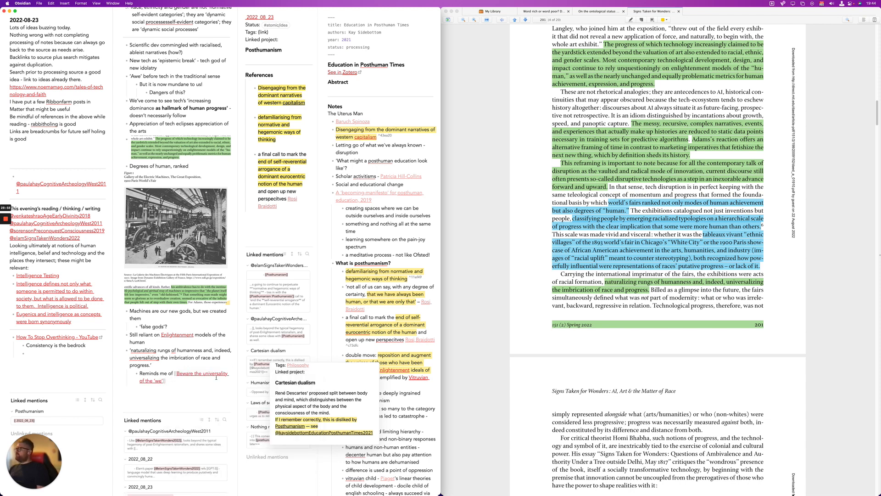
Open the linked note "Beware the universality of the 'we'", review its text and references, and close it
click(146, 381)
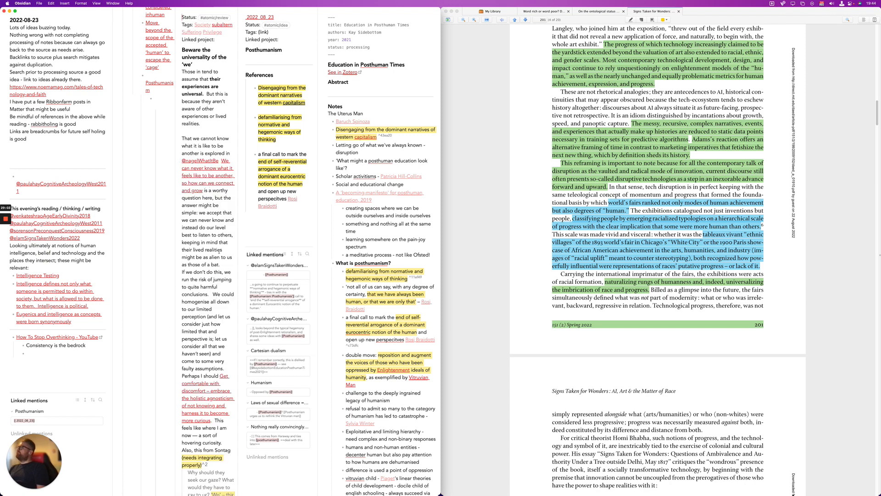
scroll(217, 239, down, 15)
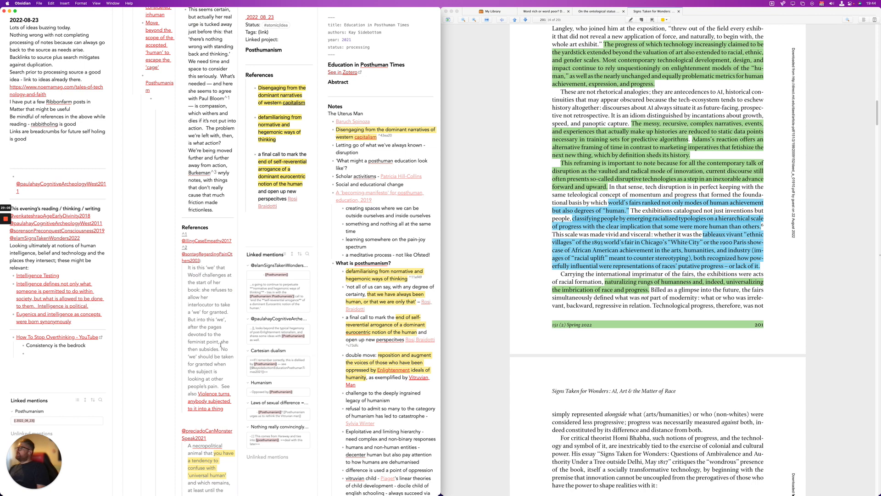
scroll(218, 334, down, 3)
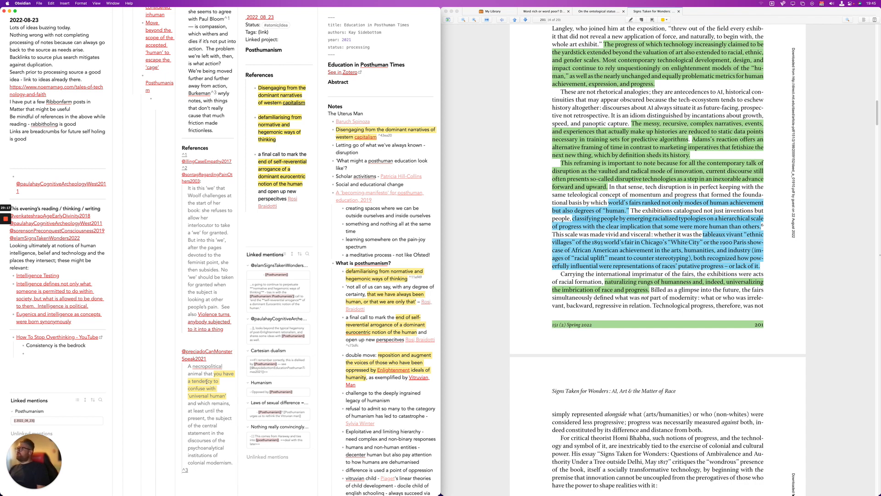
scroll(210, 404, up, 10)
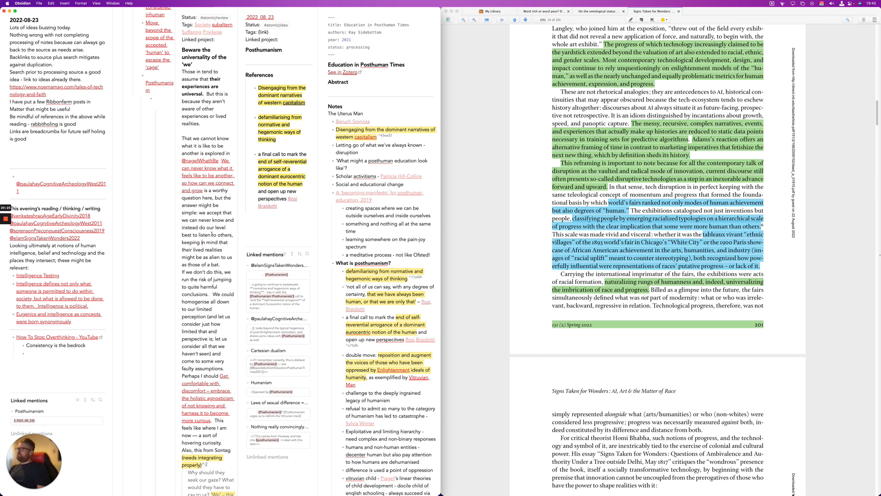
key(super+w)
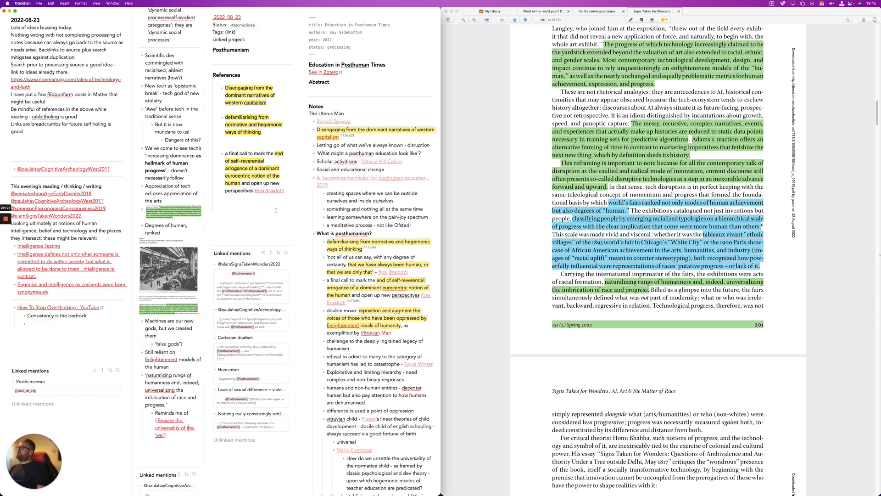
Append "- useful link (factor into extant note?)" after the "Beware the universality of the 'we'" link
click(186, 432)
text(- usweful)
key(BackSpace)
key(BackSpace)
key(BackSpace)
key(BackSpace)
key(BackSpace)
text(eful link (factor into )
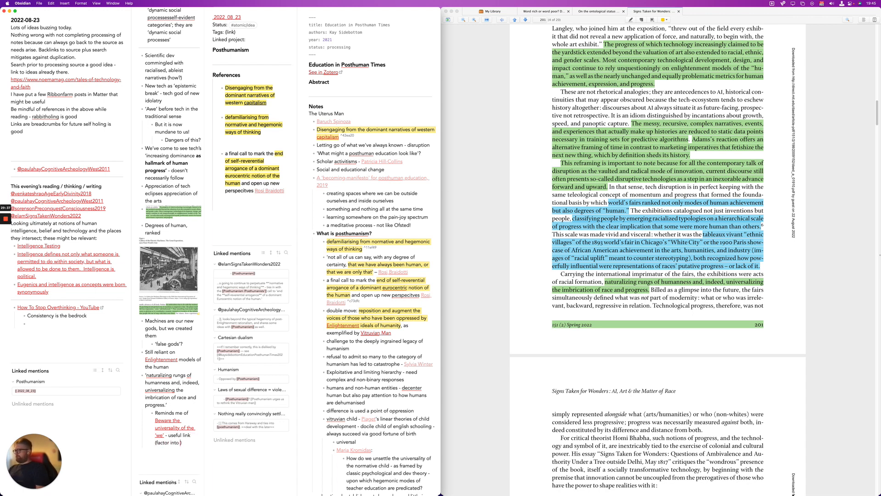
text(extant note?)
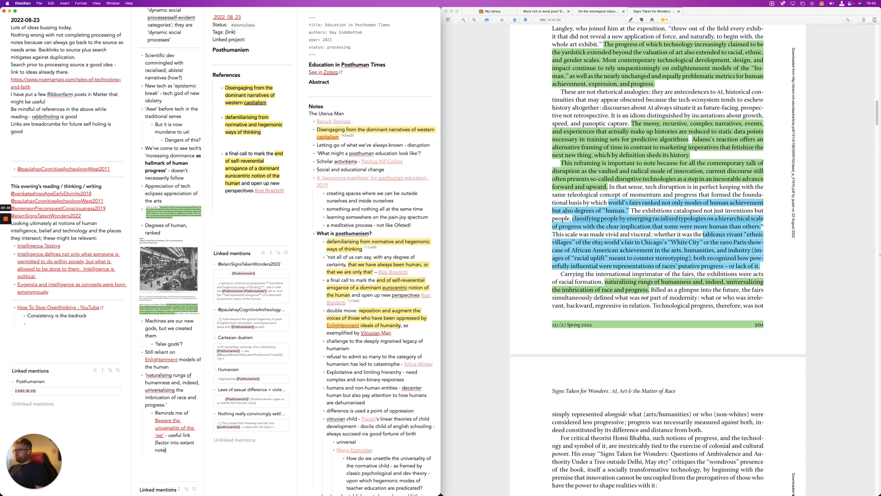
text())
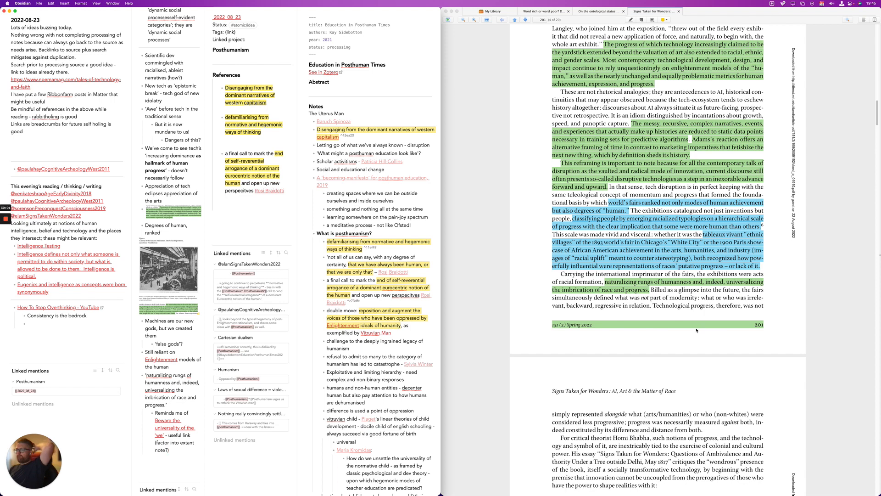
In Zotero, highlight in blue on page 202 "progress was necessarily measured… distance from both." and "innovation cannot be uncoupled… shape realities with it:"
scroll(675, 382, down, 5)
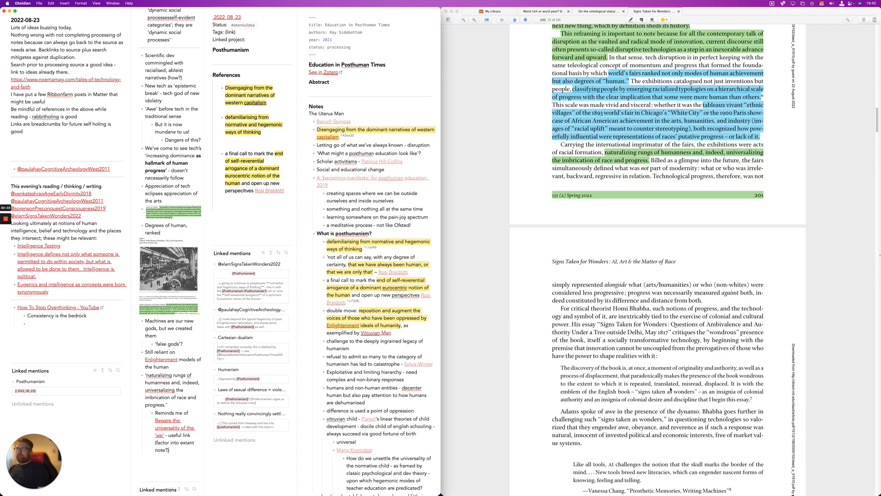
click(627, 294)
drag(627, 293, 703, 301)
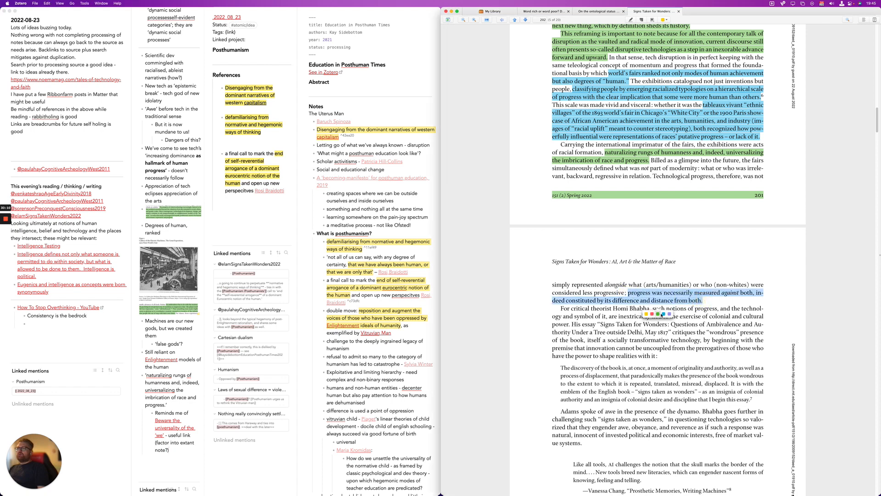
click(663, 314)
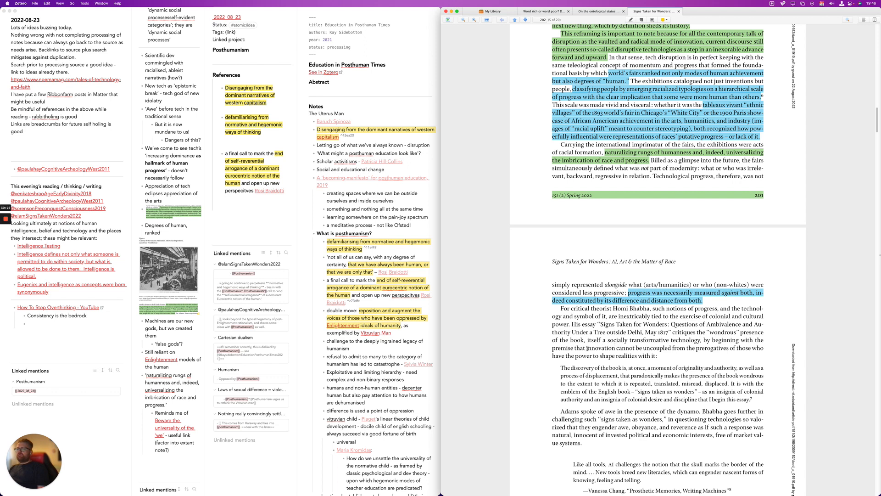
mouse_move(587, 347)
mouse_down()
mouse_move(674, 357)
mouse_move(661, 358)
mouse_up()
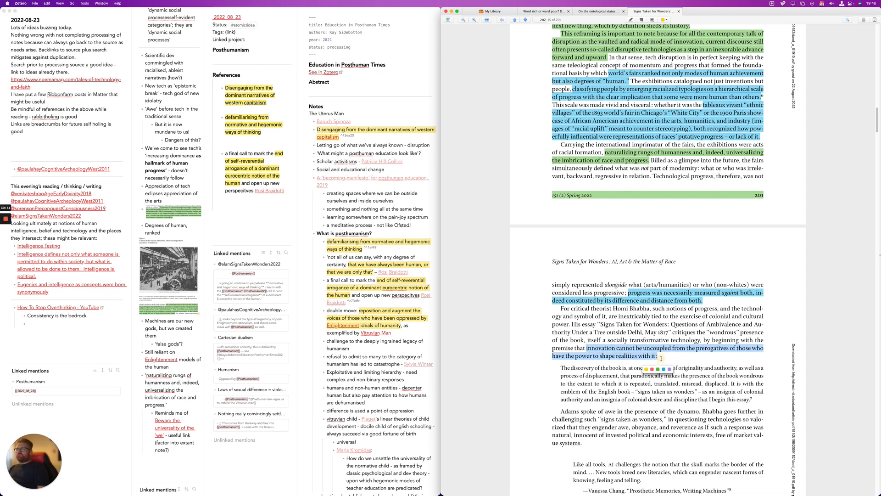
click(663, 370)
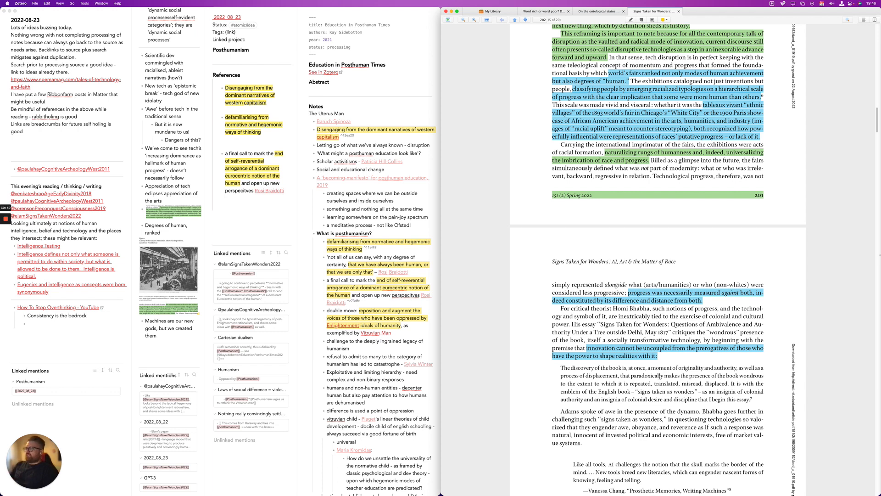
Capture the "premise that innovation cannot be uncoupled…" lines from page 202 as text into a new bullet after "Machines are our new gods"
key(super+shift+4)
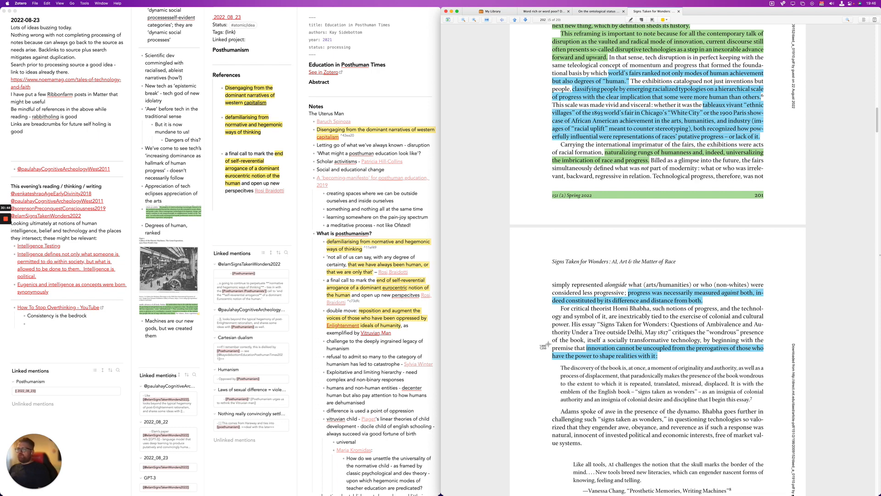
drag(548, 343, 778, 368)
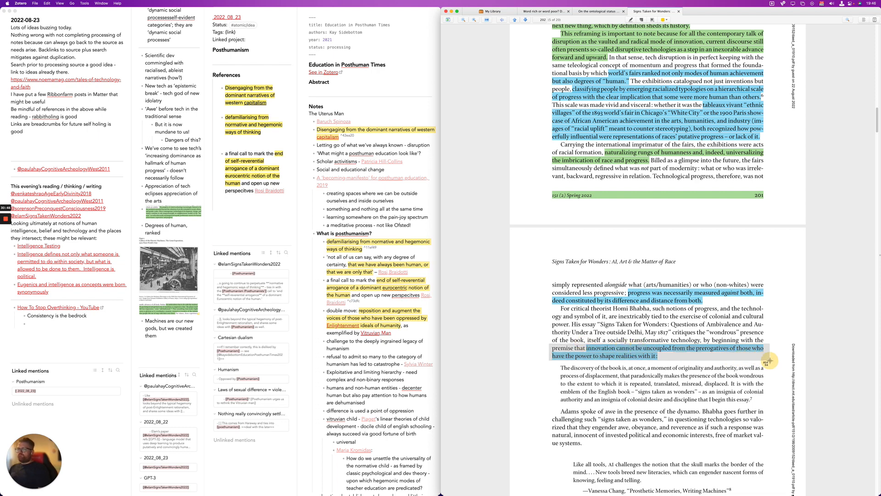
click(184, 355)
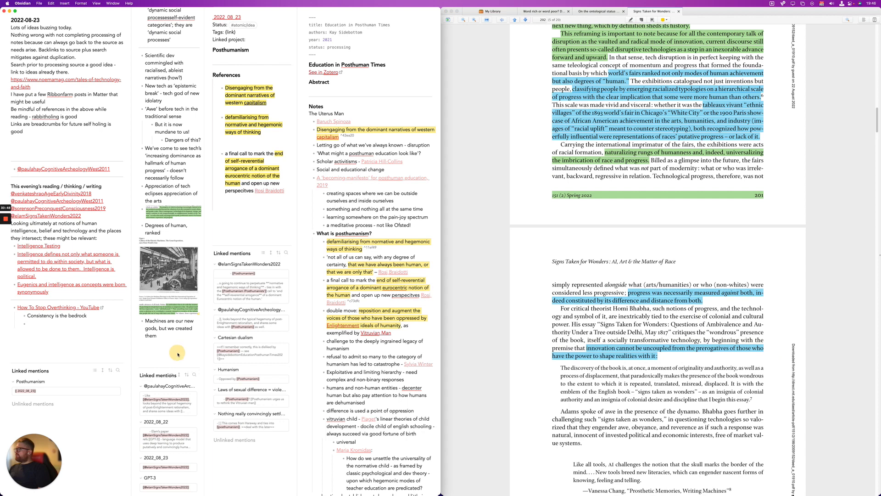
key(Return)
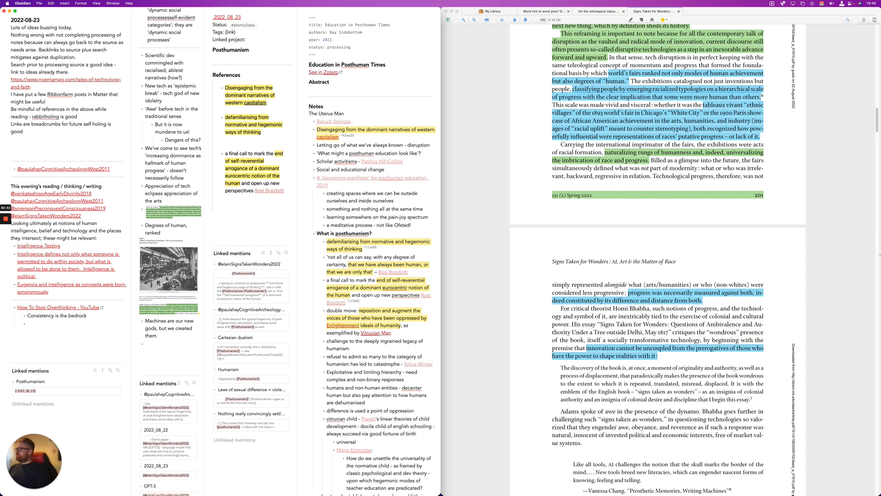
text(premise that innovation cannot be uncoupled from the prerogatives of those who have the power to shape realities with it:)
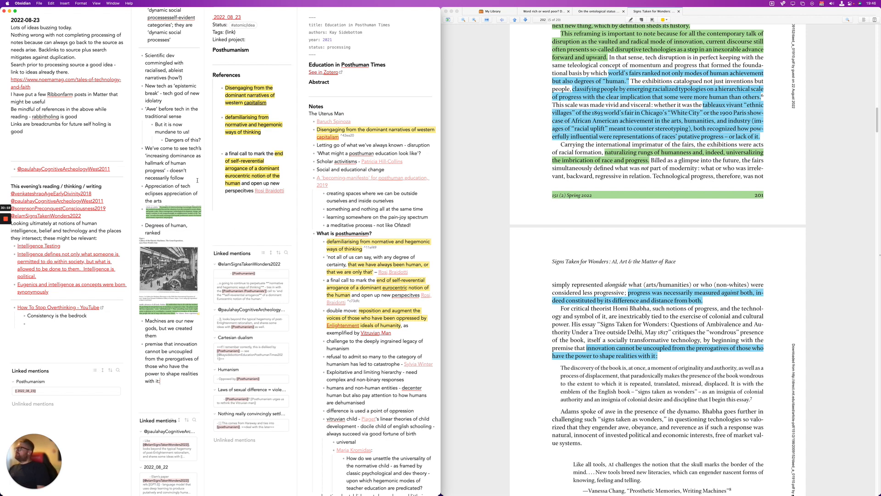
Close the Posthumanism note and the 2022-08-23 daily note, giving the literature note a wider pane
key(super+w)
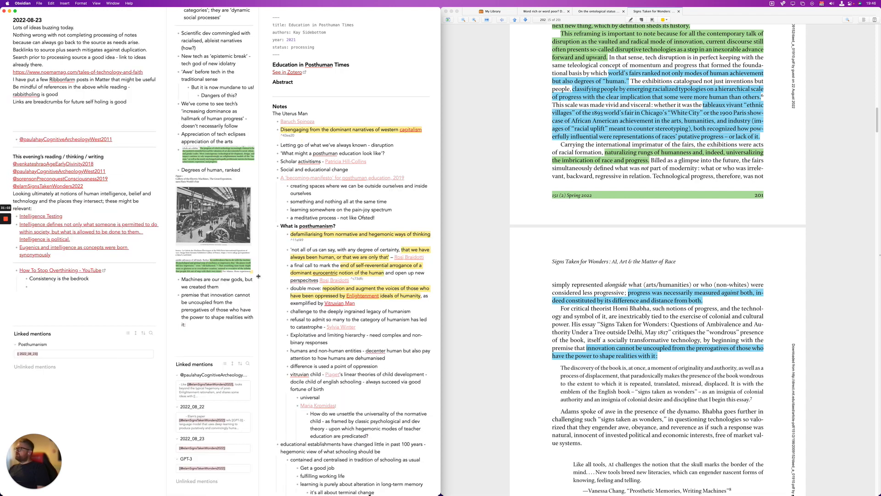
drag(259, 275, 293, 279)
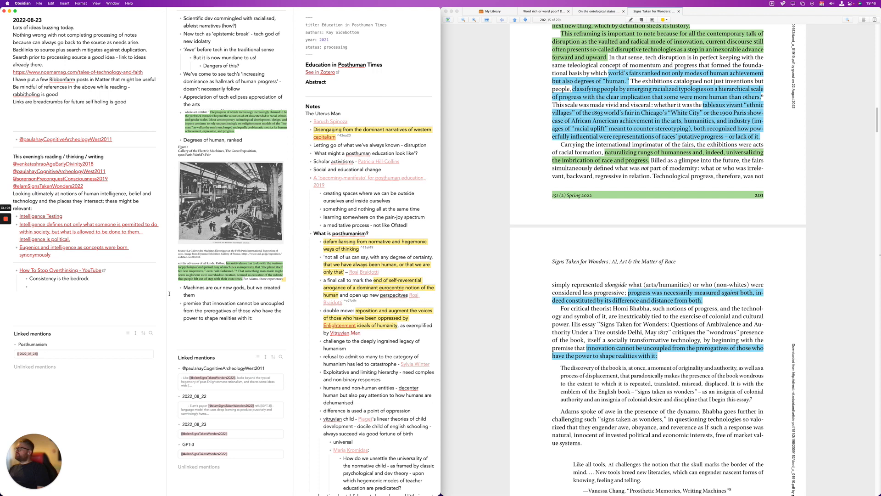
click(145, 295)
drag(166, 294, 133, 297)
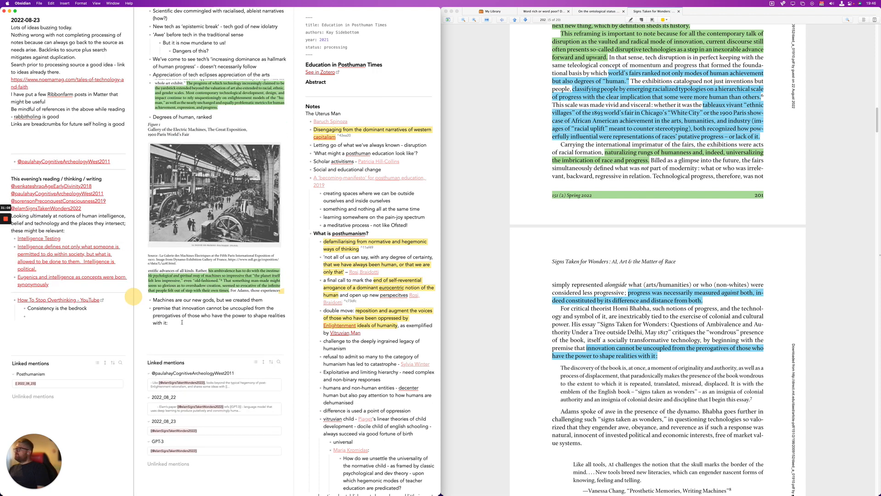
scroll(182, 322, up, 2)
click(84, 336)
key(super+w)
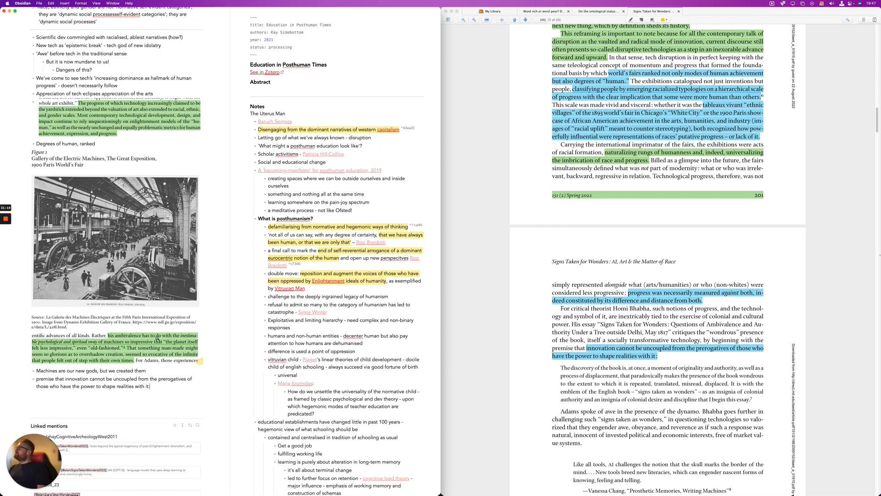
Capture the "of racial formation, naturalizing rungs of humanness…" lines from page 201 as text into a new bullet after "Machines are our new gods"
scroll(157, 338, down, 3)
scroll(157, 338, up, 7)
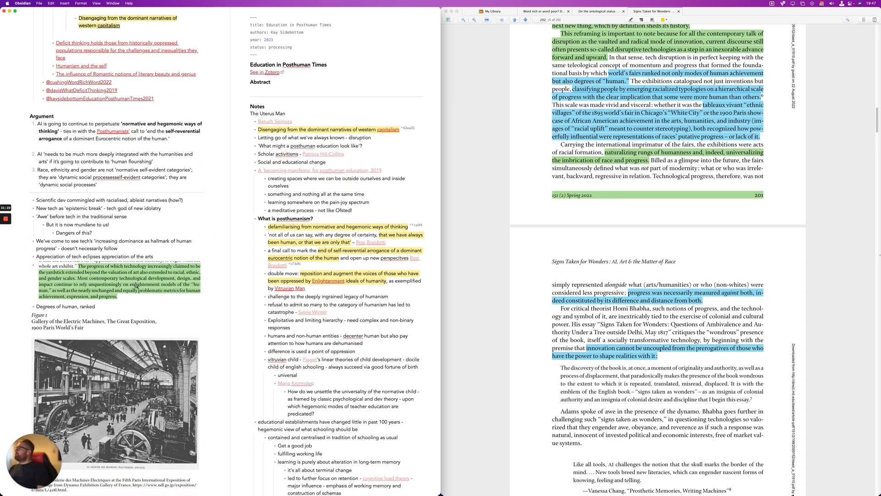
scroll(136, 285, down, 4)
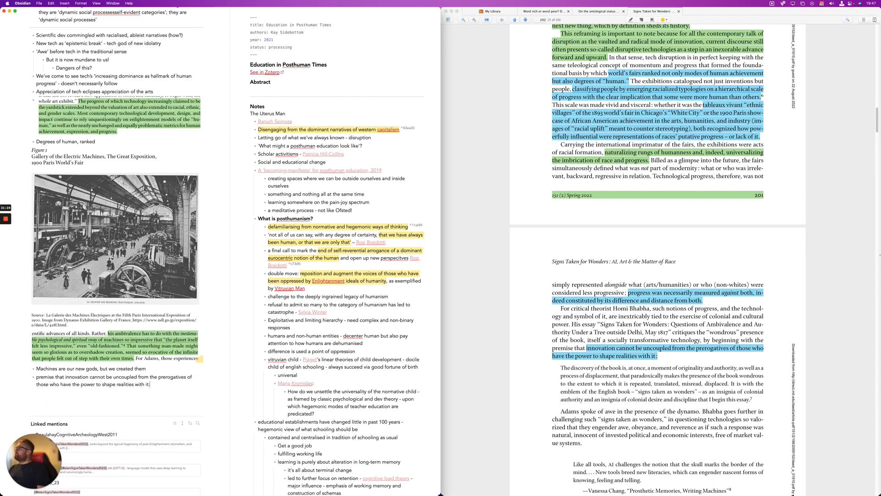
scroll(136, 285, down, 2)
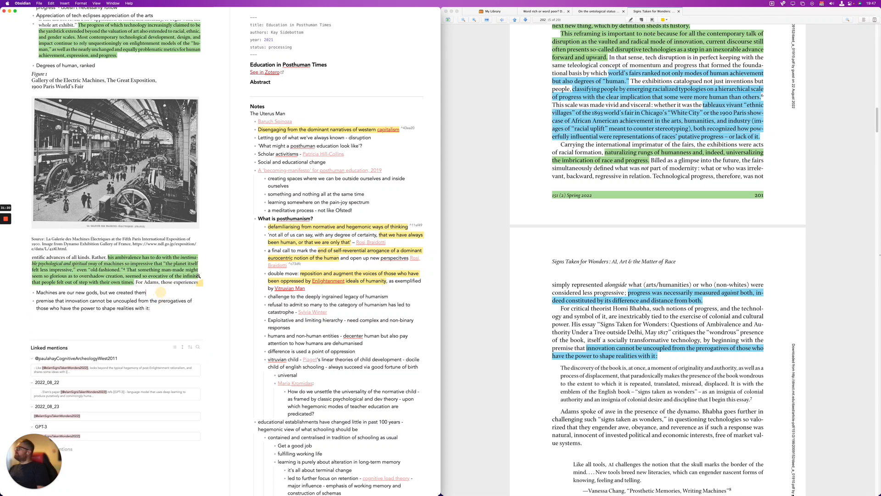
click(161, 292)
key(Return)
key(super+shift+v)
key(Down)
key(Return)
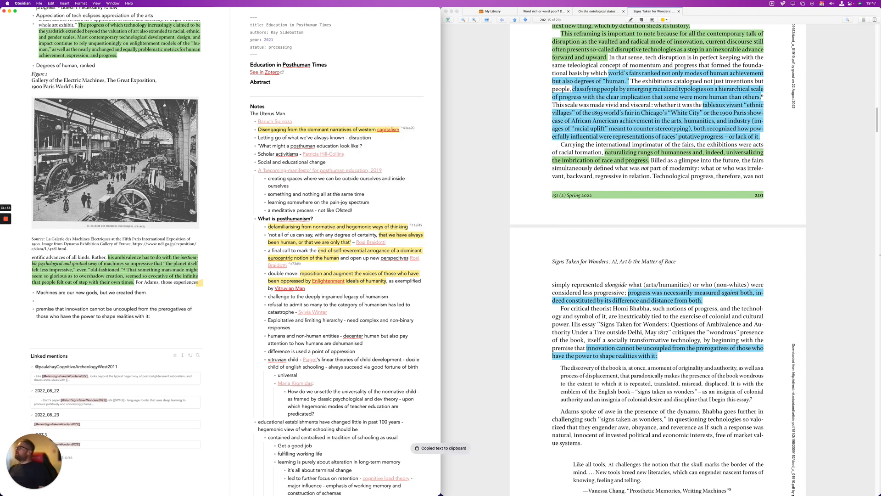
key(super+v)
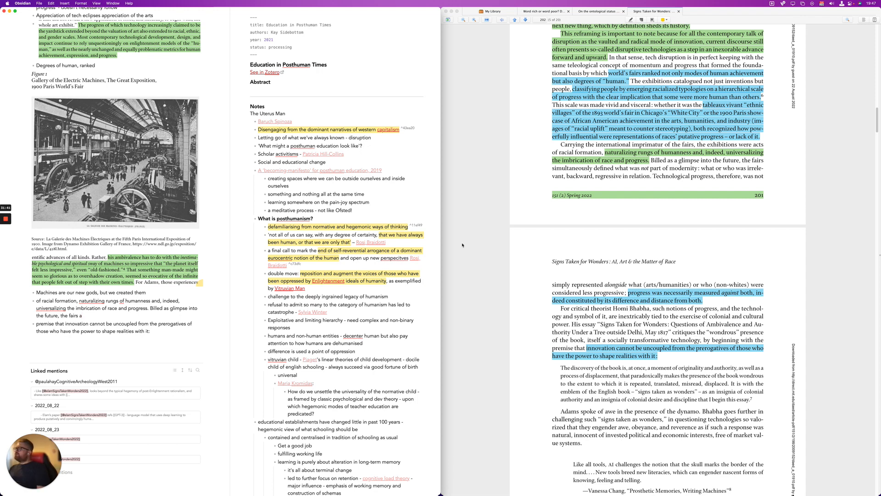
Trim the new bullet to "naturalizing rungs of humanness and, indeed, universalizing the imbrication of race and progress." and enclose it in quotation marks
scroll(367, 308, down, 5)
scroll(366, 308, up, 5)
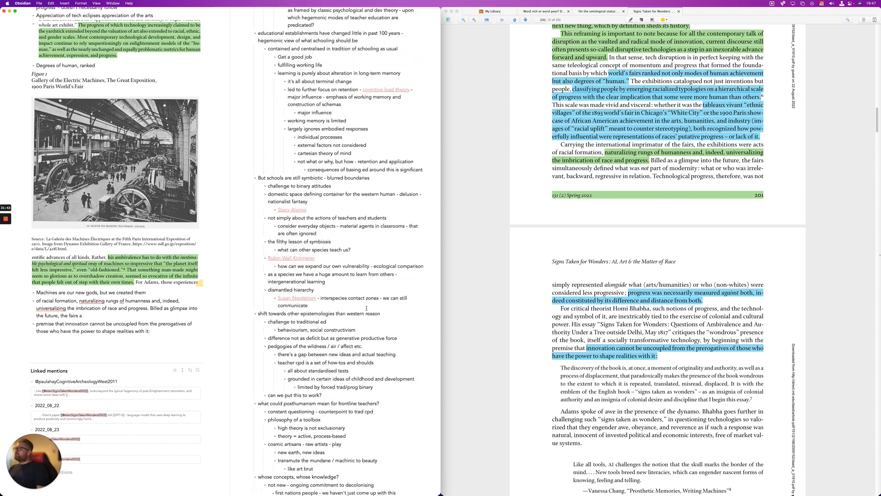
scroll(97, 255, down, 3)
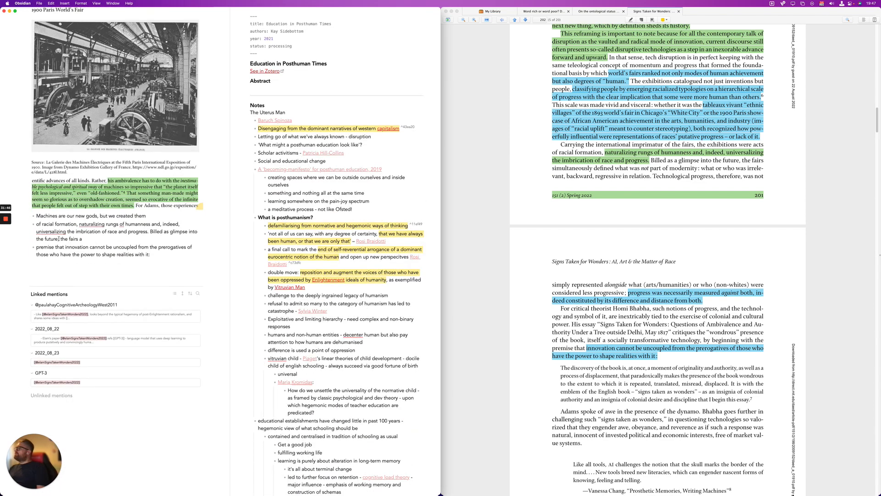
drag(97, 240, 153, 230)
key(BackSpace)
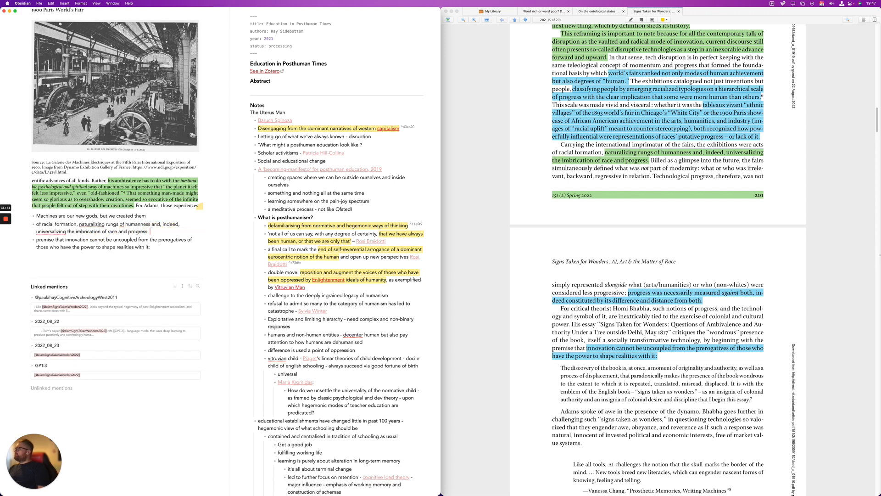
text(”)
text(')
key(Left)
key(BackSpace)
key(BackSpace)
key(alt+BackSpace)
key(alt+BackSpace)
key(BackSpace)
key(BackSpace)
key(BackSpace)
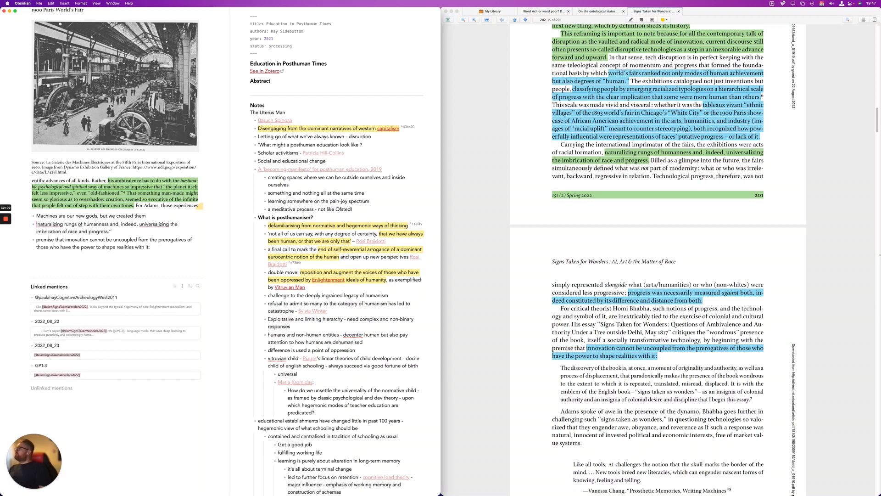
Put the "premise that innovation…" excerpt in single quotes, dropping its colon, and append "(see [[Homi Bhabba]], Signs Taken for Wonders, 1817)"
text(')
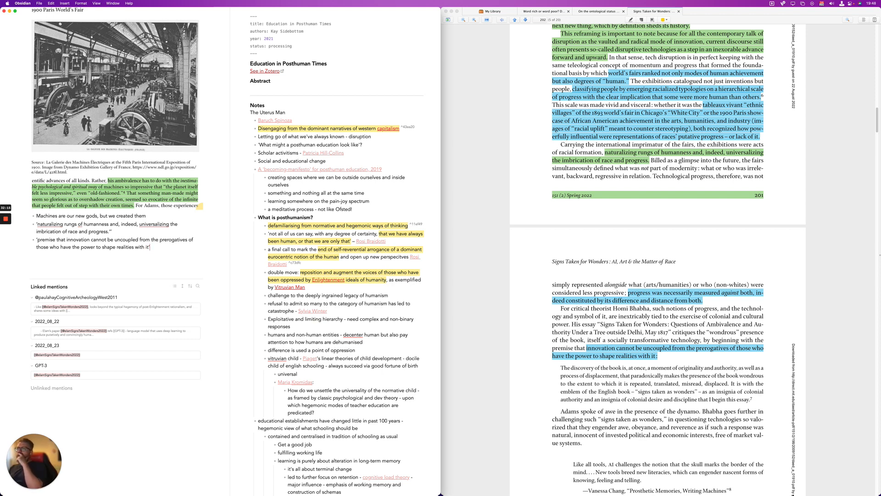
text((see )
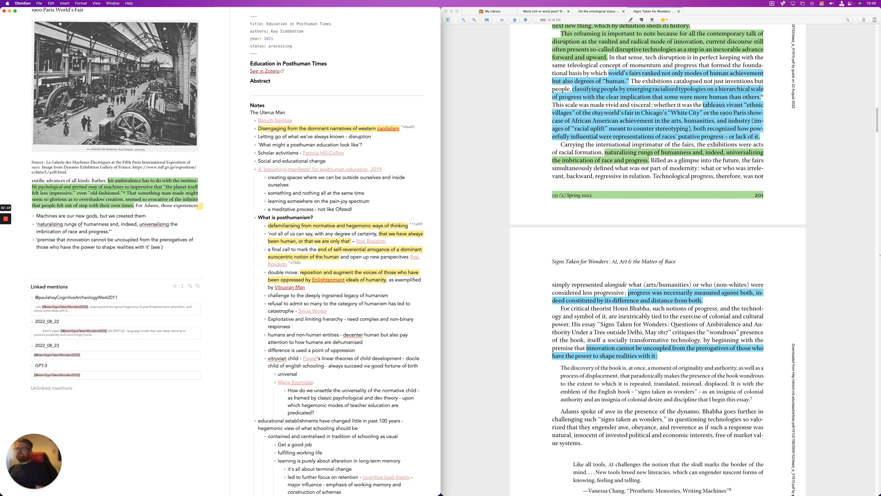
text([[Homi Bhabba)
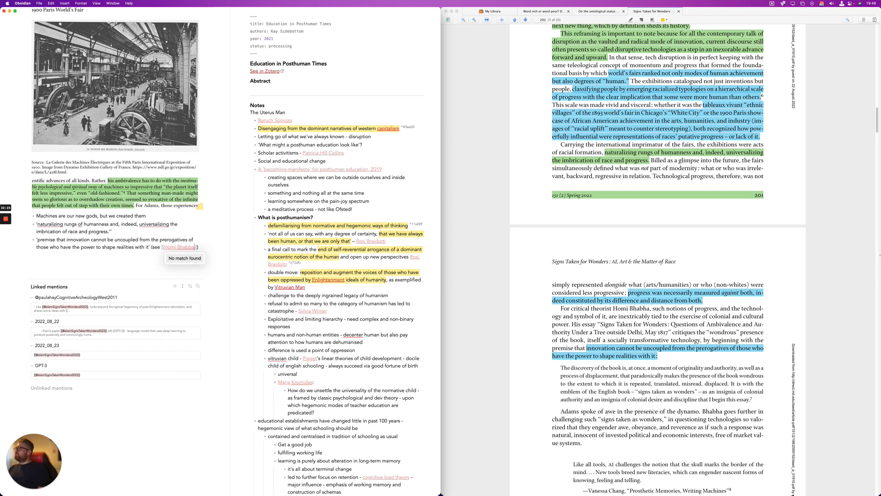
key(Right)
key(Right)
text(, )
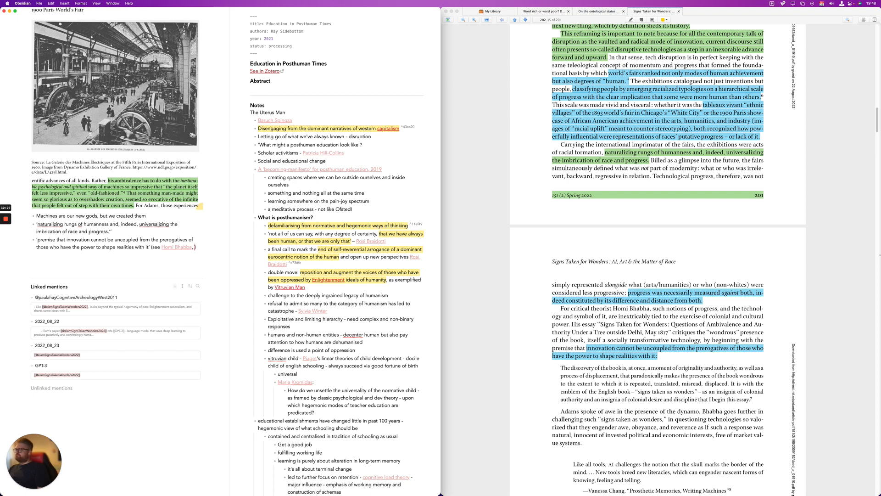
text(Signs Y)
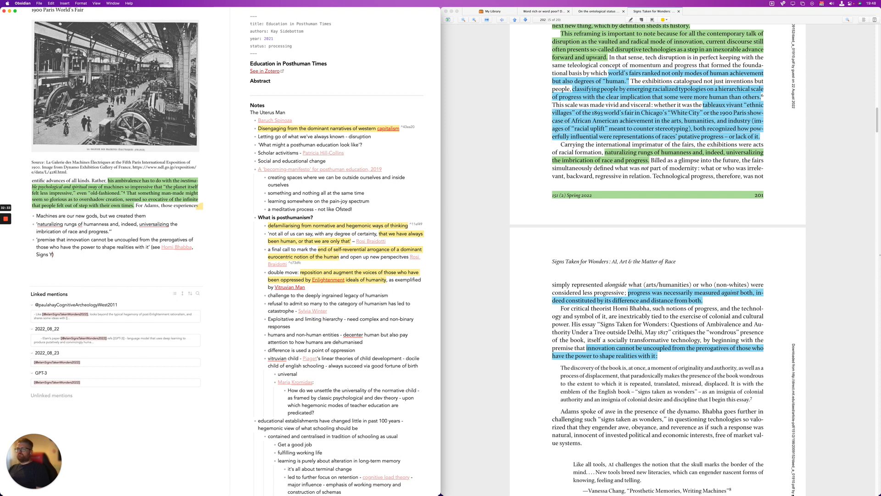
key(BackSpace)
text(Taken for Wonders, 1817)
In Zotero, highlight "repeated, translated, misread, displaced." in yellow in the block quotation on page 202
scroll(698, 376, down, 5)
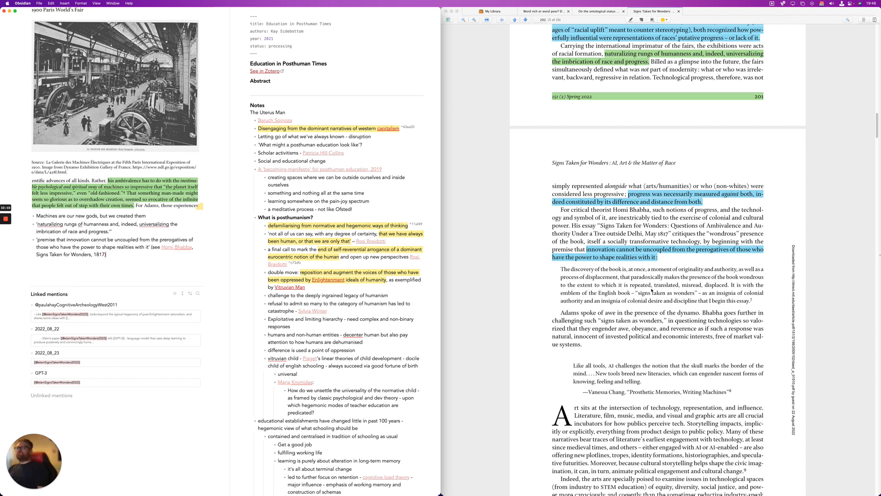
click(631, 286)
drag(631, 286, 729, 285)
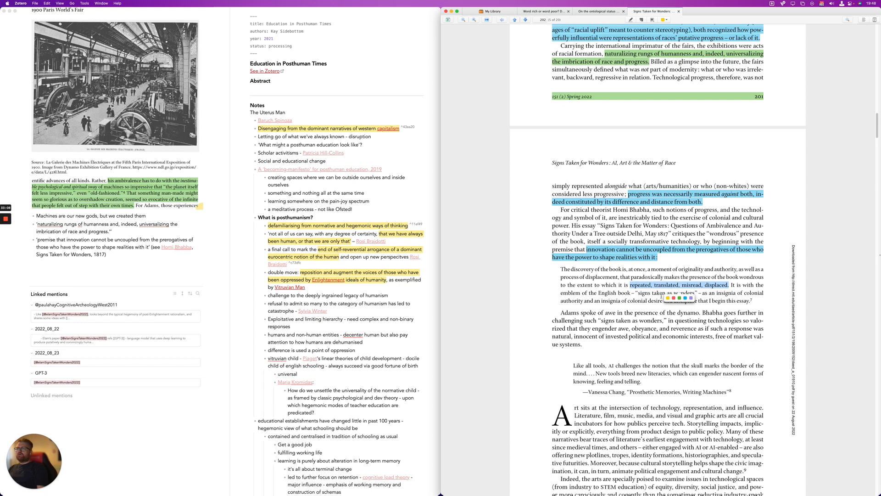
click(667, 298)
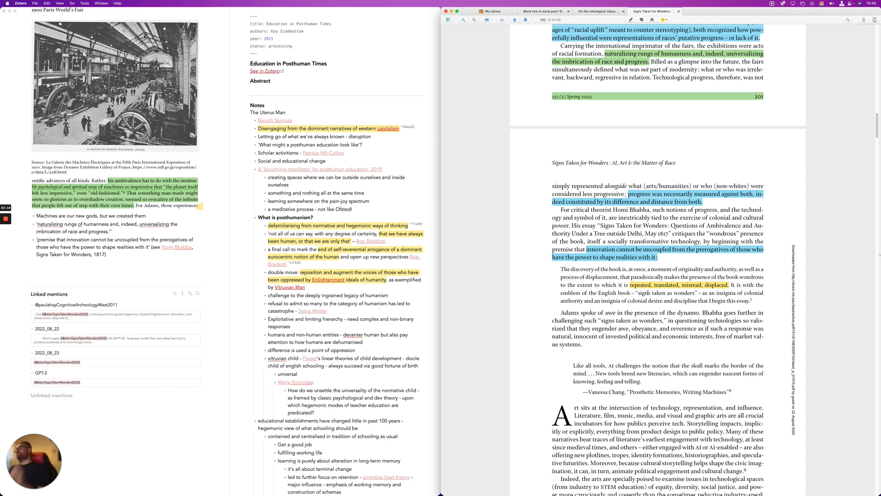
Add a screenshot of the page 202 block quotation in a new bullet after the "premise that innovation…" excerpt in Obsidian
click(174, 267)
click(149, 258)
key(Return)
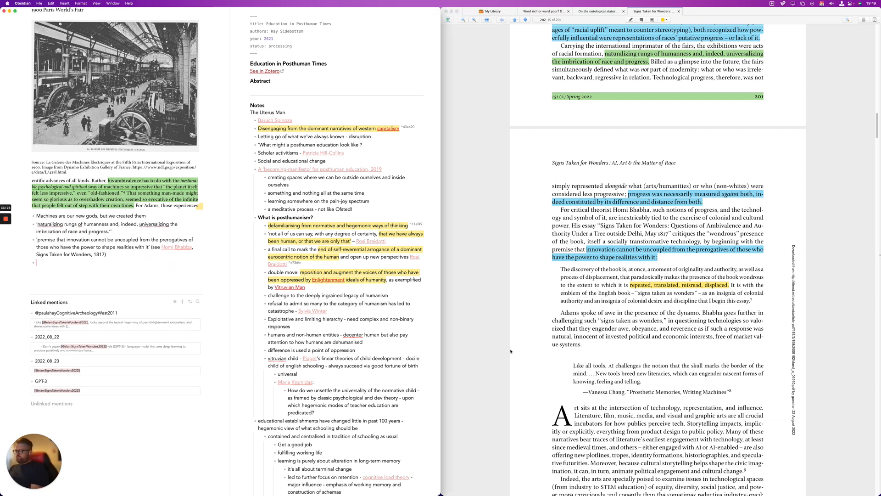
key(super+shift+4)
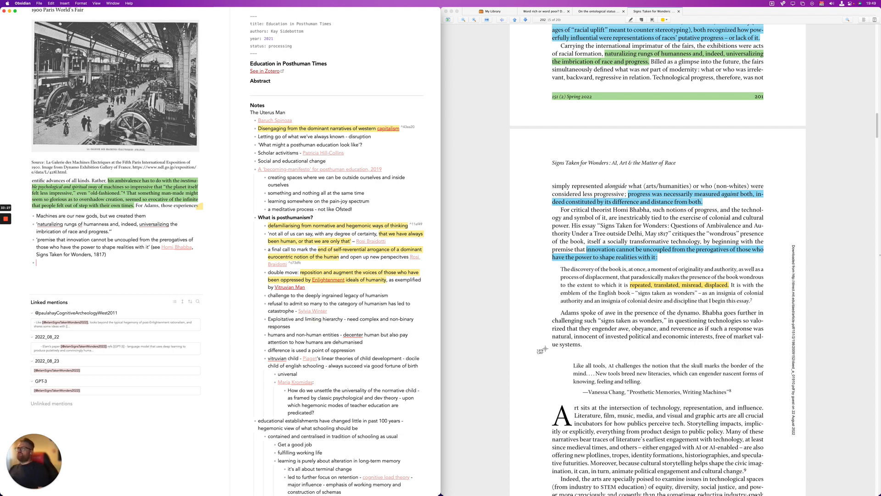
drag(559, 264, 762, 312)
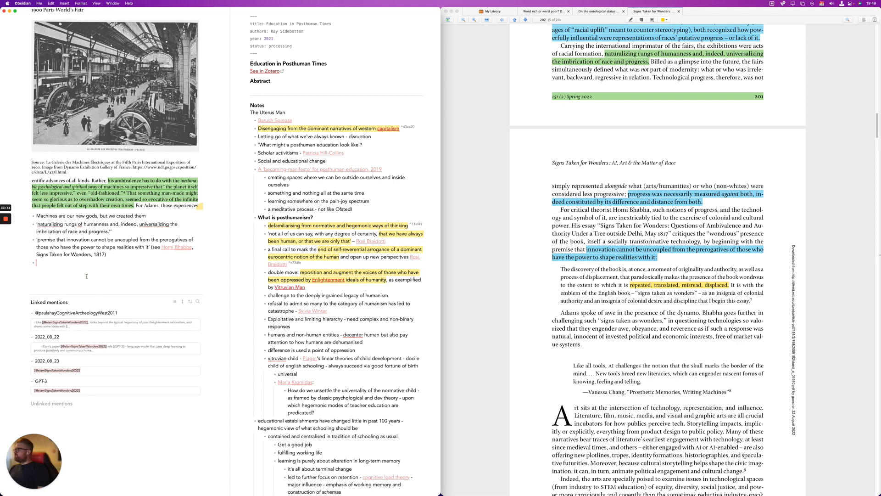
key(super+v)
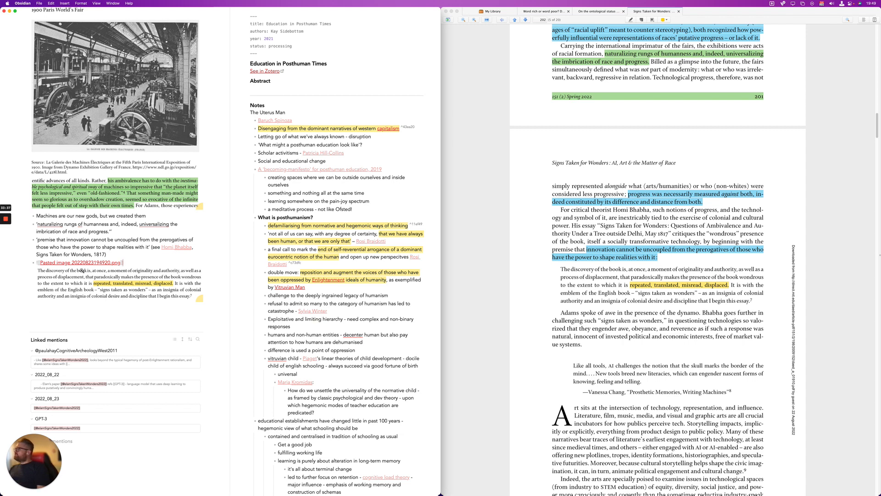
Add the sub-bullet "[[Enlightenment]] notions of progress:" under the "naturalizing rungs of humanness" quotation, linking the existing Enlightenment note
click(131, 232)
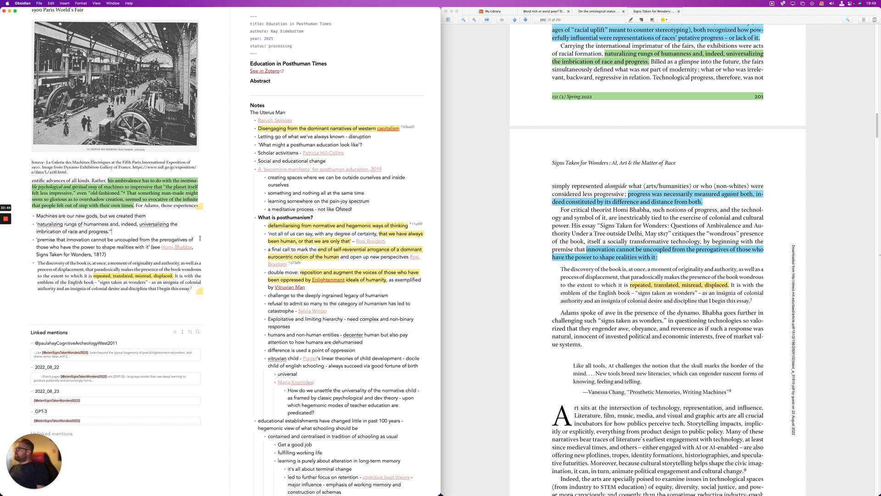
key(Return)
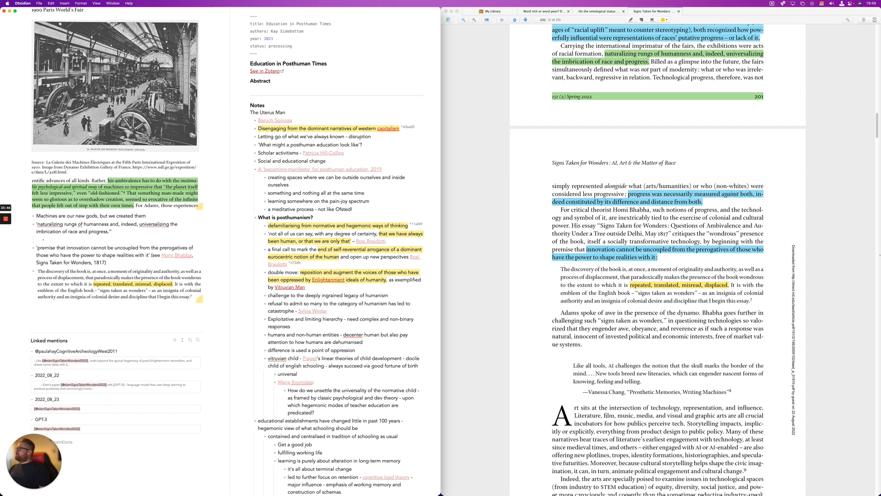
text([en)
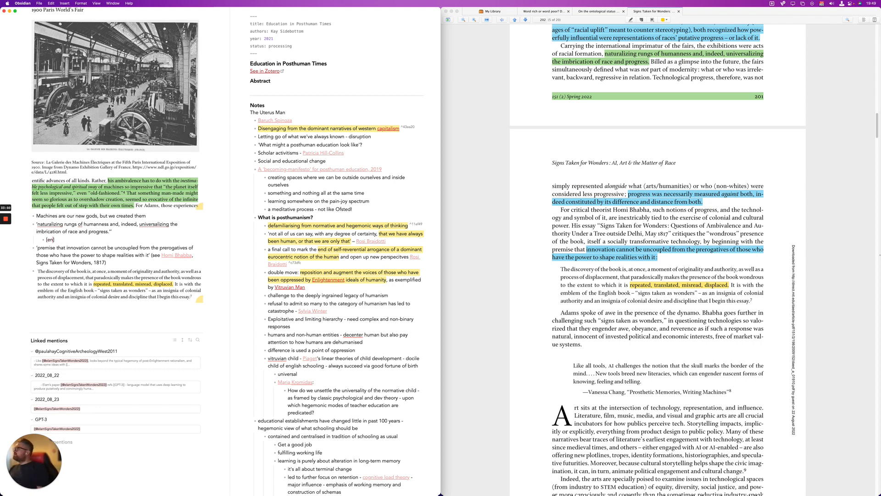
key(BackSpace)
key(BackSpace)
text([)
text(enlight)
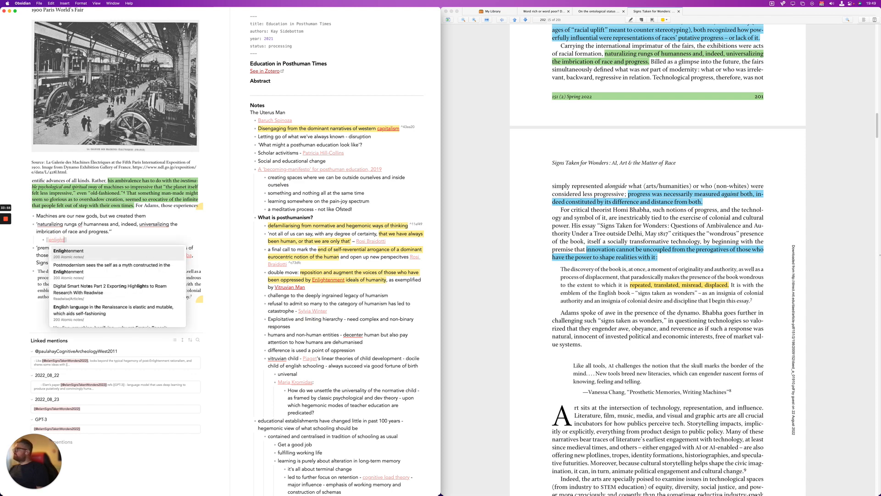
key(Return)
text(no)
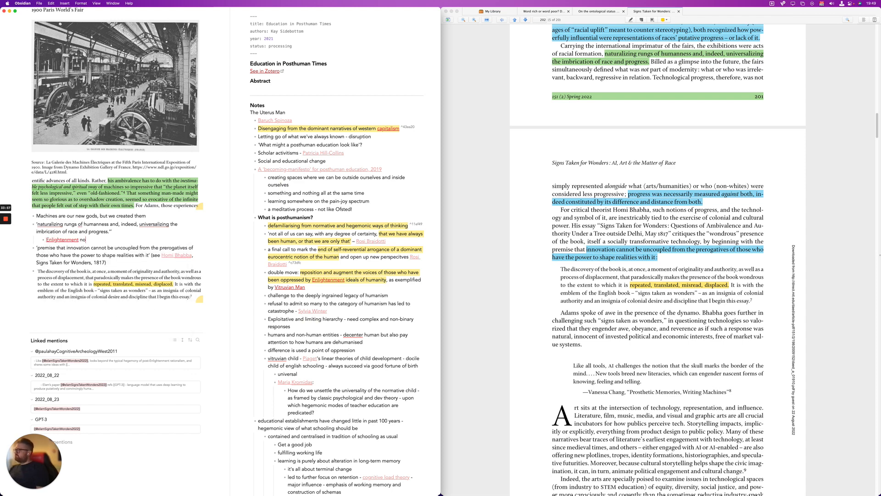
text(tions of progress:)
Nest the bullet "Always need to move forward" under the Enlightenment line and begin another bullet at that level
key(Return)
key(Tab)
text(Always )
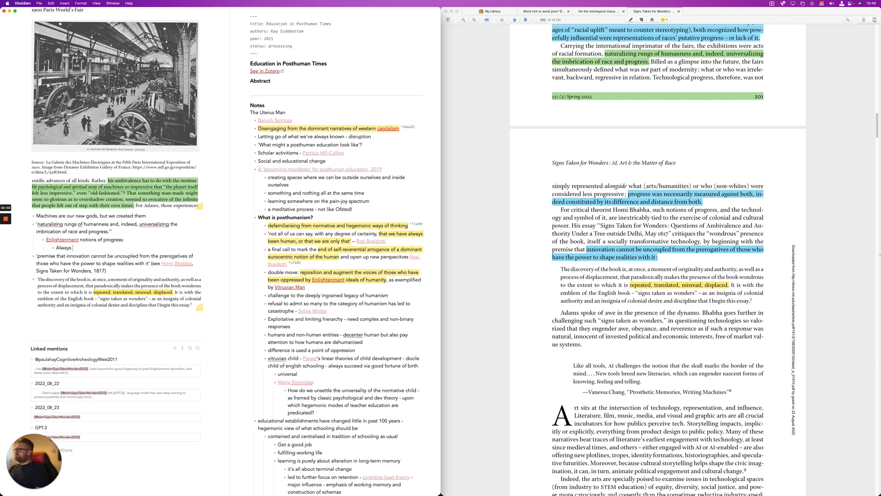
text(need to move forward)
key(Return)
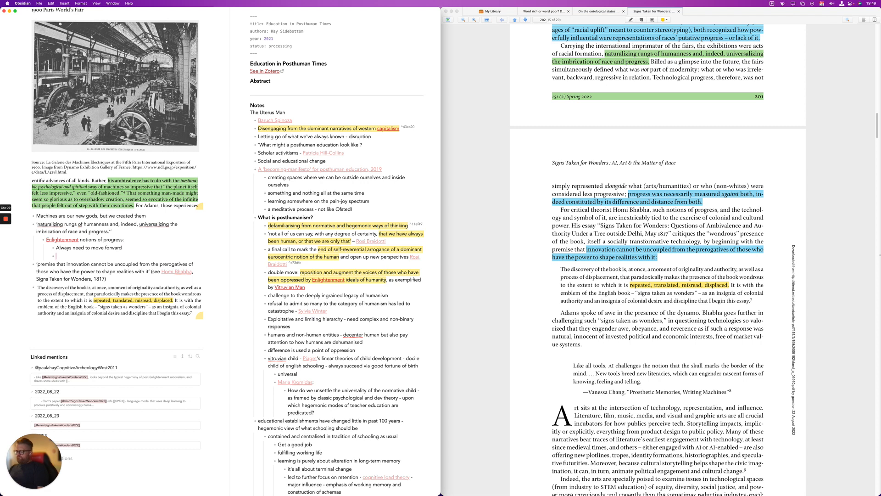
Try a "taxonomy" note link in the empty nested bullet, and remove the entered term
text([[taxon)
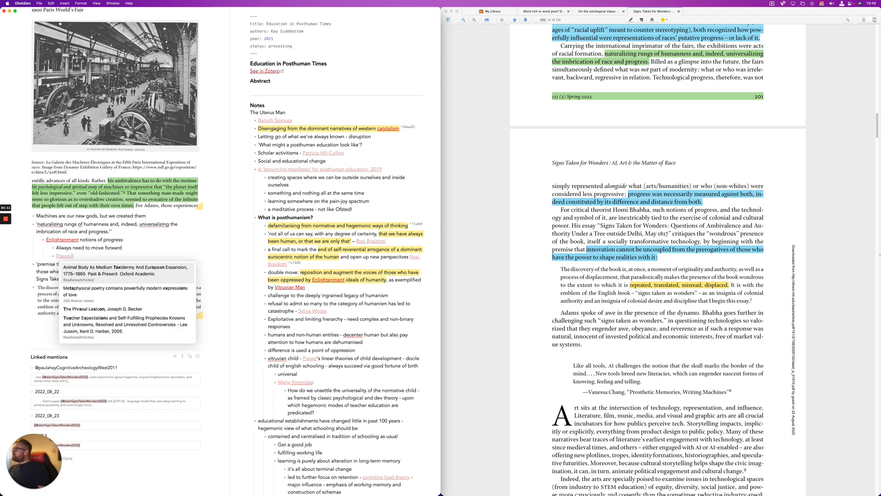
text(omy)
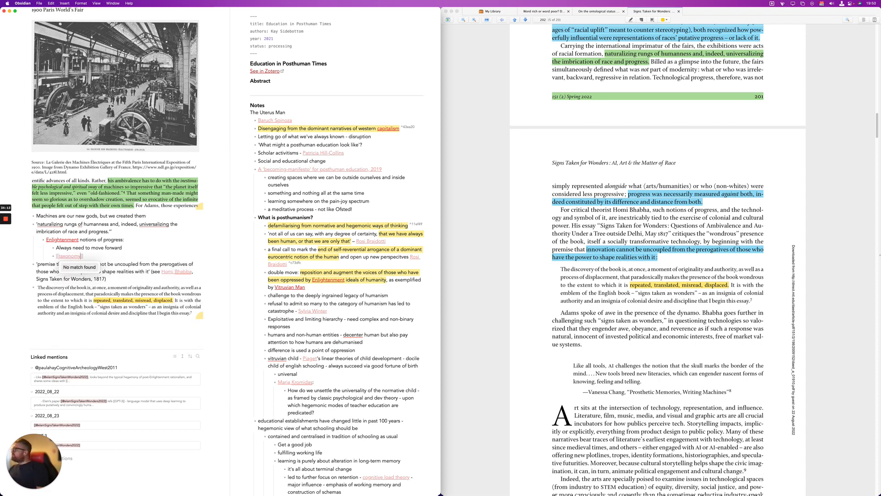
key(BackSpace)
key(BackSpace)
key(BackSpace)
key(BackSpace)
key(BackSpace)
key(BackSpace)
key(BackSpace)
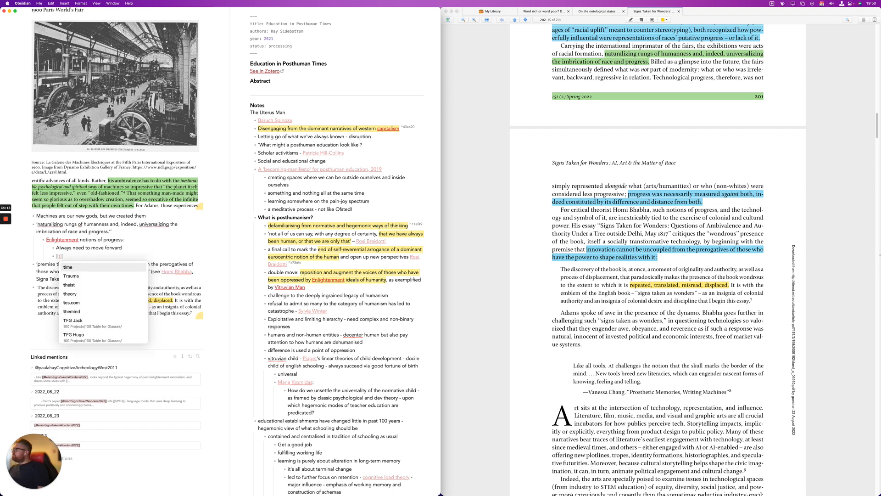
key(BackSpace)
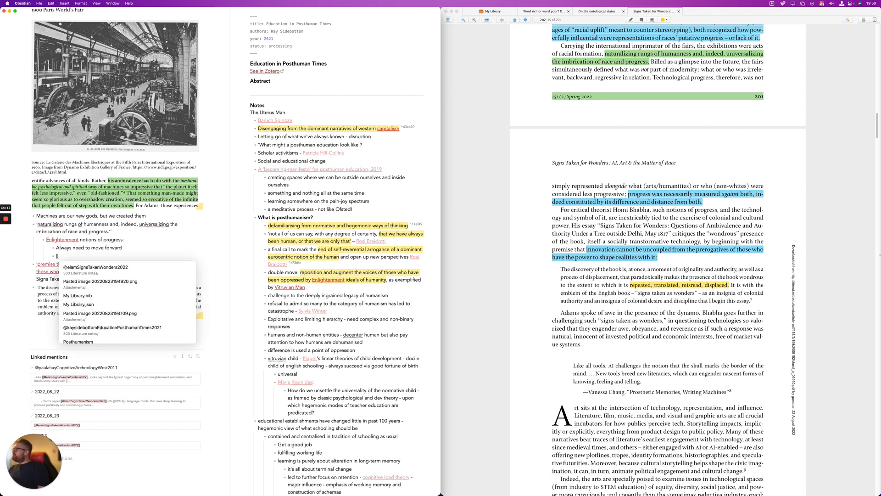
Try a note link beginning with "categoris" in the same nested bullet, and clear the term
text(cate)
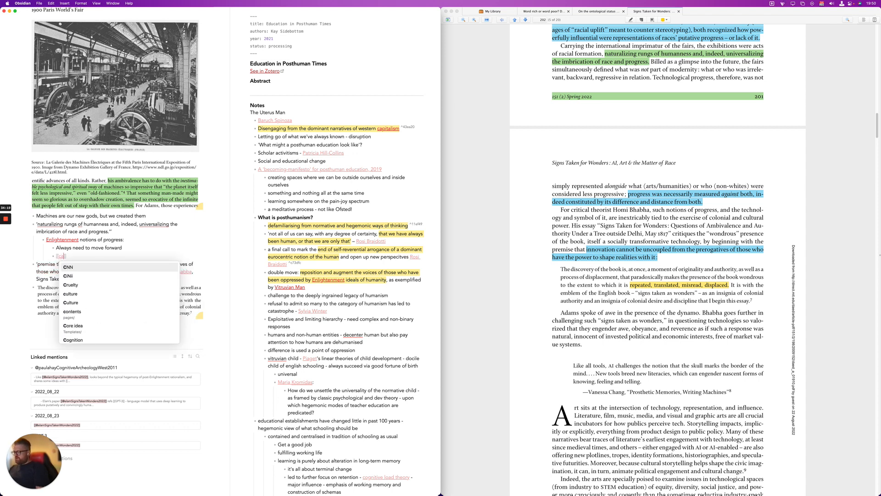
text(goris)
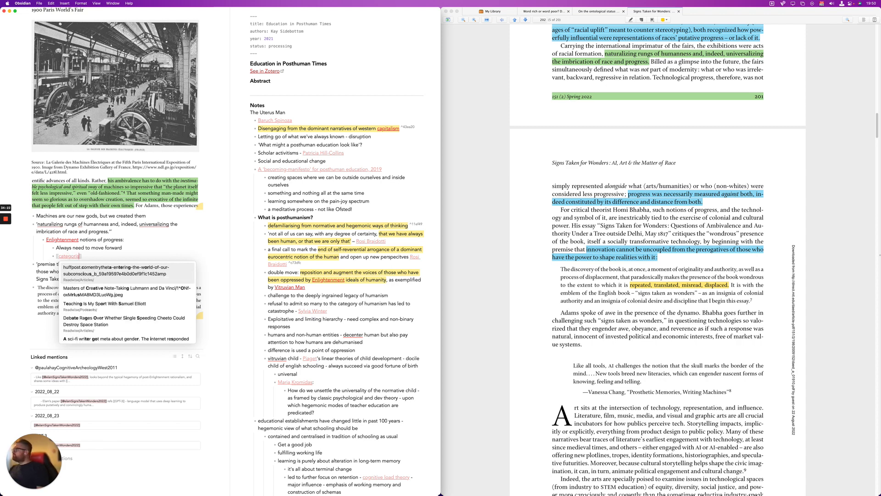
key(BackSpace)
key(BackSpace)
key(BackSpace)
key(BackSpace)
key(BackSpace)
key(BackSpace)
key(BackSpace)
key(BackSpace)
key(BackSpace)
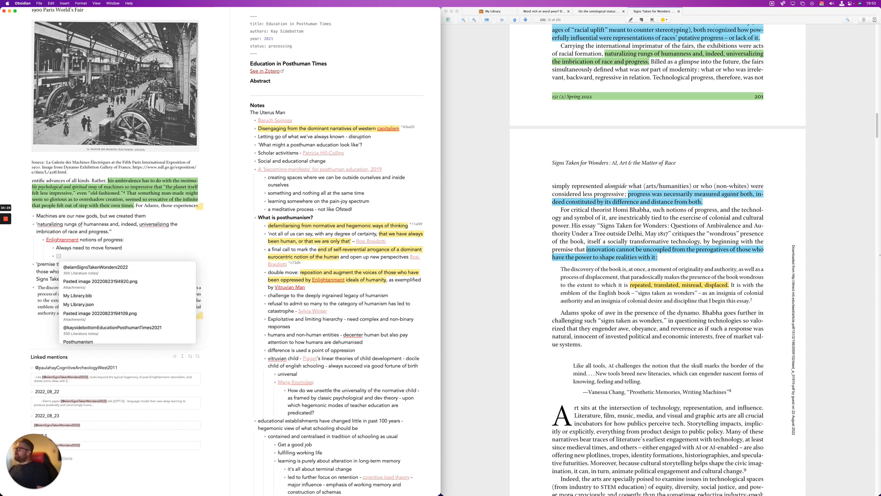
Replace the empty link with the bullet text "Cataloguing, categorising everything - labels and hierarchies" under the Enlightenment line
key(BackSpace)
key(BackSpace)
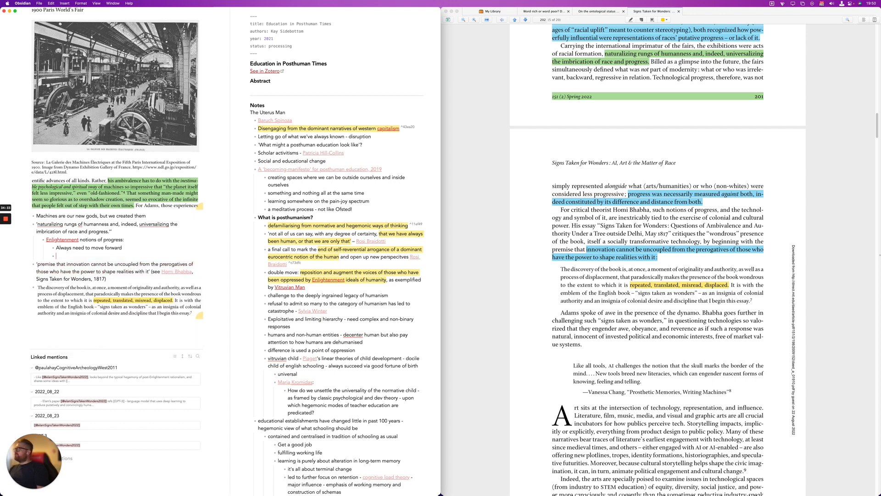
text(Ca)
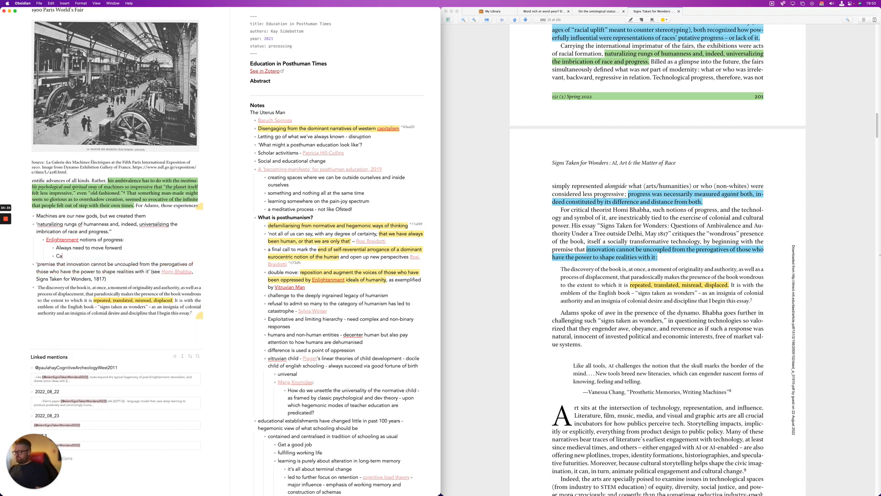
text(taloguing, catefor)
key(BackSpace)
key(BackSpace)
text(gorising everytihng)
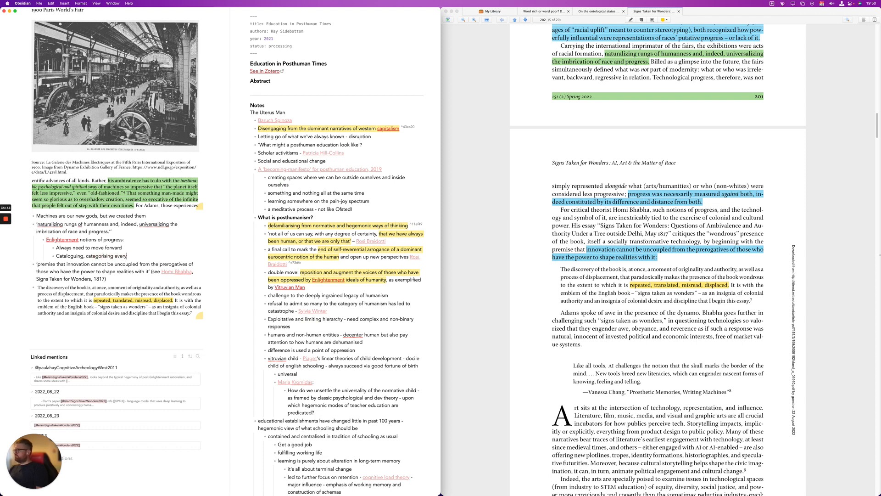
key(BackSpace)
key(BackSpace)
key(BackSpace)
key(BackSpace)
text(hing - labels and hierarchies)
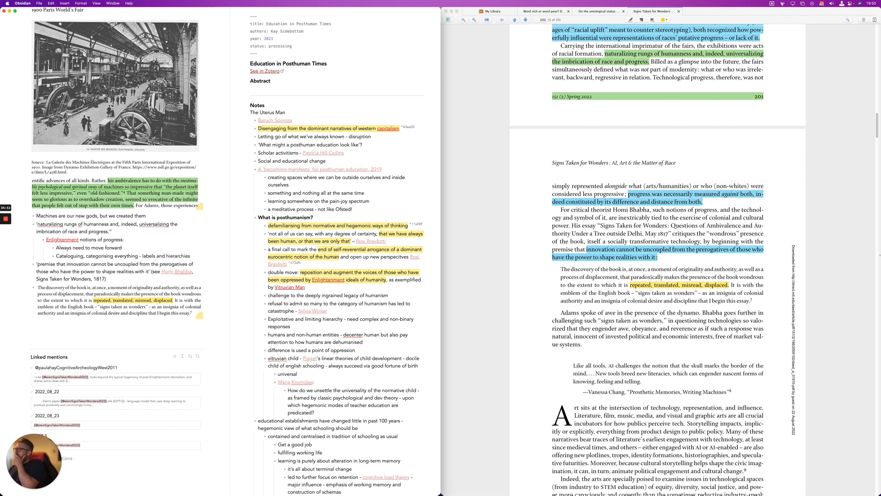
Add the bullet "Colonial zeal - sense of entitlement that comes with the above" and begin a nested bullet under it
key(Return)
text(Colonial zeal)
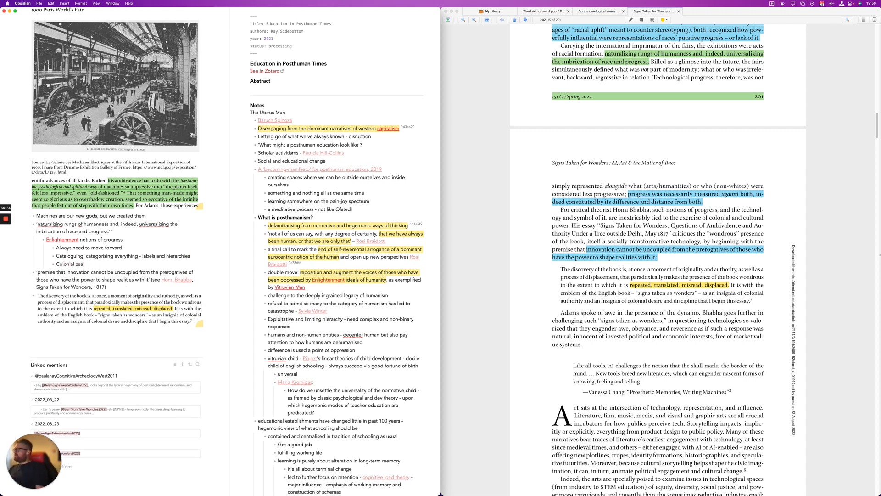
text( - sense of entitlement)
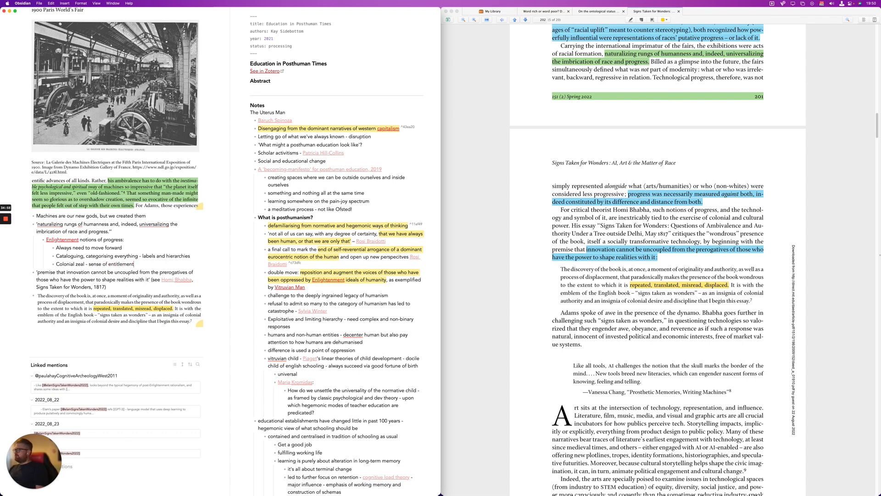
text( that comes ei)
key(BackSpace)
text(with the above)
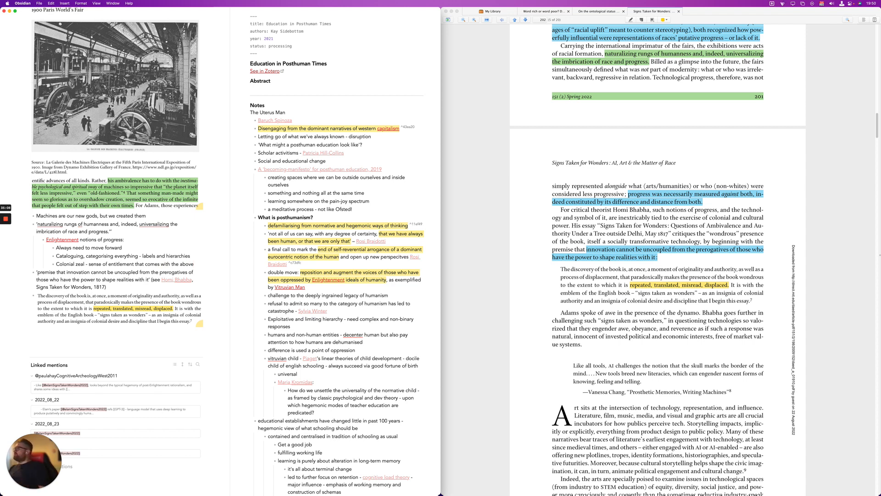
key(Return)
key(Tab)
Try a "cataloguing" note link in the empty bullet under "Colonial zeal", and erase the term back to its first letter
text([[)
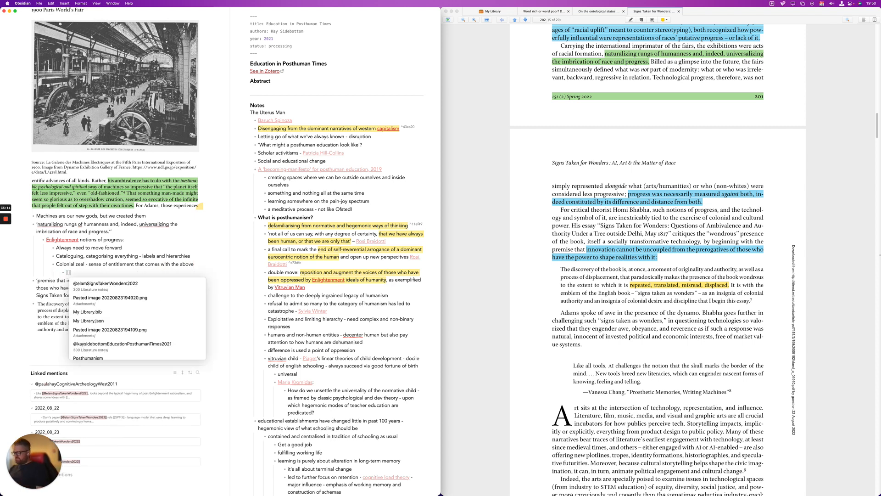
text(catalo)
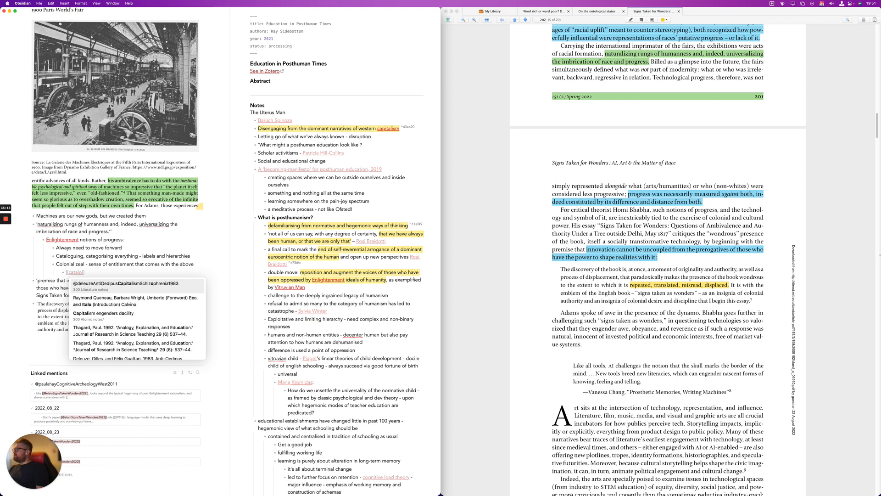
text(gu)
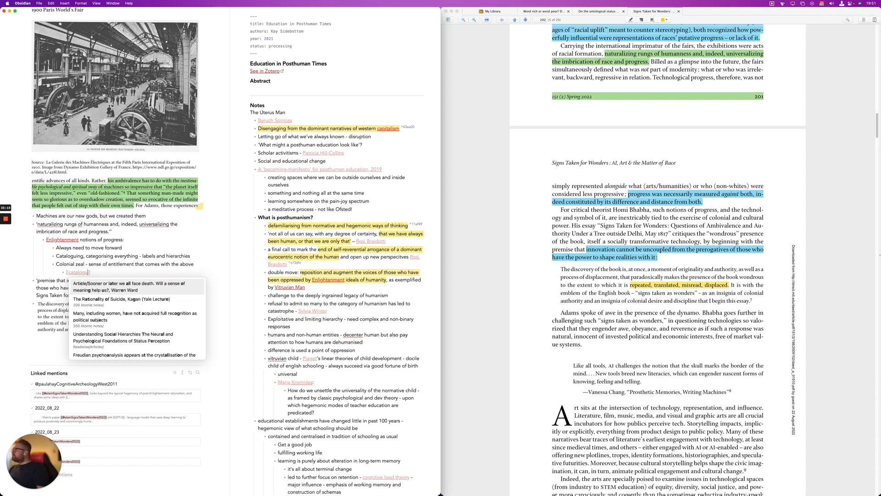
text(ing)
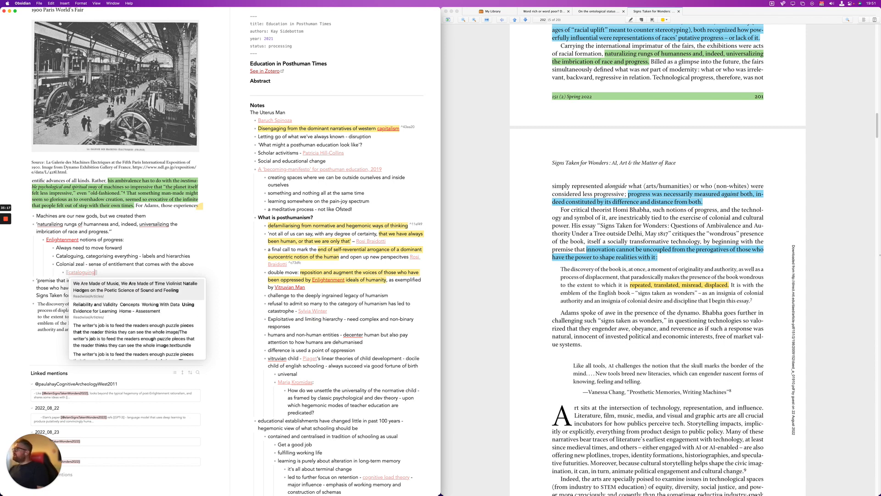
key(BackSpace)
key(BackSpace)
key(BackSpace)
key(BackSpace)
key(BackSpace)
key(BackSpace)
key(BackSpace)
key(BackSpace)
key(BackSpace)
key(BackSpace)
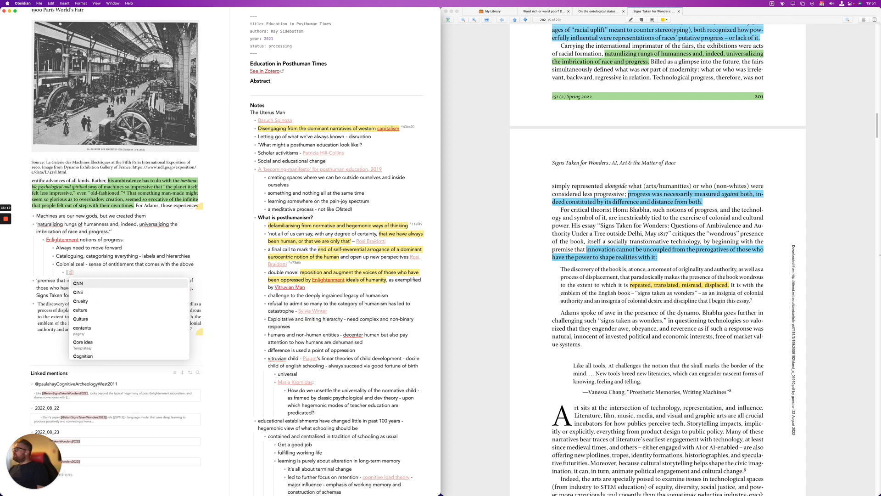
Try the link terms "category" and "categories" in the same nested bullet, and clear the entered text
text(ate)
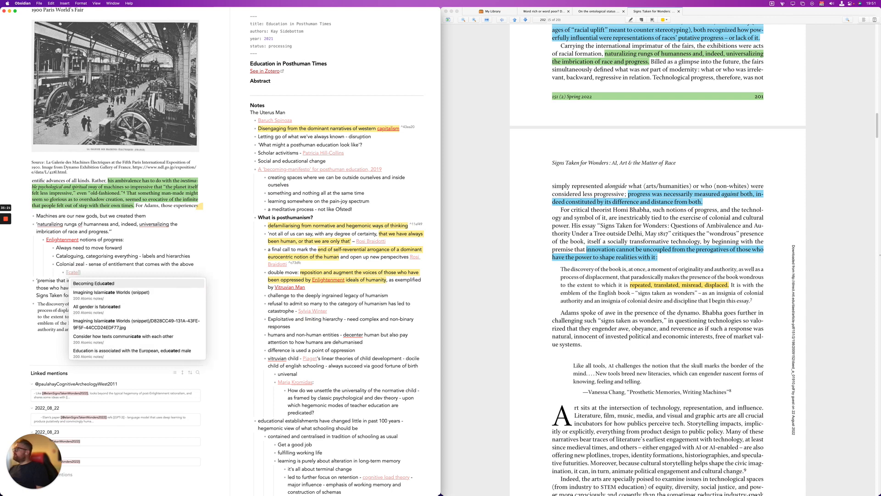
text(gos)
text(i)
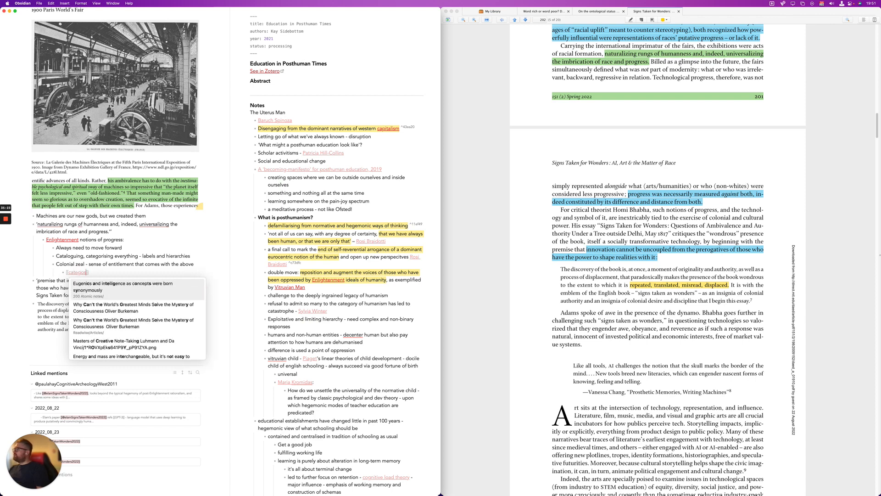
key(BackSpace)
key(BackSpace)
text(ry)
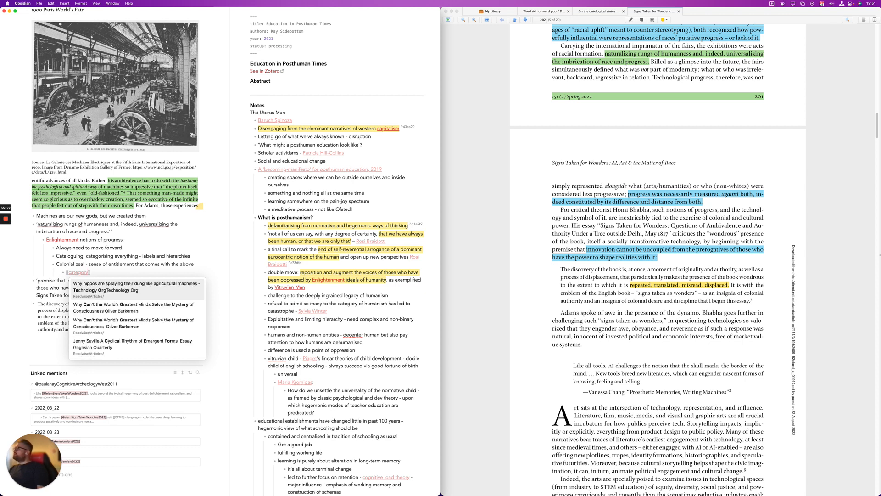
key(BackSpace)
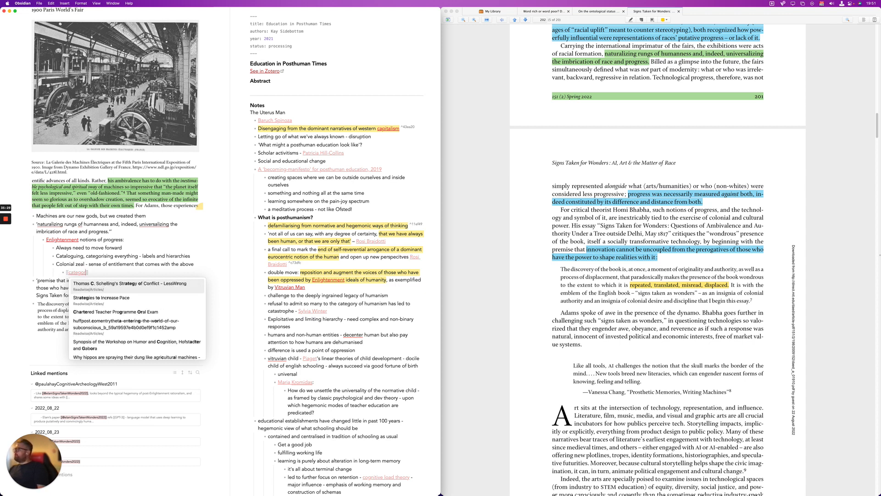
text(ies)
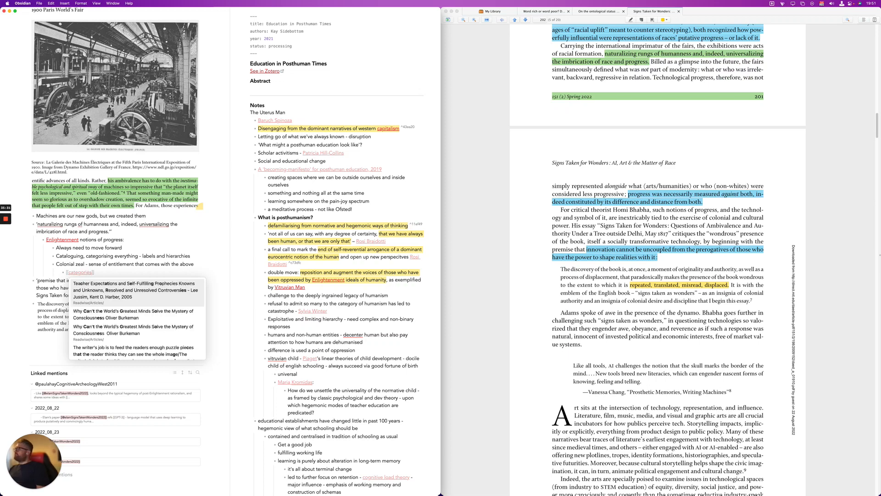
key(BackSpace)
key(BackSpace)
key(BackSpace)
key(BackSpace)
key(BackSpace)
key(BackSpace)
key(BackSpace)
key(BackSpace)
key(BackSpace)
key(BackSpace)
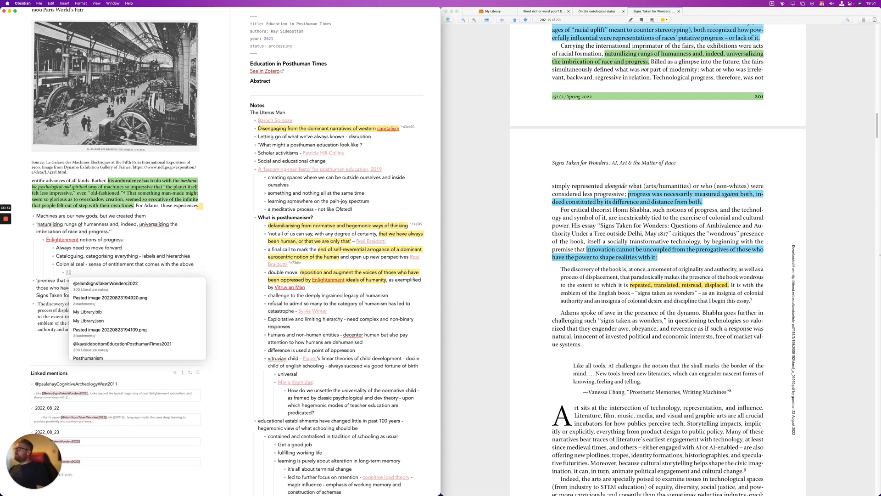
Try the link terms "taxonomy" and "taxonomies" in the nested bullet, and remove the whole link including its brackets
text(taxonom)
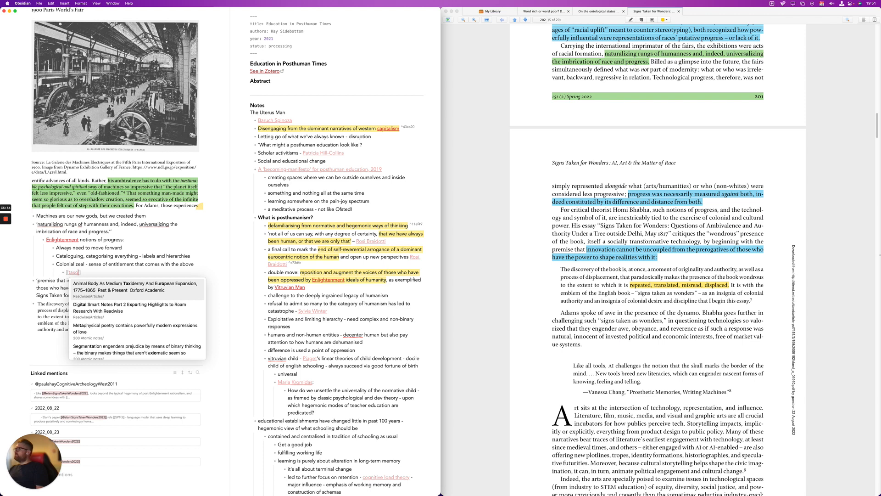
text(y)
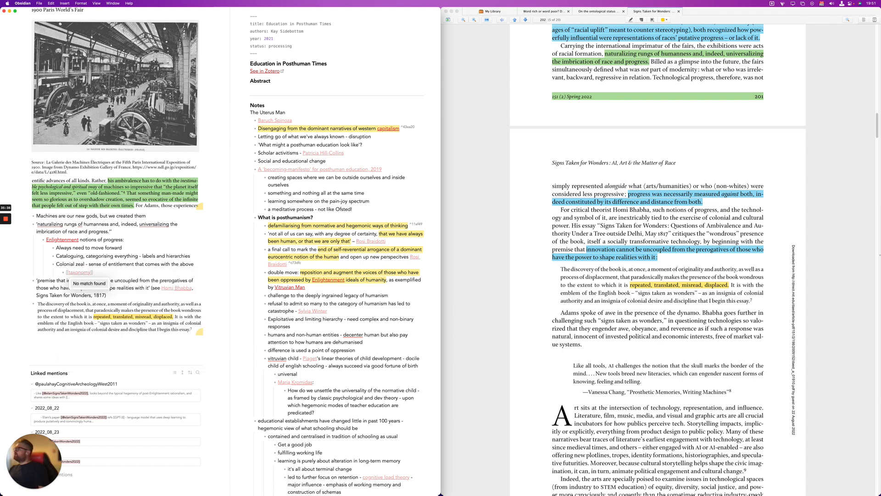
key(BackSpace)
text(ies)
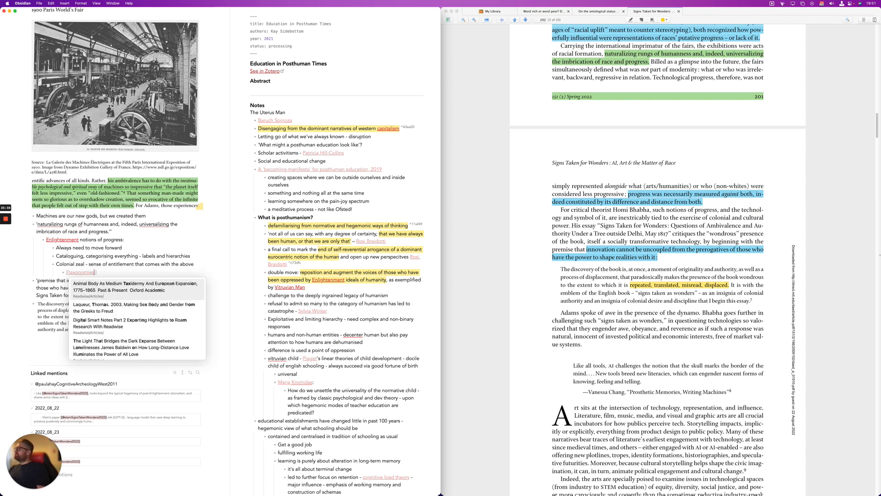
key(BackSpace)
key(BackSpace)
key(BackSpace)
key(BackSpace)
key(BackSpace)
key(BackSpace)
key(BackSpace)
key(BackSpace)
key(BackSpace)
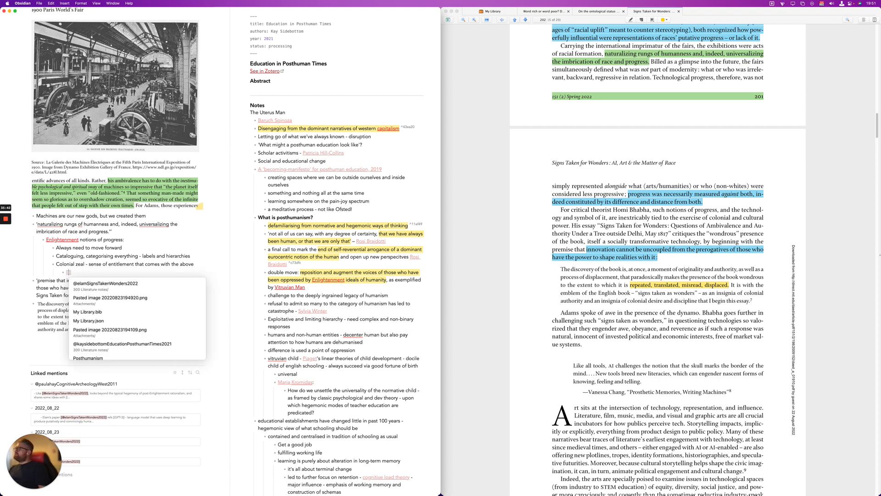
key(BackSpace)
key(BackSpace)
key(BackSpace)
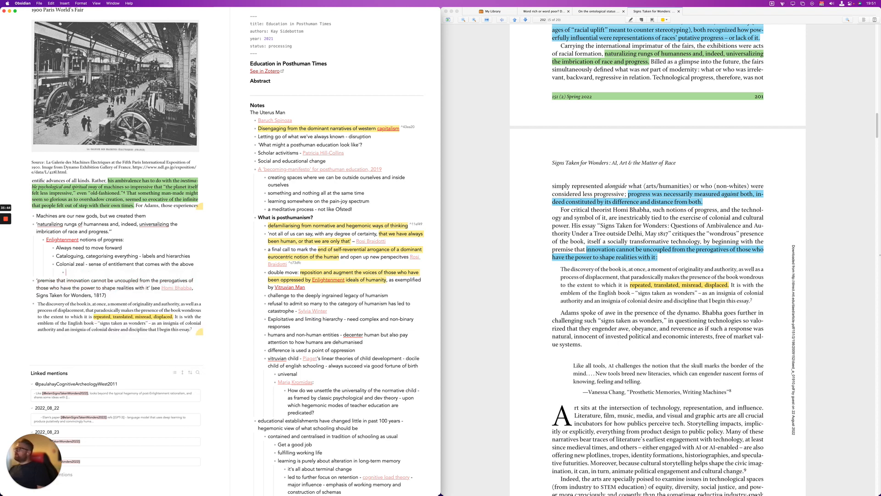
Search all notes in the vault for "categories"
key(super+f)
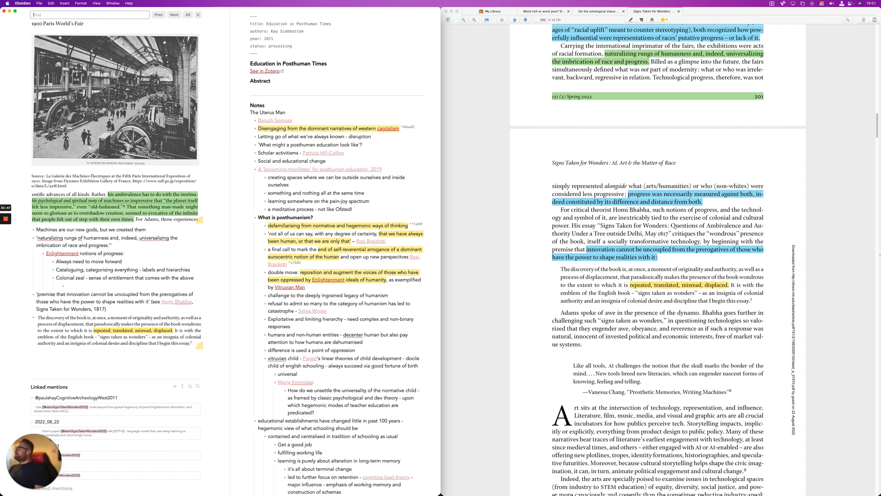
key(Escape)
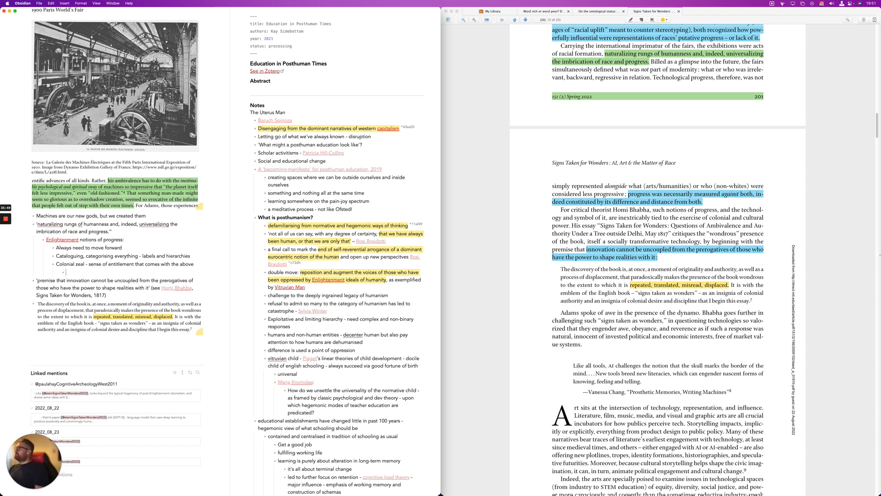
key(super+shift+f)
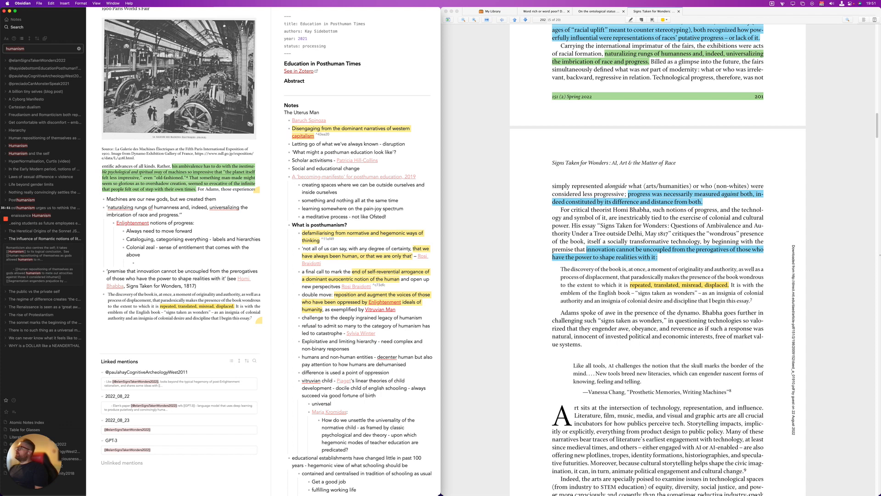
text(catefor)
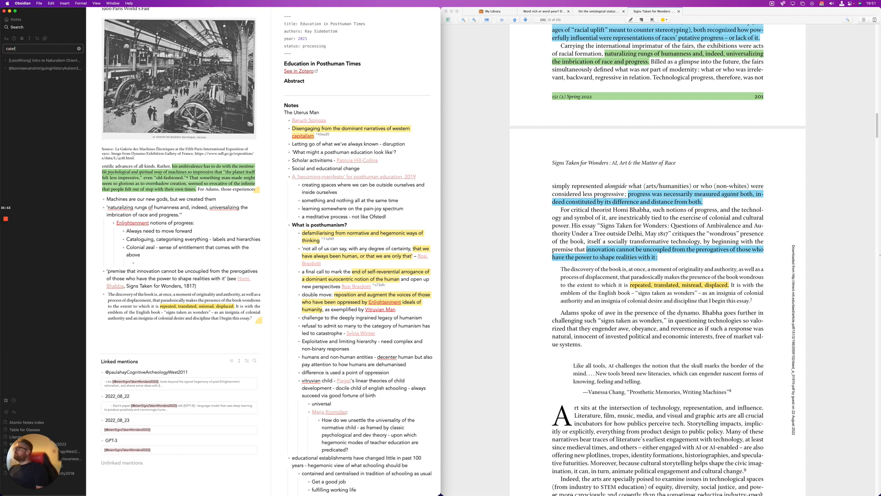
key(BackSpace)
key(BackSpace)
text(gg)
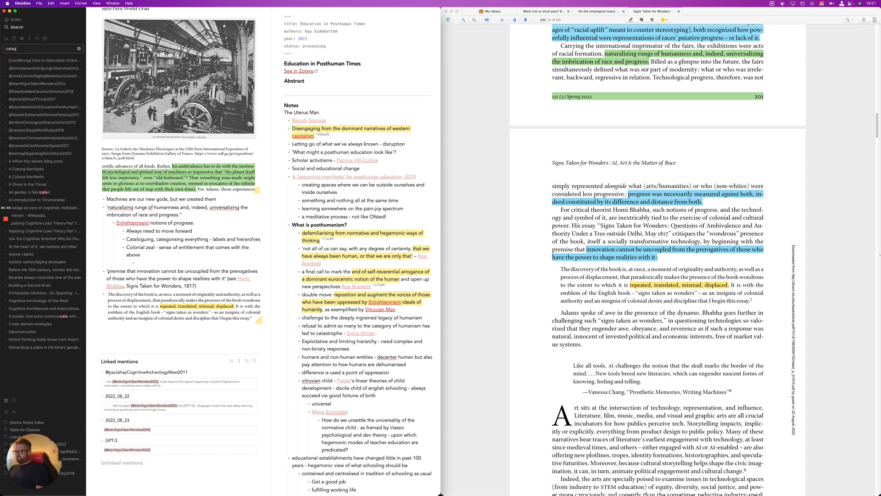
text(ories)
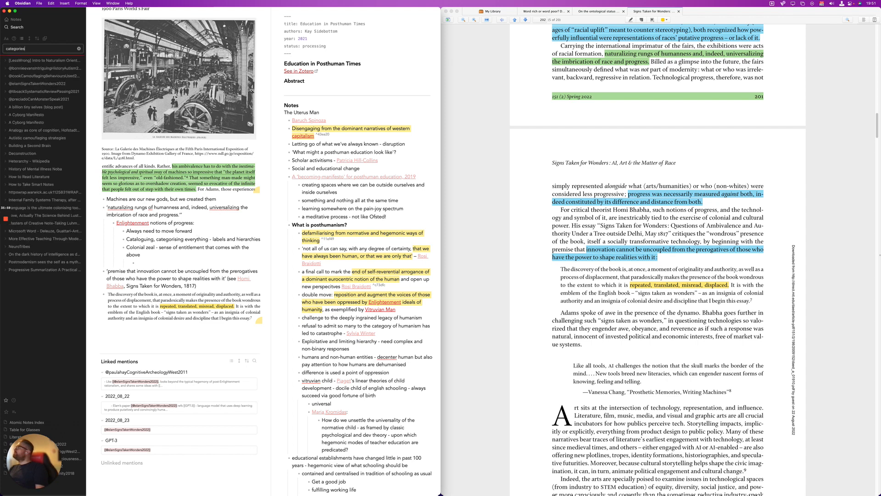
Expand the context of the "categories" results, examine the excerpts for a relevant note to link, and clear the search
click(28, 39)
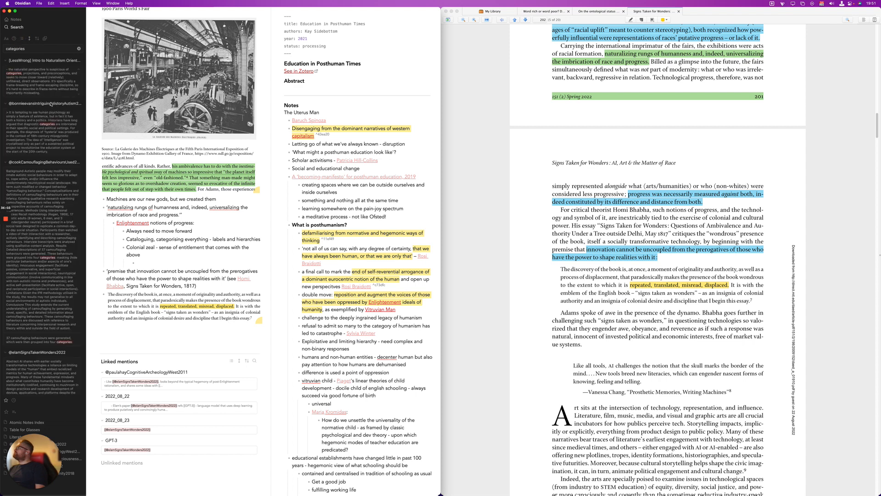
scroll(57, 200, down, 10)
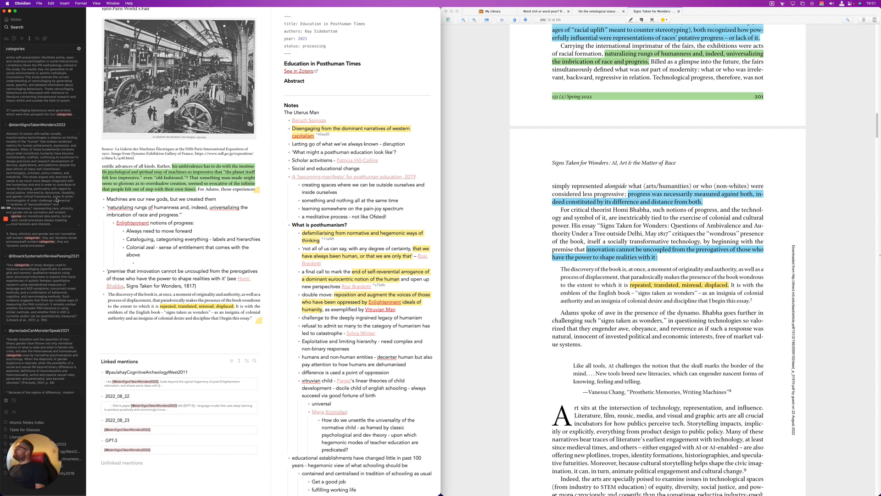
scroll(57, 199, down, 10)
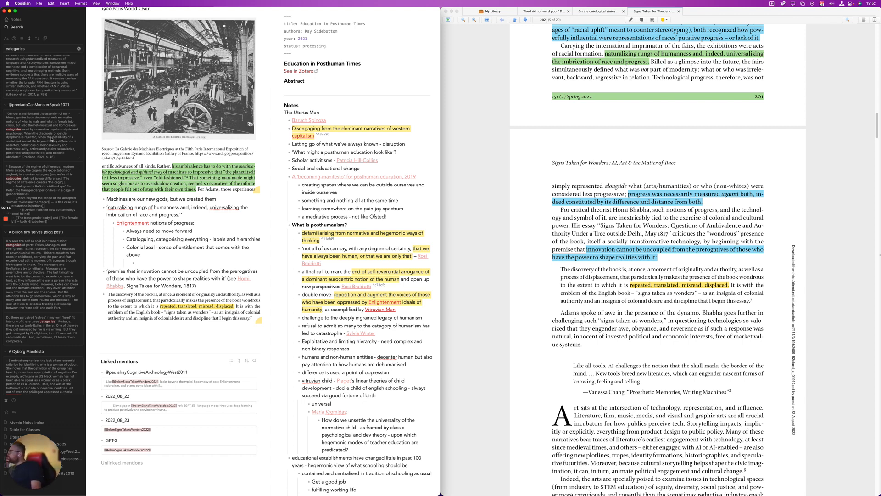
scroll(32, 265, down, 10)
scroll(32, 264, down, 2)
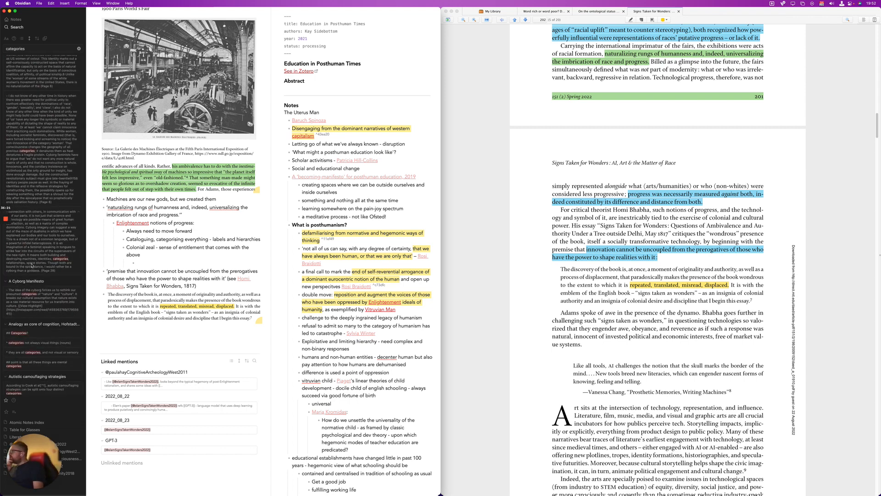
scroll(32, 265, down, 3)
scroll(31, 265, down, 15)
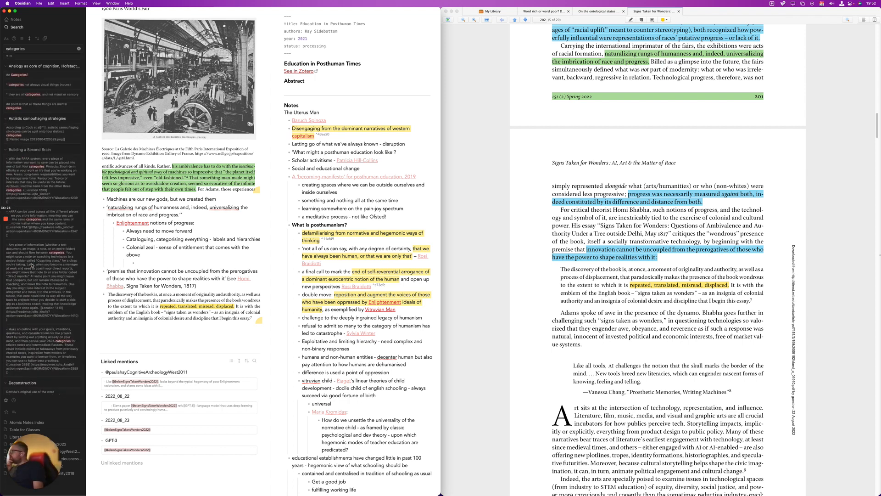
click(78, 48)
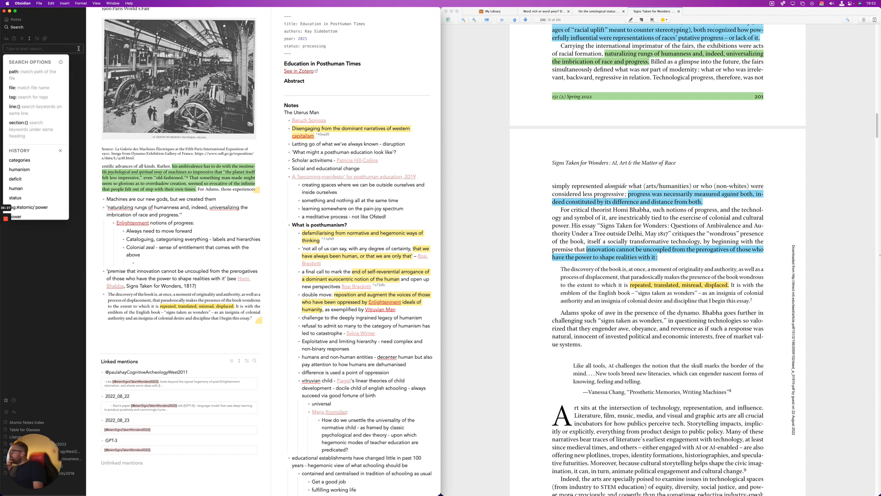
click(72, 295)
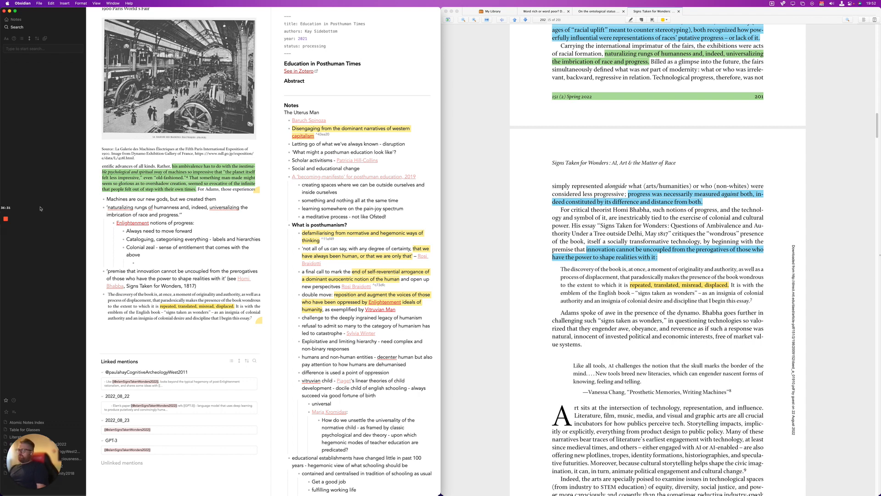
key(super+backslash)
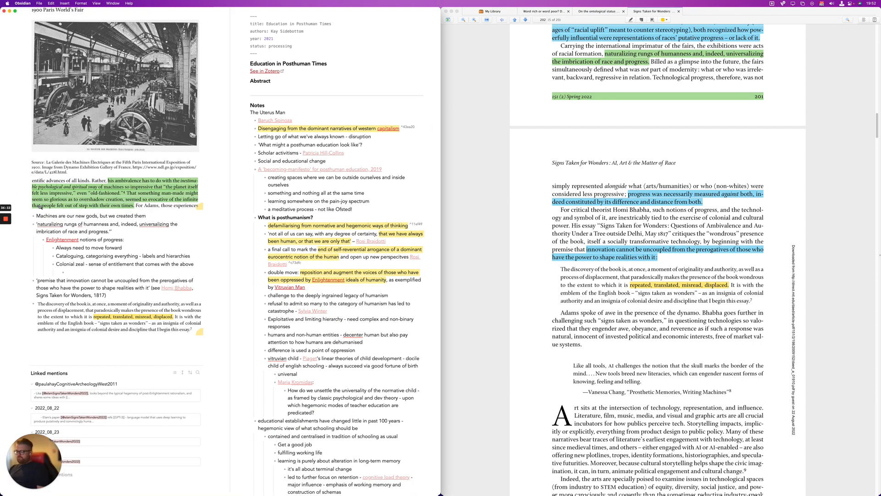
key(super+o)
text(prec)
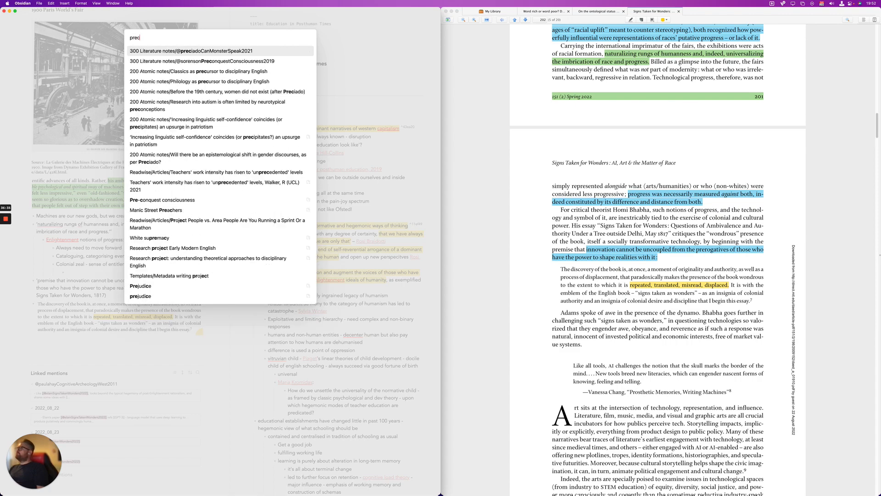
text(iado)
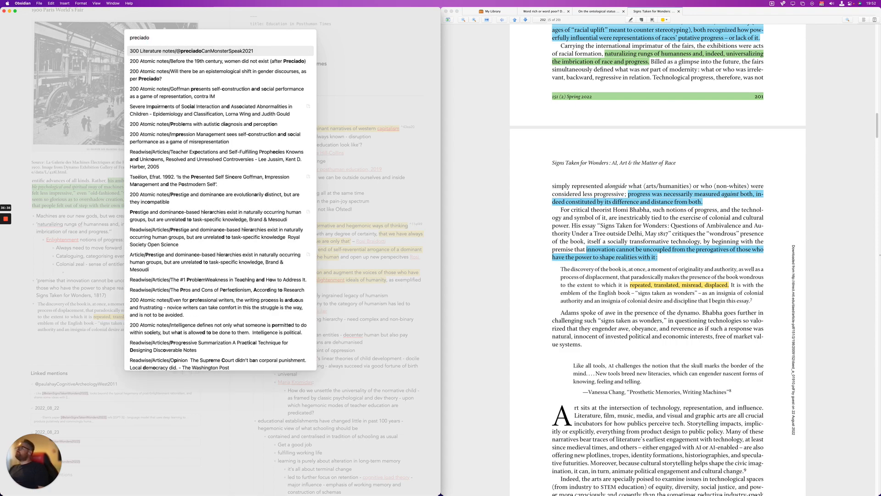
key(super+Return)
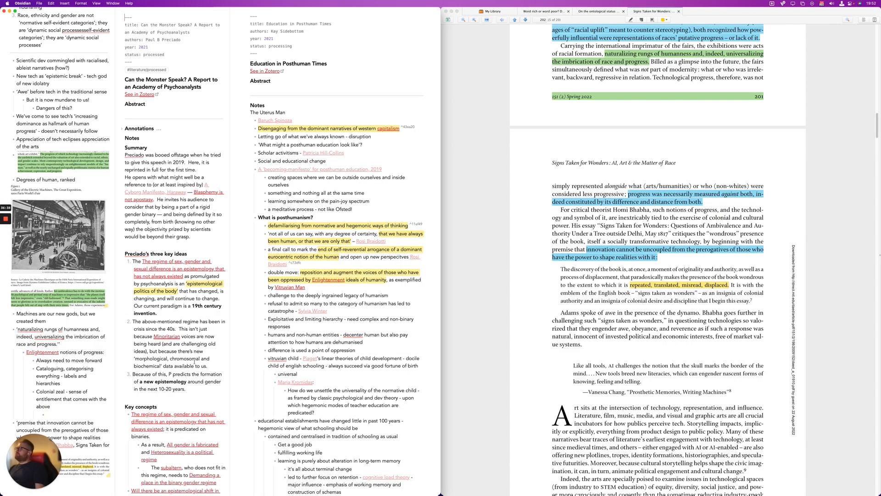
Examine the preview of the linked note on the regime of sex, gender and sexual difference, from its definition down to its references
scroll(204, 331, down, 4)
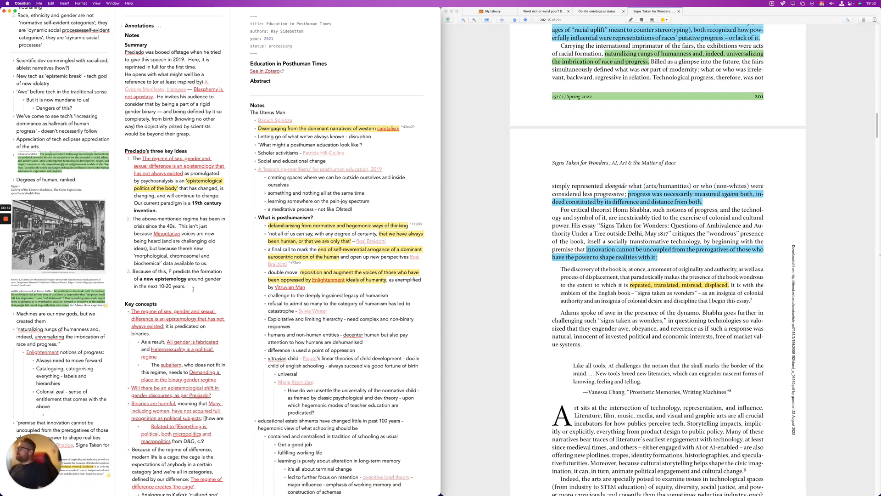
mouse_move(172, 173)
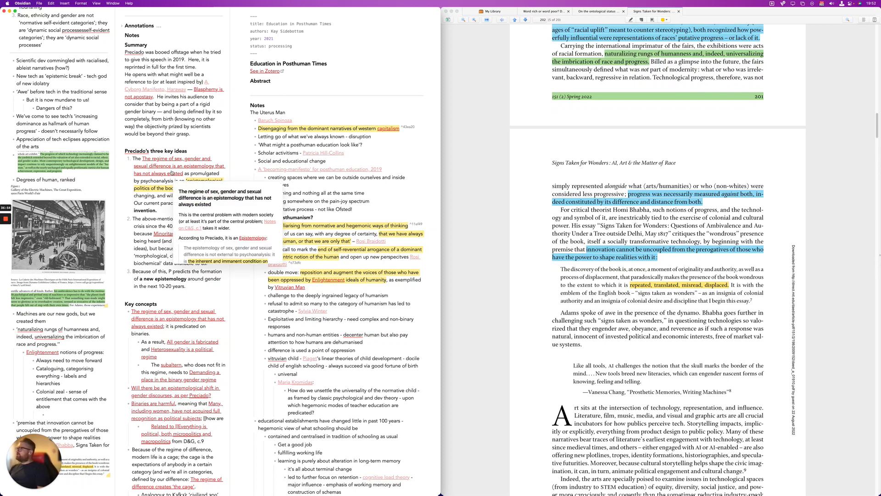
scroll(208, 244, down, 3)
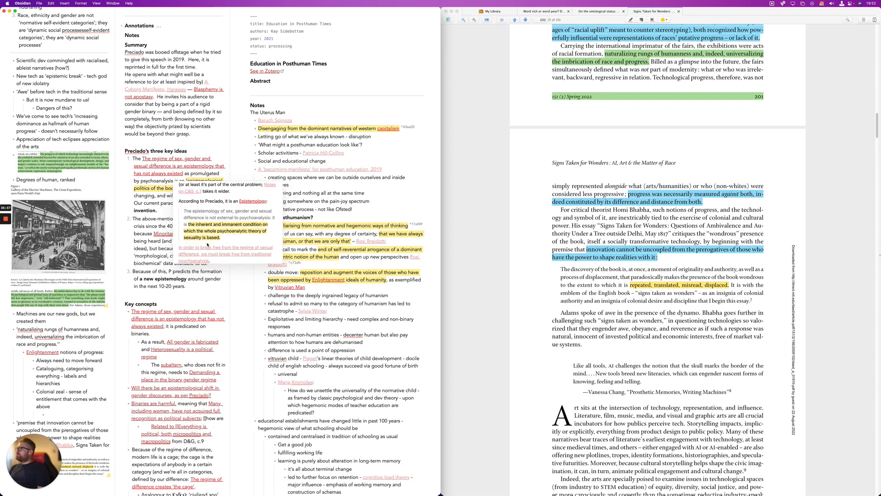
mouse_move(246, 202)
scroll(244, 243, down, 2)
mouse_move(244, 243)
scroll(244, 243, down, 3)
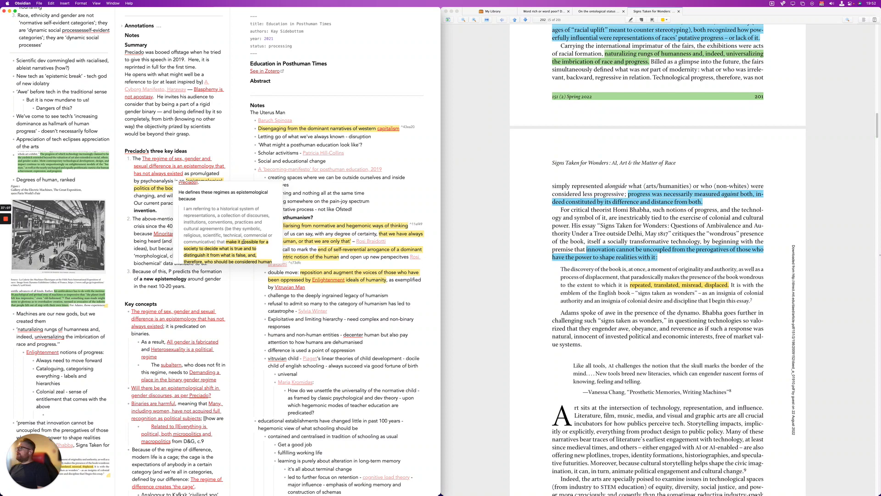
scroll(244, 241, down, 4)
scroll(245, 244, down, 2)
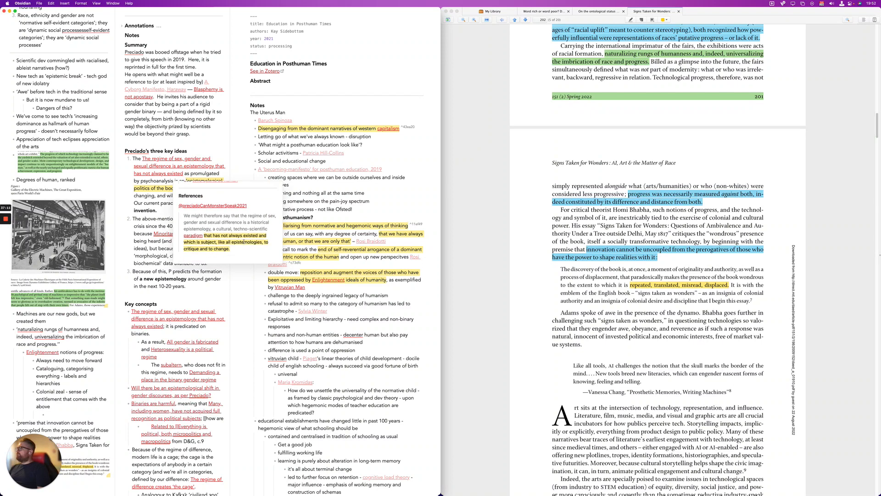
click(190, 297)
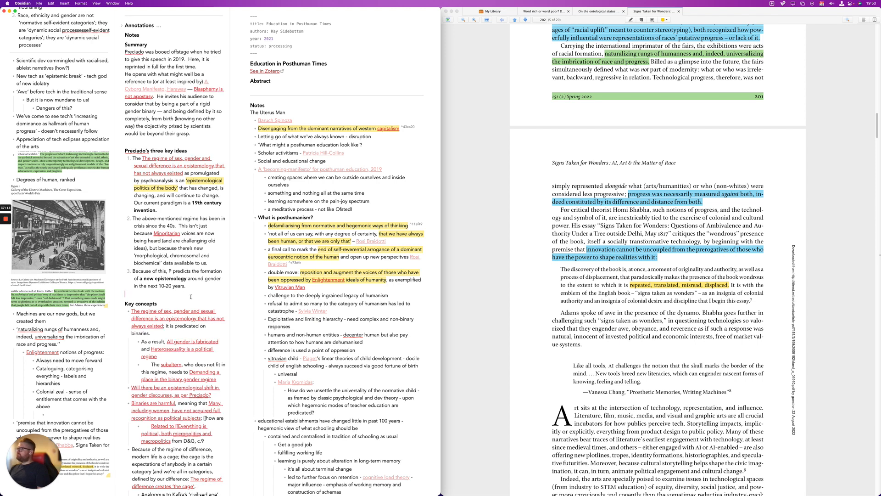
Look through the "Can the Monster Speak?" note and its linked mentions for an atomic note about categorising and hierarchies
scroll(192, 289, up, 5)
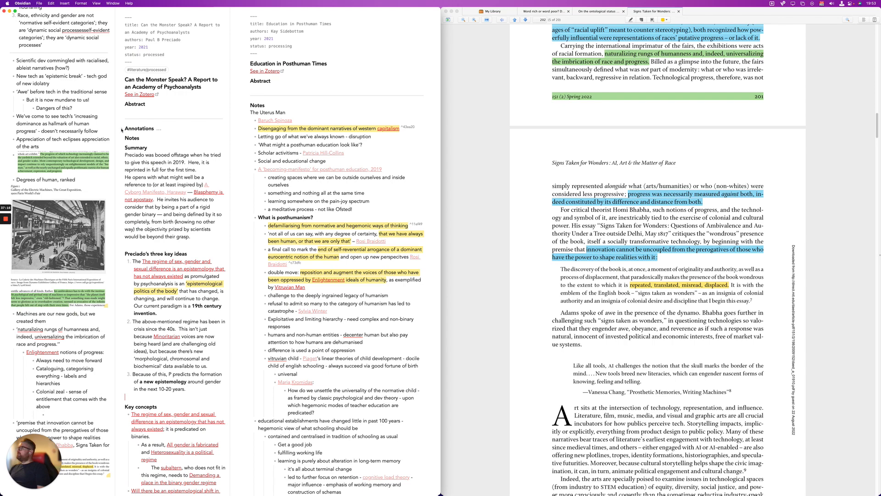
scroll(193, 237, down, 10)
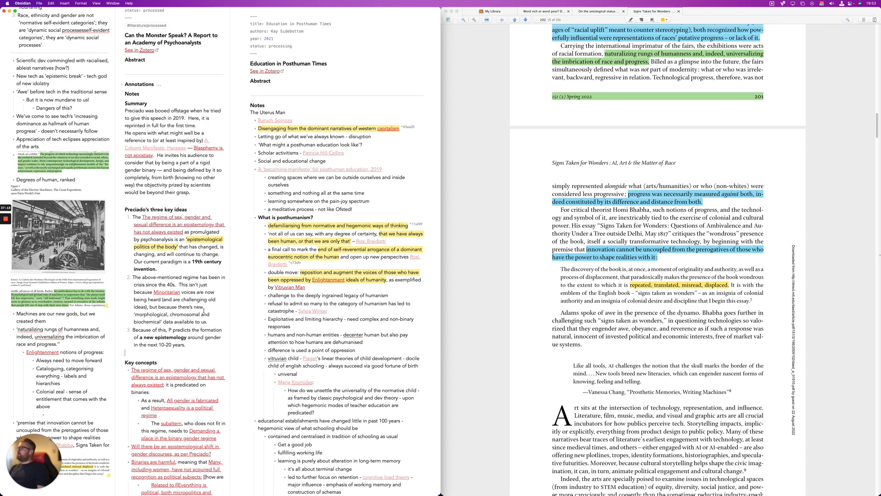
scroll(203, 311, down, 5)
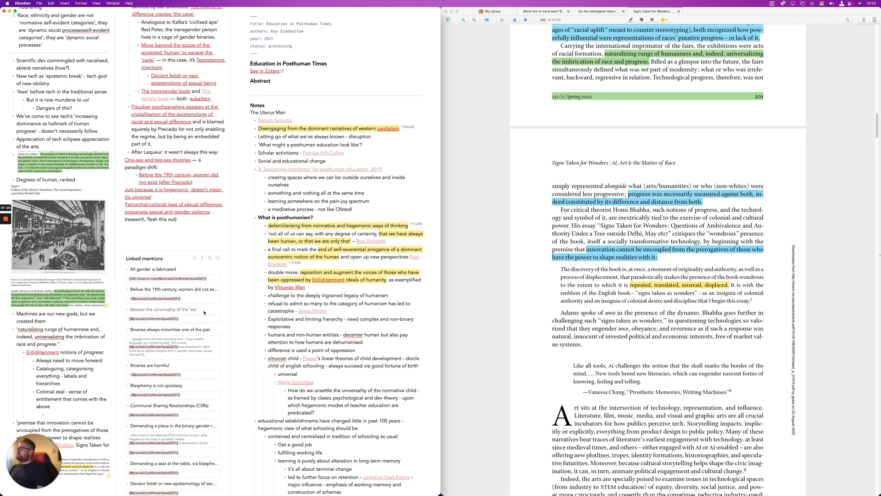
scroll(202, 312, down, 10)
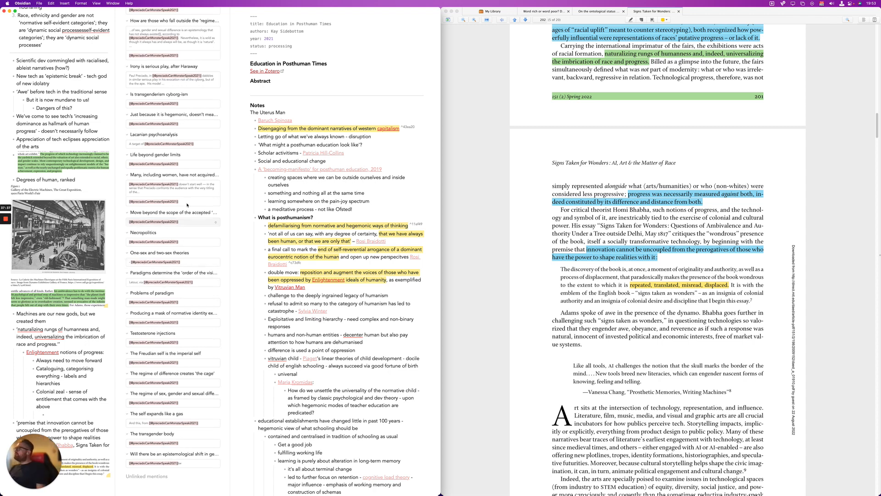
scroll(185, 167, up, 5)
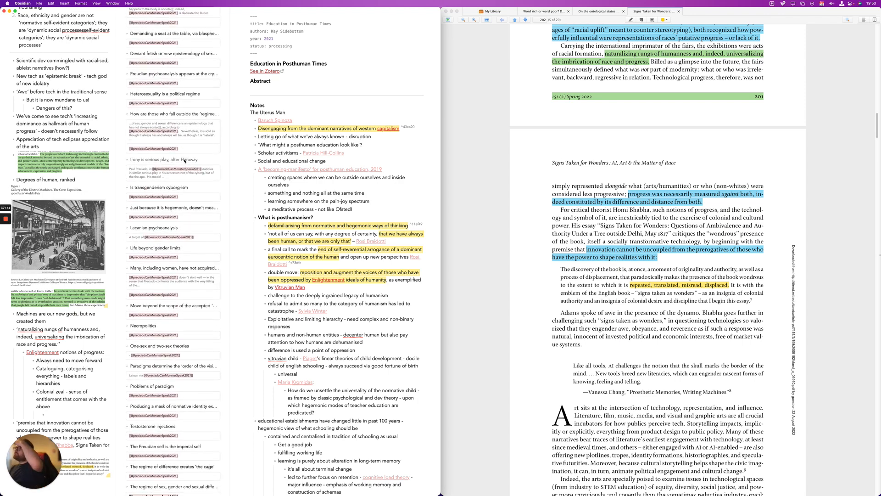
scroll(184, 160, up, 15)
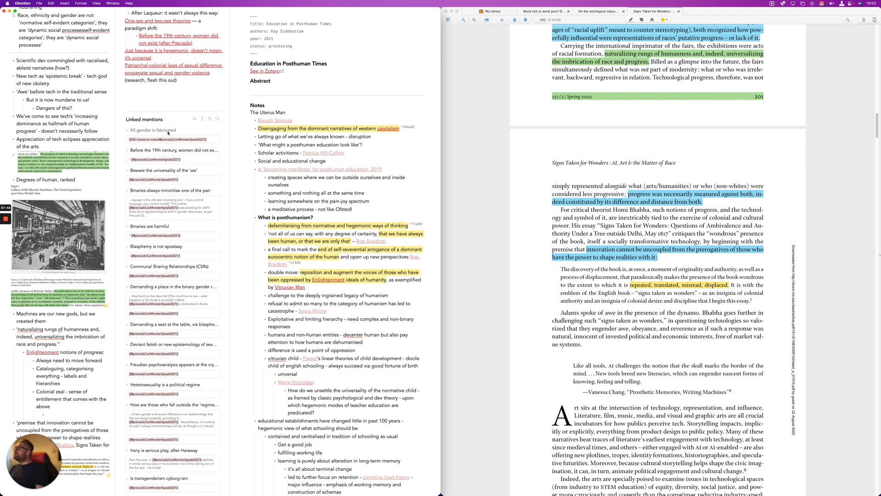
Open the linked mention "Binaries always minoritise one of the pair" in its own pane and widen the narrow note panes
click(168, 192)
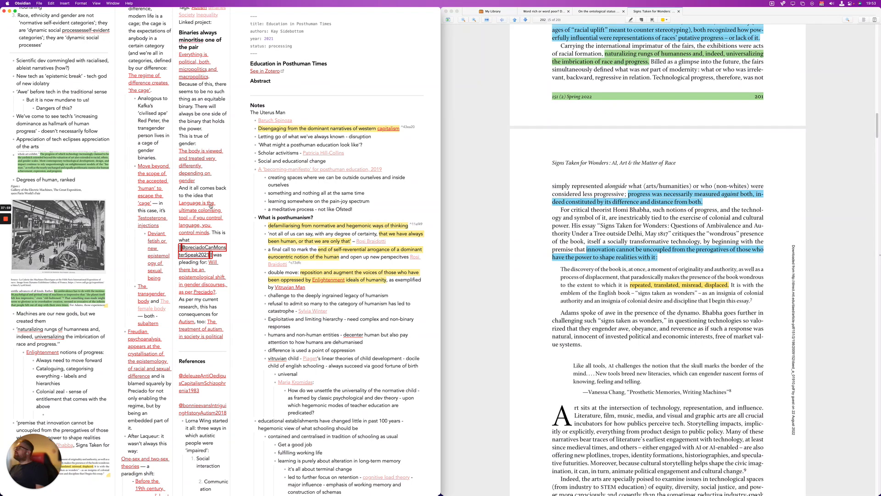
drag(231, 189, 276, 200)
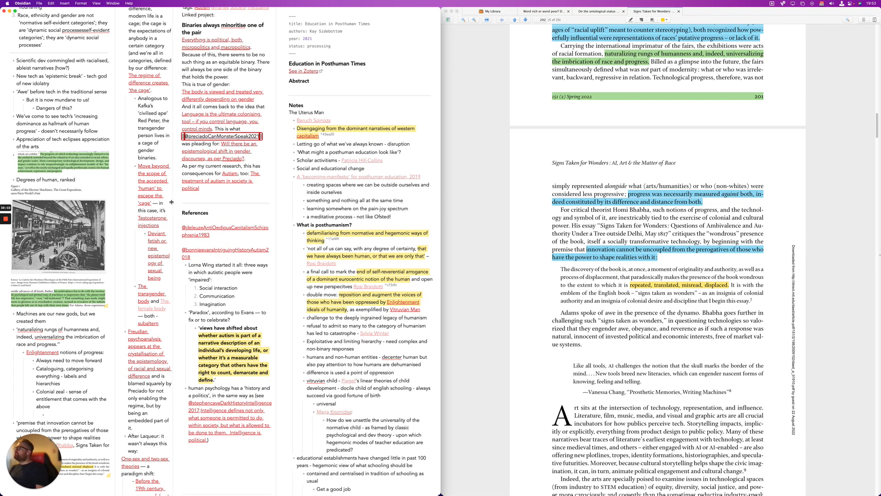
drag(172, 201, 200, 211)
From the "Binaries always minoritise one of the pair" note, open the linked note "Language is the ultimate colonising tool"
scroll(245, 235, up, 1)
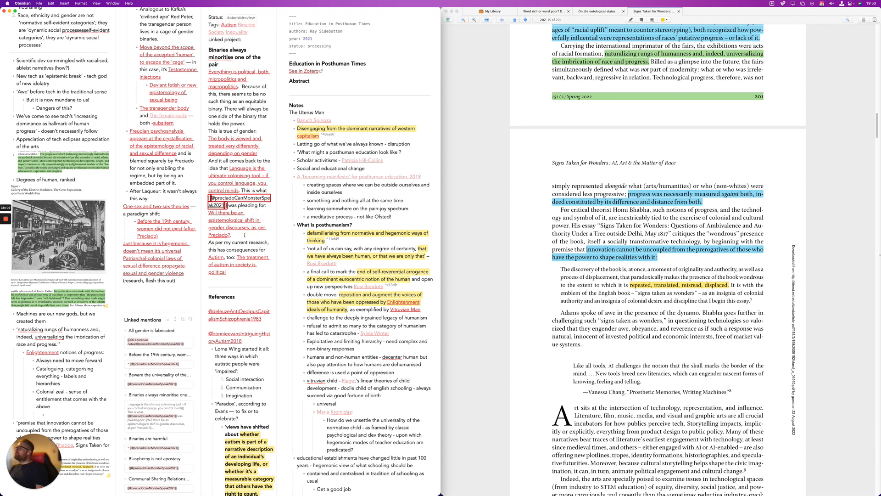
click(235, 103)
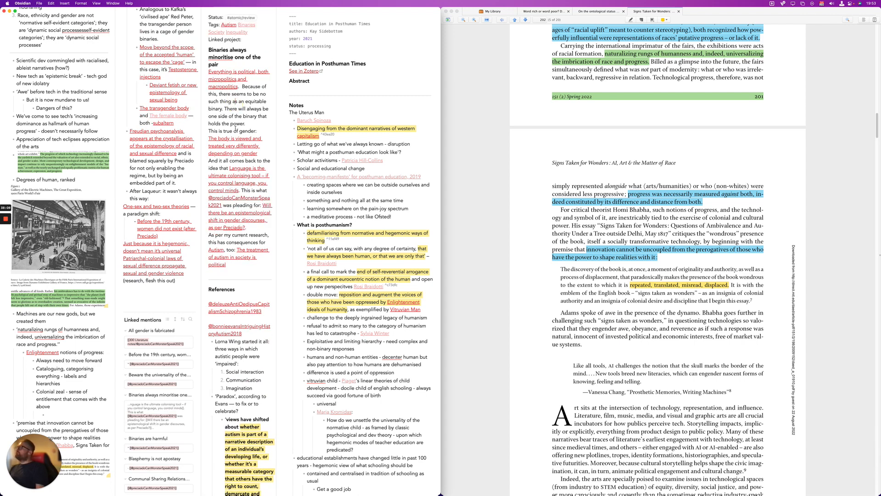
click(236, 184)
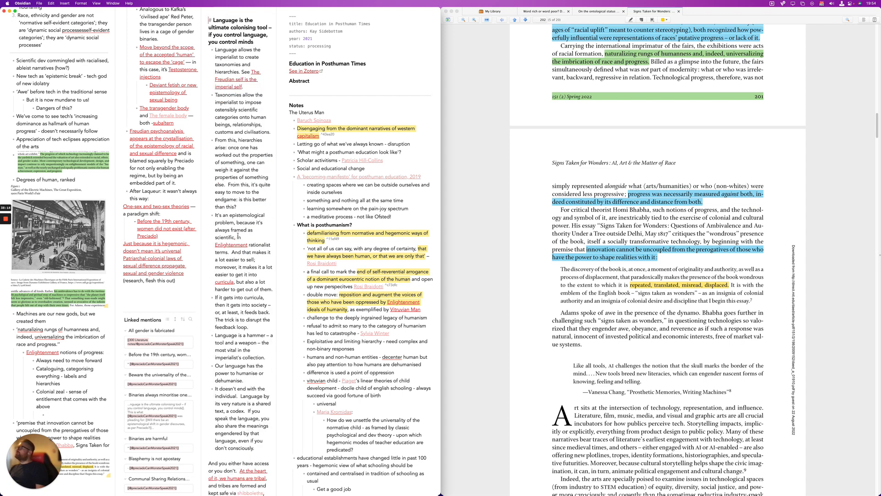
Follow the links to "The Freudian self is the imperial self" and "It is impossible to discuss the self without discussing society", and read both notes
click(235, 80)
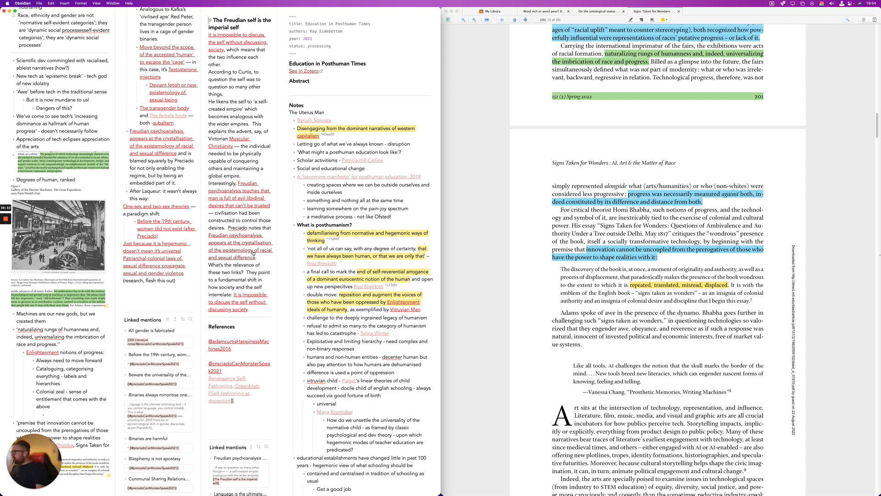
click(248, 295)
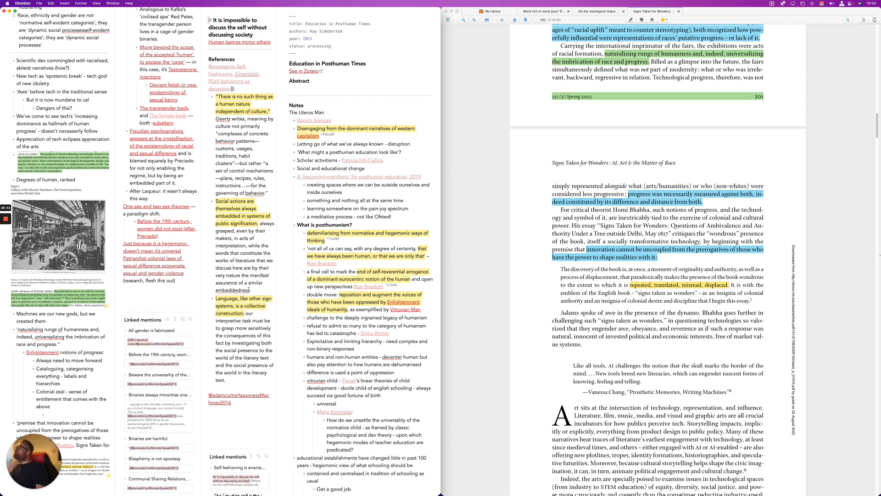
scroll(248, 290, up, 1)
Delete the blank line above the note's heading and go back to the note "Language is the ultimate colonising tool"
key(Up)
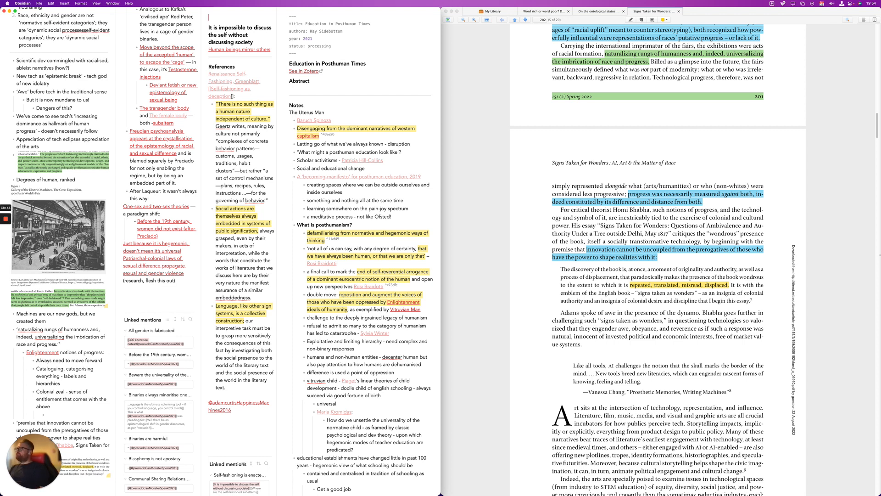
key(Delete)
key(super+alt+Left)
key(super+alt+Left)
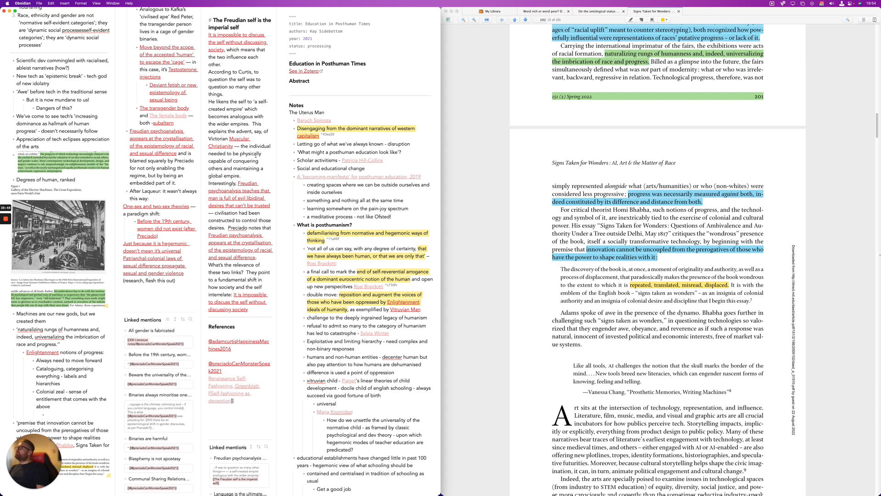
key(super+alt+Left)
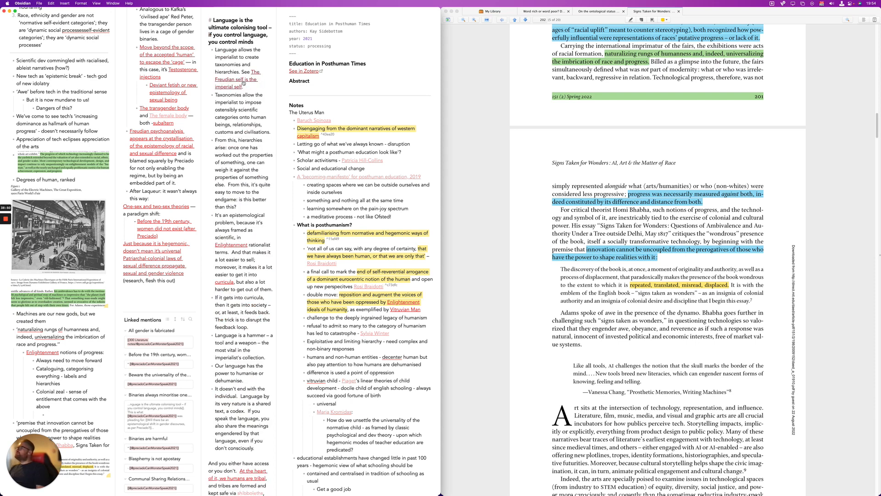
click(229, 104)
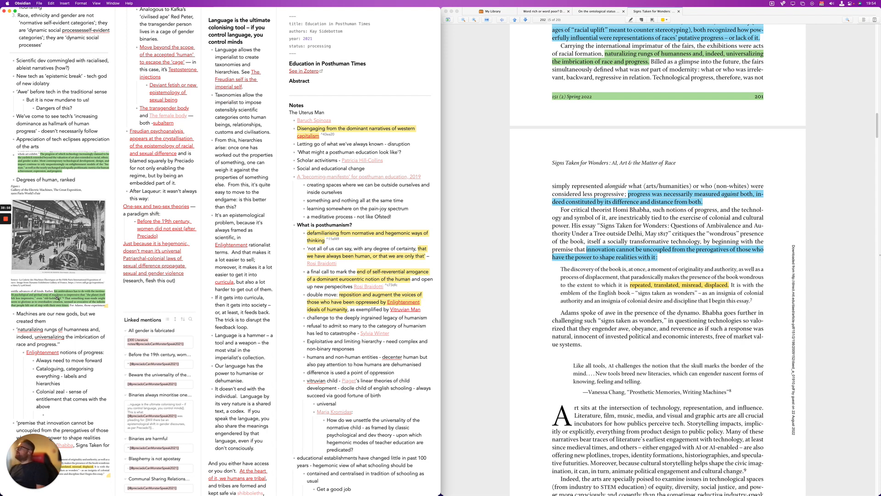
In the empty bullet under "Colonial zeal", insert a link to "Language is the ultimate colonising tool – if you control language, you control minds"
scroll(57, 298, down, 5)
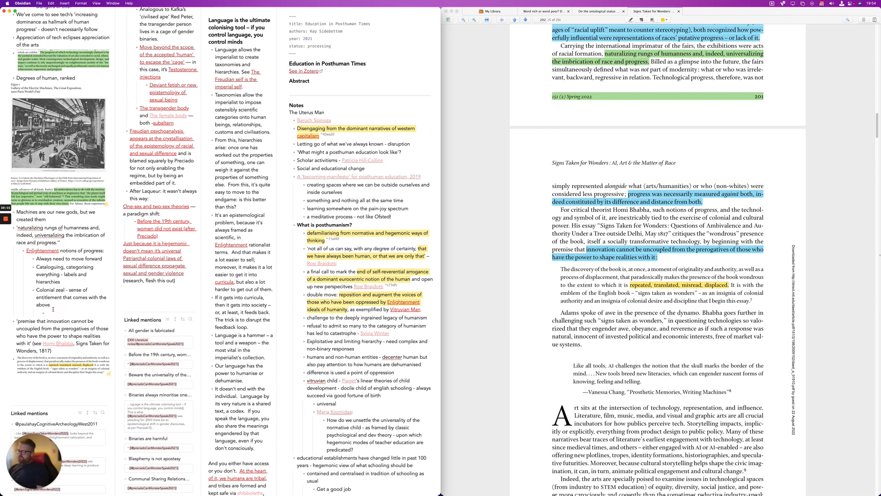
click(53, 309)
text([[L)
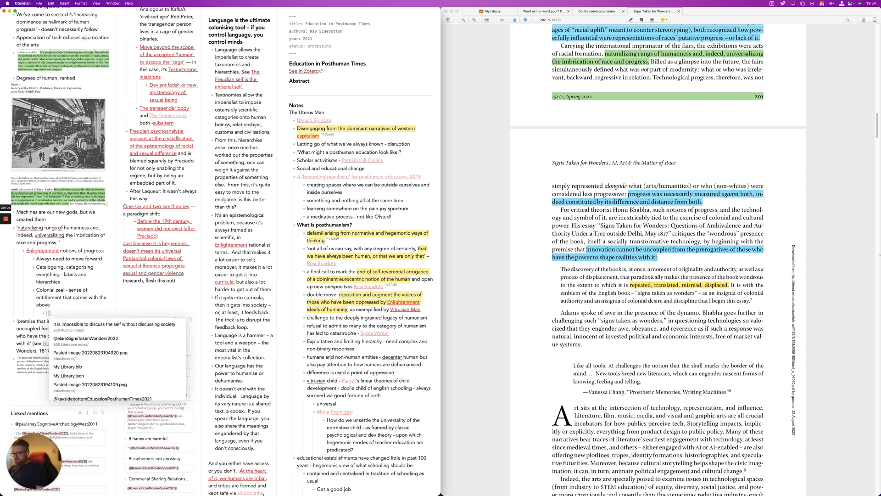
text(anguage)
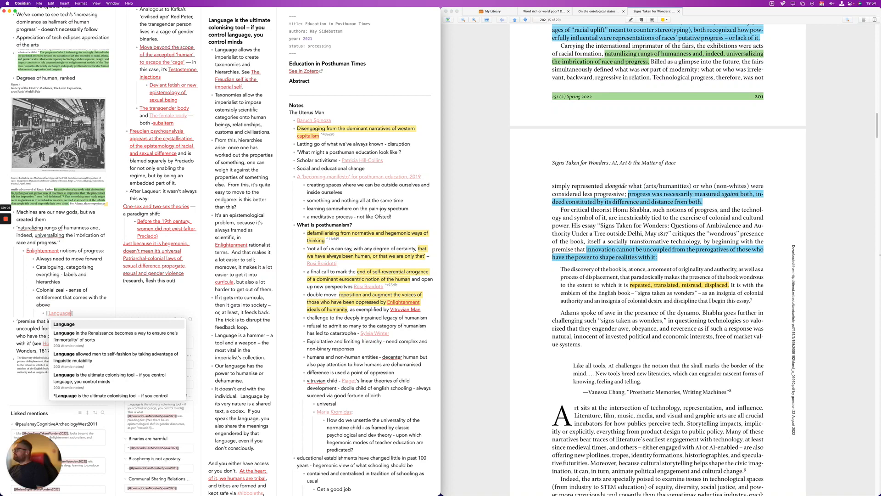
key(Down)
key(Down)
key(Down)
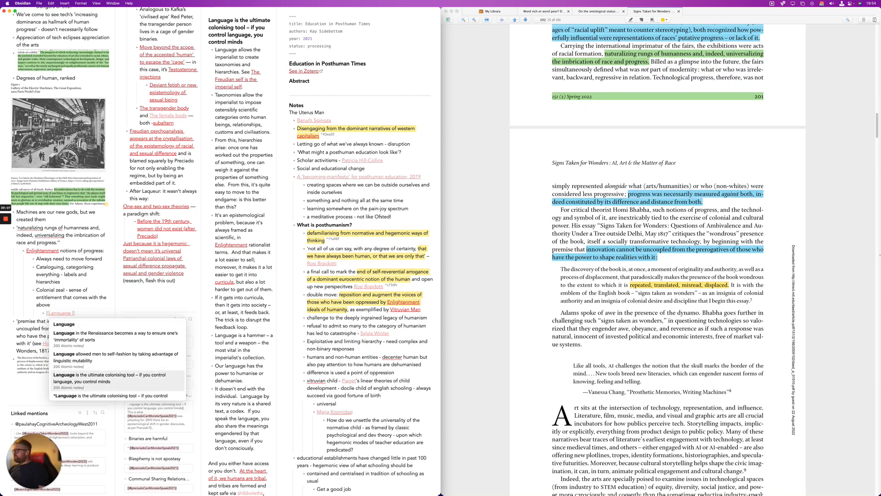
key(Return)
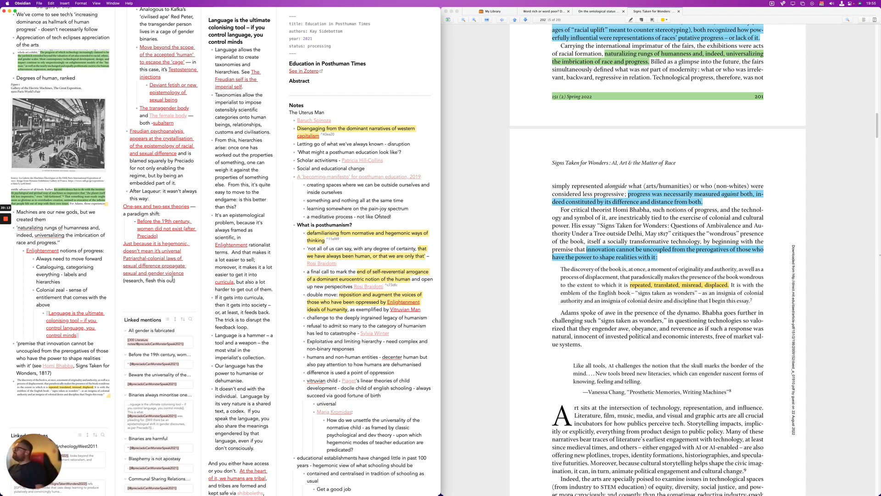
scroll(245, 200, down, 10)
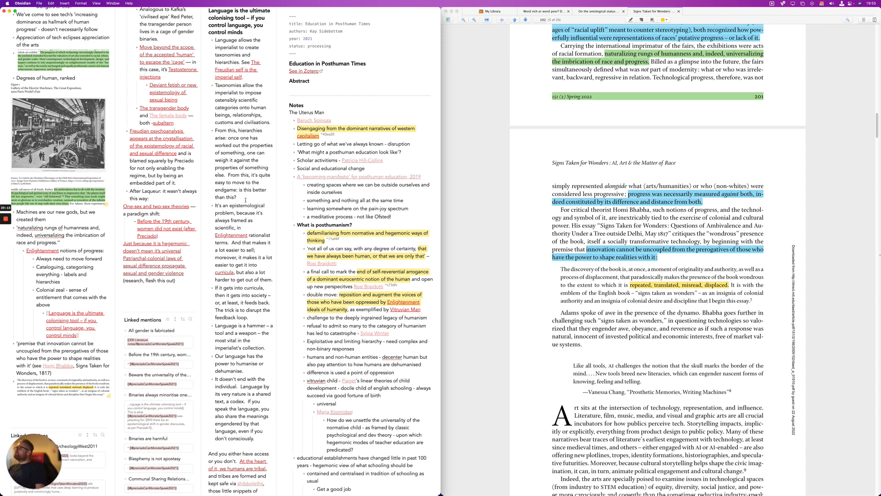
Try to re-enter the link to "Learning to Divide the World, Willinsky" under References in the colonising-language note
scroll(246, 200, down, 15)
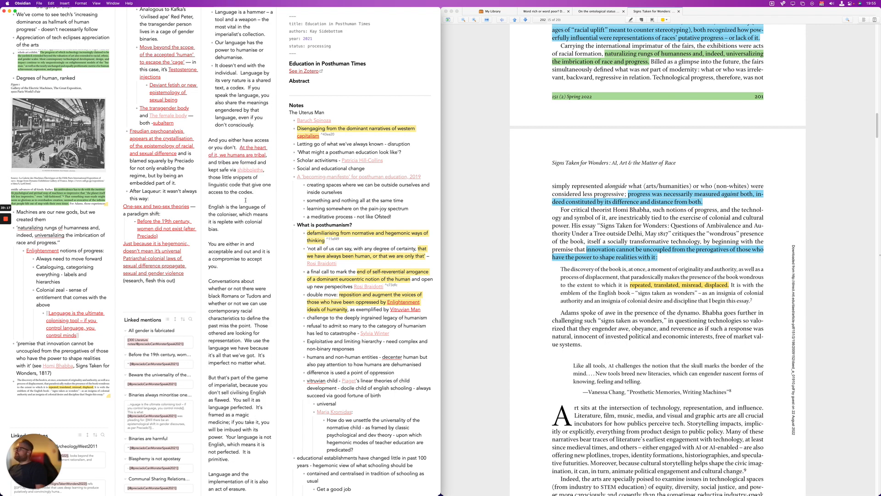
scroll(246, 199, down, 15)
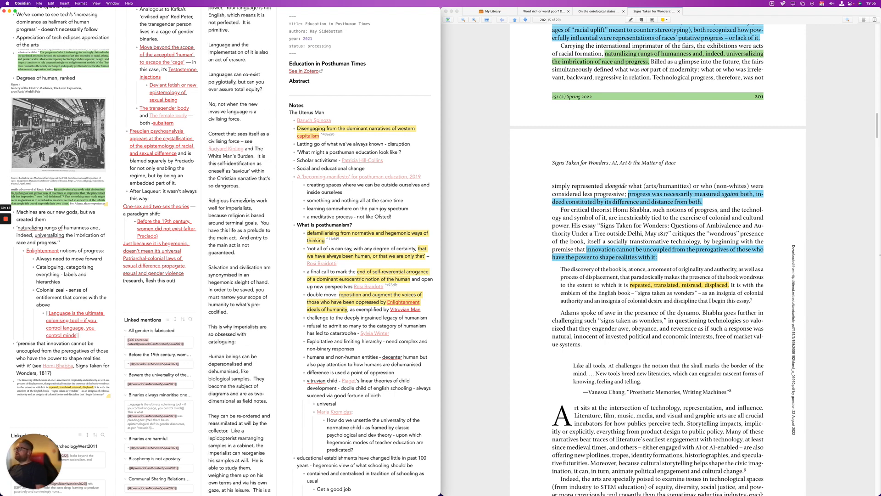
scroll(244, 204, down, 10)
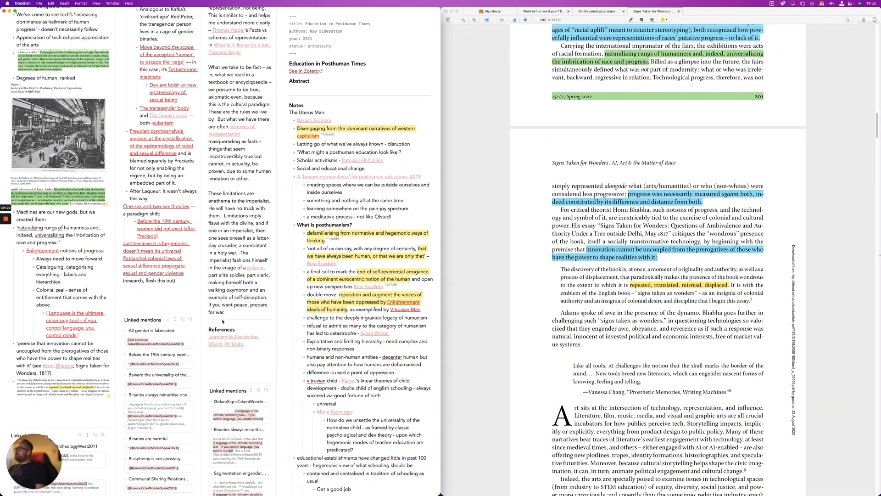
click(258, 345)
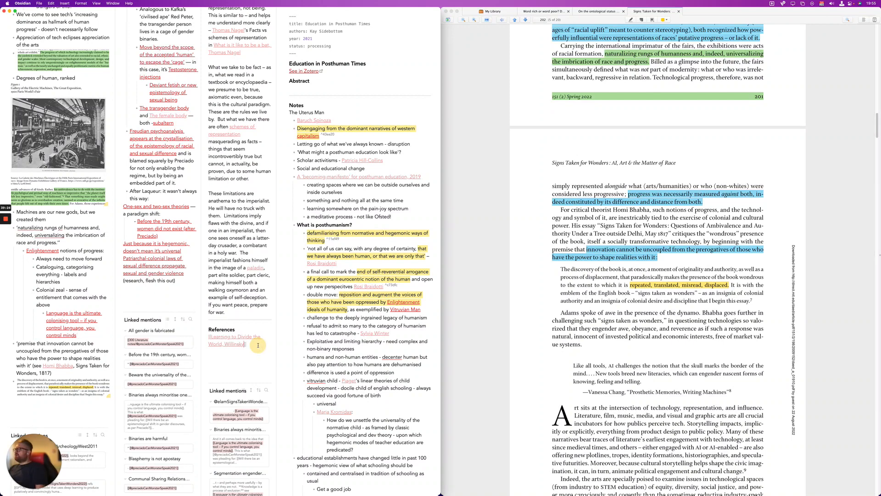
key(super+BackSpace)
text([[willin)
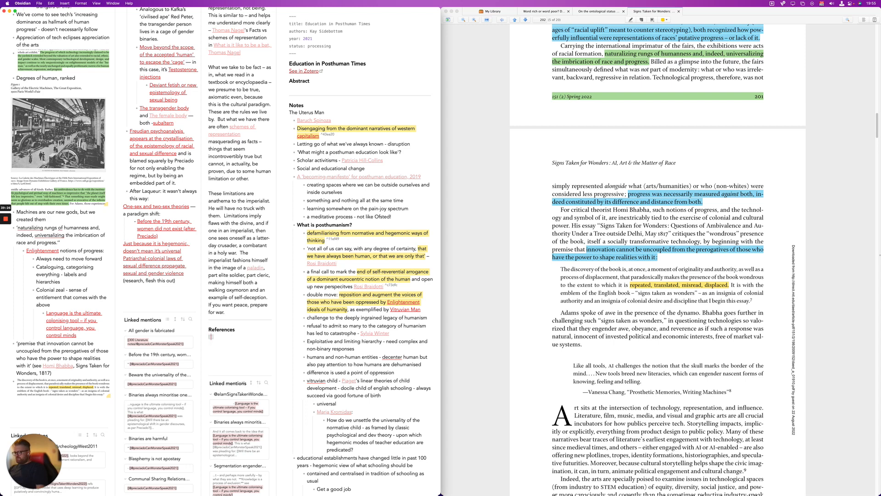
text(sky)
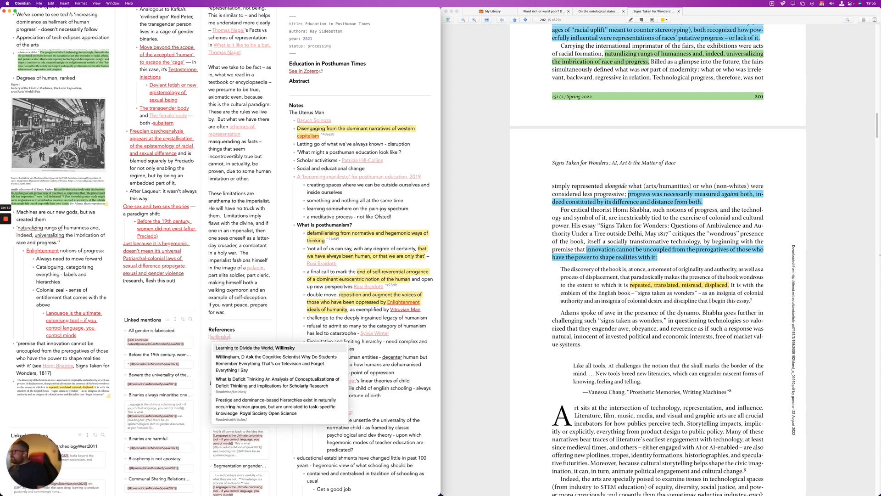
key(Return)
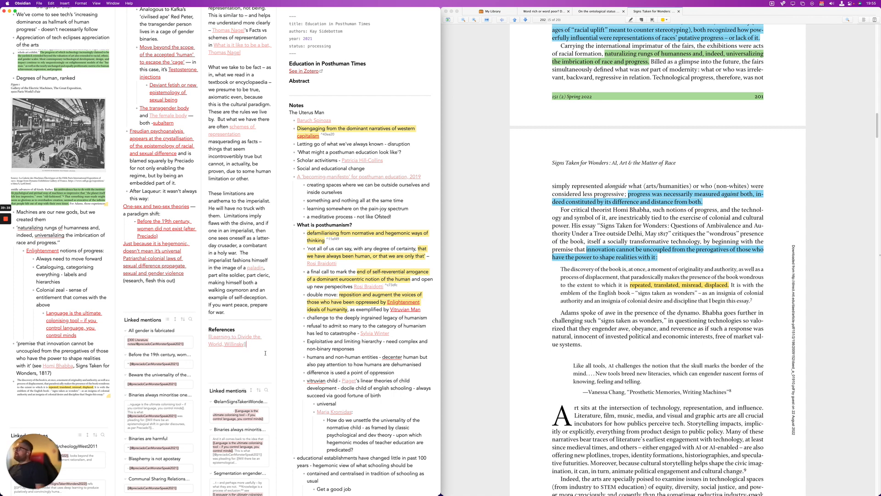
Open the literature note for the Zotero reference "Learning to divide the world" and set its status to reading
key(super+shift+e)
text(wi)
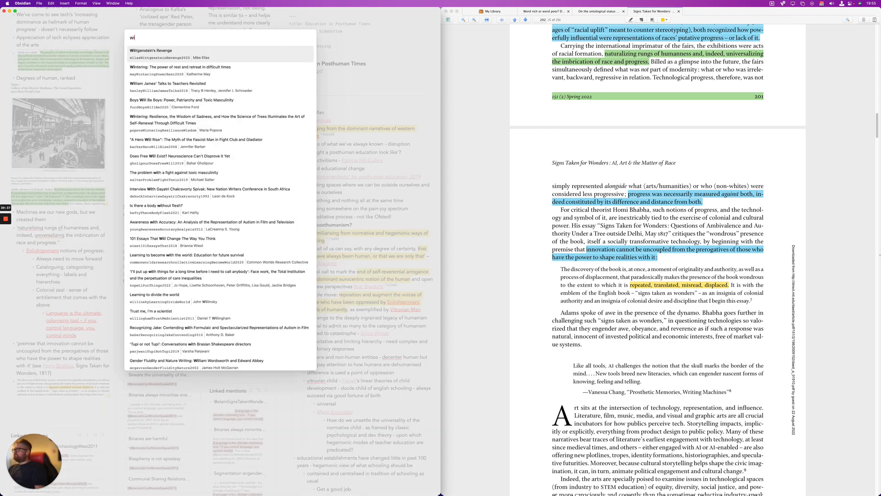
text(llins)
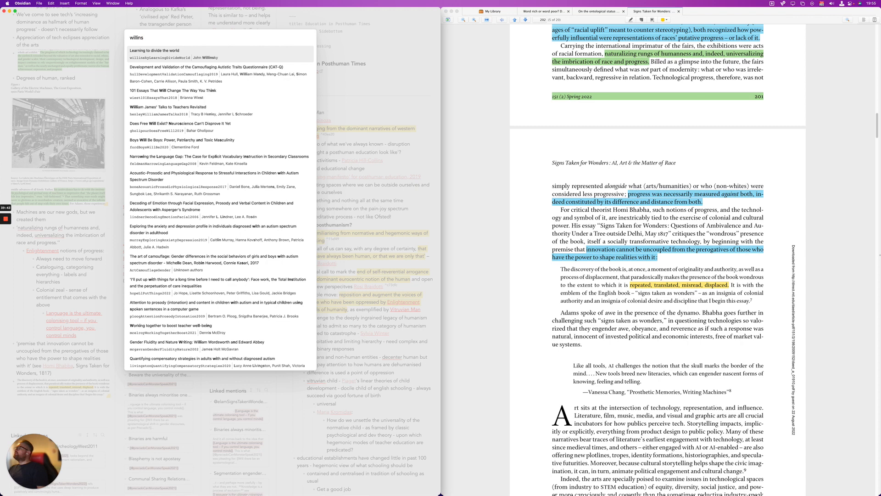
key(Return)
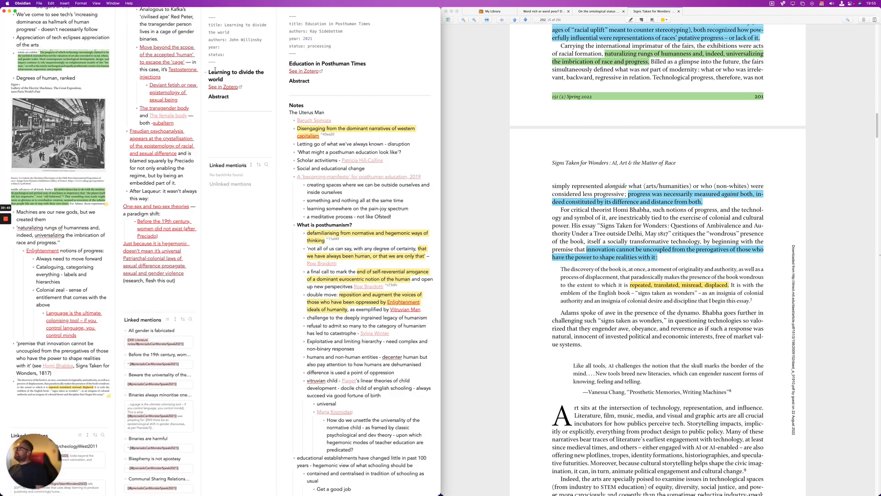
click(259, 53)
text(reading)
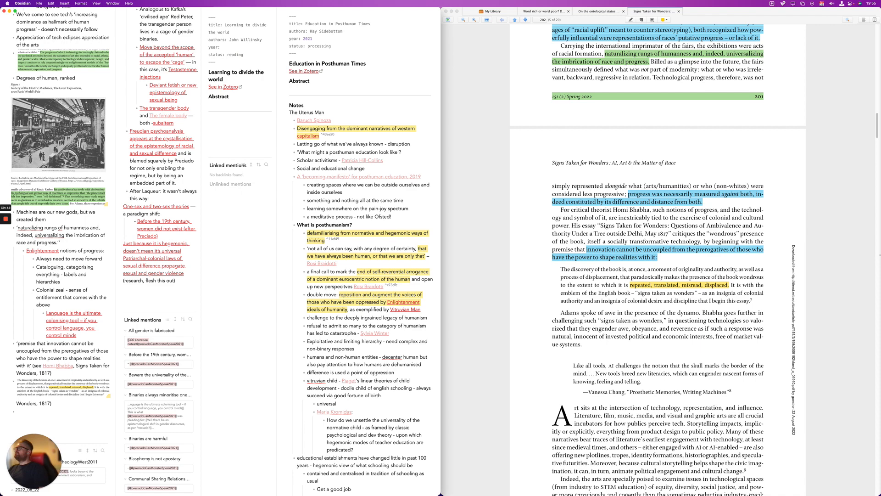
key(alt+super+Left)
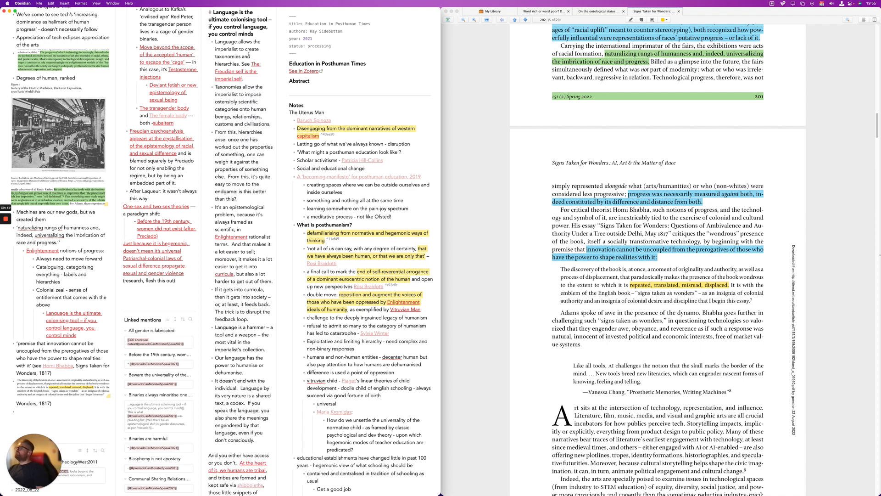
scroll(278, 233, down, 20)
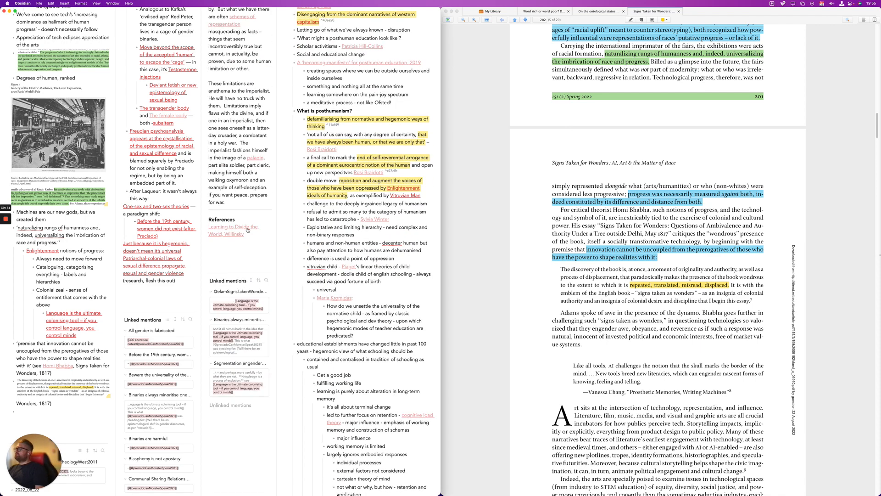
click(258, 237)
key(super+BackSpace)
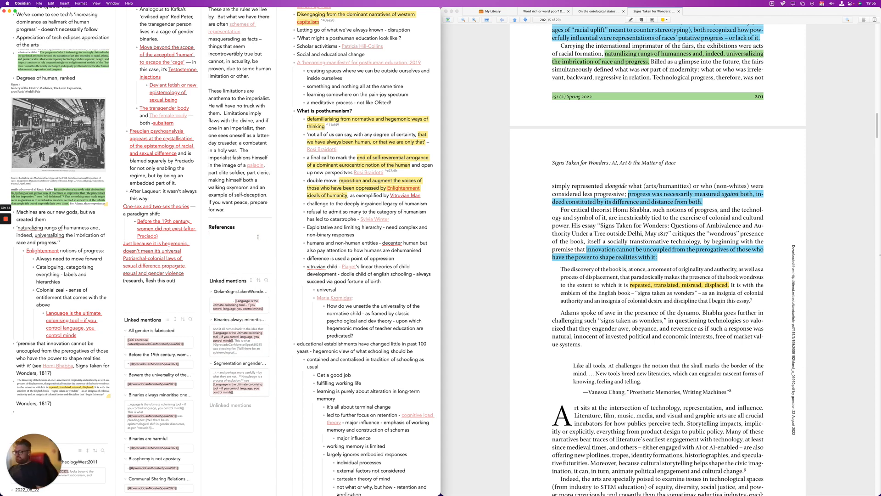
text([[will)
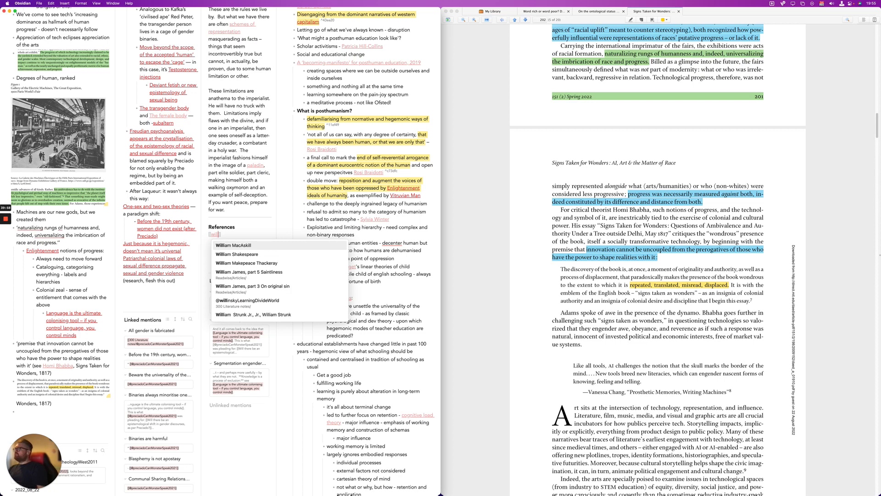
key(Down)
key(Down)
key(Down)
key(Down)
key(Down)
key(Return)
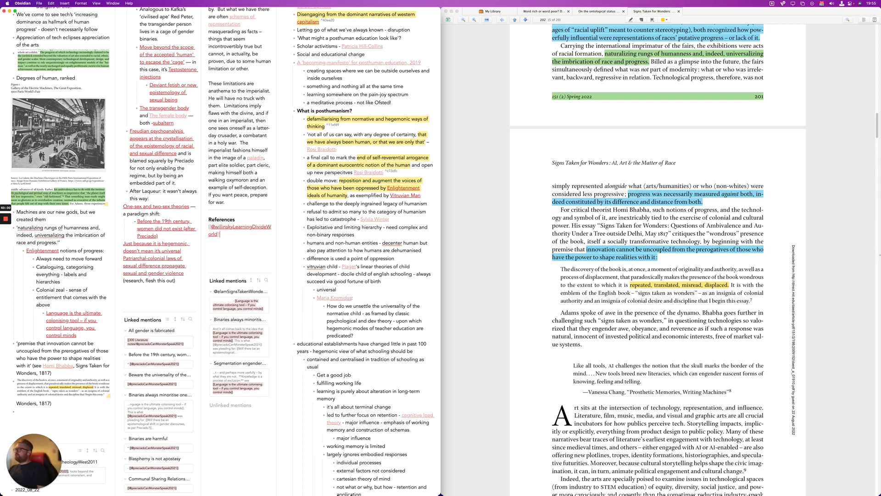
Review the body of the colonising-language note from its references back to the title
scroll(246, 131, up, 5)
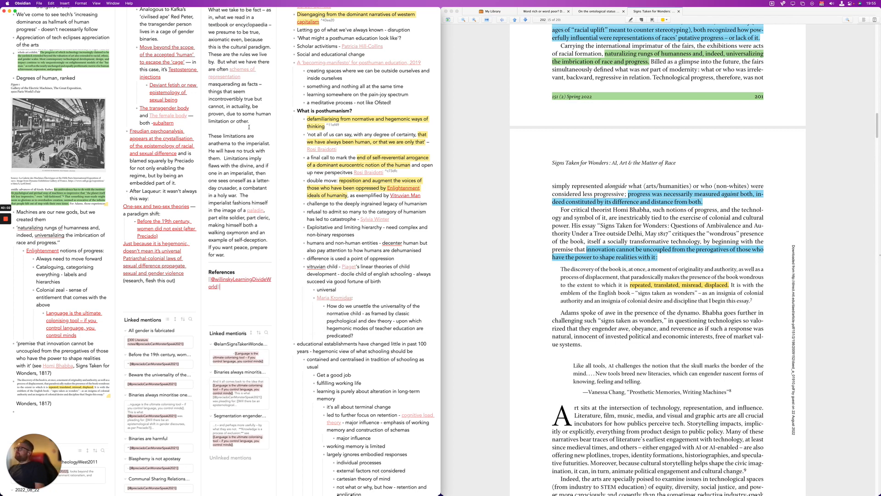
scroll(239, 134, up, 7)
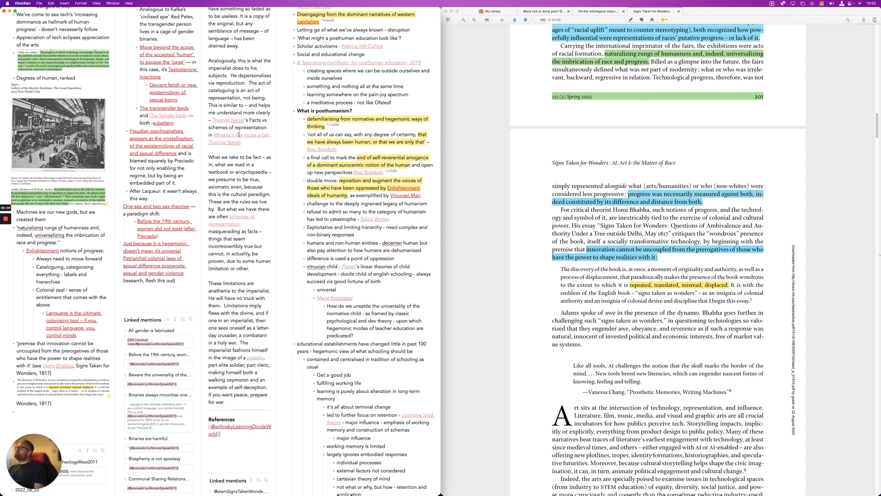
scroll(238, 134, up, 8)
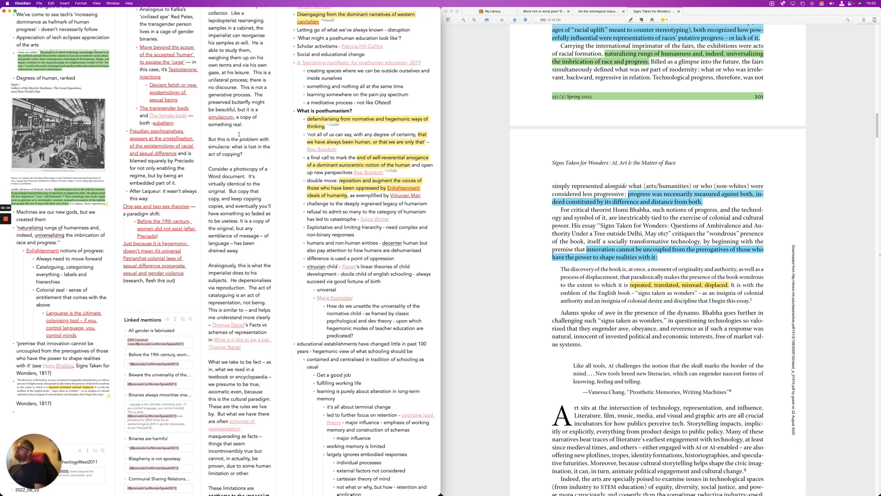
scroll(239, 134, up, 1)
scroll(239, 133, up, 3)
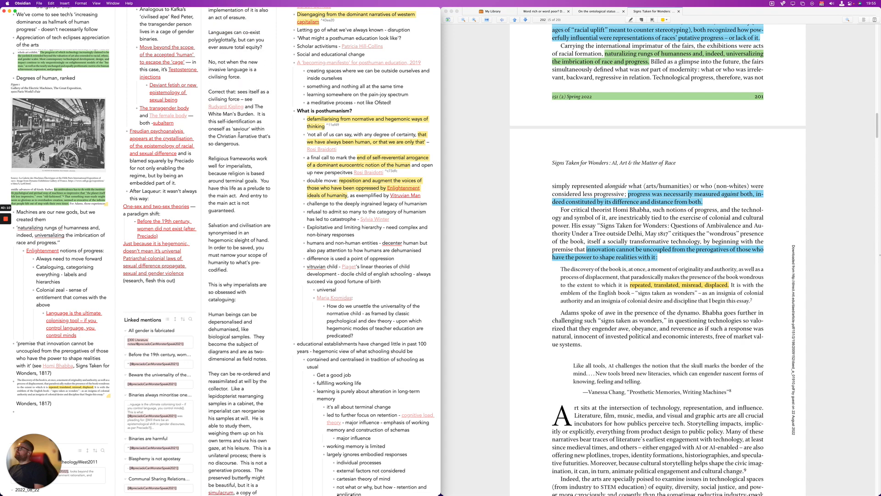
scroll(238, 134, up, 5)
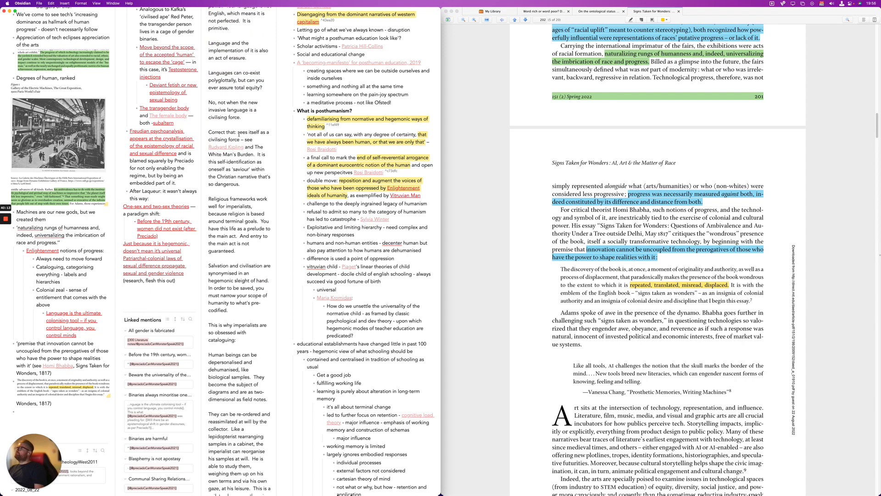
scroll(239, 134, down, 15)
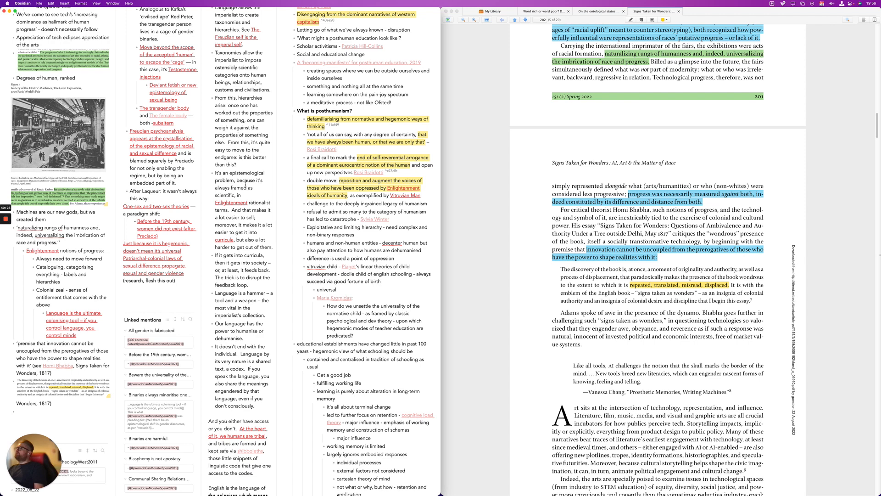
scroll(245, 184, up, 3)
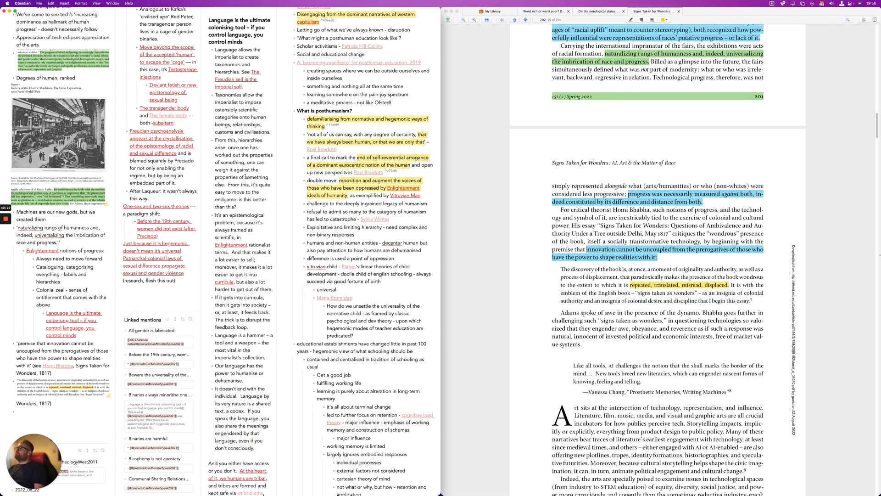
Insert the Core idea metadata template above the title of the colonising-language note
click(205, 21)
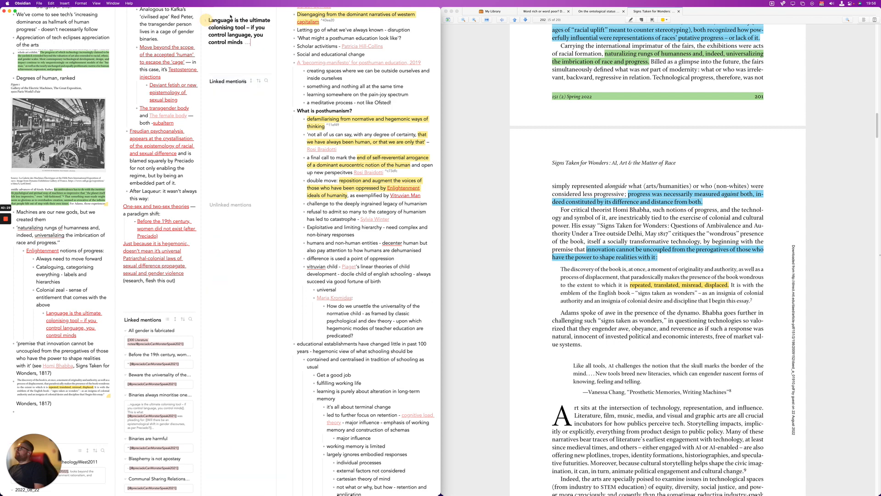
click(205, 21)
key(Return)
key(Up)
key(super+t)
key(Down)
key(Down)
key(Down)
key(Up)
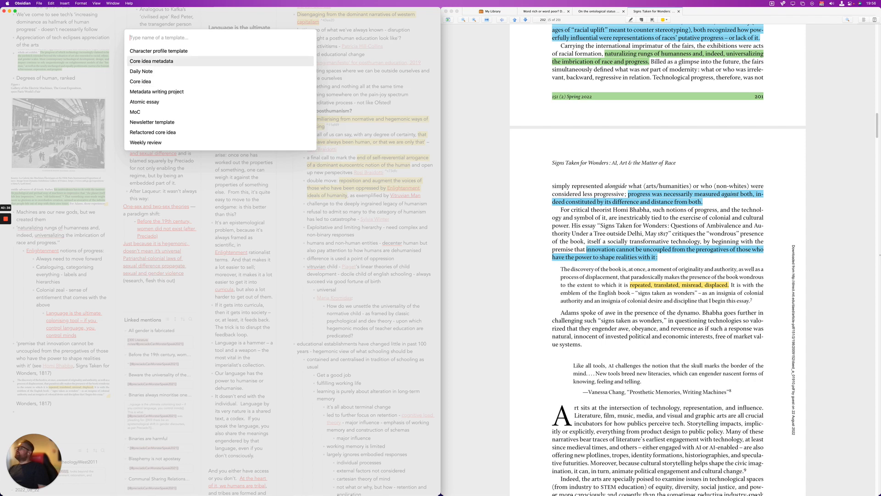
key(Return)
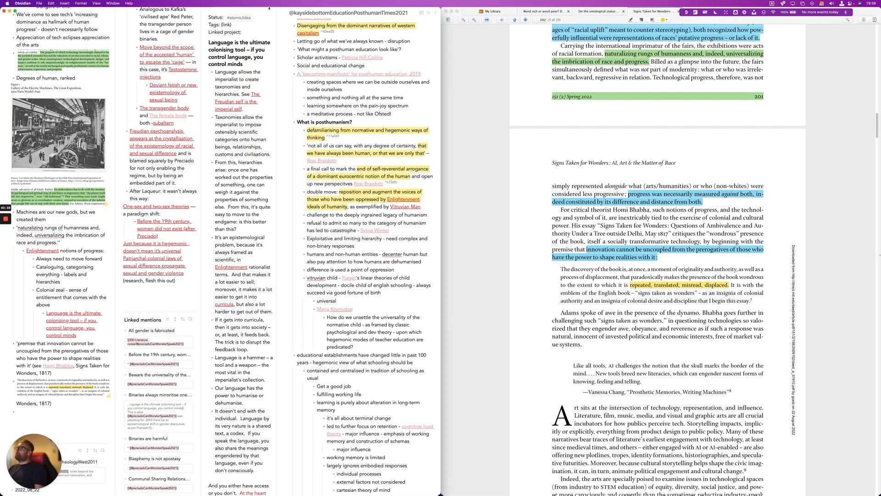
Change the note's status tag to #atomic/refactor and close the note
click(259, 20)
key(BackSpace)
key(BackSpace)
key(BackSpace)
key(BackSpace)
text(refactor)
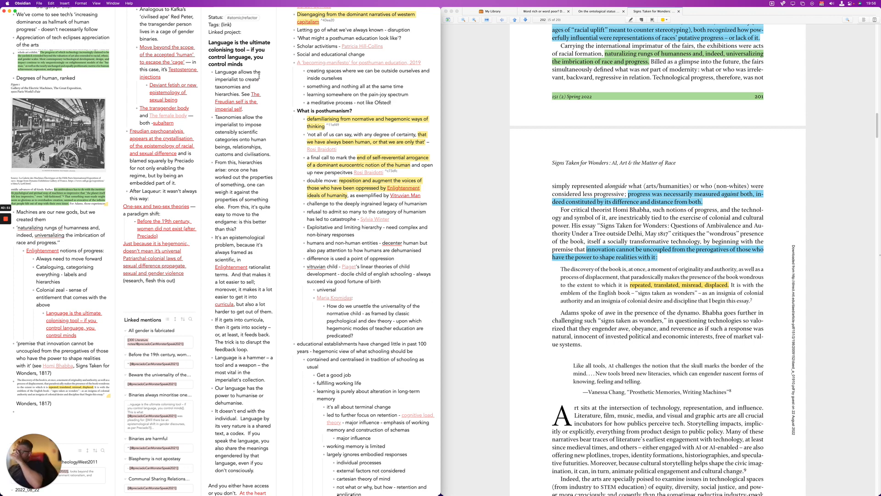
key(super+w)
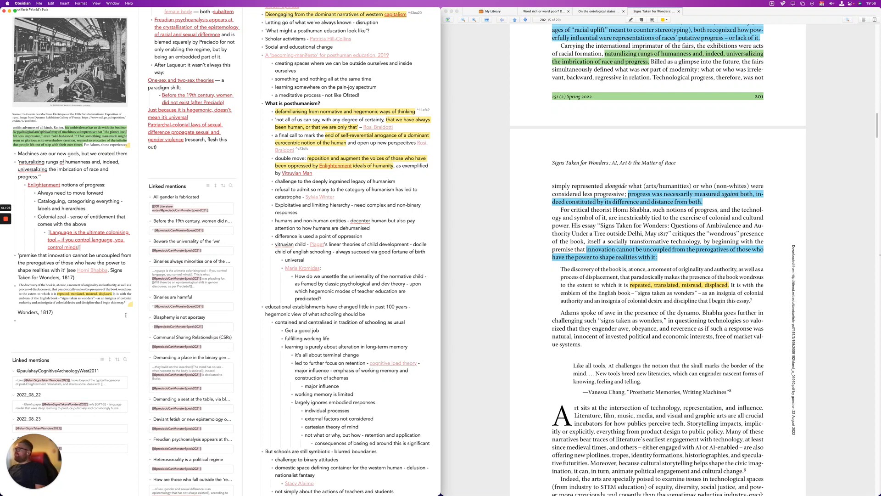
Open the atomic note "Reproduction, after Berger" and read through its points on reproduction
click(63, 325)
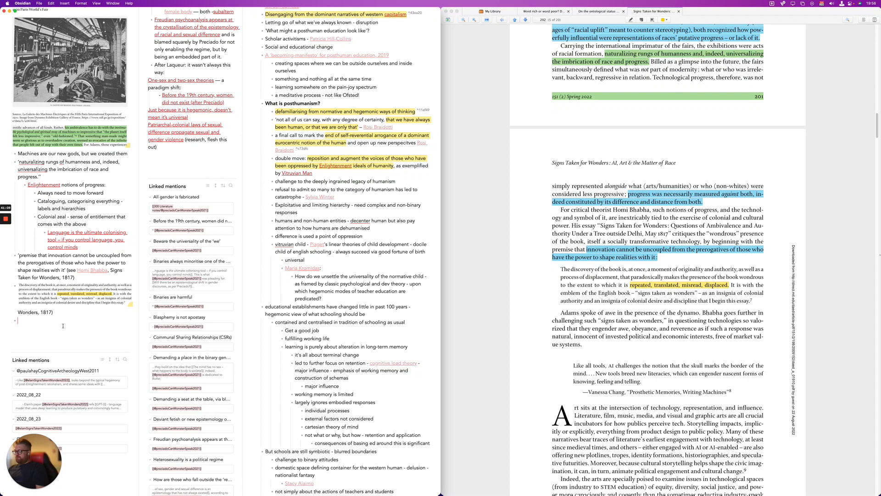
key(super+o)
text(reproduc)
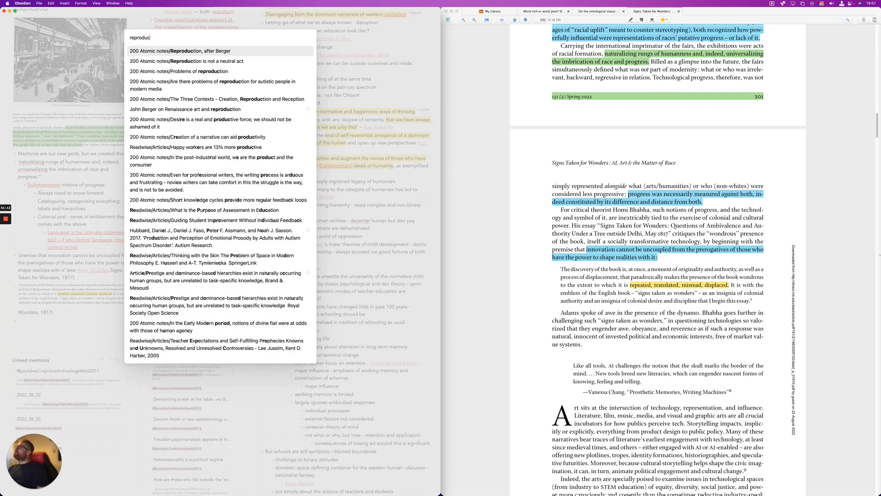
key(Return)
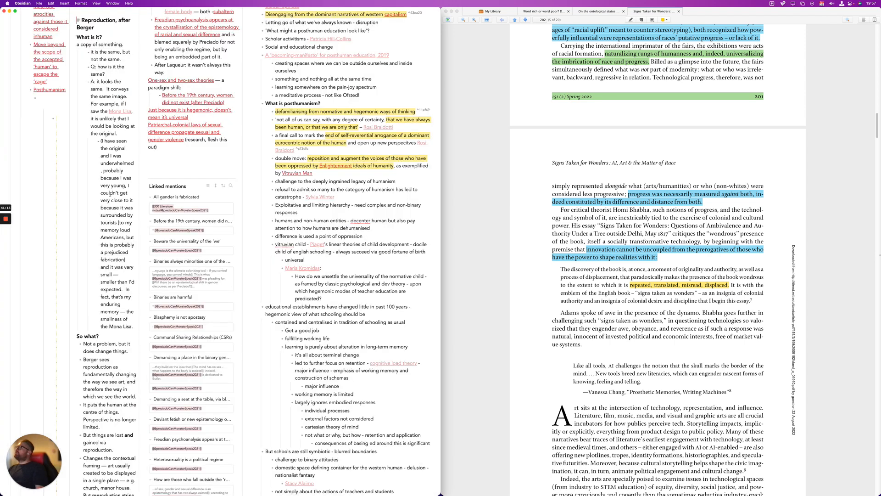
scroll(103, 351, down, 10)
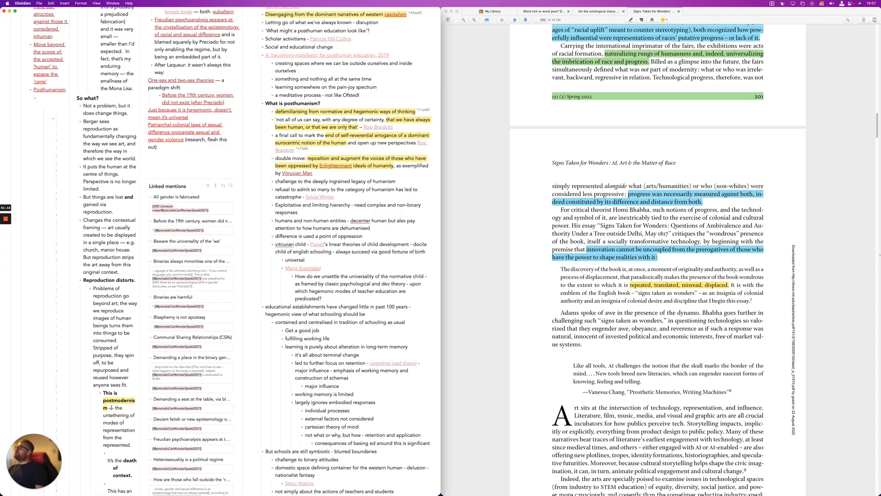
scroll(111, 409, up, 10)
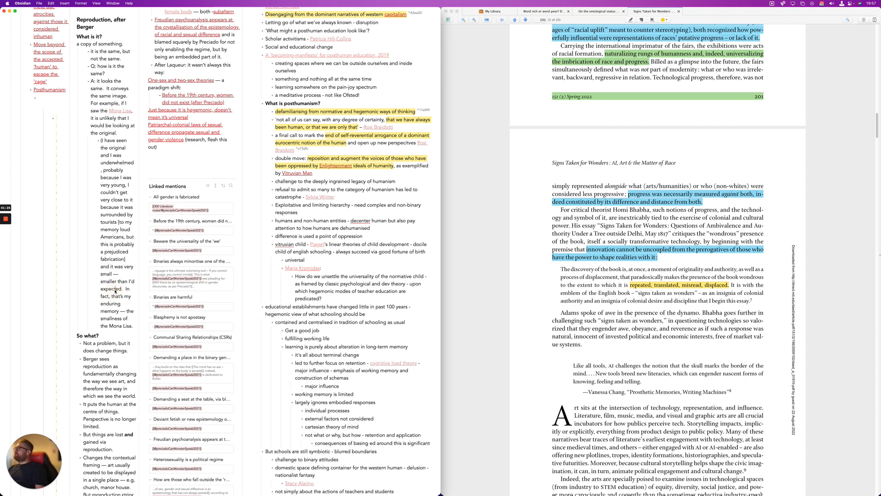
Find the notes matching "repro" and open the atomic note "Reproduction is not a neutral act"
scroll(115, 291, right, 5)
key(super+o)
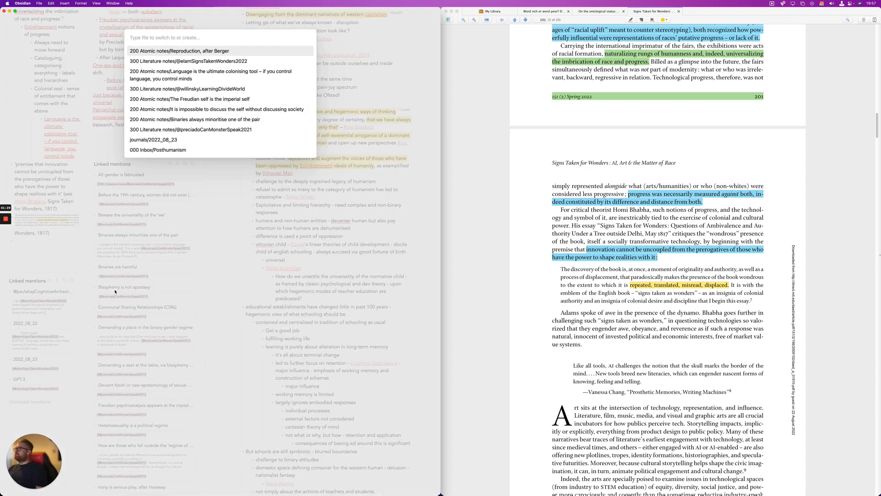
text(repro)
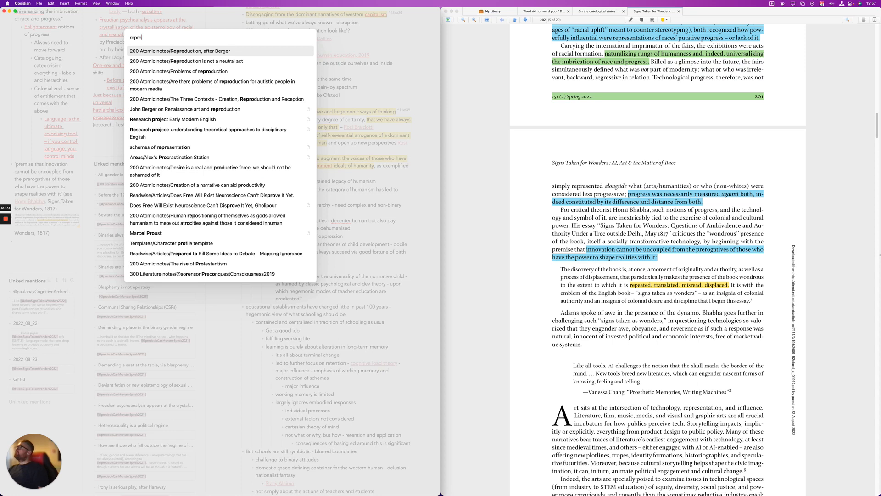
key(Down)
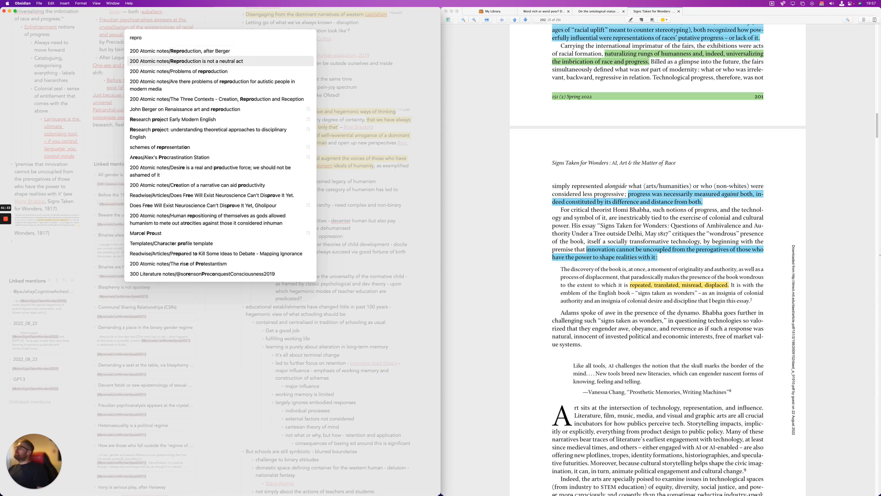
key(Return)
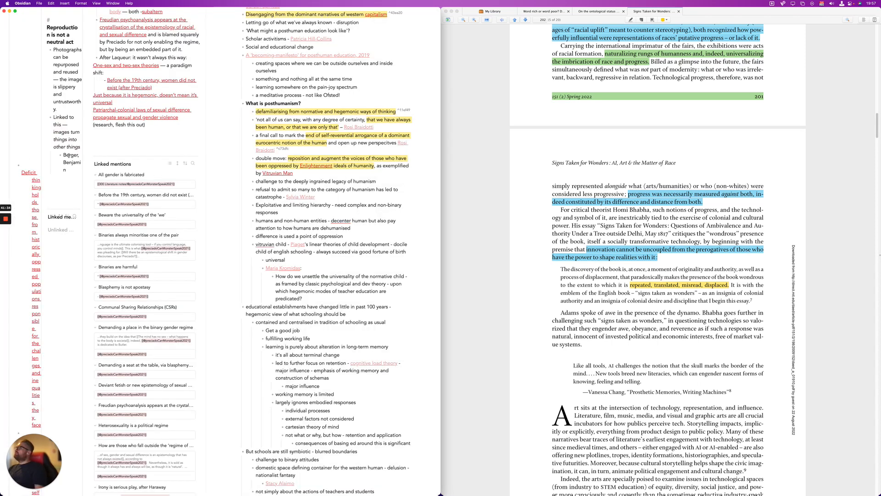
Try to fix the cramped pane layout with a Sliding Panes (Andy's Mode) toggle command
key(super+p)
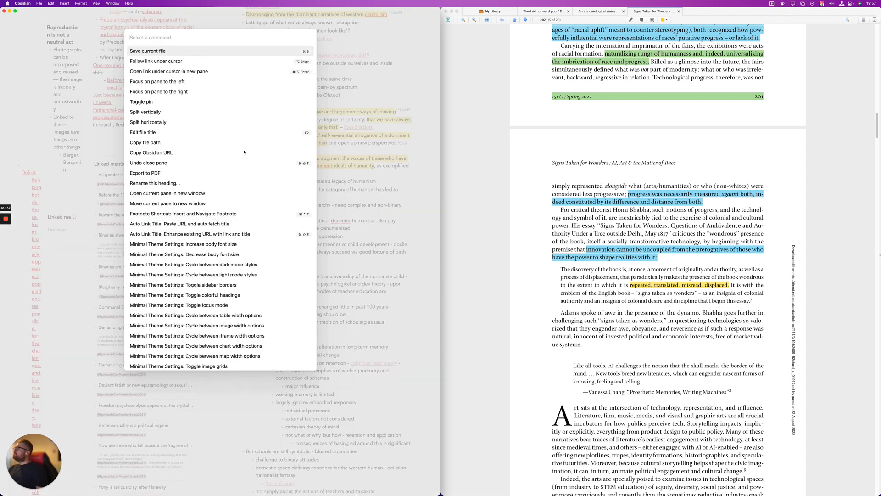
text(andy)
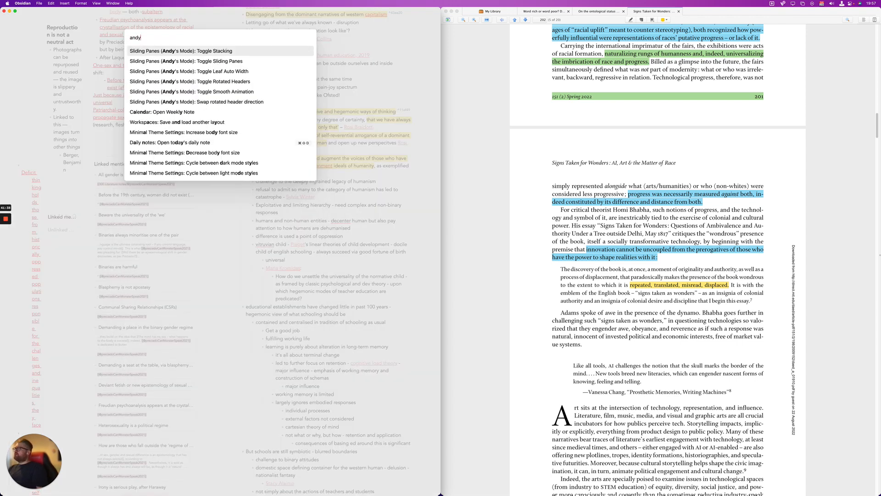
key(Down)
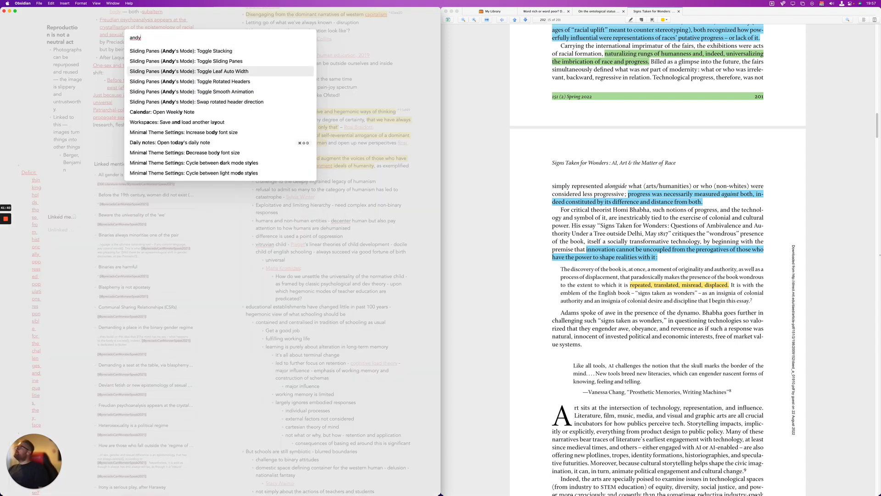
key(Return)
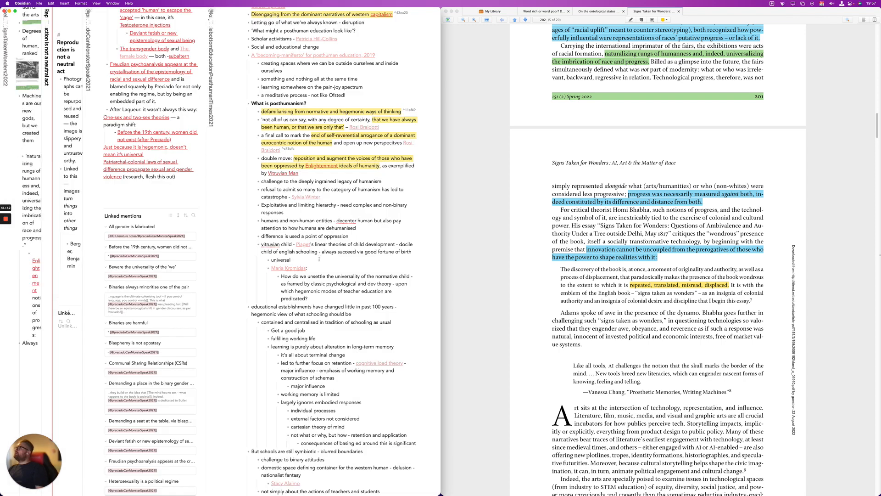
key(super+p)
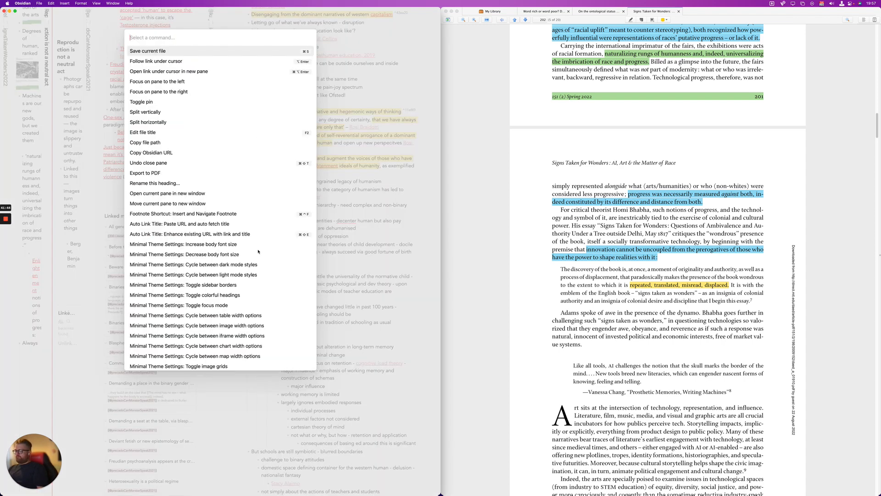
text(andy)
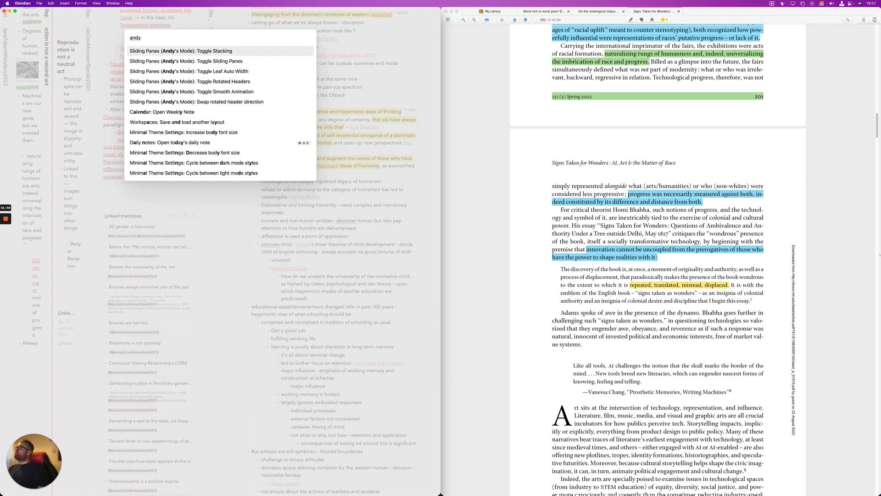
key(Escape)
Disable the Sliding Panes (Andy's Mode) community plugin in the settings and close them
key(super+comma)
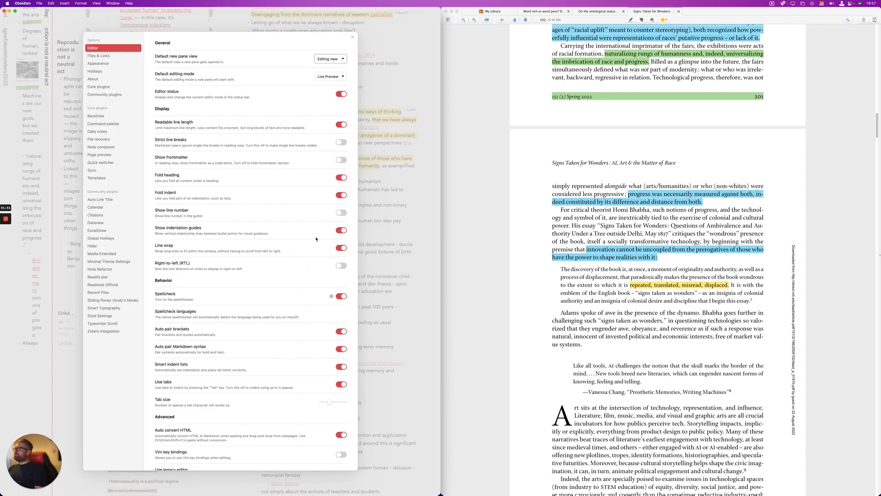
click(113, 300)
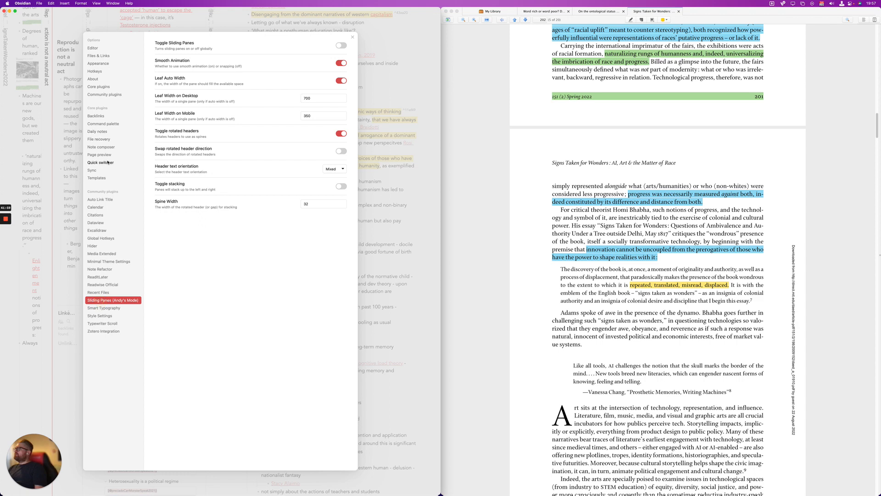
click(109, 94)
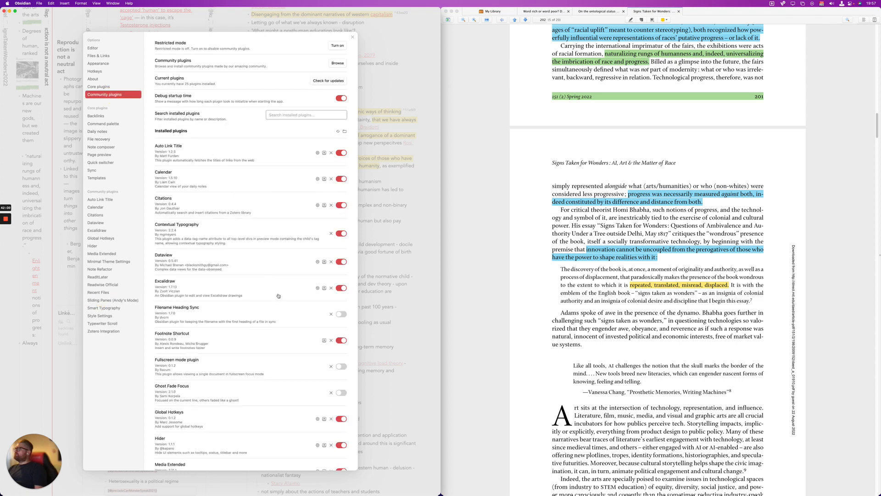
scroll(291, 318, down, 5)
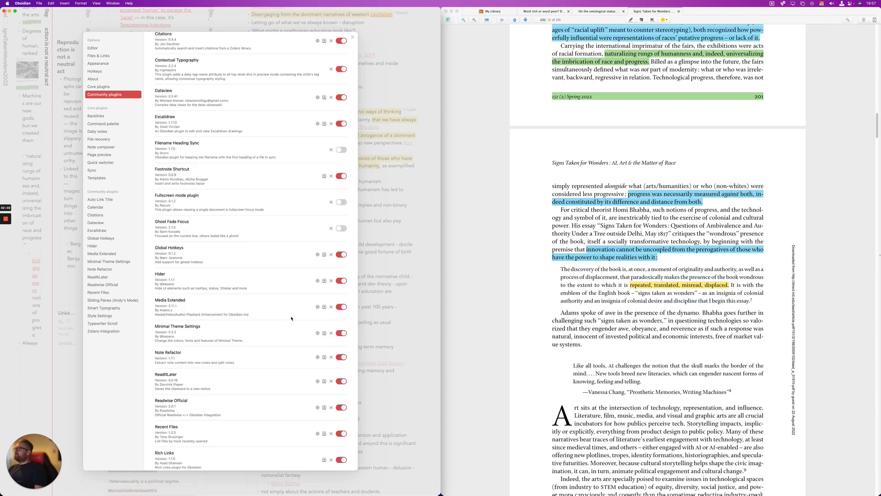
scroll(291, 318, down, 1)
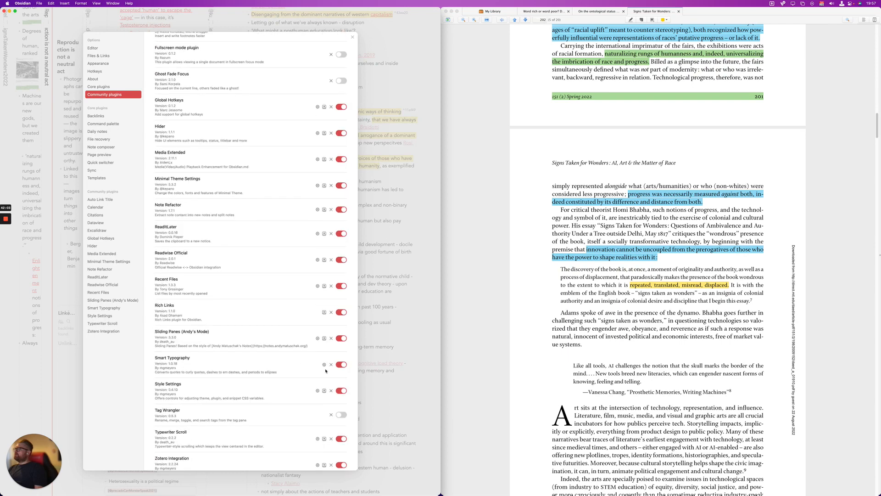
click(340, 338)
key(Escape)
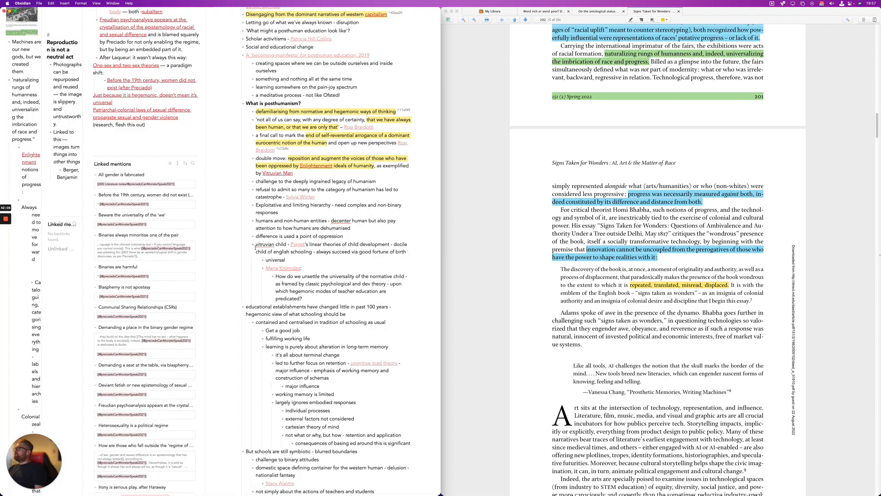
Widen the panes of the "Signs Taken for Wonders" literature note and the "Reproduction is not a neutral act" note until both are readable
drag(204, 245, 275, 260)
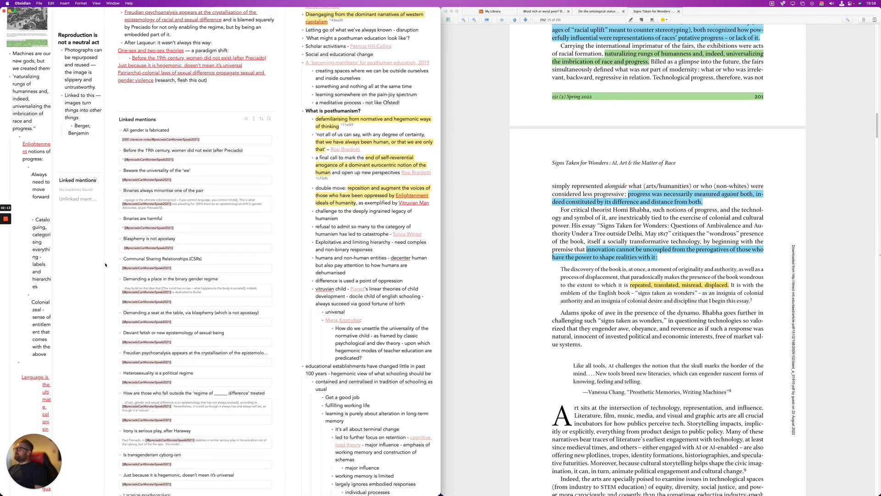
drag(112, 263, 163, 277)
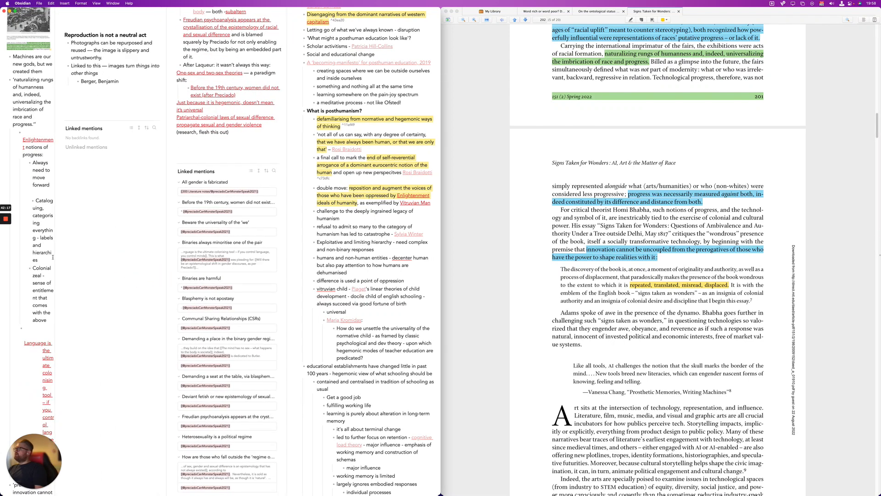
drag(56, 257, 99, 268)
drag(167, 279, 187, 284)
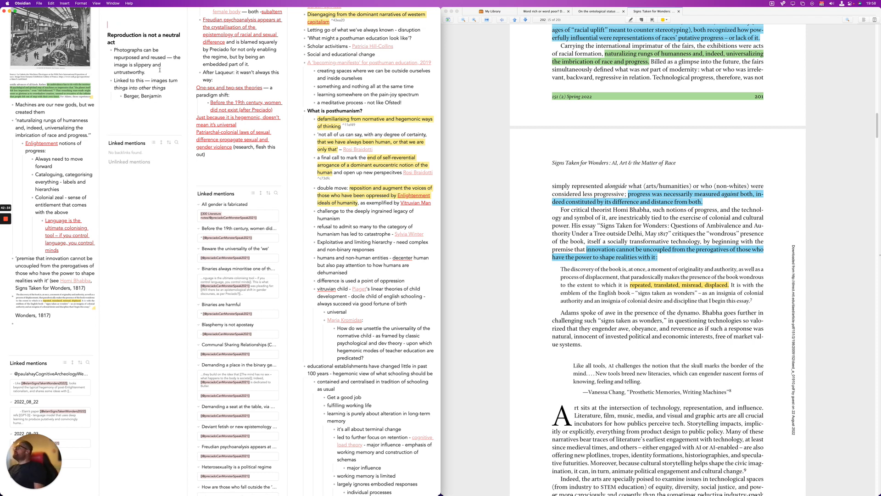
Insert the Core idea metadata template above the title of "Reproduction is not a neutral act"
key(super+t)
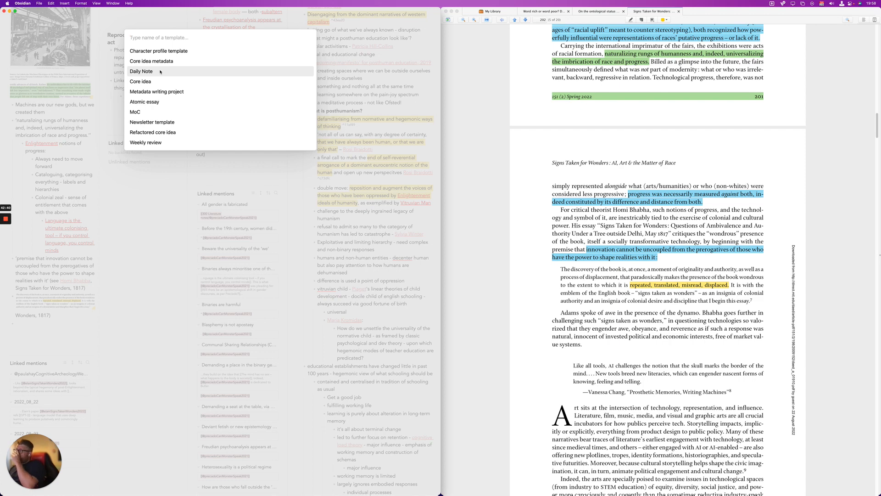
key(Down)
key(Down)
key(Down)
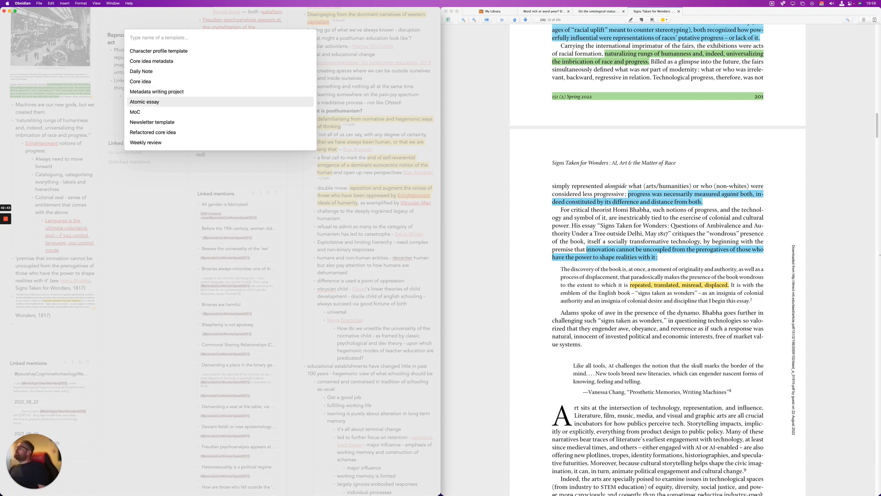
key(Up)
key(Up)
key(Up)
key(Up)
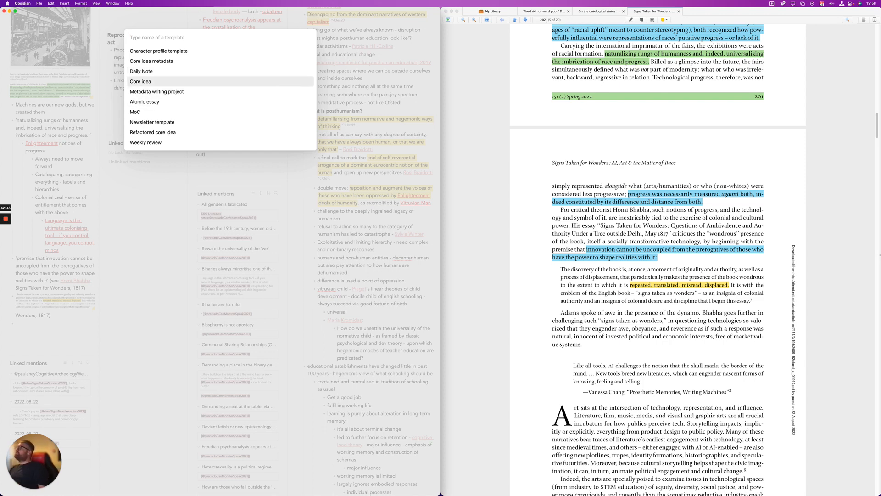
key(Return)
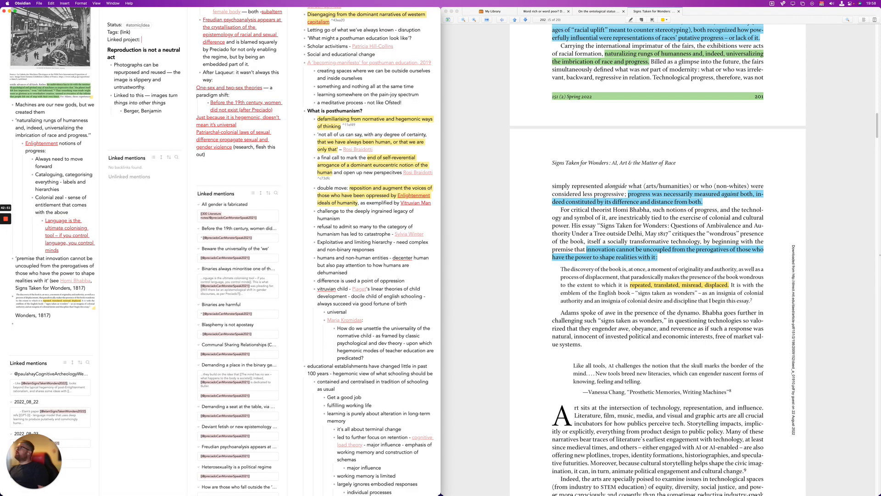
Replace the Tags placeholder in the inserted metadata with links to "reproduction" and "art"
key(BackSpace)
key(BackSpace)
key(BackSpace)
key(BackSpace)
text([[repro)
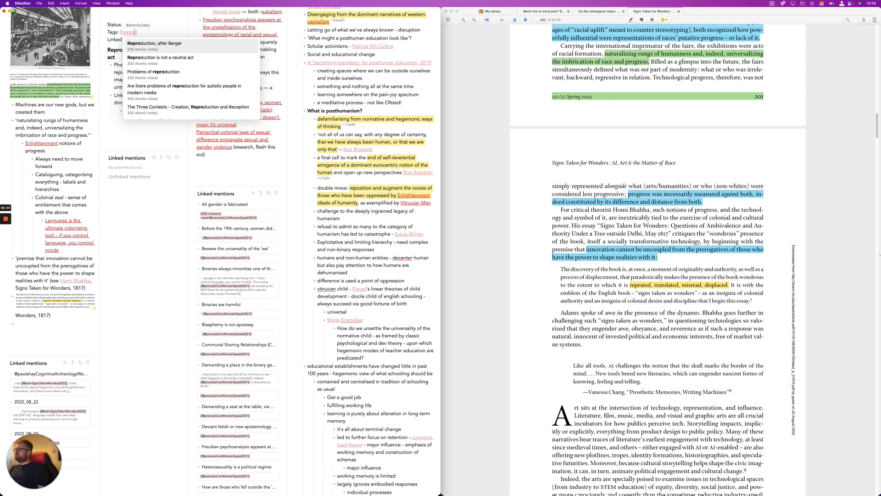
text(duction)
key(Escape)
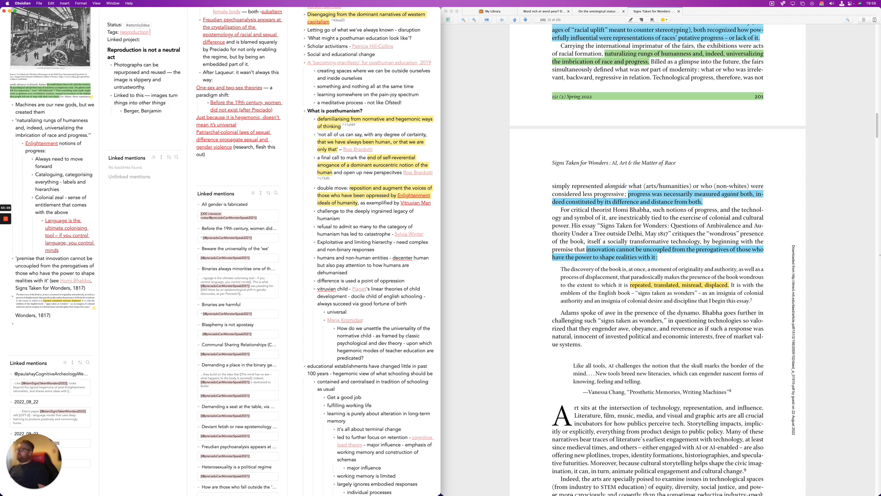
text([[art)
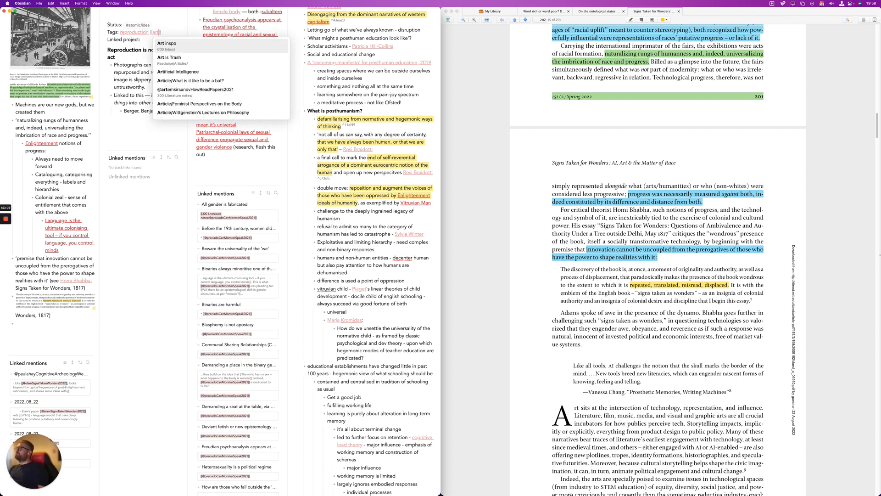
key(Escape)
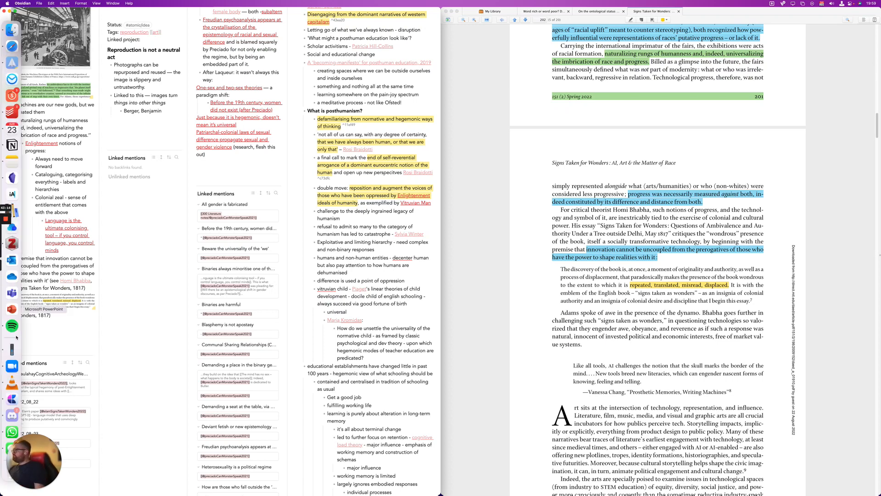
click(77, 315)
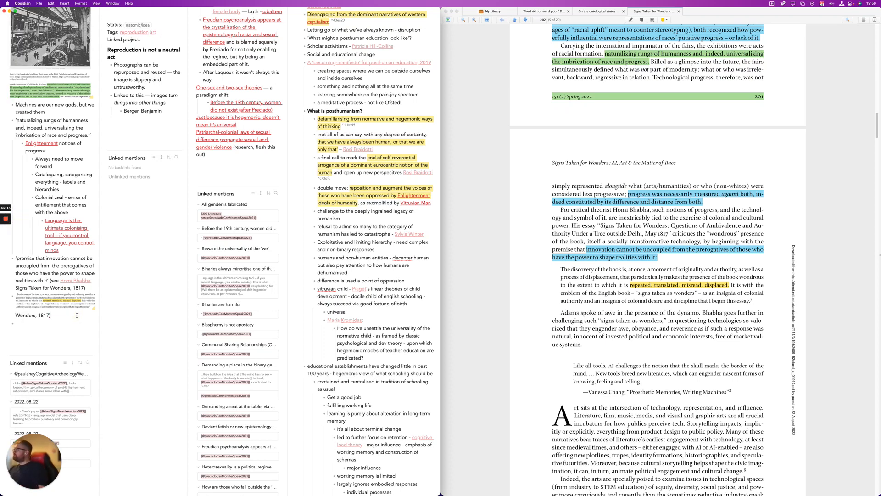
key(Up)
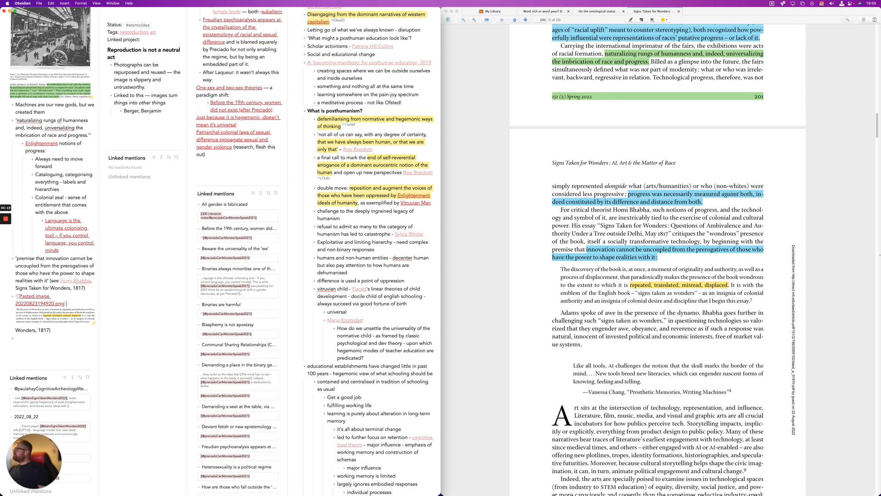
key(super+z)
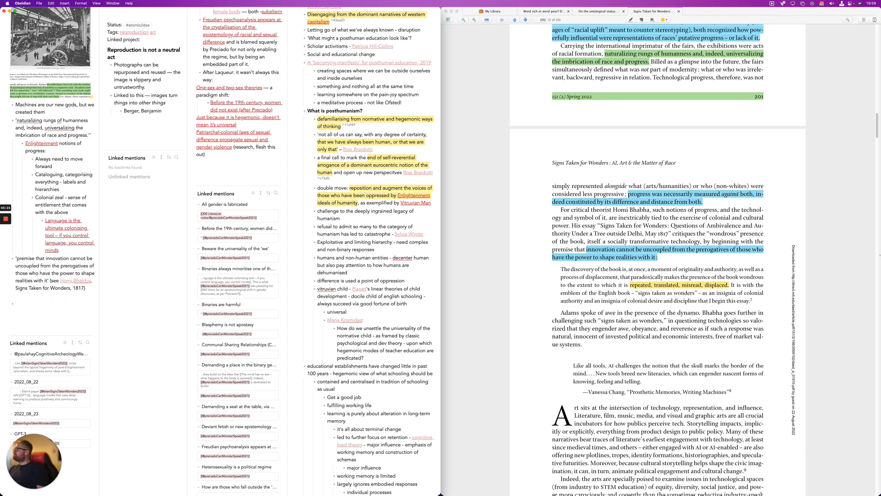
key(super+shift+z)
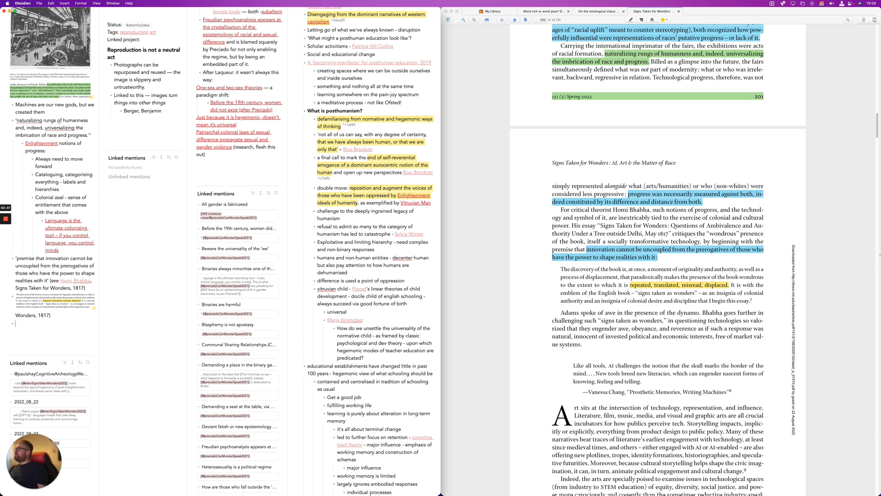
Link "Reproduction is not a neutral act" in the last bullet of the "Signs Taken for Wonders" literature note and add a new bullet below
text([[rep)
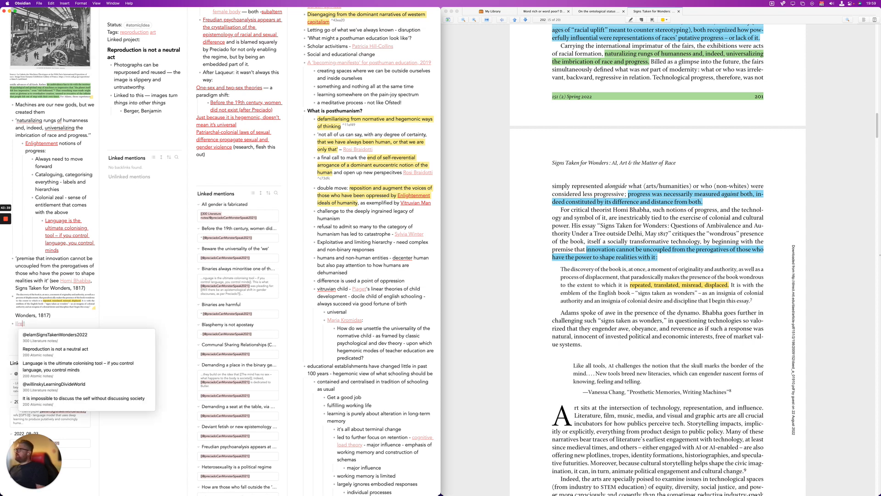
text(ro)
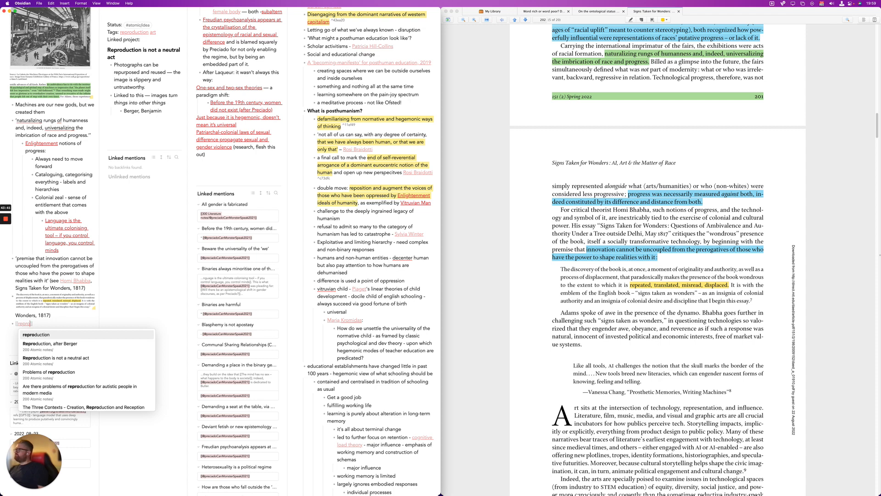
key(Down)
key(Down)
key(Return)
key(Return)
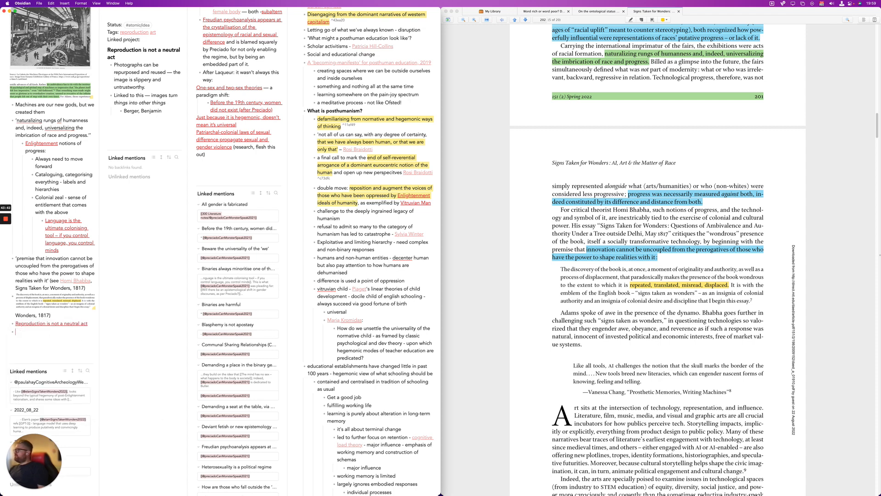
Link "Problems of reproduction" in the empty last bullet of the "Signs Taken for Wonders" literature note and open the linked note
text([[pro)
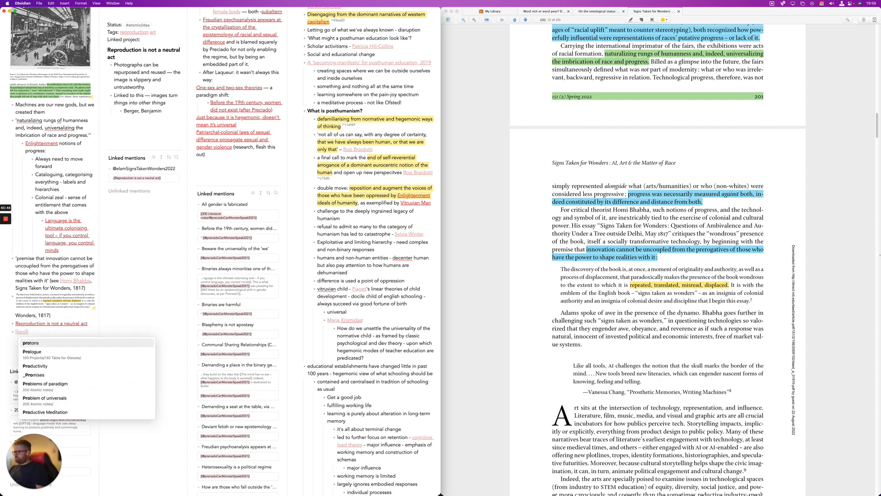
text(blems)
key(Down)
key(Return)
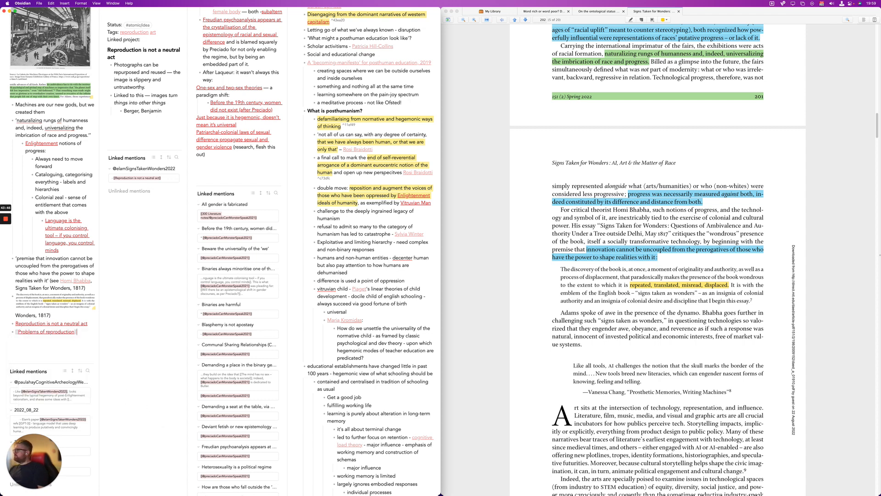
super+click(41, 331)
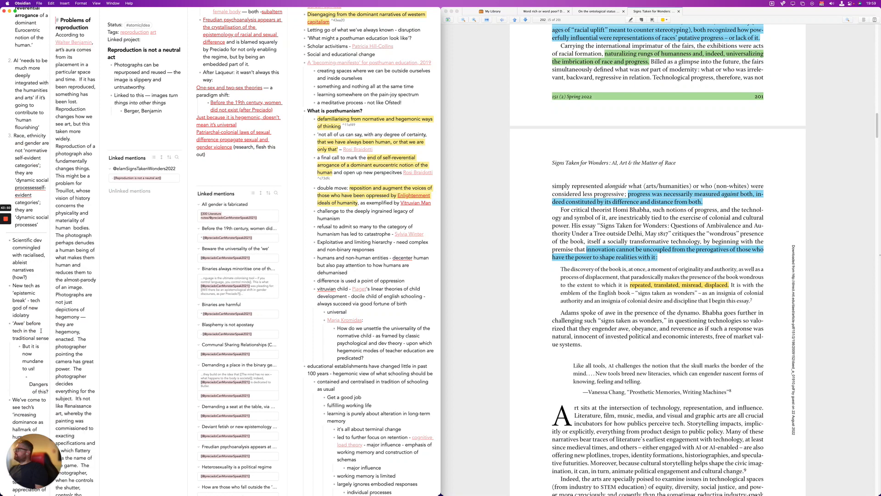
Read through "Problems of reproduction" and insert the Core idea metadata template above its title
scroll(15, 116, up, 10)
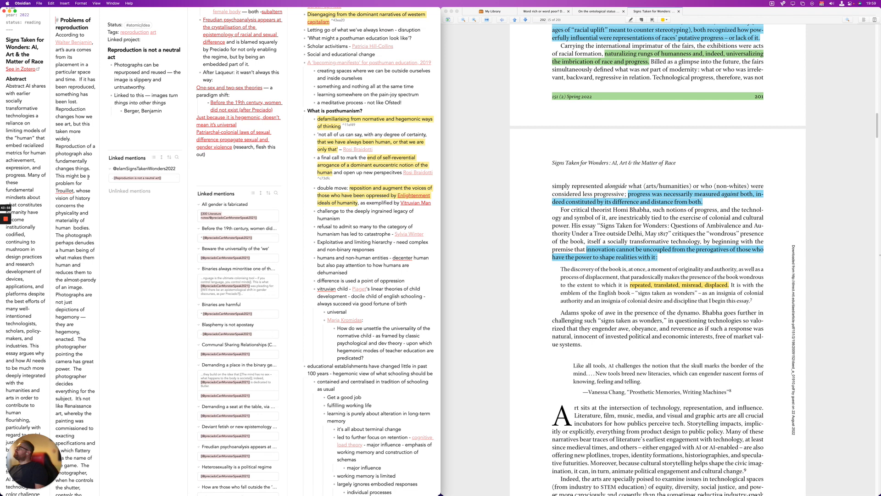
scroll(85, 251, down, 15)
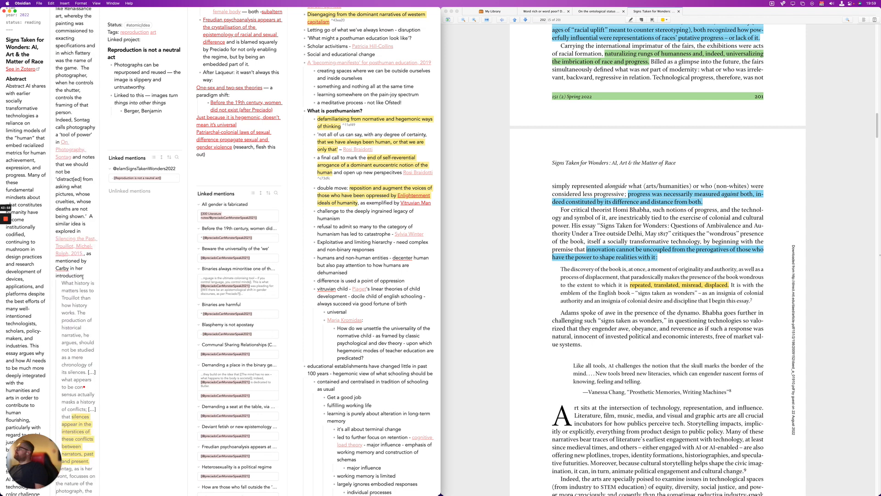
scroll(83, 275, down, 15)
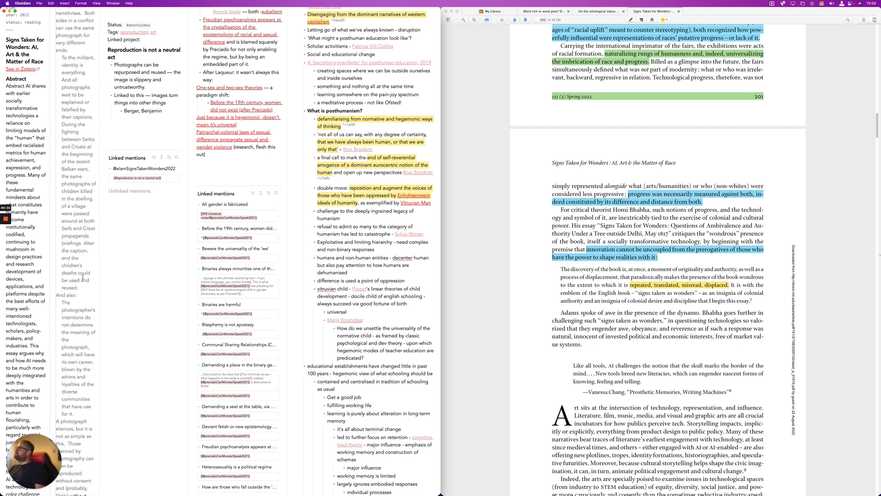
scroll(83, 277, down, 10)
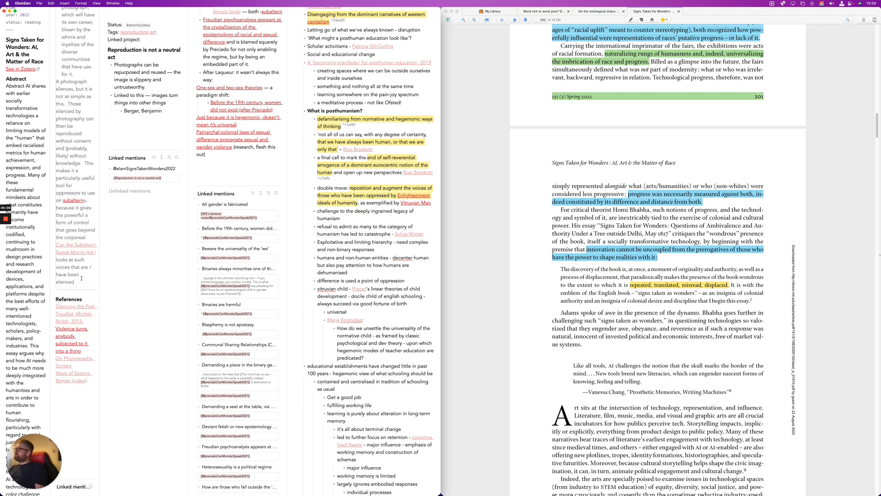
scroll(81, 278, up, 20)
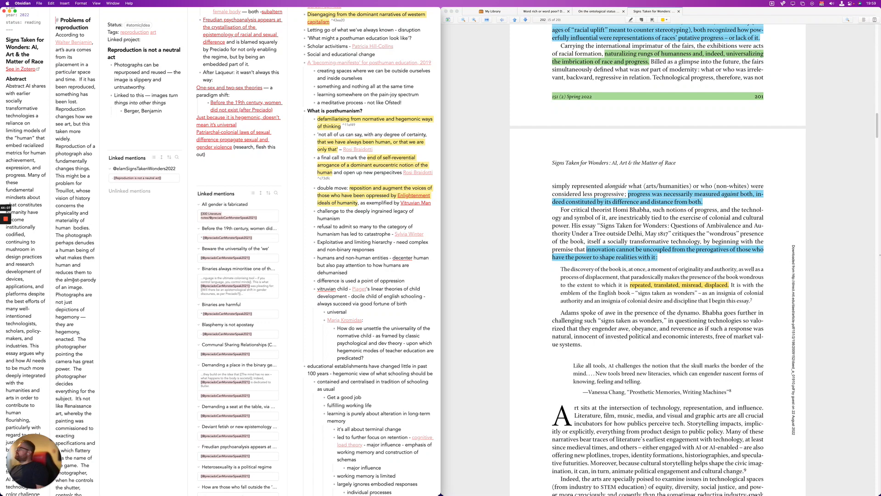
key(Down)
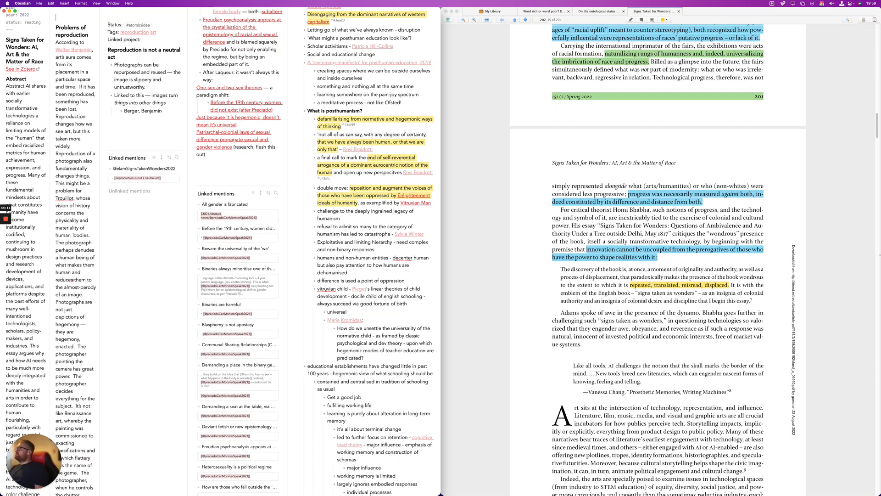
key(alt+t)
key(Down)
key(Down)
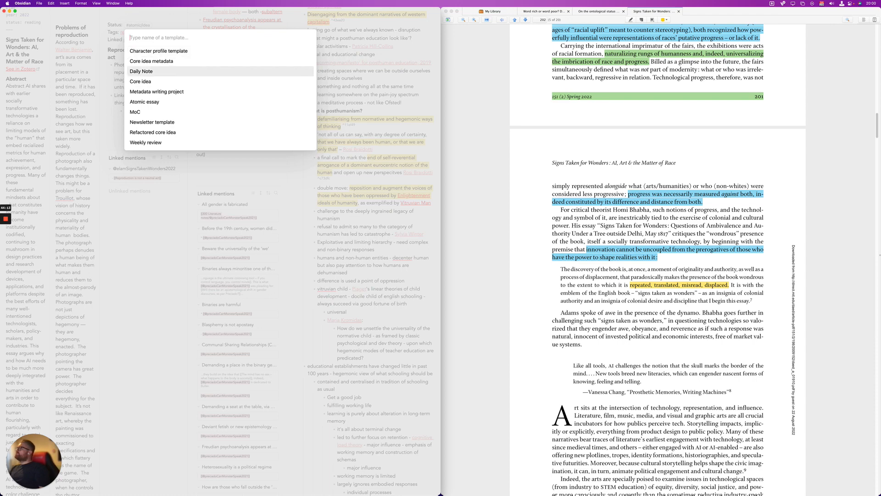
key(Up)
key(Return)
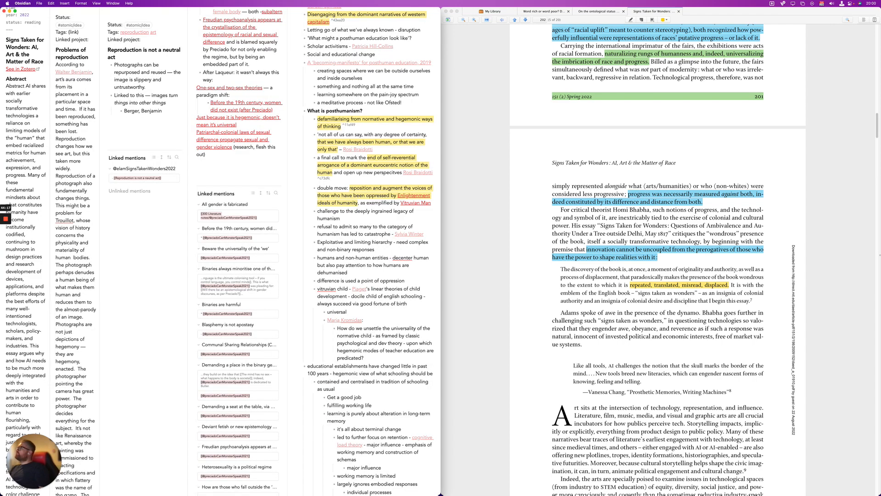
Change the status tag of "Problems of reproduction" to #atomic/refactor
key(BackSpace)
key(BackSpace)
key(BackSpace)
key(BackSpace)
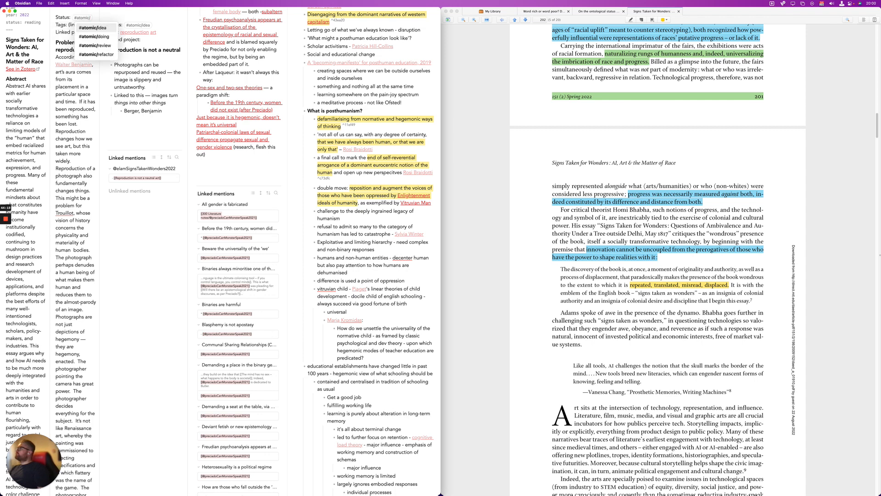
key(Down)
key(Down)
key(Down)
key(Return)
Replace the Tags placeholder in "Problems of reproduction" with a link to "reproduction"
key(BackSpace)
key(BackSpace)
key(BackSpace)
key(BackSpace)
text([[repro)
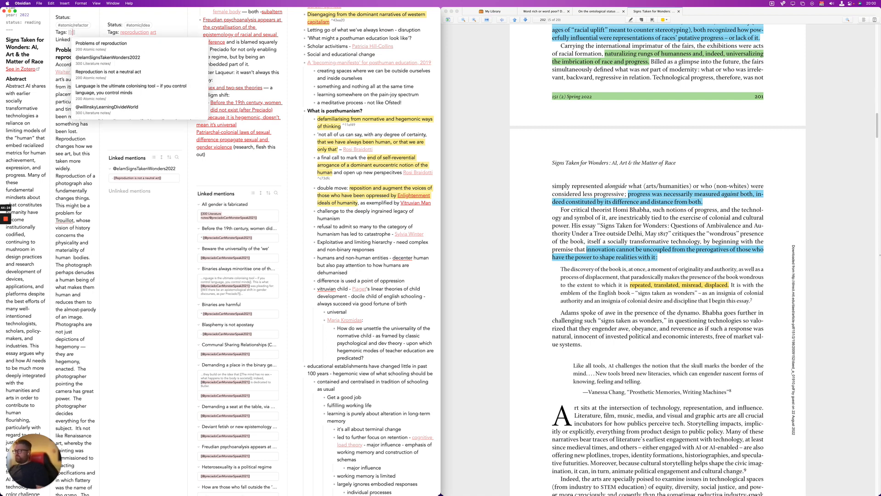
key(Return)
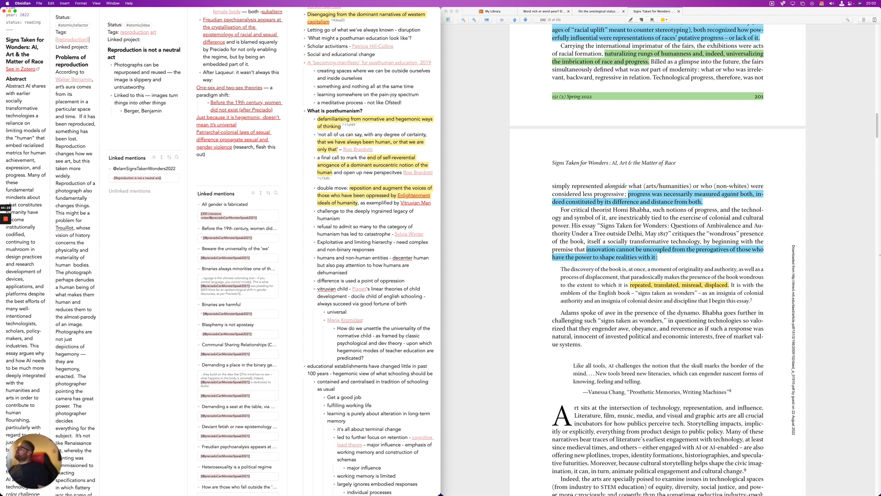
Close "Problems of reproduction" and restore the literature note in place of "Reproduction is not a neutral act", showing its last bullets
key(super+w)
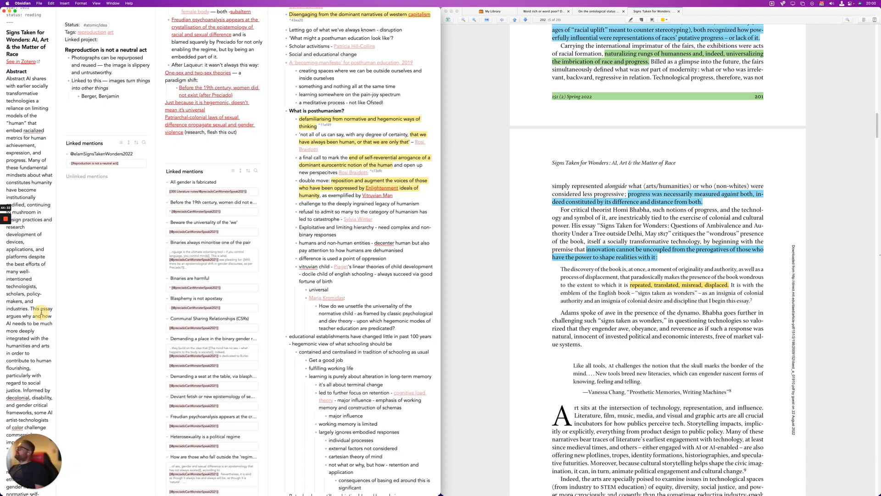
key(super+w)
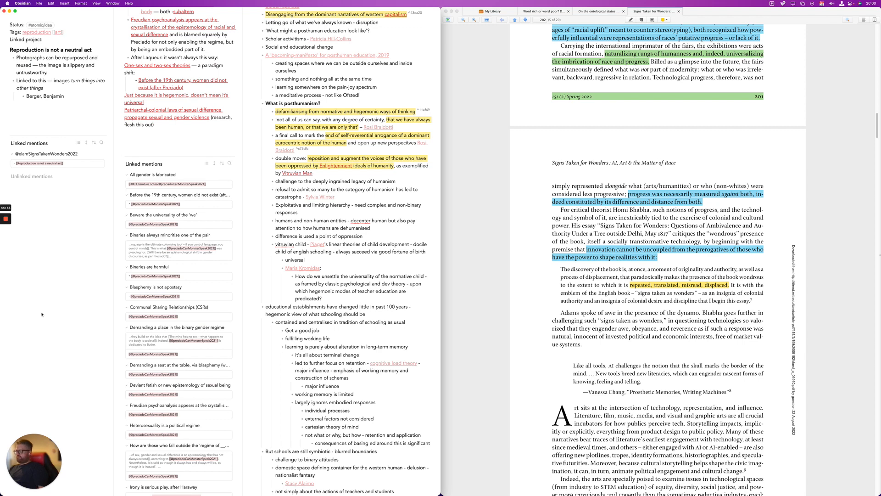
key(super+shift+t)
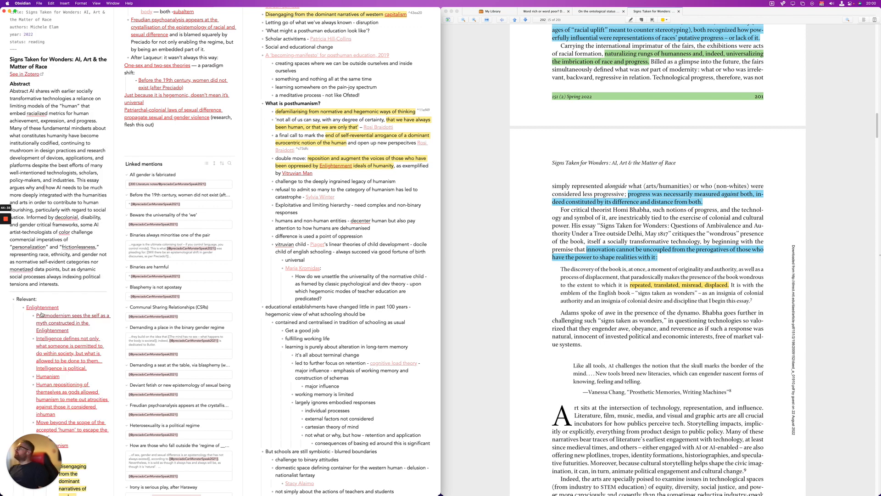
scroll(85, 352, down, 10)
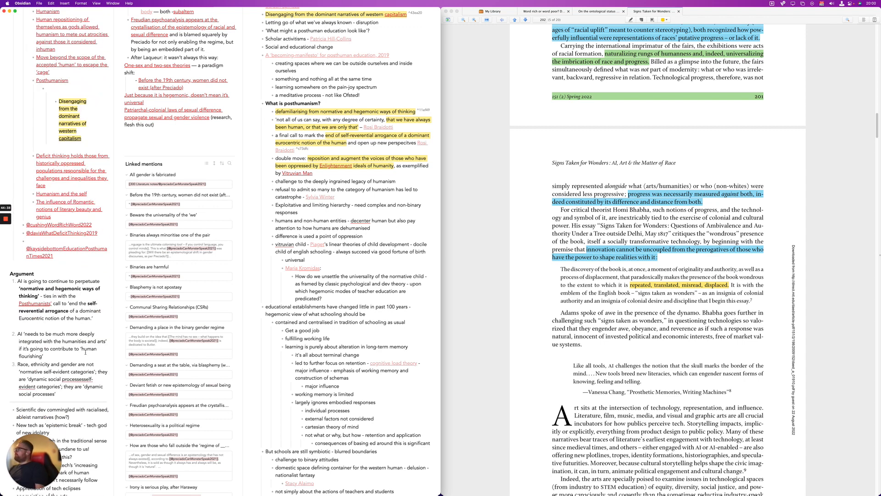
scroll(85, 352, down, 11)
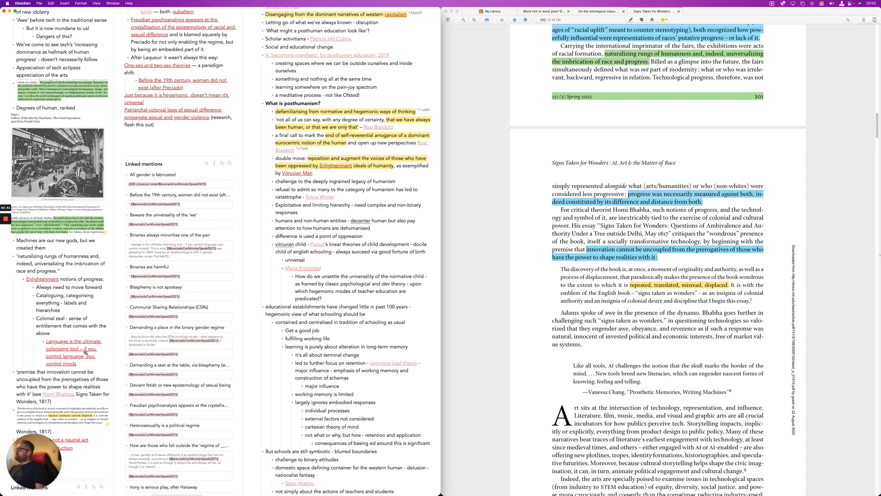
scroll(85, 352, down, 2)
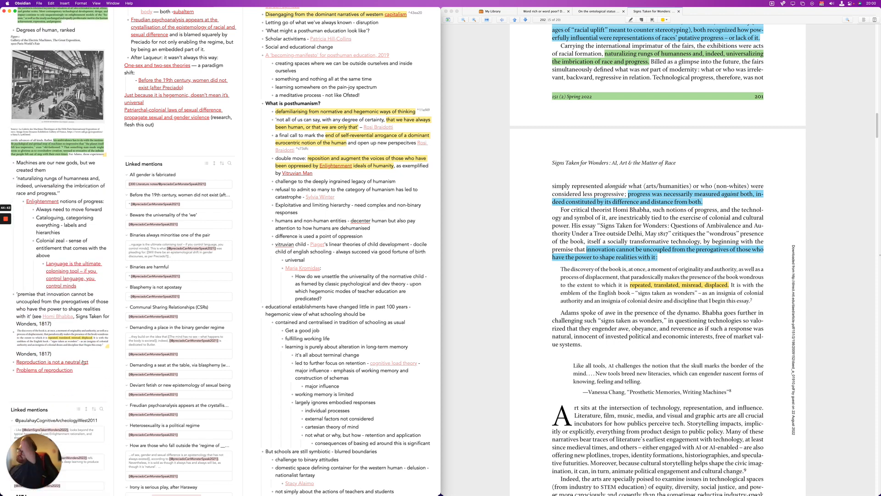
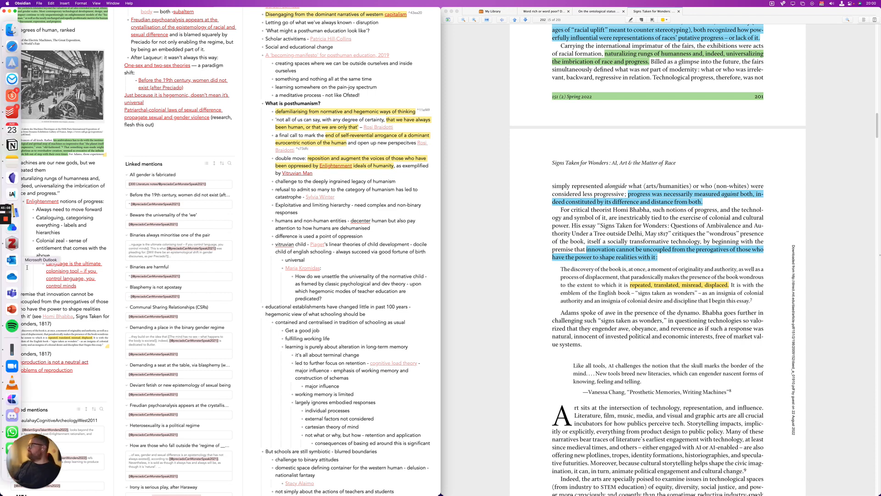
Skim and close the "Education in Posthuman Times" note, and look over the key concepts in the "Can the Monster Speak?" note
scroll(293, 204, up, 5)
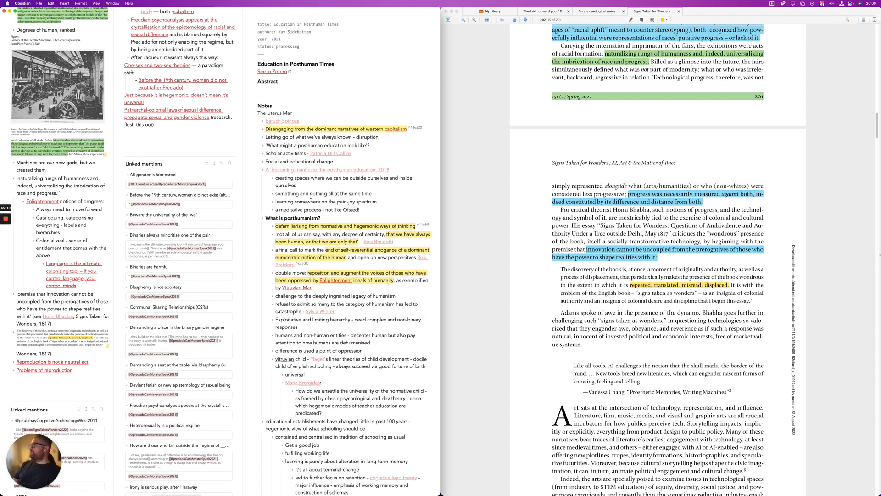
scroll(350, 195, down, 15)
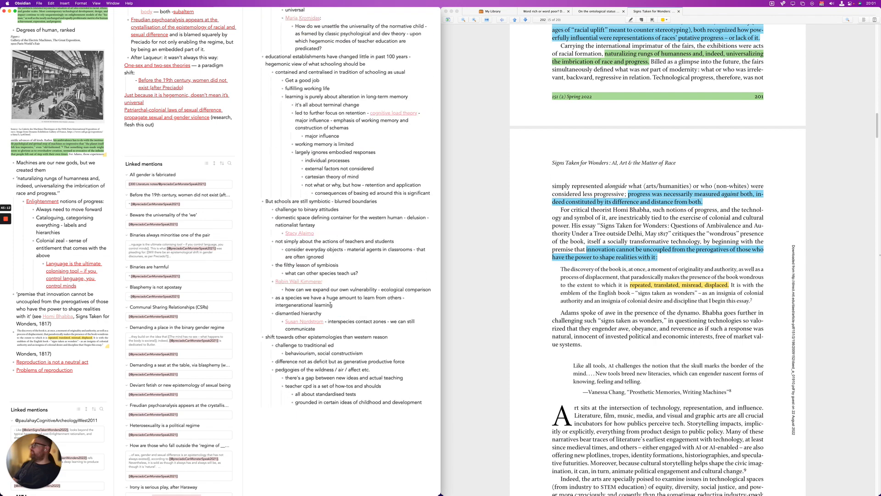
scroll(330, 301, up, 15)
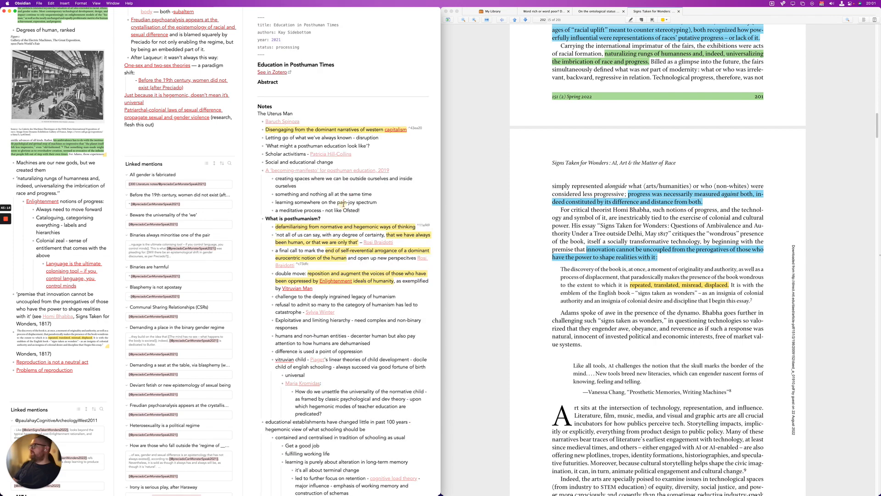
key(super+w)
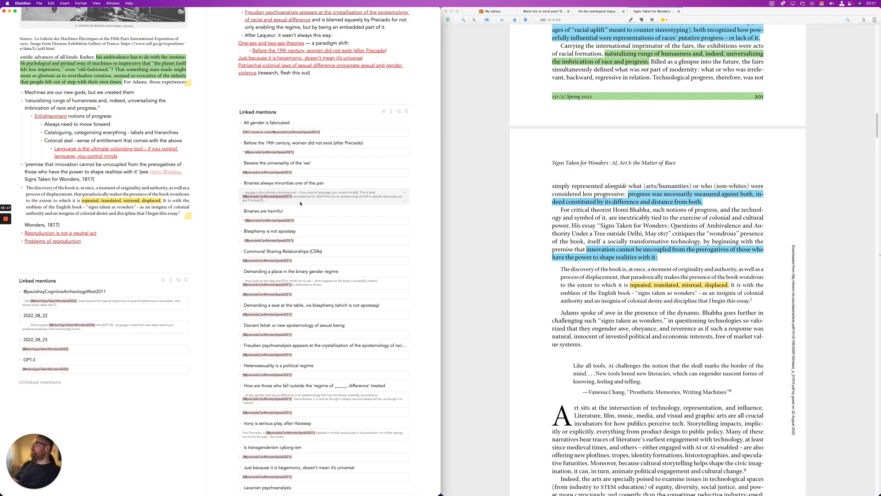
scroll(321, 203, up, 10)
scroll(302, 208, up, 4)
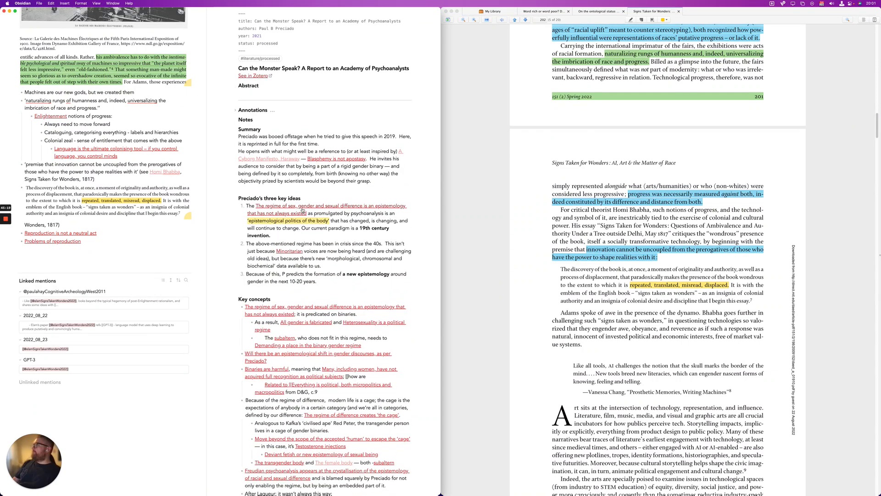
scroll(299, 197, down, 10)
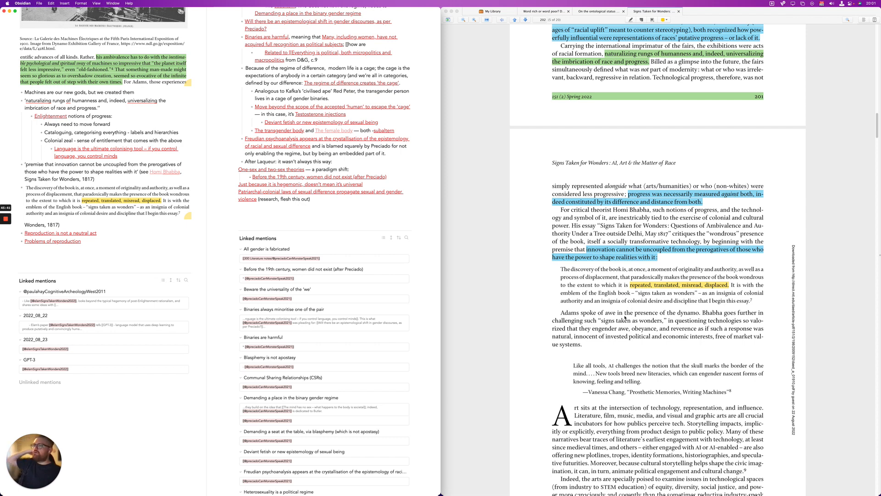
In the Zotero PDF, highlight the passage from "that they engender awe, obeyance" to "free of market value systems" in green
click(714, 325)
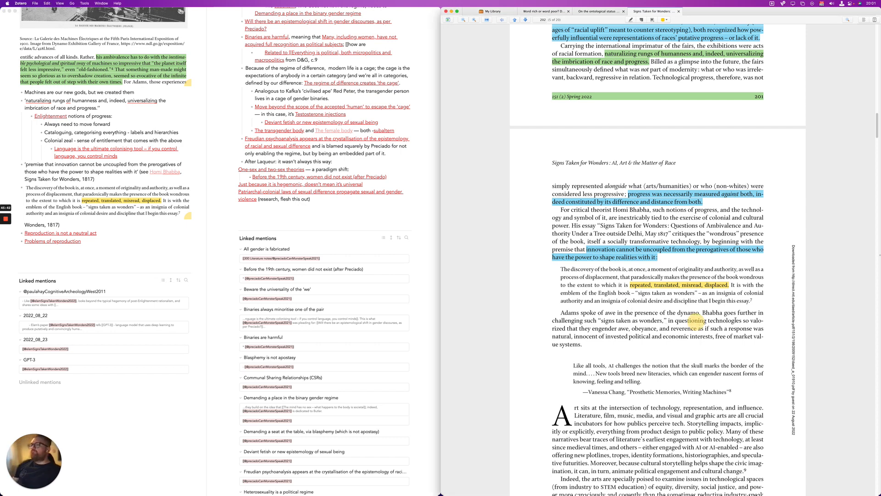
mouse_move(567, 328)
mouse_down()
mouse_move(673, 335)
mouse_move(588, 347)
mouse_up()
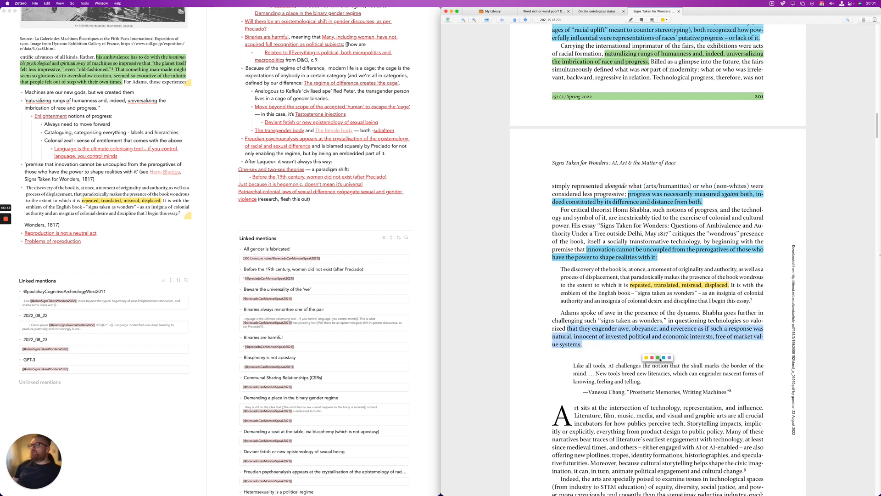
click(658, 358)
Select the quotation from "AI challenges the notion" to "feeling and telling", and open the "Highlighting key" note by searching Notes for "key"
scroll(654, 353, down, 3)
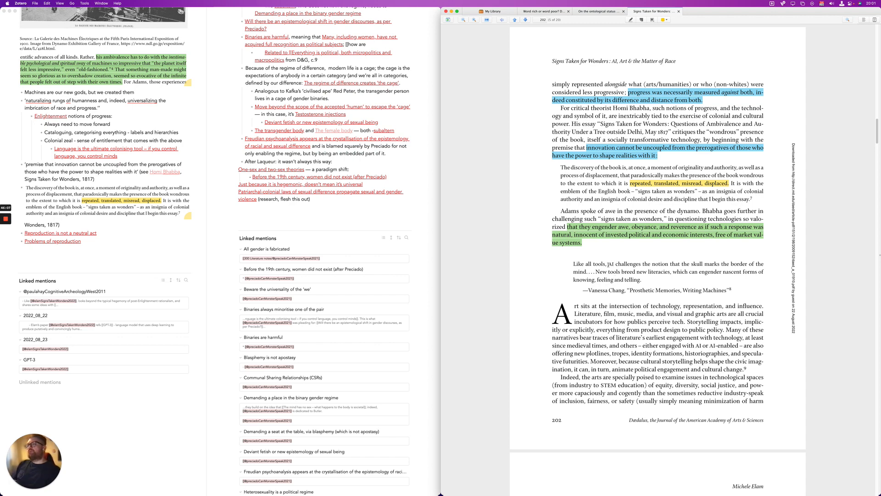
mouse_move(749, 260)
mouse_down()
mouse_move(575, 275)
mouse_move(651, 273)
mouse_move(645, 281)
mouse_up()
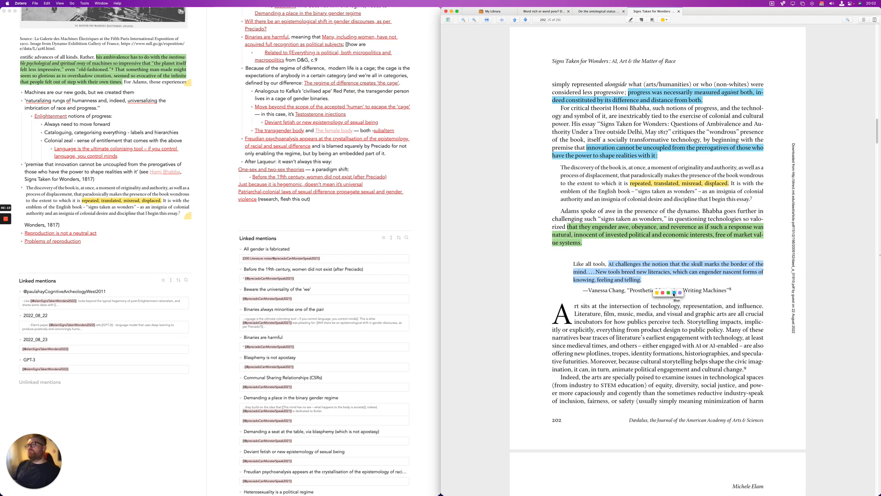
key(alt+space)
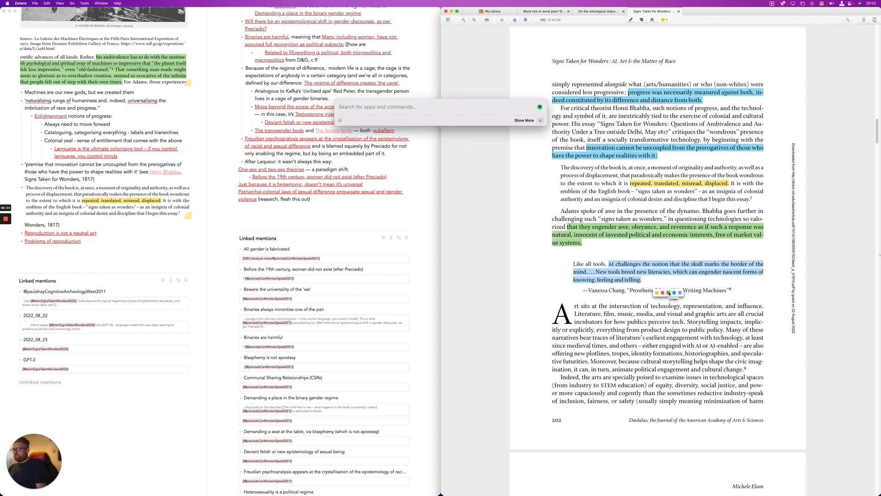
text(notes)
key(Return)
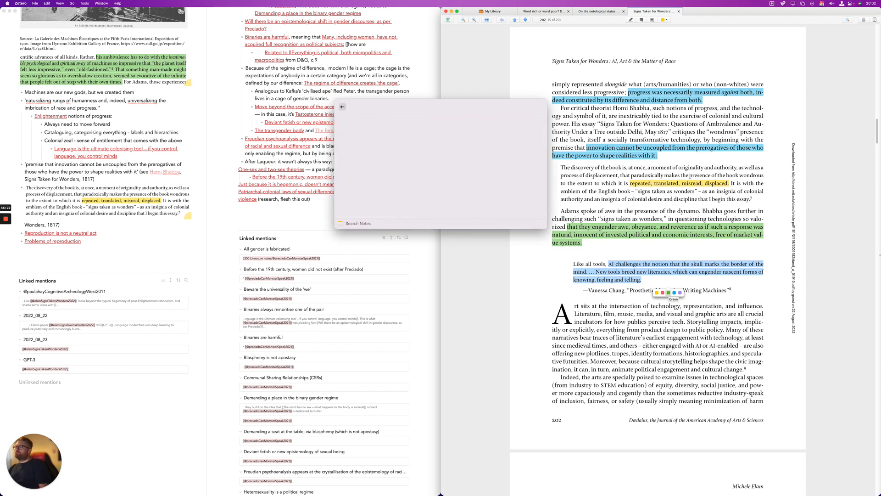
text(key)
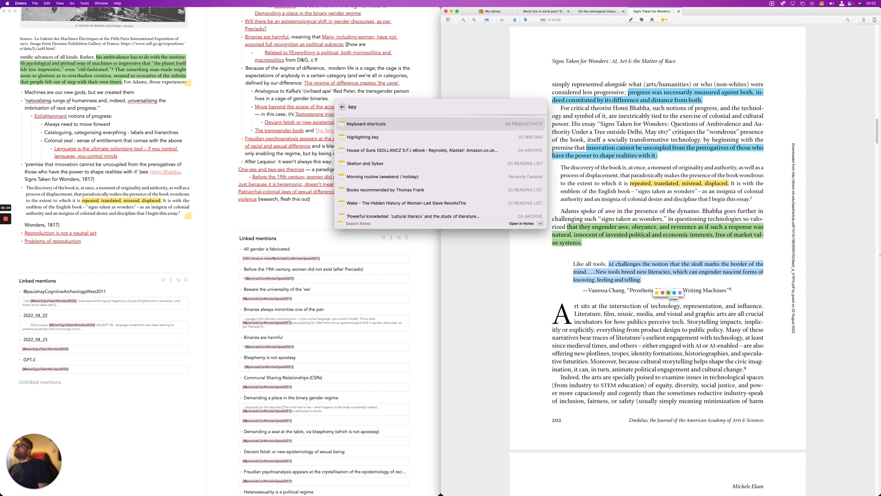
key(Down)
key(Return)
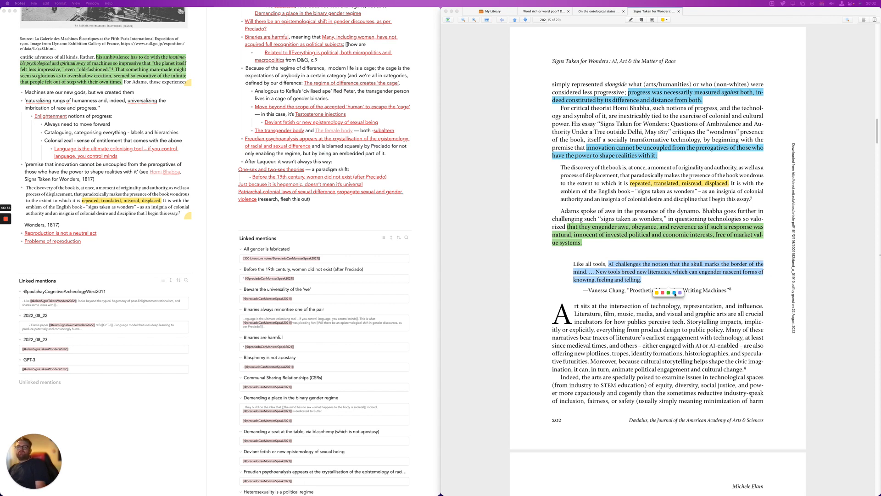
Highlight the selected "AI challenges the notion" quotation in green and paste a screenshot of it below "Problems of reproduction" in the Obsidian literature note
click(669, 292)
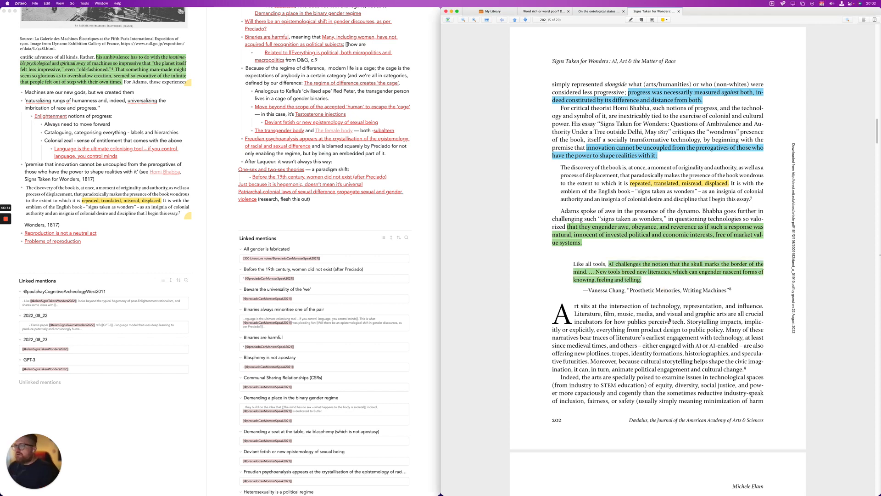
key(super+shift+4)
drag(567, 256, 771, 296)
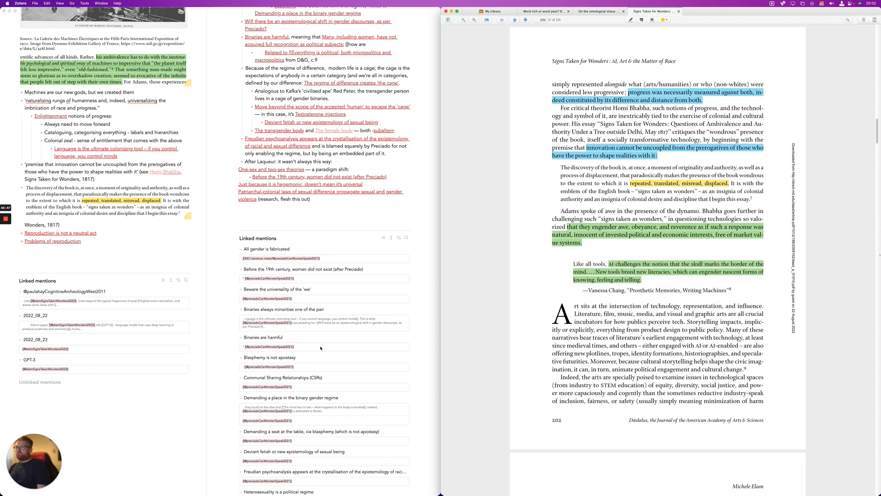
click(138, 258)
click(104, 250)
text(![[Pasted image 20220823200239.png]])
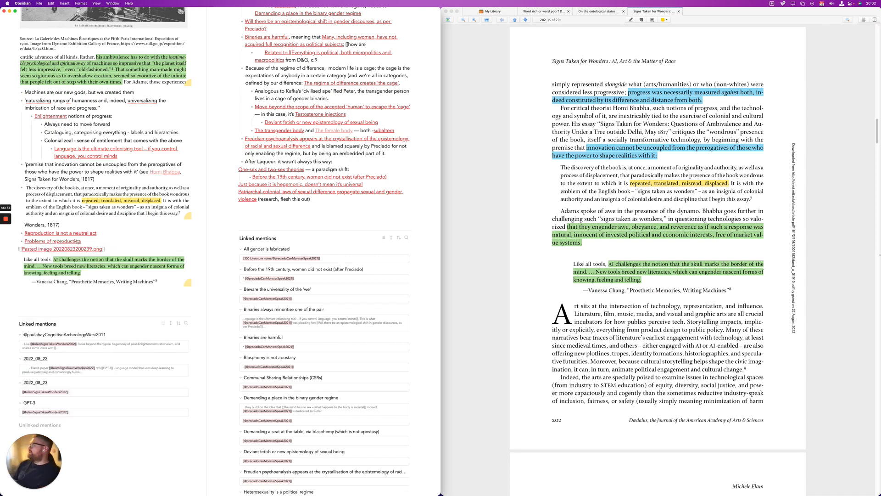
Add the bullet "Posthumanism again" under the pasted quotation image and start another bullet below it
click(115, 288)
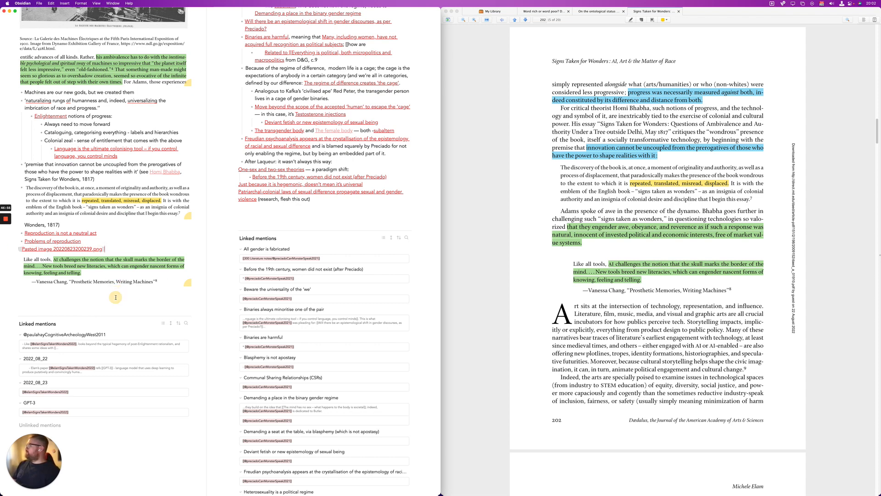
key(Return)
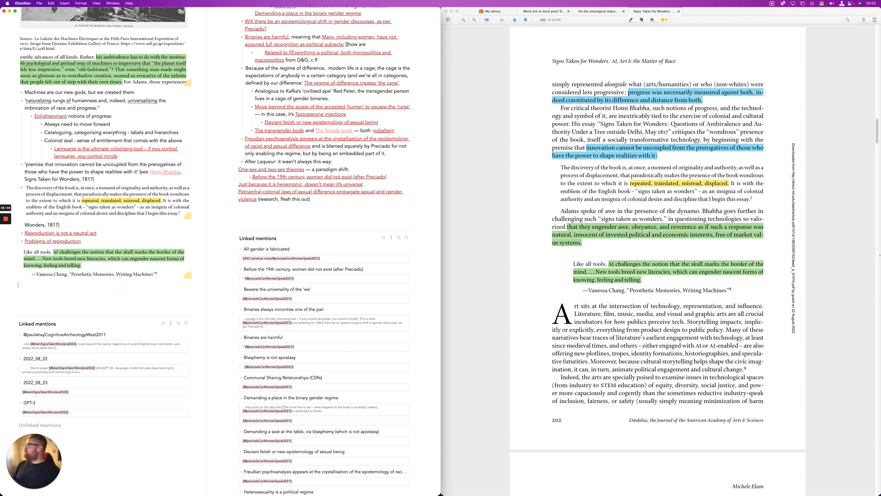
text(- Posthumanis)
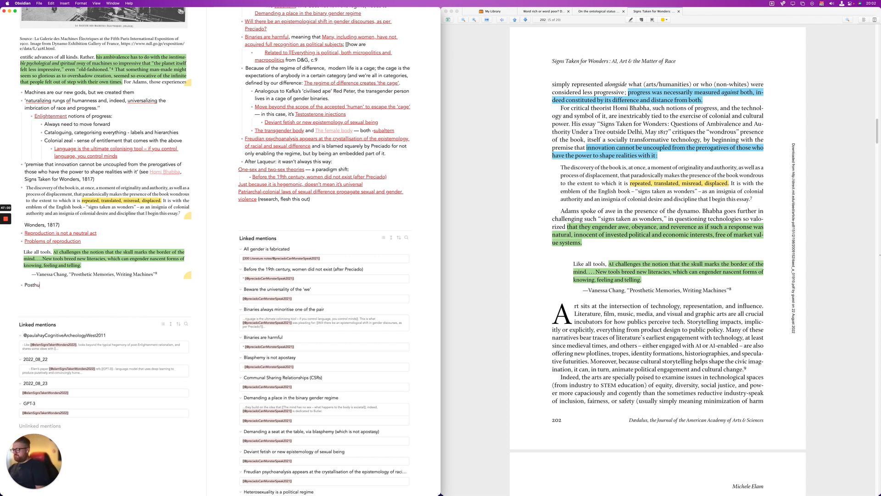
text(m again)
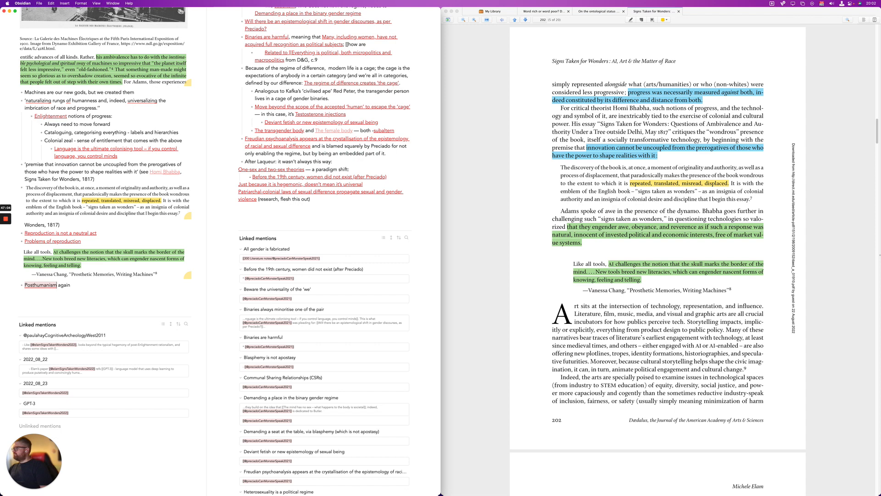
key(Return)
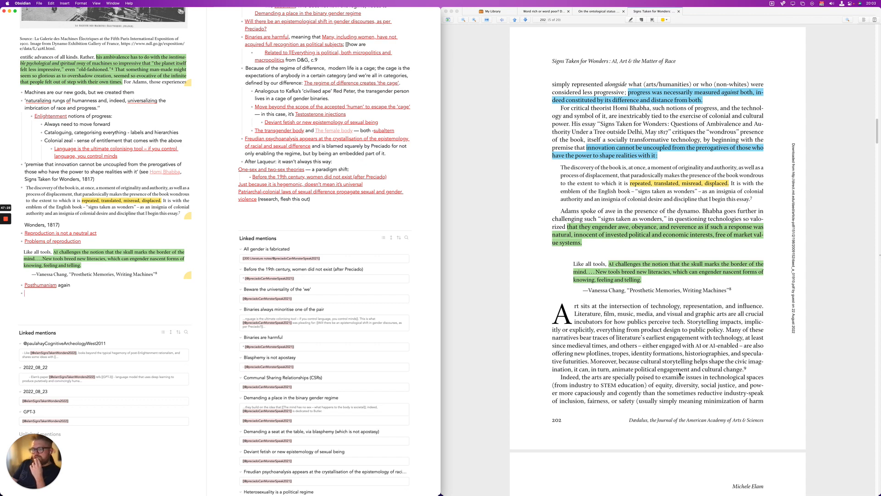
In the Zotero PDF, highlight "cultural storytelling helps shape the civic imagination, it can, in turn, animate political engagement and cultural change" in green
click(642, 362)
drag(642, 362, 744, 370)
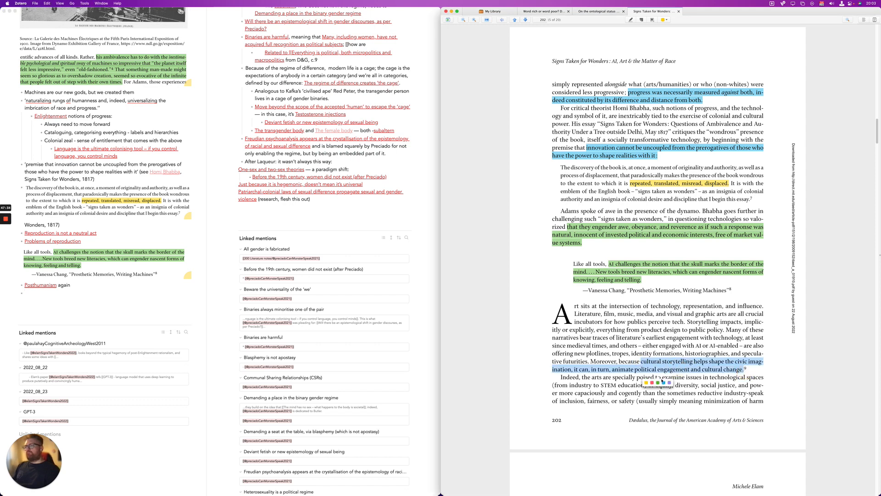
click(658, 383)
On the following PDF page, highlight the title "The Work of Art in the Age of Artificial Intelligence…" and its two authors' names in yellow
scroll(677, 368, down, 3)
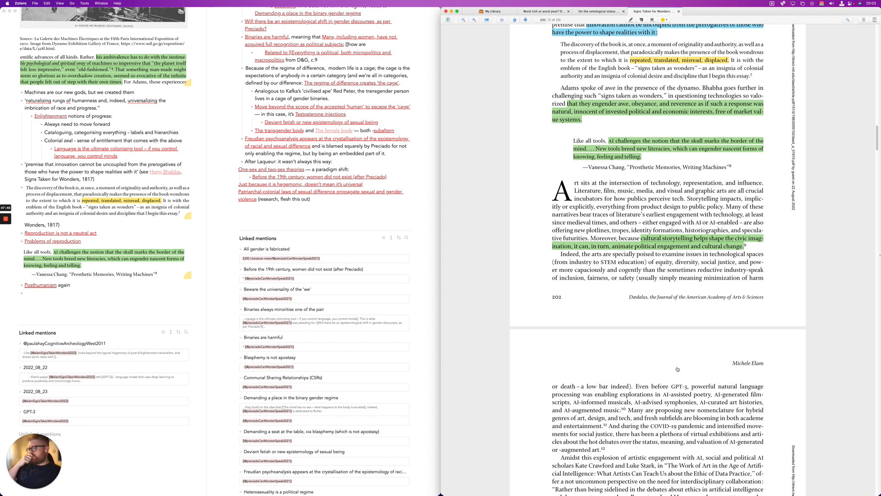
scroll(677, 369, down, 5)
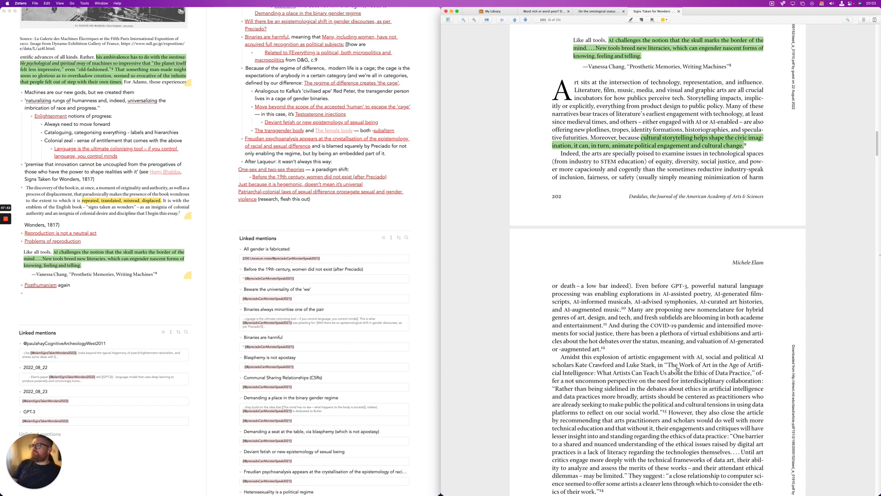
scroll(678, 368, down, 2)
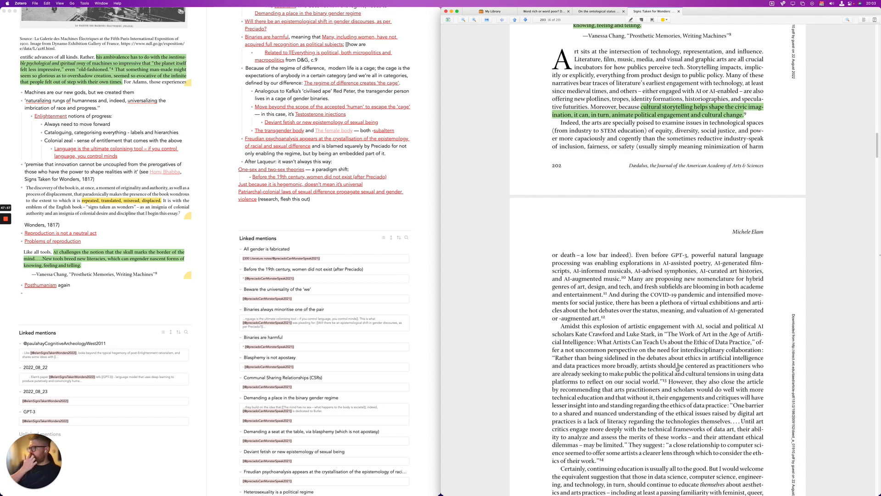
scroll(677, 368, down, 3)
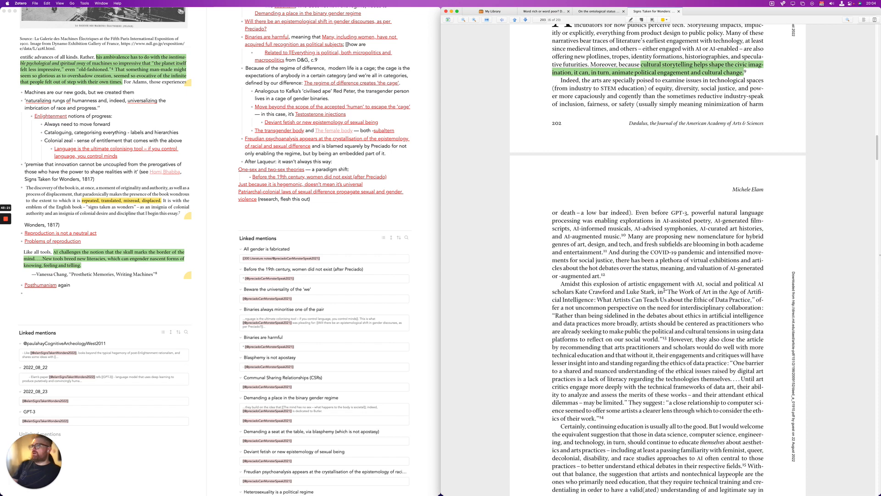
drag(664, 291, 757, 299)
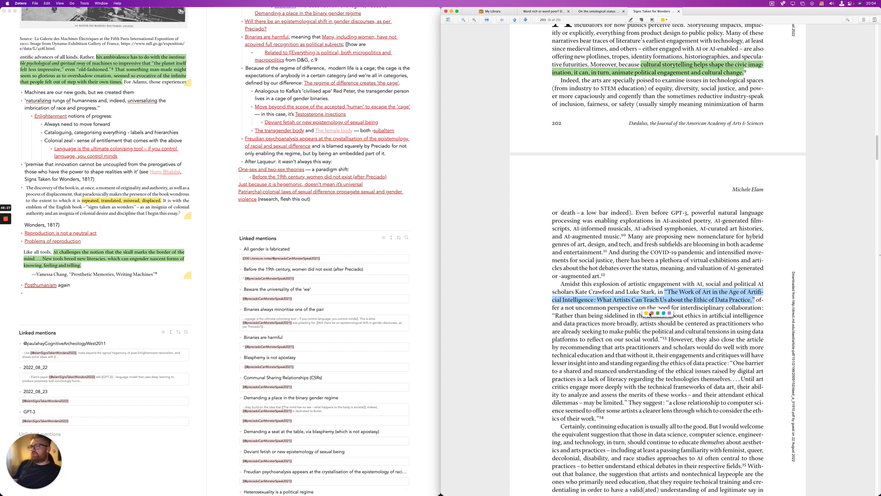
click(646, 313)
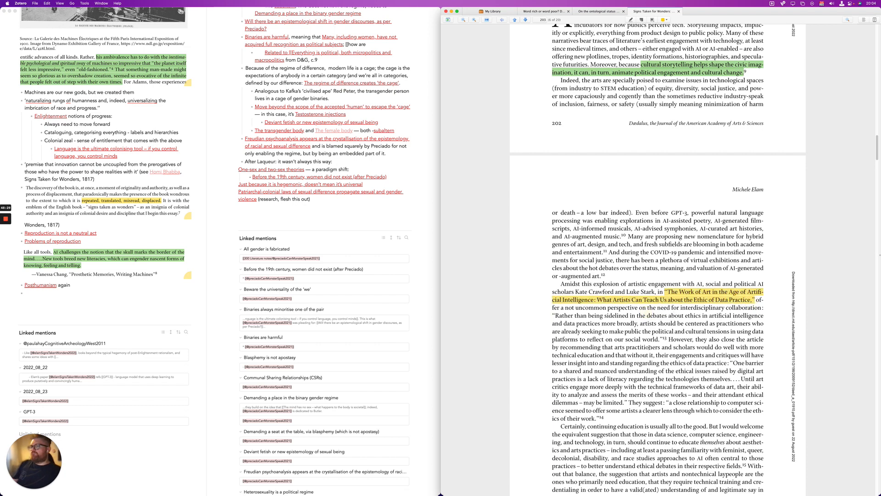
drag(575, 292, 657, 292)
click(603, 305)
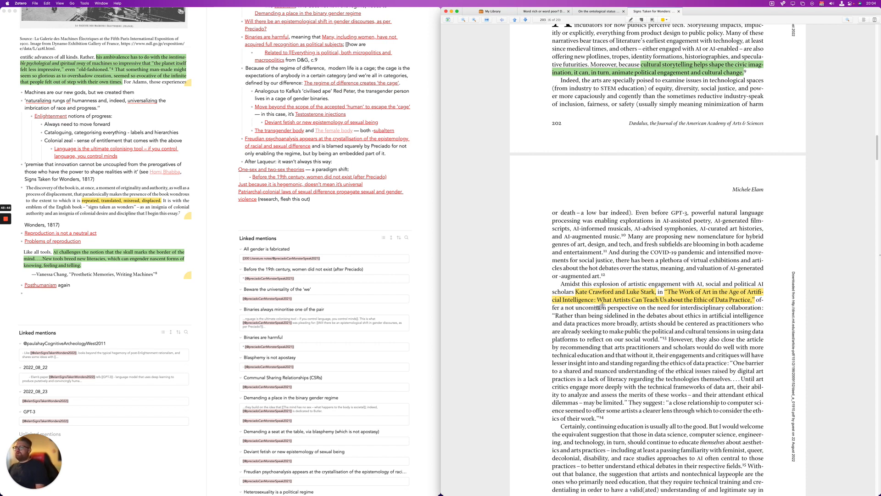
Capture a screenshot of the lines citing that article, paste it at the end of the "Working memory" note in Notes, and return to Zotero
key(super+shift+4)
mouse_move(552, 285)
mouse_down()
mouse_move(654, 313)
mouse_move(767, 304)
mouse_up()
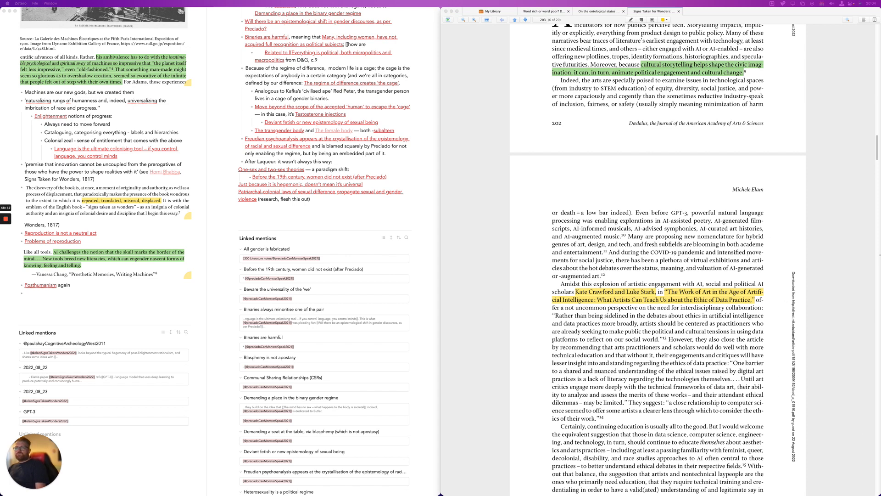
drag(880, 55, 283, 145)
click(271, 325)
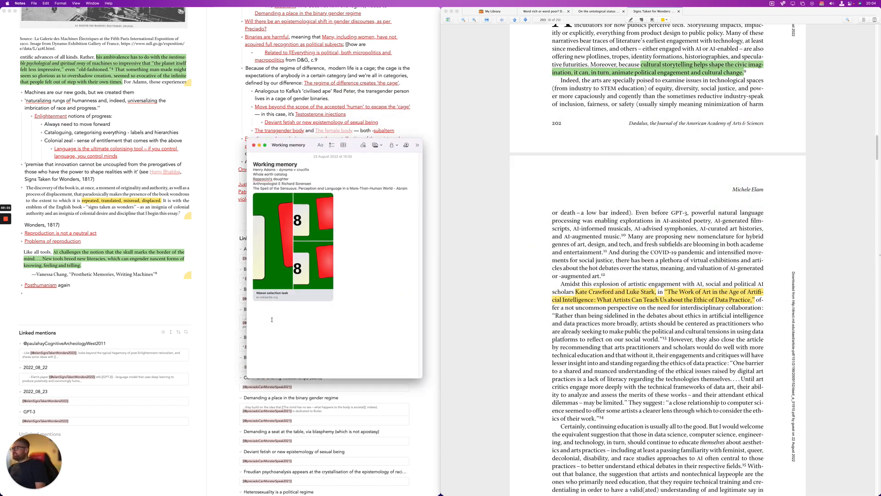
text(Amidst this explosion of artistic engagement with AI, social and political AI scholars Kate Crawford and Luke Stark, in "The Work of Art in the Age of Artifi- cial Intelligence: What Artists Can Teach Us about the Ethic of Data Practice," of-)
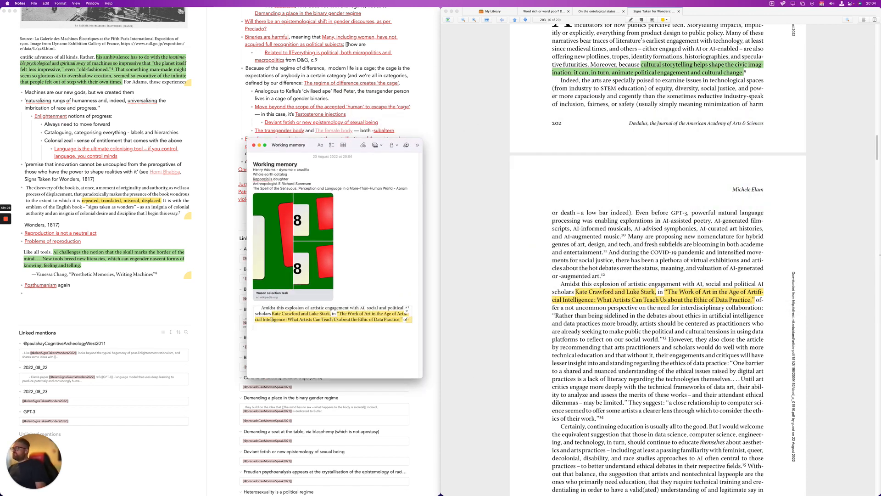
key(Return)
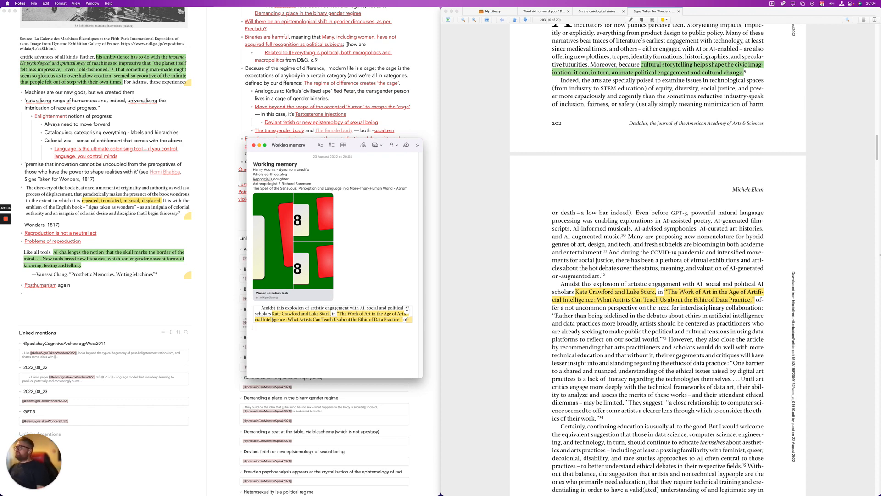
click(523, 371)
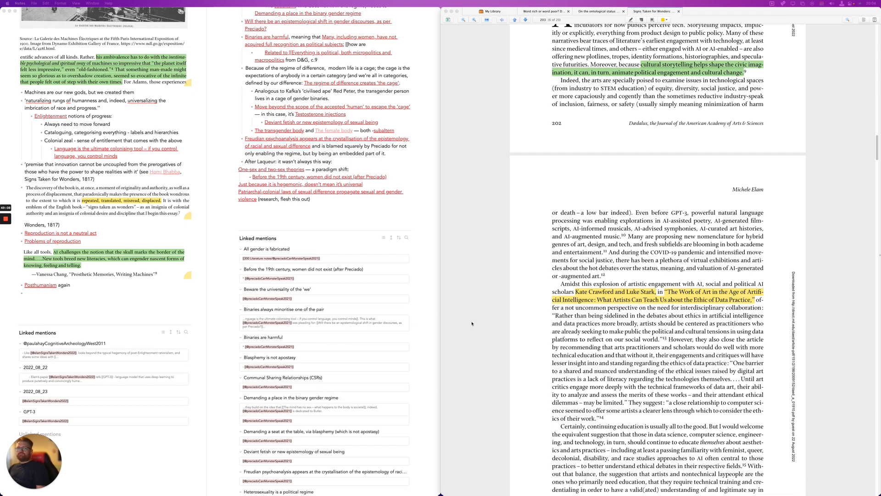
click(588, 336)
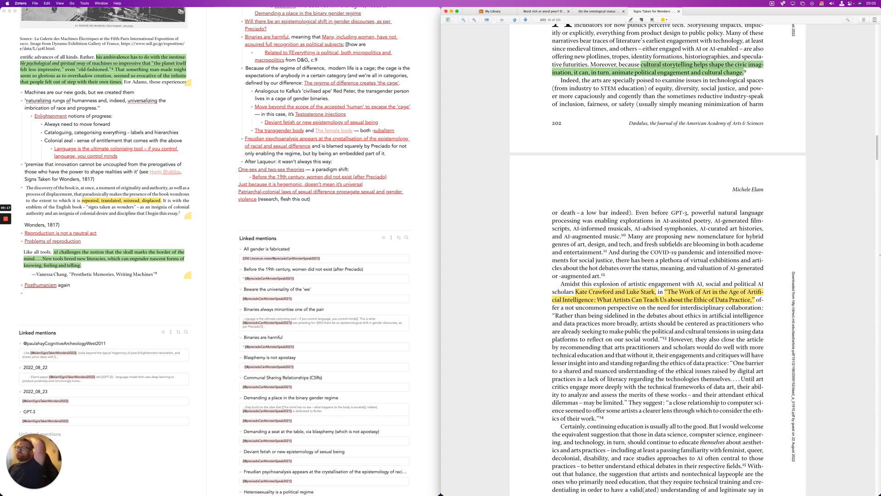
In the Obsidian literature note, write the bullet "Interdisciplinary collaboration is important (there was something on Twitter about this)"
click(144, 318)
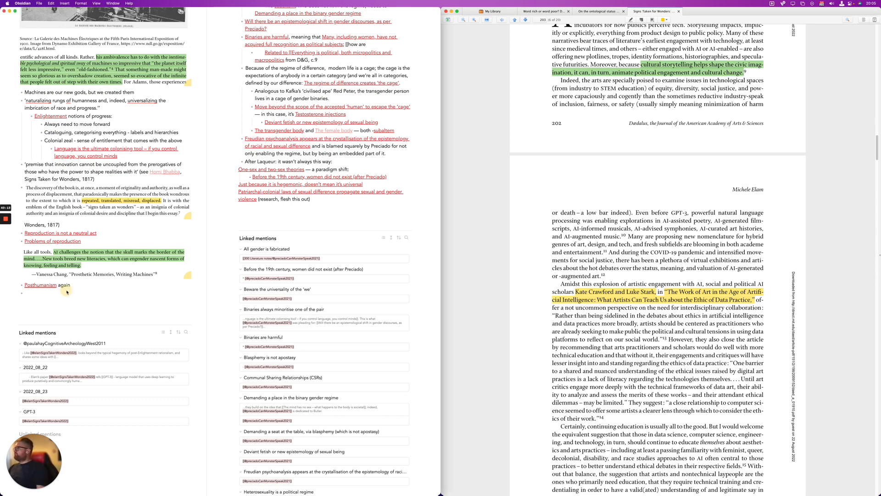
text(Interdis)
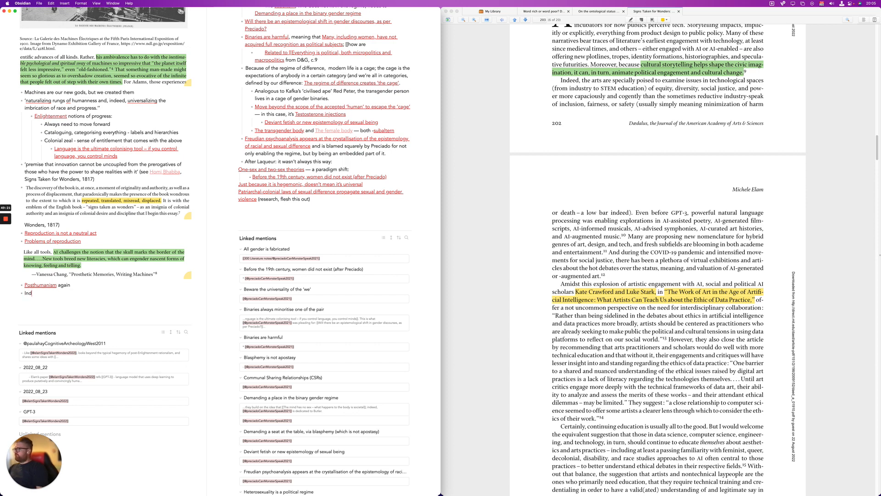
text(ciplinary)
text( collaborati)
text(on is import)
text(ant)
text( (there was som)
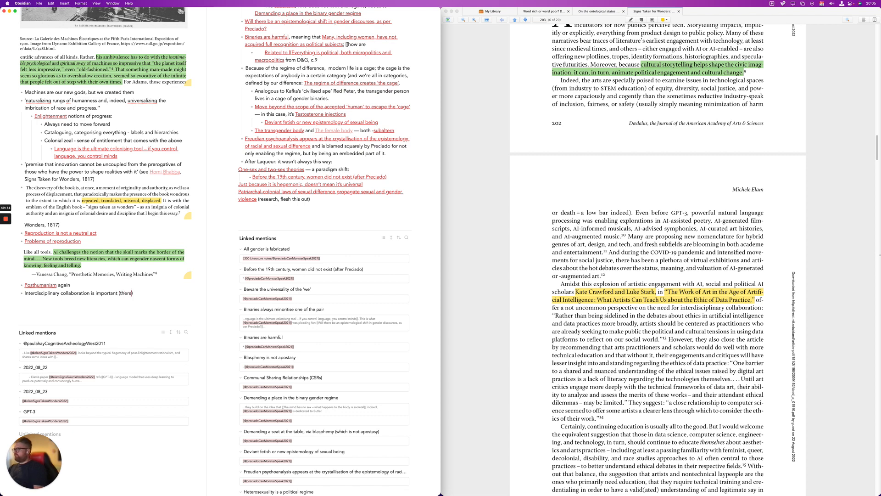
text(ethig)
key(BackSpace)
key(BackSpace)
text(ng on Twitter about this)
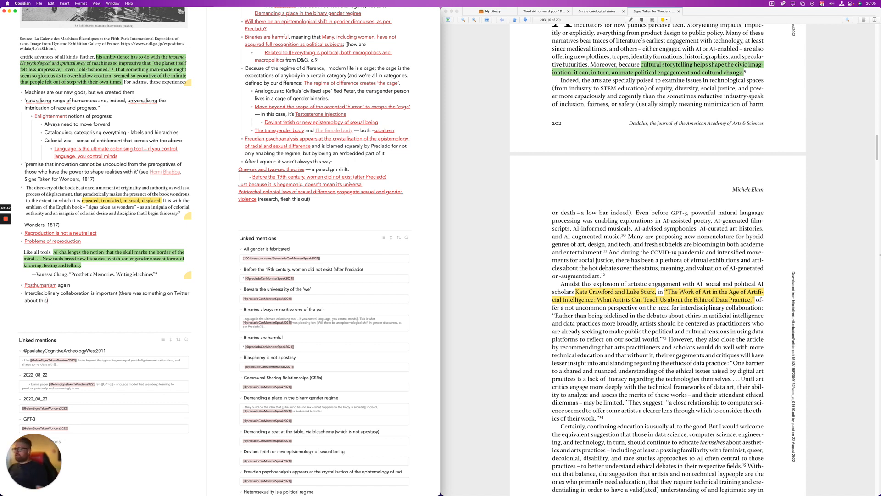
Switch to Twitter to find the post about interdisciplinary collaboration
key(super+space)
text(t)
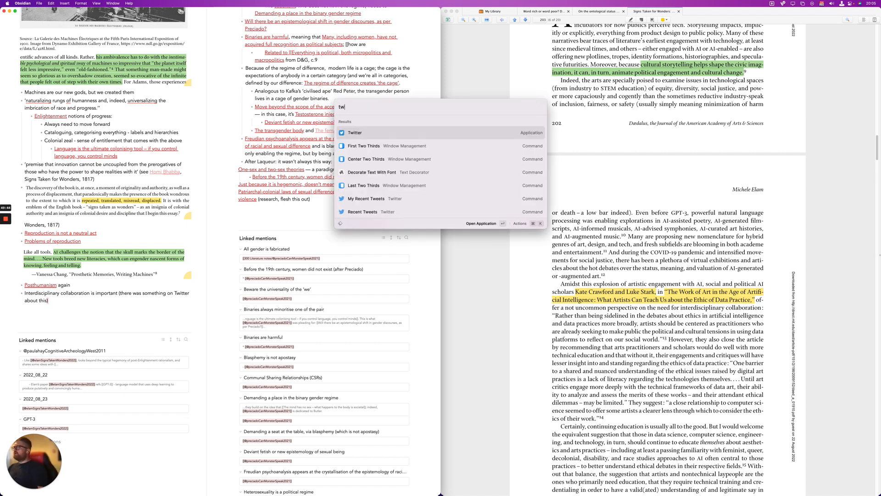
key(Escape)
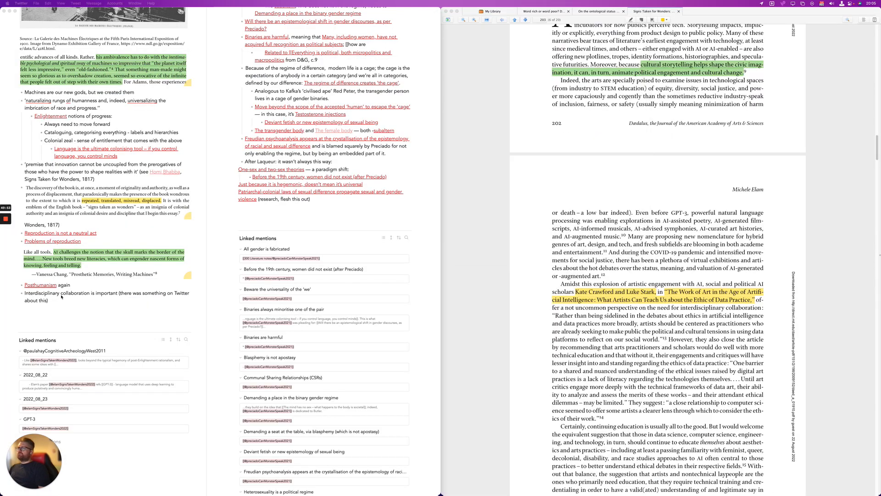
key(ctrl+alt+Right)
key(ctrl+alt+Right)
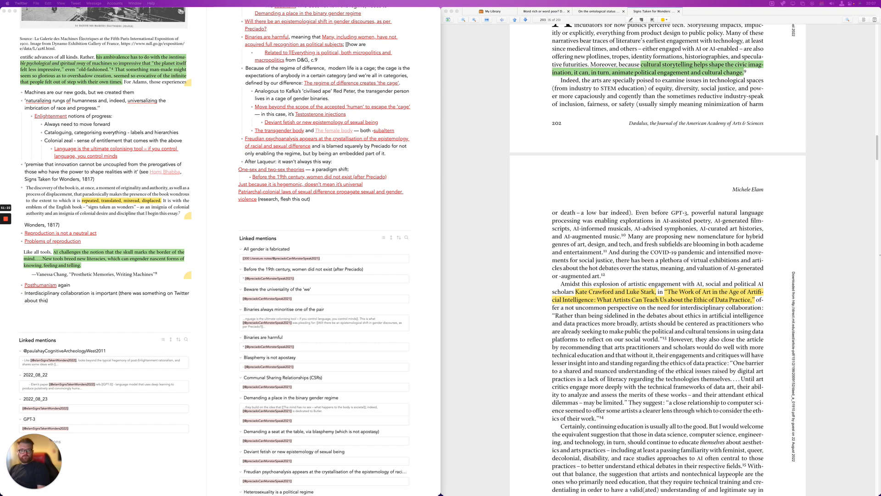
Back in Obsidian, paste the tweet's link as a nested bullet under the interdisciplinary collaboration point and start a new bullet
key(super+Tab)
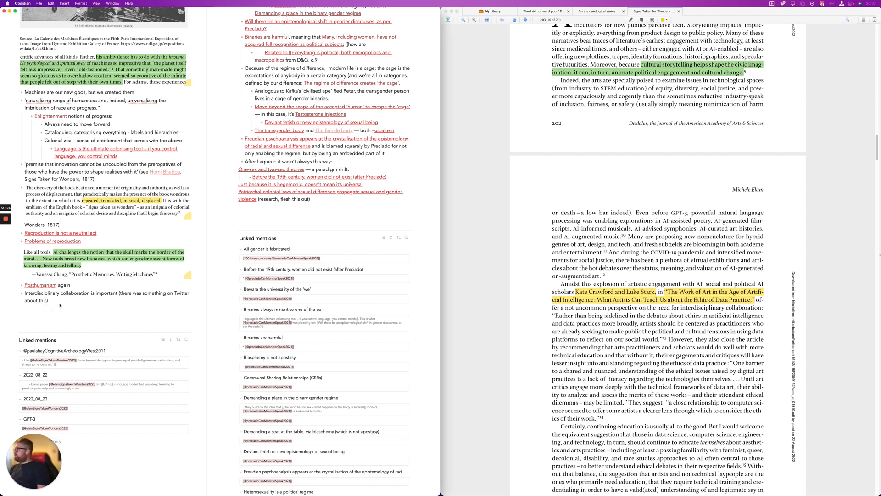
click(60, 301)
key(Return)
key(Tab)
key(super+v)
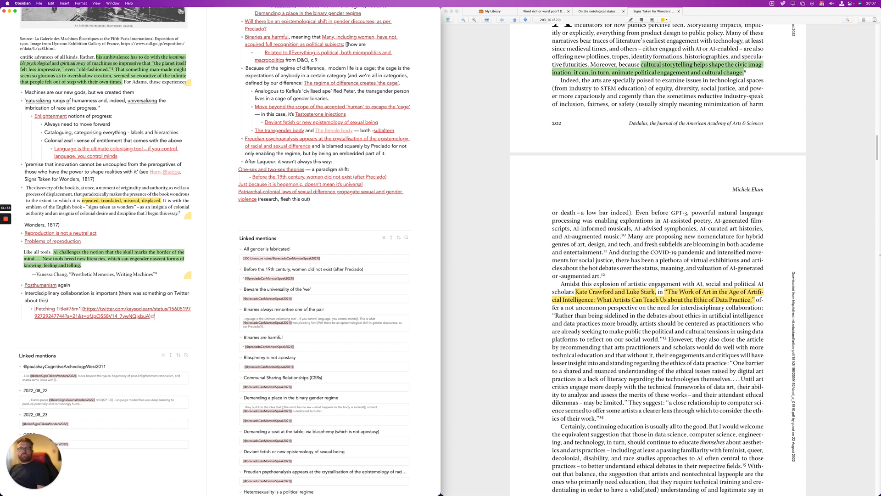
key(Return)
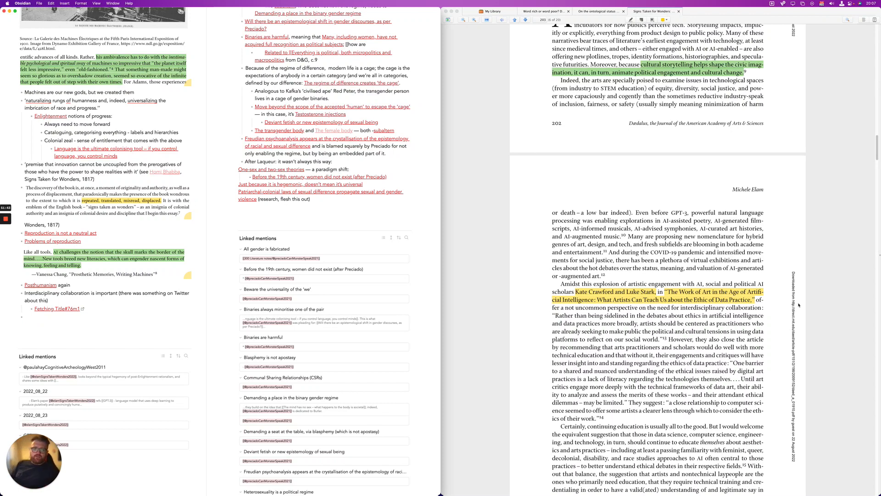
key(super+Tab)
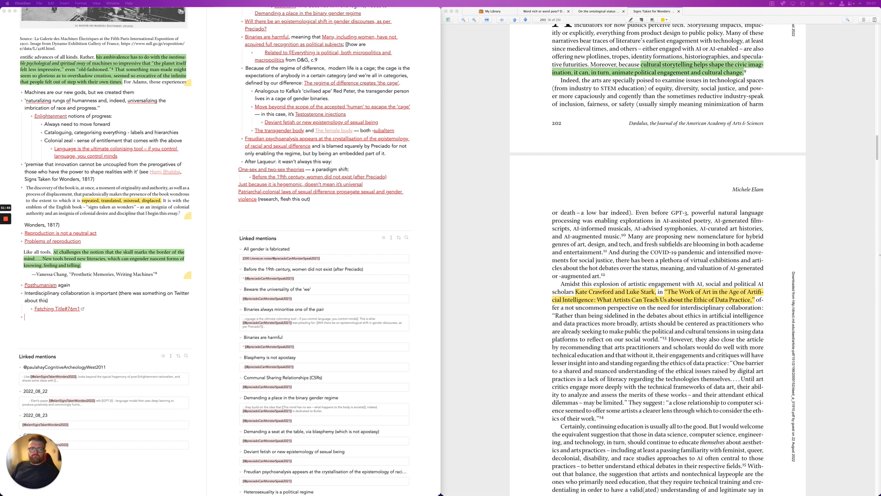
key(super+Tab)
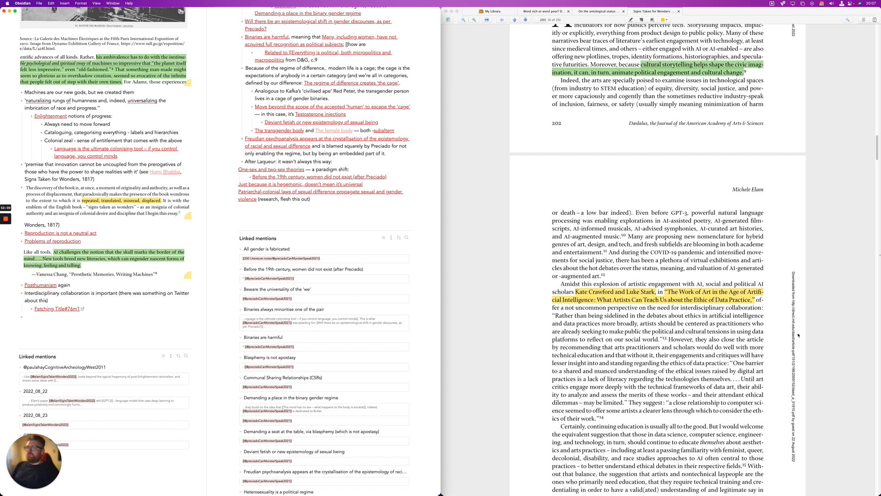
click(643, 323)
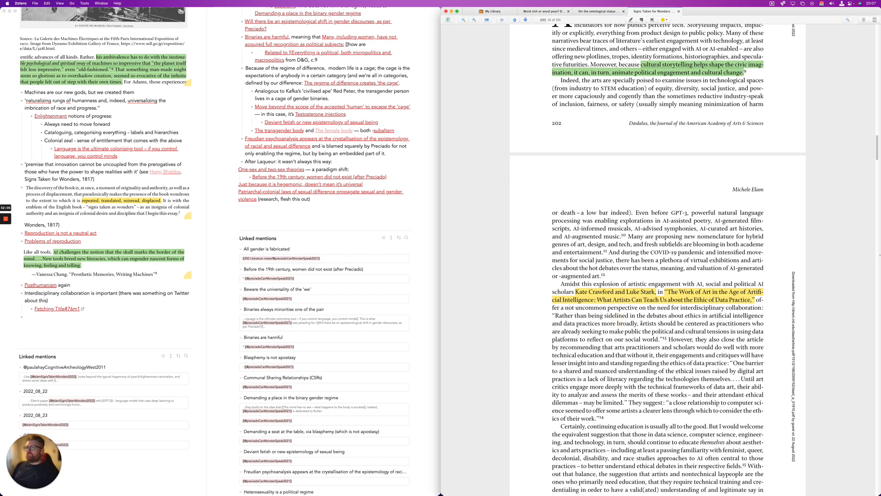
Highlight the "artists should be centered as practitioners" quotation in green and paste a screenshot of it as a bullet in the Obsidian literature note
mouse_move(641, 323)
mouse_down()
mouse_move(644, 331)
mouse_move(718, 335)
mouse_move(651, 339)
mouse_move(661, 340)
mouse_up()
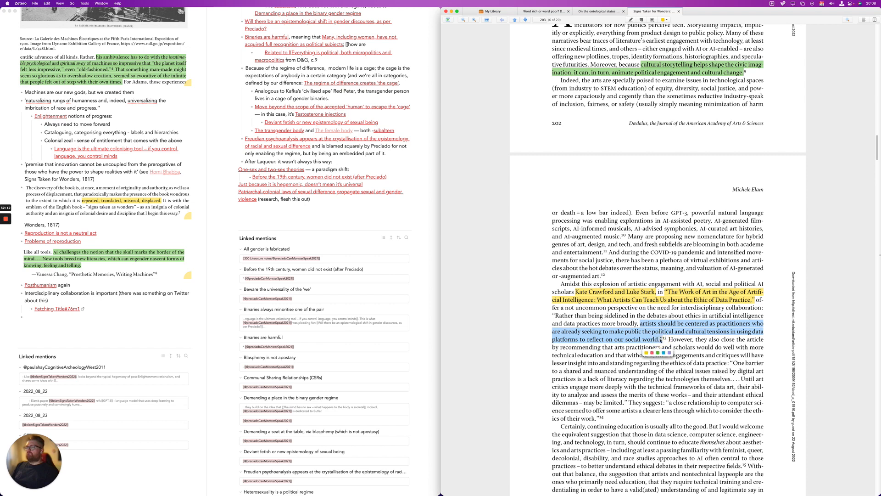
click(658, 353)
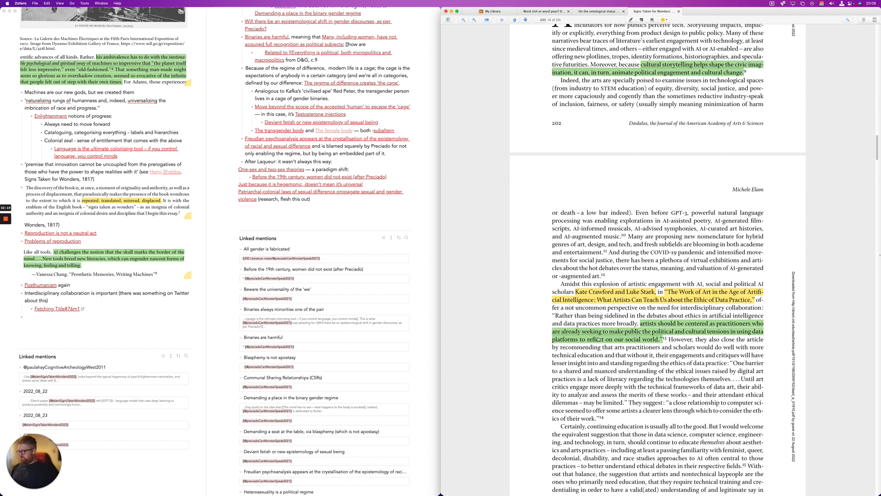
drag(550, 318, 765, 345)
click(55, 330)
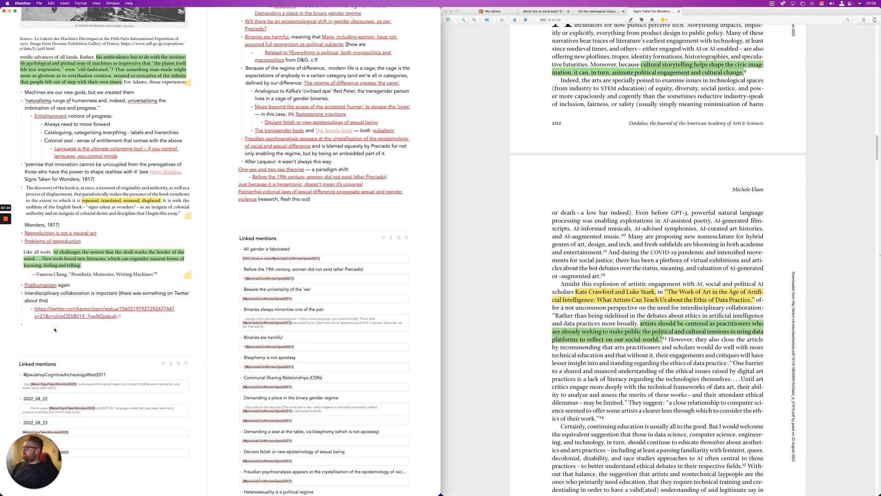
key(super+v)
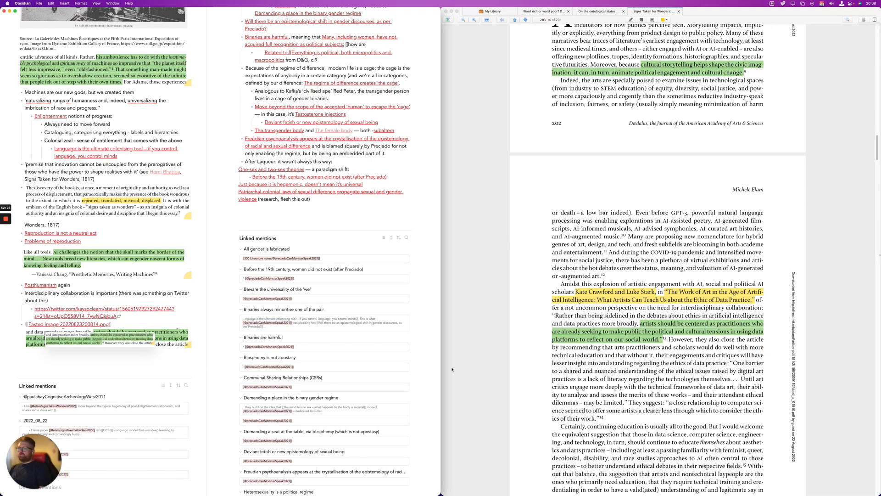
Skim ahead through the article's pages 203 to 205, and review the Obsidian literature note from its abstract to the newest bullets
scroll(670, 360, down, 10)
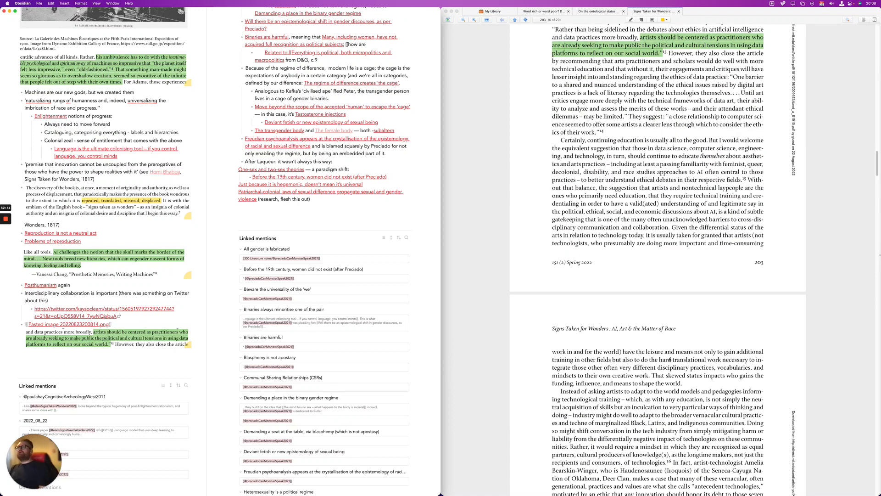
scroll(714, 407, down, 20)
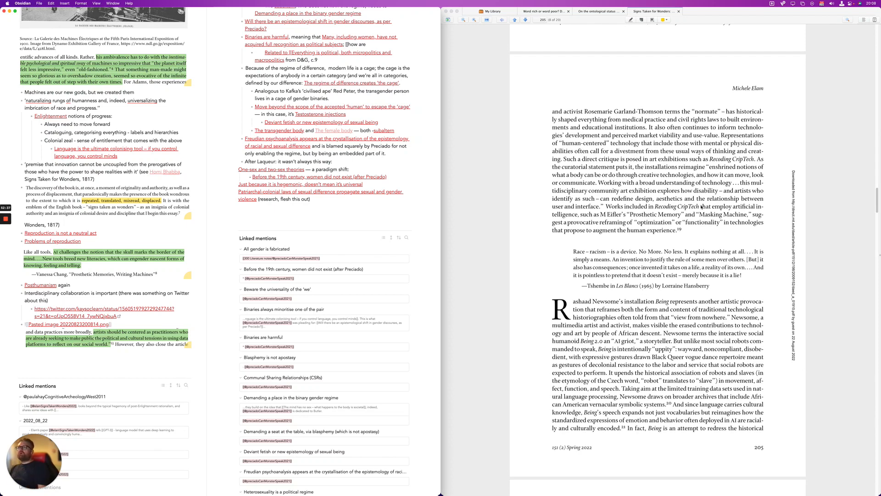
scroll(702, 207, up, 6)
scroll(701, 206, down, 6)
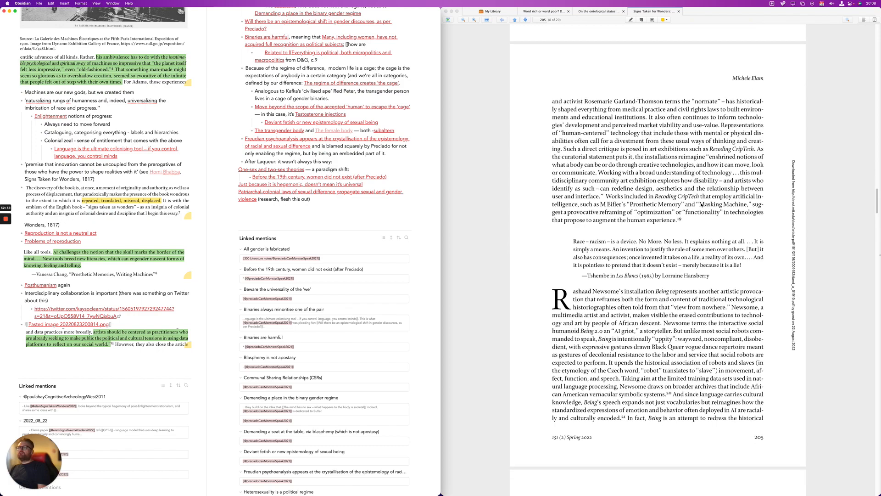
scroll(701, 206, up, 15)
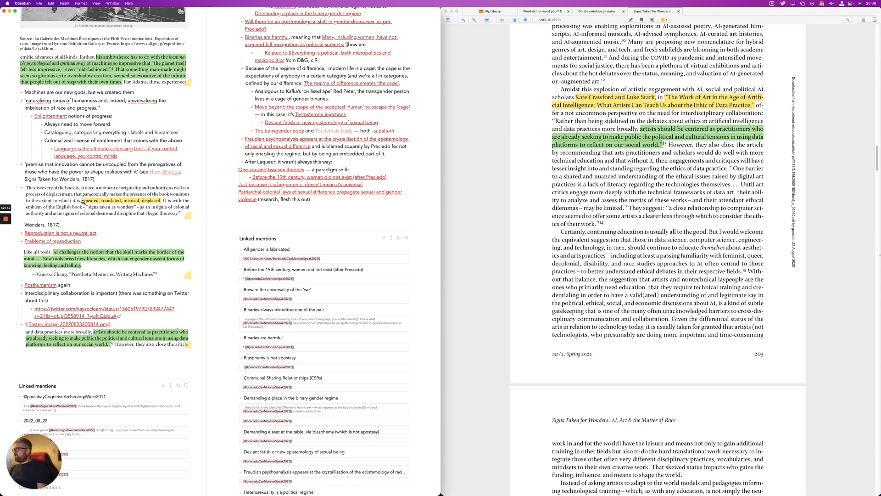
scroll(83, 202, up, 5)
scroll(84, 201, up, 11)
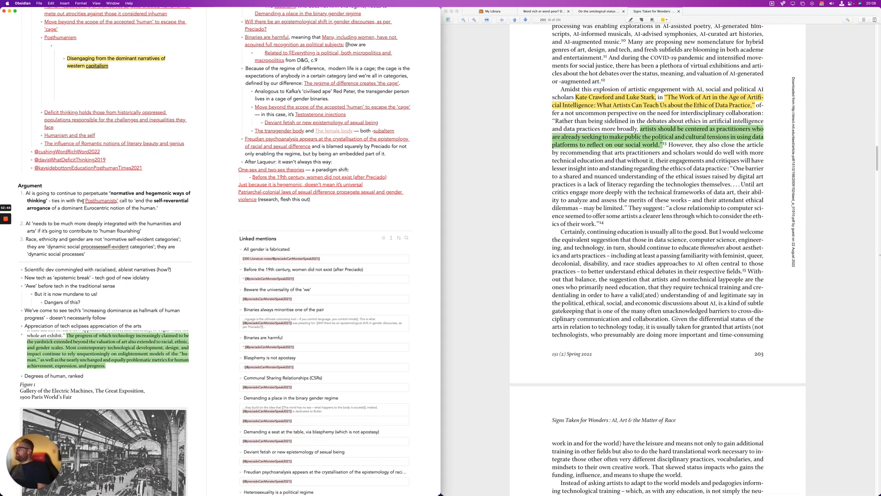
scroll(83, 201, up, 4)
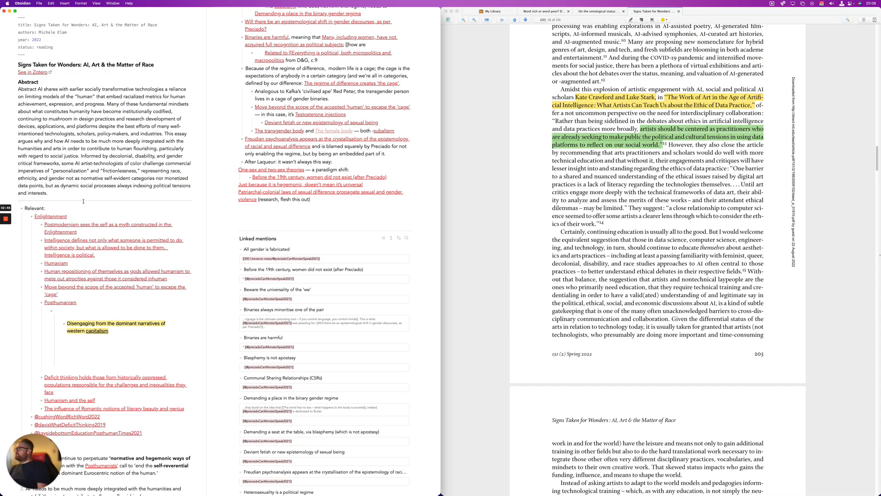
scroll(84, 202, down, 20)
scroll(83, 203, up, 3)
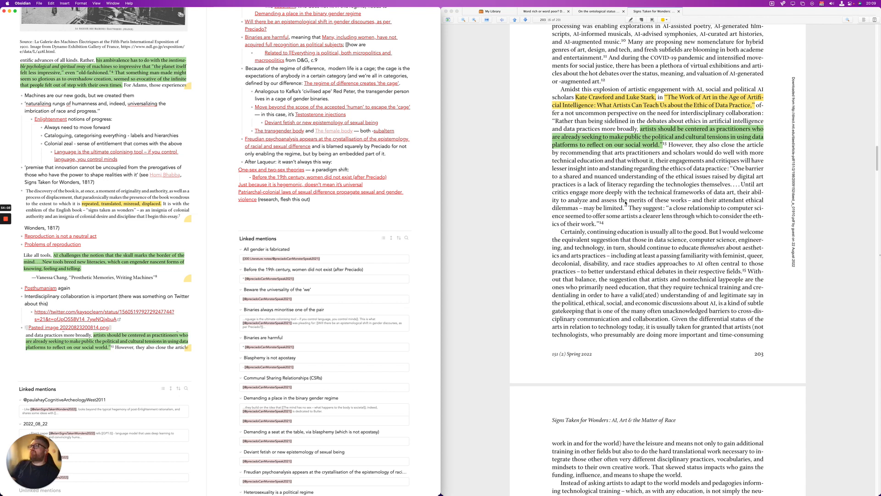
In the article on page 203, highlight in green the "They suggest" sentence and the sentence beginning "I would welcome the equivalent suggestion"
mouse_move(631, 207)
mouse_down()
mouse_move(630, 222)
mouse_move(606, 224)
mouse_up()
click(658, 237)
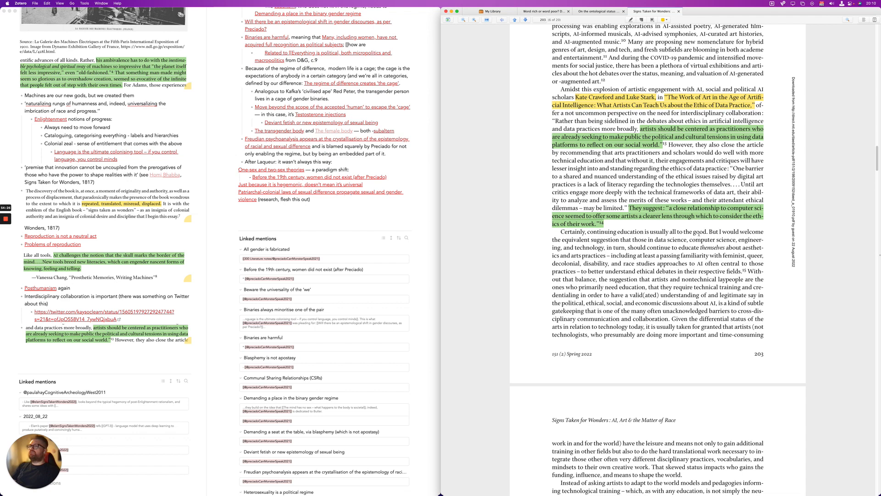
drag(718, 232, 744, 271)
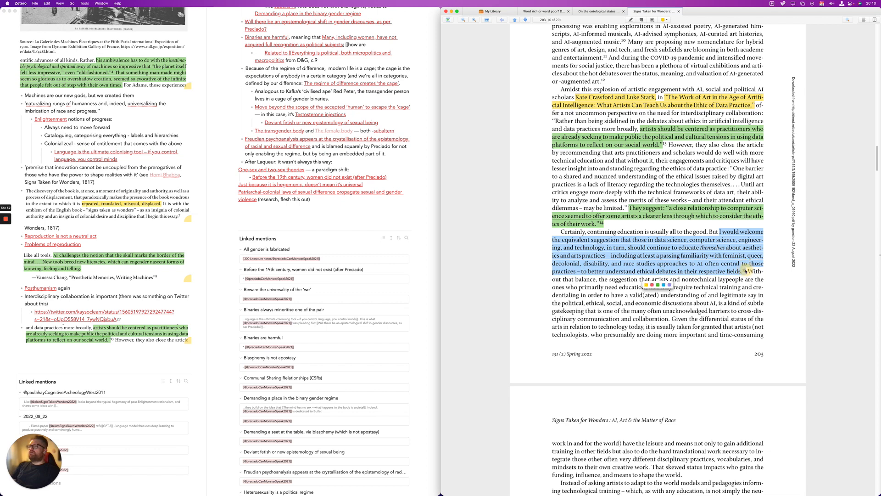
click(657, 285)
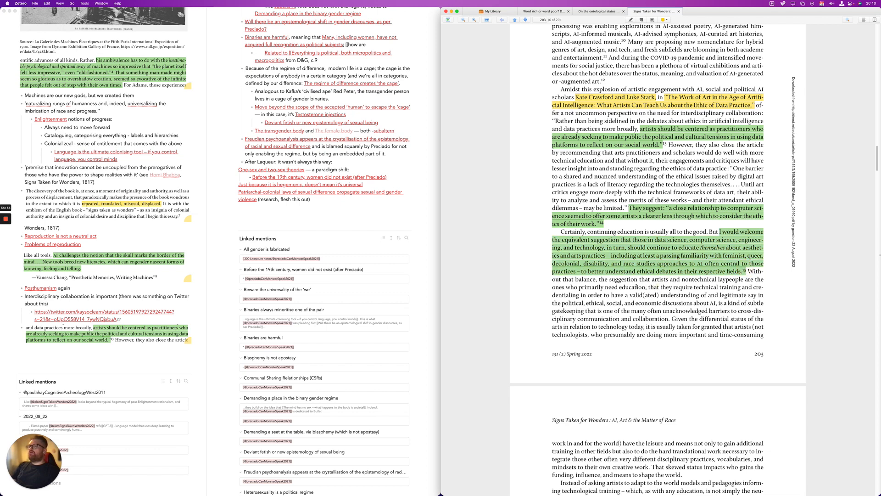
Below the pasted screenshot in the literature note, add the bullet "Siloing of the disciplines - artists need to know about tech"
click(97, 354)
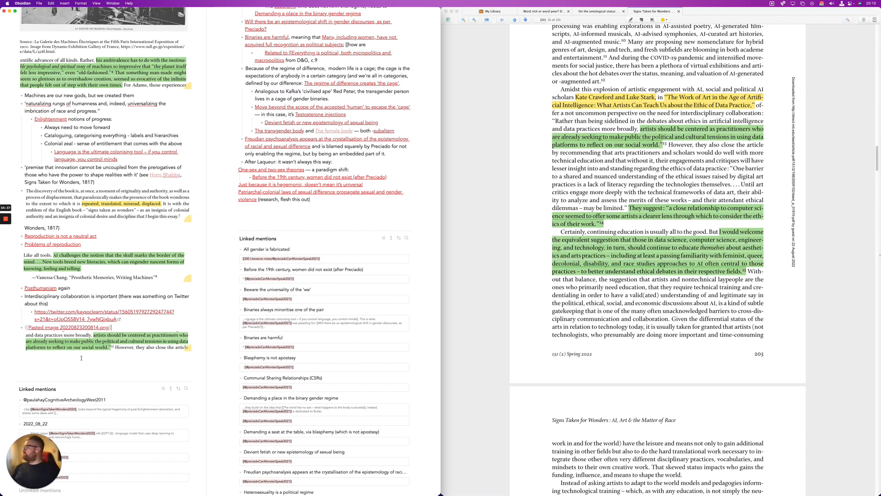
key(Return)
text(Siloing of the dis)
text(c)
text(io)
key(BackSpace)
text(plines)
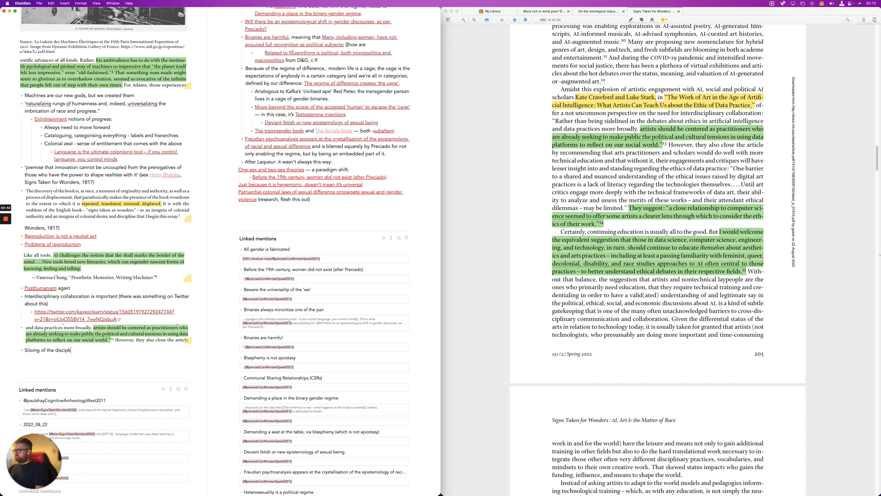
text( - artists )
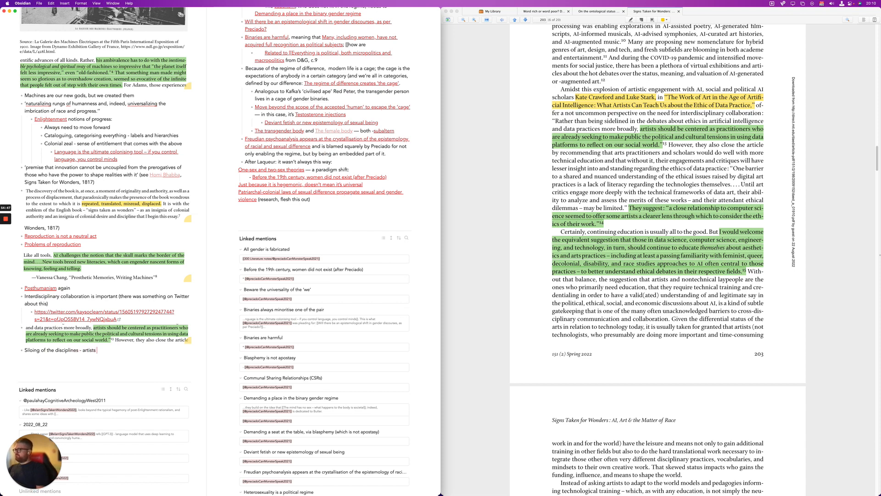
text(need to know abo)
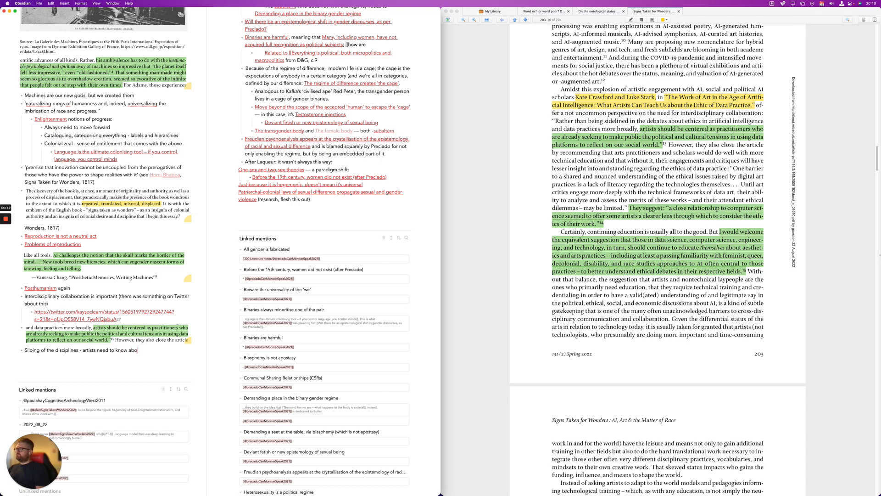
text(ut tech)
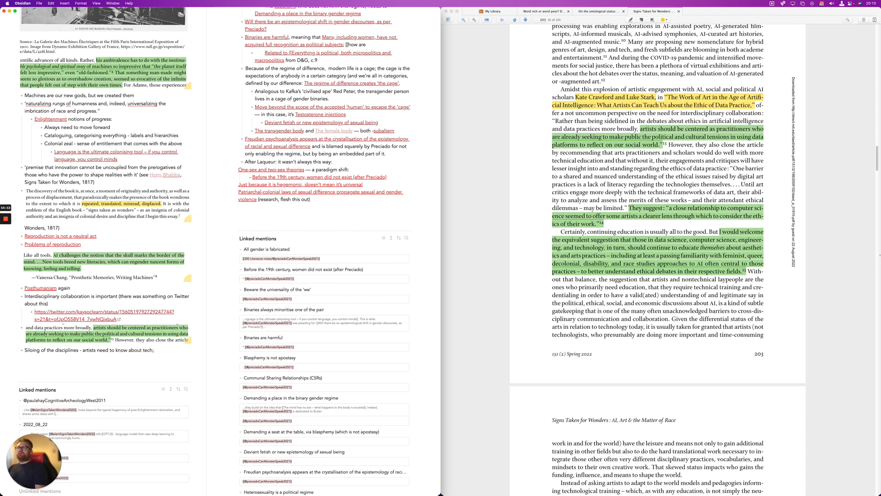
Extend the bullet with "; data scientists etc. need to have at least a working knowledge about aesthetics and arts prac" and start a new bullet
text(; data scien)
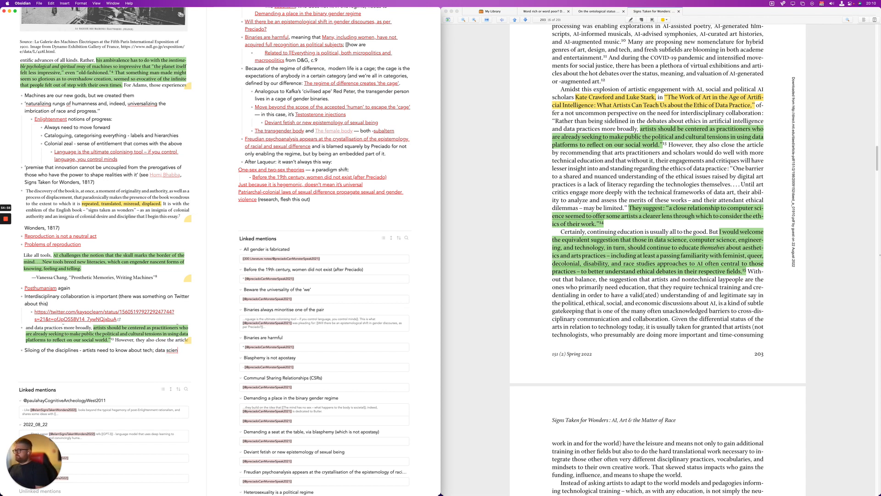
text(tists etc.)
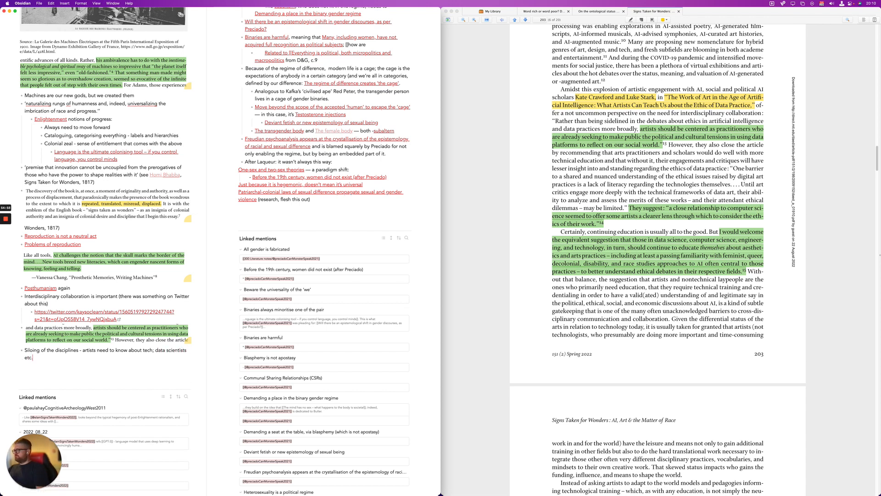
text( need to have at least a wo)
text(rking knowledhe)
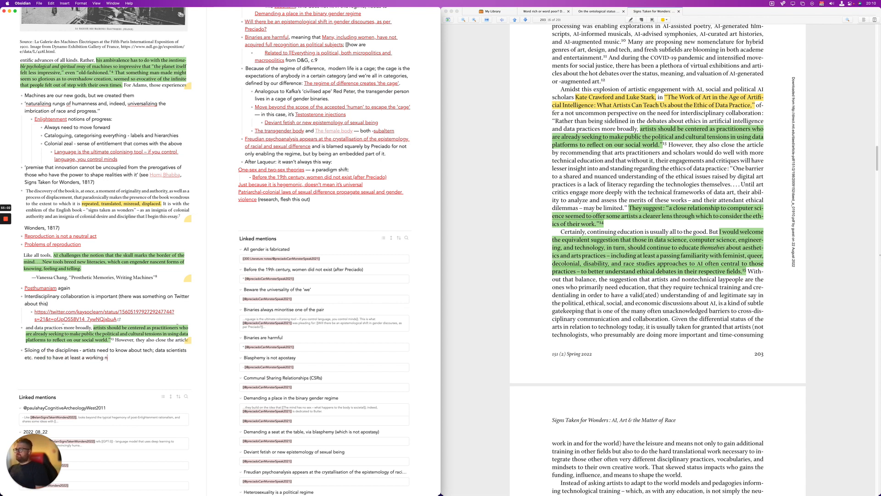
key(BackSpace)
key(BackSpace)
text(ge about aesthetics)
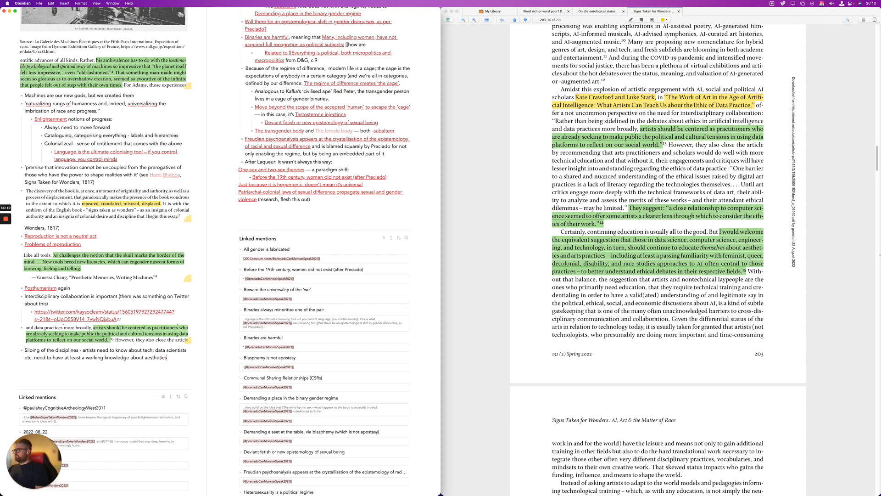
text( and arts prac)
key(Return)
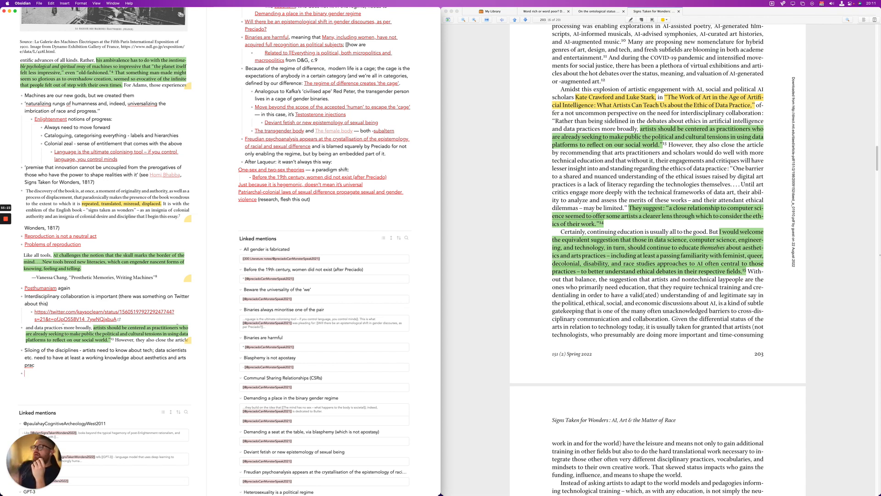
On page 204, highlight in green the passage from "industry might do well to adapt" to "these communities" and the "cultural producers of knowledge(s)" phrase
scroll(610, 389, down, 10)
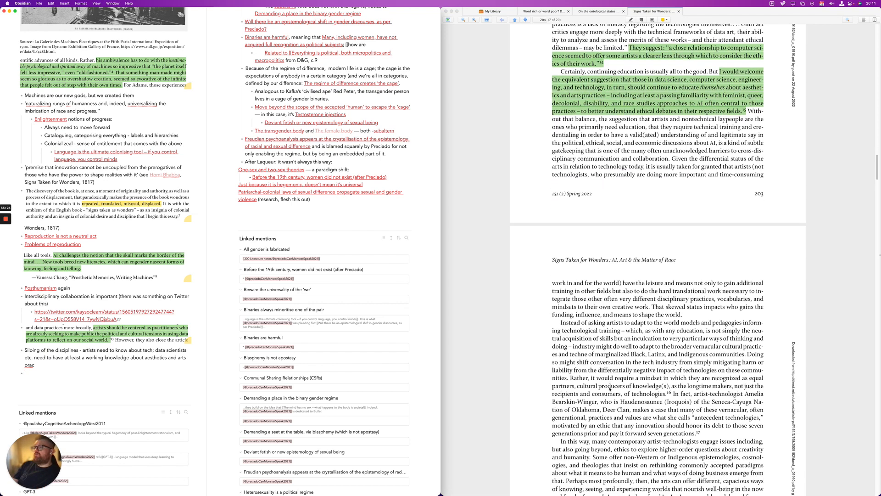
scroll(610, 388, down, 1)
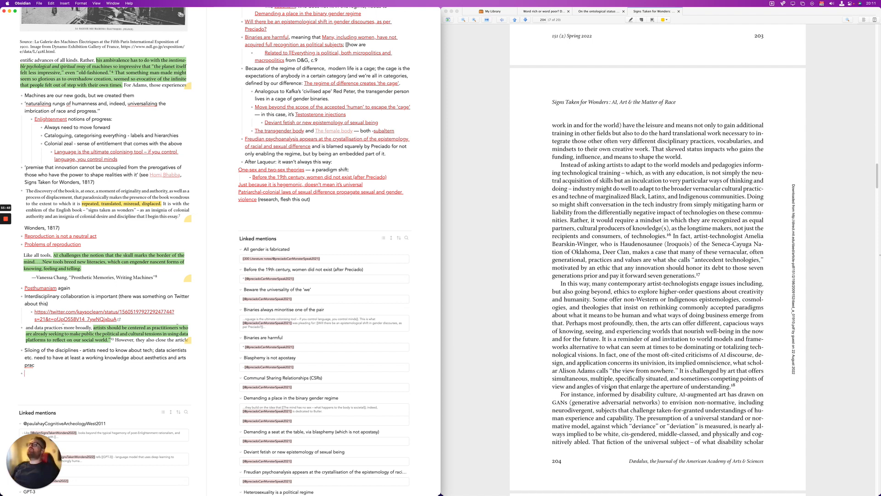
click(574, 188)
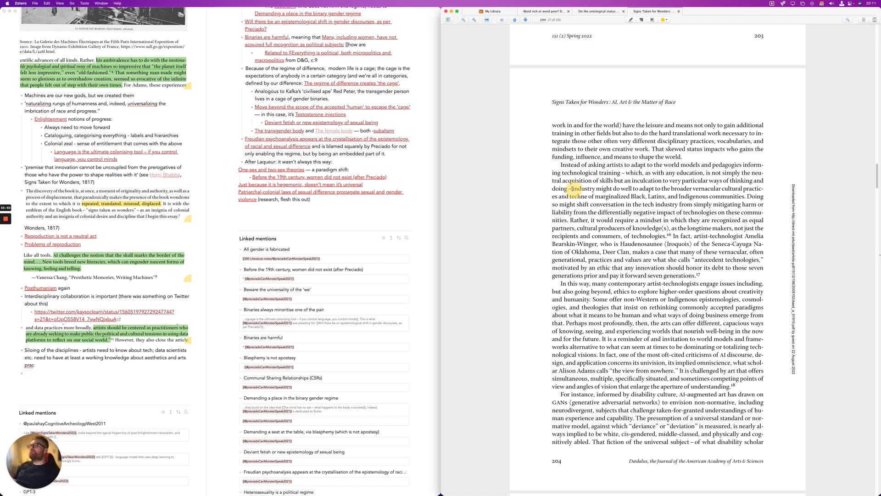
drag(574, 188, 628, 192)
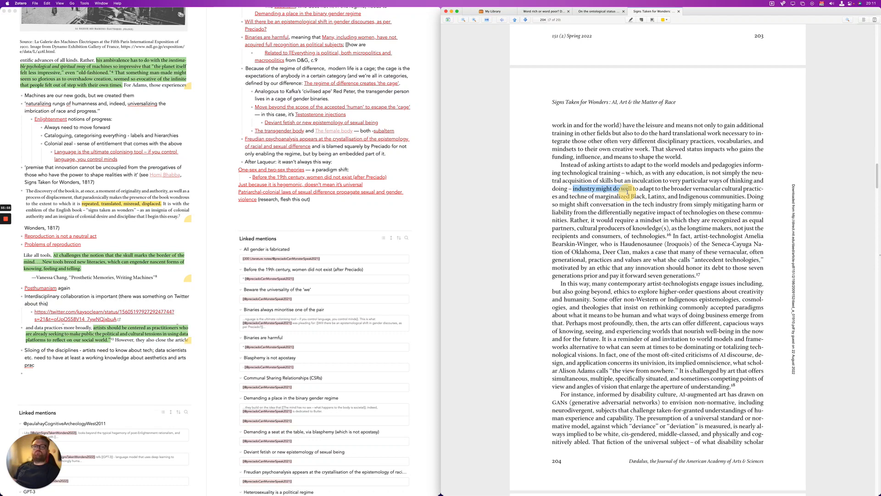
mouse_move(628, 192)
mouse_down()
mouse_move(745, 207)
mouse_move(571, 219)
mouse_up()
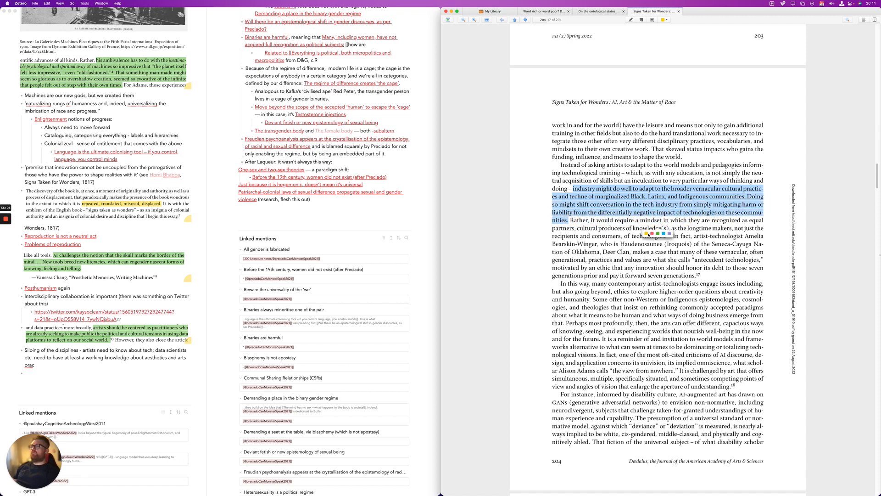
click(658, 234)
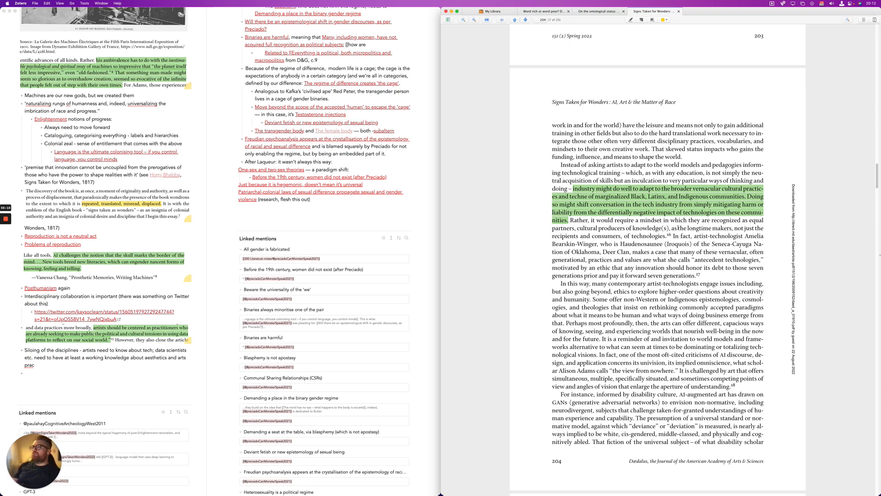
drag(577, 226, 667, 237)
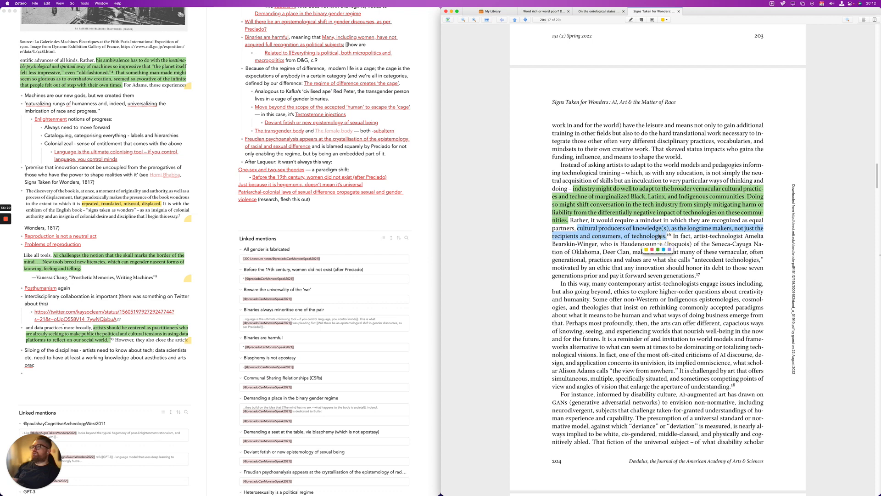
click(658, 250)
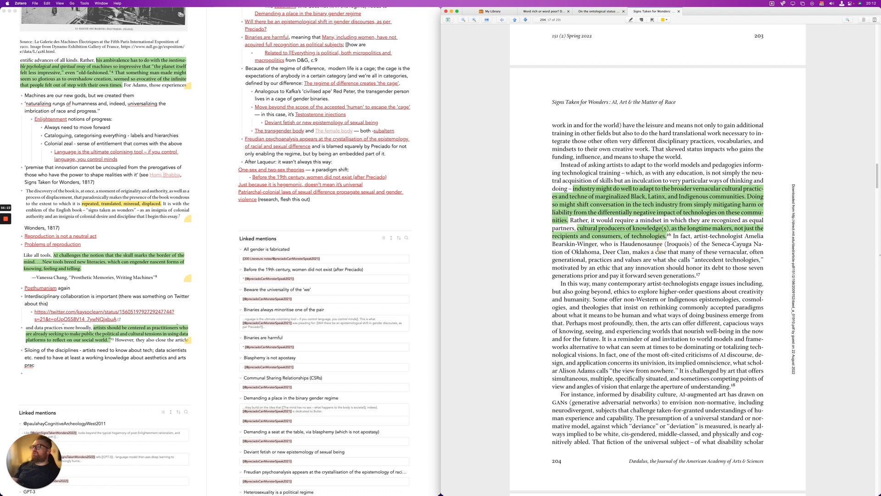
click(106, 372)
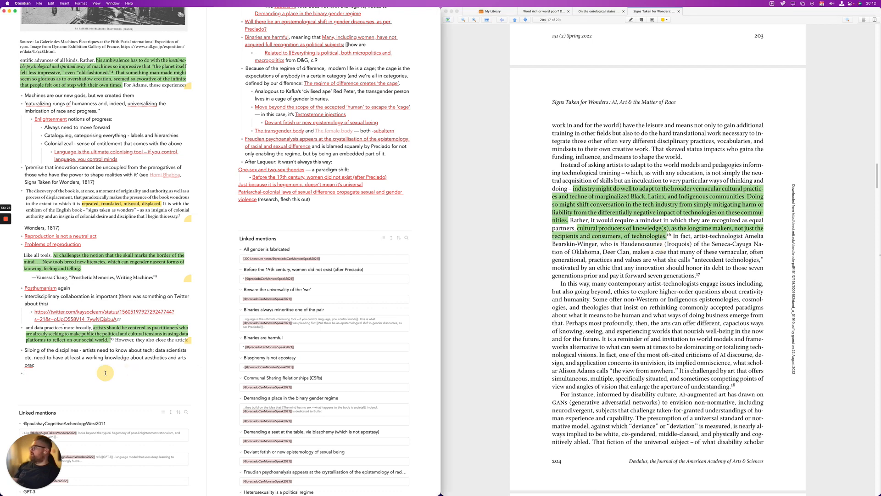
text(It's a new )
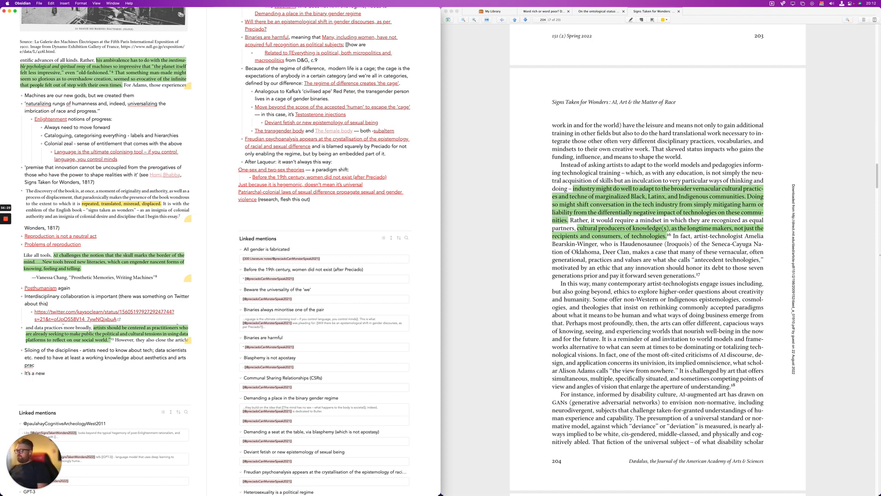
text([[)
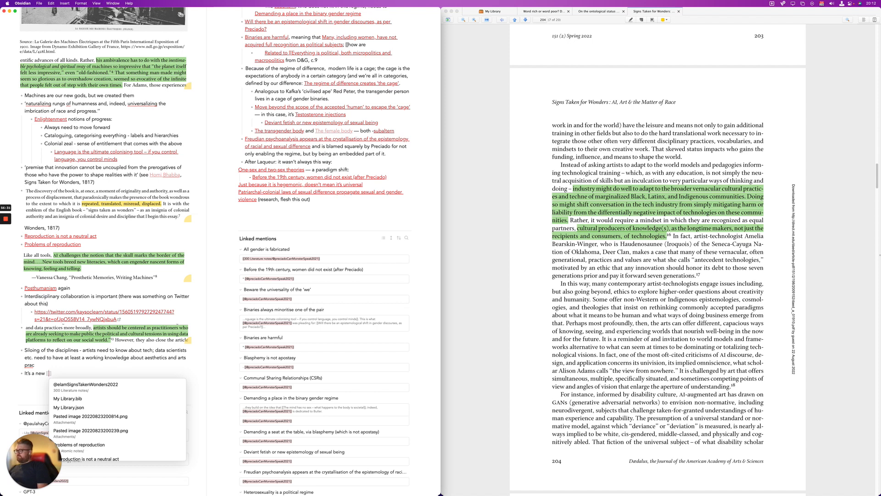
text(prec)
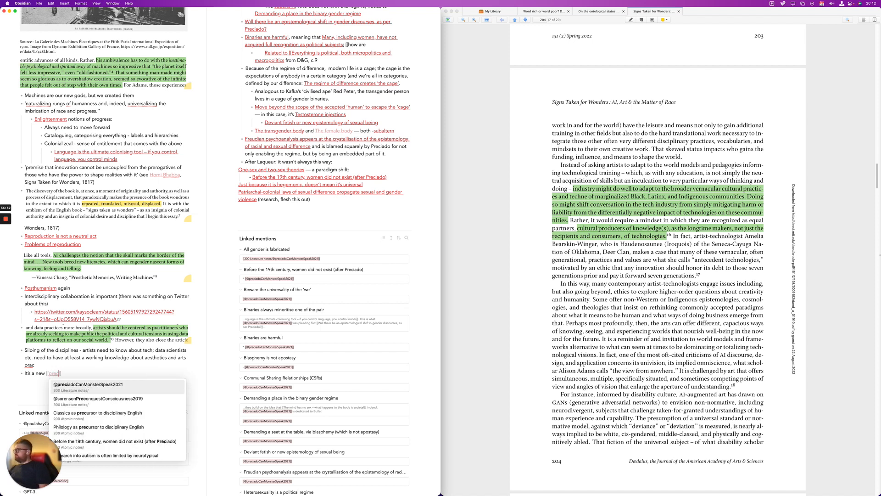
key(Return)
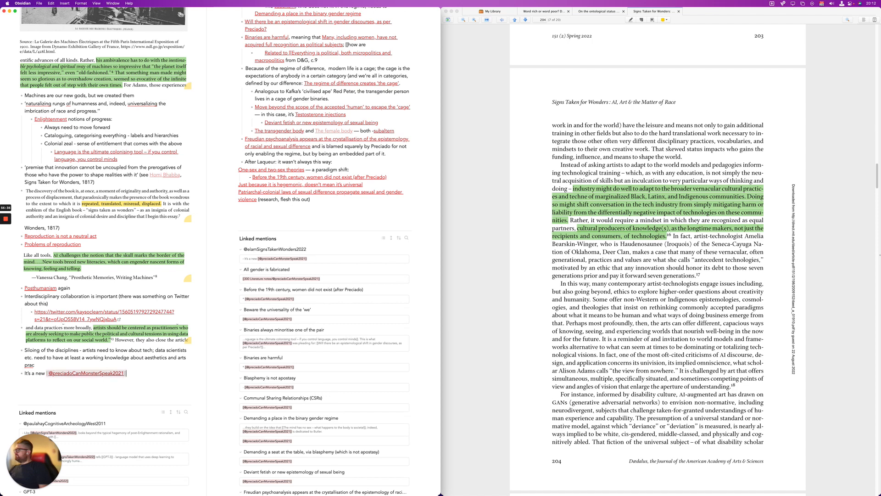
text(()
mouse_move(92, 372)
text([[epistem)
key(Return)
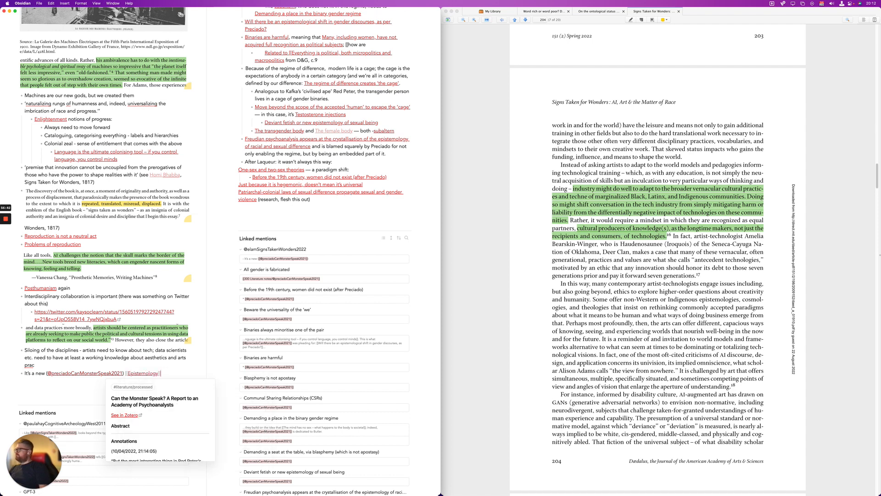
Continue the "It's a new" bullet with ", one that reformats who has the power (producer vs consumer)"
text(, one that re)
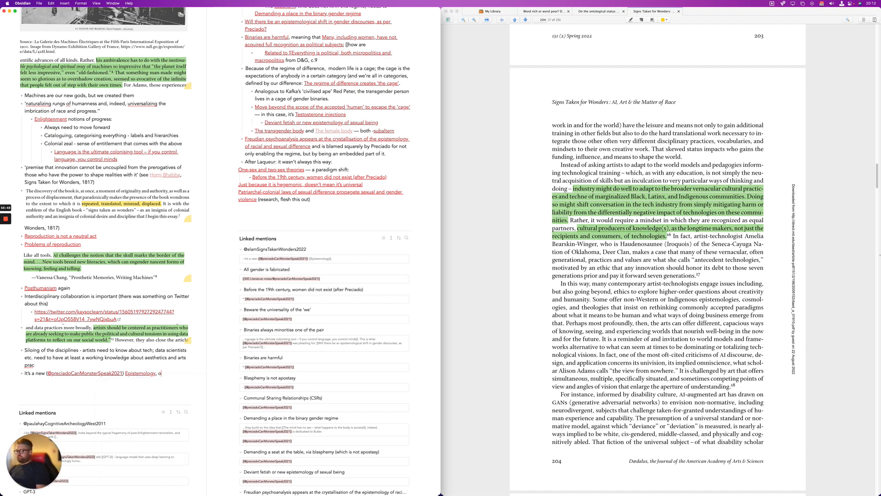
text(mate)
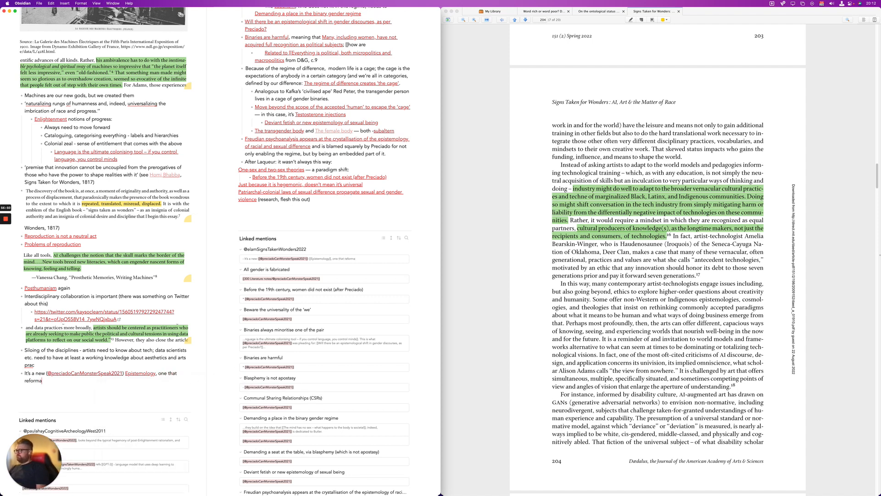
key(BackSpace)
key(BackSpace)
text(s who has the power)
key(BackSpace)
text((producer)
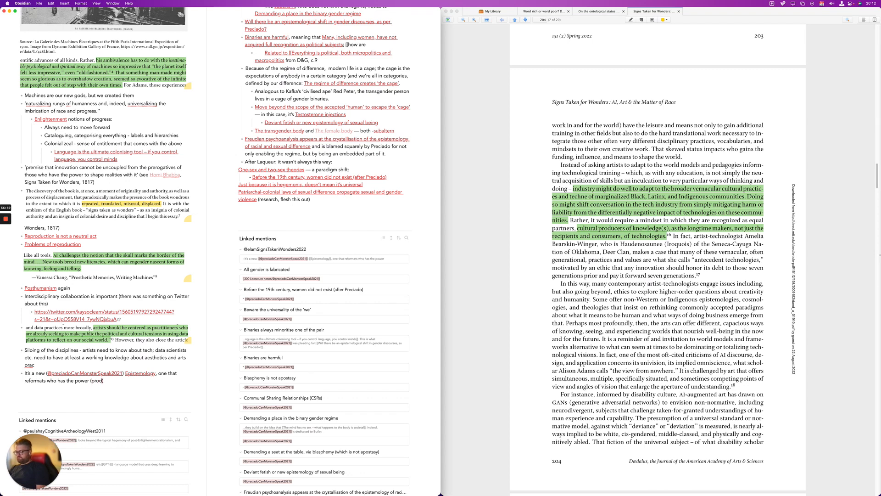
text( vs consumer)
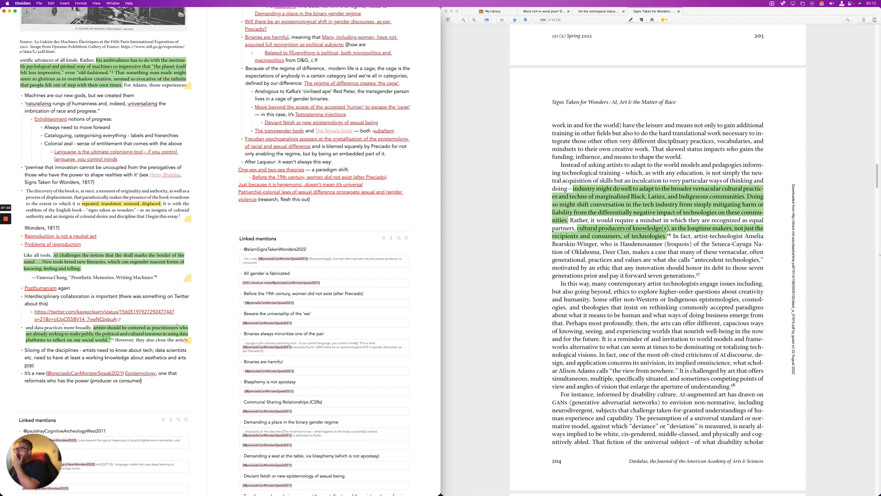
After the Epistemology link, insert "and a new" with a link to paradigm and a comma, and start a new bullet below
key(Up)
key(alt+Right)
key(alt+Right)
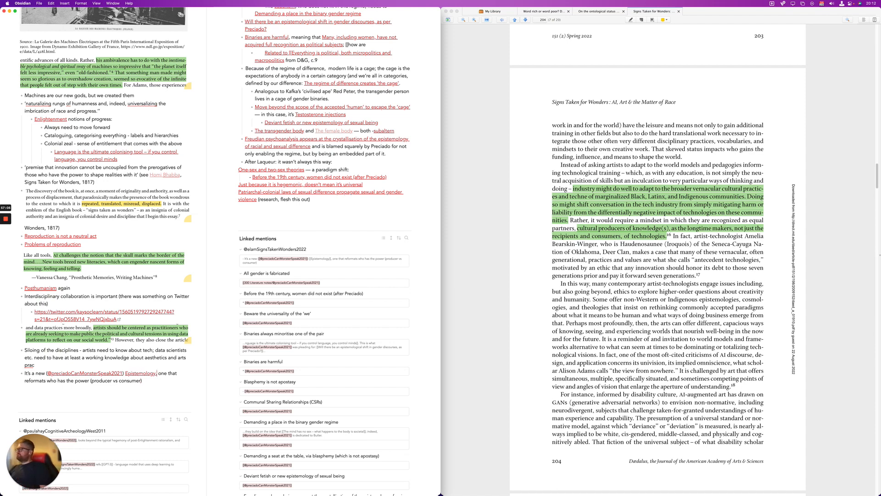
text(and a new)
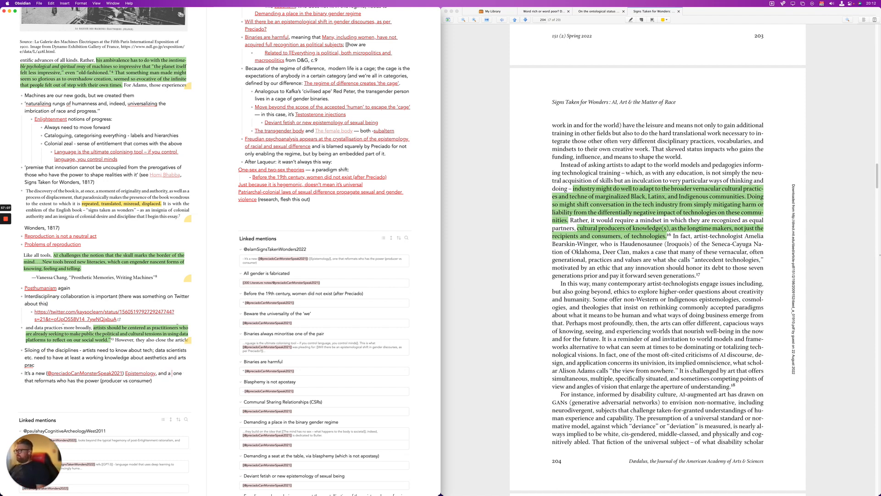
text( [[Parad)
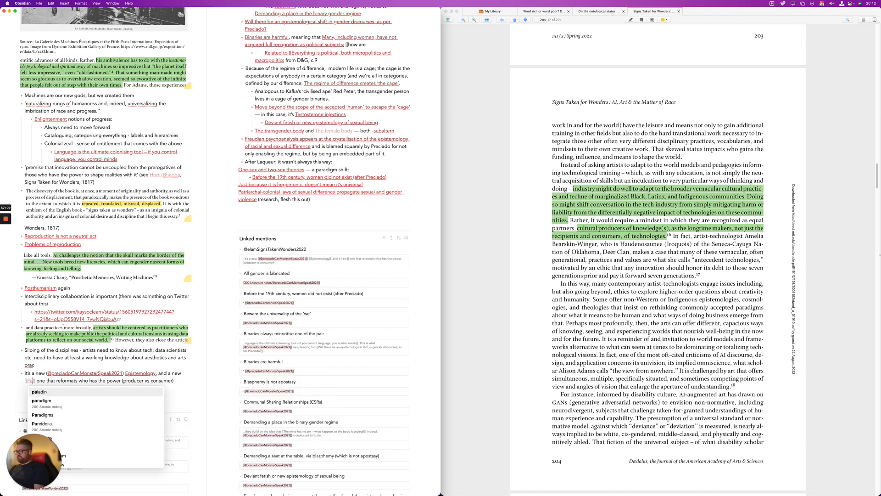
key(Return)
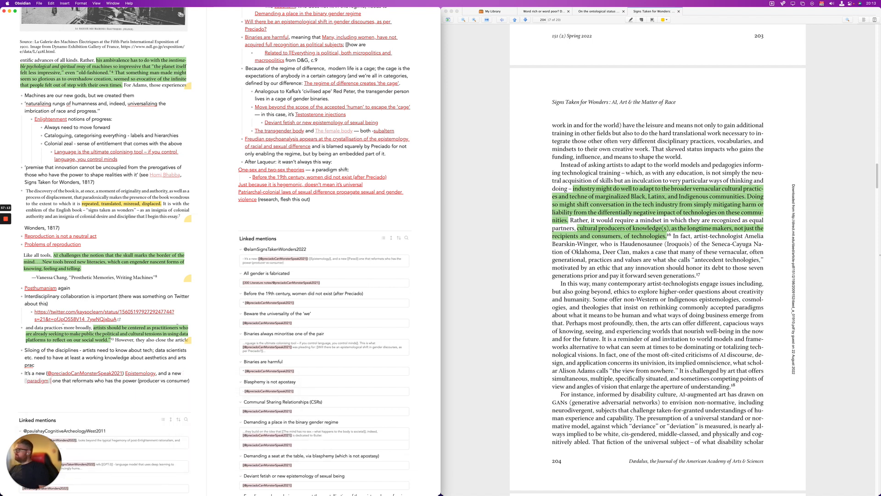
text(,)
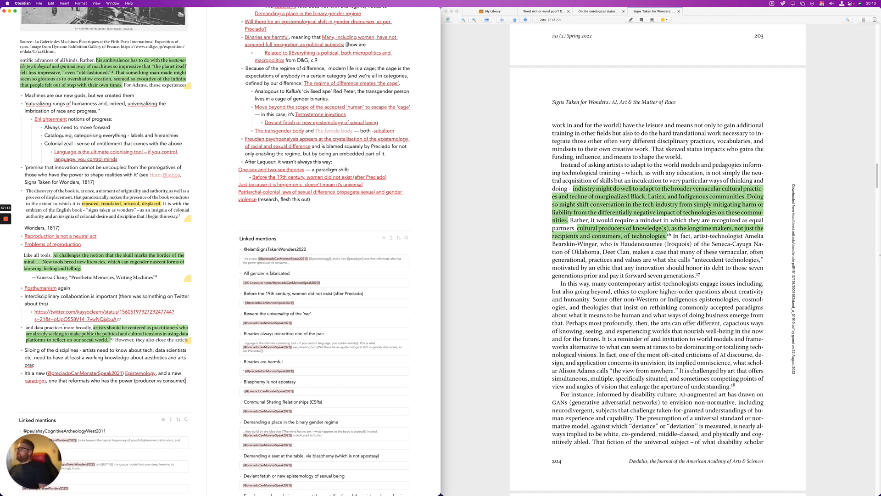
key(Return)
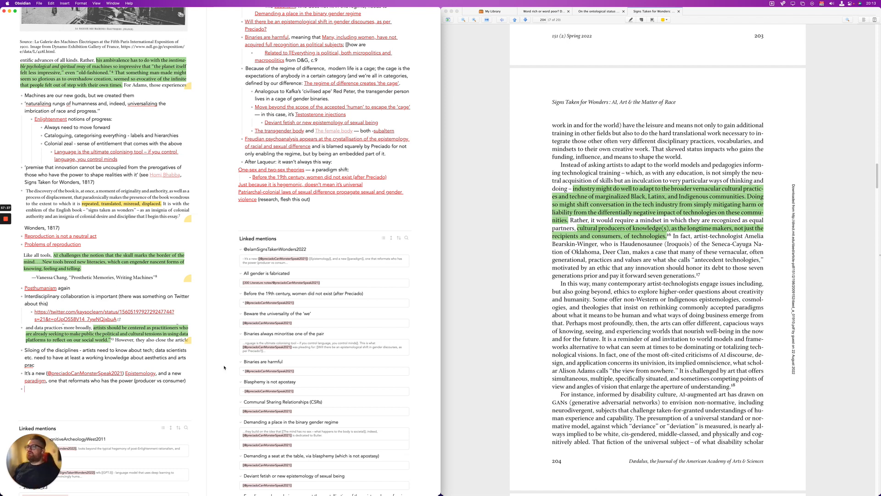
On page 204, highlight "insist on rethinking commonly accepted paradigms…" in blue, and "In fact, one of the most oft-cited criticisms" through "aperture of understanding" in green
click(482, 357)
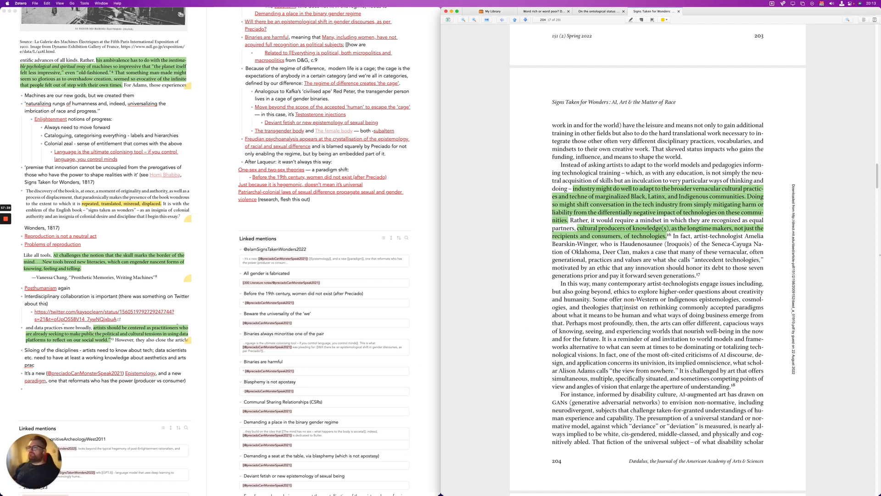
mouse_move(623, 306)
mouse_down()
mouse_move(625, 317)
mouse_move(566, 323)
mouse_up()
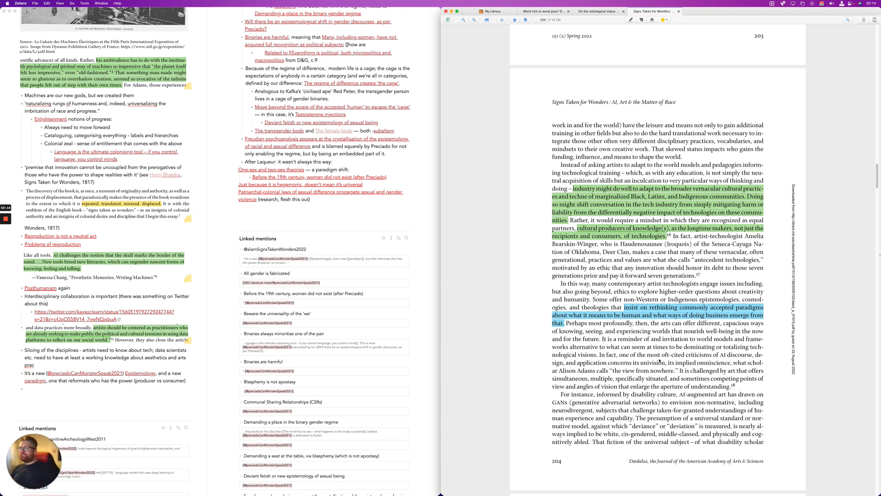
drag(600, 353, 738, 385)
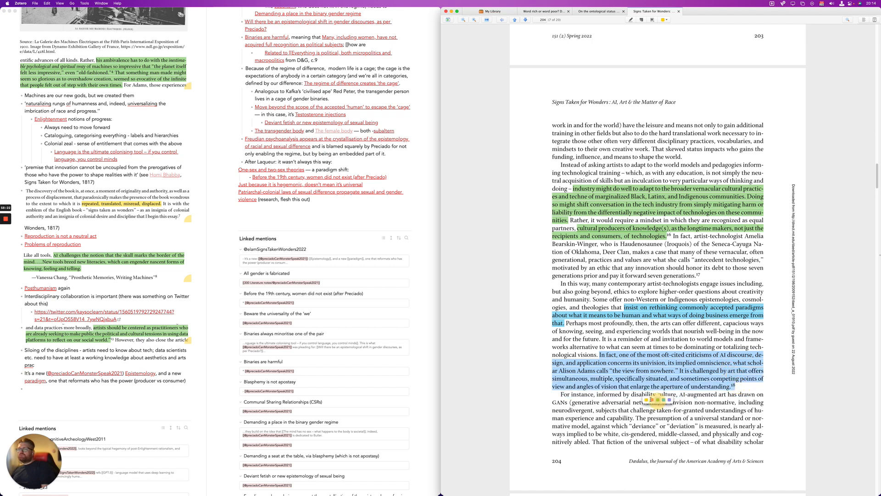
click(657, 400)
In the literature note's empty bullet, enter "Core problem: AI's univision and implication of its", with "univision" in bold
click(193, 405)
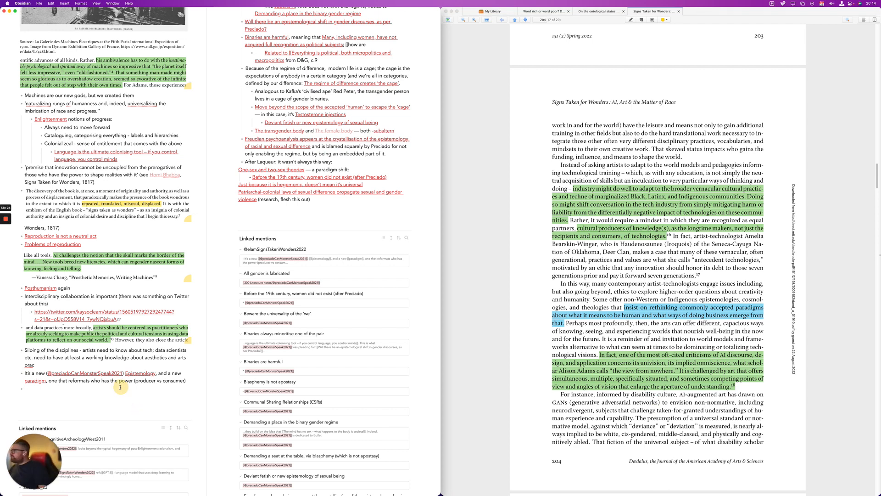
text(Core ori)
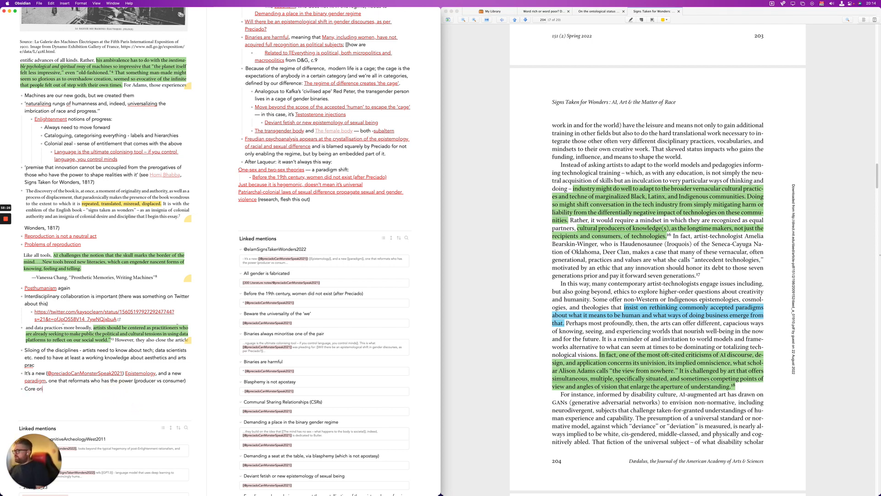
key(BackSpace)
key(BackSpace)
text(problem: AI)
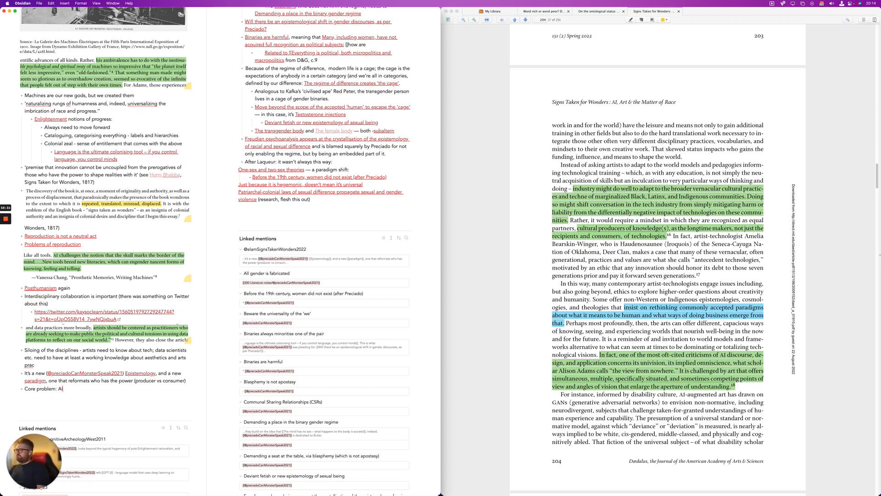
text('s **univision)
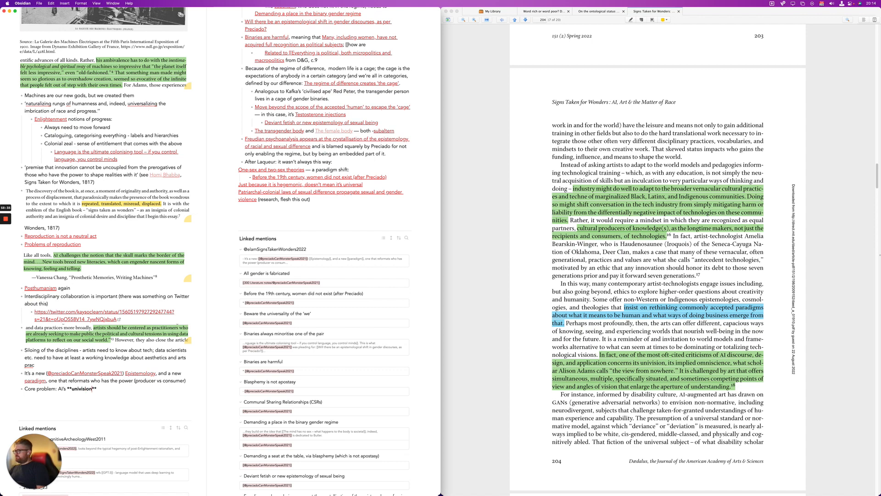
text( and i)
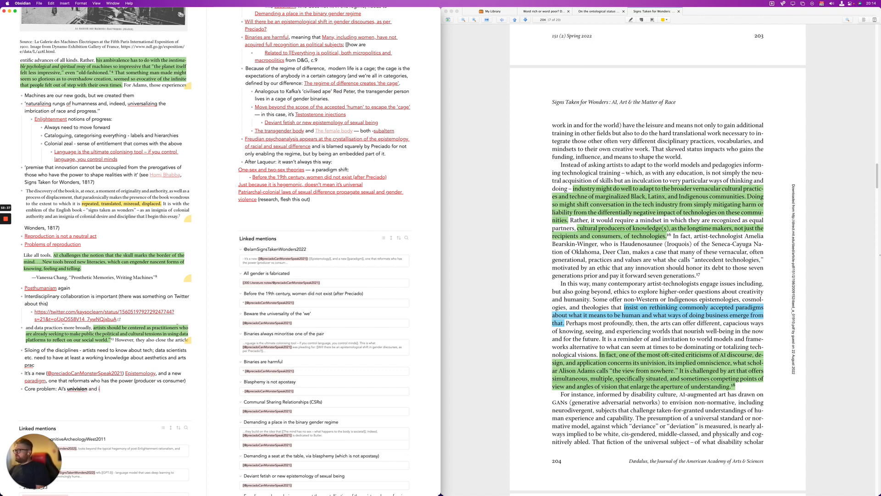
text(mplication of its o)
key(BackSpace)
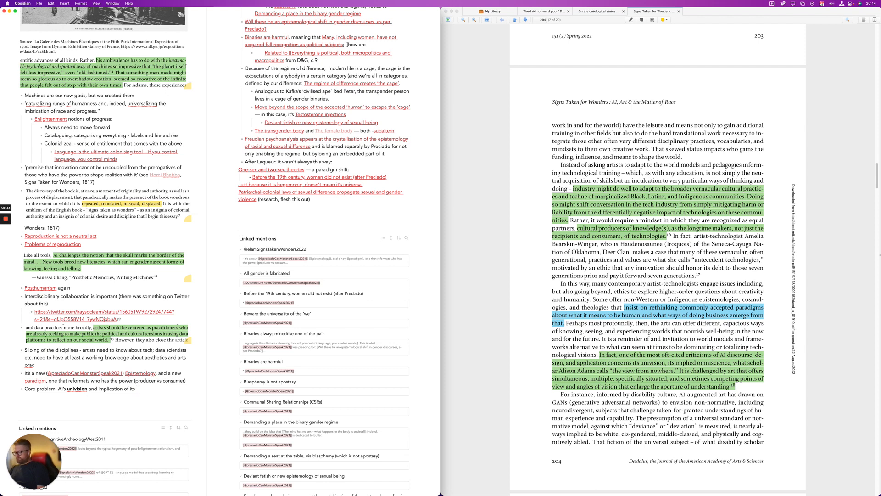
Extend the "Core problem" bullet with a capitalised link to Omniscience and "- needs to be challenged by art that presents"
text([[omb)
key(BackSpace)
text(niscience]])
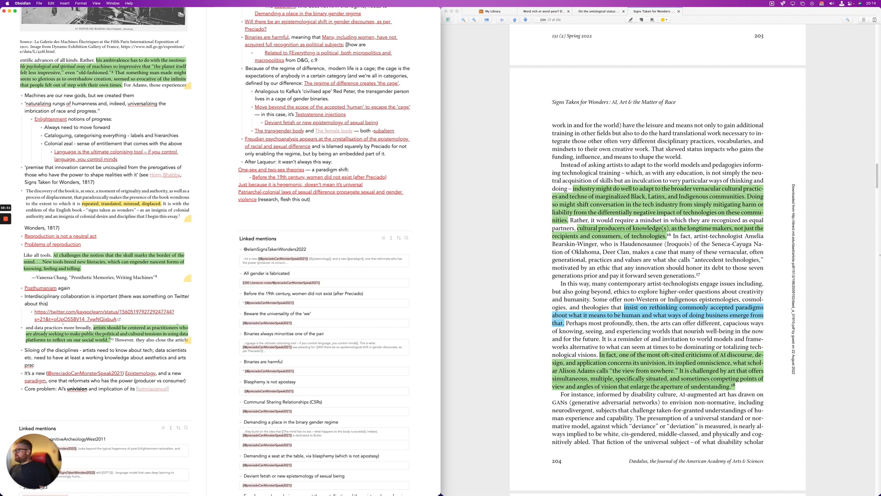
key(alt+Right)
key(BackSpace)
text(O)
key(super+Right)
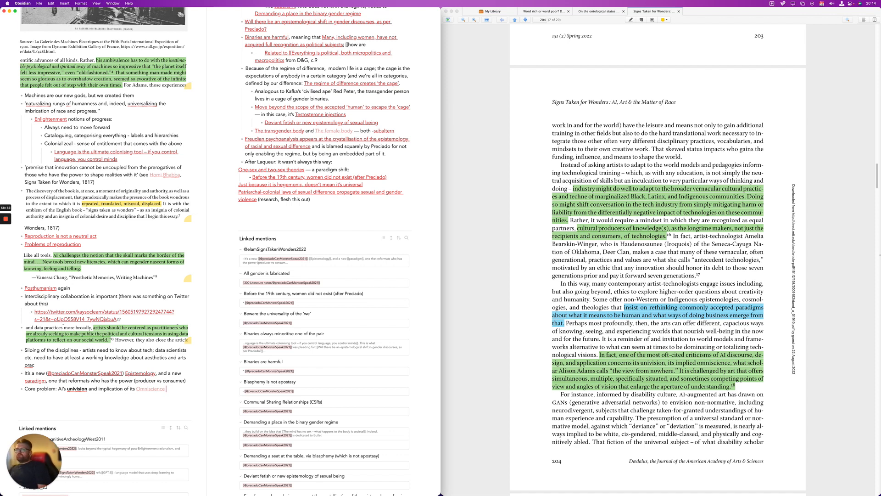
text(- needs to be challenged)
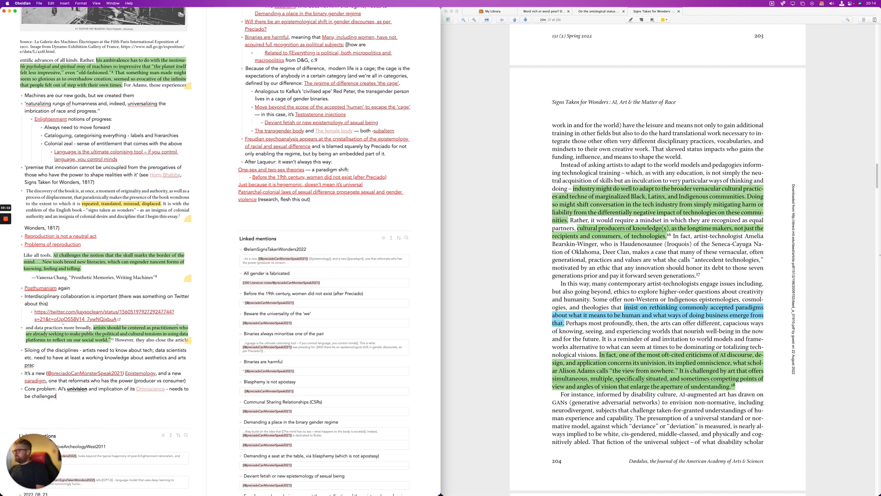
text( by art that presents [[m)
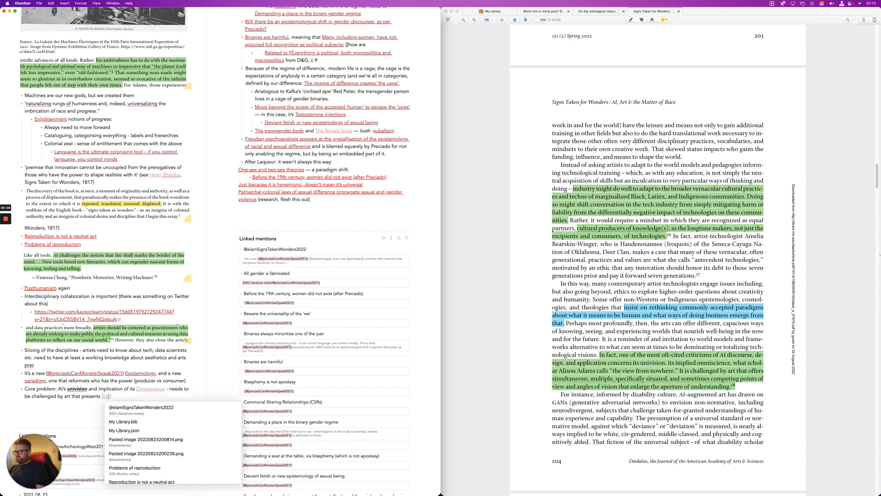
text(ul)
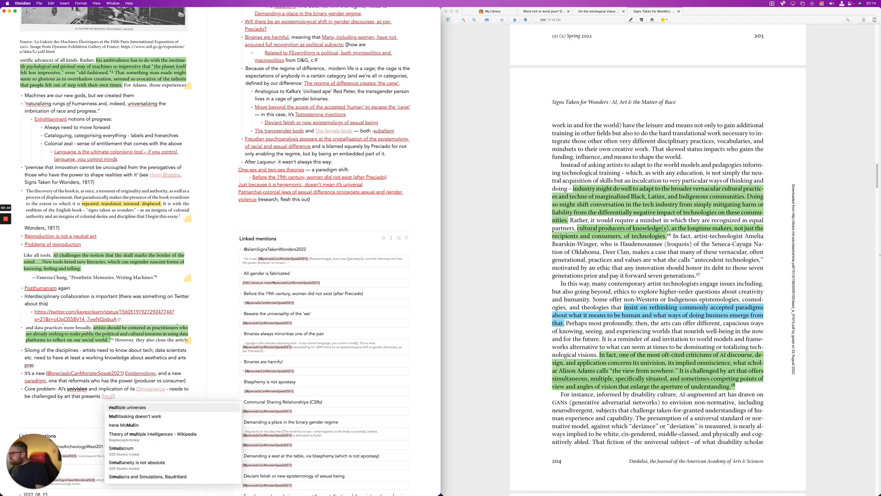
text(tipl)
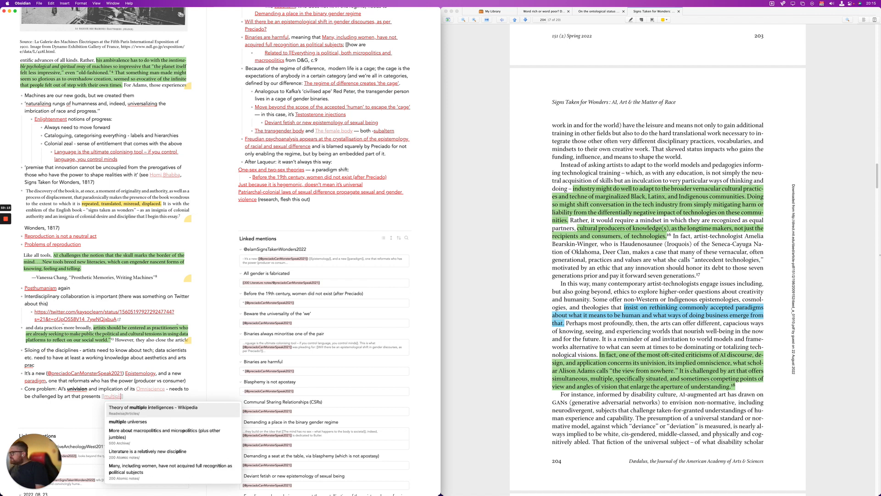
key(BackSpace)
key(BackSpace)
key(BackSpace)
key(BackSpace)
key(BackSpace)
key(BackSpace)
key(BackSpace)
key(BackSpace)
key(BackSpace)
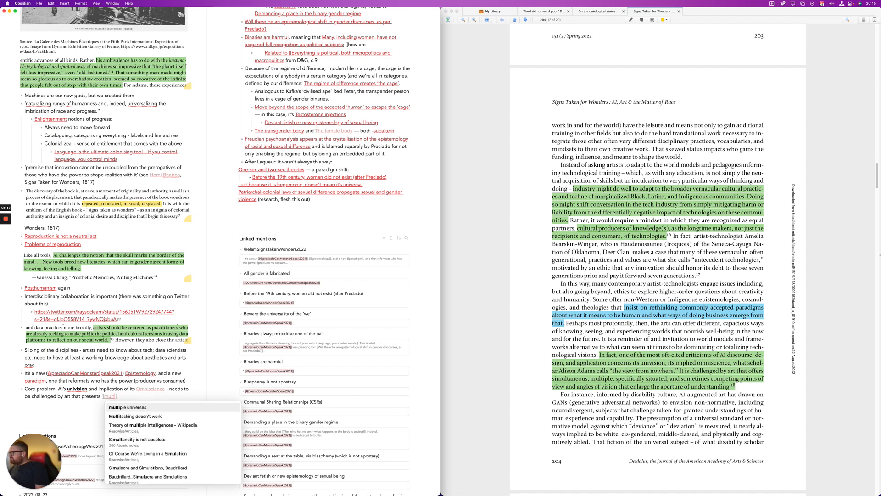
Complete the "Core problem" bullet with the plain, unlinked word "multiplicities" after "by art that presents"
text(mulrt)
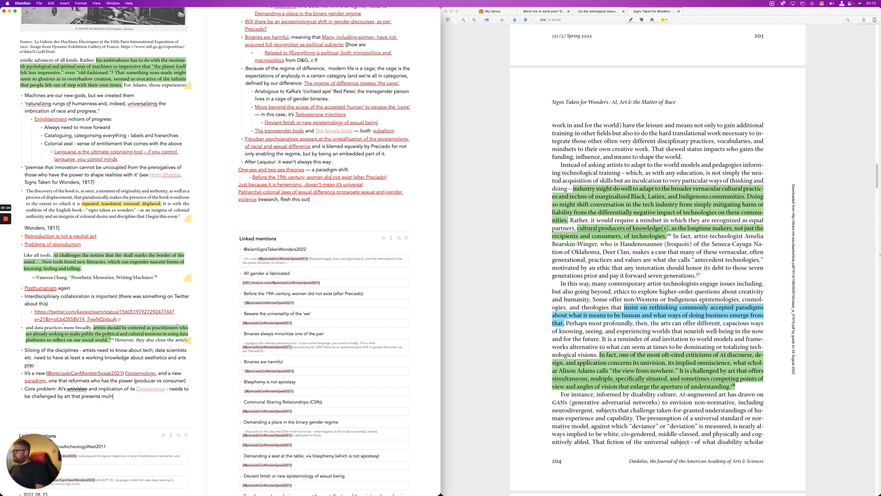
key(BackSpace)
key(BackSpace)
text(tiplicities)
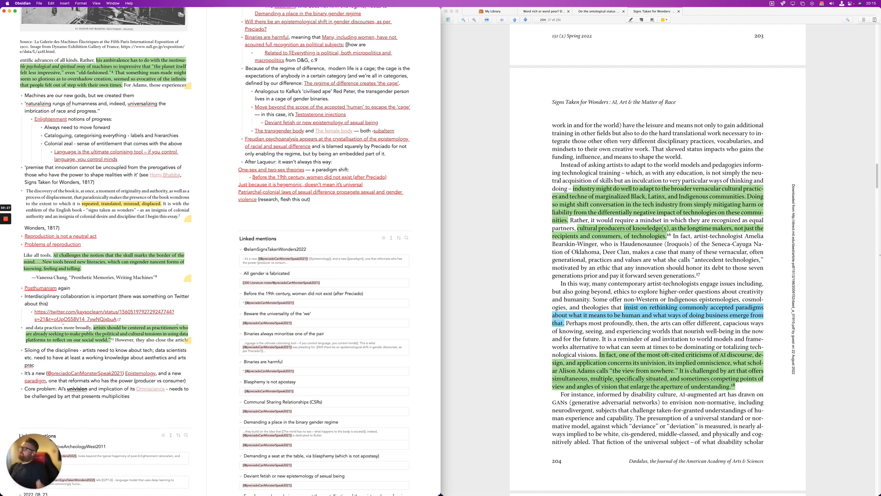
key(Return)
text([)
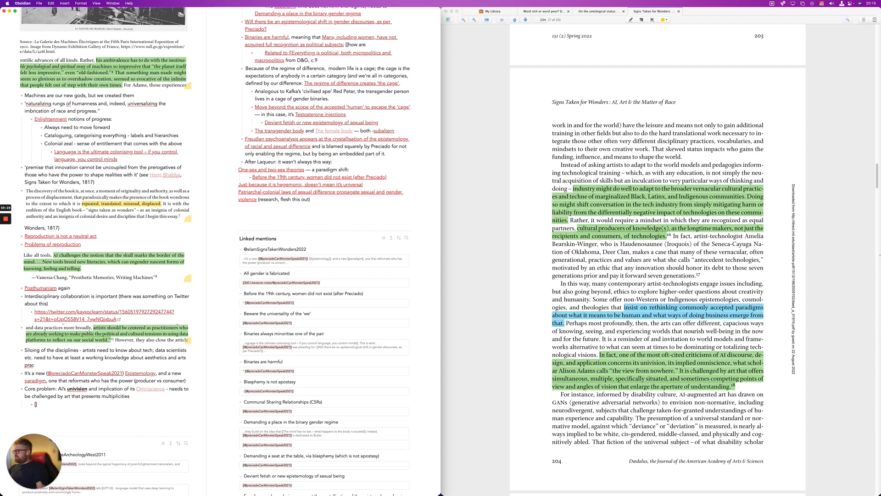
text([cybor)
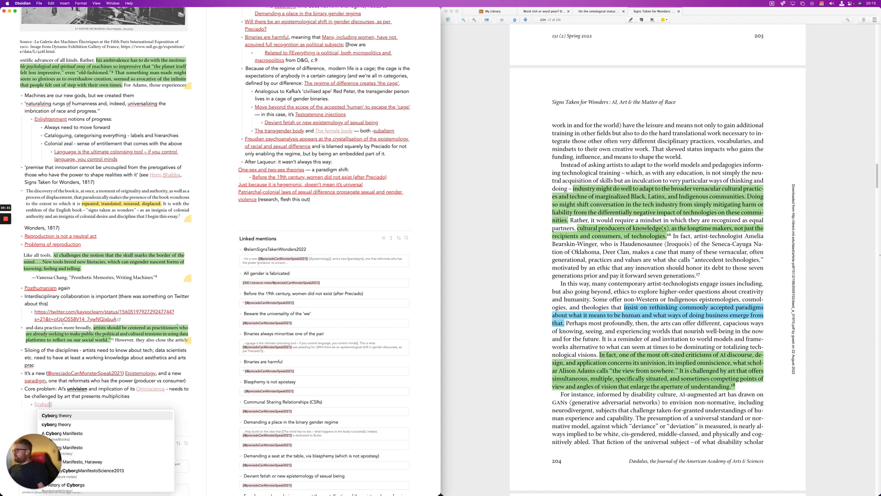
key(Return)
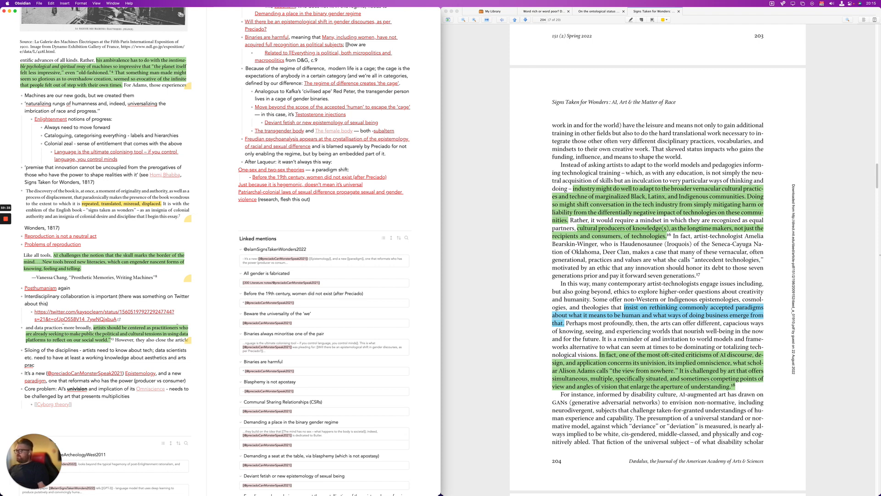
text(-)
text( [)
text([@harawayCyborgManifestoScience2013)
key(Return)
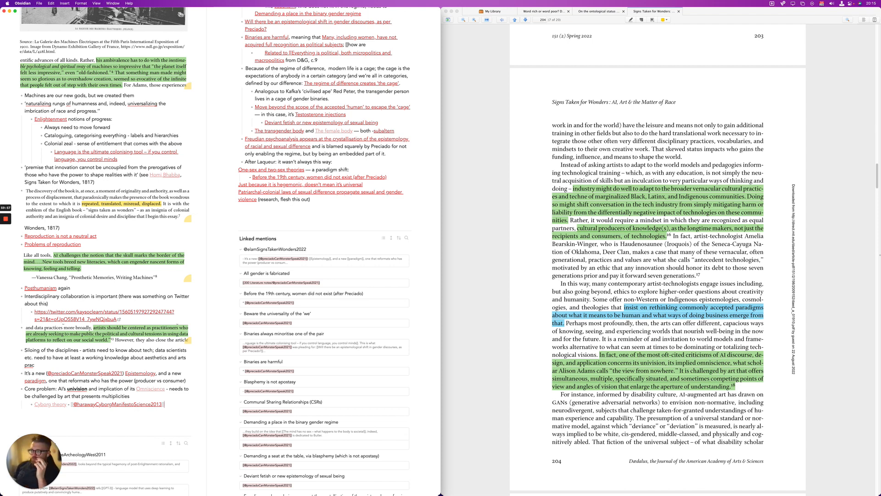
Nest a bullet beneath the Cyborg theory line reading "Encouraging rhizomatic multiplicities" with an opening parenthesis after it
key(Return)
key(Tab)
text(Encouraging )
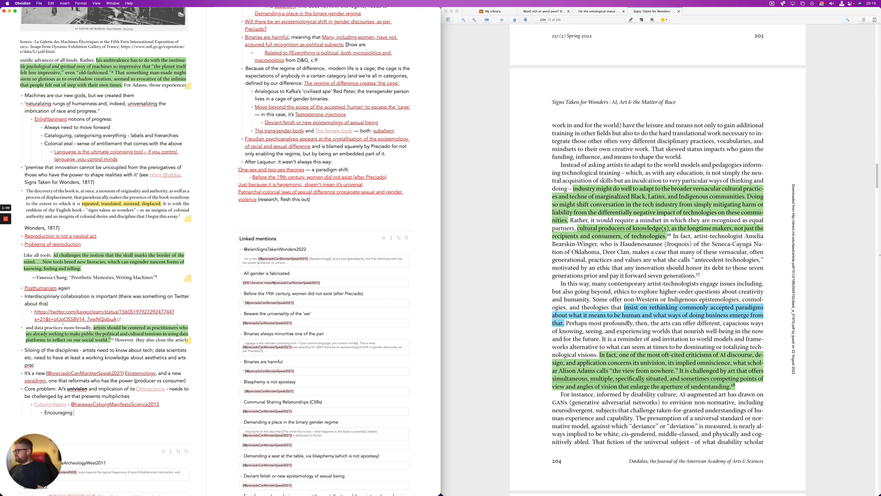
text(phizomatic)
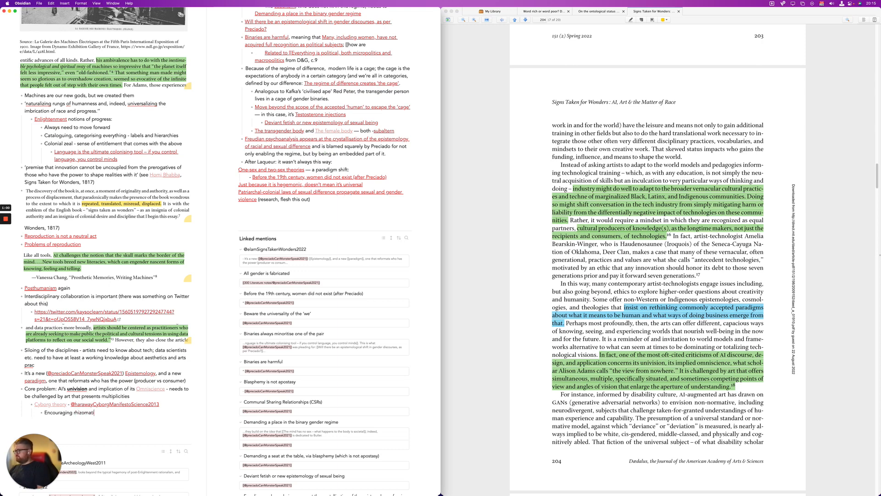
text( multiplicity)
key(BackSpace)
text(ies ()
Finish the parenthesis with a link to Gilles Deleuze and "for e.g.", and start a new top-level bullet
text([[del)
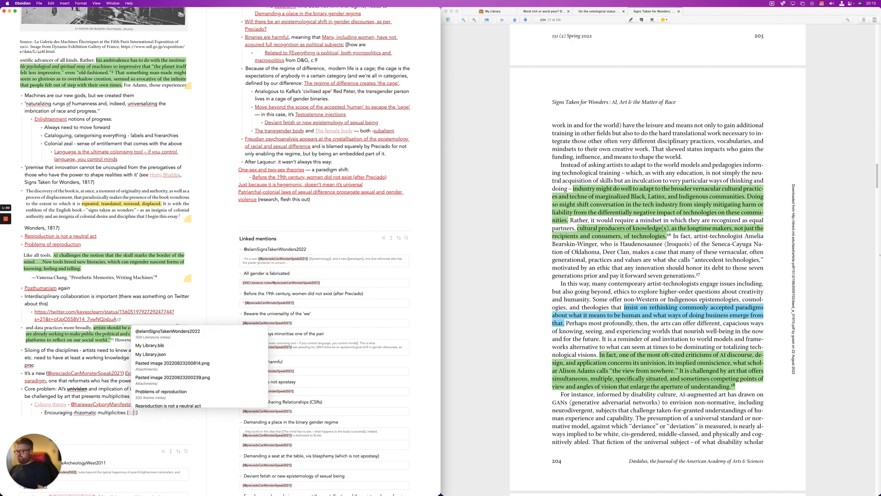
text(eu)
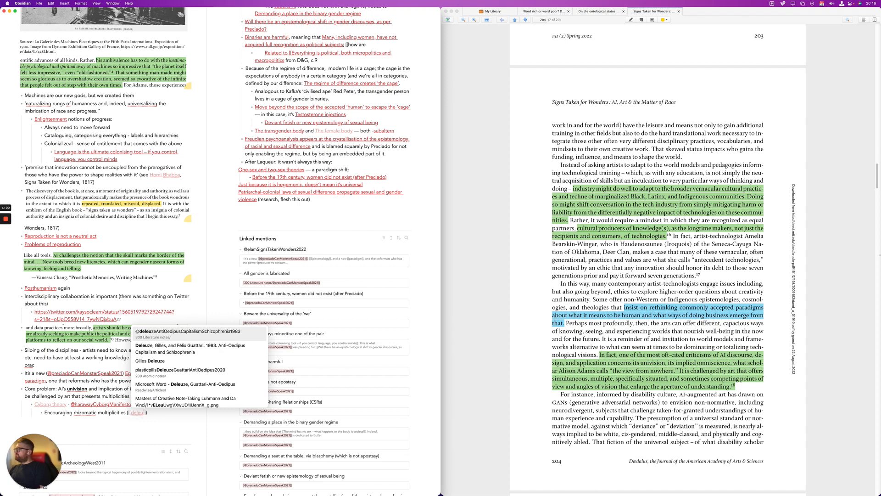
key(Down)
key(Down)
key(Up)
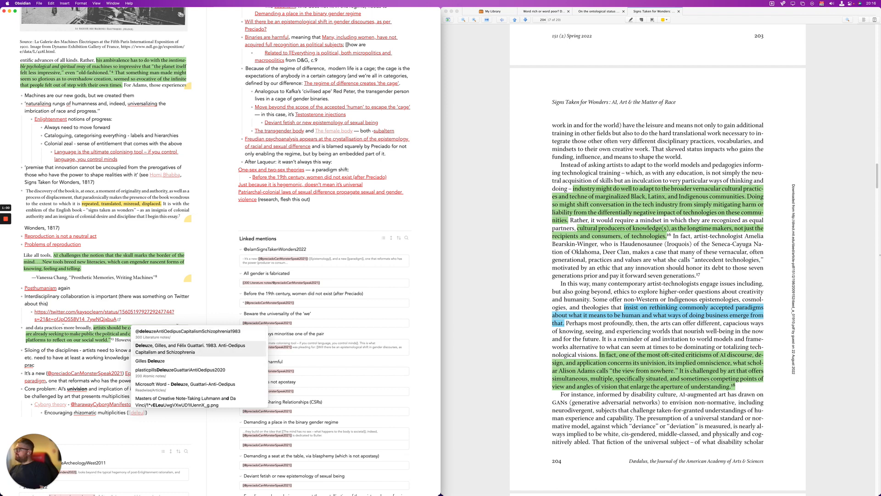
key(Down)
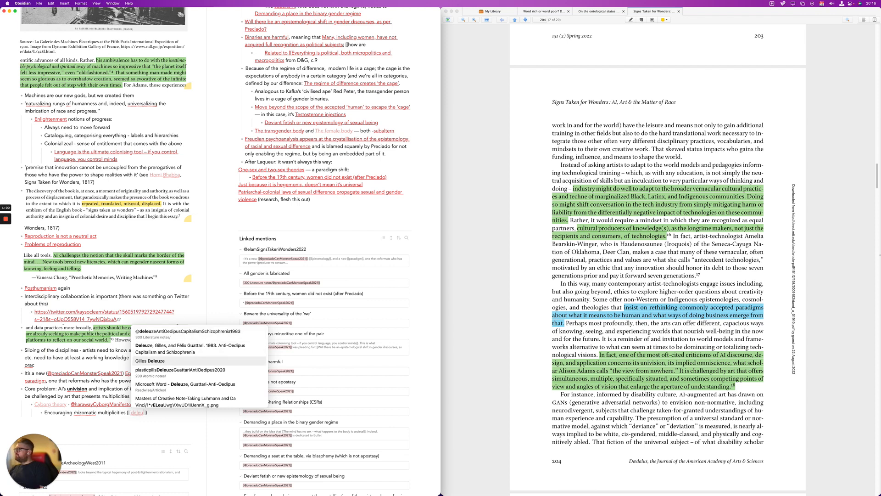
key(Return)
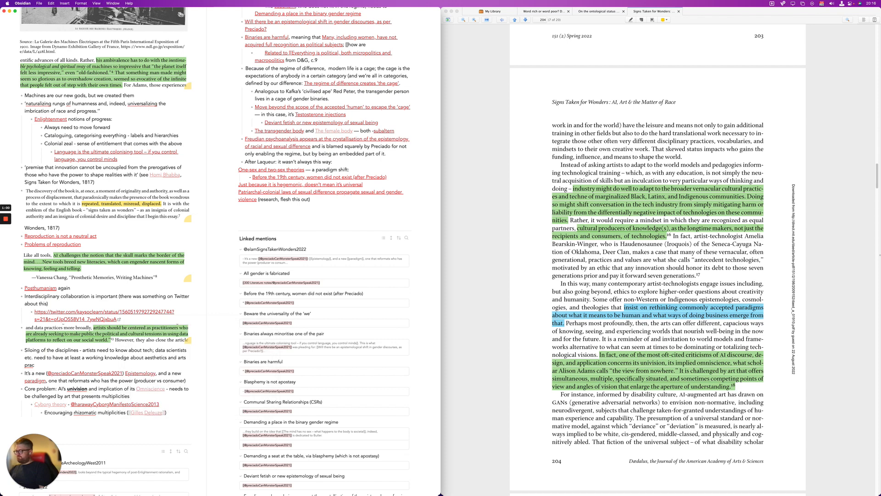
text(for e.g.))
key(Return)
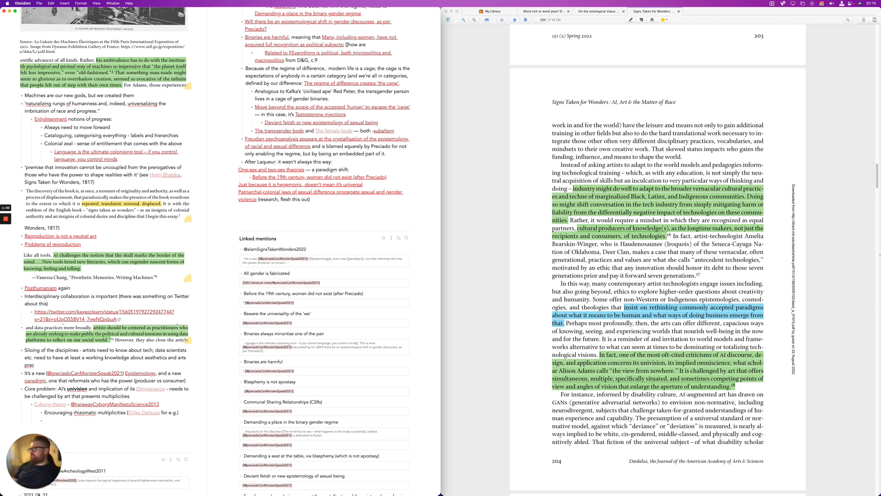
key(shift+Tab)
key(shift+Tab)
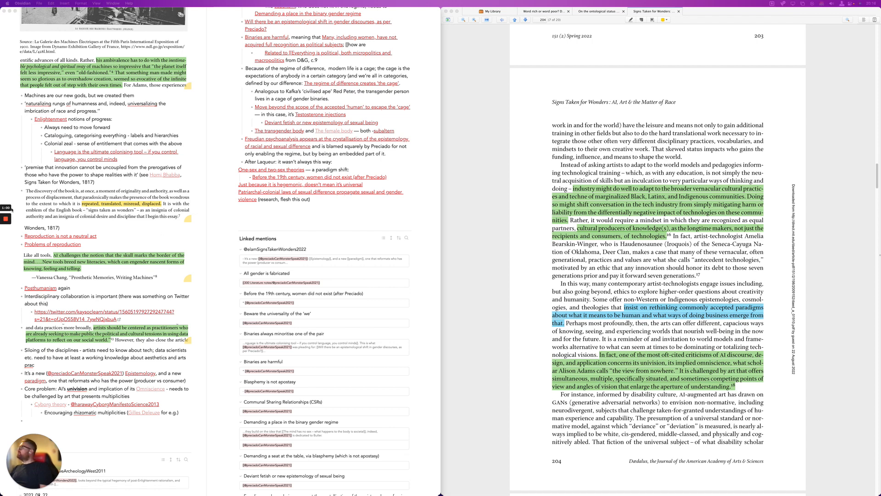
In the Working memory note in Notes, add the line "Alison Adams - 'view from nowhere'" beneath the pasted quotation
mouse_move(6, 207)
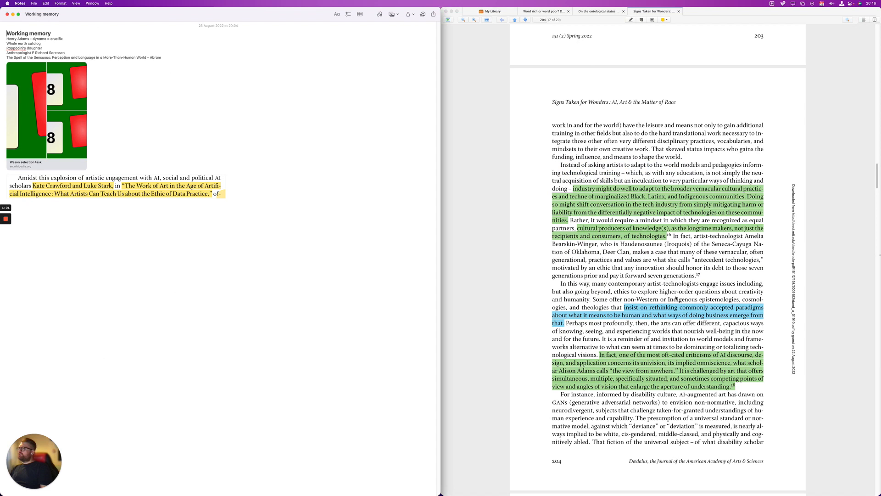
click(255, 200)
key(Return)
text(A)
text(lsion )
text(A)
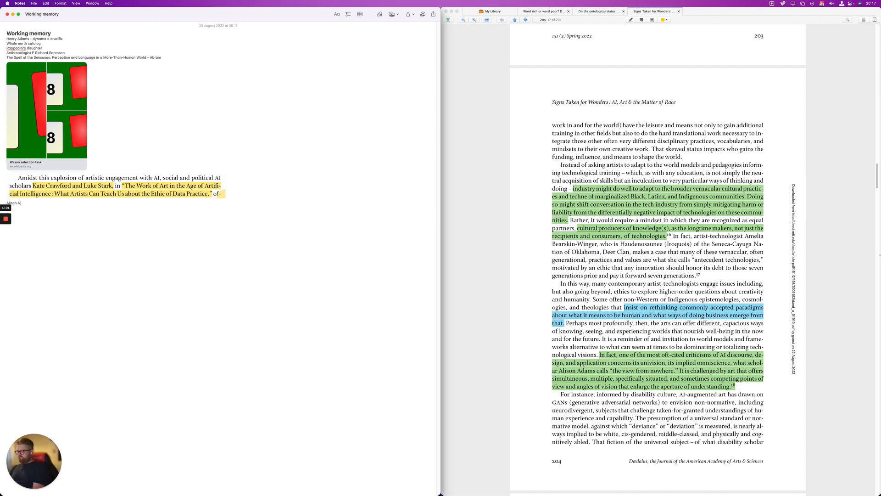
text(dams - 'view from nowhere')
Capture the opening of the paragraph "For instance, informed by disability culture" on page 204 as a screenshot for the Working memory note
key(super+shift+4)
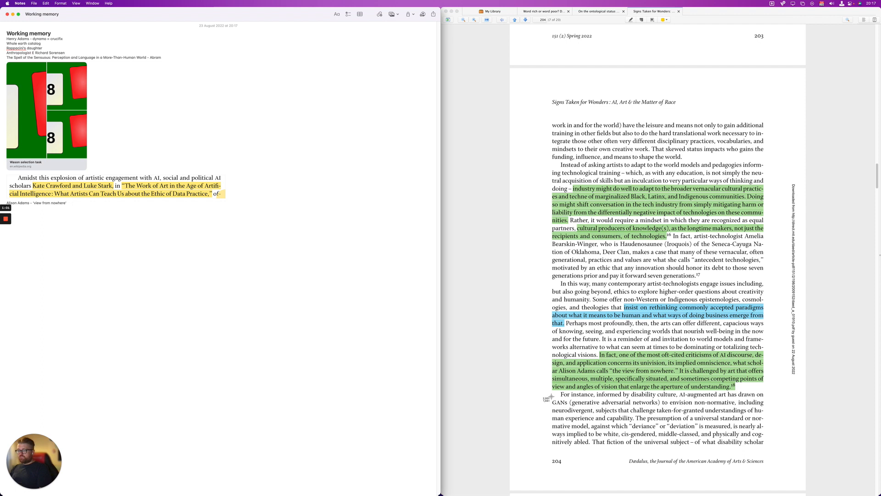
drag(551, 397, 661, 407)
click(160, 229)
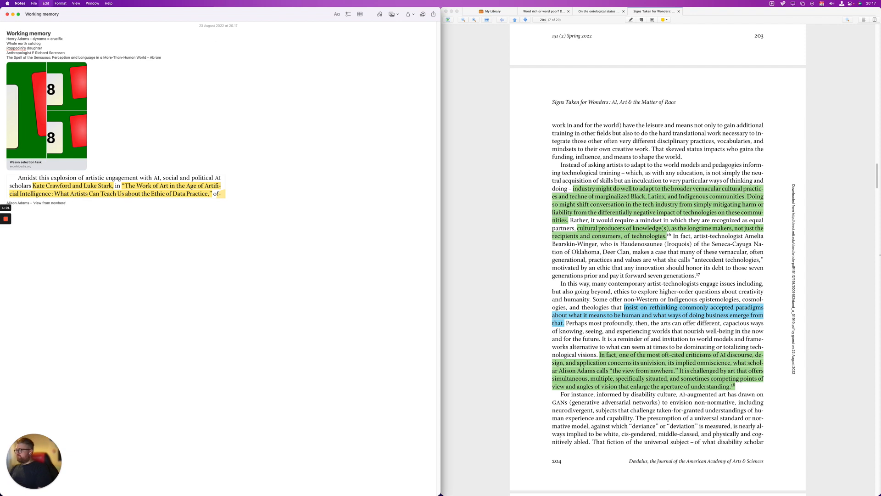
On page 204 in Zotero, highlight the "For instance, informed by disability culture" sentence and "fiction of the universal subject" blue, and "is nearly always… cognitively abled" green
key(super+Tab)
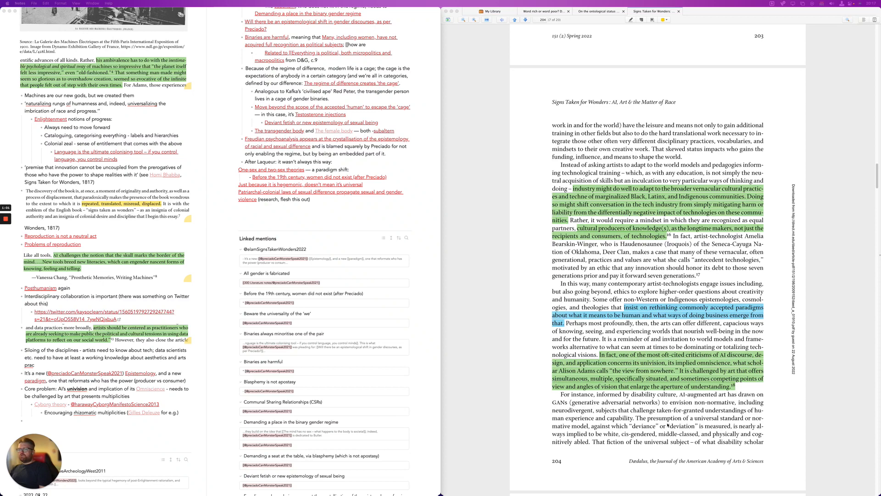
click(567, 403)
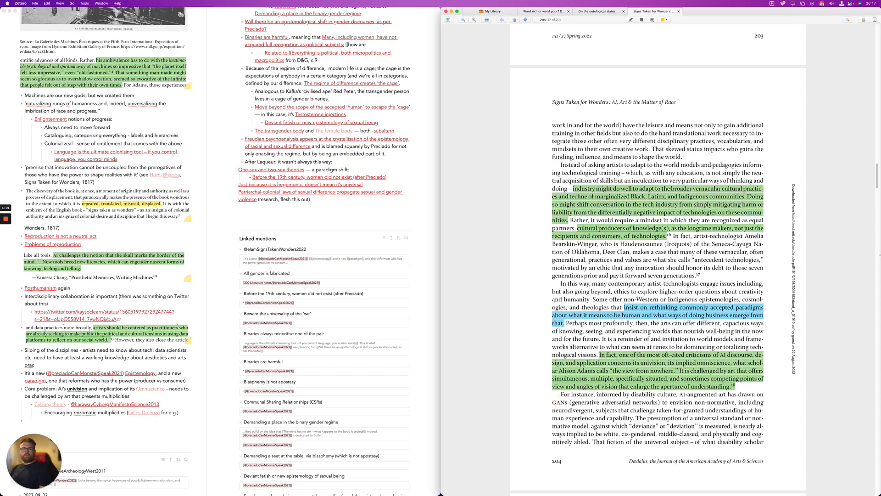
drag(560, 394, 581, 394)
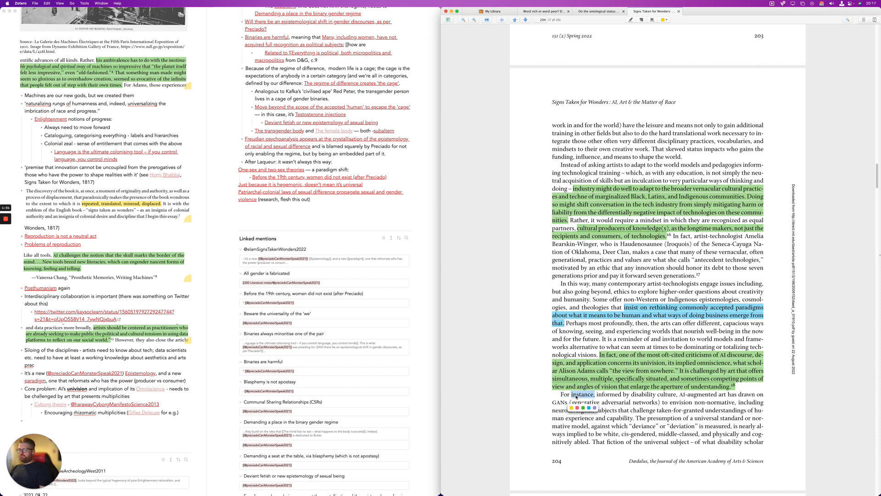
click(560, 393)
drag(561, 393, 637, 418)
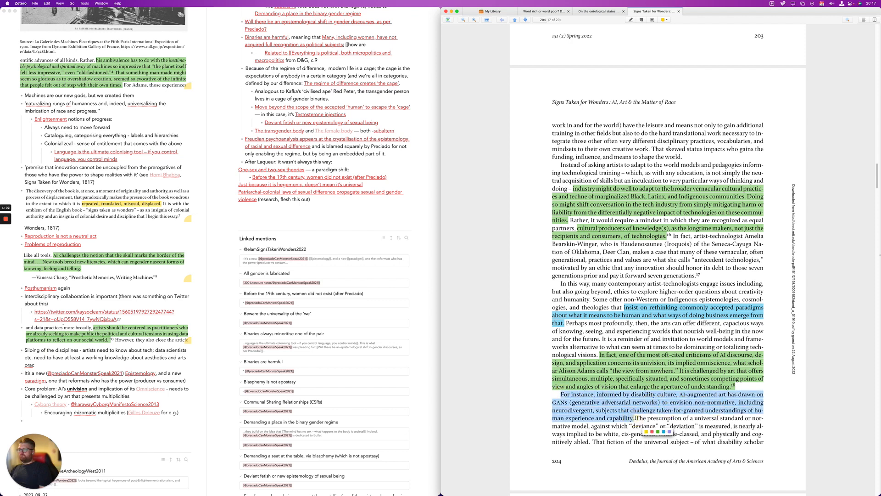
click(664, 431)
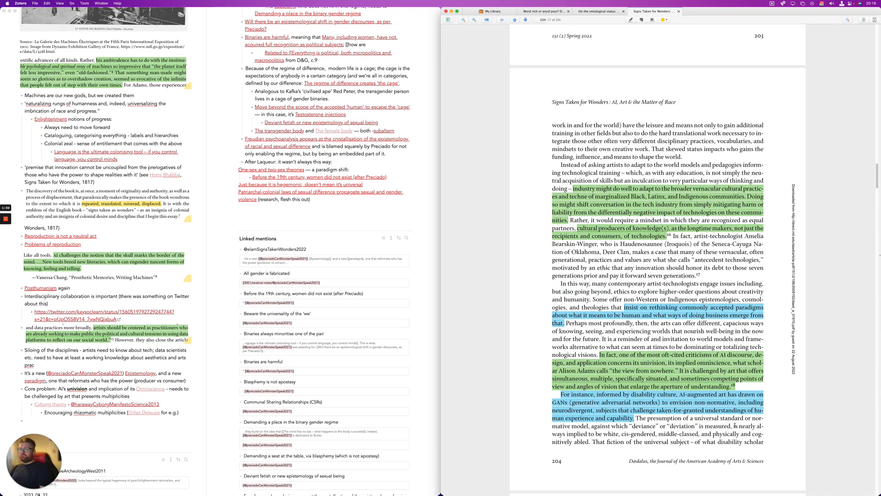
drag(734, 425, 689, 442)
click(651, 456)
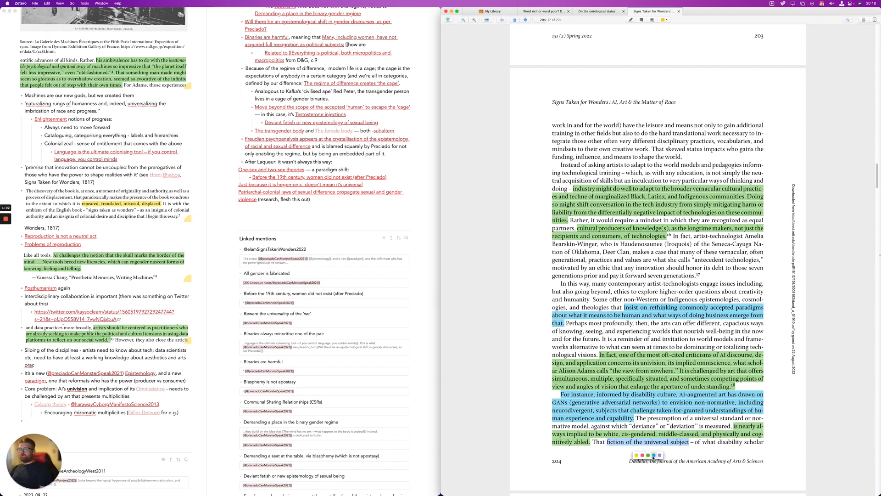
On page 205, highlight "Rosemarie Garland-Thomson terms the 'normate'" in blue and capture that line as an image
scroll(693, 436, down, 5)
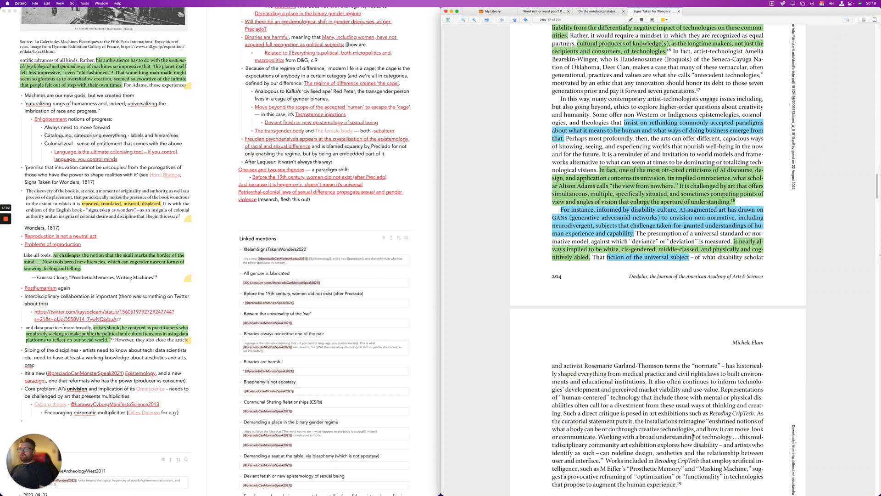
scroll(693, 436, down, 3)
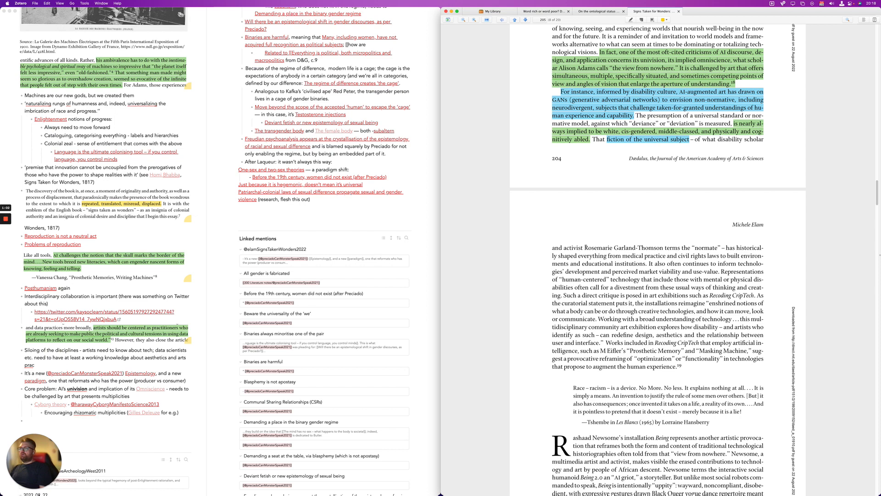
mouse_move(585, 247)
mouse_down()
mouse_move(724, 253)
mouse_move(719, 248)
mouse_up()
click(658, 261)
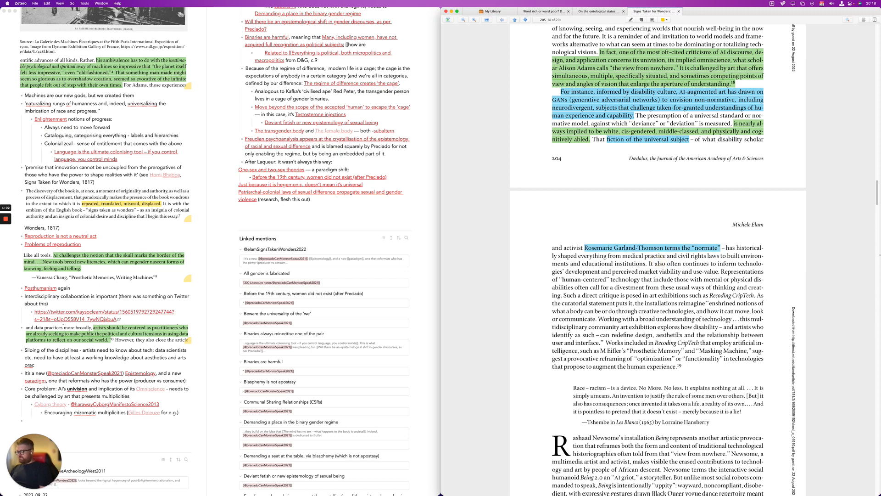
click(641, 19)
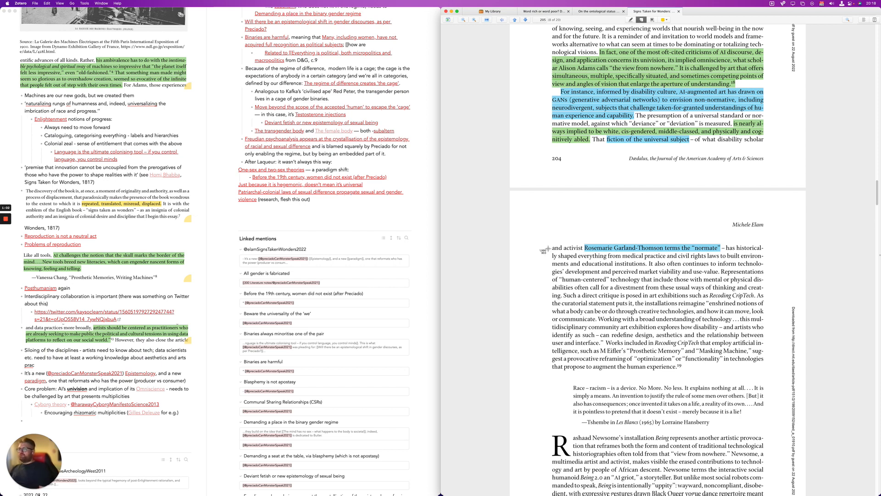
drag(548, 247, 723, 253)
In the empty top-level bullet of the Obsidian literature note, enter "Garland-Thomson - the 'normate'"
key(super+Tab)
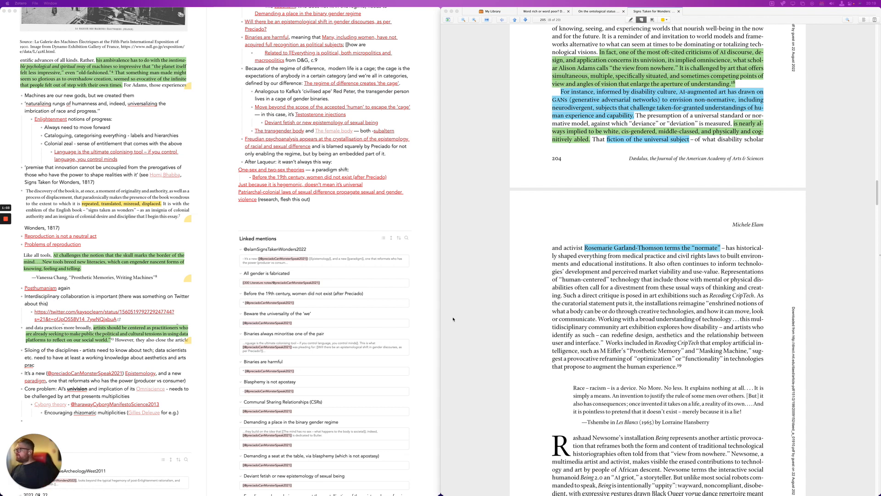
click(37, 428)
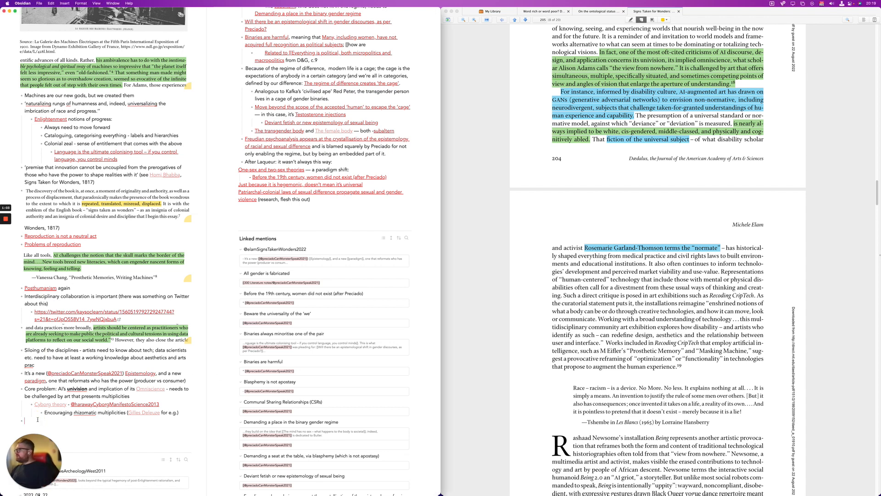
text(Garland-Thomson)
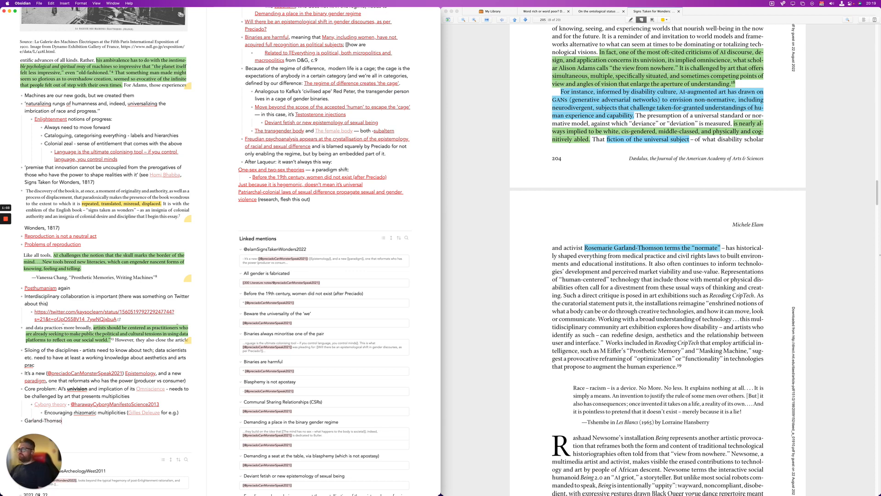
text(the 'normate’)
key(Right)
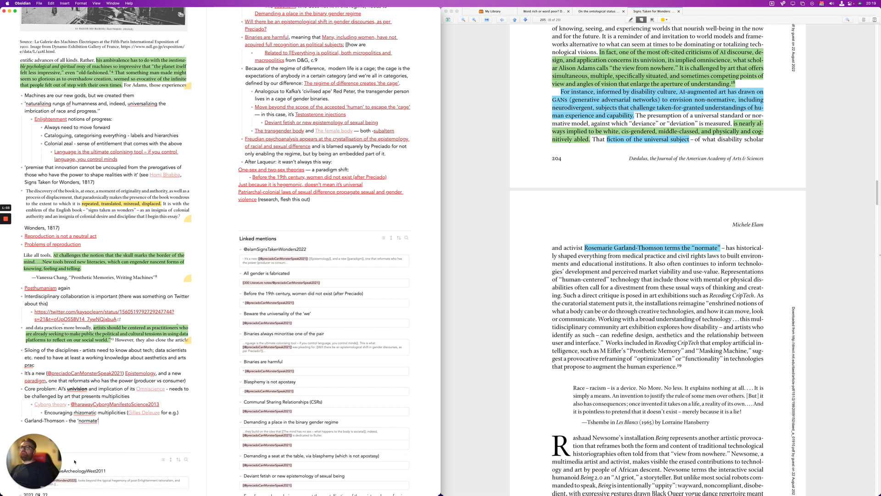
Add the nested bullet "Fiction of the universal subject" under the Garland-Thomson bullet and start an internal link with "we"
key(Return)
key(Tab)
text(Fiction of the universal sub)
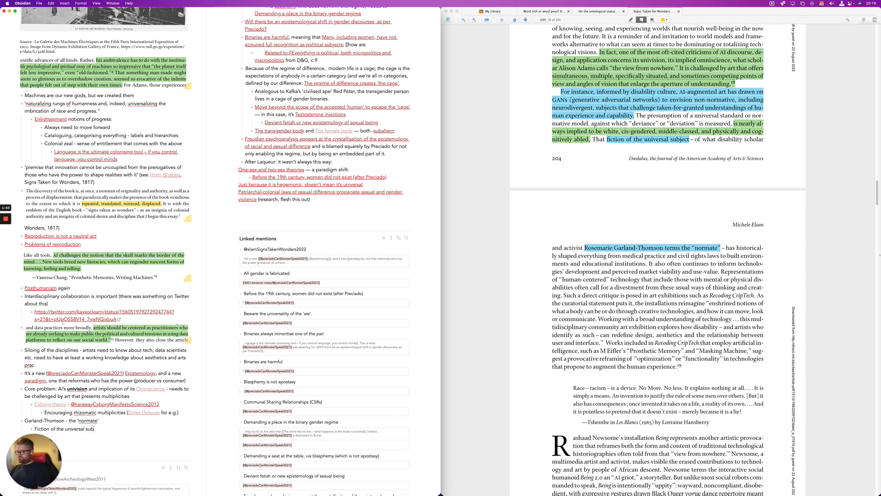
text(ject [[we)
Look through the suggested notes matching "we" for one to link to the universal subject bullet
key(Down)
key(Down)
key(Down)
key(Down)
key(Down)
key(Down)
key(Down)
key(Down)
key(Down)
key(Down)
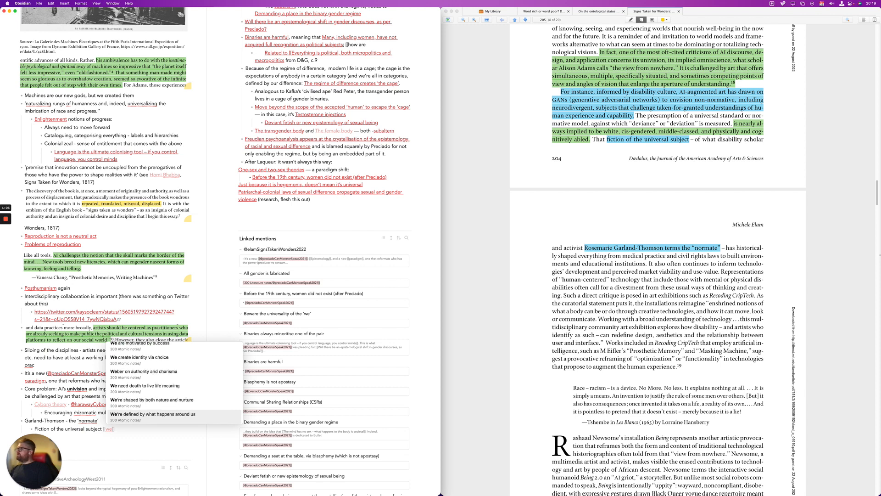
key(Up)
key(Up)
key(Up)
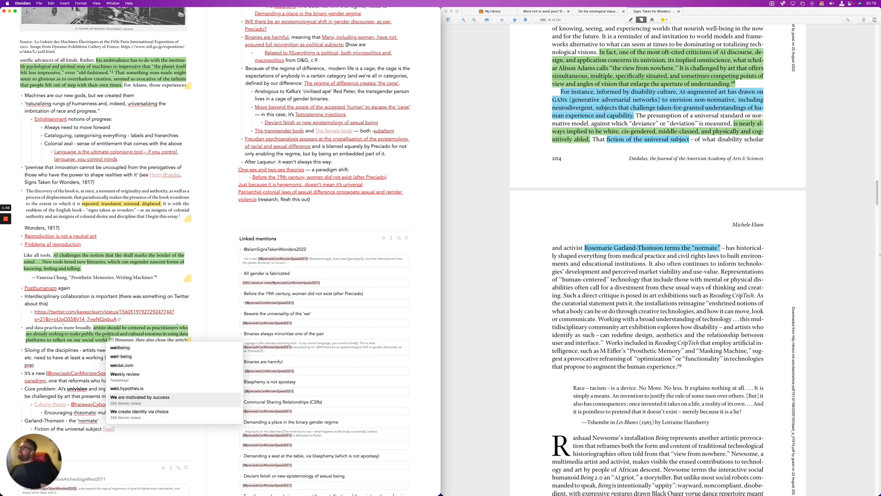
key(Down)
key(Down)
key(Down)
key(Down)
key(Down)
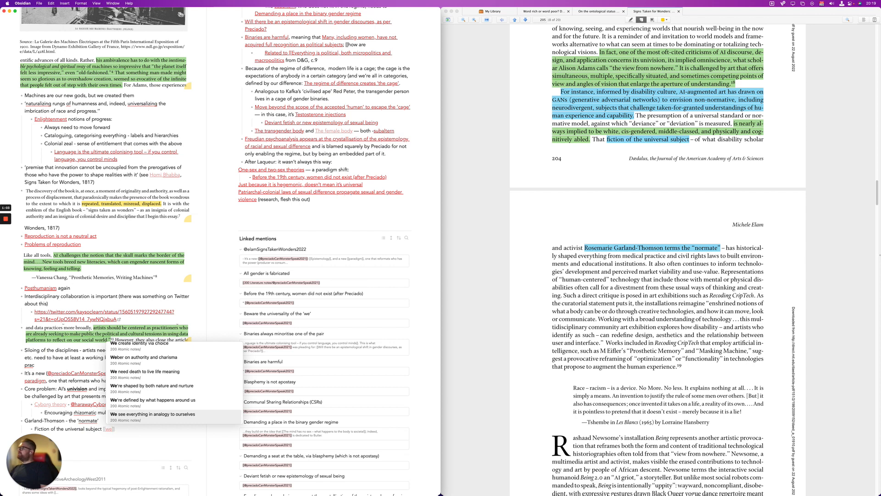
key(Down)
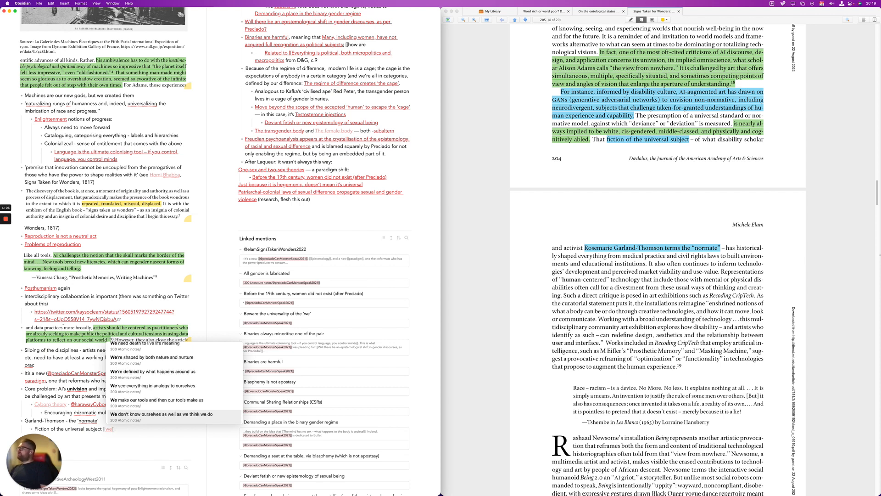
key(Down)
key(Down)
key(Down)
key(Down)
key(Down)
key(Down)
key(Down)
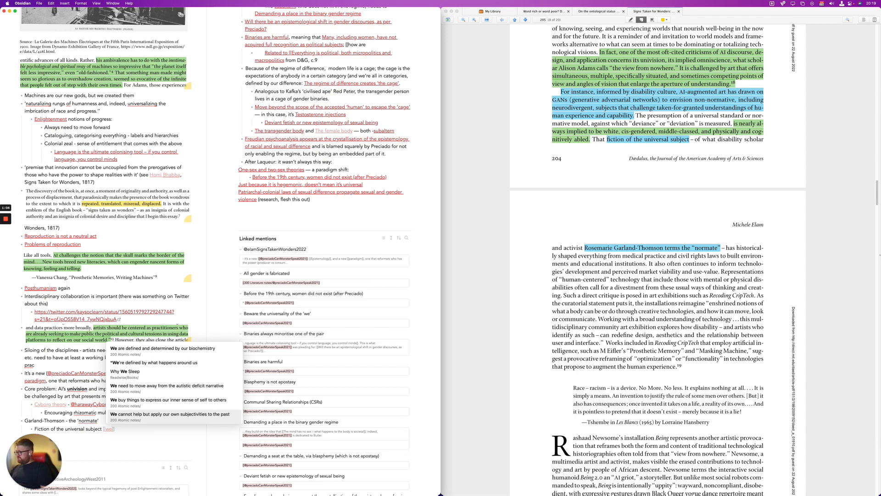
key(Down)
key(Down)
key(Down)
key(Down)
key(Down)
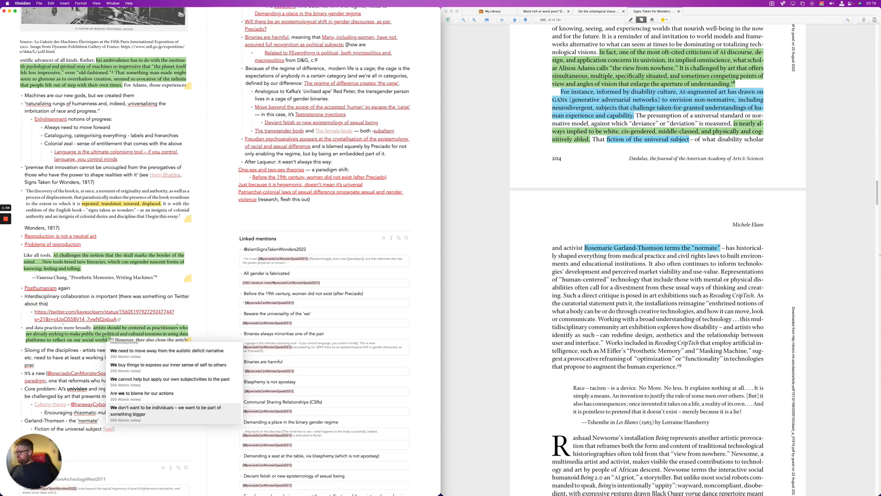
key(Down)
key(Down)
key(Down)
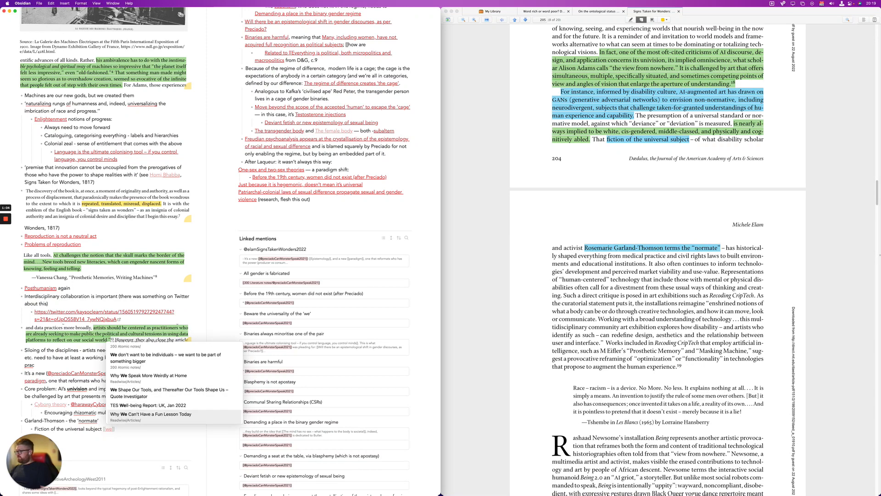
key(Down)
key(Down)
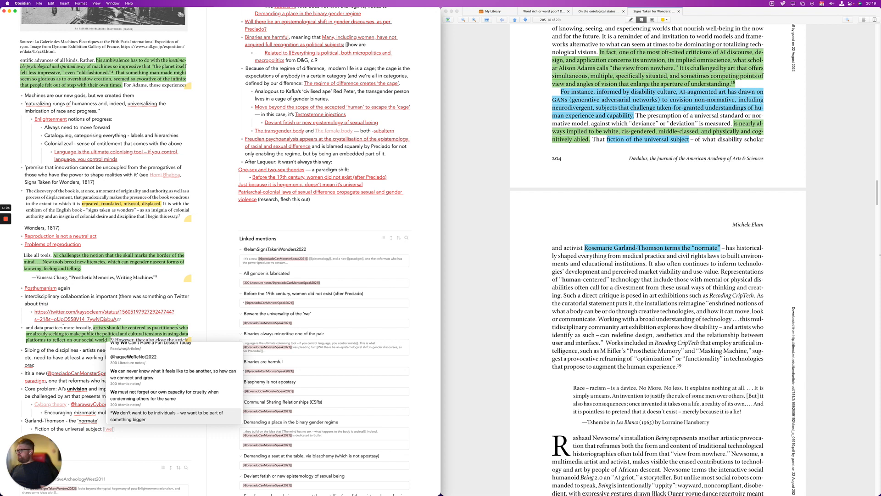
Replace the link query with "'we" and link the bullet to the note "Beware the universality of the 'we'"
key(BackSpace)
key(BackSpace)
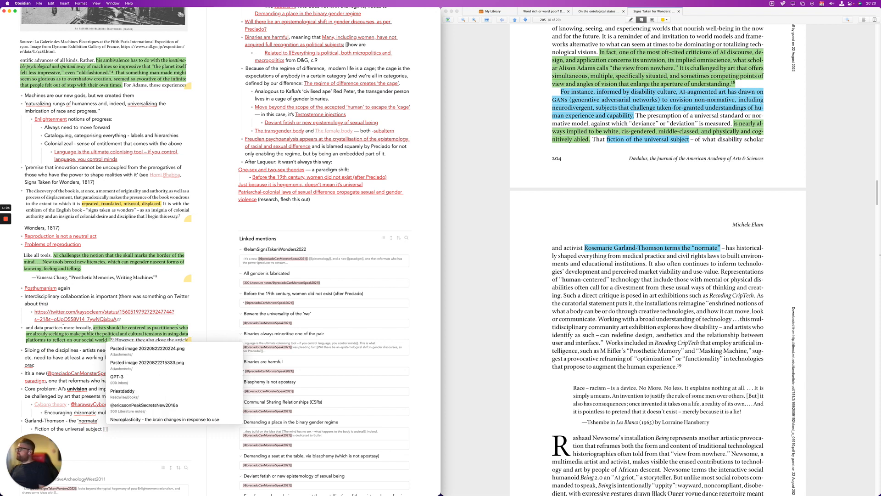
text('we)
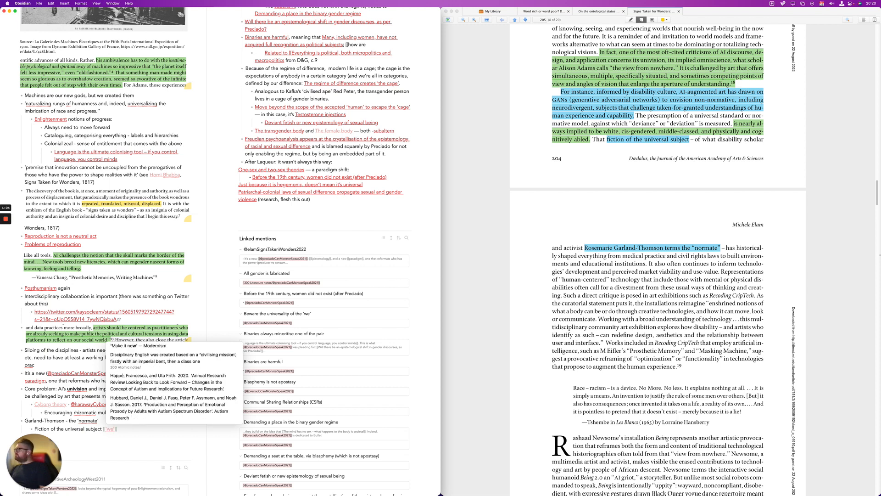
key(Up)
key(Up)
key(Up)
key(Up)
key(Up)
key(Return)
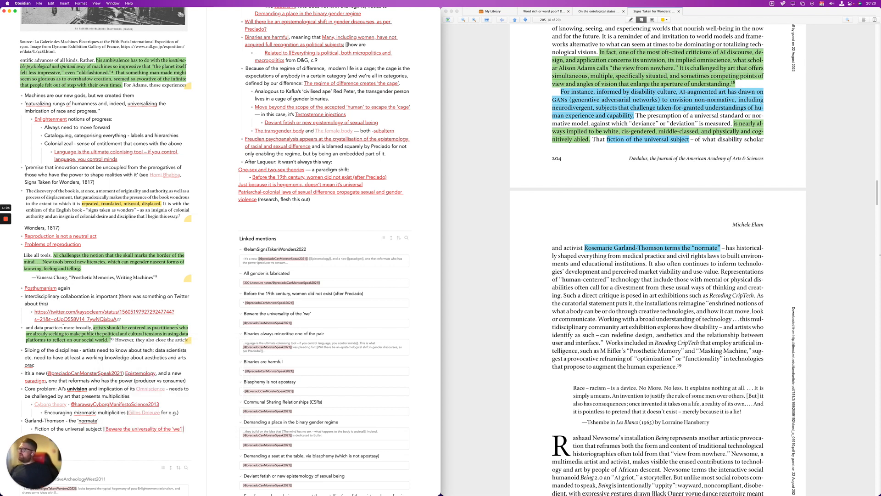
Review the text, references and linked mentions of "Beware the universality of the 'we'" in its own pane, then close it and widen the literature note
super+click(150, 428)
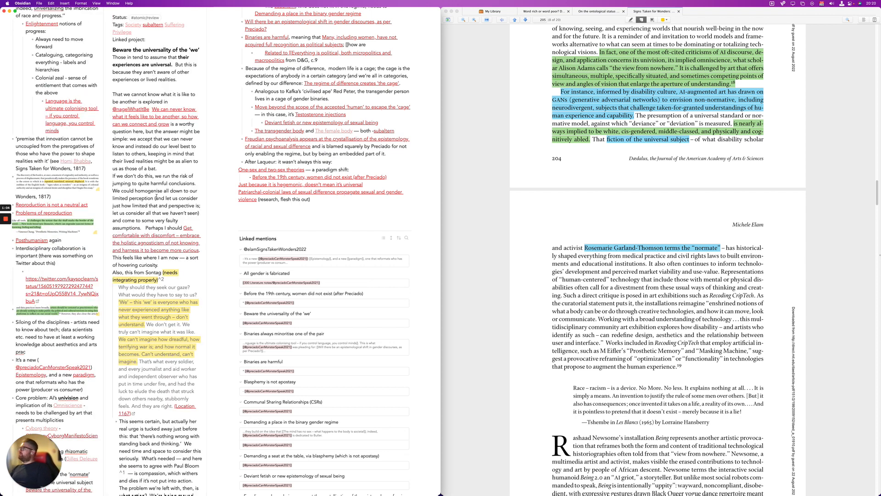
scroll(156, 199, down, 5)
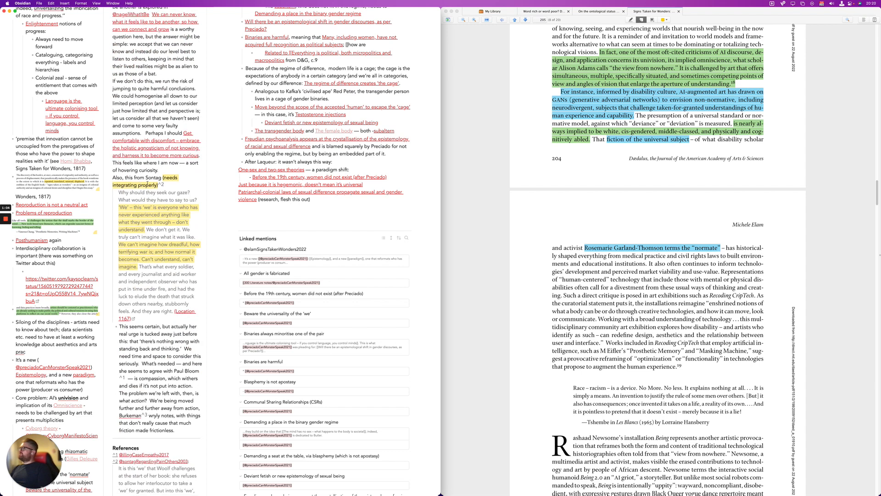
scroll(159, 332, down, 7)
scroll(158, 330, up, 12)
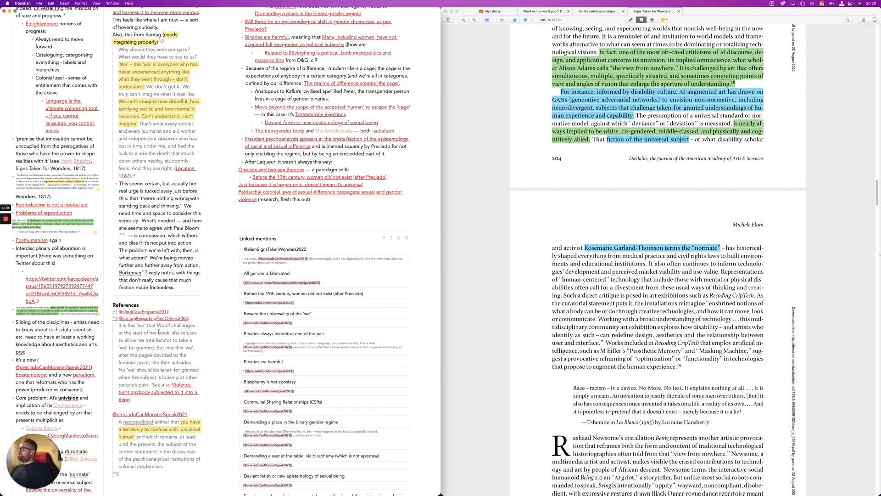
scroll(132, 309, down, 8)
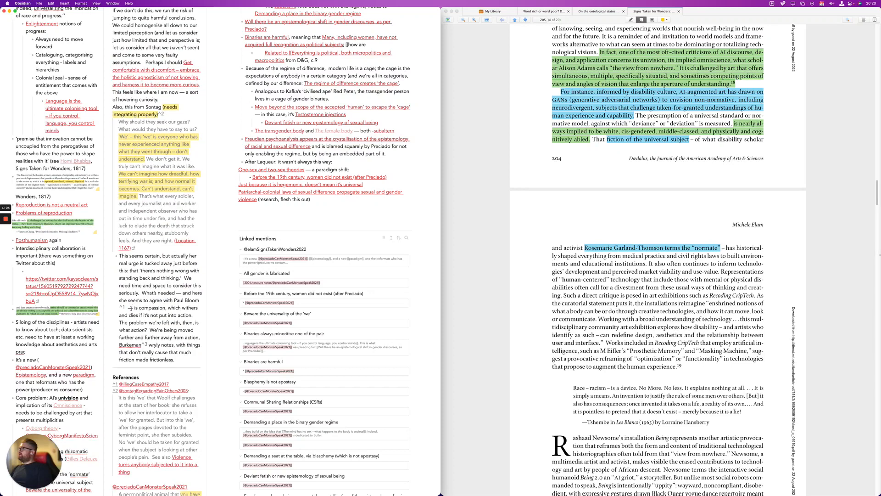
scroll(155, 361, down, 15)
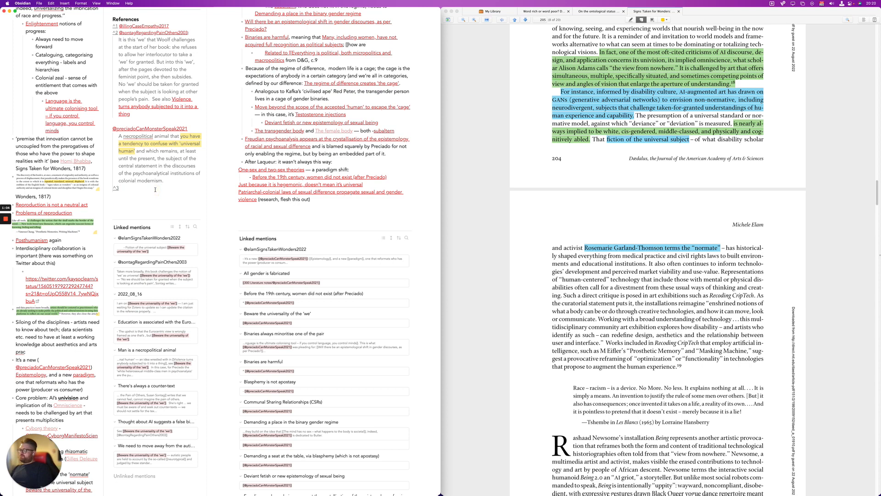
key(super+w)
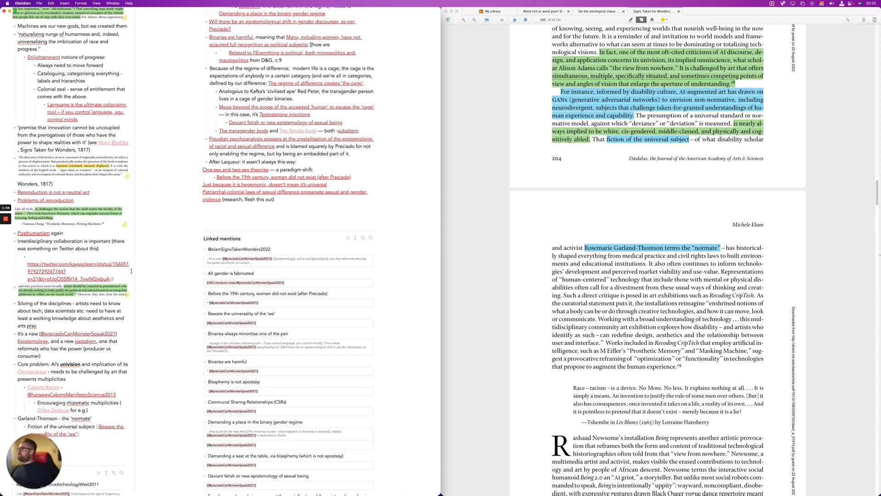
drag(134, 270, 190, 287)
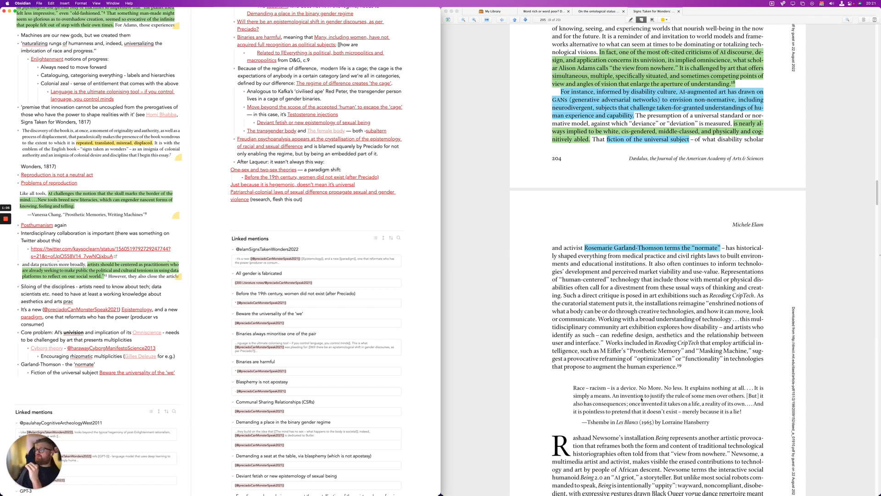
click(711, 297)
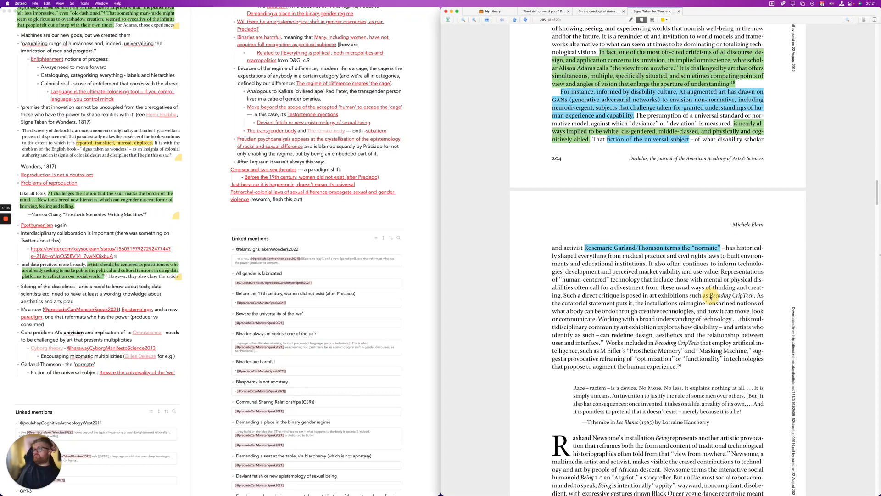
click(747, 296)
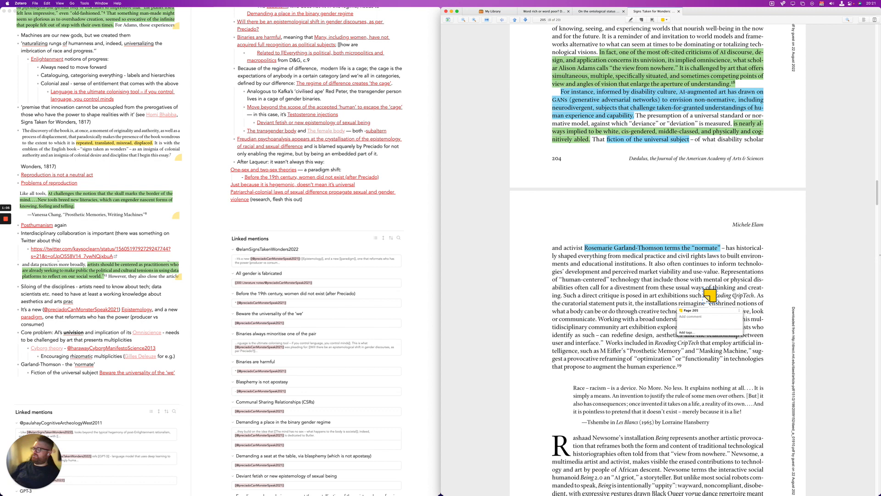
click(712, 294)
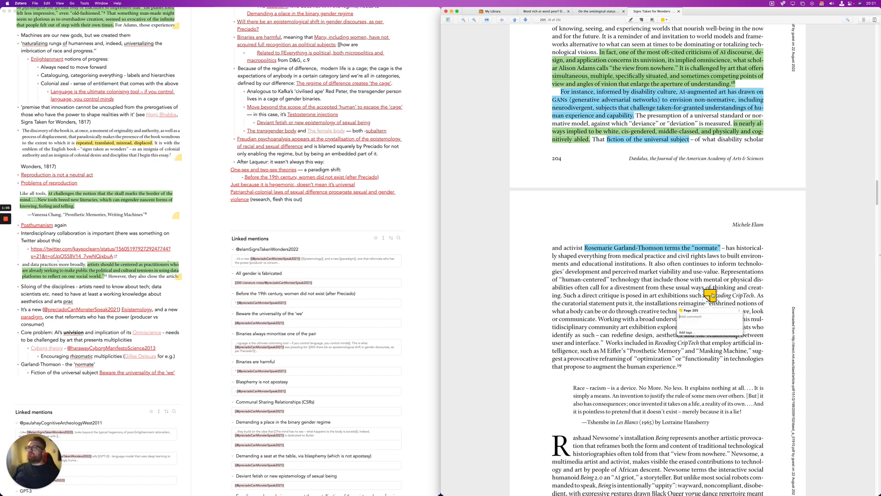
key(BackSpace)
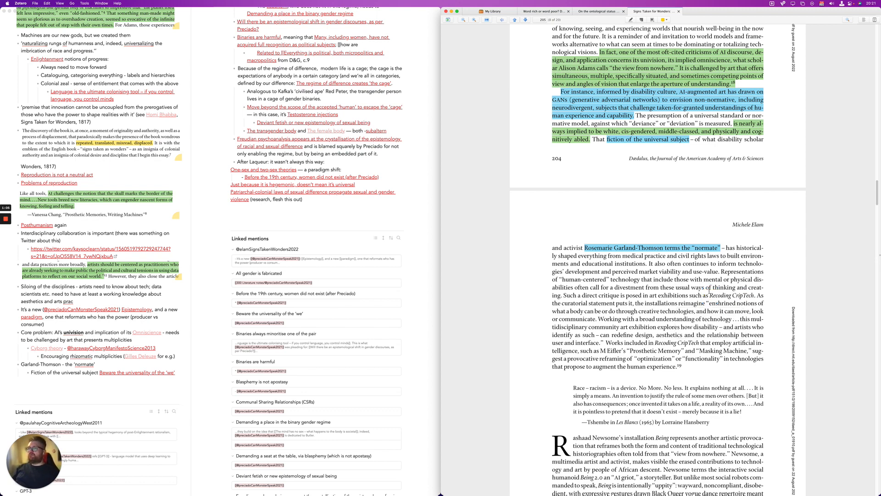
On page 205 in Zotero, highlight "Recoding CripTech", "reimagine 'enshrined notions… or communicate" and "M Eifler" in yellow
drag(710, 295, 754, 296)
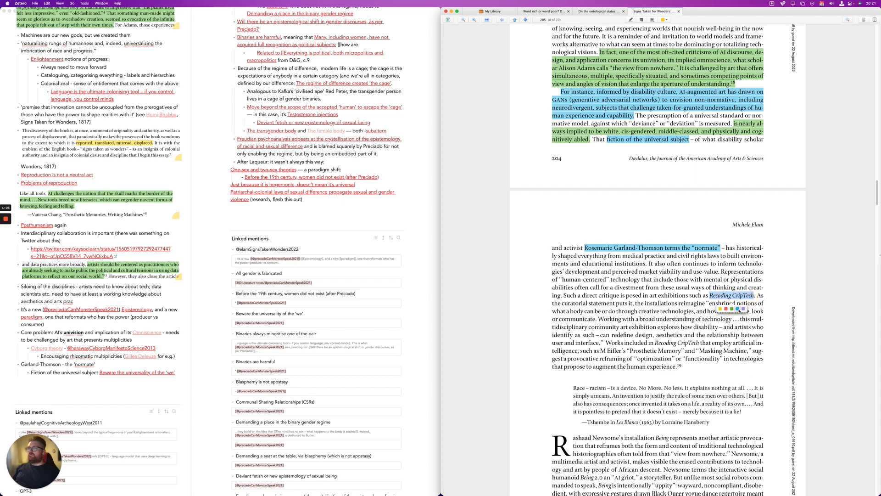
click(720, 309)
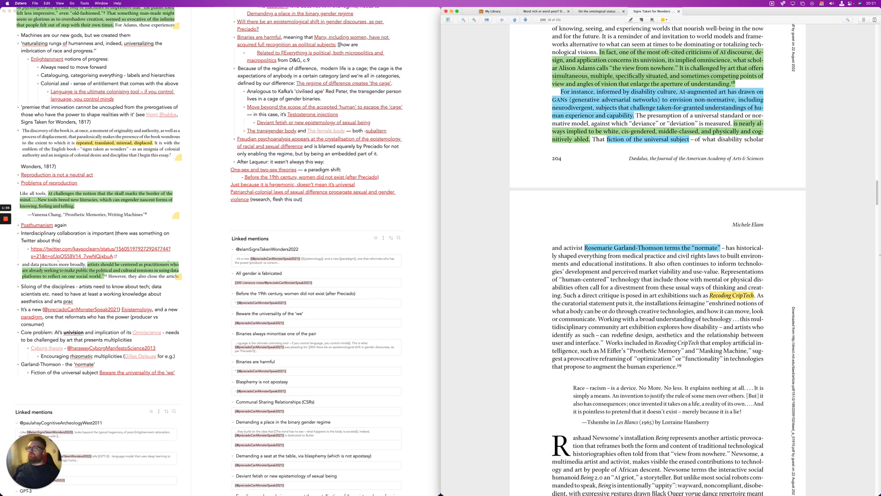
mouse_move(678, 303)
mouse_down()
mouse_move(688, 312)
mouse_move(598, 320)
mouse_up()
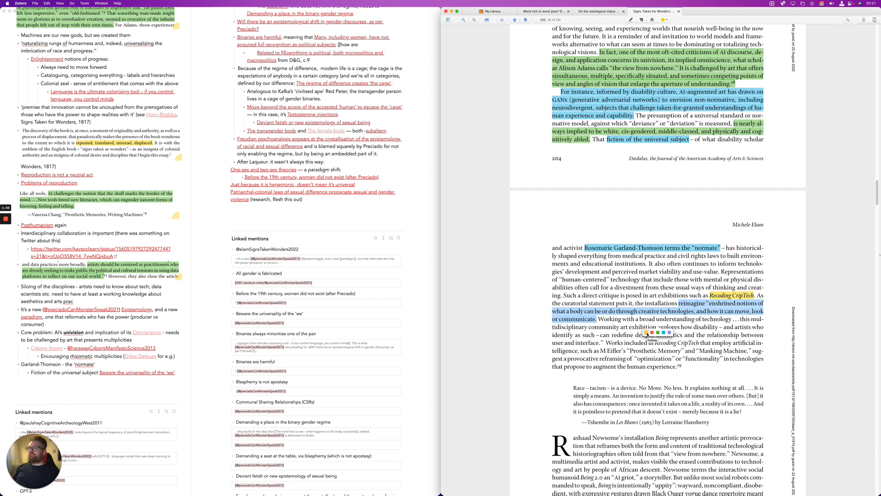
click(647, 332)
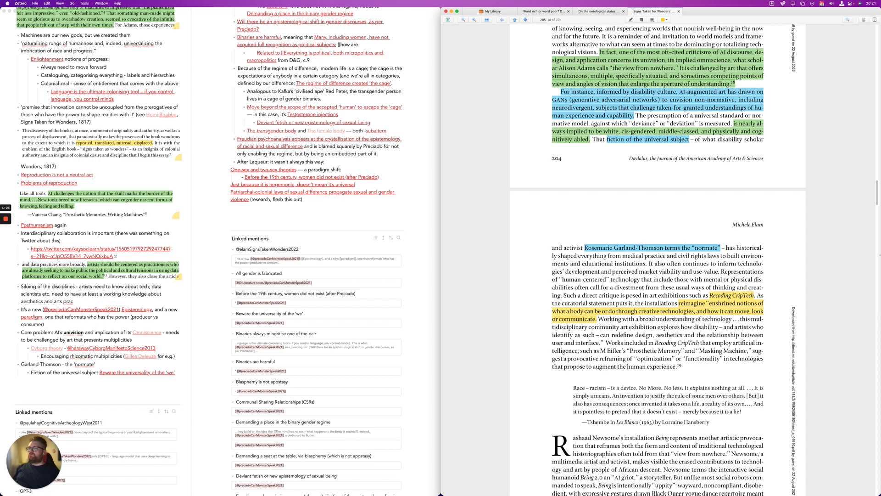
click(616, 350)
drag(617, 350, 621, 351)
drag(621, 351, 620, 350)
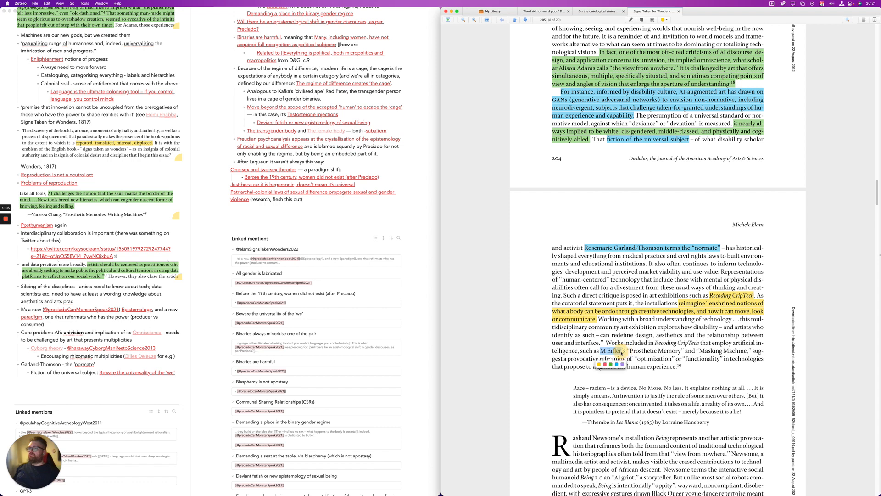
click(601, 363)
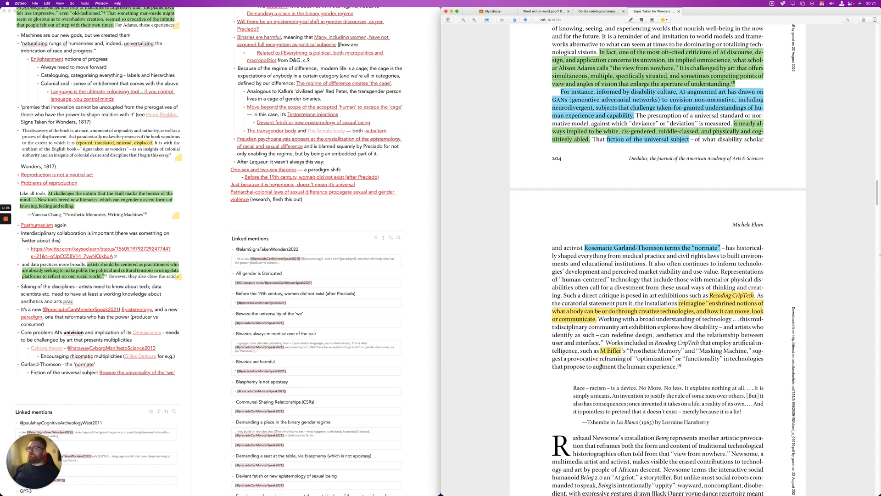
In the Working memory note in Notes, add the lines "M Eifler exhibitions, e.g. masking machine" and "CripTech"
click(277, 200)
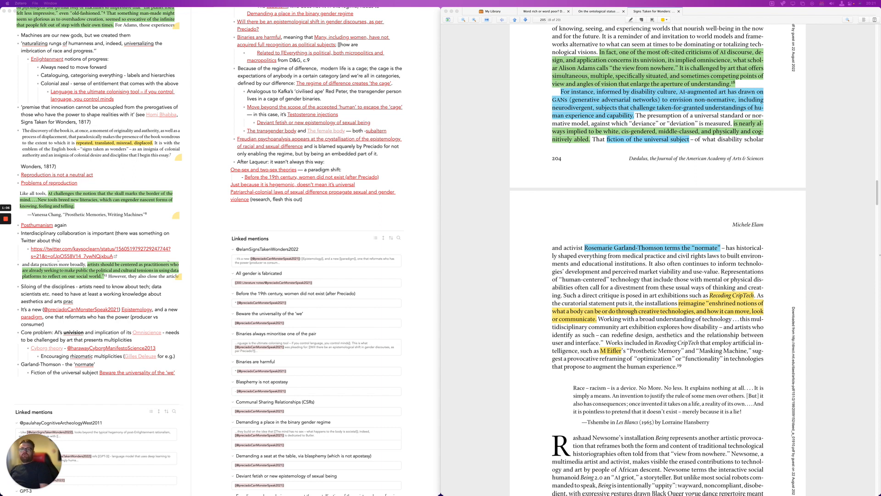
drag(880, 46, 186, 155)
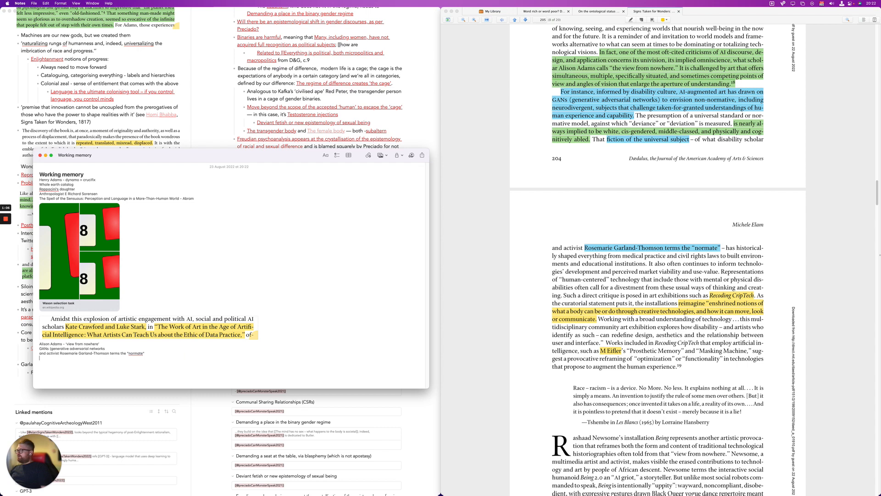
text(Eluf)
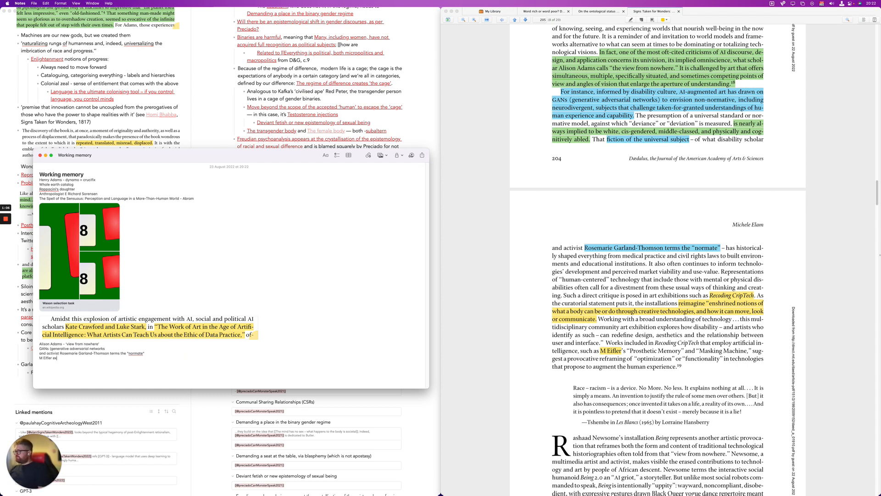
text(er exhibitions, e.g. masking machine)
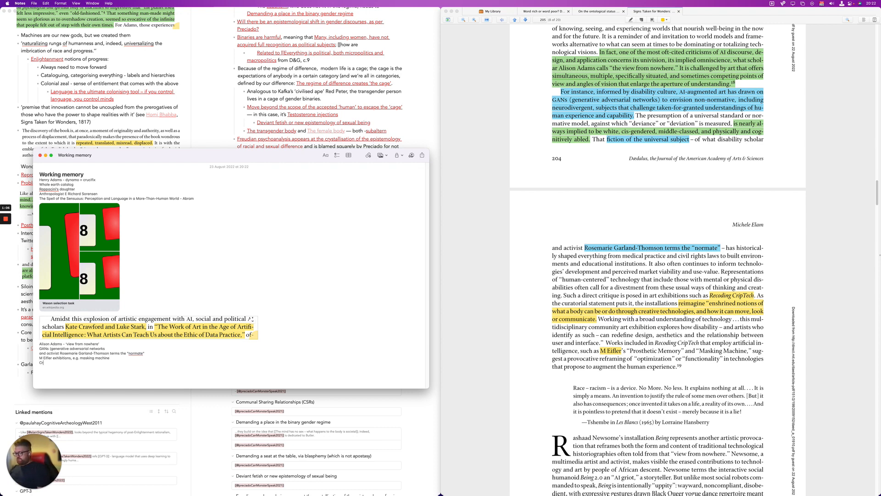
text(Tech)
key(Return)
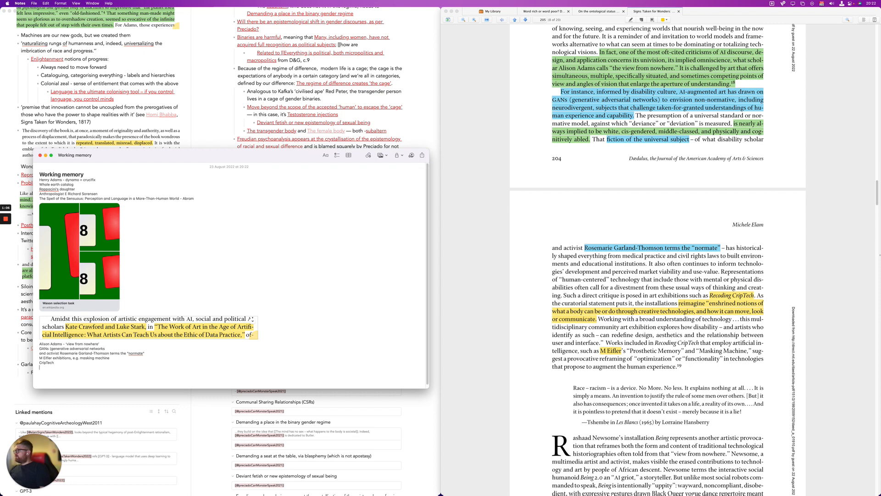
scroll(723, 341, down, 4)
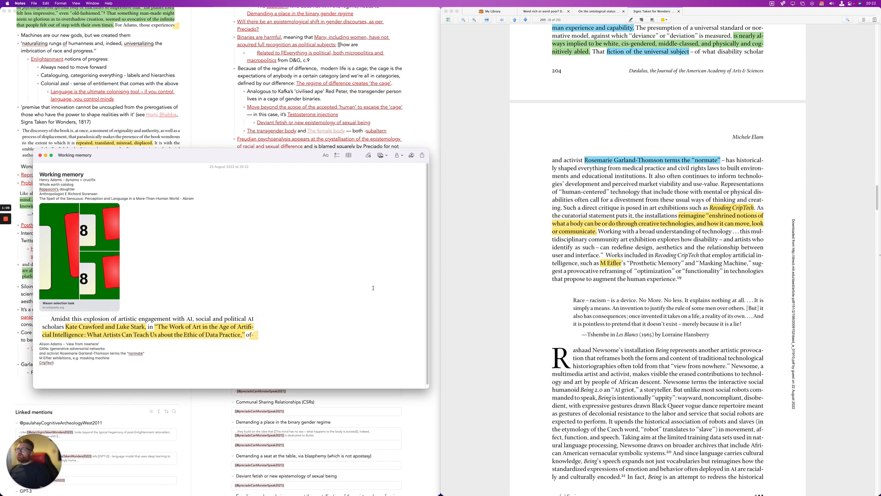
Add the line "Rosemarie Garland-Thomson" at the end of the Working memory note, then hide Notes
click(309, 271)
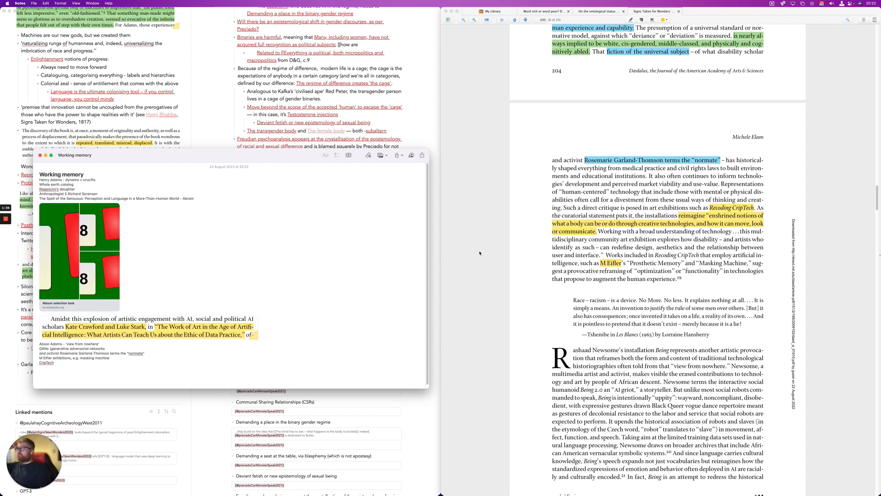
key(Return)
text(Ro)
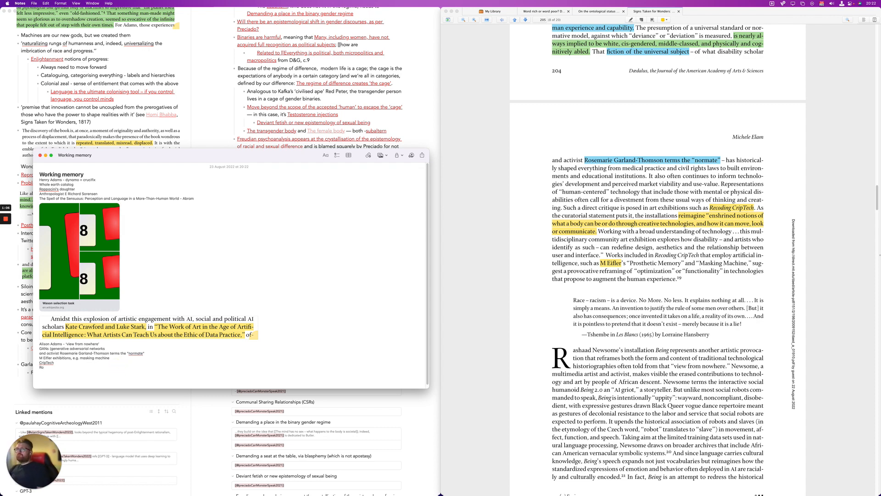
text(semarie)
text( Garland-Th)
text(omsob)
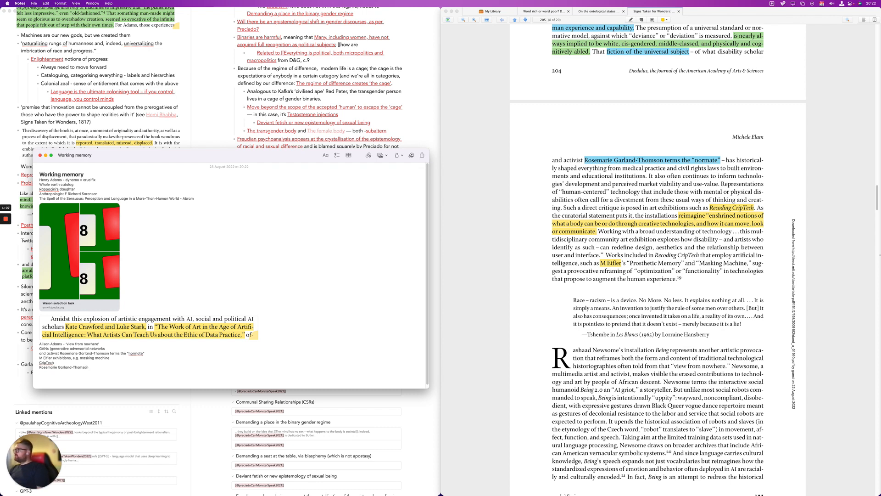
key(super+h)
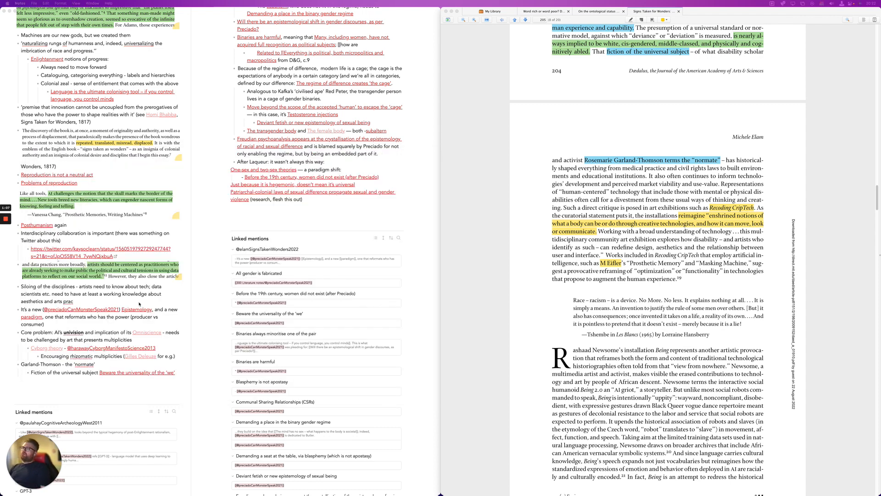
Narrow the Zotero window and skim the remaining pages of the article through its endnotes, then return to page 200
click(494, 272)
key(ctrl+alt+Right)
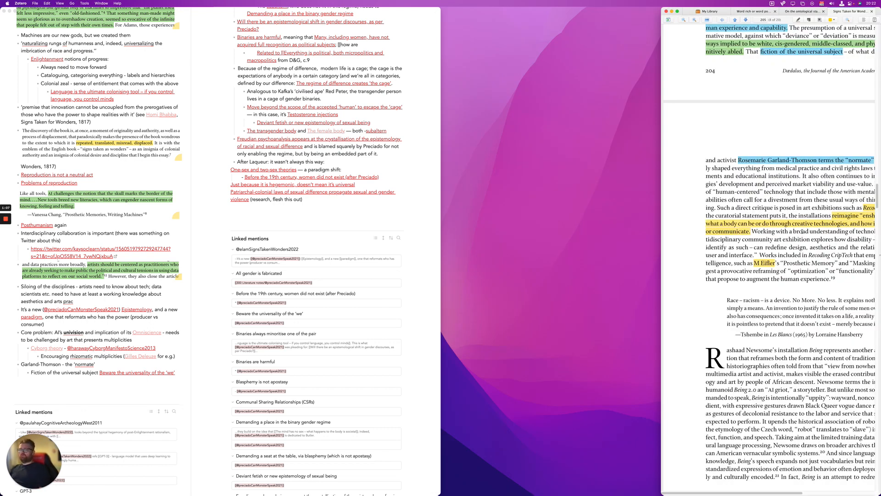
key(super+minus)
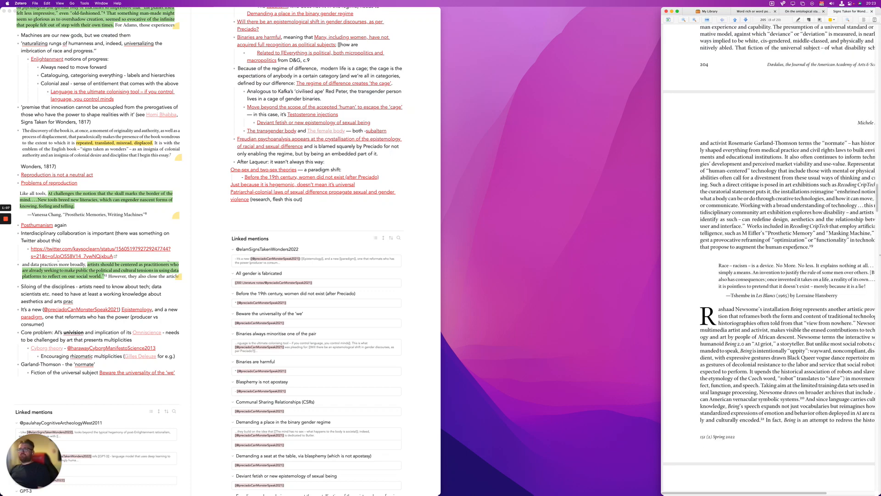
scroll(819, 188, down, 10)
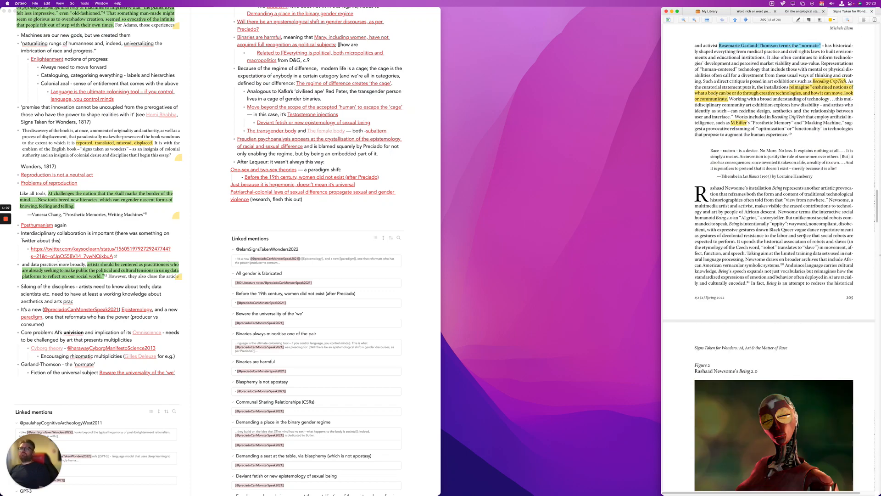
scroll(803, 236, down, 15)
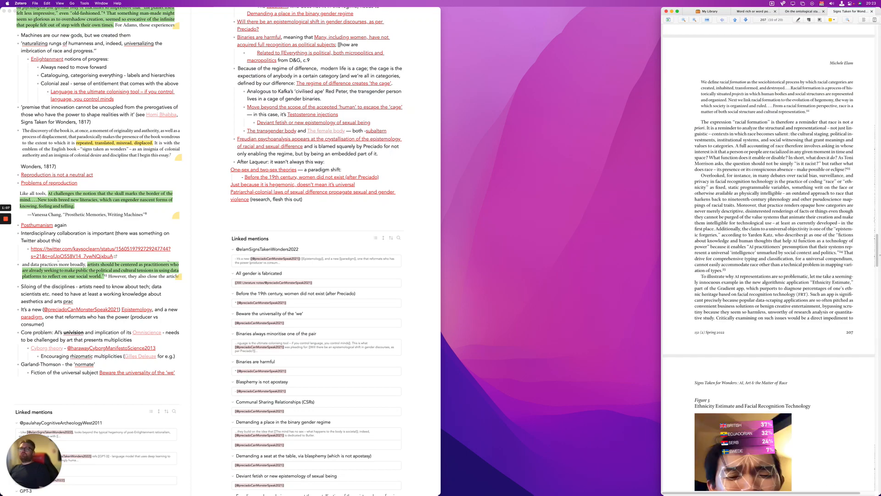
scroll(797, 243, down, 15)
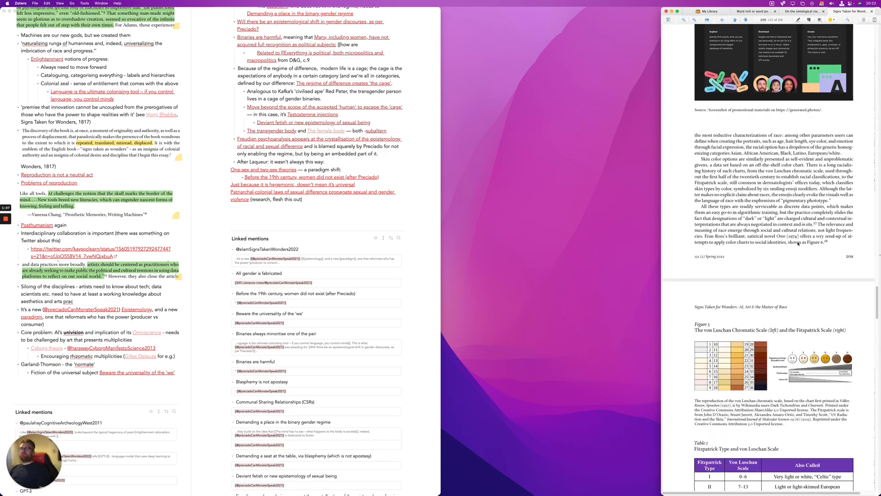
scroll(795, 249, down, 15)
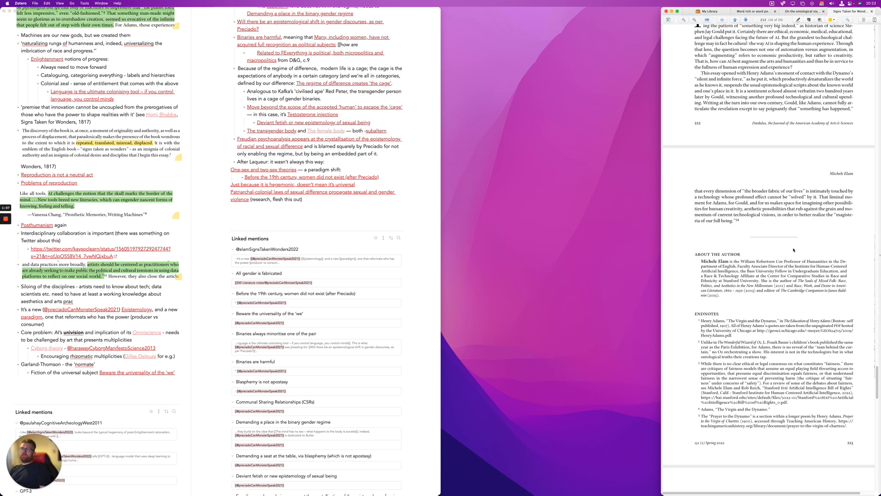
scroll(793, 250, down, 3)
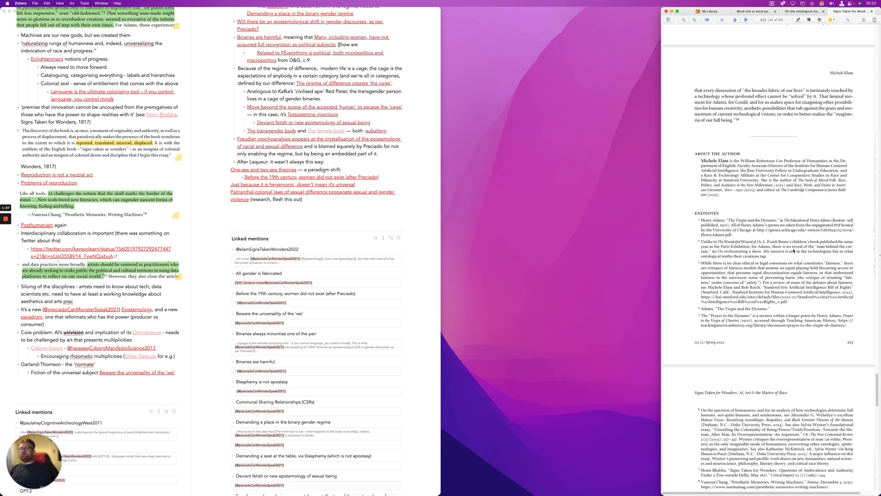
scroll(793, 250, down, 5)
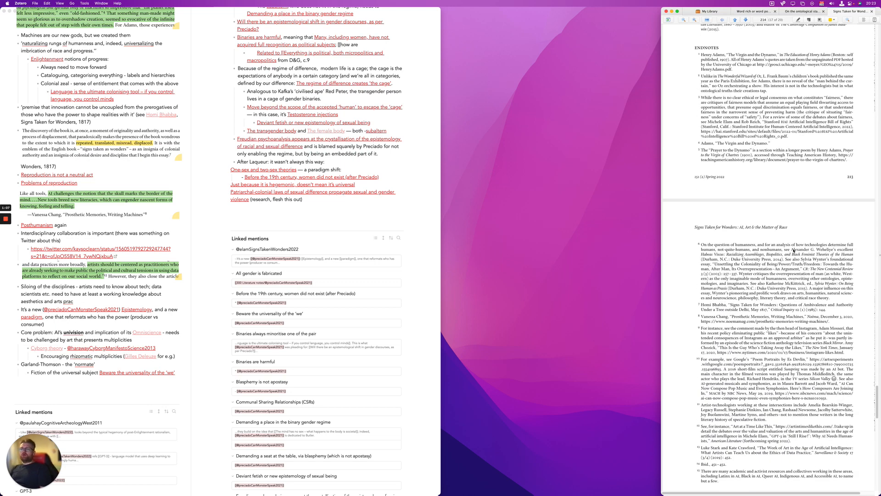
scroll(793, 250, down, 3)
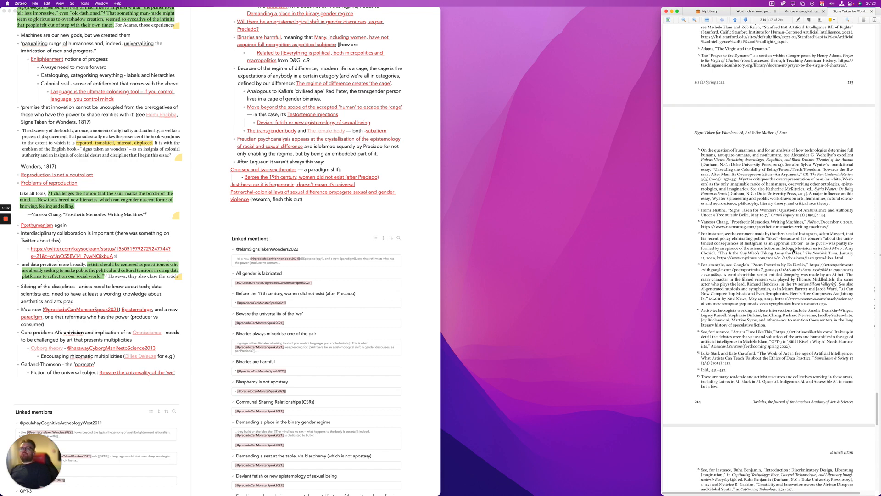
scroll(793, 250, down, 1)
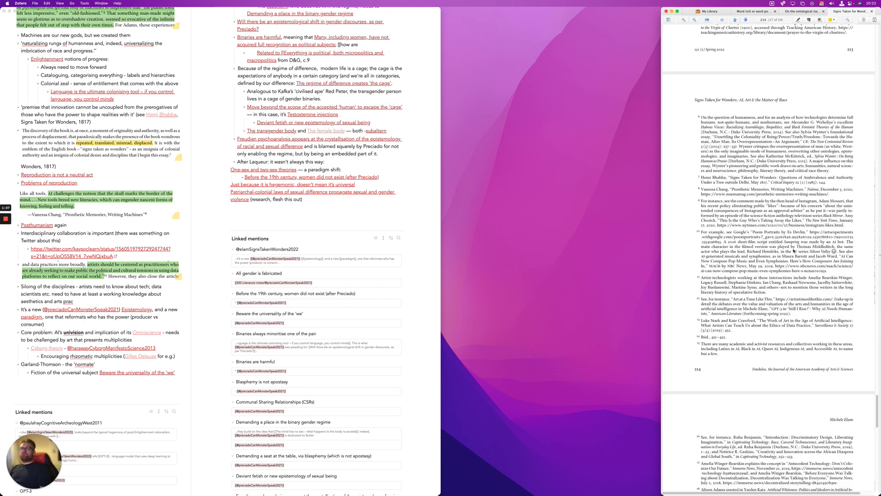
scroll(793, 250, down, 2)
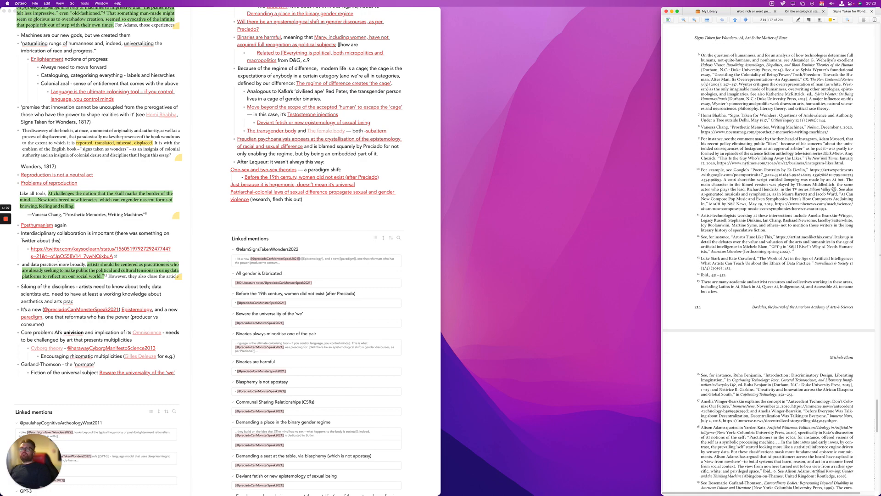
scroll(793, 251, down, 15)
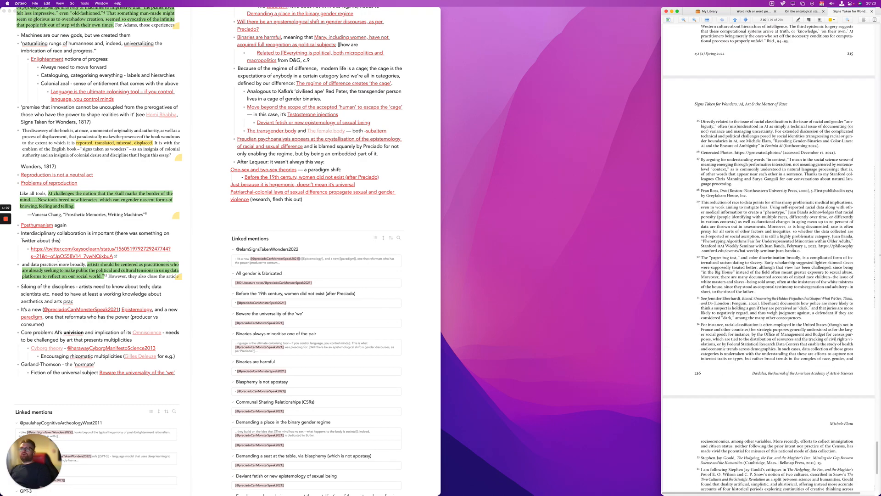
scroll(793, 250, down, 6)
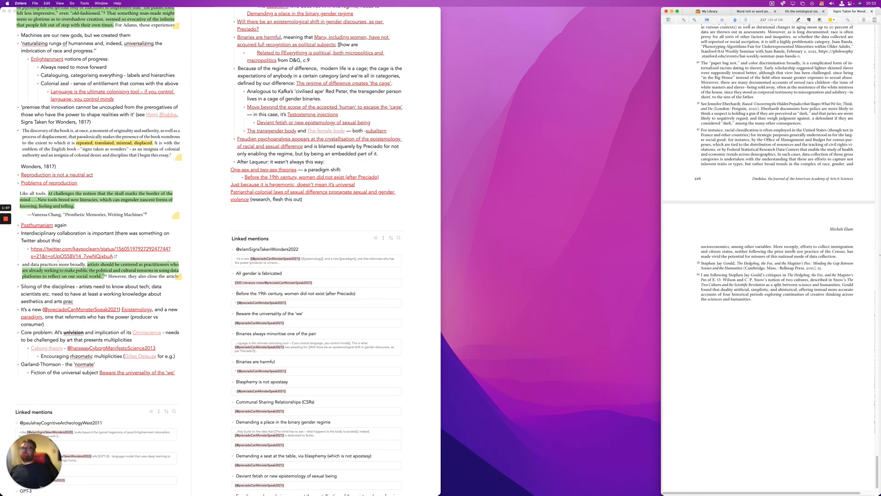
scroll(793, 250, down, 1)
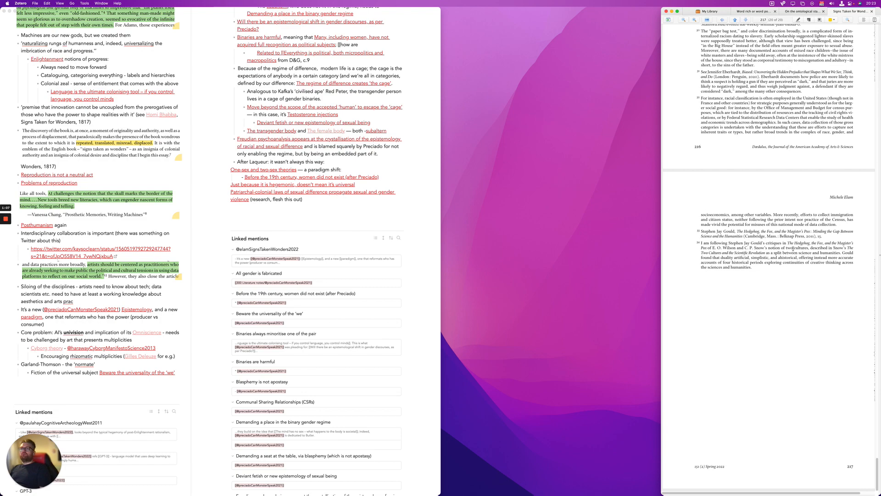
scroll(792, 249, up, 20)
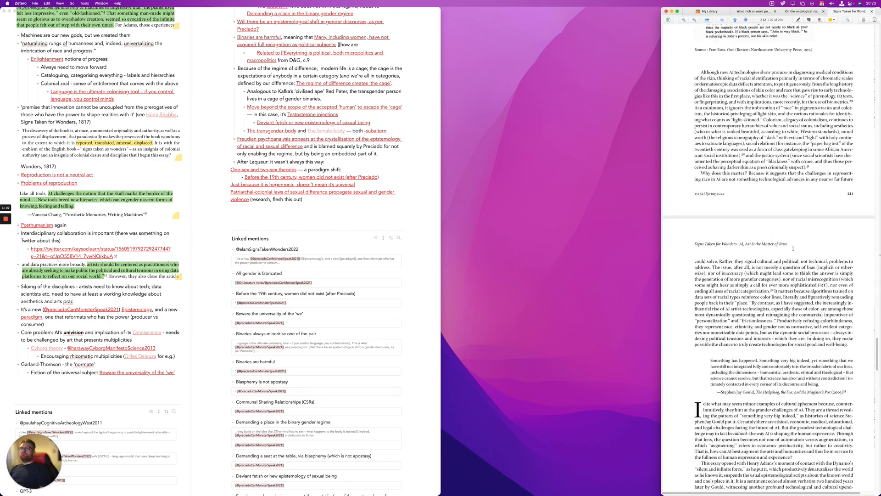
scroll(793, 248, up, 10)
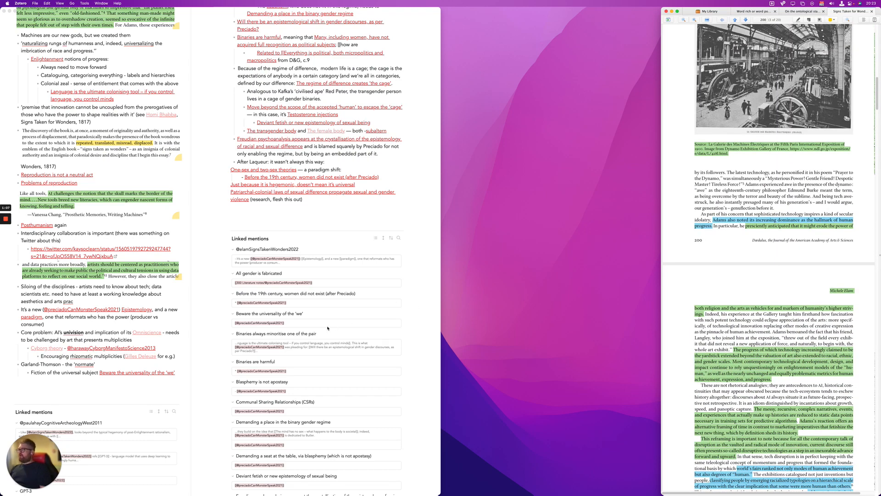
Switch to Obsidian, even out its two note panes and enlarge its window to fill the screen
click(213, 238)
drag(439, 239, 659, 253)
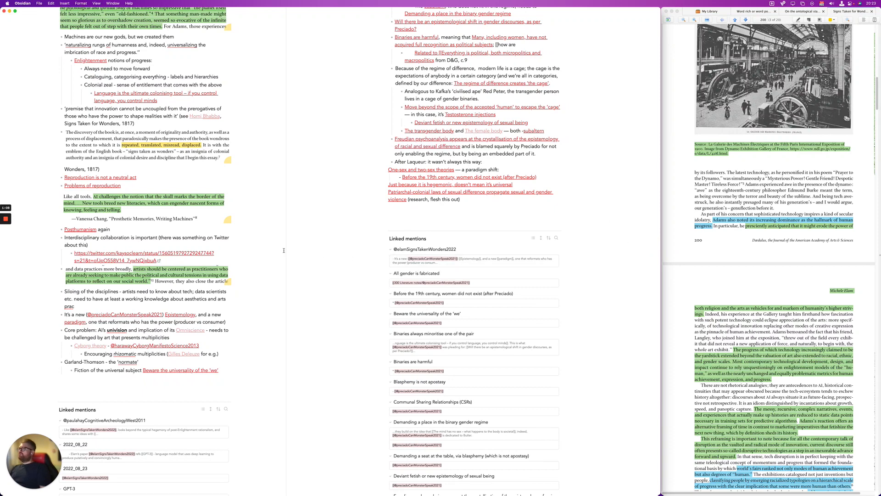
drag(286, 251, 331, 266)
click(679, 197)
key(ctrl+alt+Right)
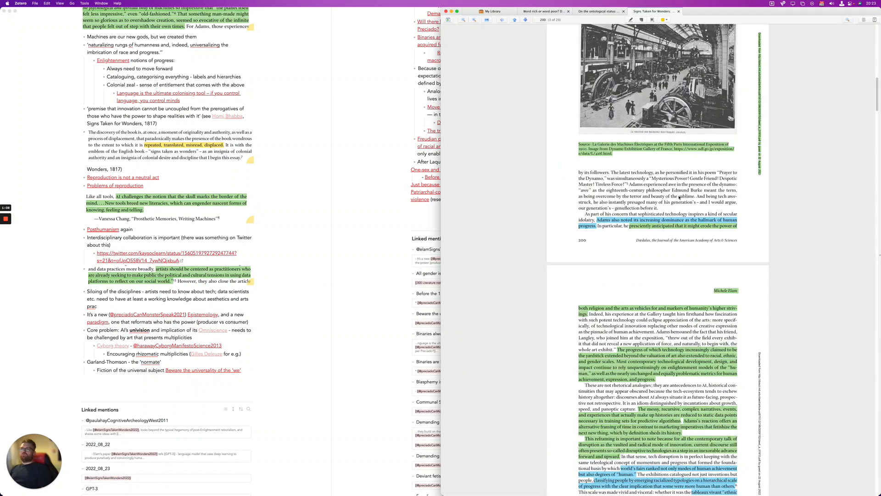
key(ctrl+alt+Right)
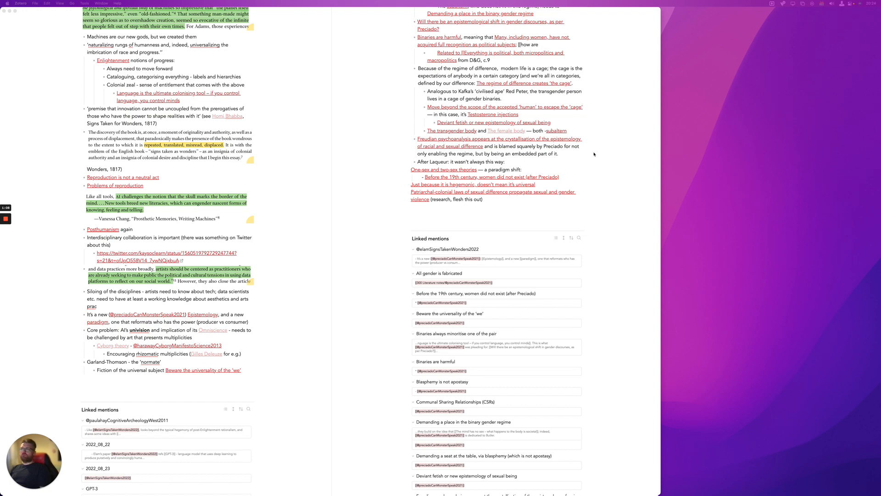
click(367, 136)
key(ctrl+alt+Return)
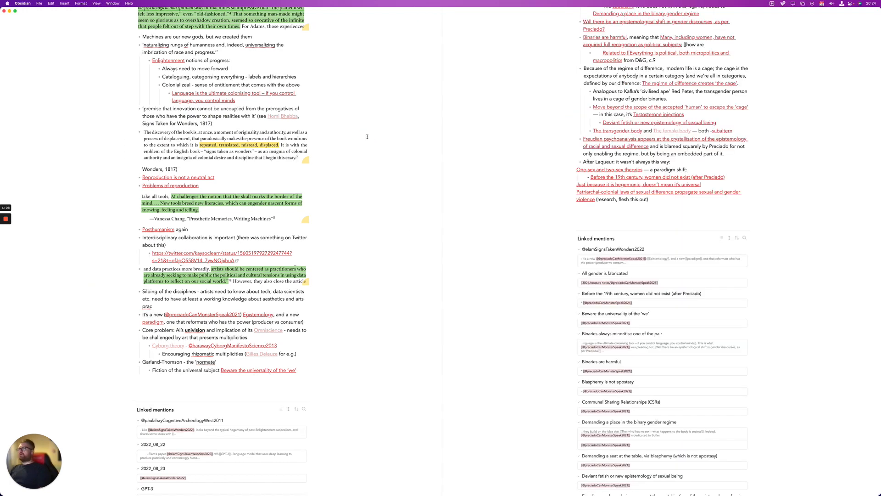
Return the literature note to its beginning and close the "Can the Monster Speak?" note beside it
scroll(356, 182, up, 10)
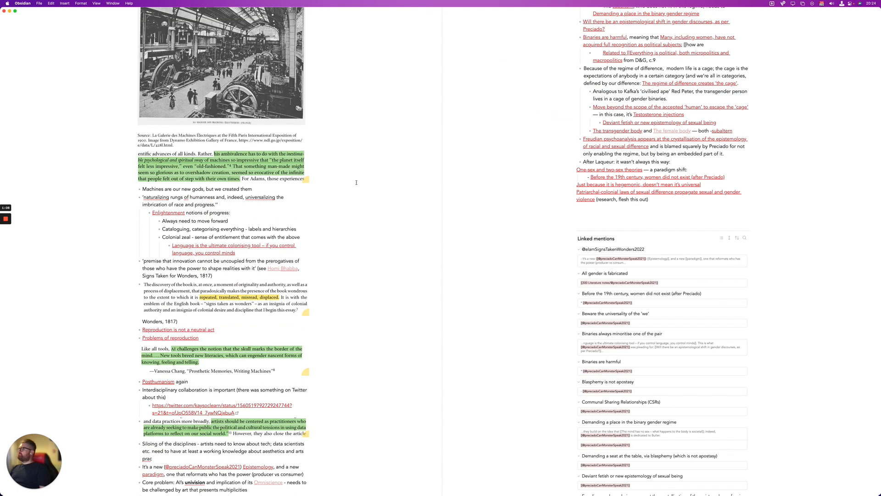
scroll(356, 183, up, 15)
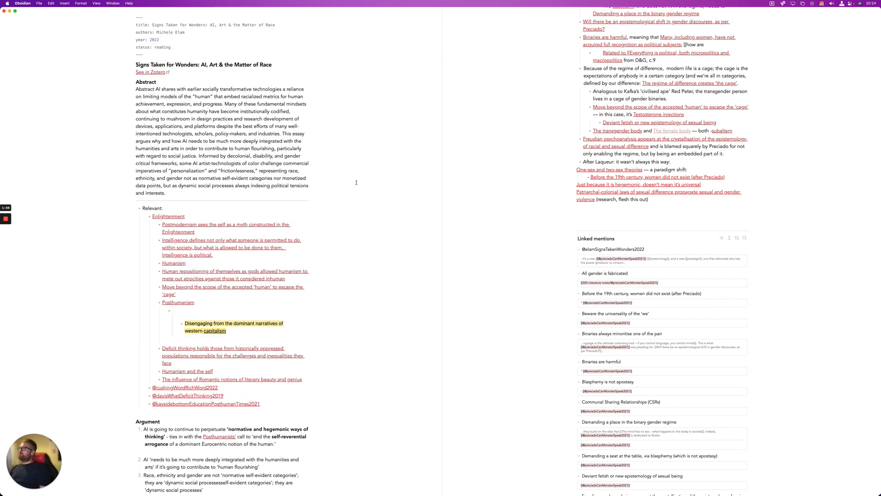
scroll(671, 155, up, 10)
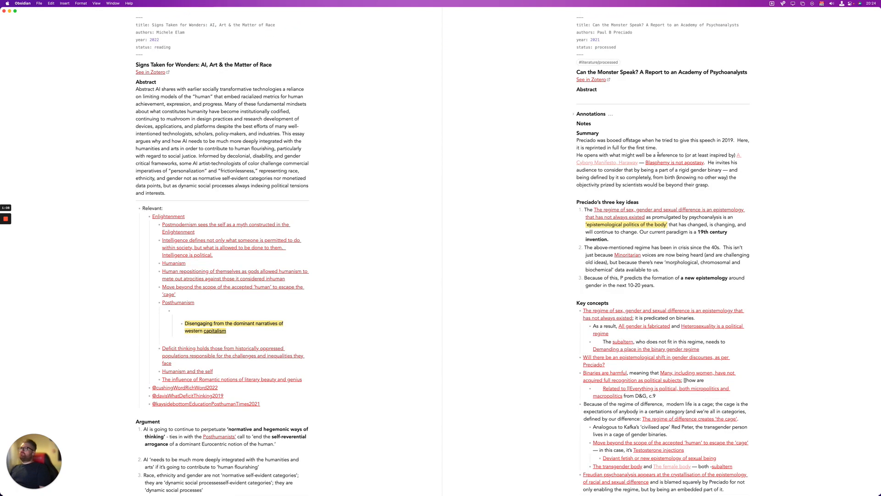
click(532, 119)
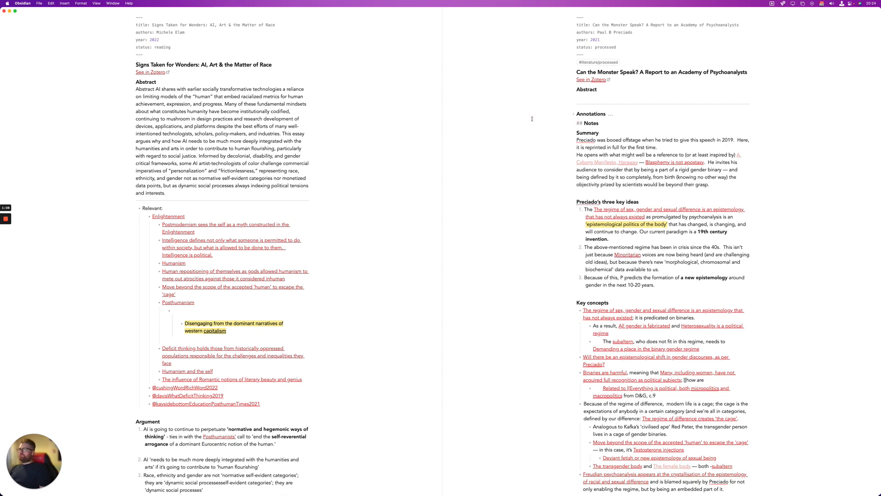
key(super+w)
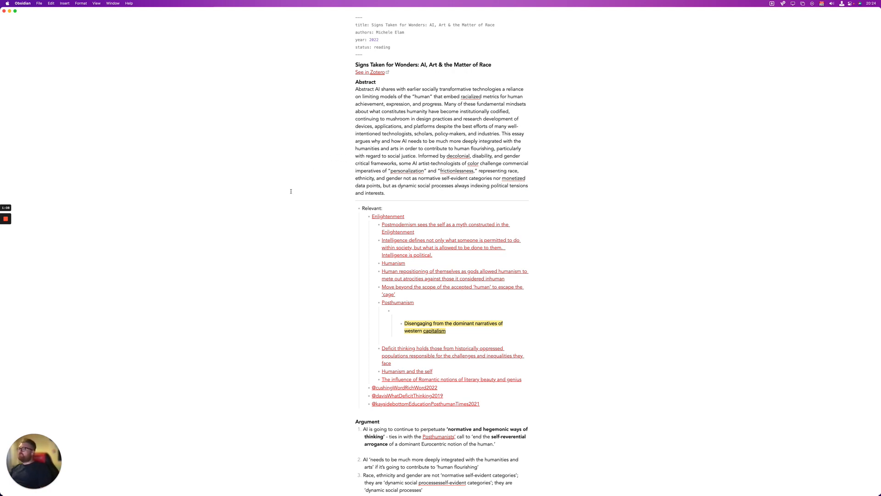
In the Argument list, correct "processesself-evident" to "processes self-evident" in point 3 and remove the blank line between points 1 and 2
scroll(291, 192, down, 10)
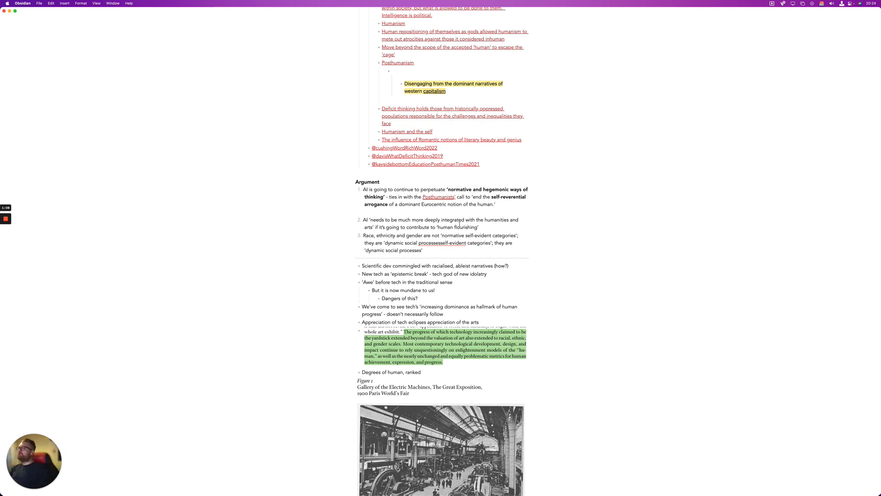
click(440, 243)
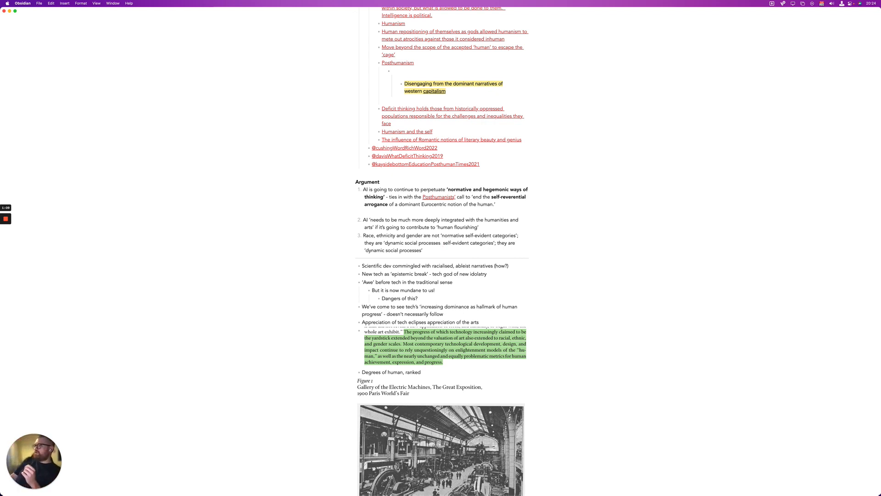
key(BackSpace)
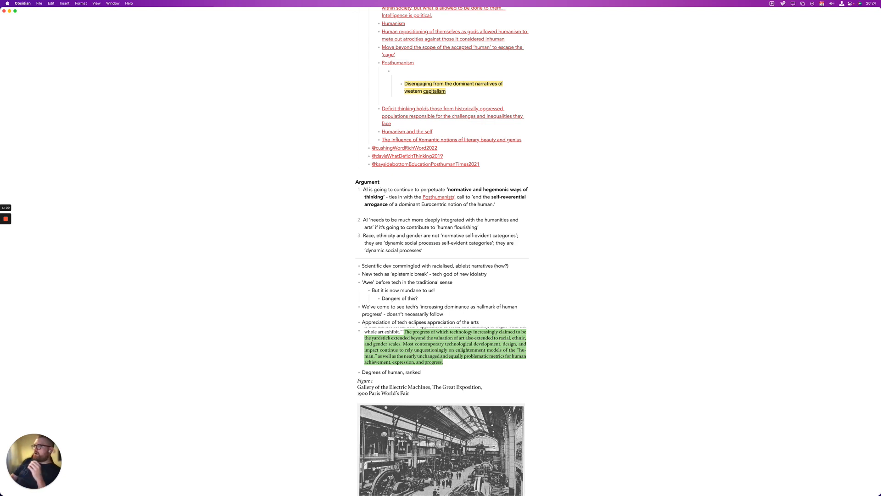
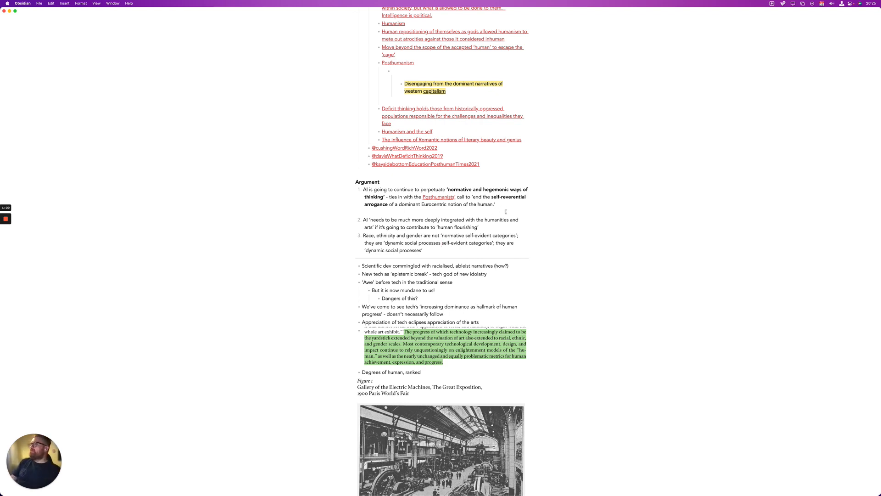
click(403, 210)
key(BackSpace)
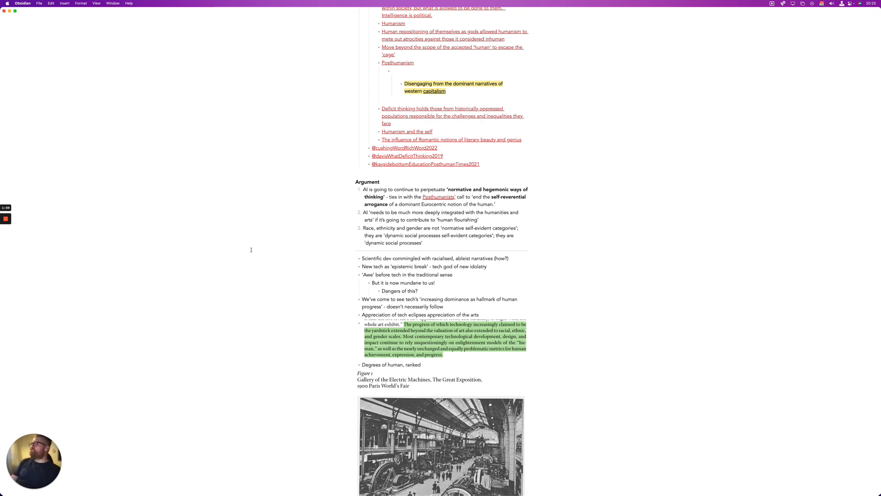
scroll(251, 249, up, 5)
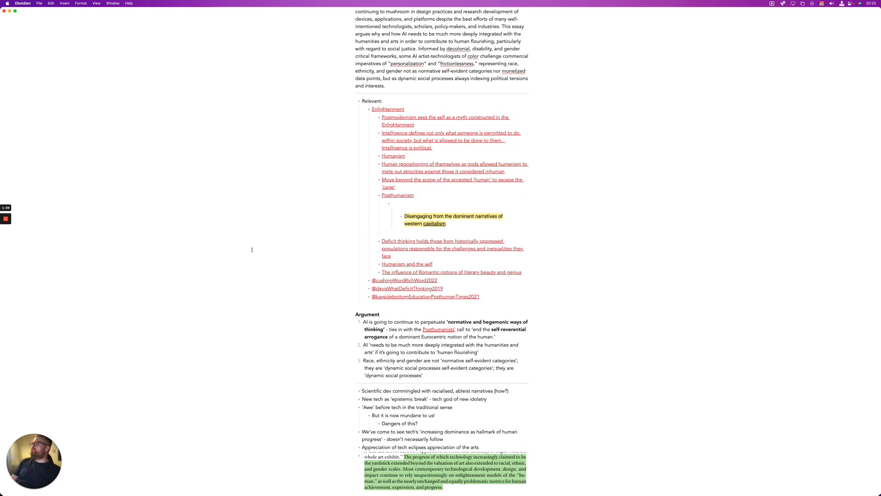
Remove the blank space between the last reference link in the Relevant list and the Argument heading of the literature note
scroll(252, 250, down, 4)
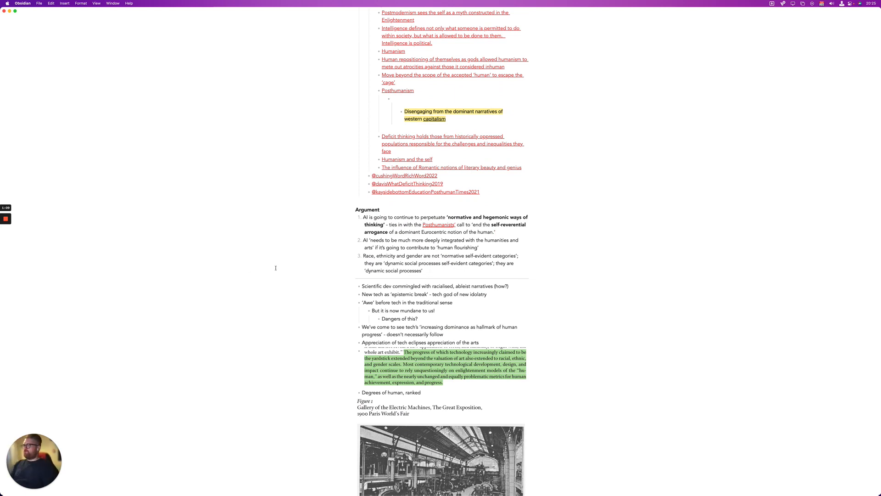
scroll(276, 268, down, 2)
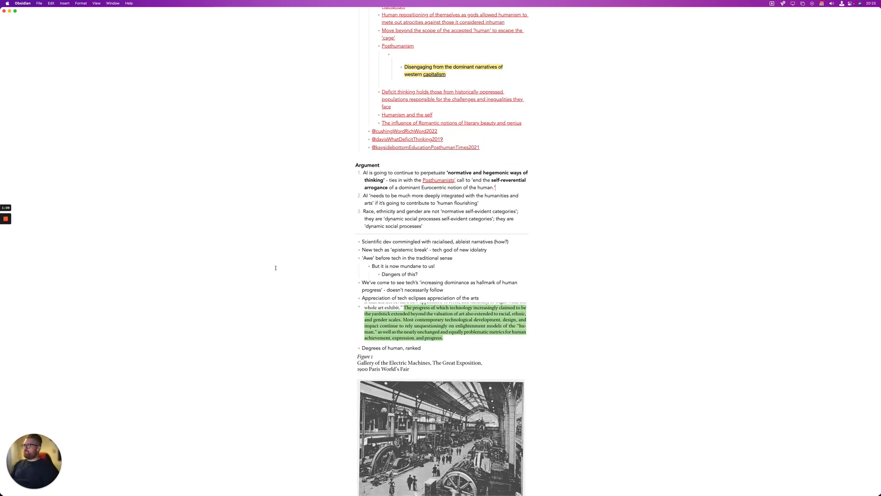
click(511, 144)
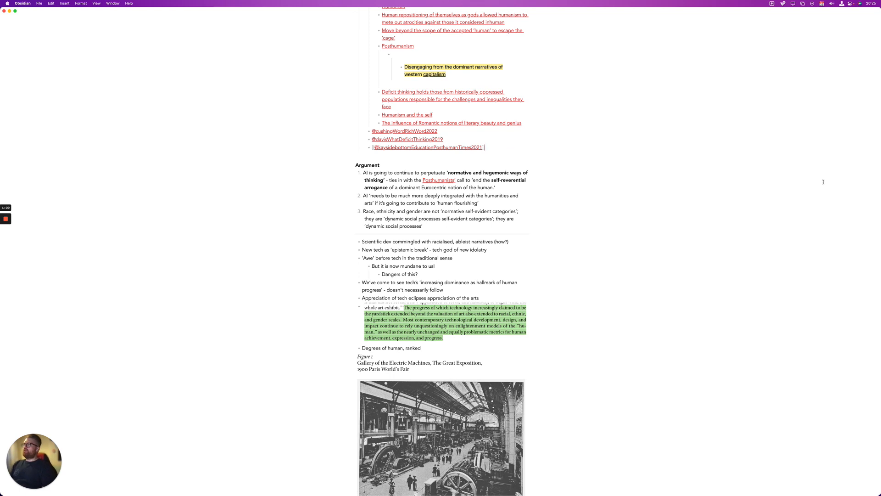
key(Return)
key(BackSpace)
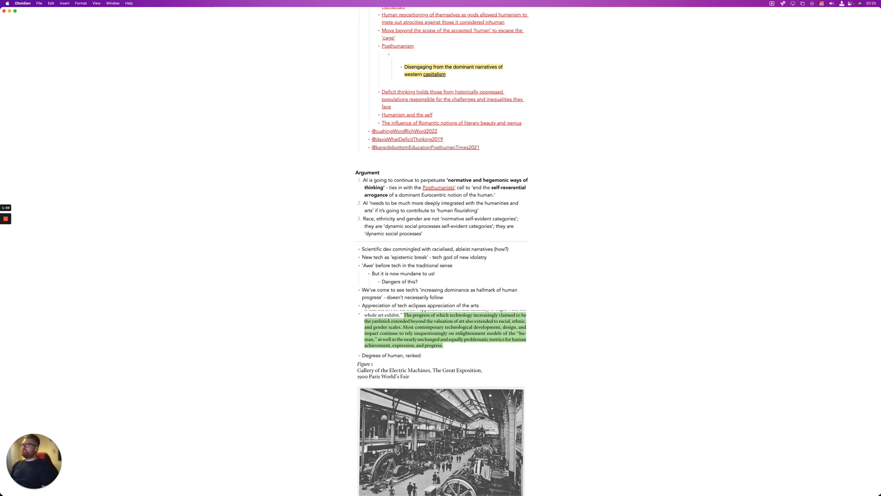
key(Down)
key(BackSpace)
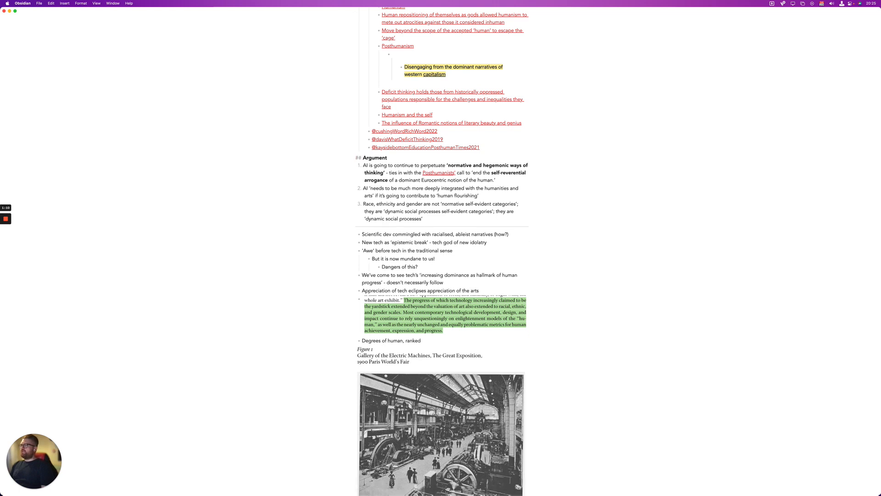
Open today's daily note, 2022-08-23, beside the literature note
key(super+o)
key(Escape)
key(super+p)
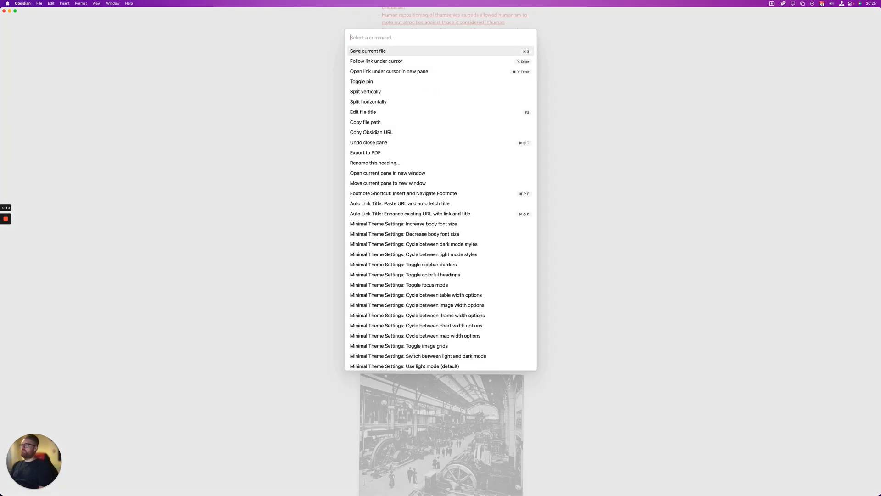
text(dail)
key(Return)
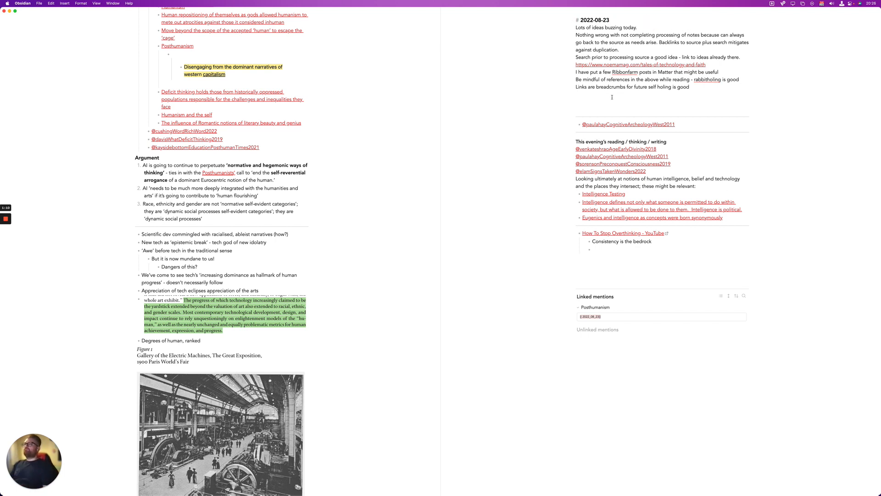
In the daily note, delete the blank lines below "Links are breadcrumbs for future self holing is good"
click(592, 107)
key(BackSpace)
key(BackSpace)
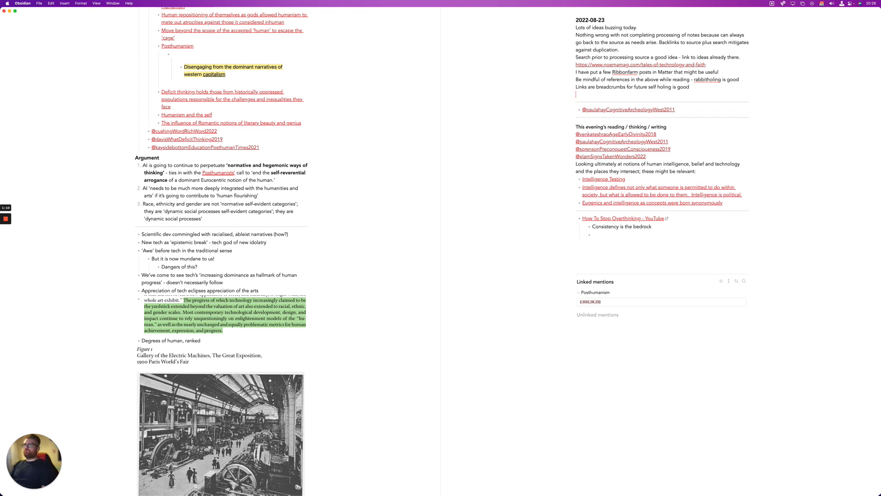
key(BackSpace)
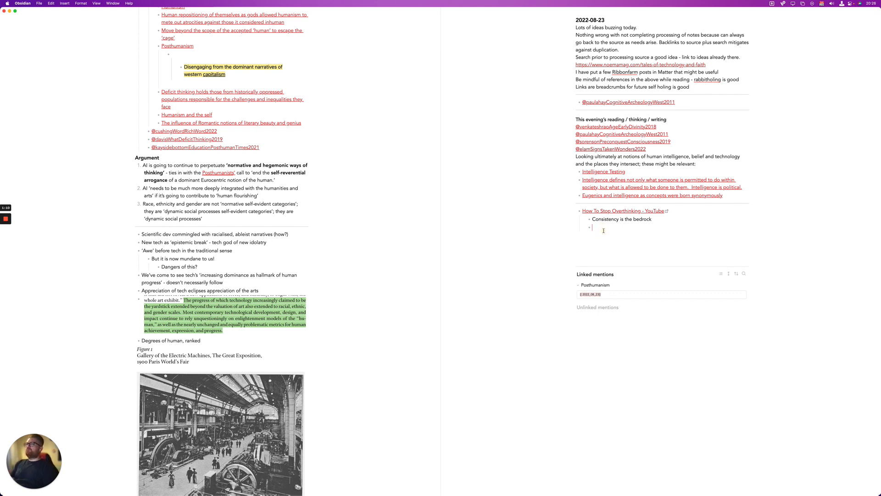
Replace the empty sub-bullet under "Consistency is the bedrock" with a horizontal rule and a new top-level bullet
key(shift+Tab)
key(BackSpace)
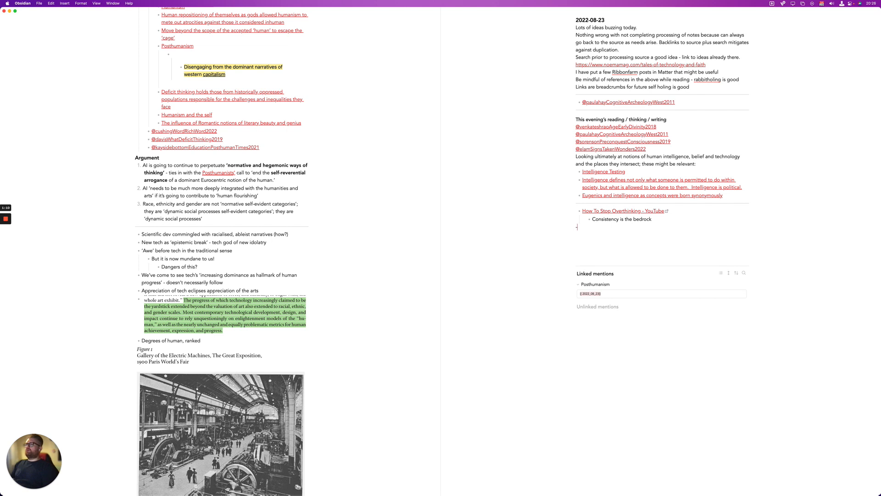
text(--)
key(Return)
text(-)
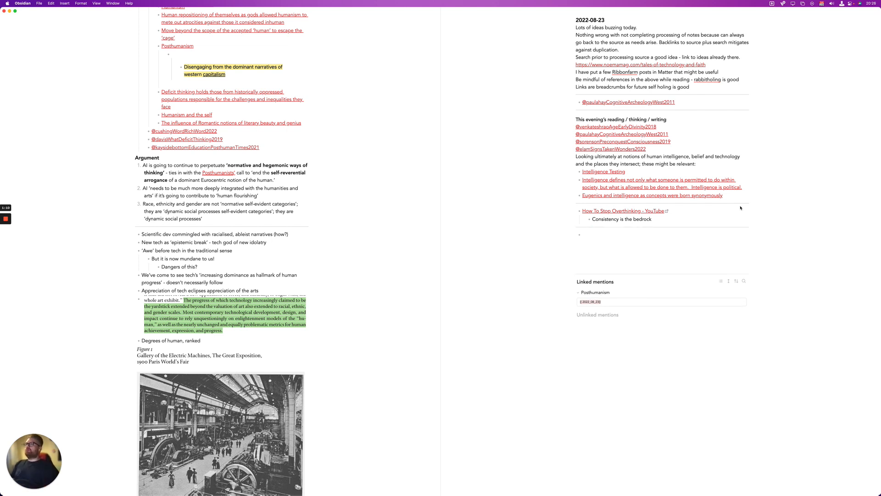
Fold the "This evening's reading / thinking / writing" section and add a link to the "Signs Taken for Wonders" literature note below it
click(572, 121)
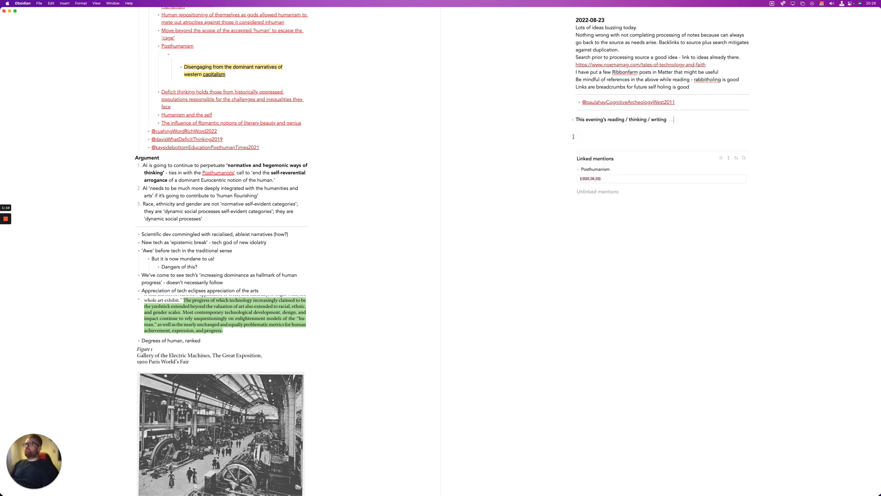
key(Return)
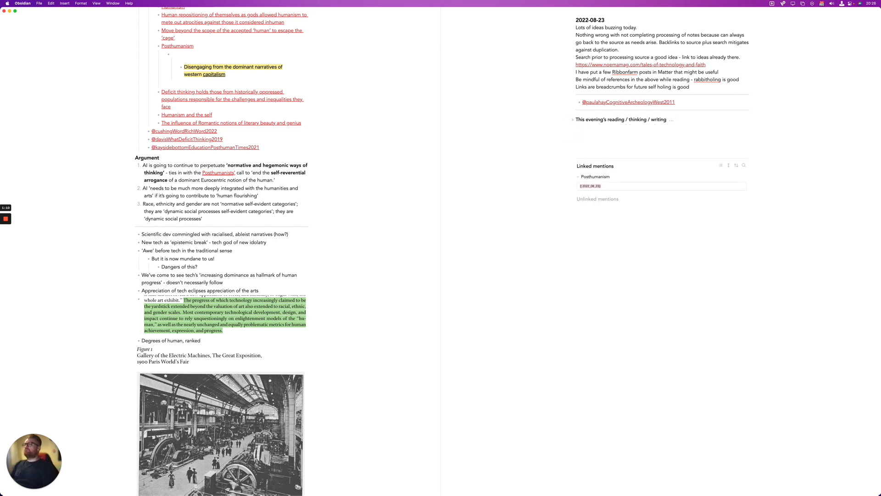
key(Return)
text([[)
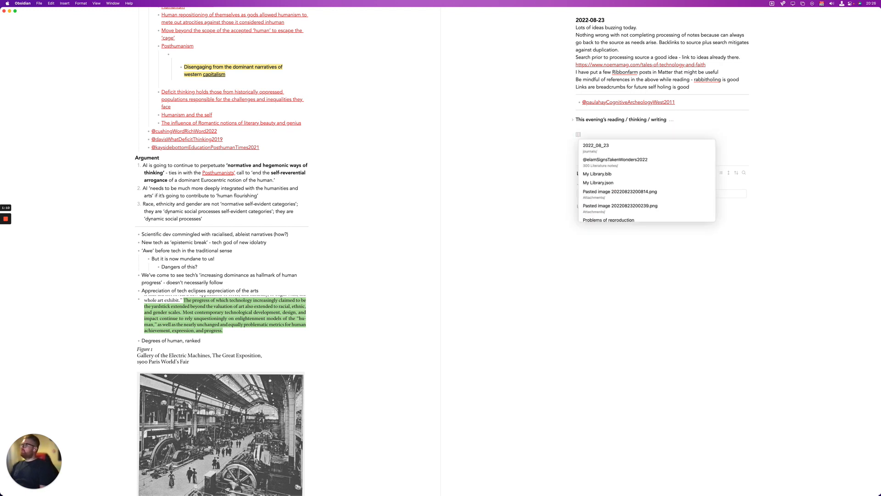
text(ela)
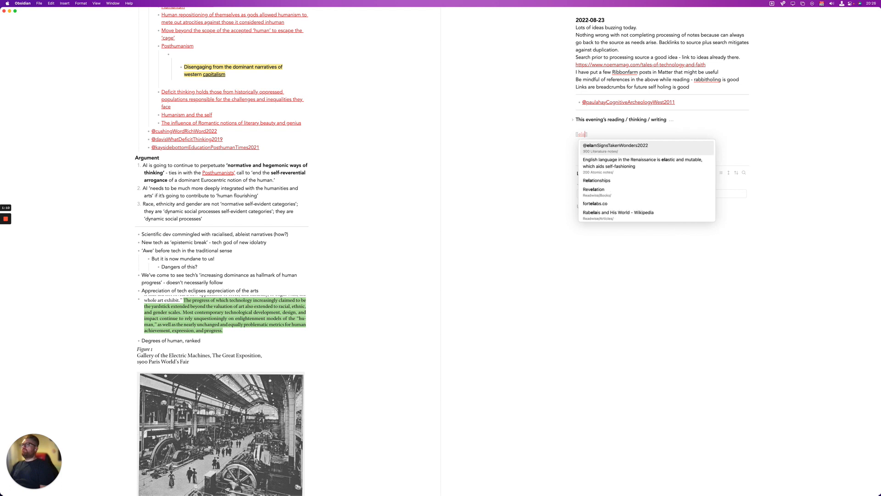
key(Return)
key(Return)
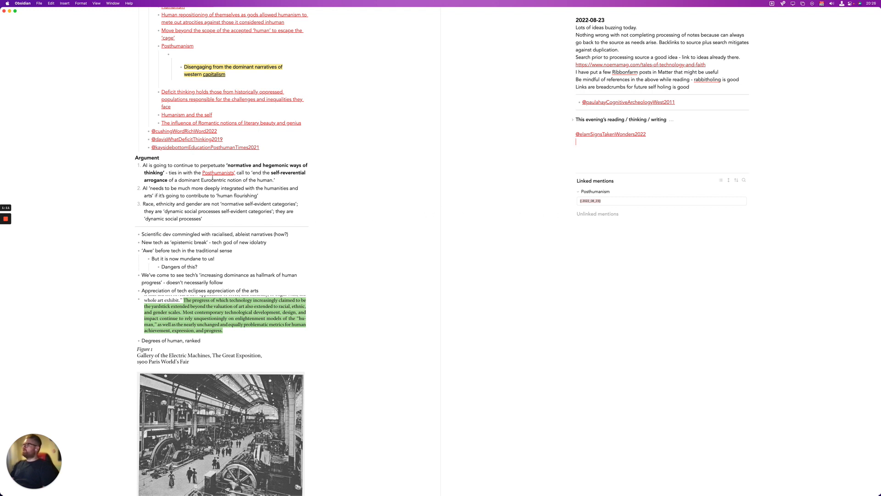
Under the link, start a numbered list with "AI needs to be much more integrated with the humanities and arts to"
click(601, 150)
scroll(282, 165, up, 3)
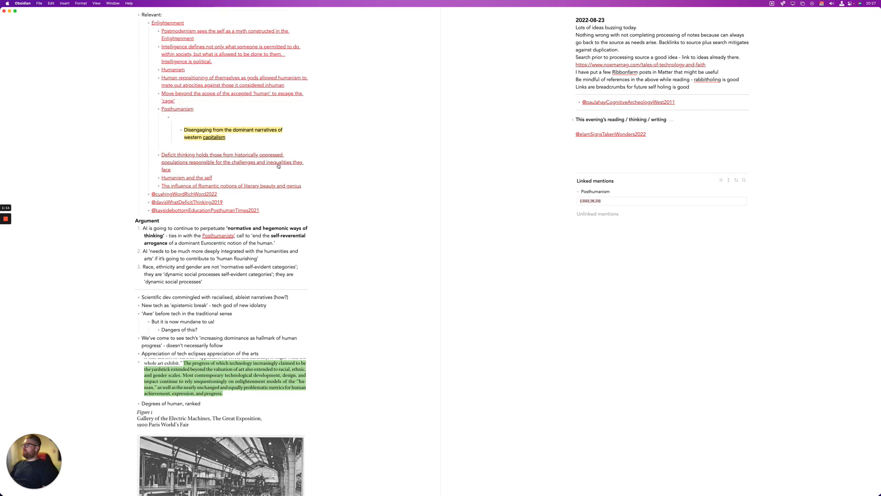
scroll(188, 211, up, 9)
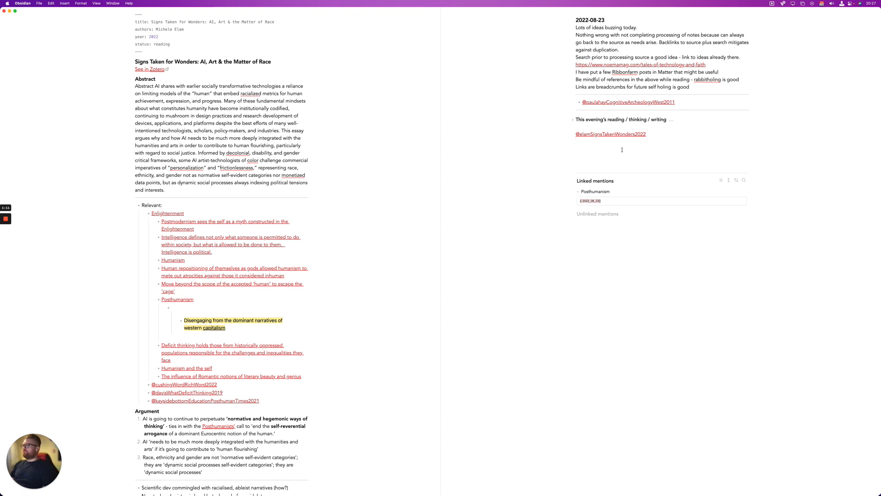
text(1. AI n)
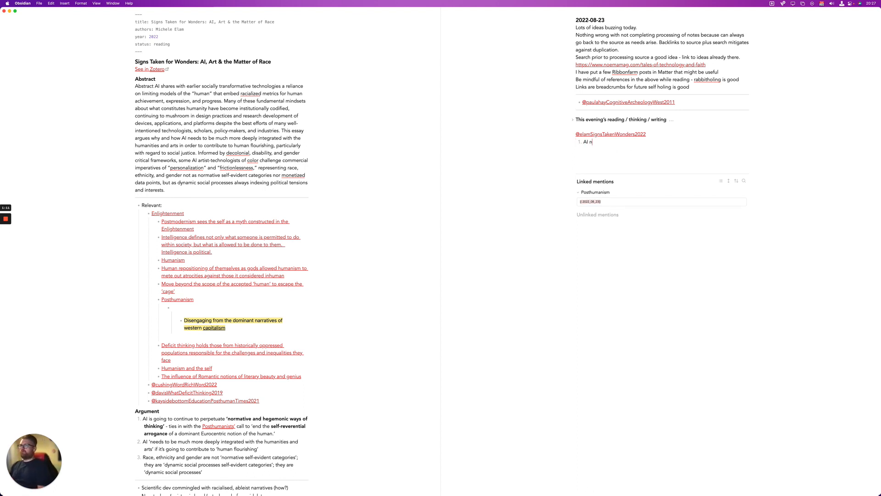
text(eeds to be much more integrated with)
key(BackSpace)
key(BackSpace)
key(BackSpace)
text(ith the )
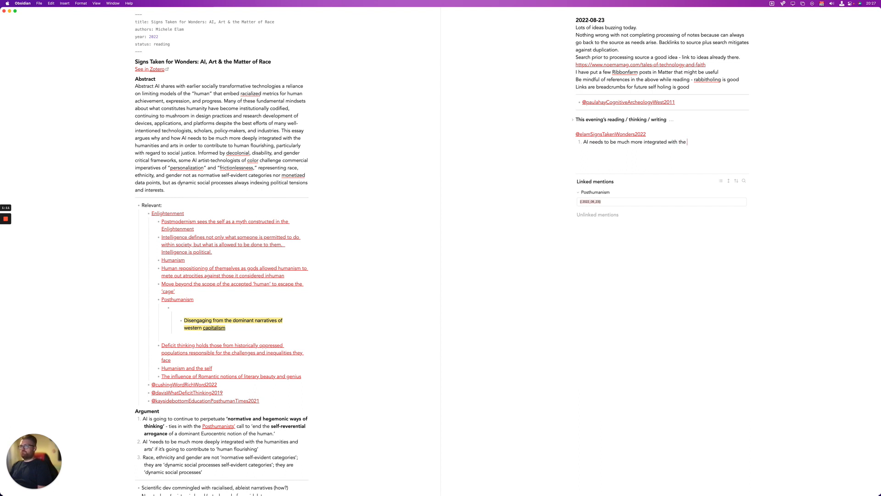
text(humanities and arts)
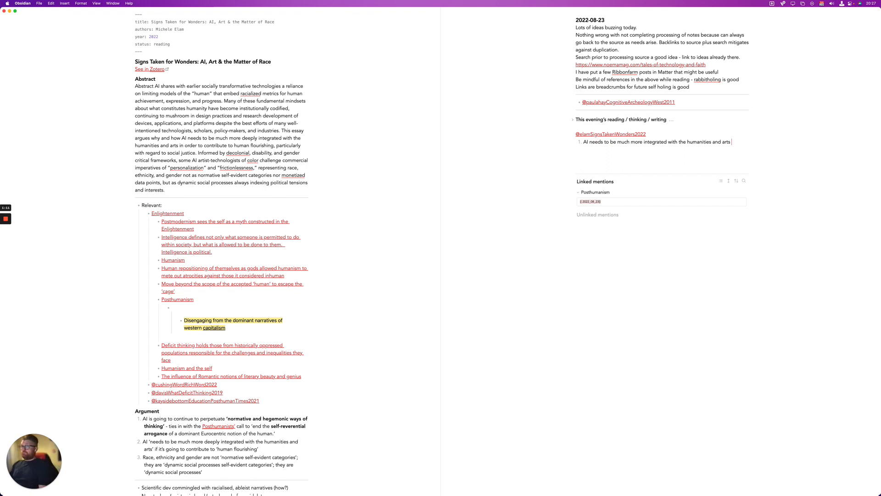
text(to)
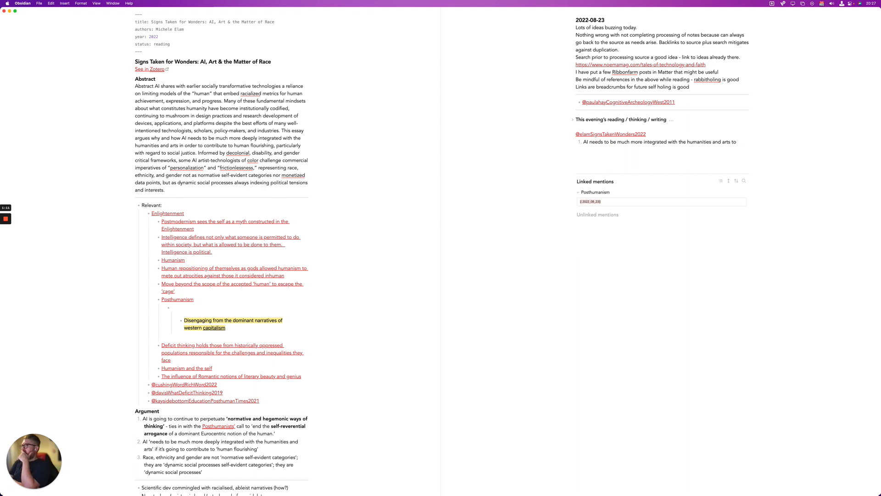
Add item 2: "Posthumanism calls for" plus the Argument quote ‘end the self-reverential arrogance of a dominant Eurocentric notion of the human.’
key(Return)
text(Posthumanism)
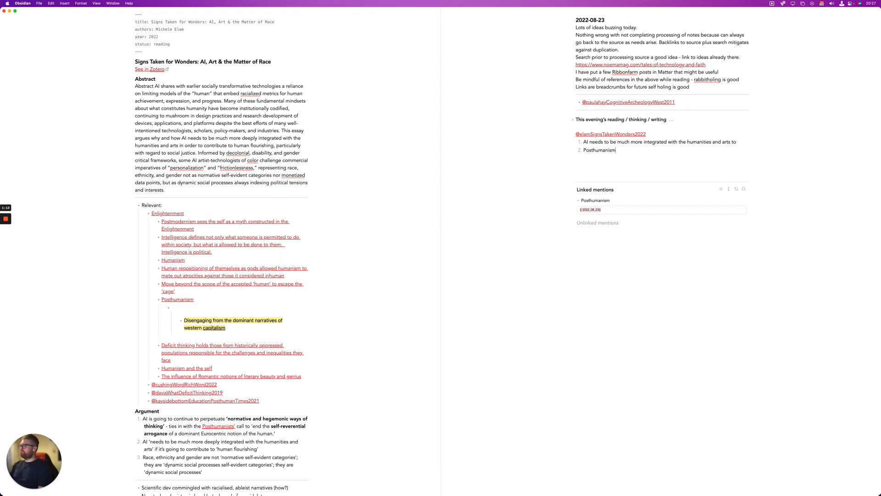
text( calls for)
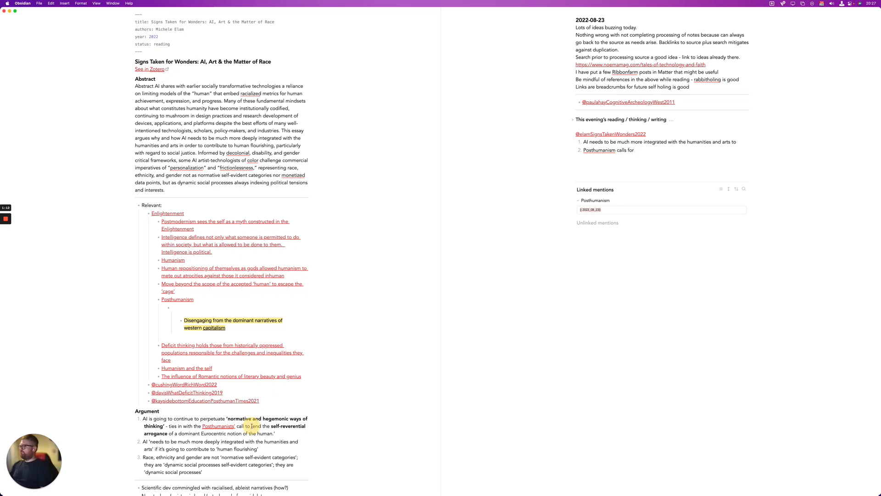
drag(252, 426, 276, 433)
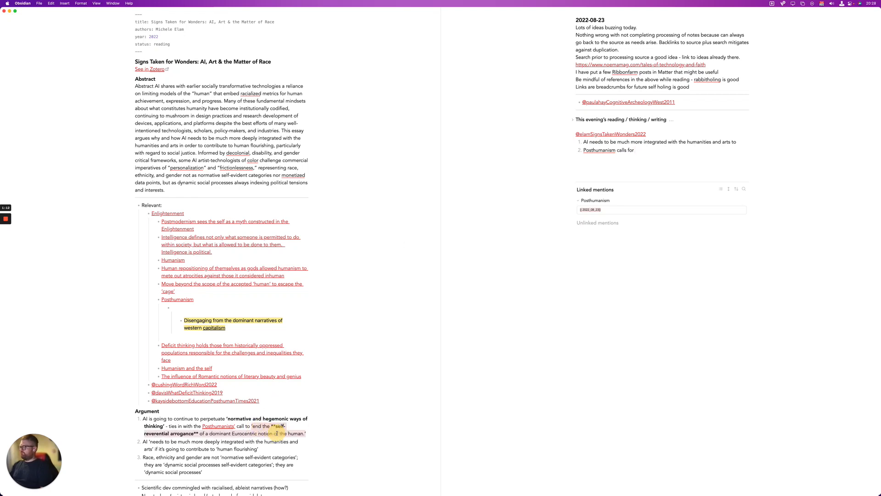
click(649, 156)
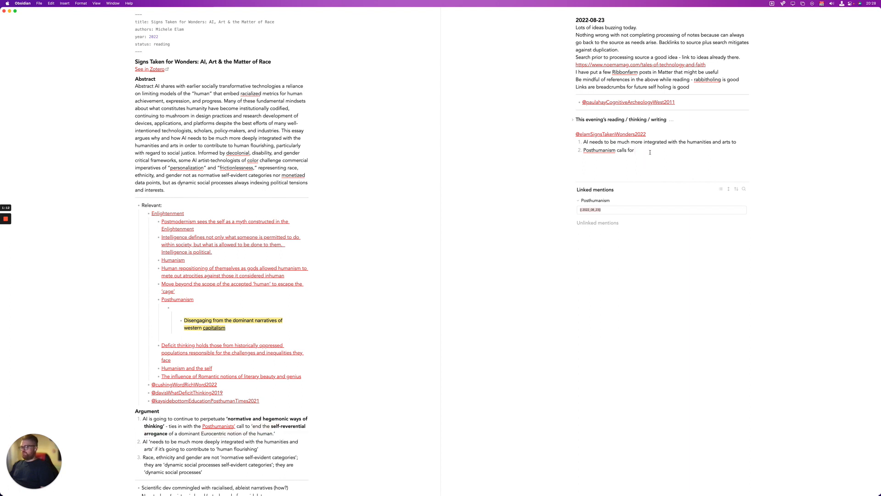
text(‘end the self-reverential arrogance of a dominant Eurocentric notion of the human.’)
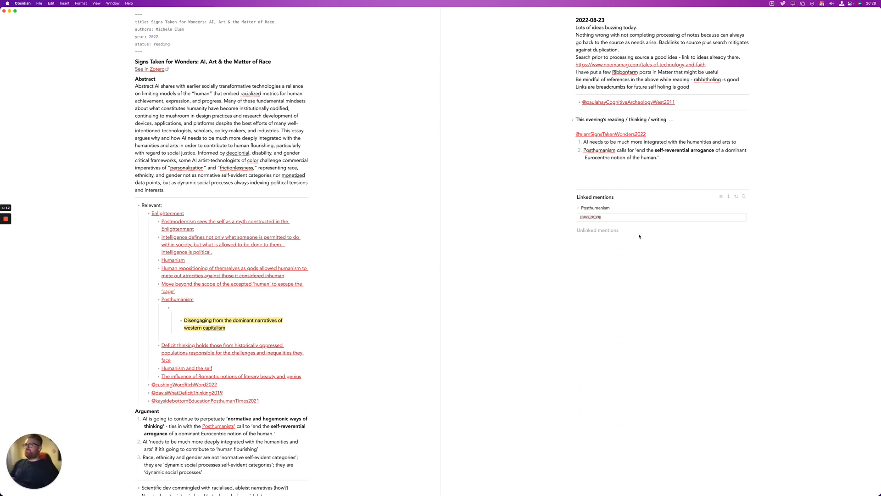
click(170, 423)
click(200, 458)
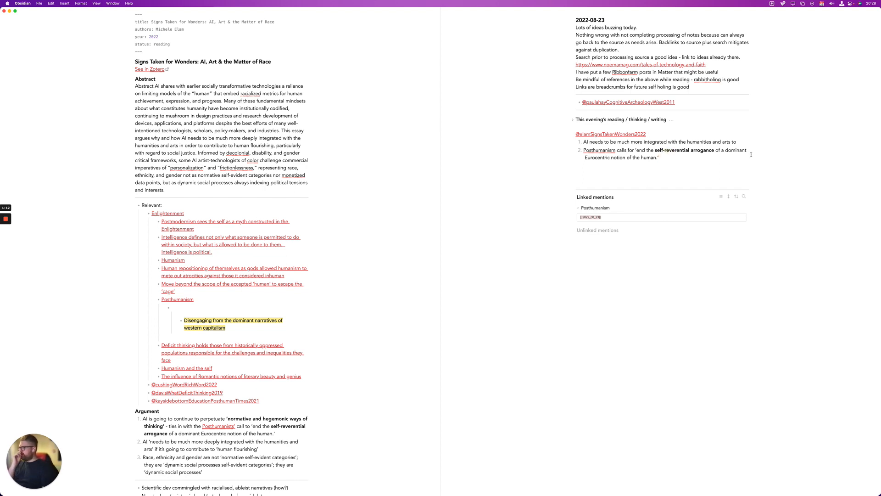
Add item 3 by copying Argument point 3 from "Race, ethnicity and gender" through ‘dynamic social processes self-evident categories’
key(Return)
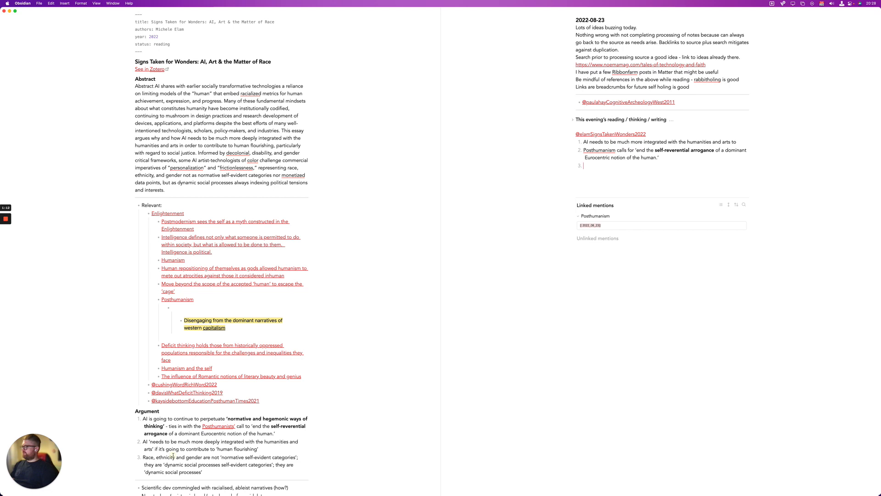
drag(142, 457, 274, 464)
key(super+c)
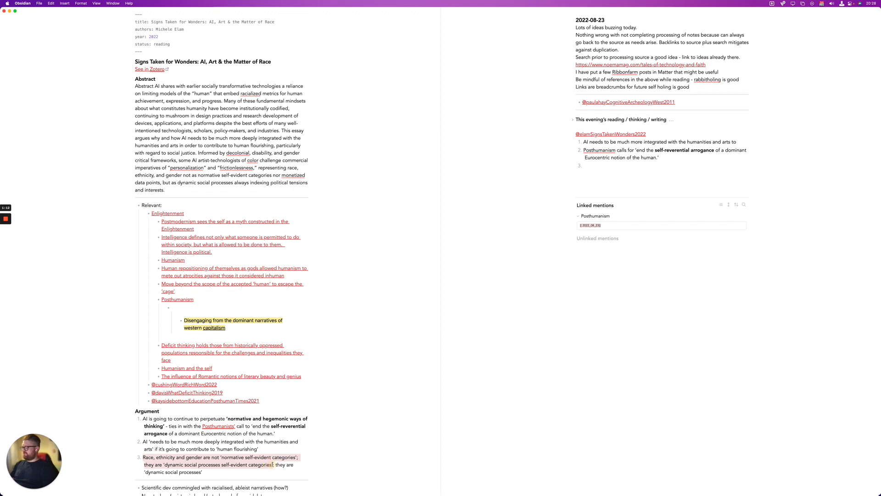
click(611, 170)
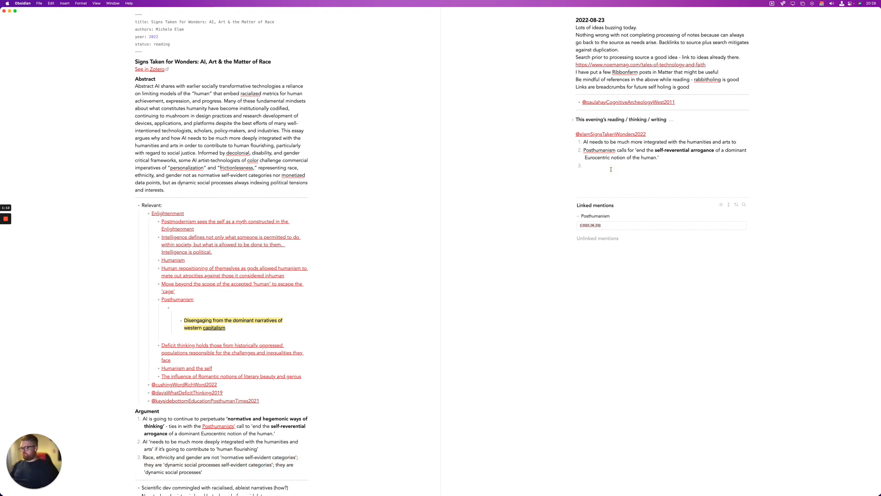
key(super+v)
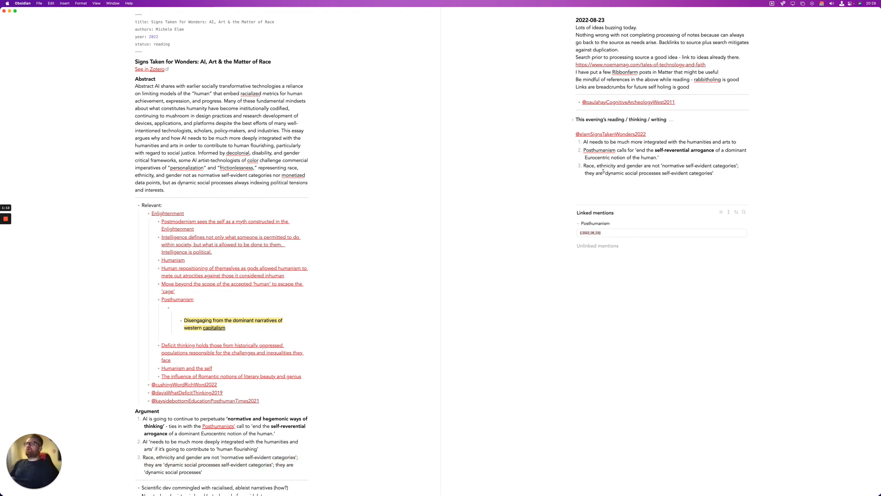
In item 3, move the closing phrase ‘are ‘dynamic social processes self-evident categories’’ to directly after "Race, ethnicity and gender"
drag(596, 173, 729, 174)
key(super+c)
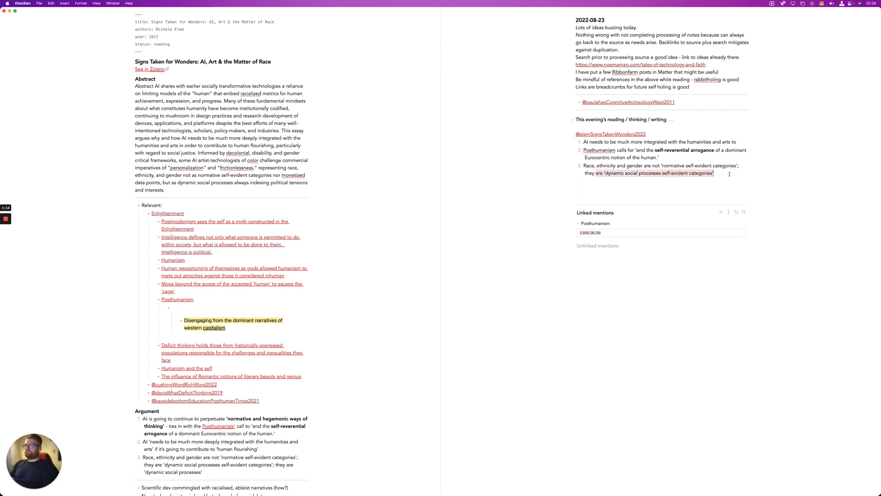
key(BackSpace)
click(649, 166)
key(super+v)
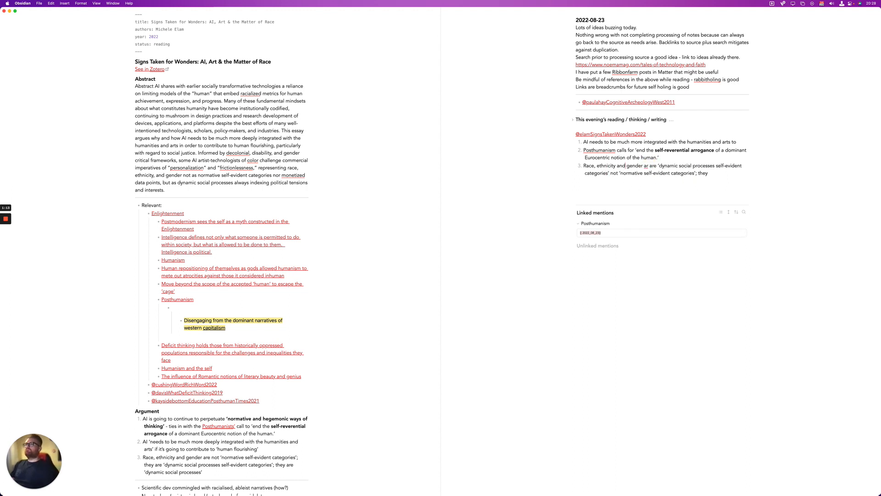
key(BackSpace)
key(BackSpace)
key(BackSpace)
Insert ", not normative" after "dynamic social processes" in item 3 and delete everything following ‘self-evident categories’
click(709, 165)
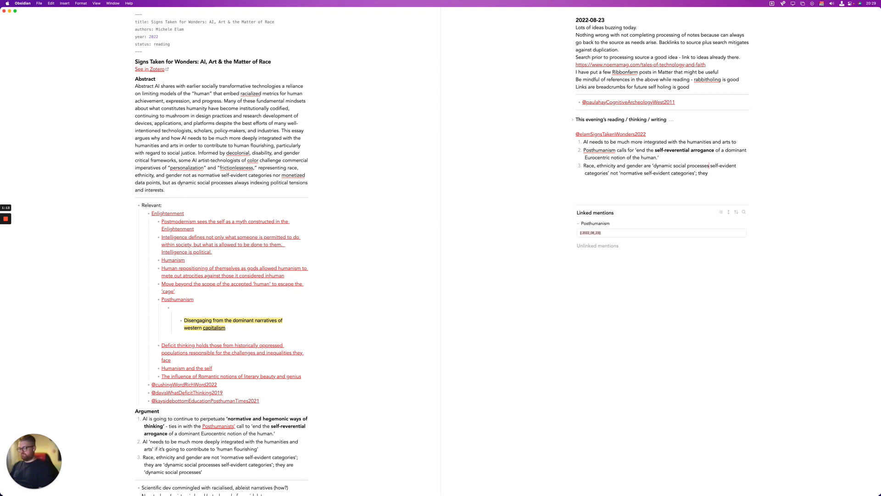
text(, not norman)
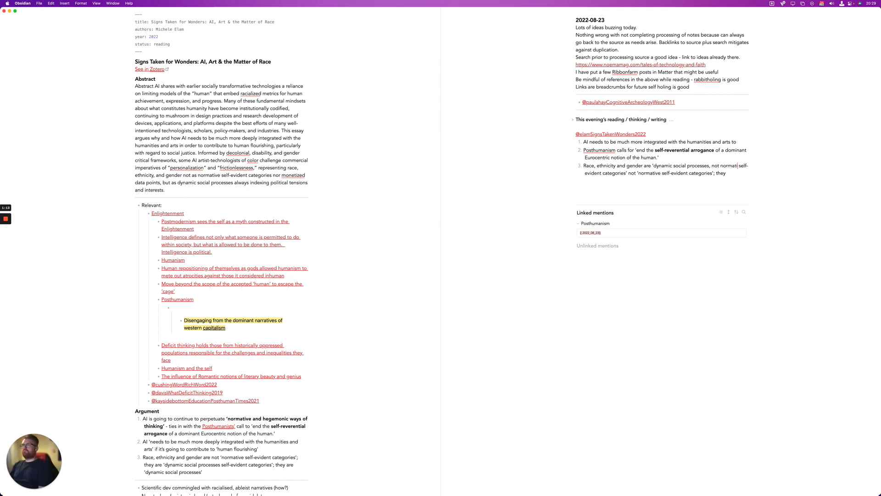
text(ve)
click(736, 173)
key(alt+BackSpace)
key(alt+BackSpace)
key(alt+BackSpace)
key(alt+BackSpace)
key(alt+BackSpace)
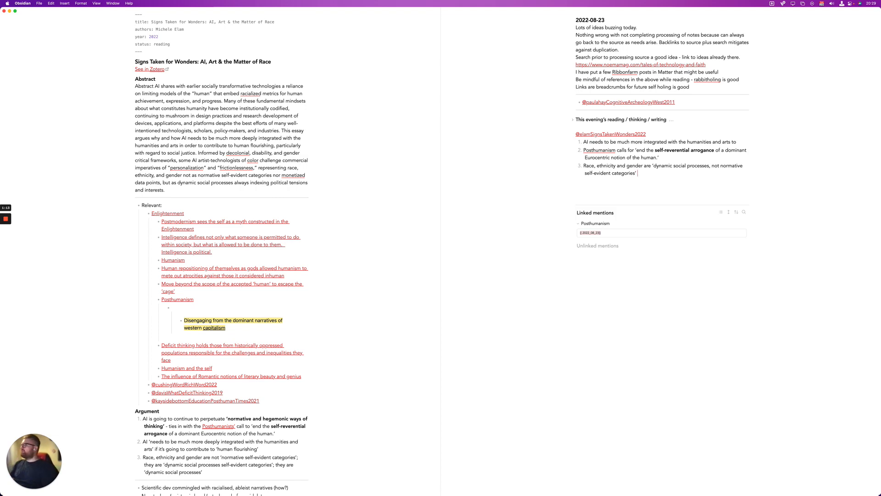
Add item 4: "Awe at technological ‘progress’ might be devaluing human responses to other thingsh the humanities and arts to"
scroll(334, 249, down, 5)
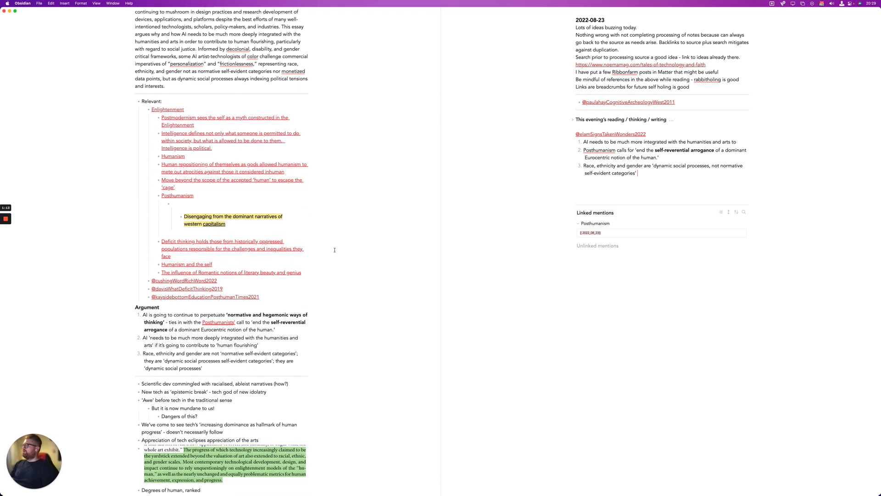
scroll(335, 249, down, 3)
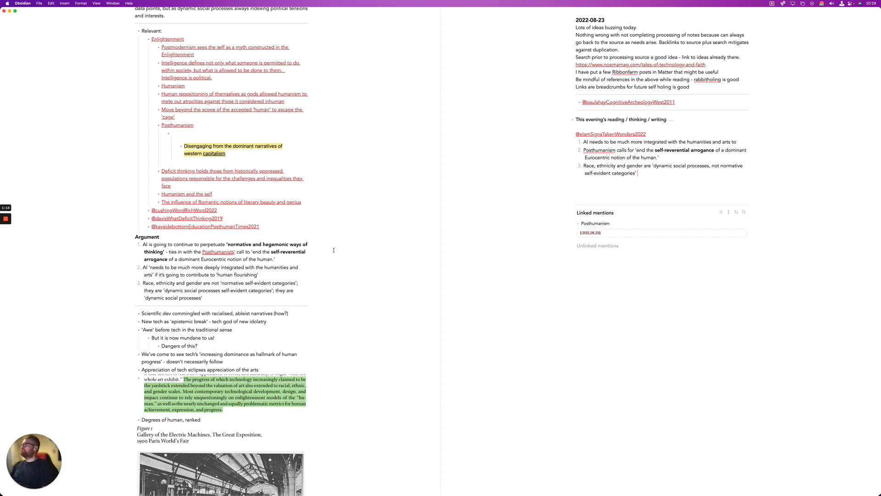
key(Return)
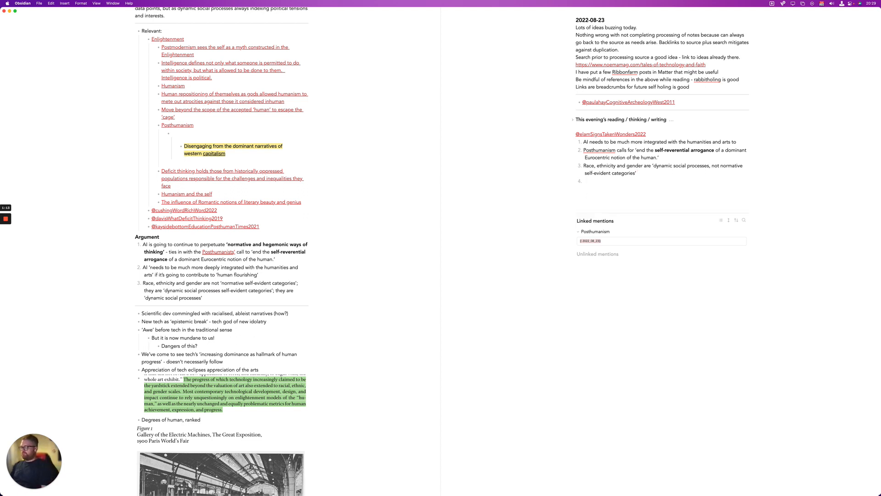
text(Awe at tehc)
key(BackSpace)
text(chnological)
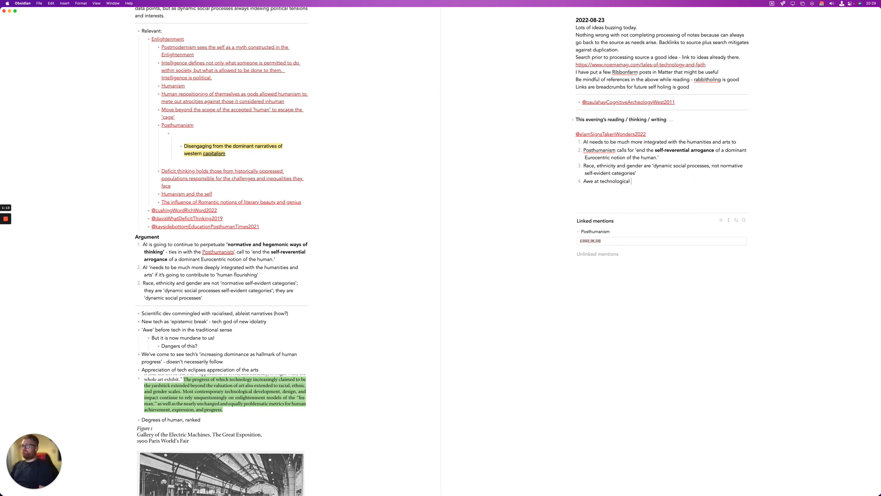
text( 'progress' might be)
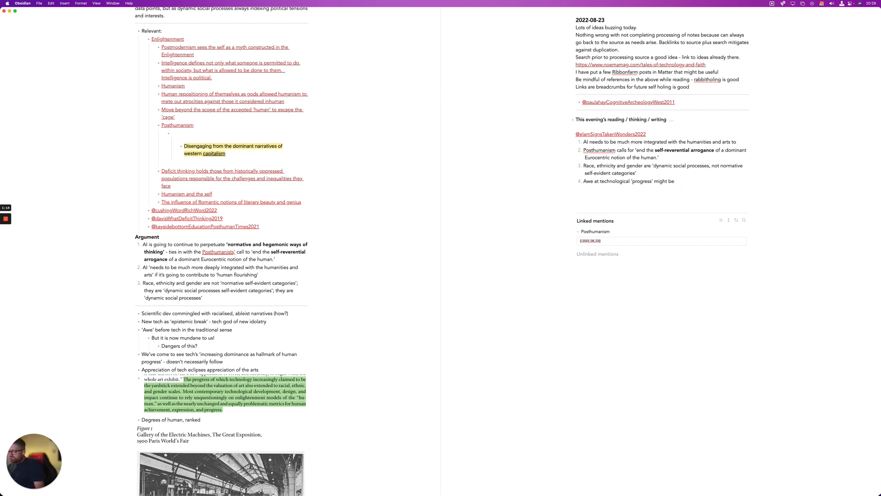
text(deva)
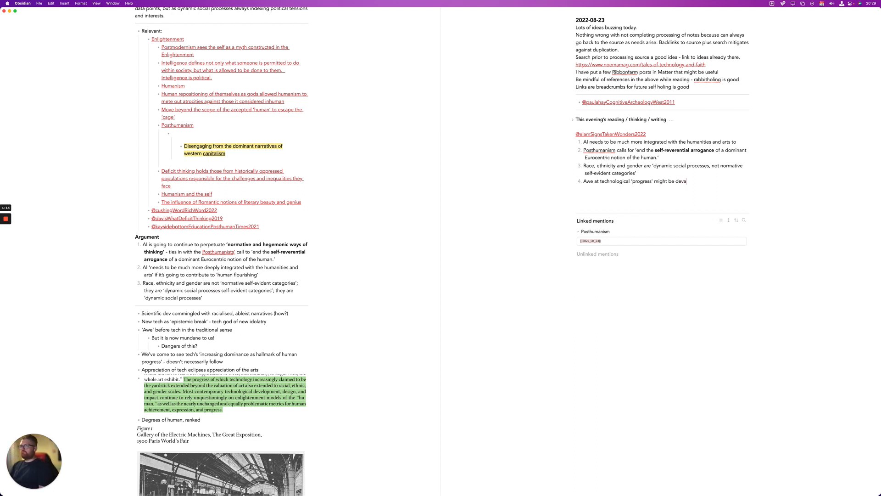
text(luing human responses to other things)
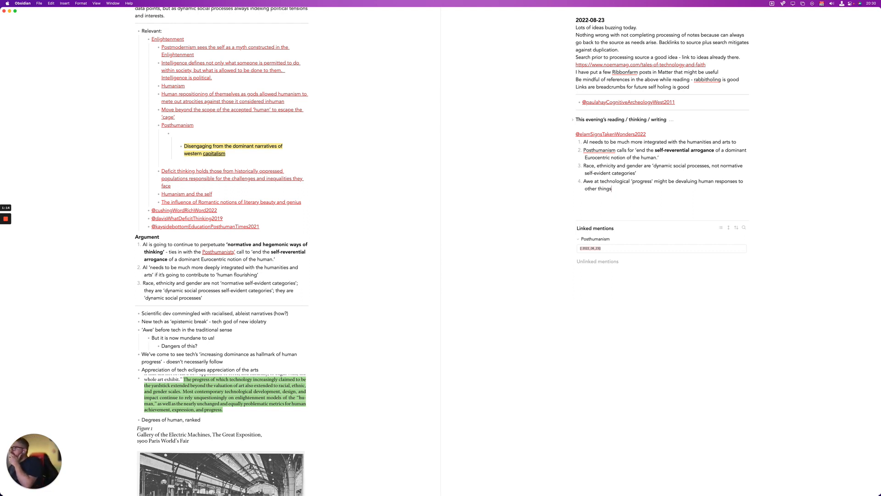
text(h the humanities and arts to)
Add item 5 to the daily note's list: "Technology's increasing dominance is not necessarily a mark of human progress"
key(Return)
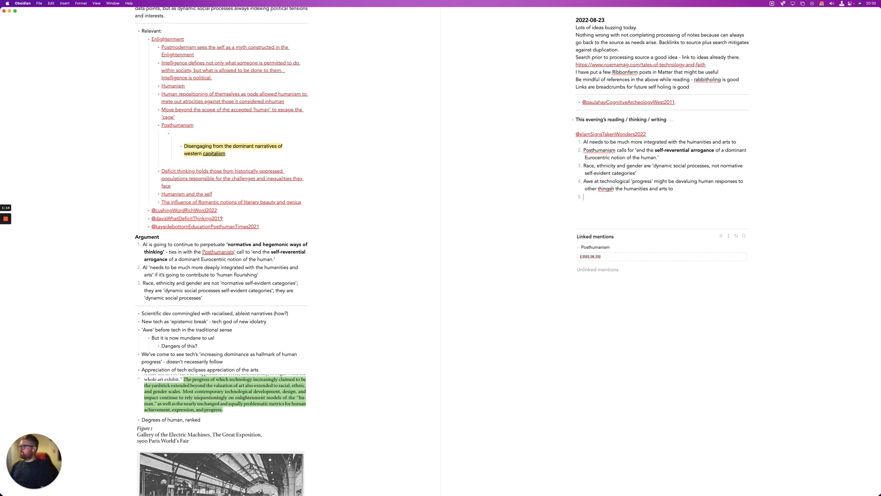
text(Technology's increasing do)
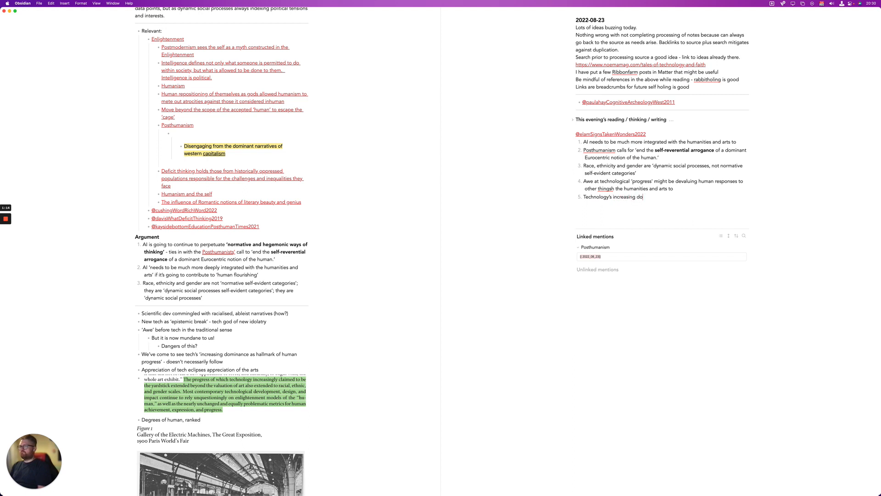
text(minance in not c)
key(BackSpace)
text(necessaril)
key(BackSpace)
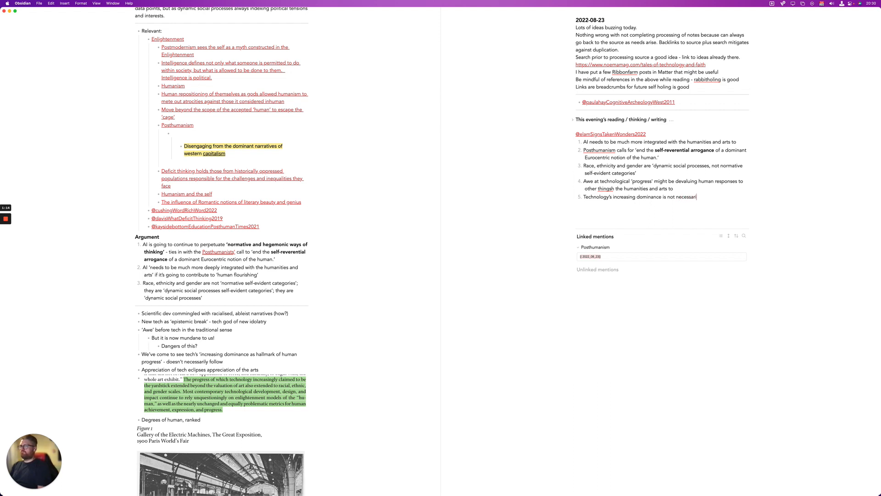
text(ly a mark of human ppr)
key(BackSpace)
key(BackSpace)
text(rogress)
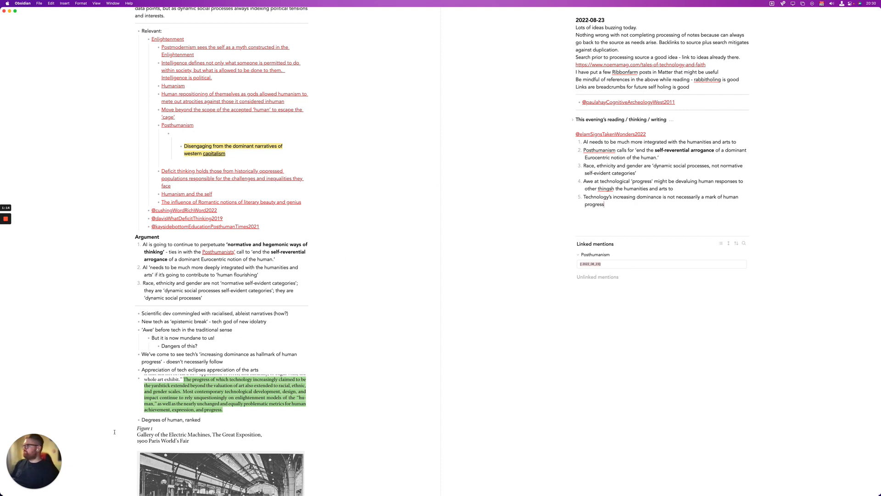
Add item 6 to the list, based on the literature note's Enlightenment bullets: "Enlightenment notions of progress are not universal"
scroll(320, 319, down, 5)
scroll(319, 320, down, 5)
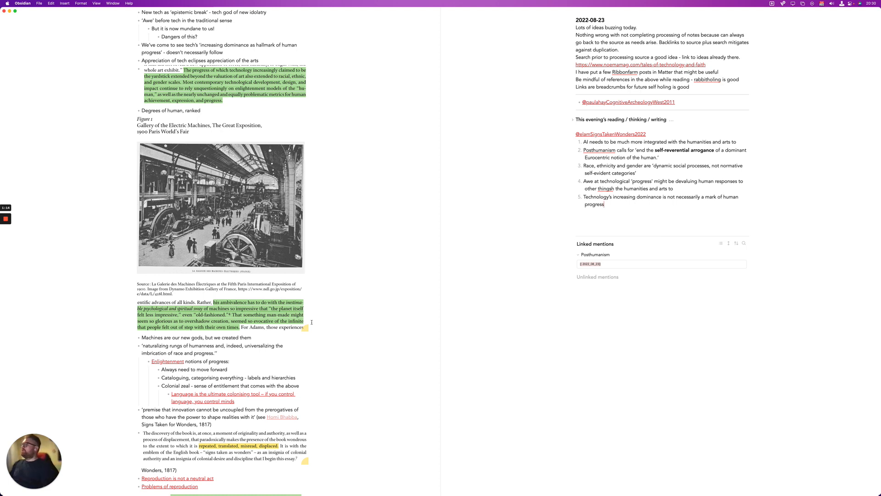
key(Return)
text(Enlightenme)
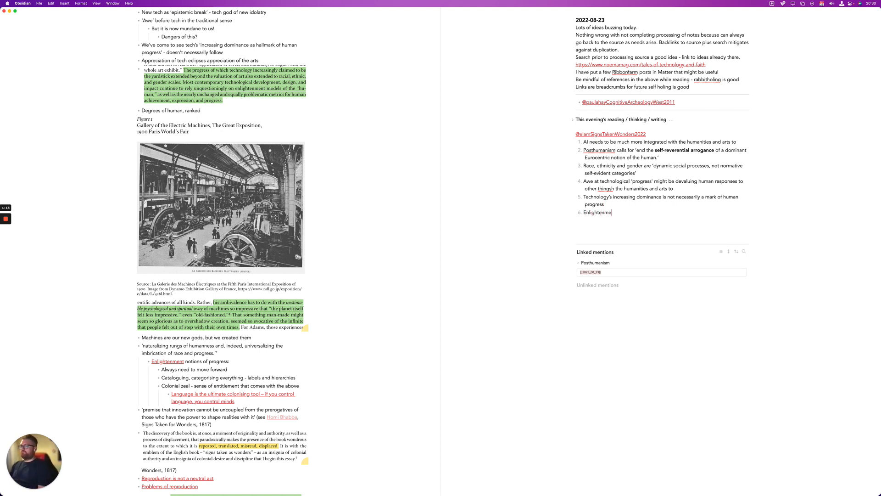
text(nt notions of progr)
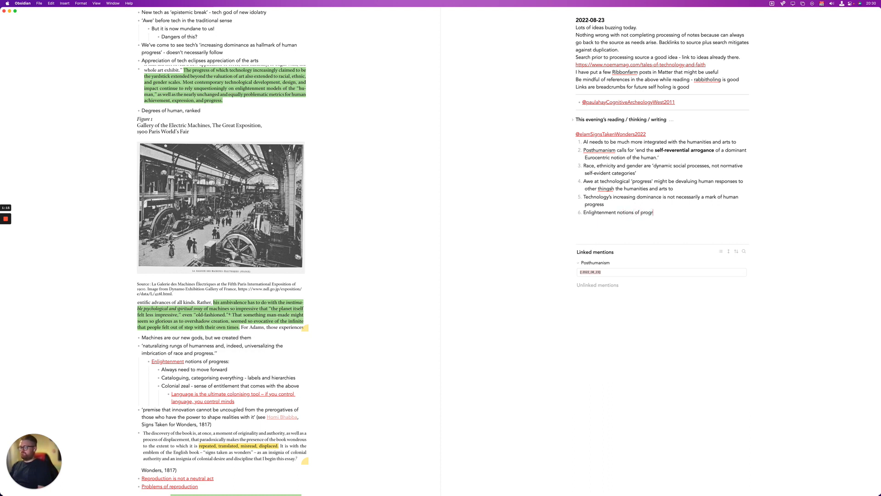
text(ess are not universla)
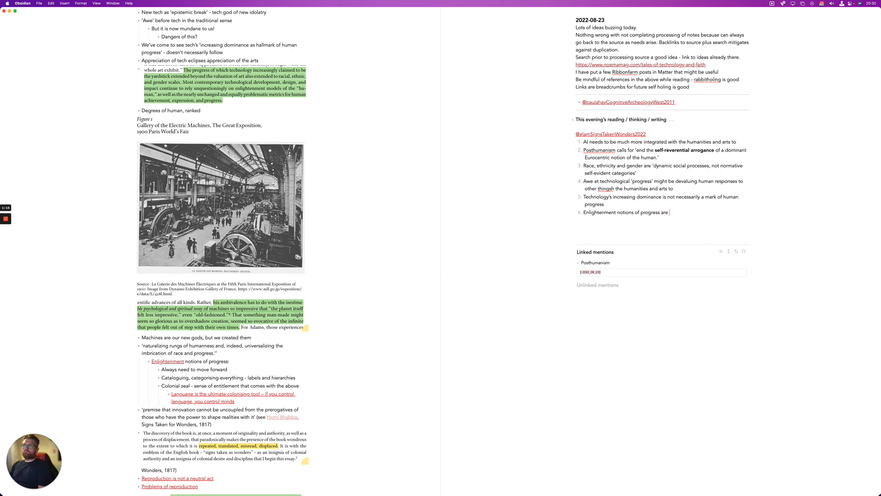
key(BackSpace)
key(BackSpace)
text(al)
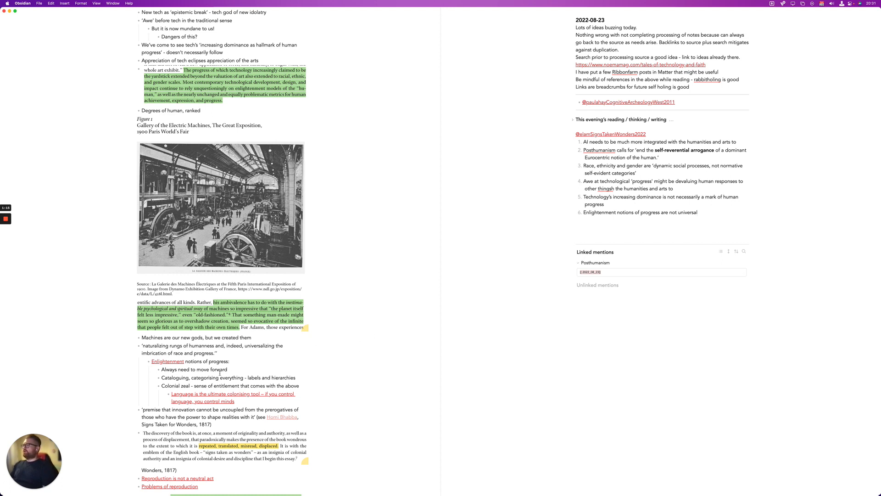
Add item 7 to the list: "Innovation is the prerogative of those who have the power to shape realities with it"
scroll(220, 373, down, 3)
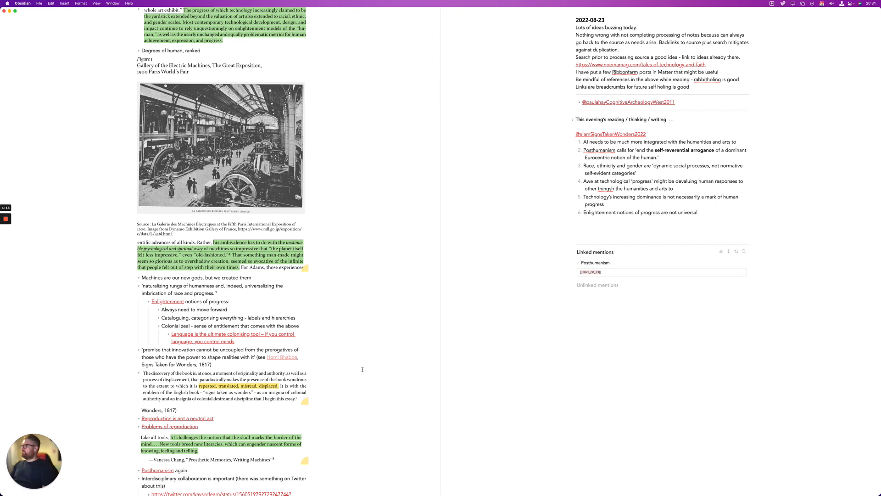
key(Return)
text(Innovation is the)
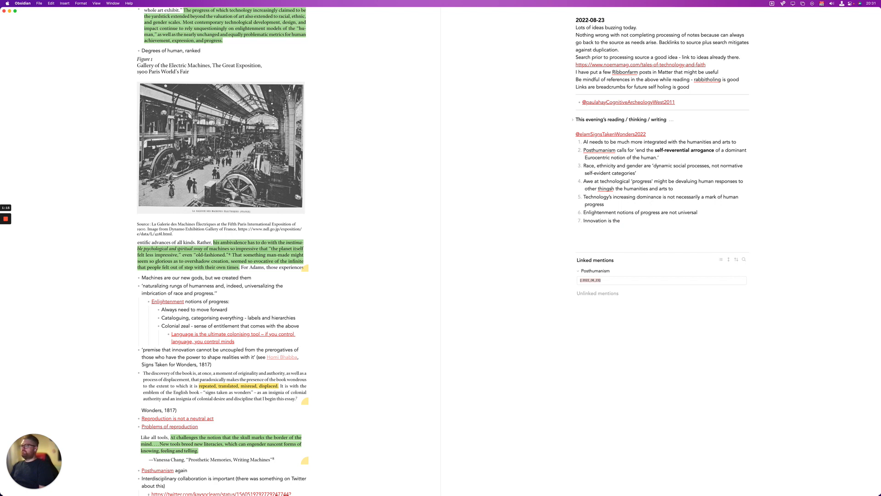
text(prerogative of those who have the power t)
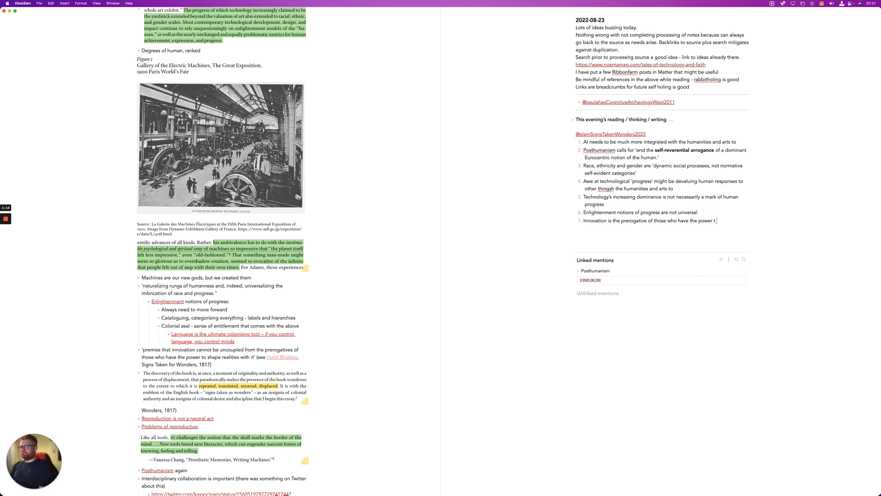
text(o shape realities wi)
text(th ti)
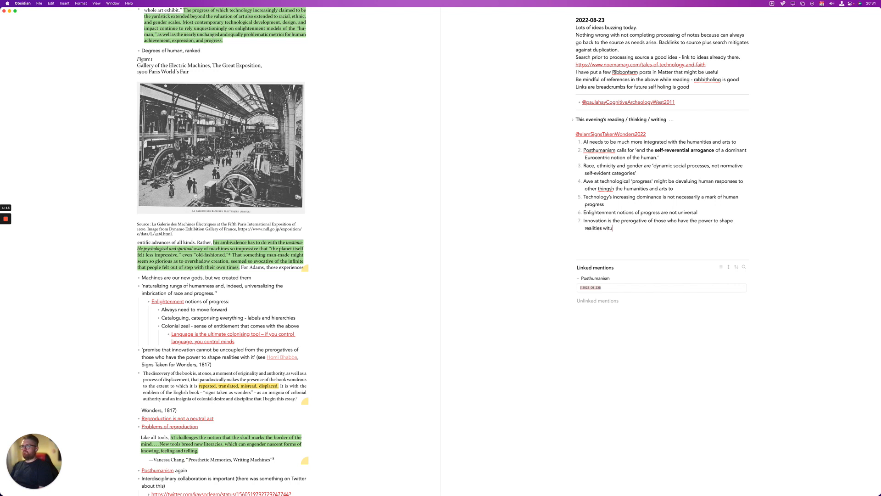
text(t)
Add item 8 to the list: "The skull doesn't mark the border of the mind, according to Posthumanism"
key(Return)
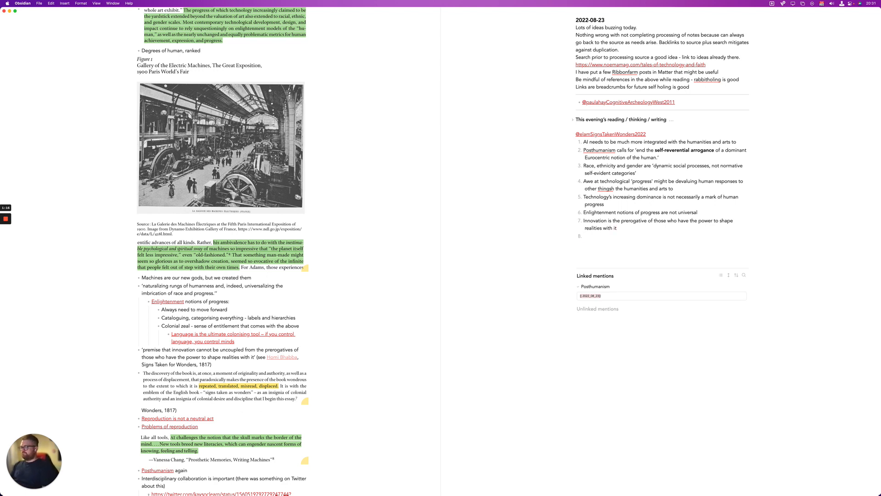
text(The skull doesnt)
key(BackSpace)
key(BackSpace)
text('t mark the border of the mind, according to Posthumanism)
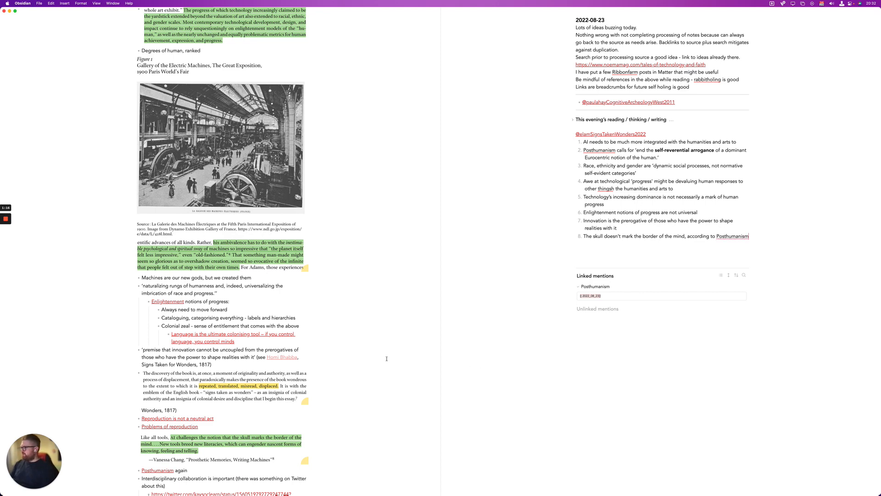
Add item 9 to the list: "Siloing of the disciplines might prevent societal progress"
scroll(338, 350, down, 4)
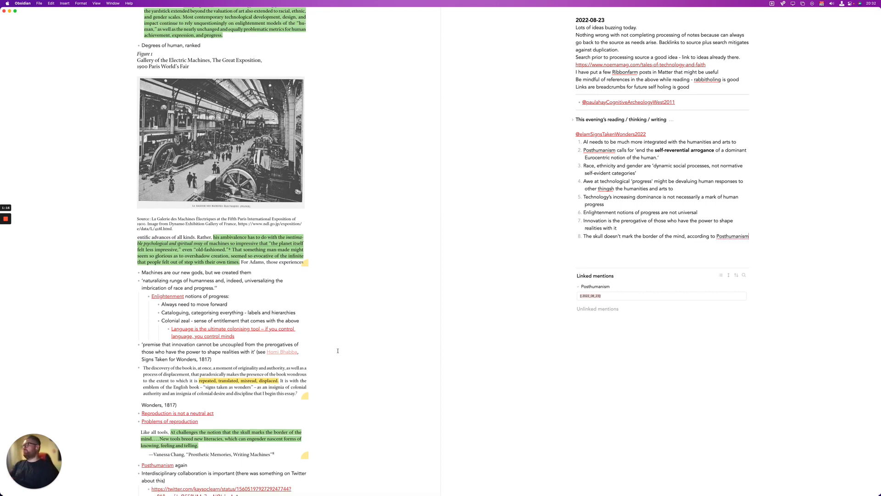
scroll(338, 350, down, 3)
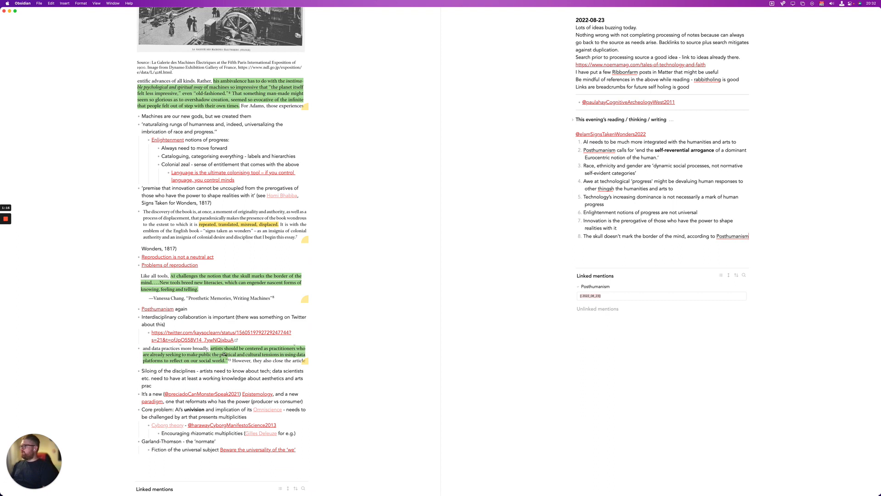
key(Return)
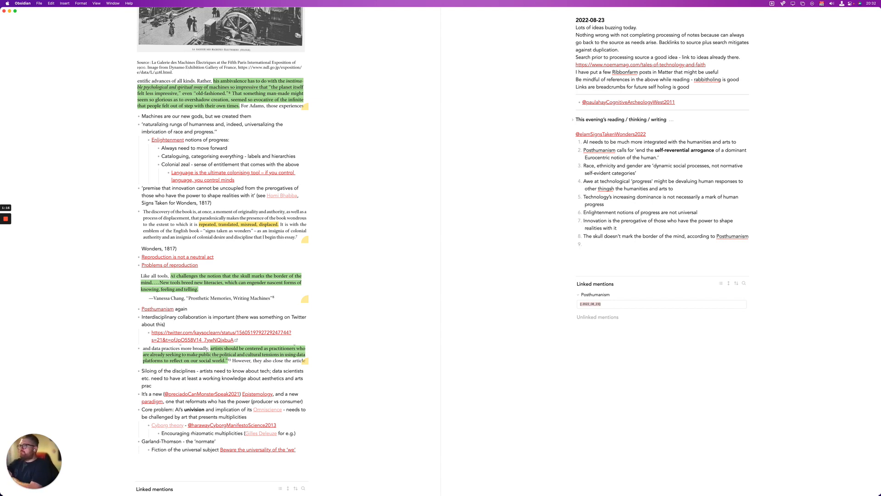
text(iloing of the sic)
key(BackSpace)
key(BackSpace)
text(iscip)
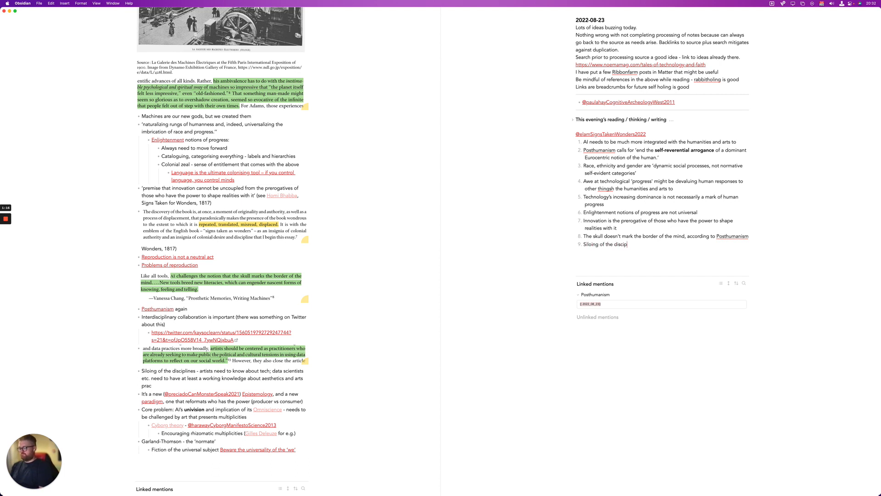
text(lines might prevent societal proess)
Add item 10 to the list: "AI's 'univision' needs to be challenged by art"
key(Return)
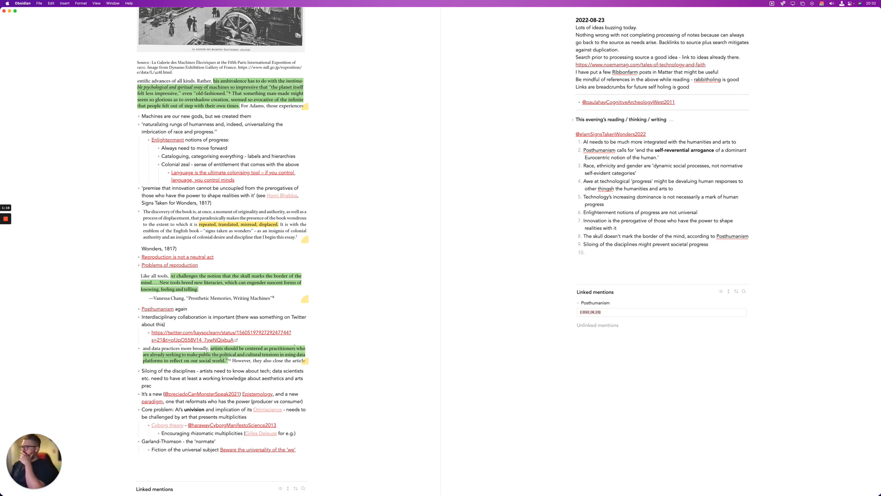
text(AI's)
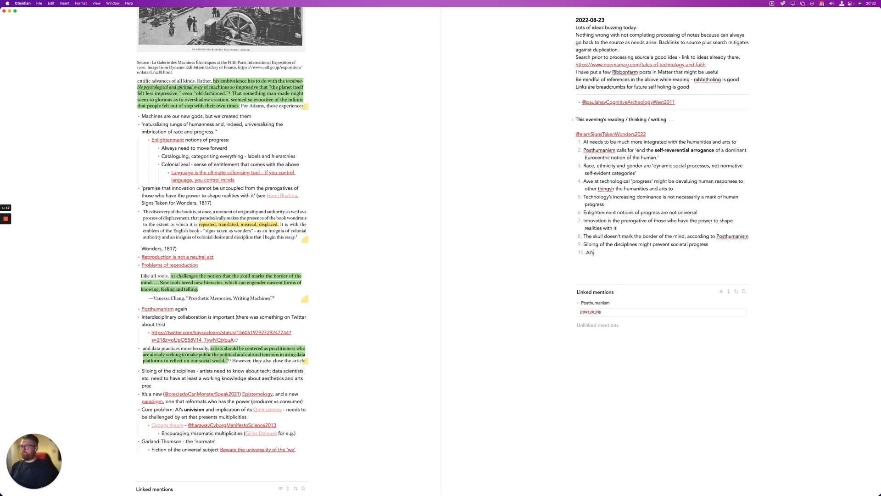
text( 'univision ' needs to be ch)
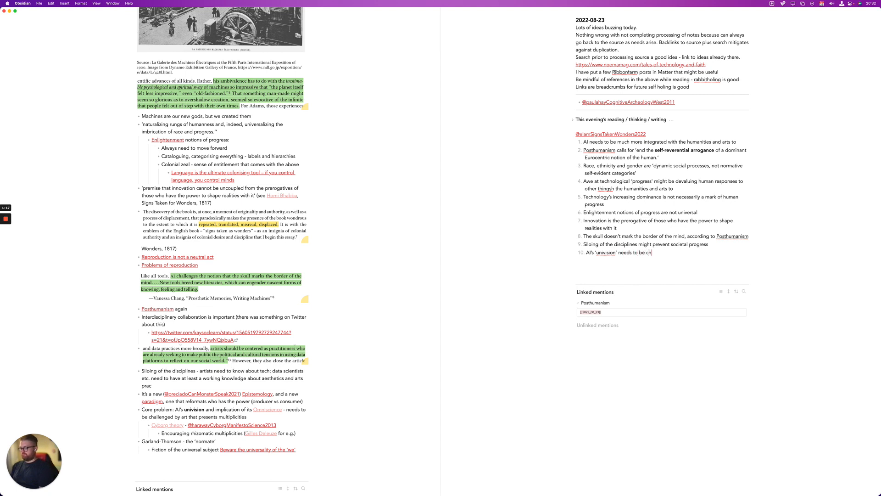
text(allenged by art)
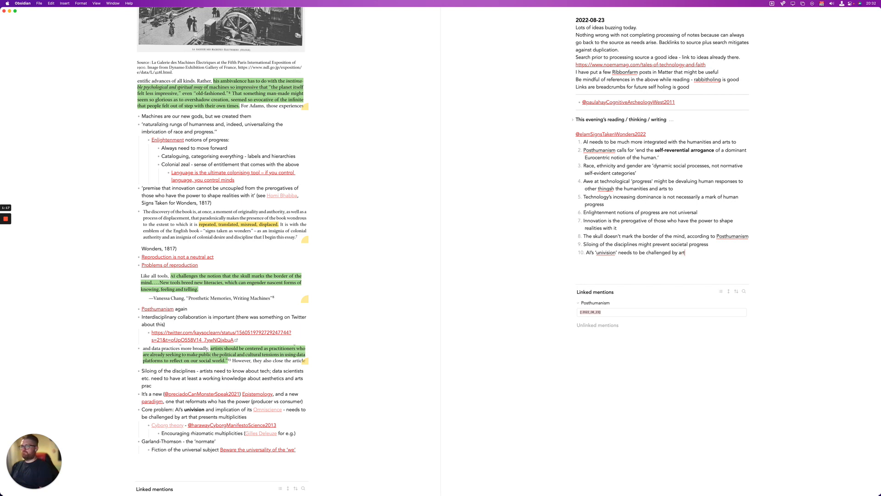
Extend item 10 of the list with "that represents multiplicities"
text( that represents multipliciriew)
key(alt+BackSpace)
text(multiplicities)
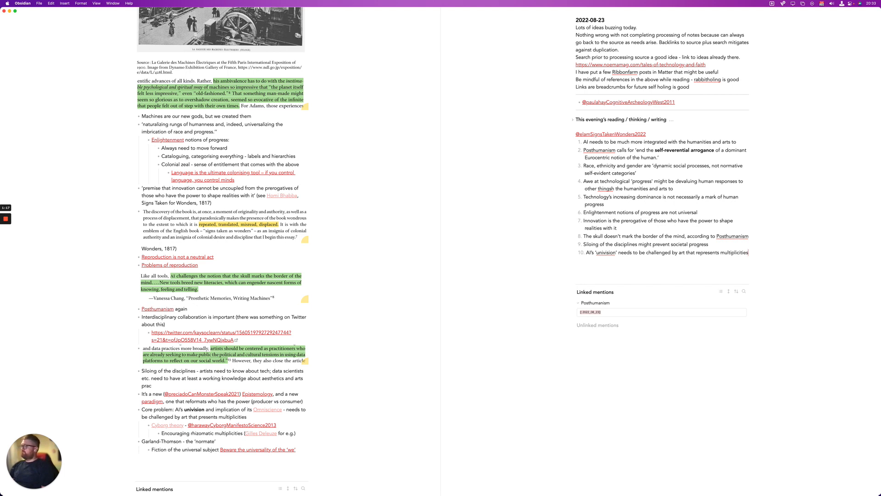
Add item 11 to the list: "A new paradigm is needed to reformulate who holds the power"
key(Return)
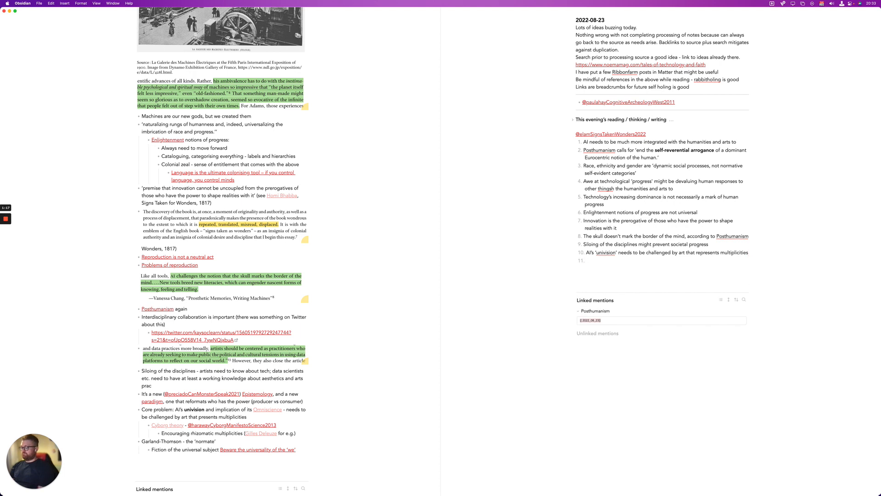
text(A new paradigm is needed to refotrm)
key(BackSpace)
key(BackSpace)
key(BackSpace)
text(rmiulate)
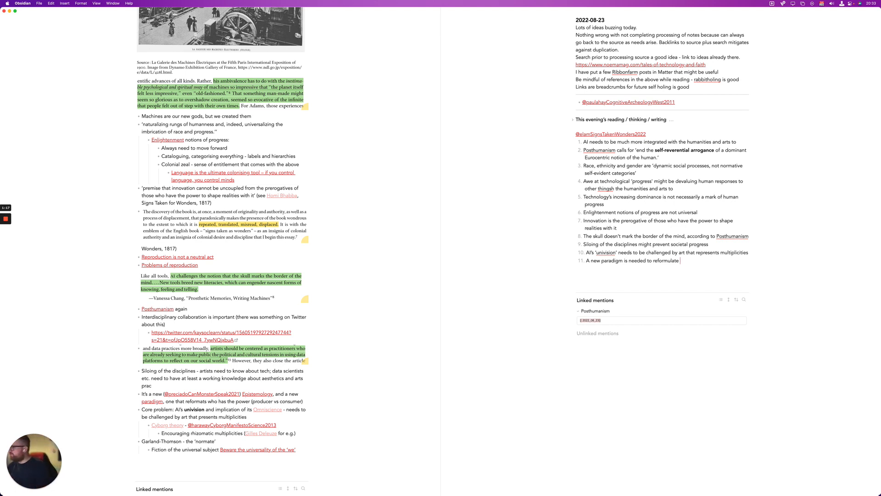
text(who holds the power)
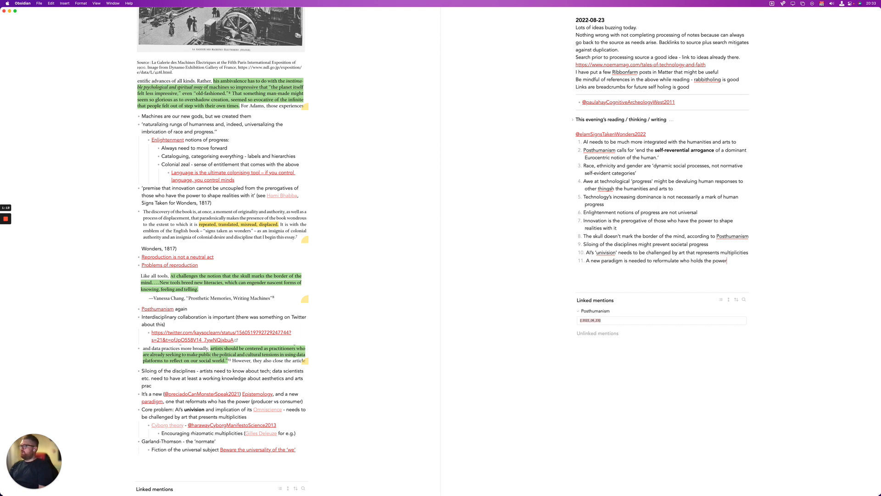
Insert a new item 10 above the "univision" item, beginning with "Artists and scientists"
key(Up)
key(Return)
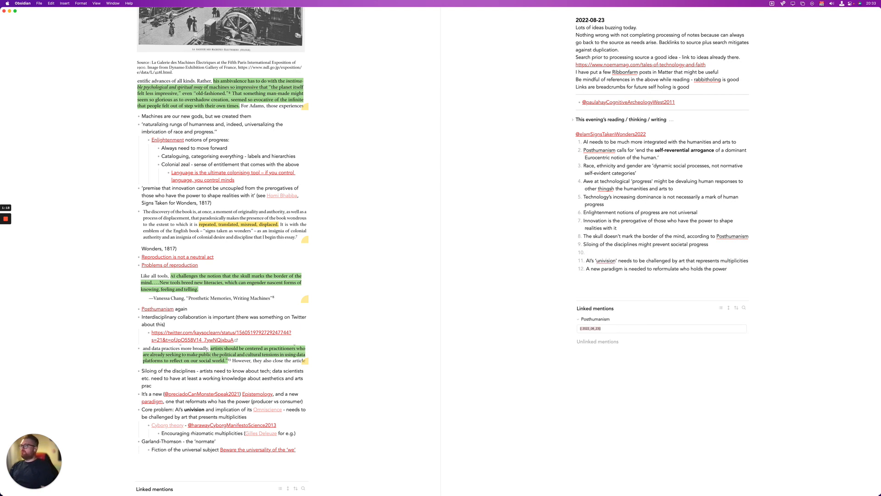
text(Artists and scienc)
text(istc)
key(BackSpace)
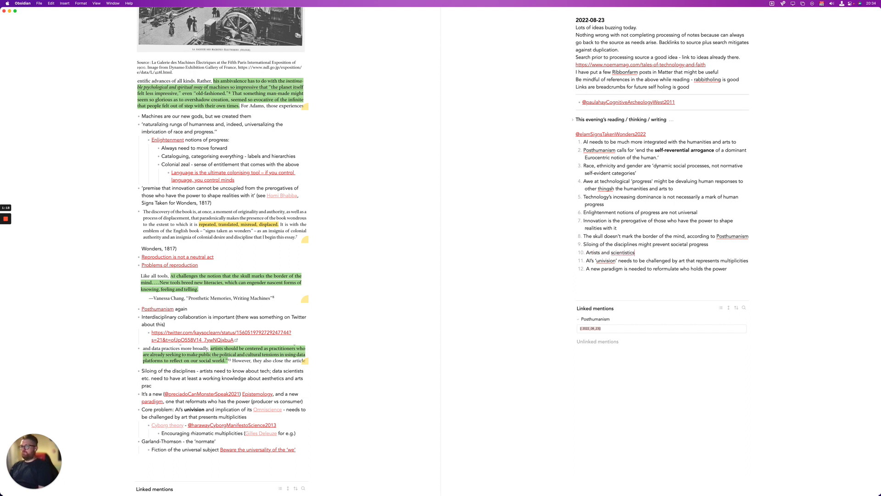
Complete item 10 of the evening's reading list as "Artists and scientists should have a working knowledge of each others' disciplines"
text(s shou)
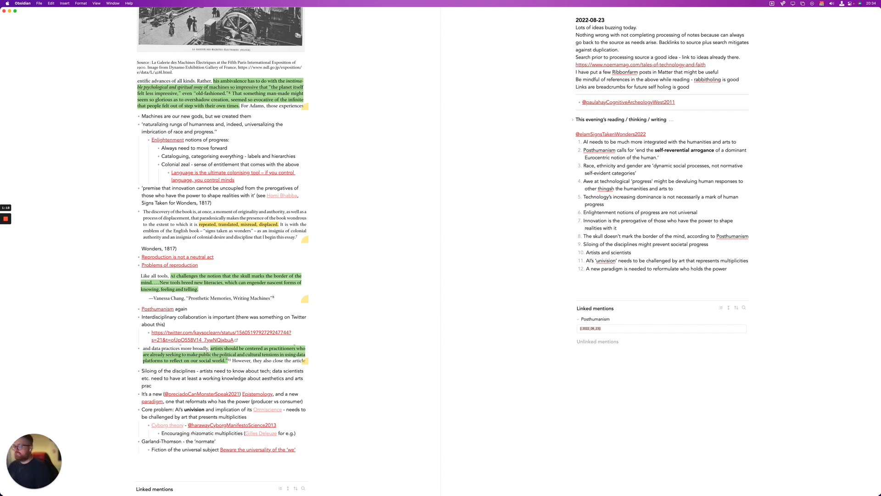
text(ld have a )
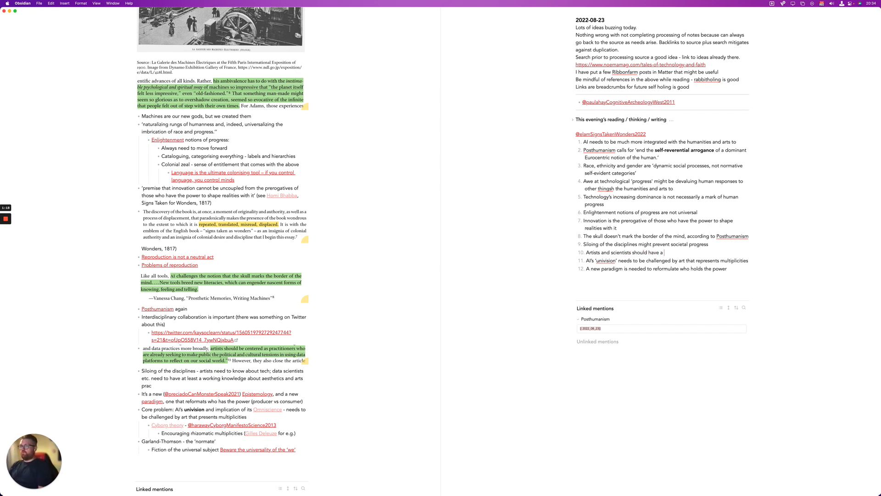
text(working knowlesge)
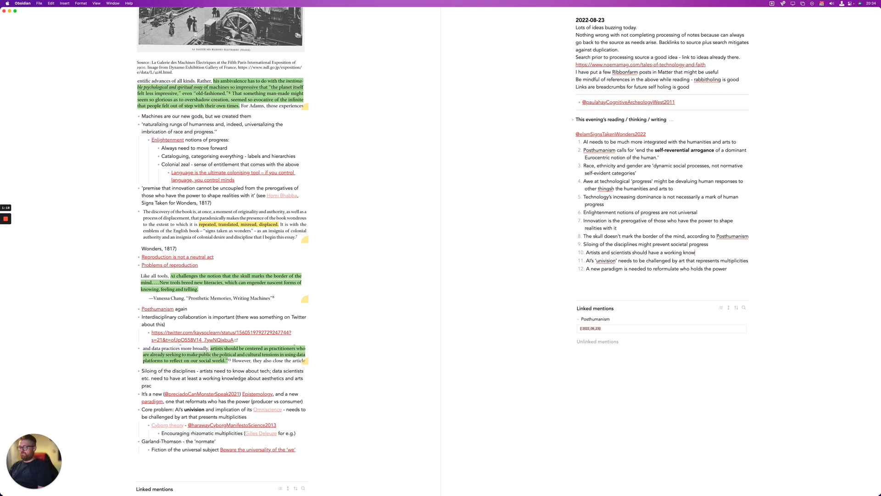
key(BackSpace)
key(BackSpace)
text(dge of each others)
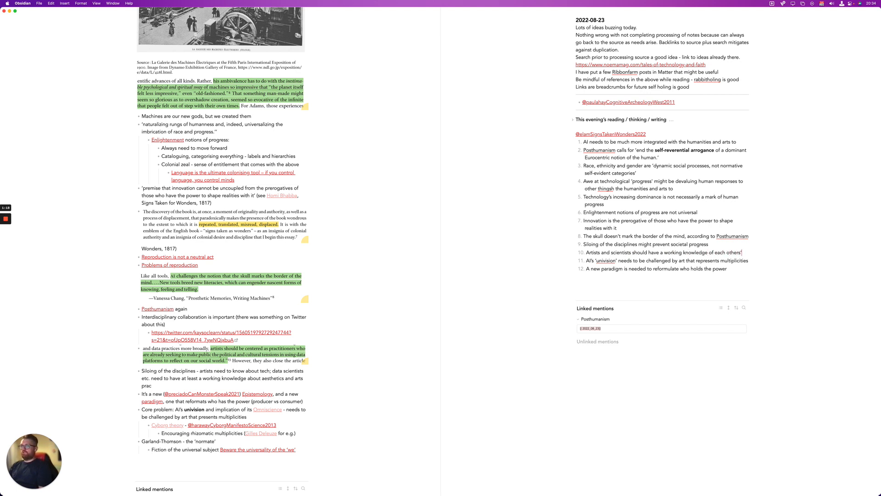
text(' disciplines)
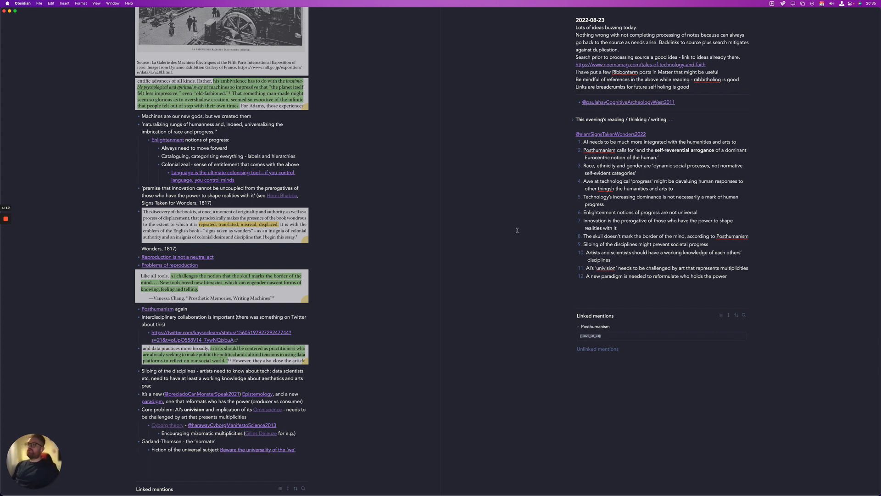
Add a thirteenth item reading "The 'normate'" to the end of the numbered list
click(747, 278)
key(Return)
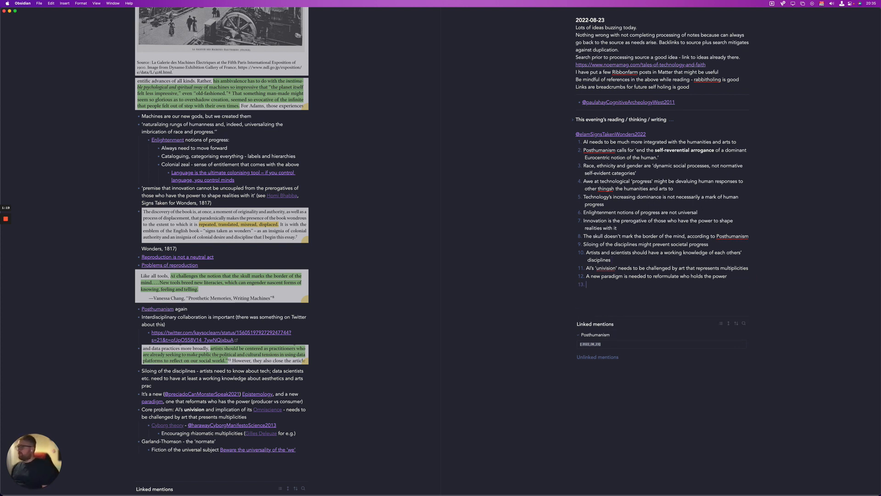
text(The )
text('normate')
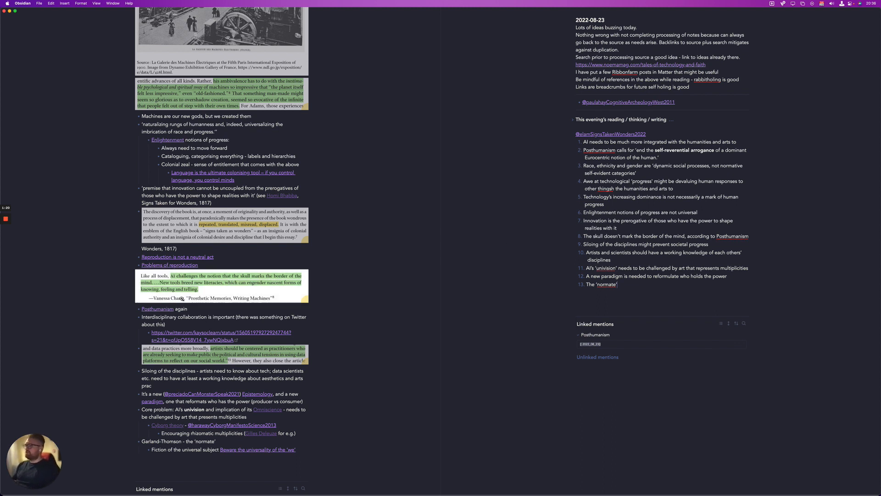
Review the Signs Taken for Wonders source note, from the reading notes back to the argument, related links and abstract
scroll(182, 299, up, 5)
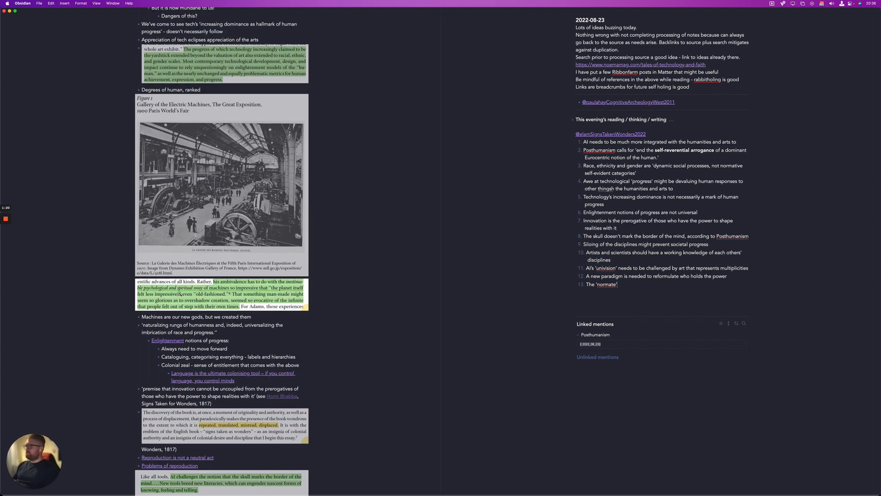
scroll(179, 294, up, 4)
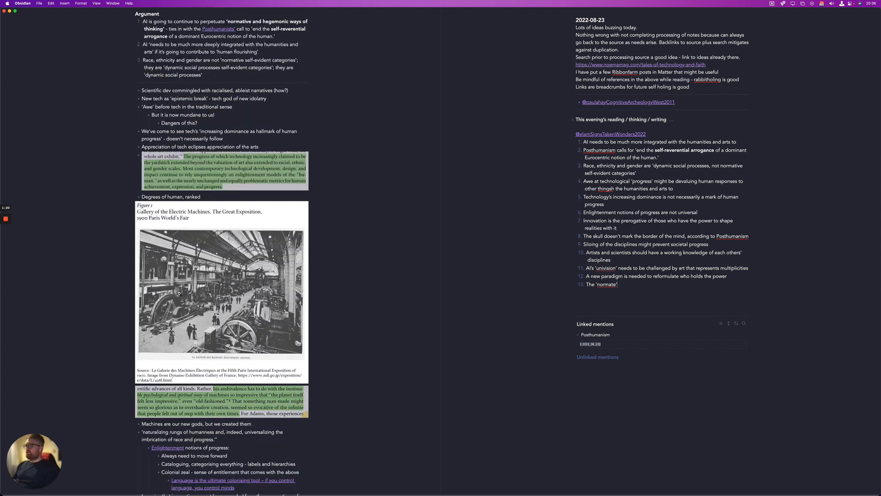
scroll(172, 289, up, 7)
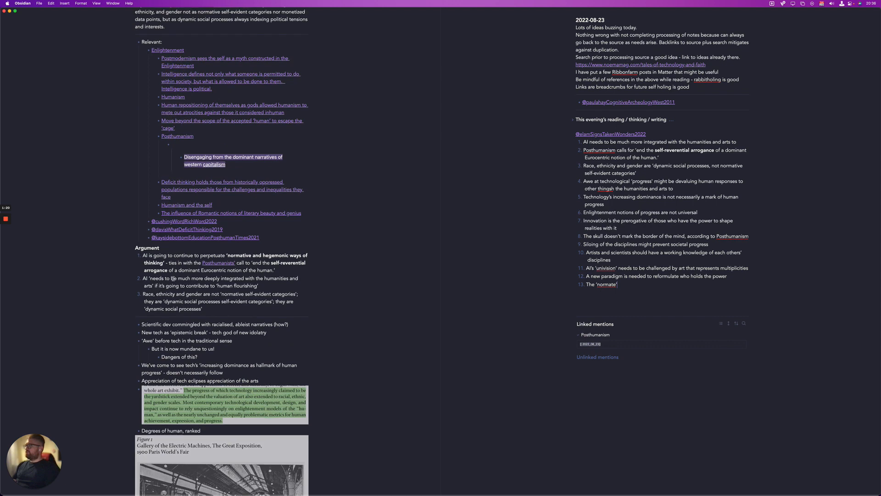
scroll(174, 280, up, 2)
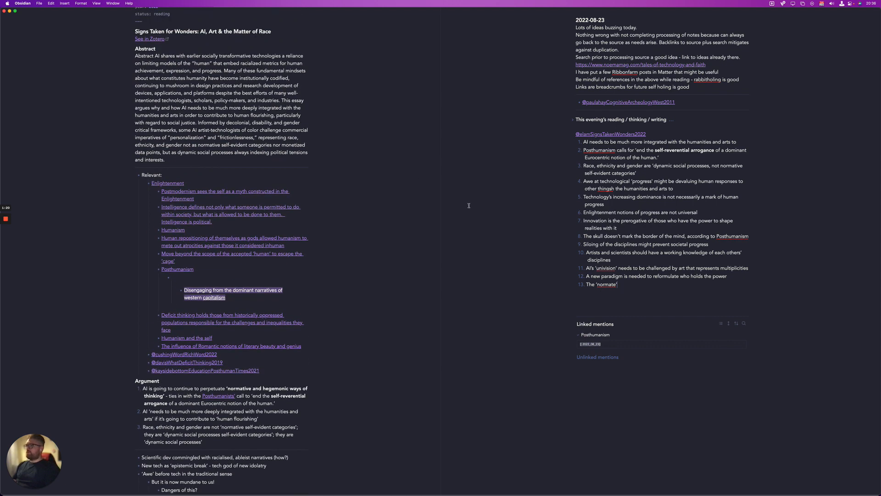
scroll(179, 246, down, 5)
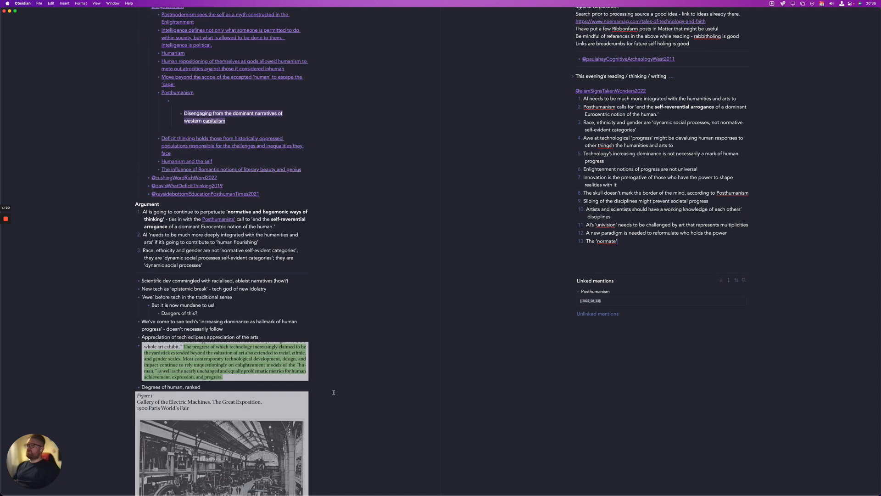
scroll(636, 209, up, 1)
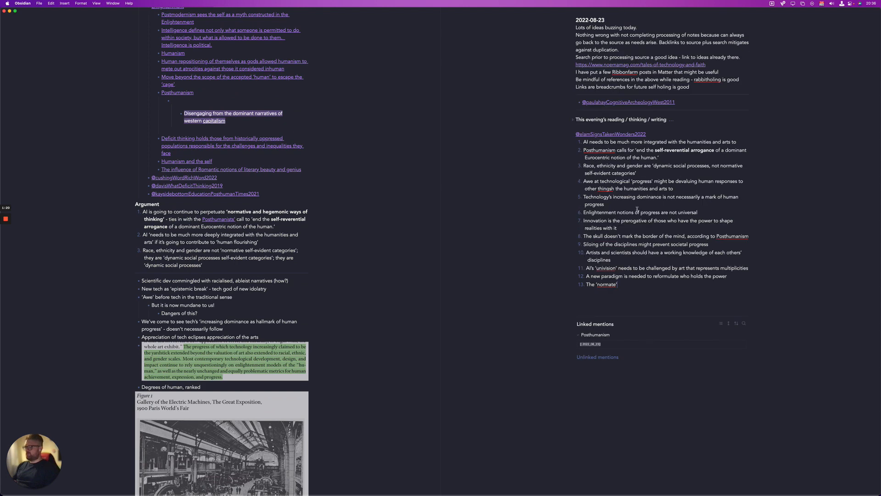
key(super+o)
key(Escape)
Turn list item 1, "AI needs to be much more integrated with the humanities and arts", into an internal link and open its new note
click(765, 138)
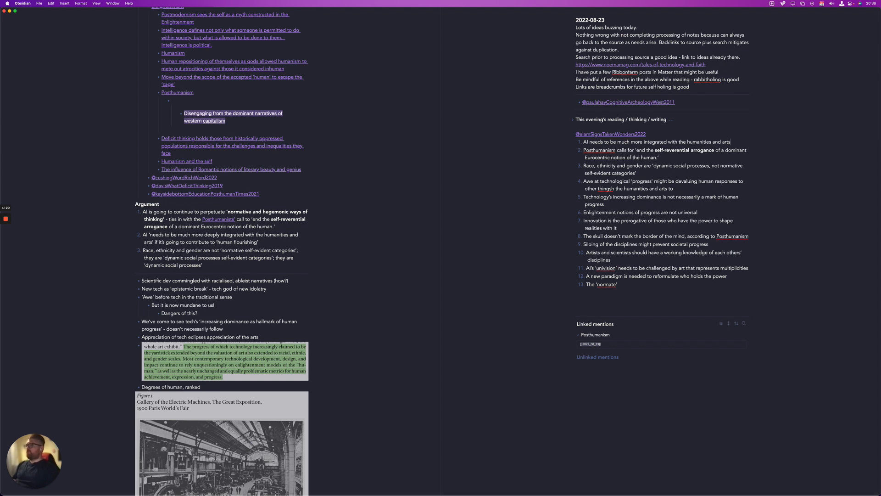
key(super+shift+Left)
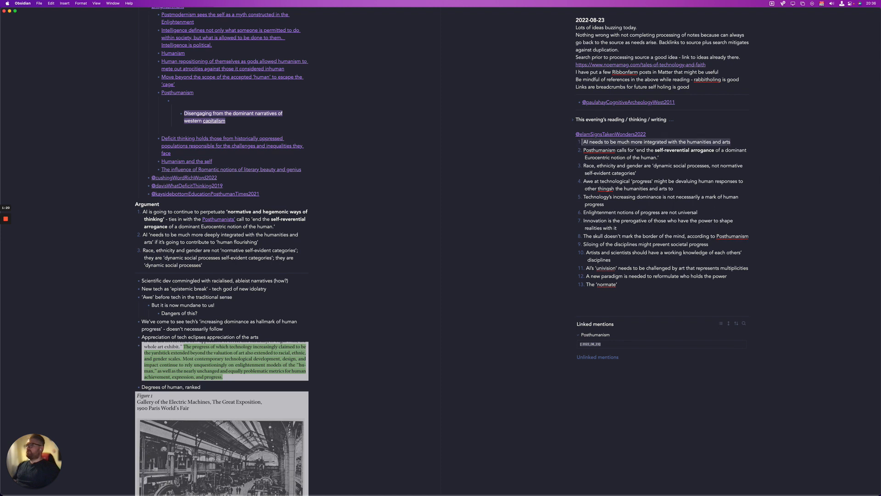
text([[)
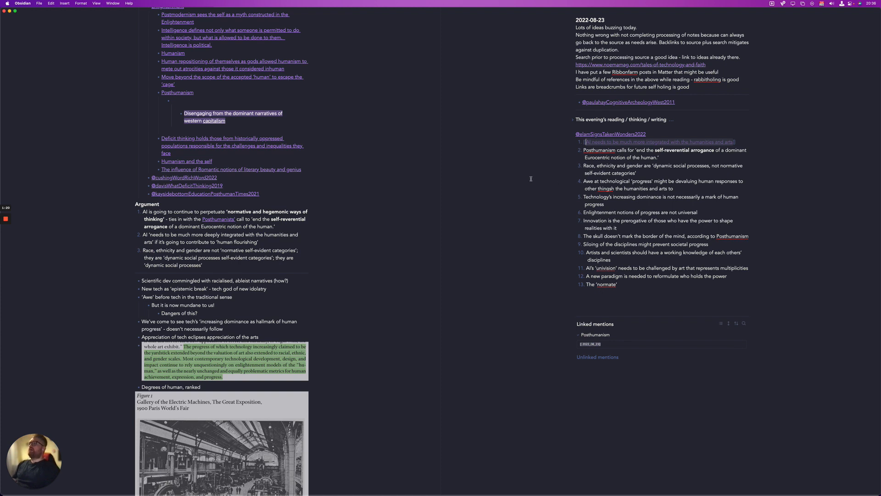
click(674, 141)
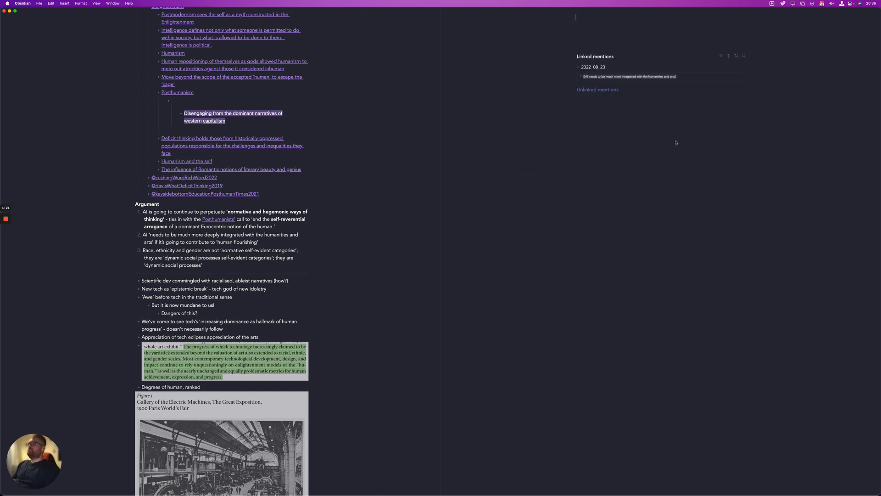
Insert the Core idea template into the new, empty note
key(alt+t)
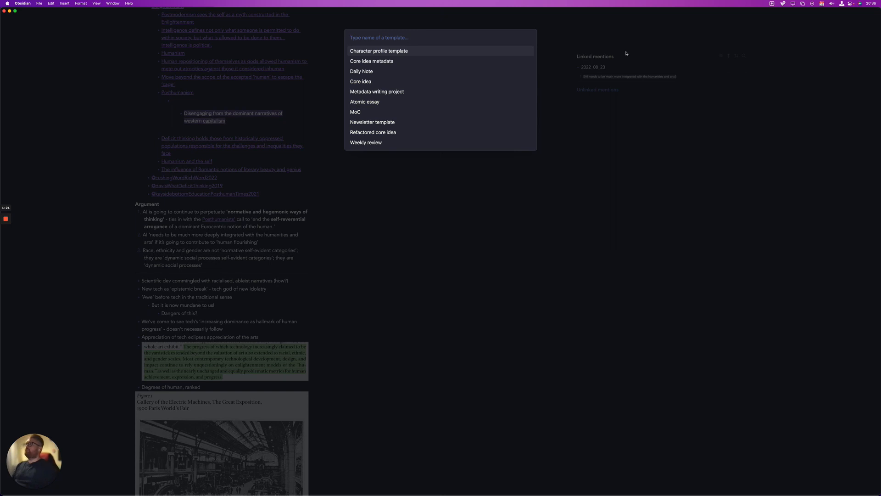
key(Down)
key(Down)
key(Down)
key(Return)
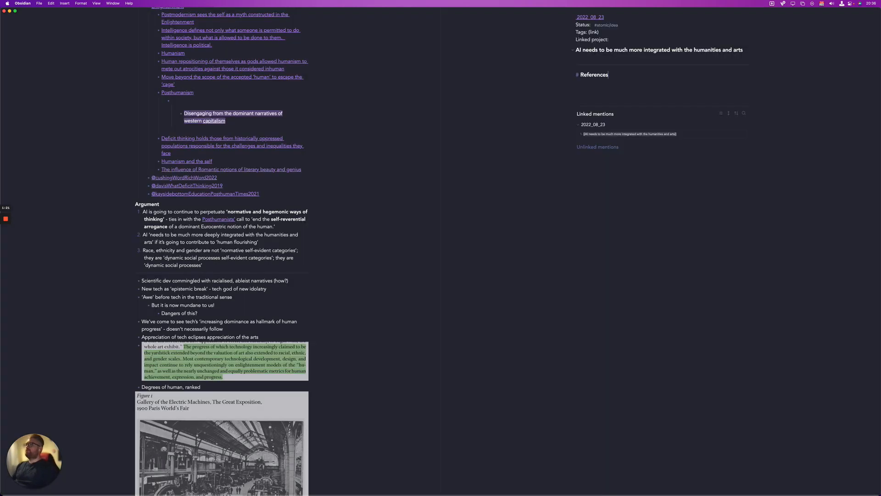
Replace the (link) placeholder in the note's Tags line with a link to Artificial Intelligence
scroll(597, 17, up, 2)
click(626, 39)
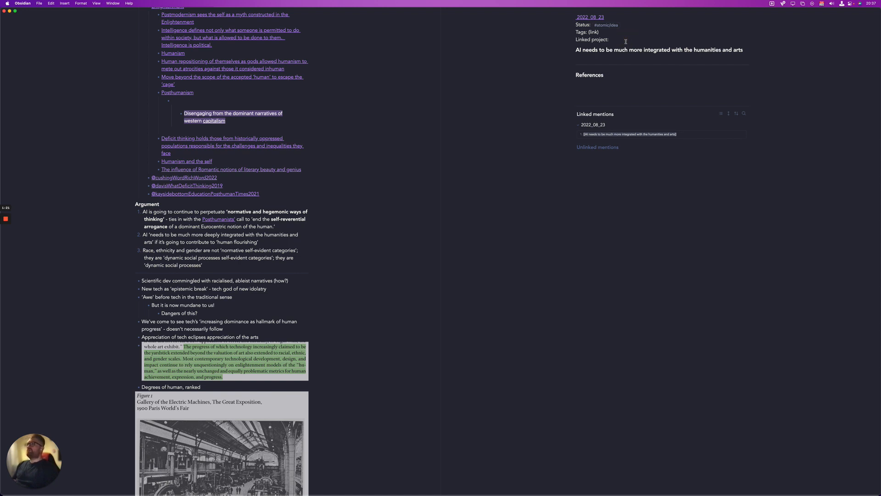
click(618, 32)
key(BackSpace)
key(BackSpace)
key(BackSpace)
key(BackSpace)
text([Arti]])
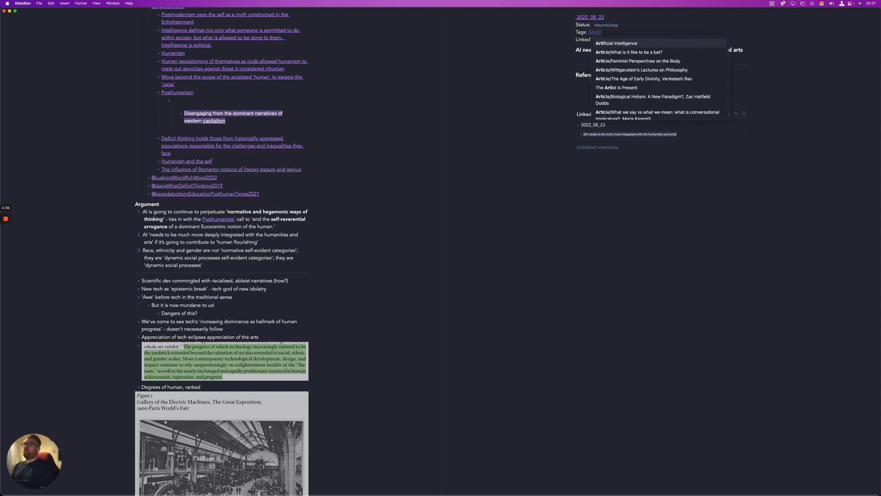
key(Return)
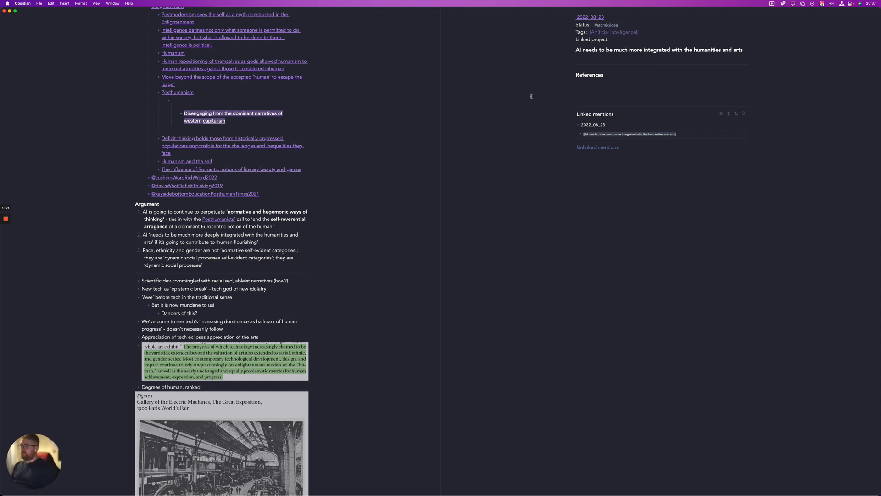
Open the graph view, widen its pane and examine the clusters of connected notes up close
key(super+g)
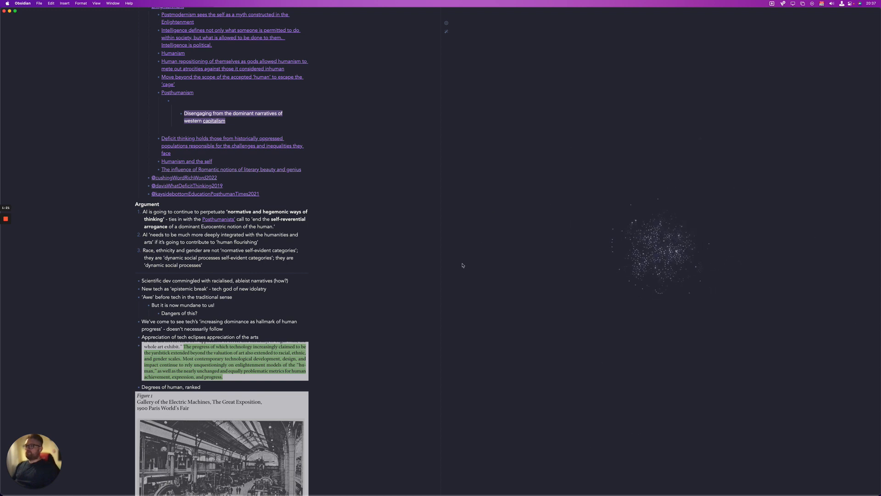
drag(440, 254, 202, 275)
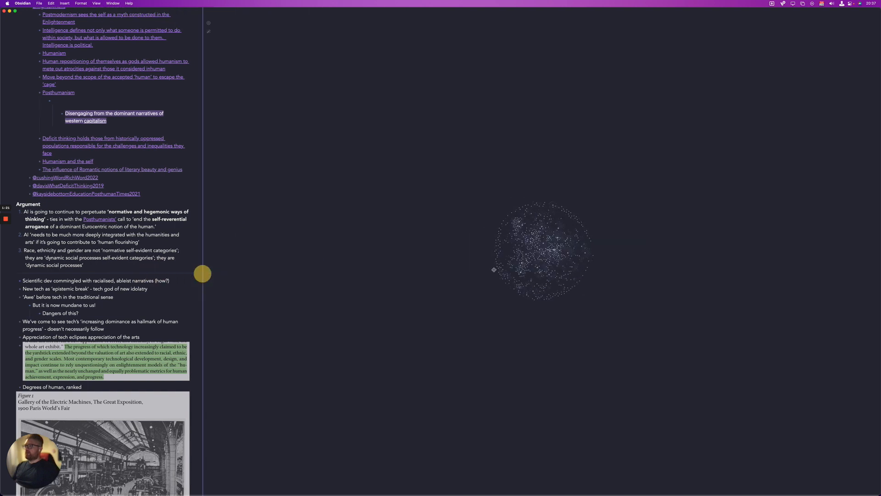
scroll(555, 275, up, 5)
scroll(555, 275, up, 3)
drag(529, 202, 614, 307)
drag(446, 176, 581, 296)
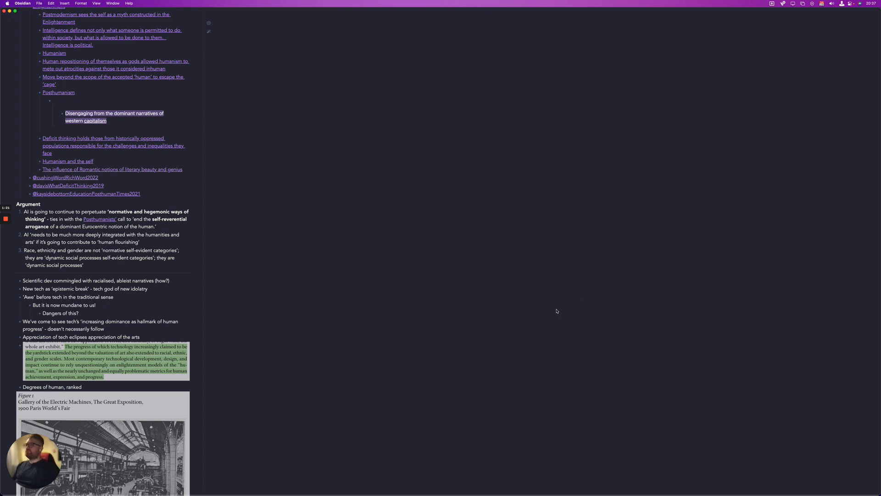
scroll(538, 287, down, 5)
scroll(538, 287, up, 5)
drag(508, 205, 514, 354)
drag(506, 284, 502, 379)
scroll(488, 322, down, 5)
scroll(488, 322, up, 10)
mouse_move(573, 221)
mouse_down()
mouse_move(490, 344)
mouse_move(533, 294)
mouse_up()
mouse_move(479, 354)
mouse_down()
mouse_move(466, 308)
mouse_move(506, 267)
mouse_move(477, 273)
mouse_up()
drag(696, 179, 492, 386)
drag(589, 160, 554, 366)
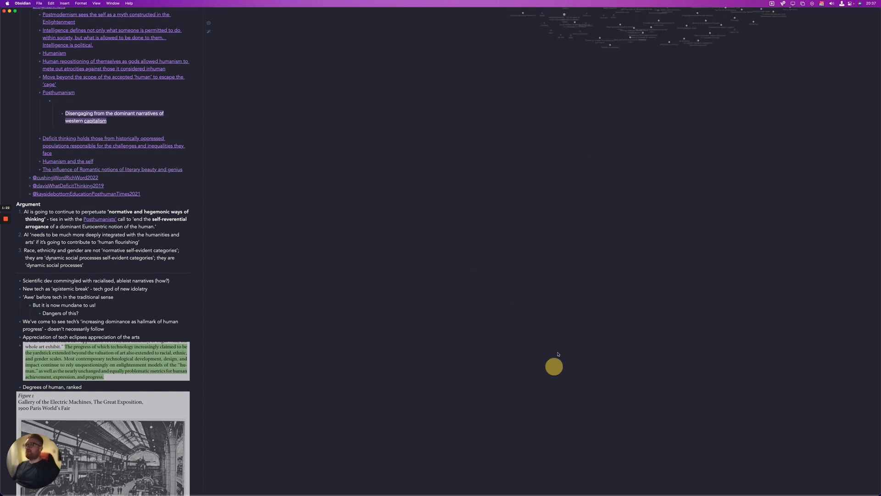
drag(622, 98, 563, 265)
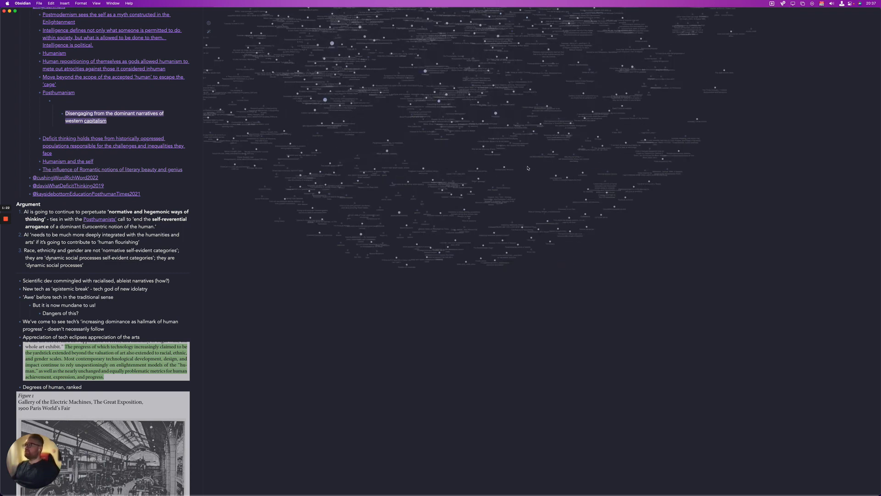
drag(536, 187, 555, 287)
drag(688, 235, 737, 309)
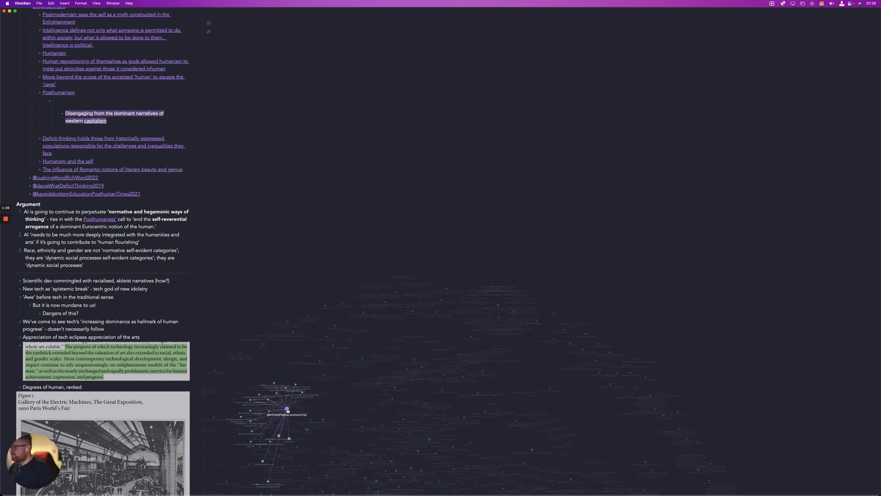
Open the Peak: Secrets from the new science of expertise note from the graph and preview its linked notes on neuroplasticity, performance limits and practice models
click(287, 410)
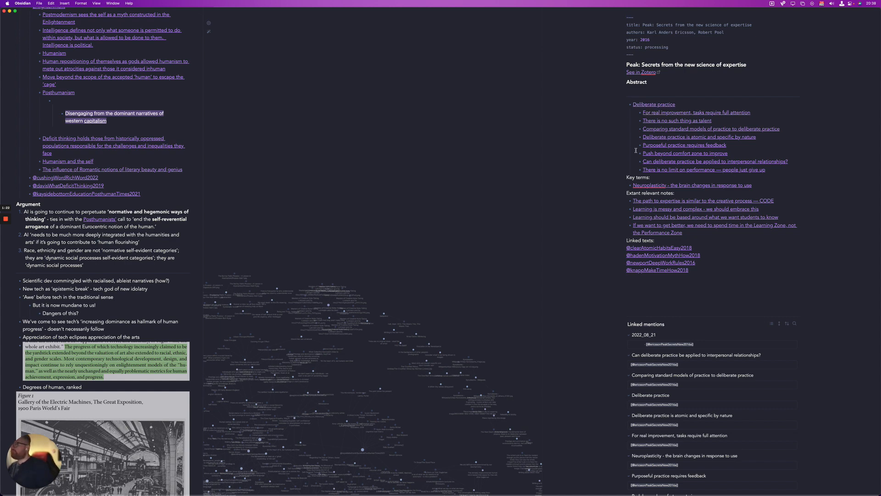
scroll(652, 165, down, 5)
scroll(596, 232, up, 5)
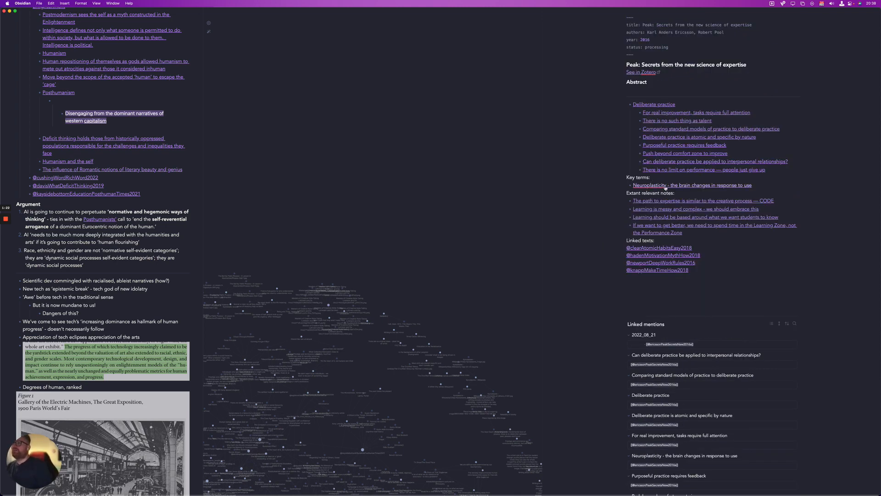
mouse_move(690, 185)
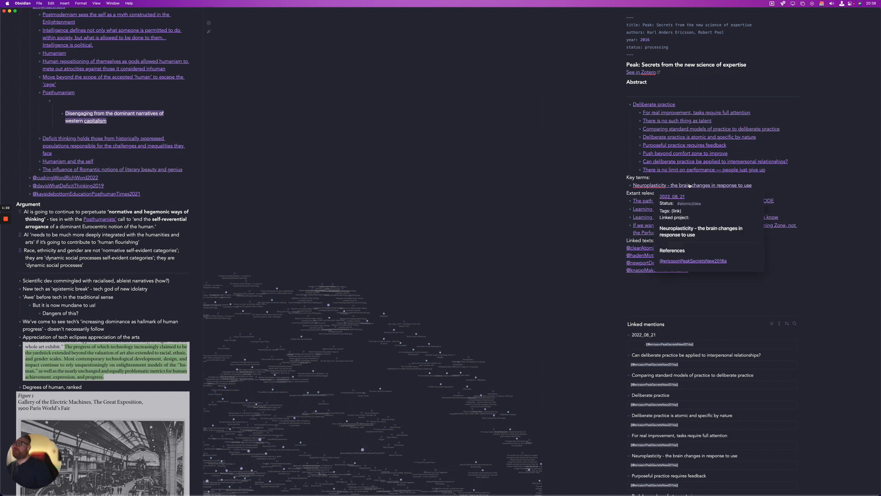
scroll(689, 202, down, 2)
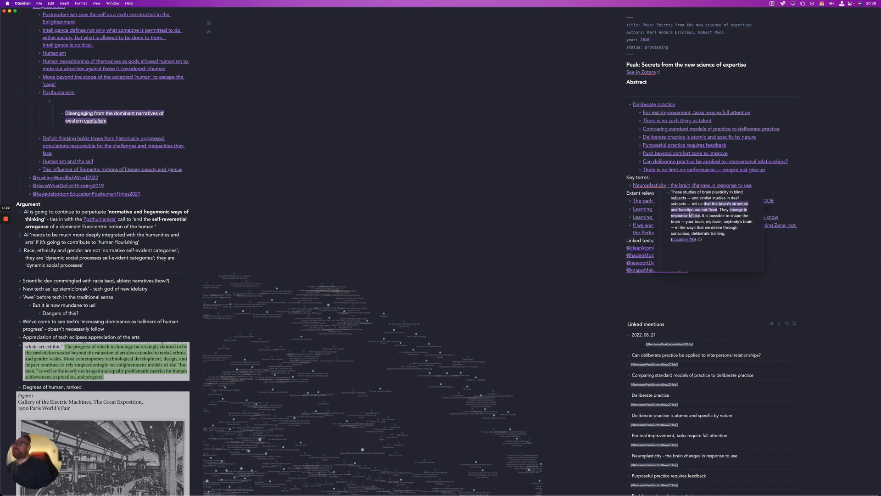
mouse_move(683, 171)
scroll(698, 213, down, 3)
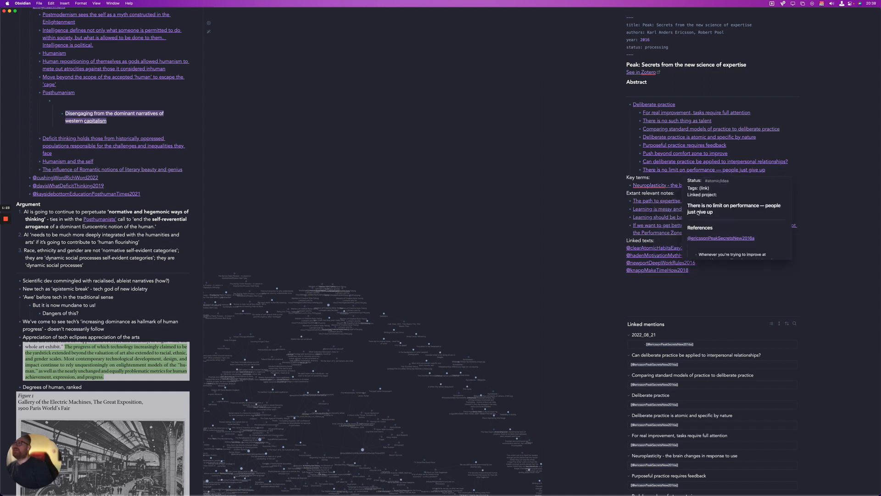
scroll(698, 213, up, 4)
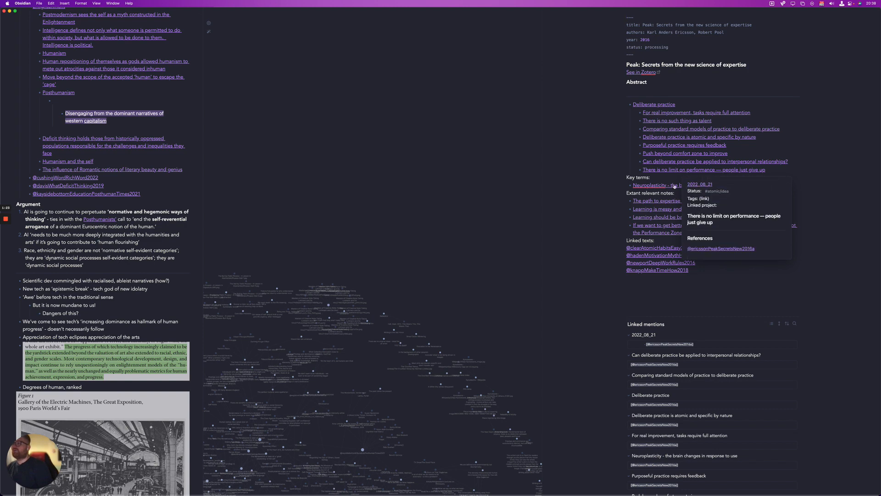
mouse_move(655, 132)
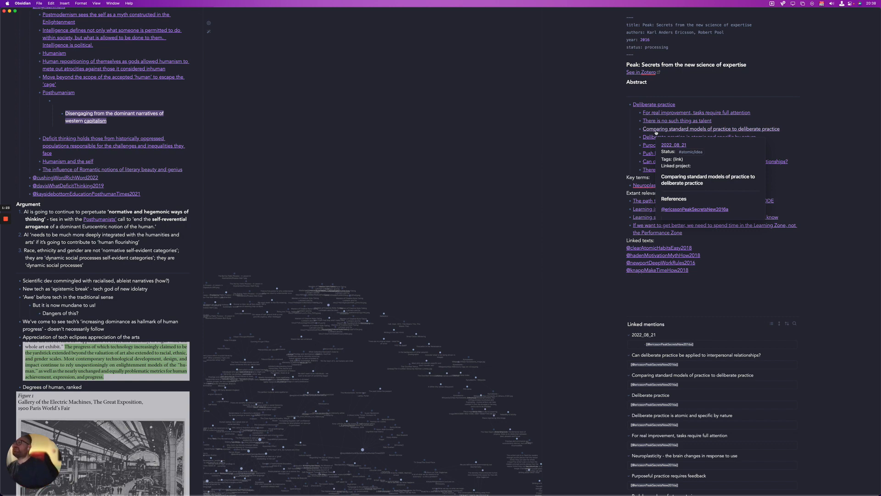
Read the preview on comparing standard practice models, close the Peak note and return to the start of the Signs Taken for Wonders note
scroll(710, 181, down, 2)
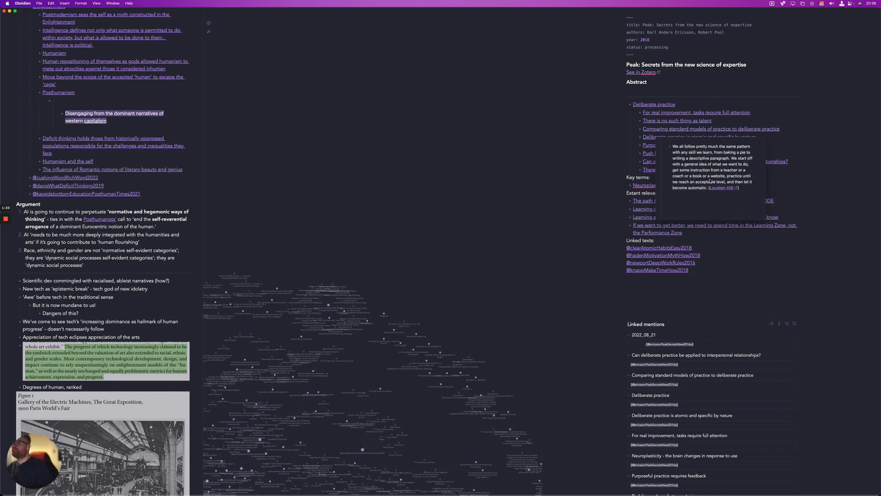
click(596, 134)
key(super+w)
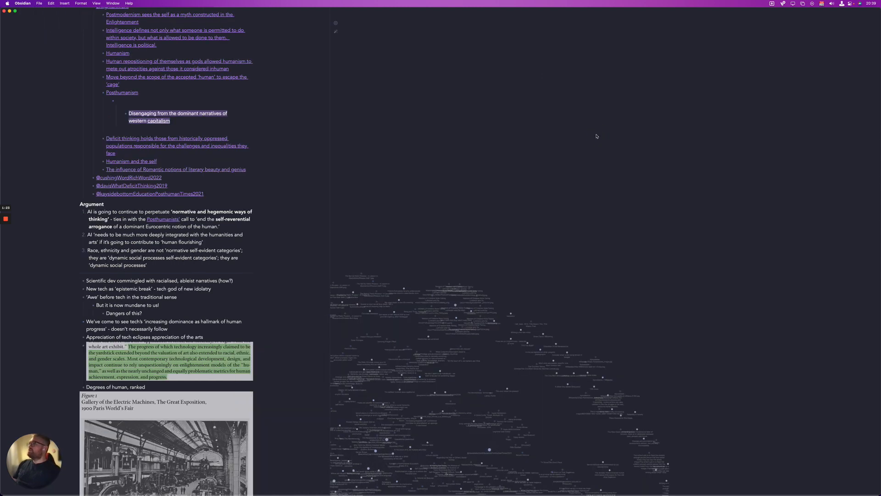
scroll(224, 103, up, 3)
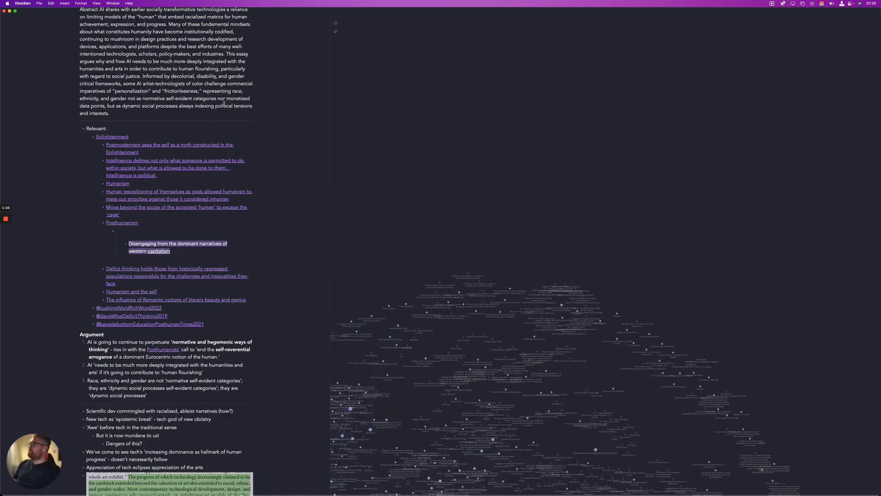
scroll(214, 125, up, 2)
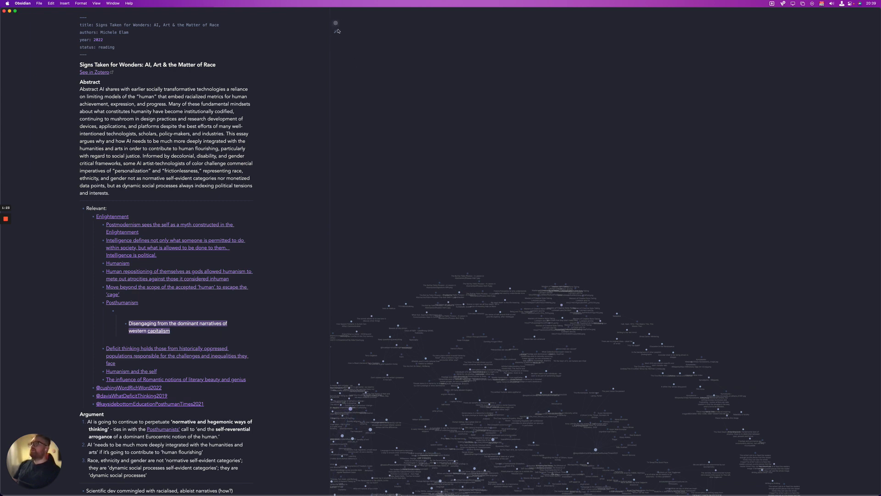
Extend the graph filter to "-path: Readwise, artificial intelligence"
click(335, 23)
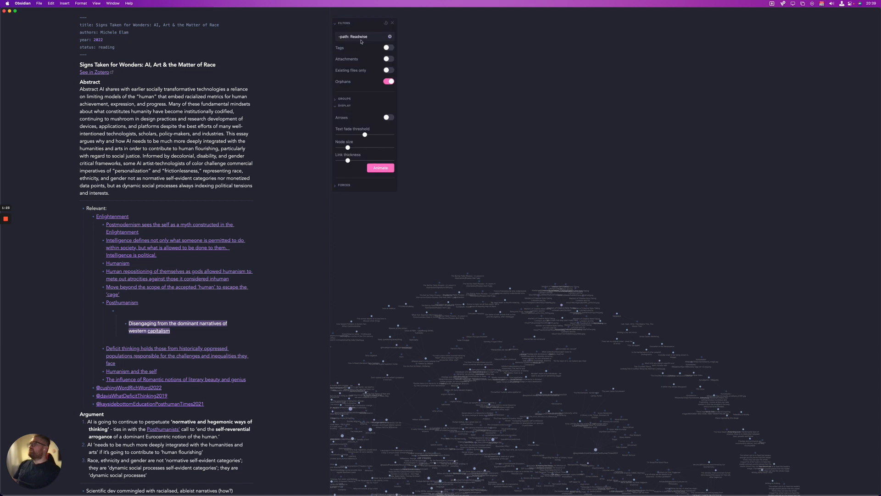
click(377, 37)
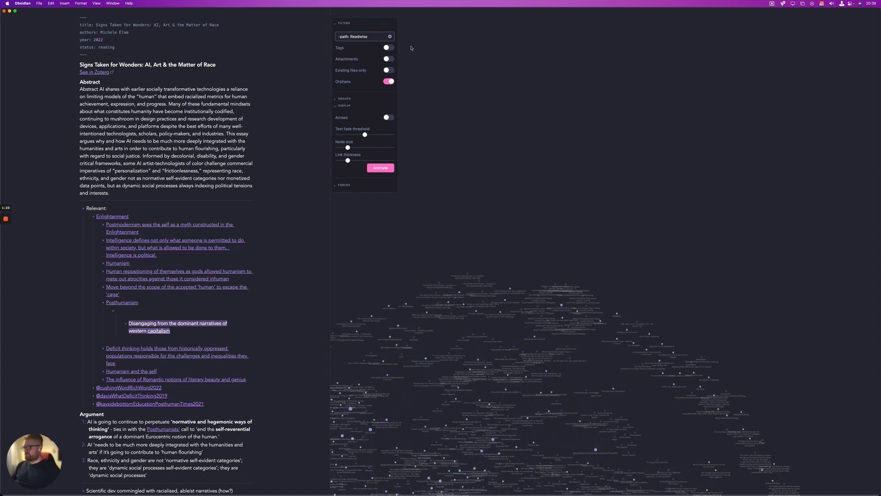
text(, )
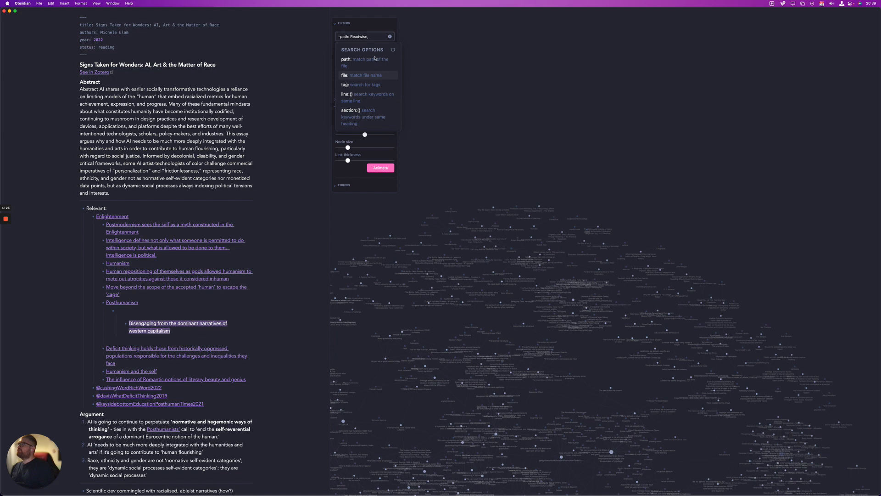
text(ar)
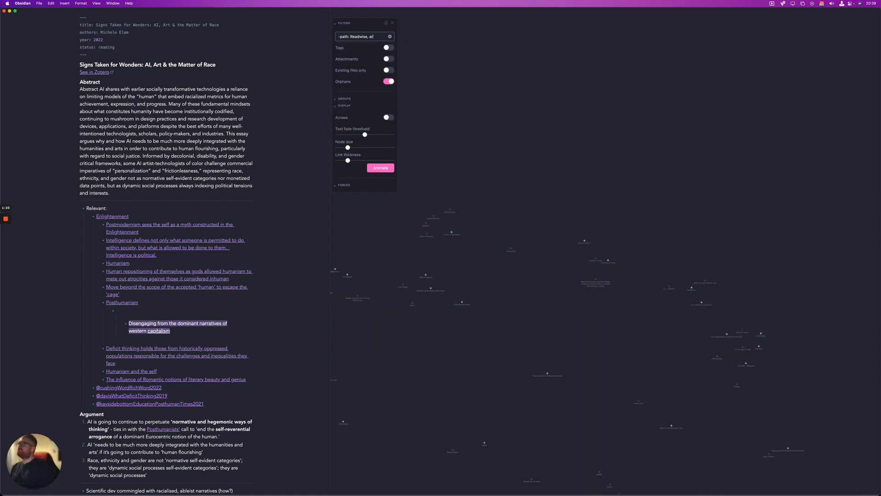
text(ti)
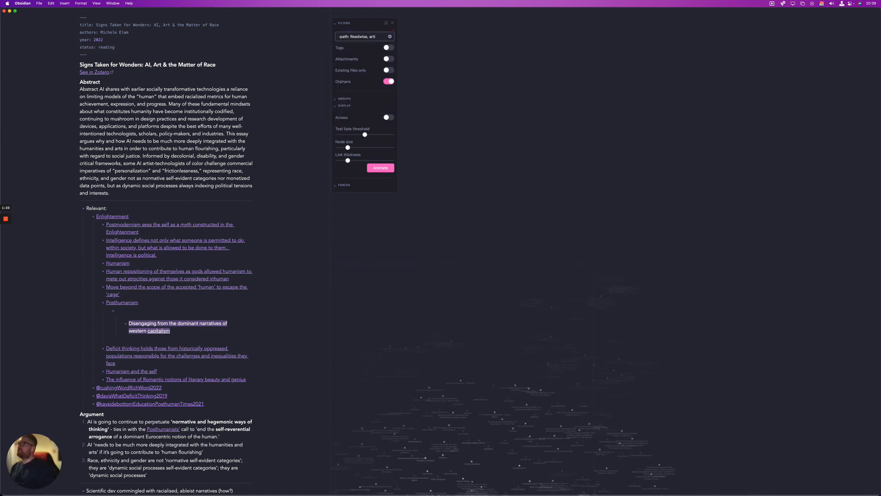
text(ficial intelligence)
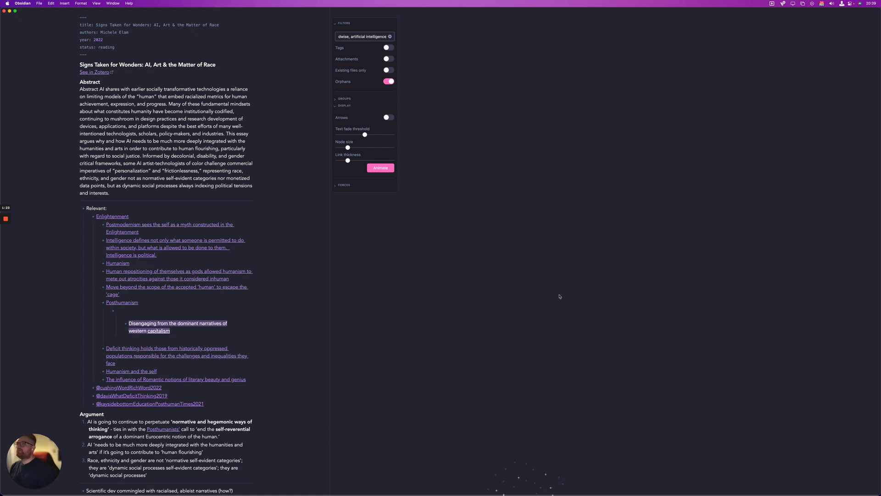
Look over the filtered graph and open the note "Thought about AI suggests a false binary of human vs AI" alongside it
click(567, 267)
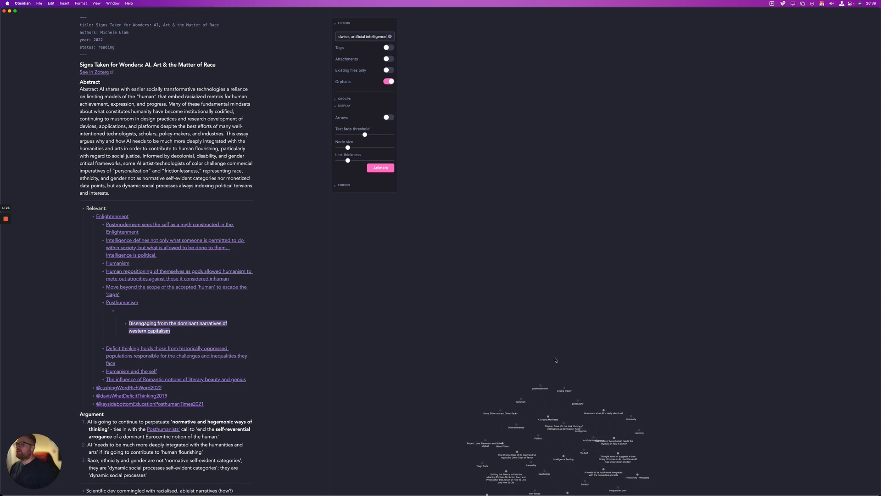
click(561, 252)
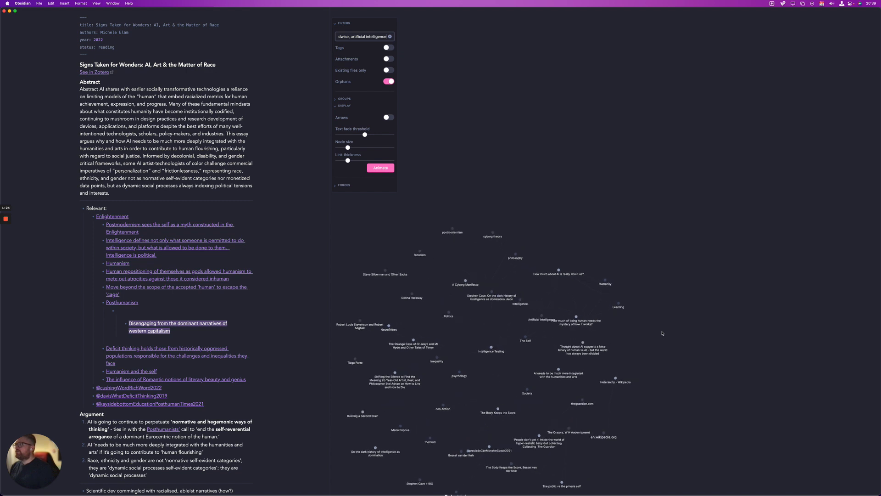
drag(579, 195, 593, 179)
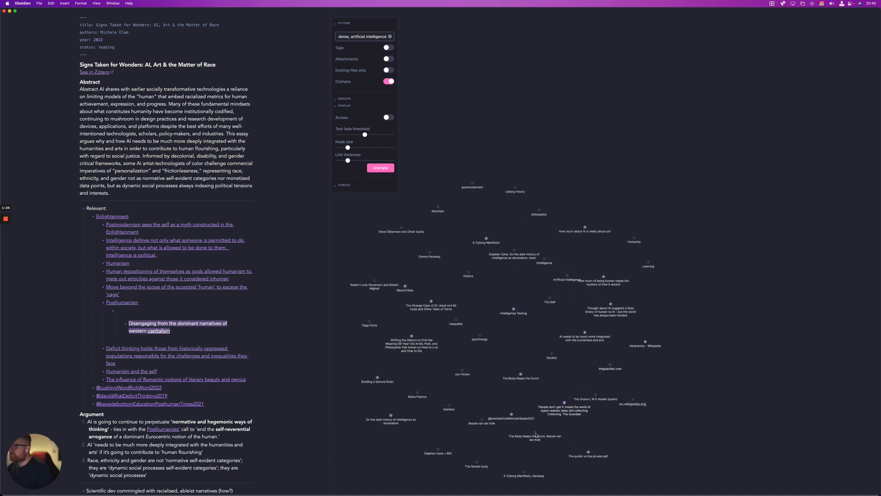
click(611, 303)
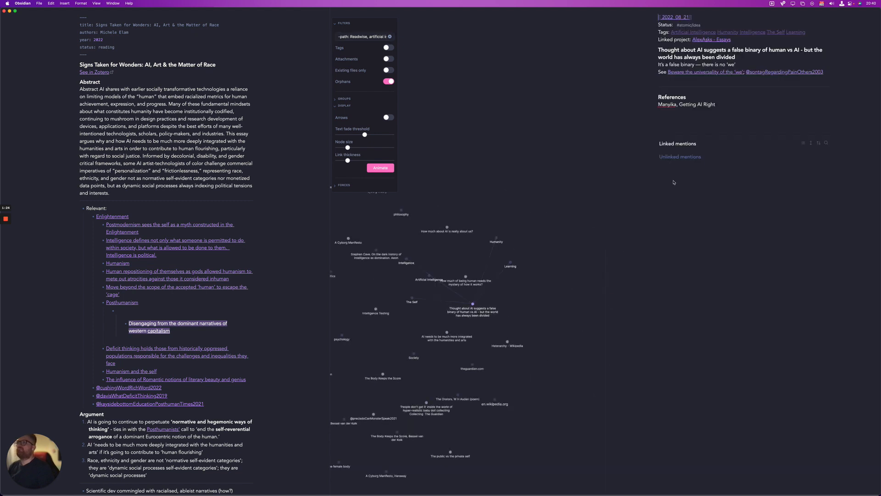
click(735, 108)
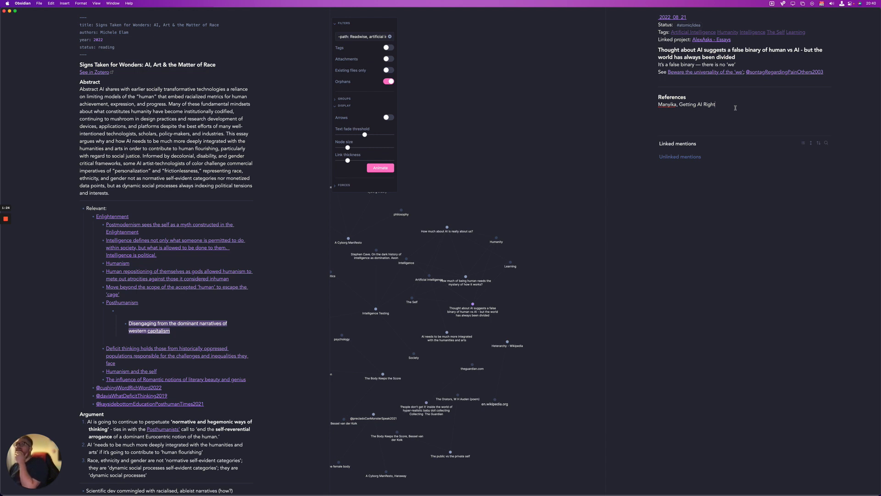
key(super+BackSpace)
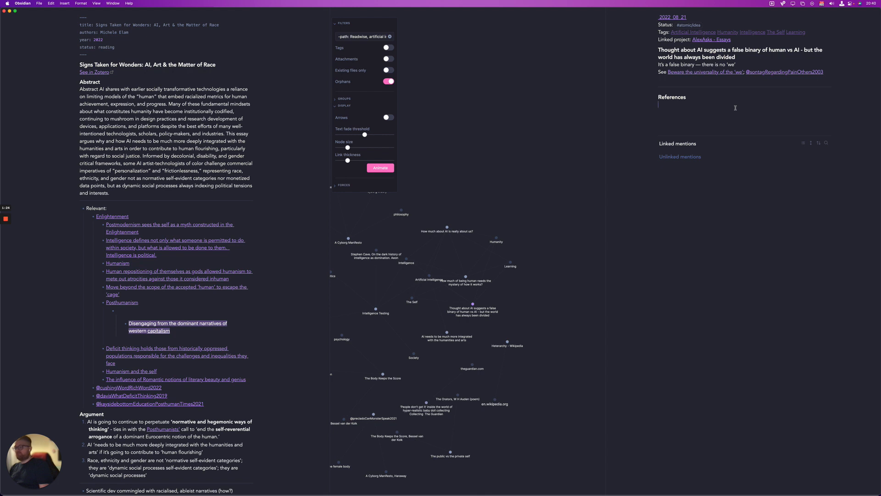
text([[man)
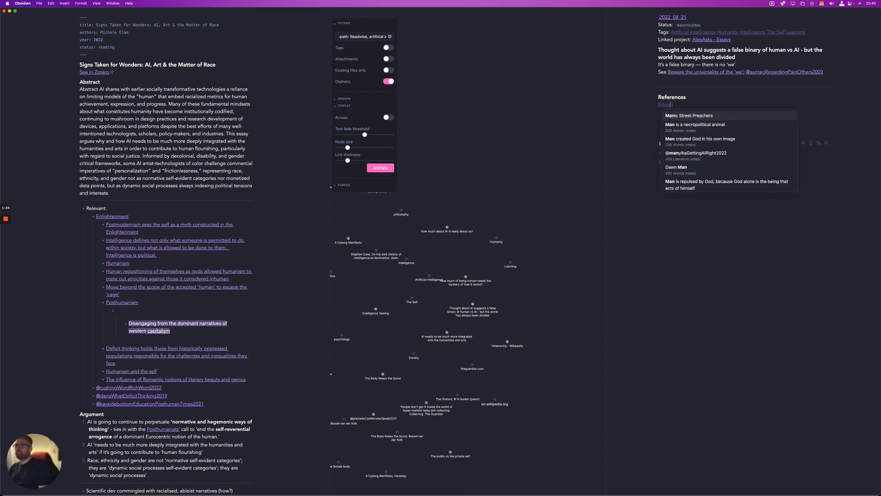
text(yika)
key(Return)
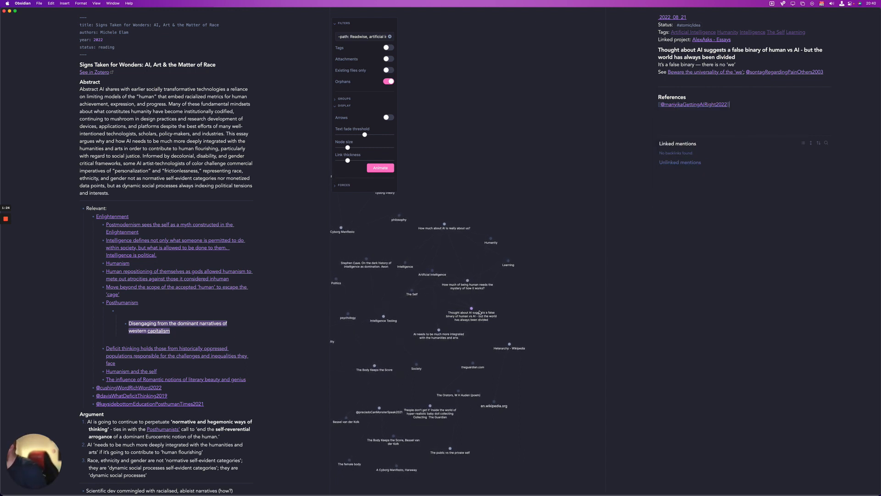
click(468, 281)
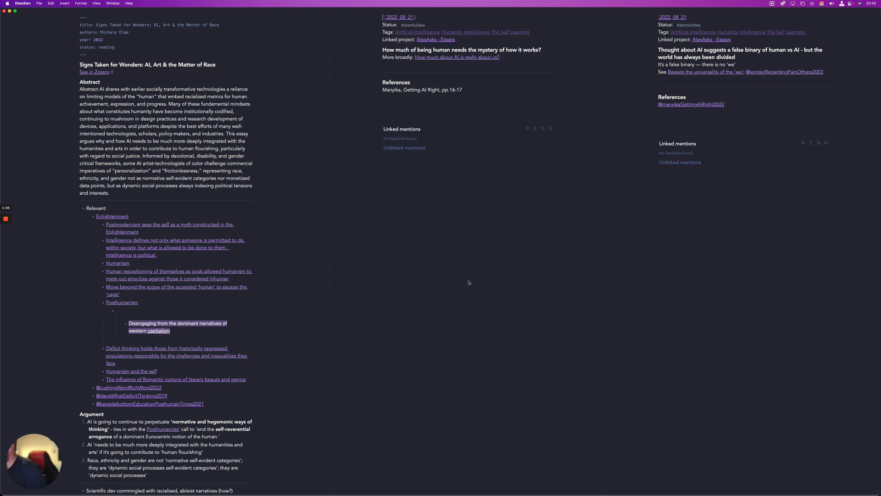
click(474, 89)
key(super+BackSpace)
text([[@)
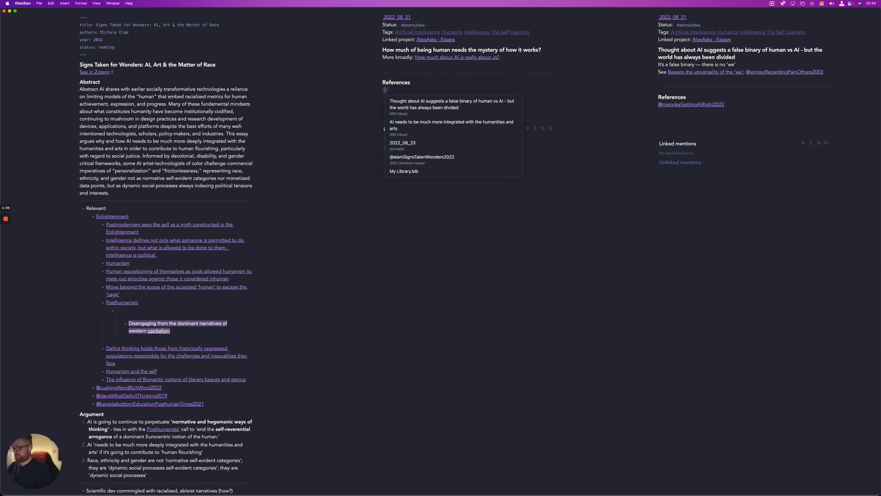
text(many)
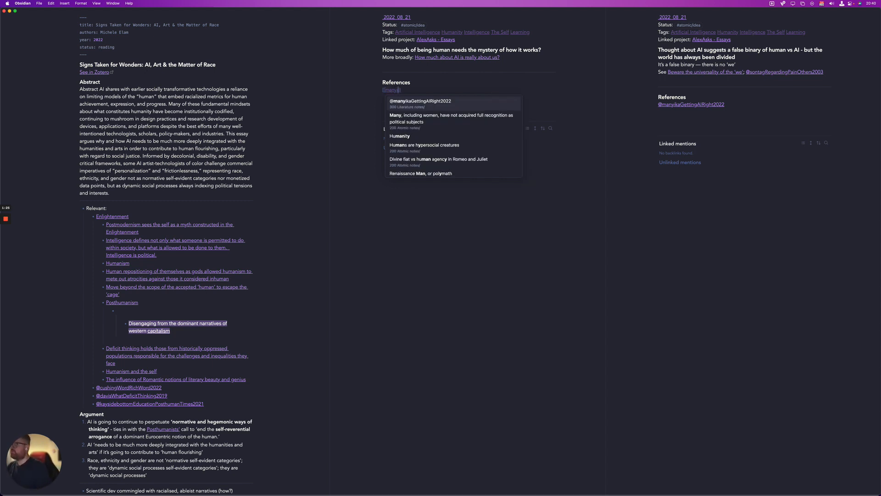
key(Return)
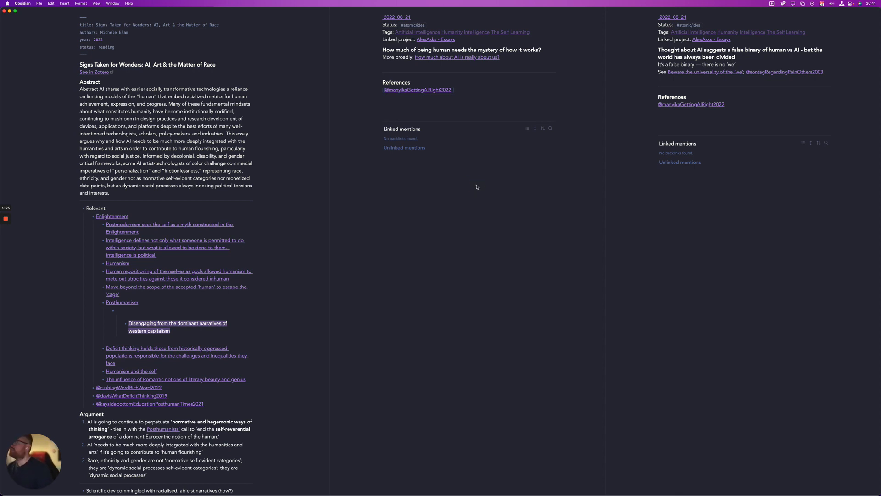
Reopen the filtered graph to look over its nodes, and close the graph pane
key(super+g)
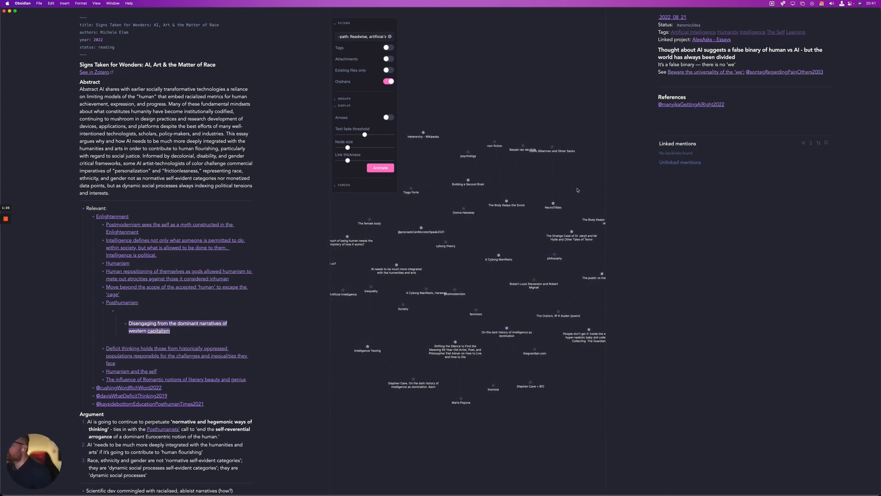
drag(557, 192, 537, 196)
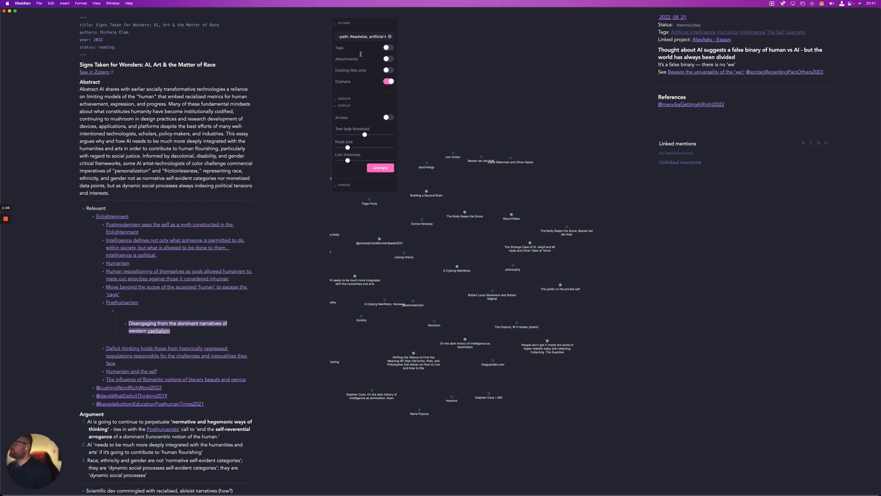
click(436, 35)
key(super+w)
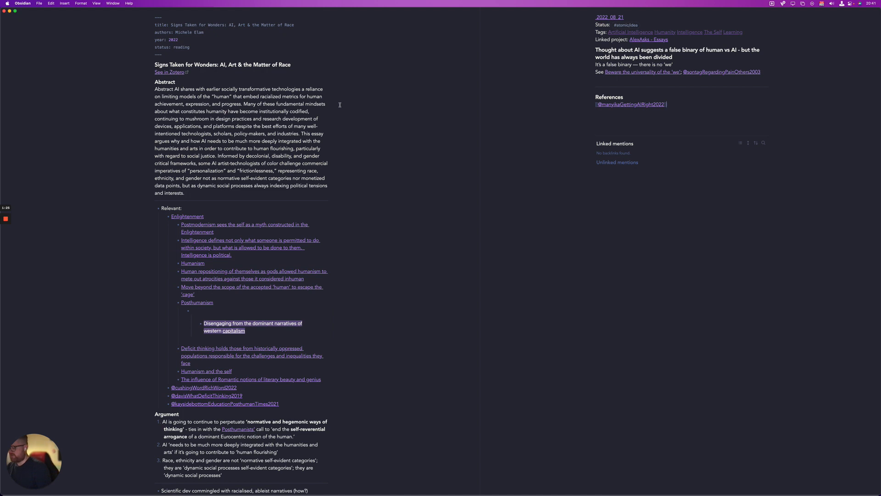
Search the vault for "manyika" to check which notes cite that source, and return to the notes list
key(super+shift+f)
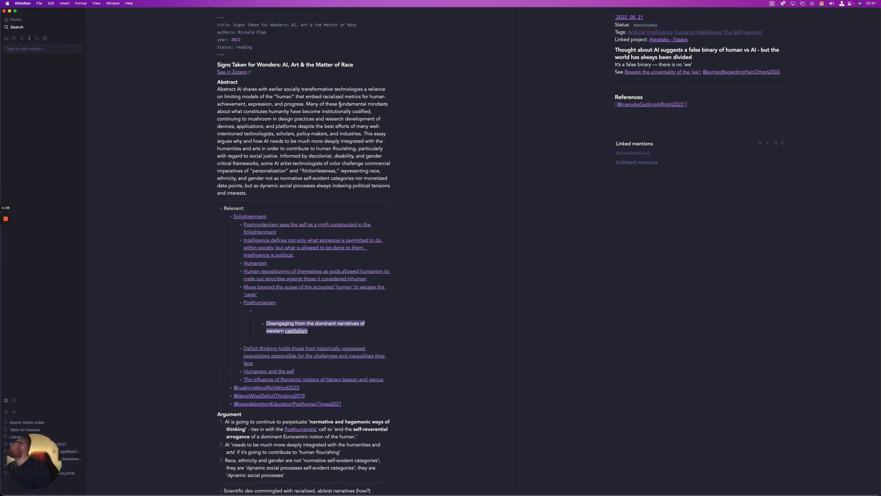
click(33, 48)
text(manyika)
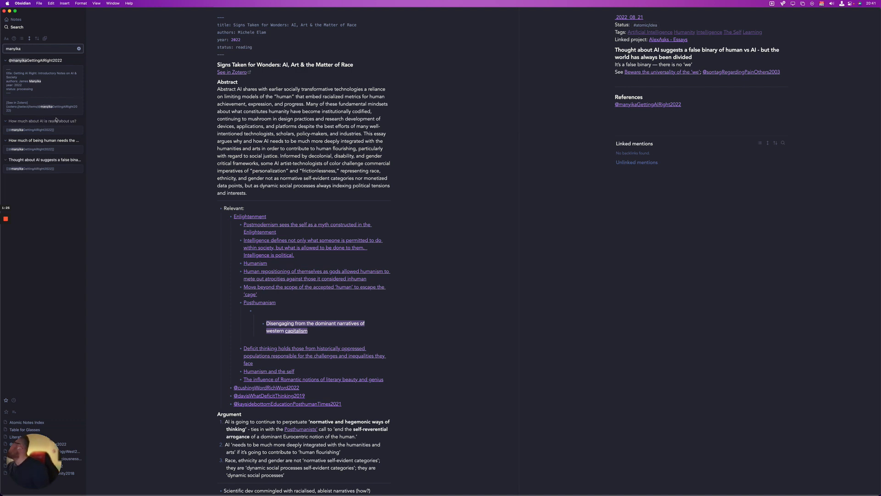
click(17, 20)
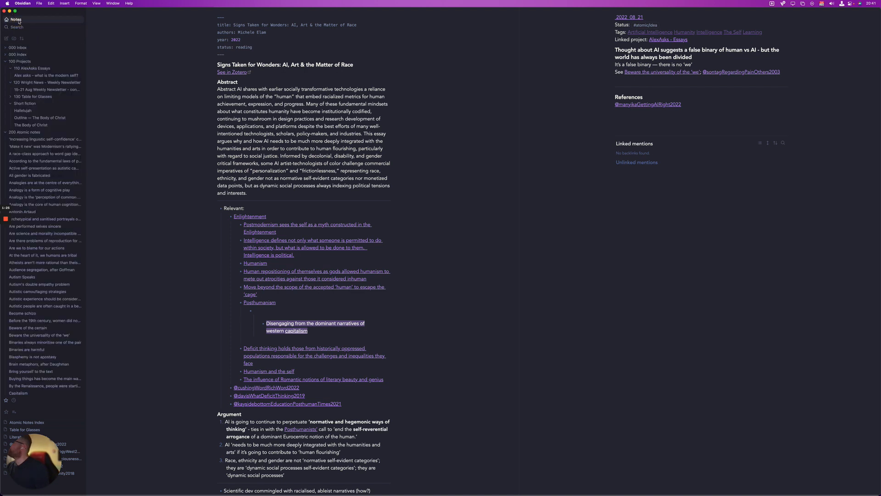
click(630, 268)
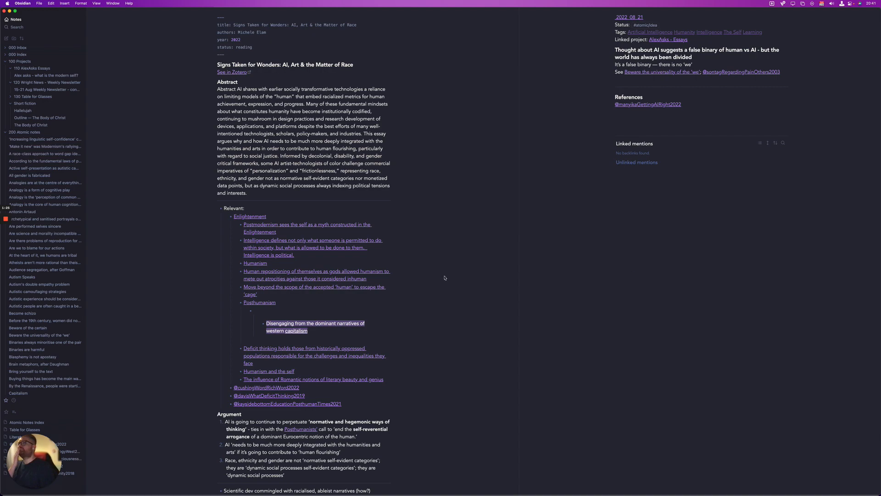
scroll(317, 298, down, 5)
scroll(316, 299, down, 15)
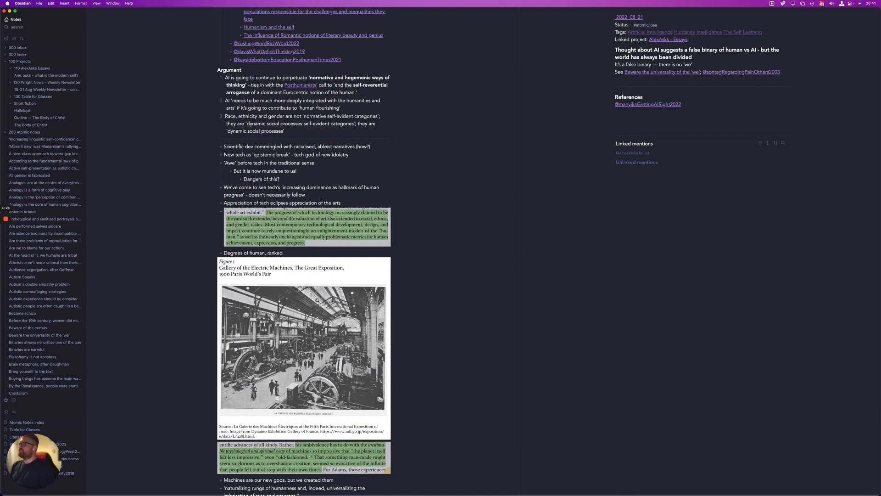
scroll(316, 299, down, 5)
scroll(316, 299, up, 20)
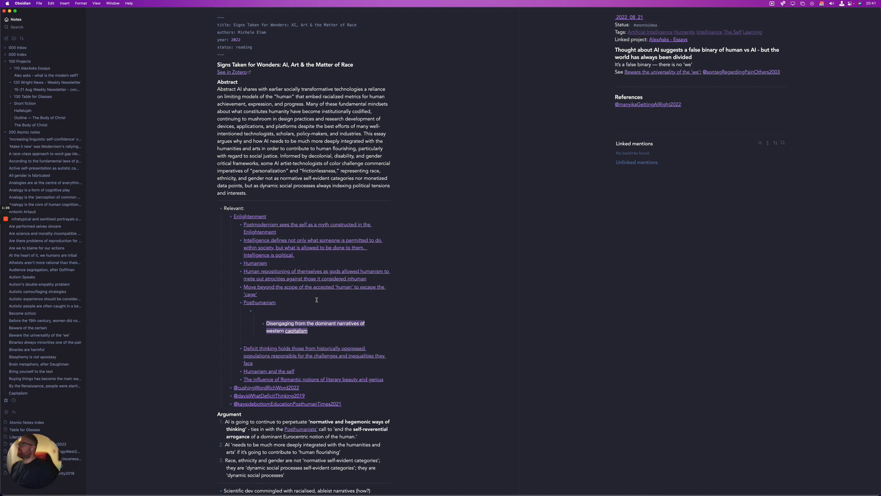
scroll(317, 299, down, 1)
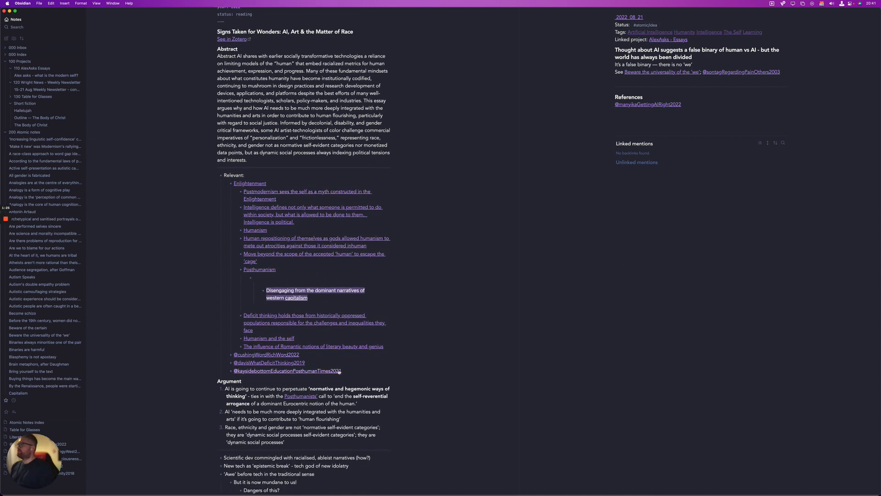
click(355, 370)
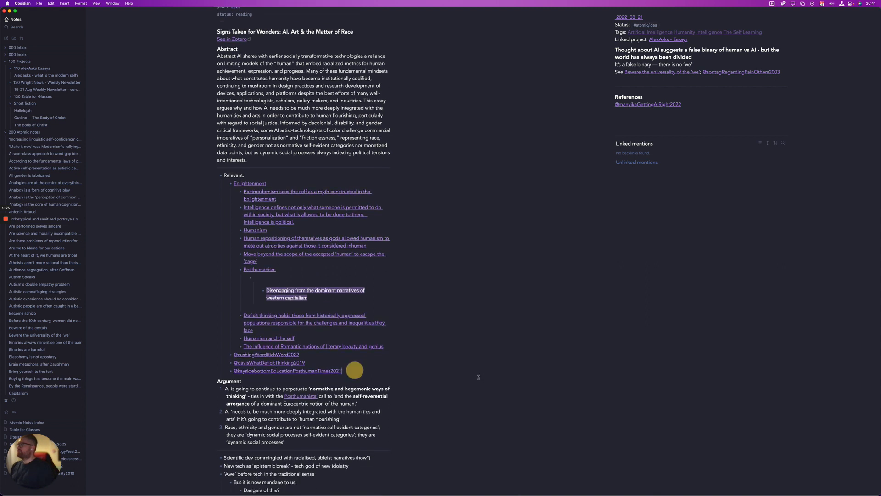
key(Return)
text([[many)
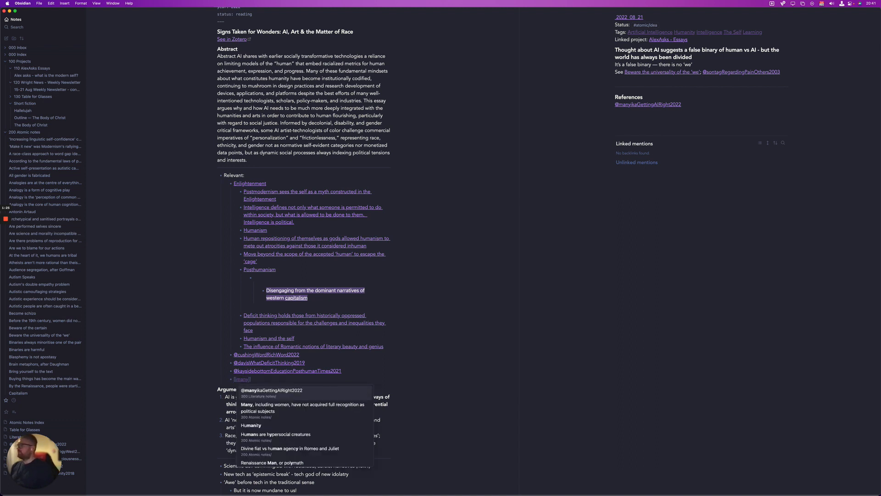
key(Return)
key(Up)
key(Up)
key(Up)
key(Up)
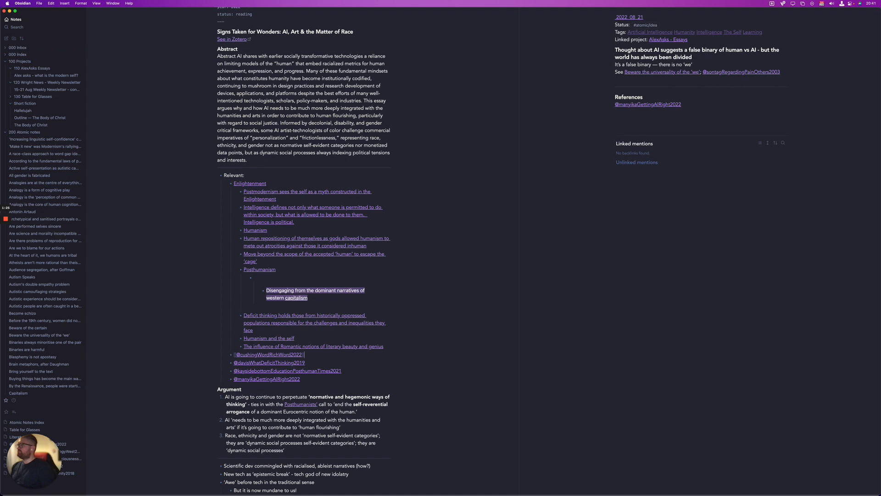
key(super+Right)
key(Return)
key(shift+Tab)
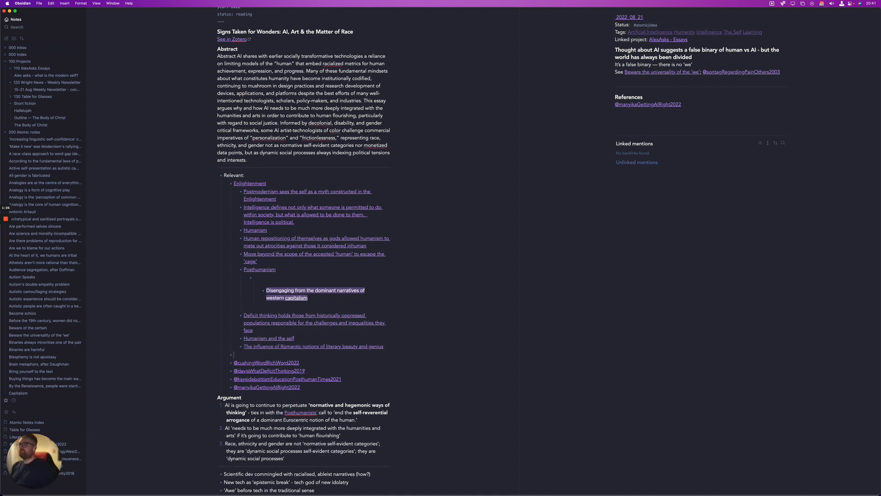
text([[binary)
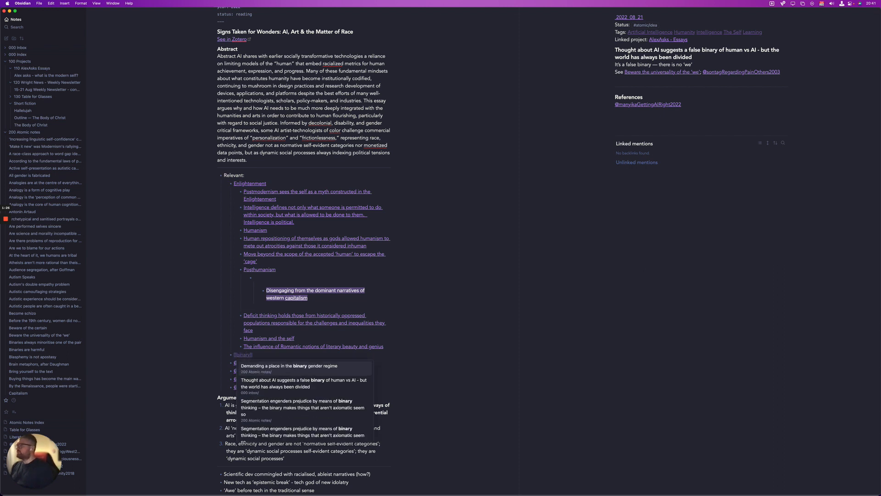
key(Down)
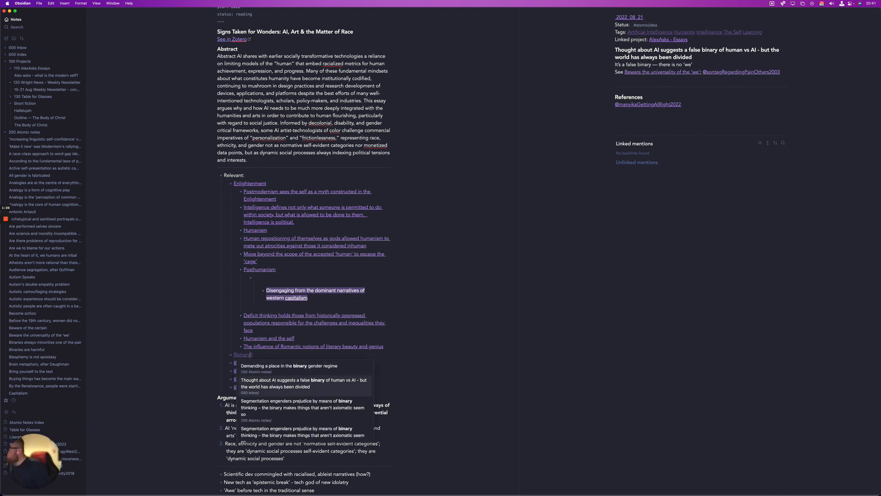
key(Return)
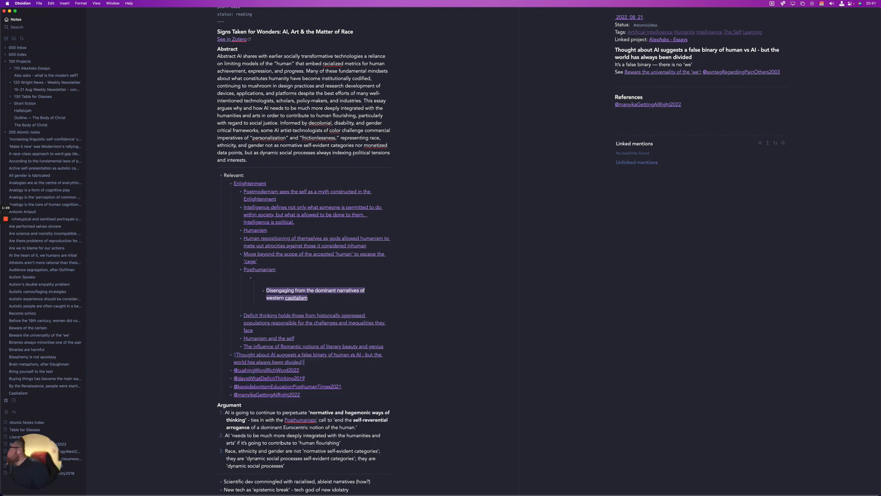
Add a link to the "Segmentation engenders prejudice by means of binary thinking" atomic note directly below the false-binary link
key(Return)
text([[)
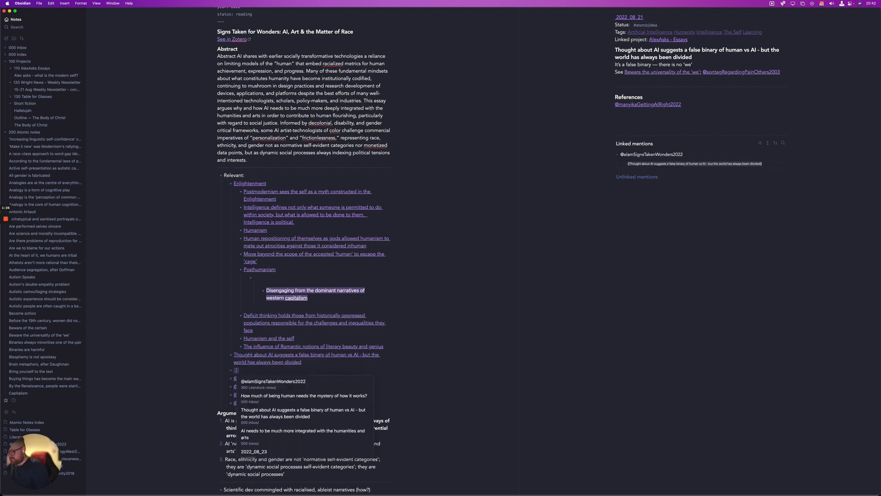
text(segmen)
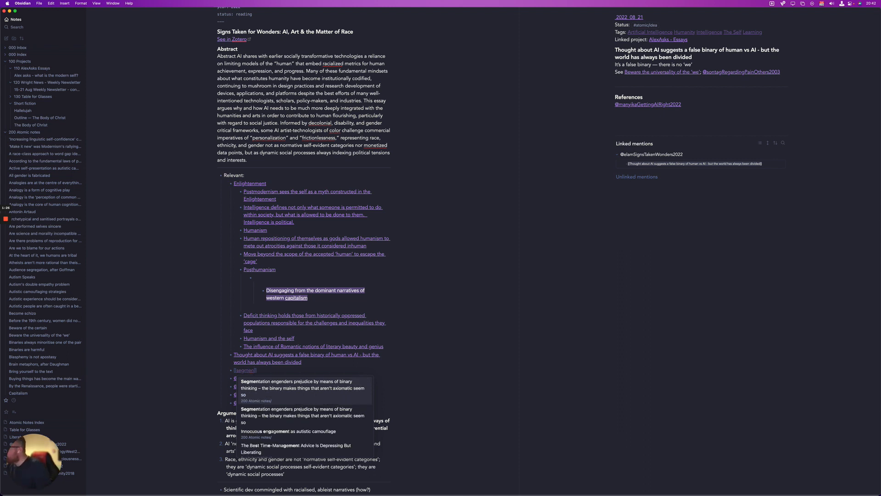
key(Return)
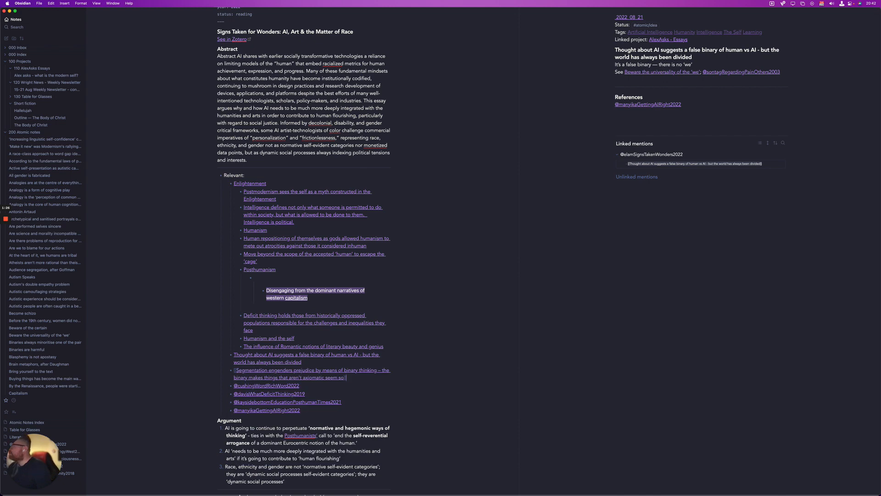
Open the linked "Segmentation engenders prejudice" note in its own pane and insert the Core idea metadata template above its title
super+click(322, 378)
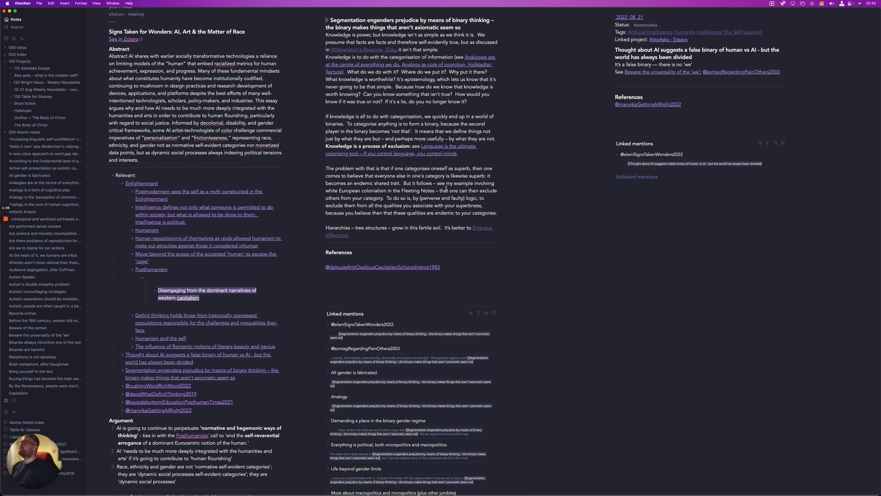
scroll(449, 187, up, 1)
key(Up)
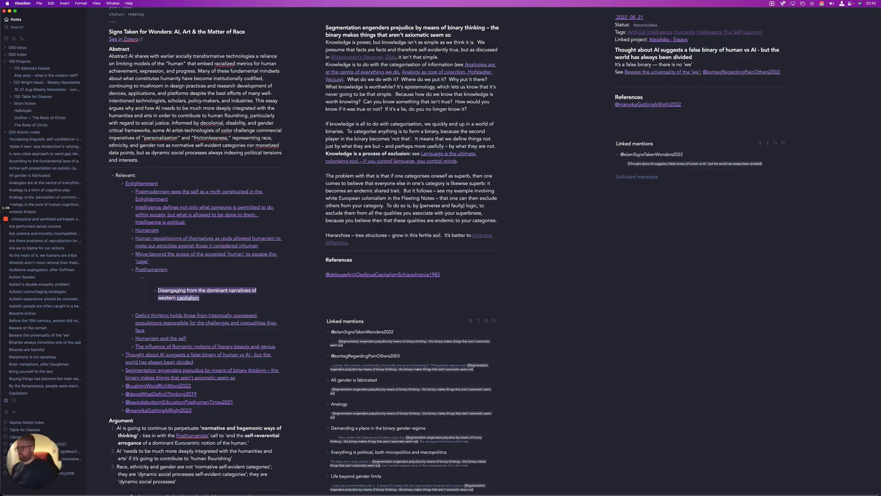
key(super+t)
key(Down)
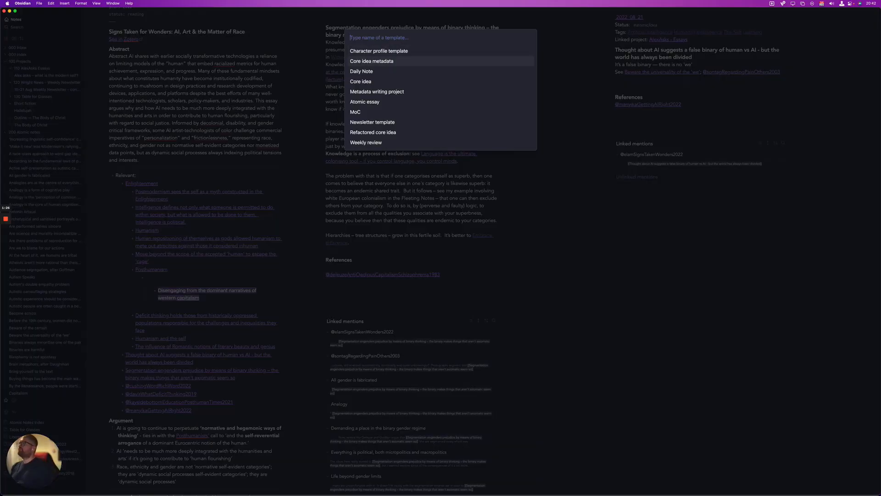
key(Return)
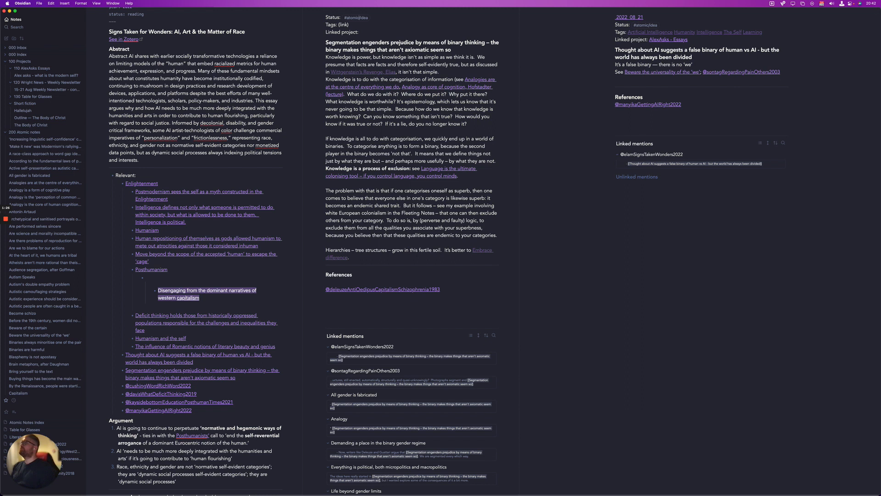
Change the Segmentation note's status tag to #atomic/review and add a blank line below its title
click(367, 18)
key(BackSpace)
key(BackSpace)
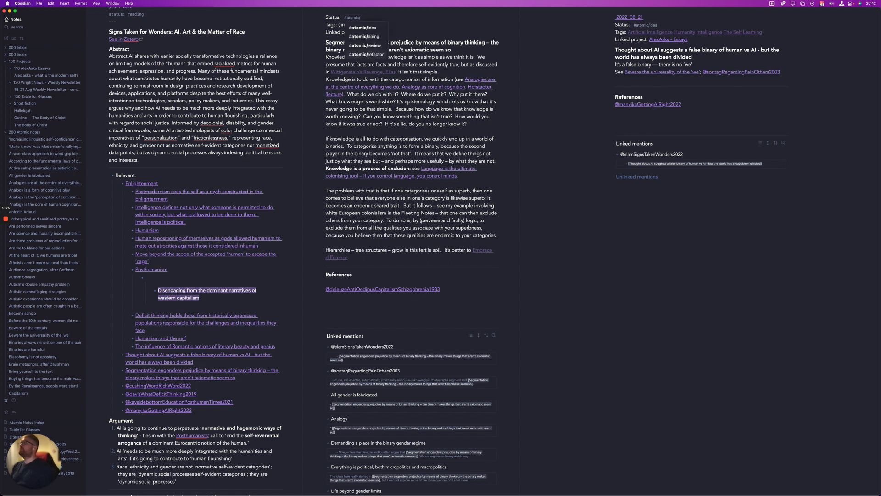
key(Down)
key(Down)
key(Return)
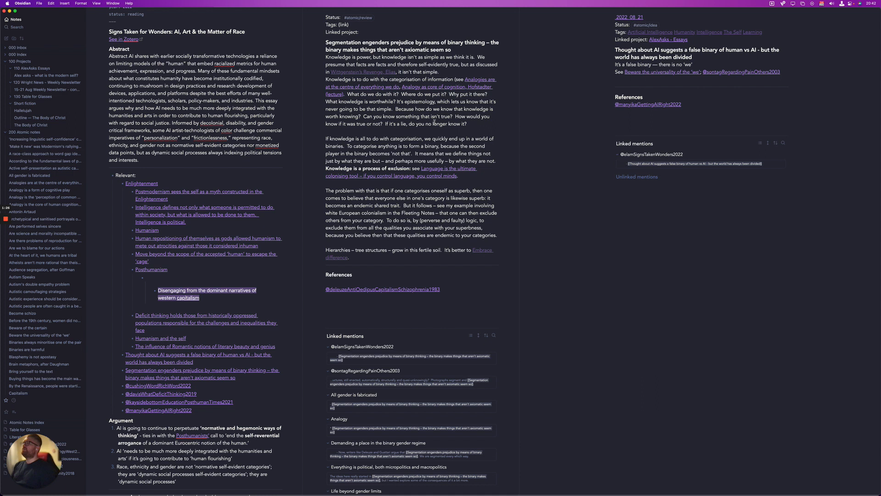
click(457, 51)
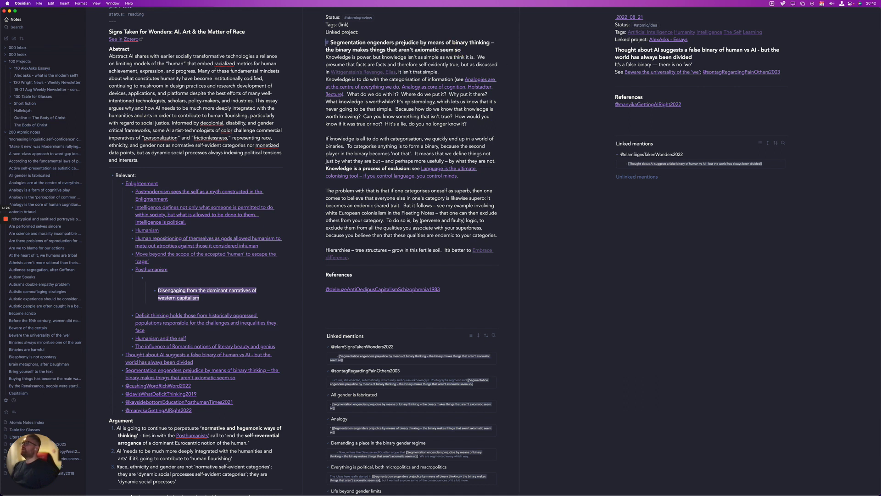
key(Return)
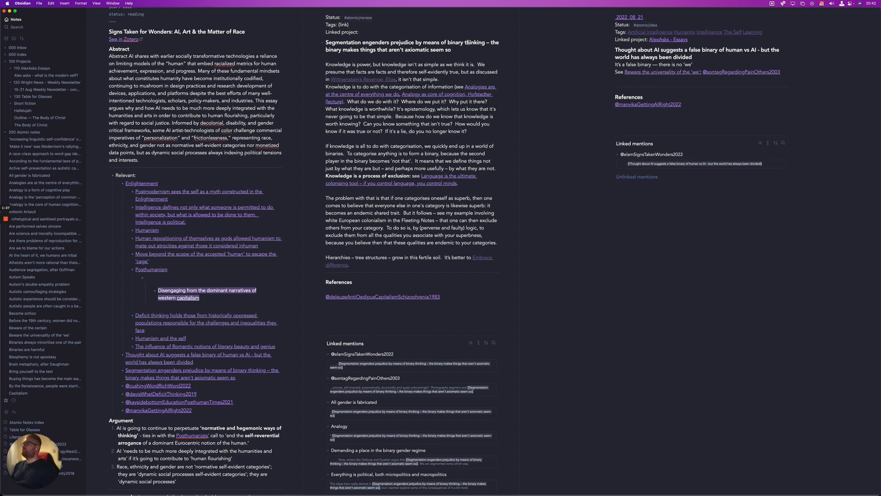
Replace the Segmentation note's placeholder tag text with a link to Philosophy
key(BackSpace)
key(BackSpace)
key(BackSpace)
key(BackSpace)
key(BackSpace)
text([[philos)
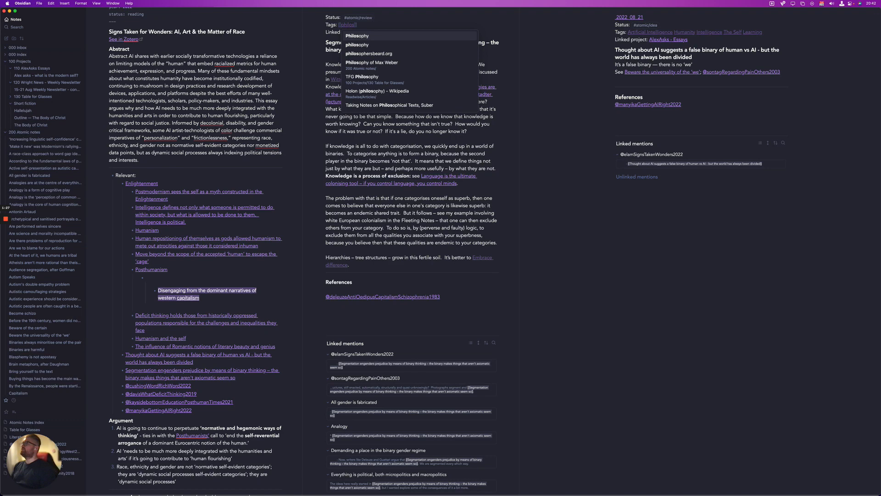
key(Return)
Add links to Prejudice and Colonialism after Philosophy in the Segmentation note's tags
text([[)
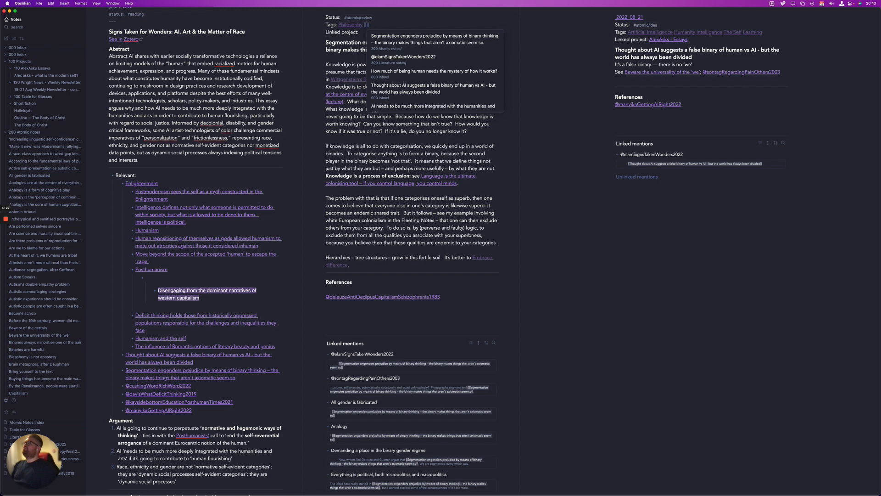
text(Pre)
key(Down)
key(Down)
key(Up)
key(Return)
text([[Co)
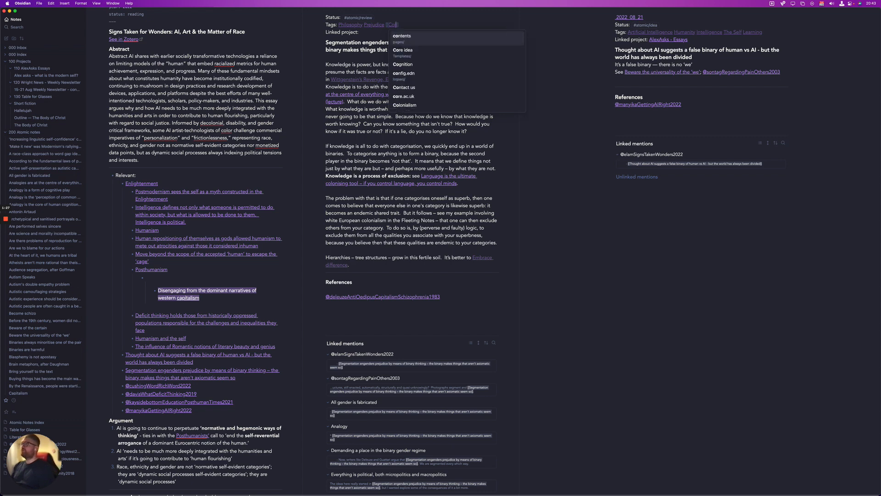
text(lonialism)
key(Return)
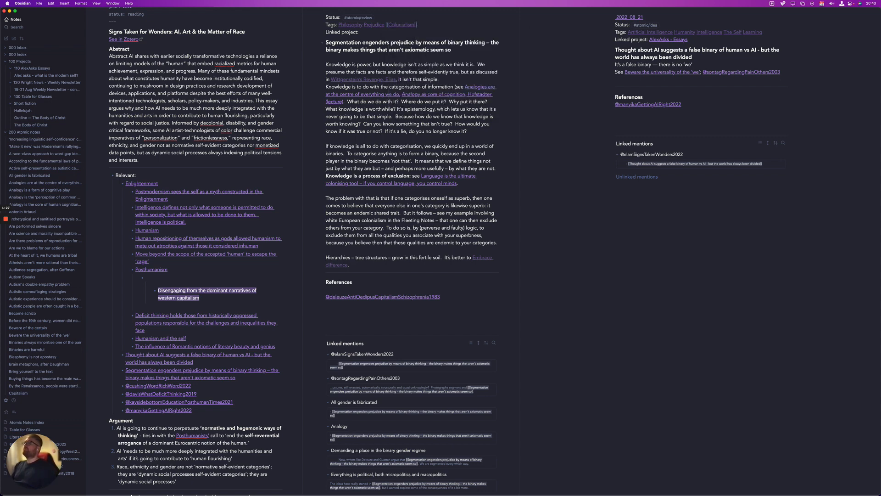
Close the Segmentation note and follow the false-binary note's 2022_08_21 link to look over that daily note
key(super+w)
click(481, 58)
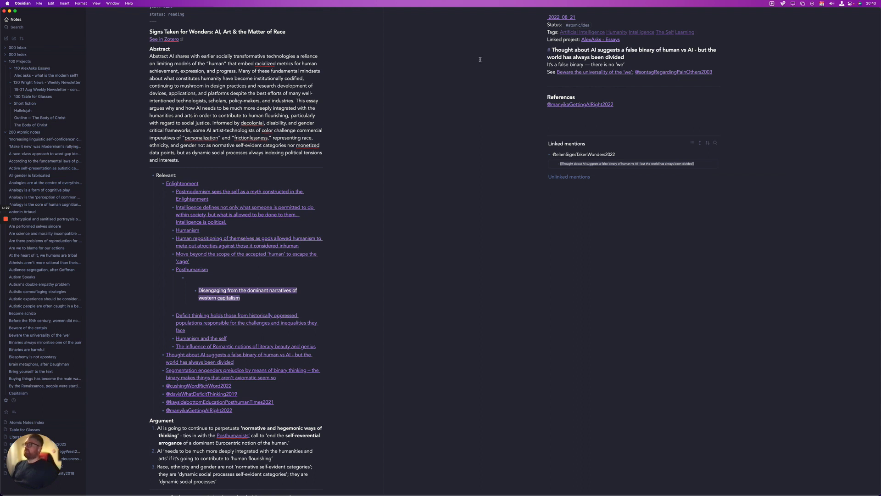
key(ctrl+Tab)
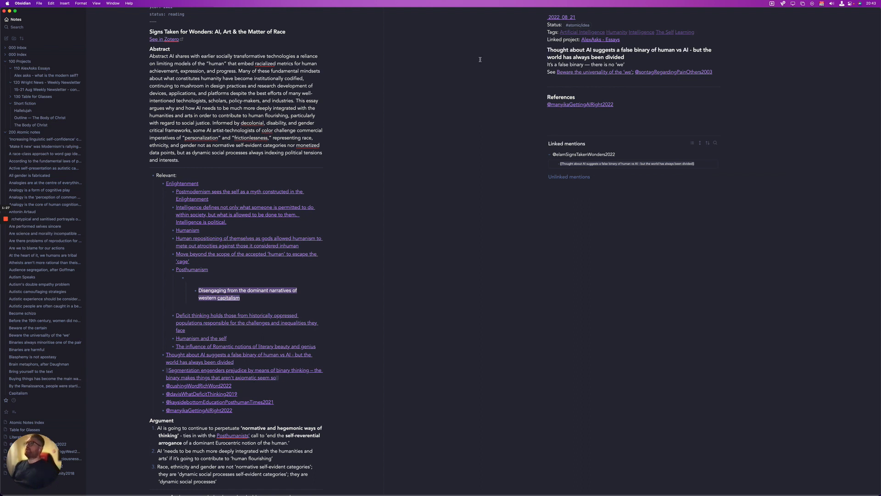
click(566, 17)
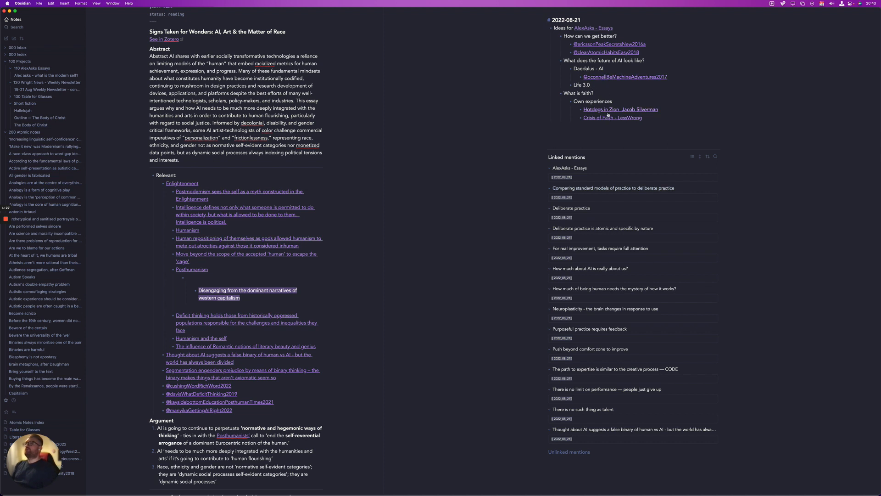
mouse_move(607, 113)
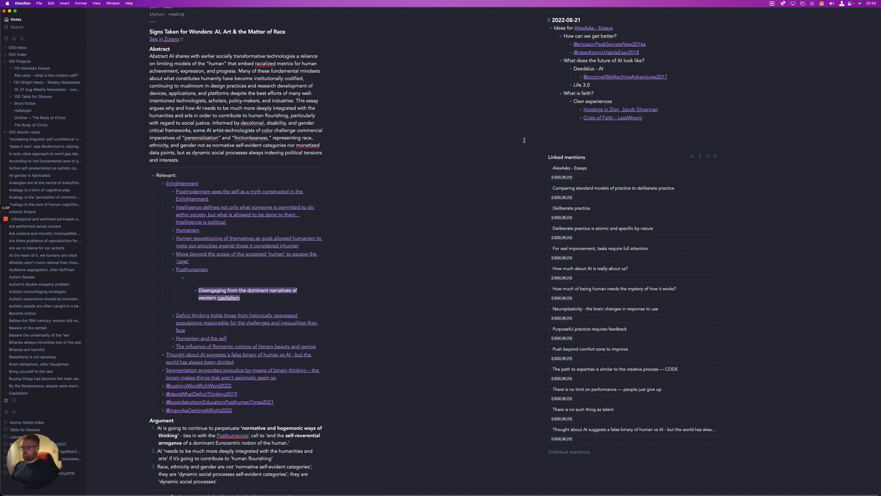
Open today's daily note, close the 2022-08-21 note, and expand the "This evening's reading / thinking / writing" section
key(super+p)
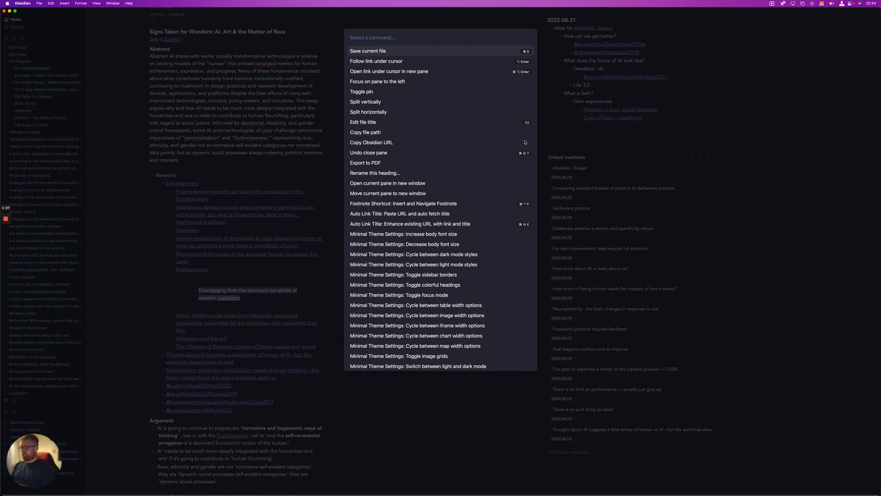
text(dail)
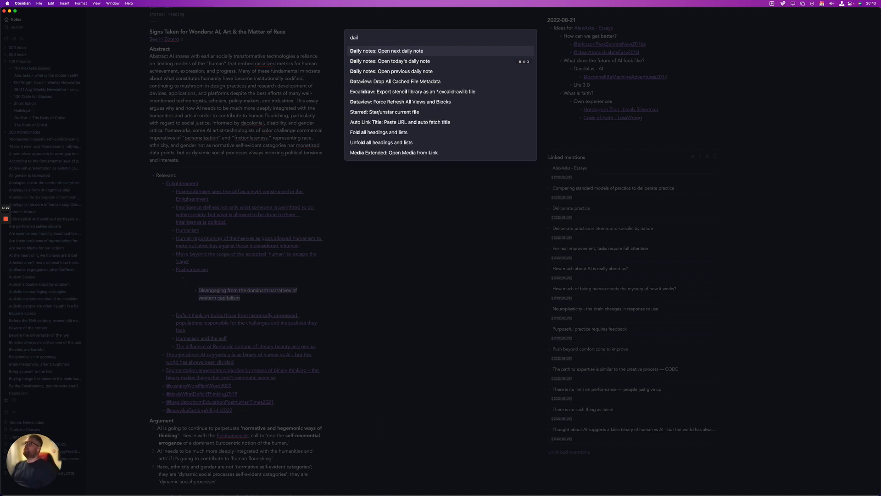
key(Down)
key(Return)
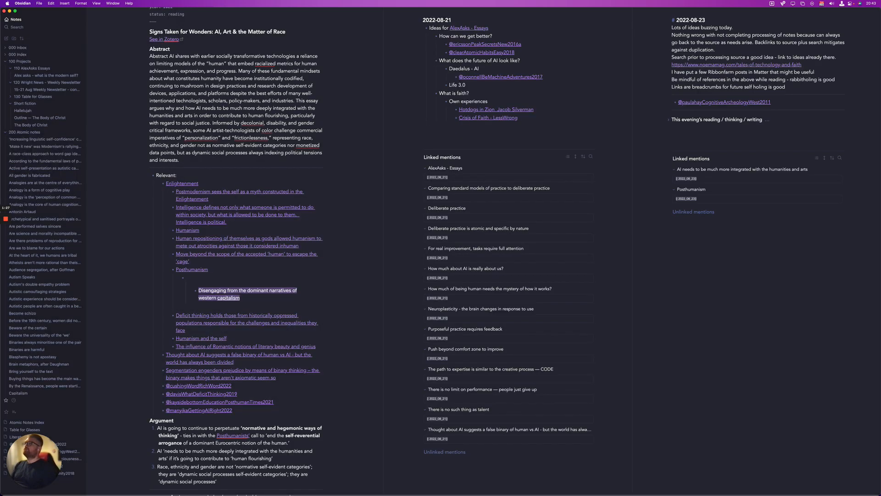
click(593, 136)
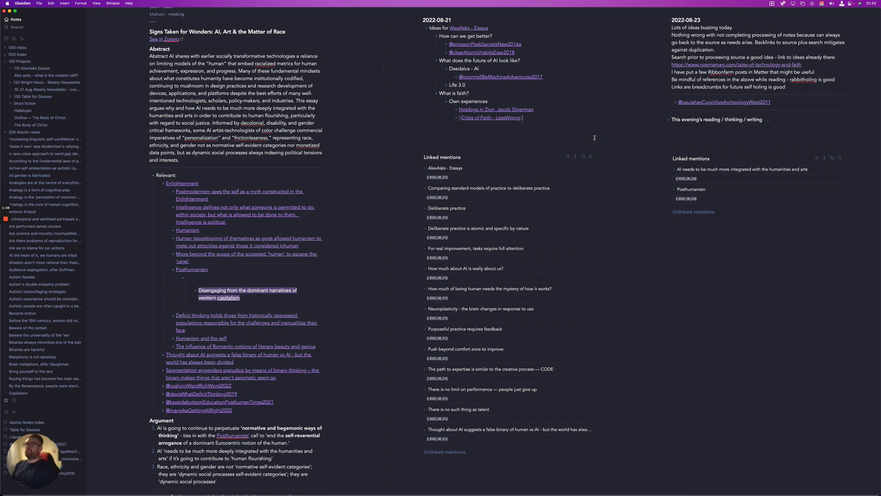
key(super+w)
click(612, 120)
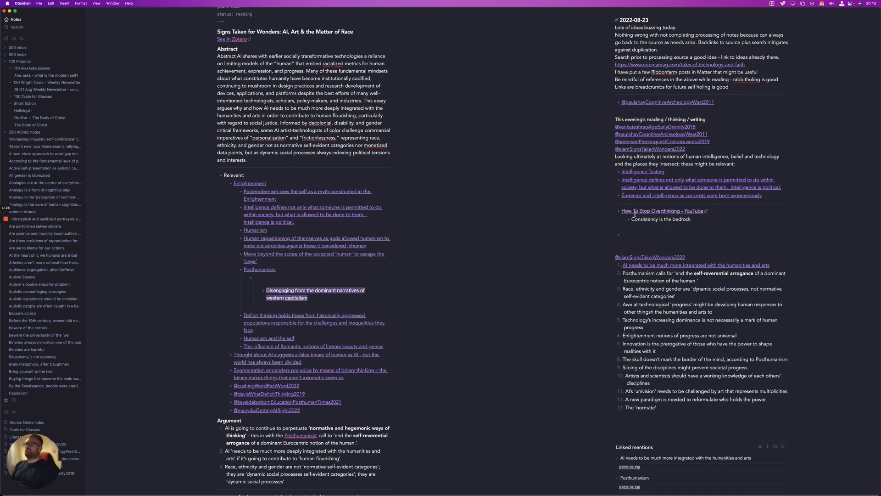
click(711, 258)
key(super+Left)
text(€)
key(BackSpace)
text(#[[)
key(alt+space)
key(Escape)
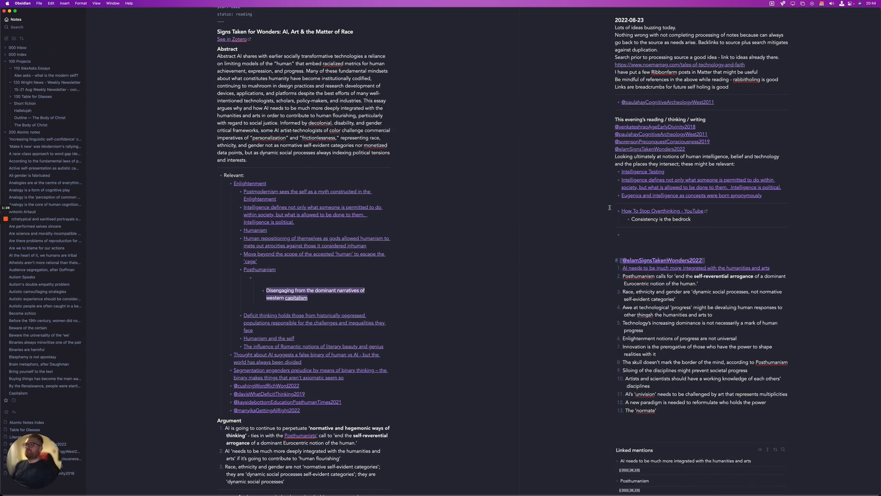
Collapse the "This evening's reading / thinking / writing" section in the 2022-08-23 daily note
click(612, 121)
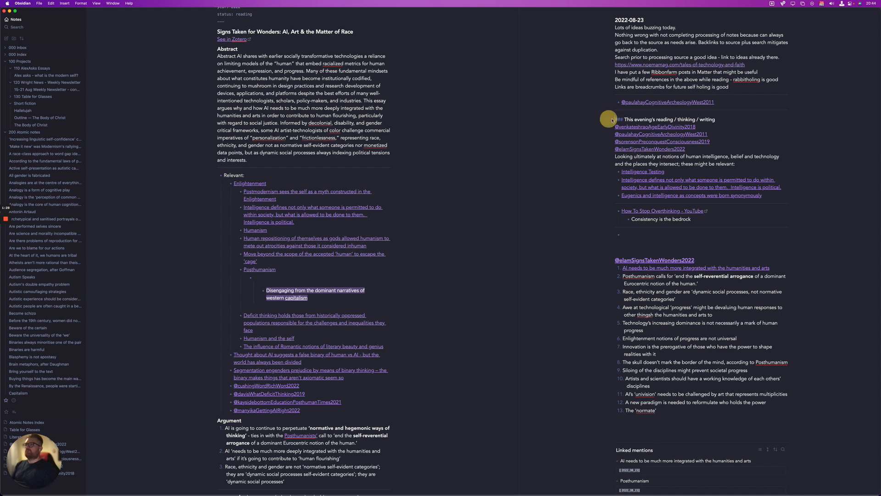
key(Down)
click(612, 120)
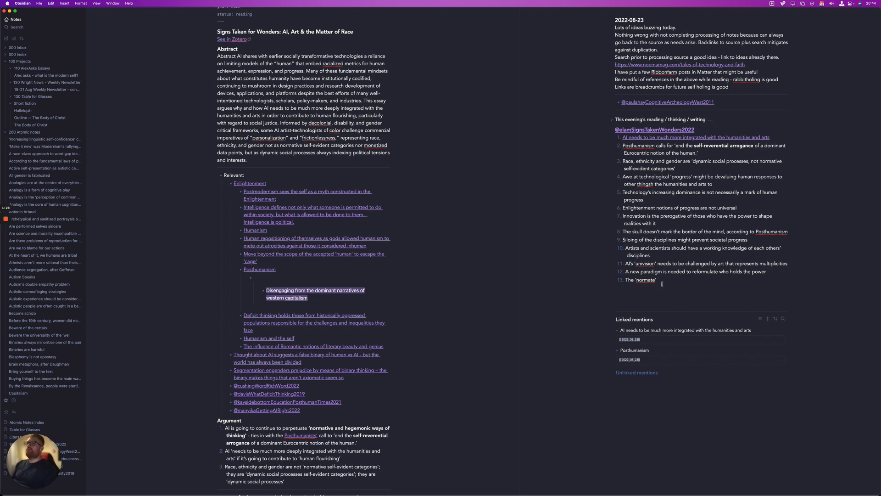
Open the "AI needs to be much more integrated" note and copy the literature note's second Argument point under its title
click(701, 137)
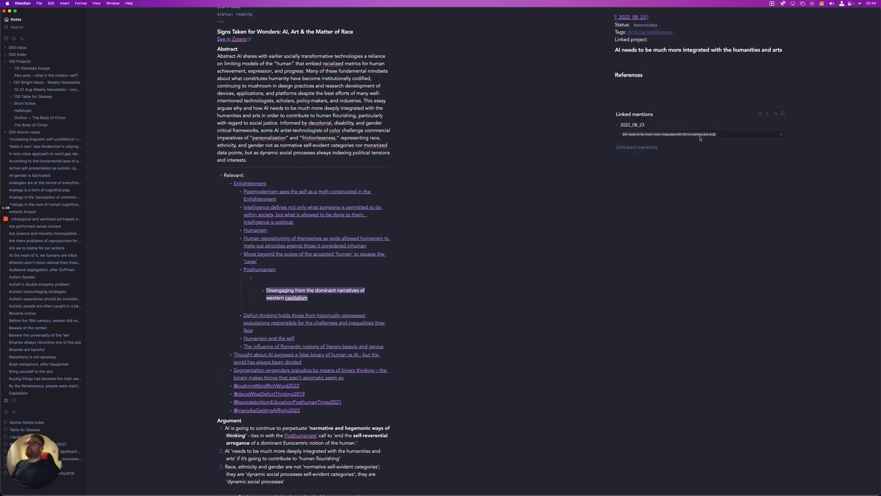
click(661, 87)
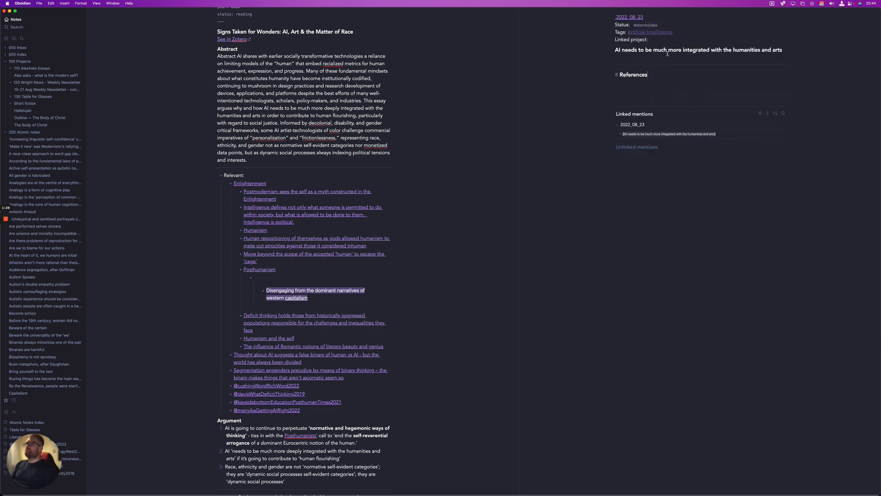
key(Return)
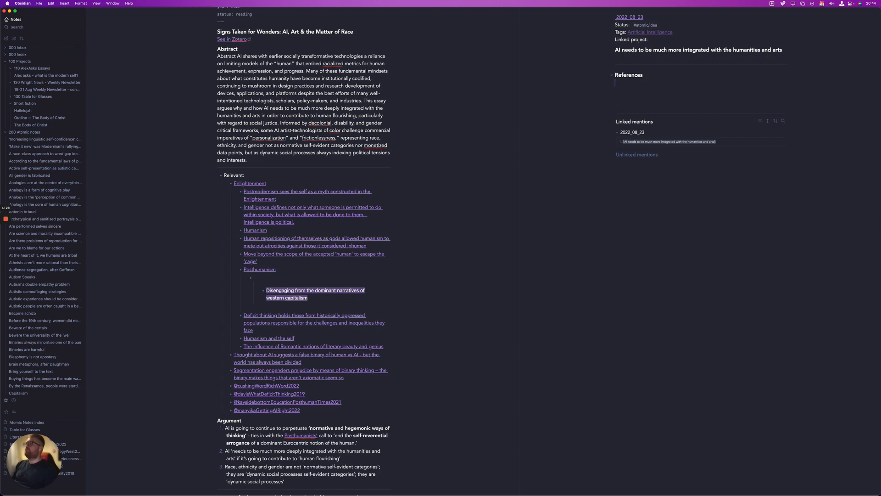
scroll(188, 276, down, 5)
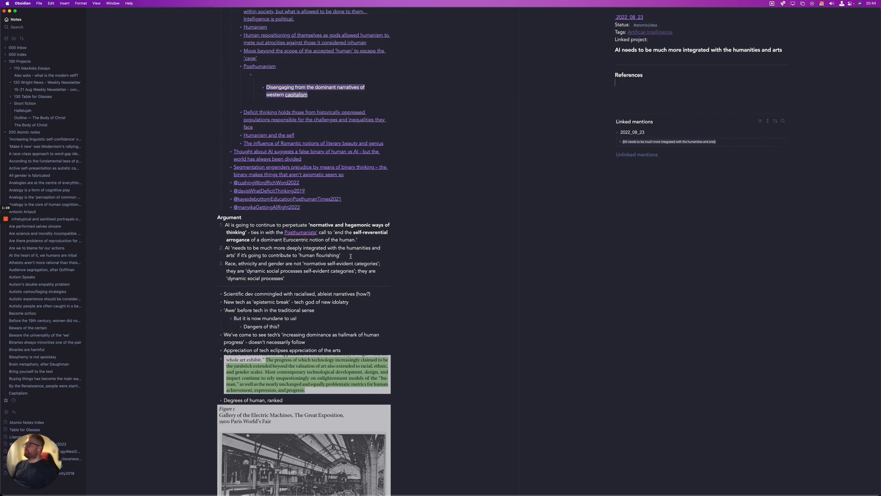
drag(351, 255, 226, 248)
key(cmd+c)
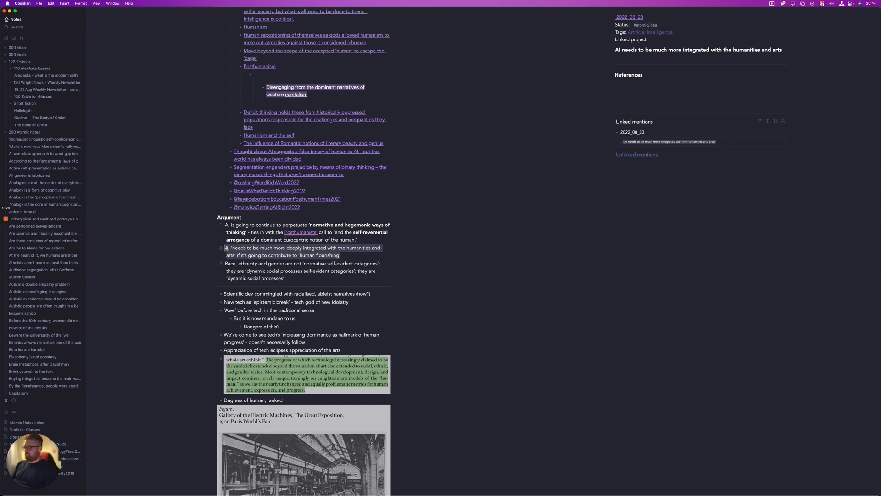
click(644, 56)
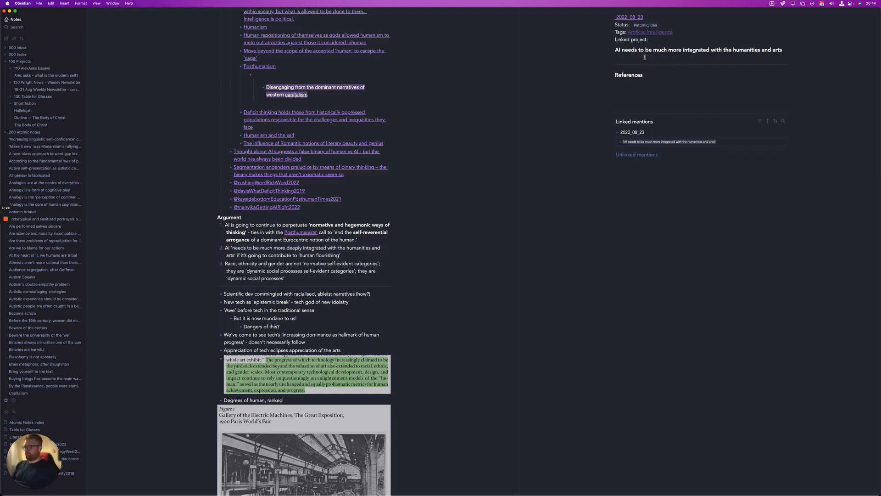
key(cmd+v)
click(646, 98)
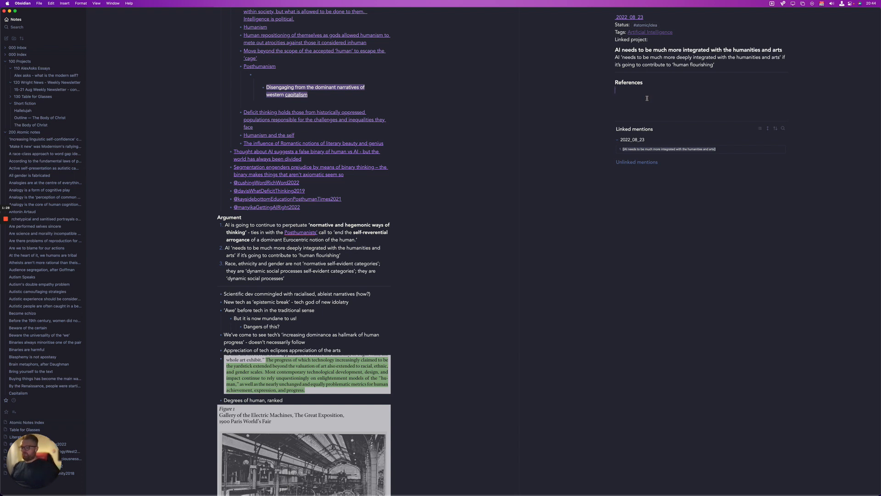
text([[)
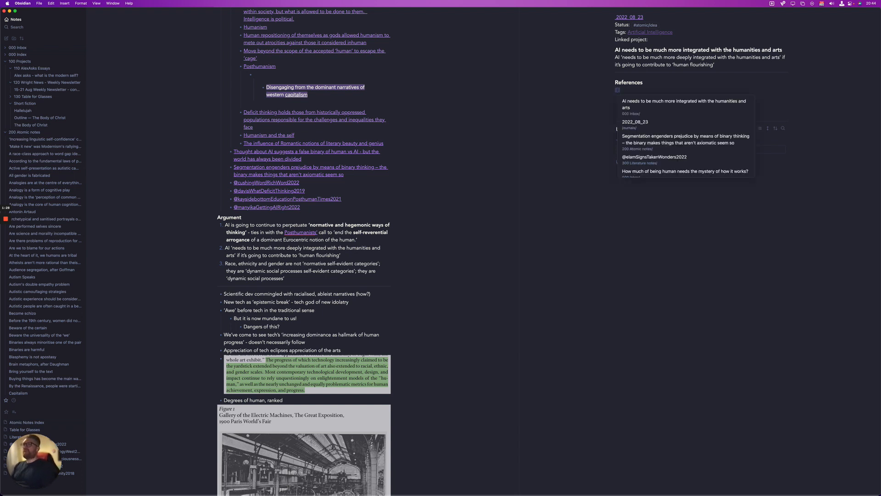
text(elam)
key(Return)
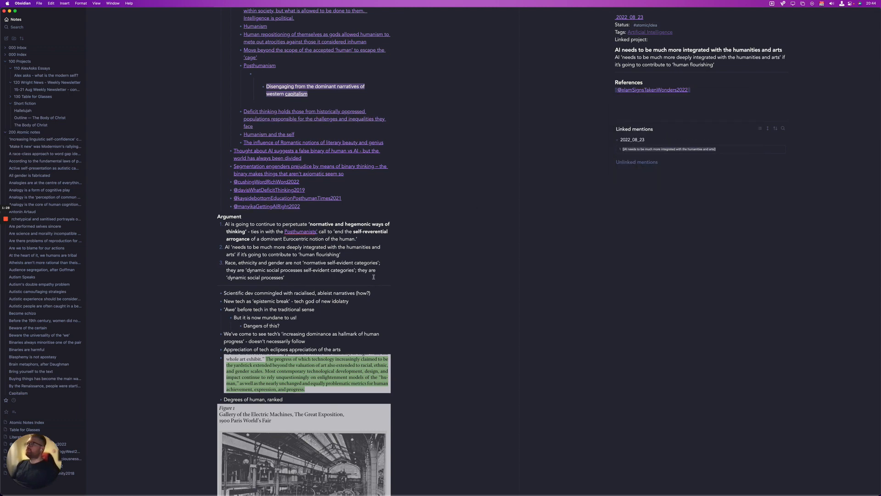
Close the AI-humanities integration note and reopen the 2022_08_23 daily note beside the literature note
scroll(374, 277, down, 5)
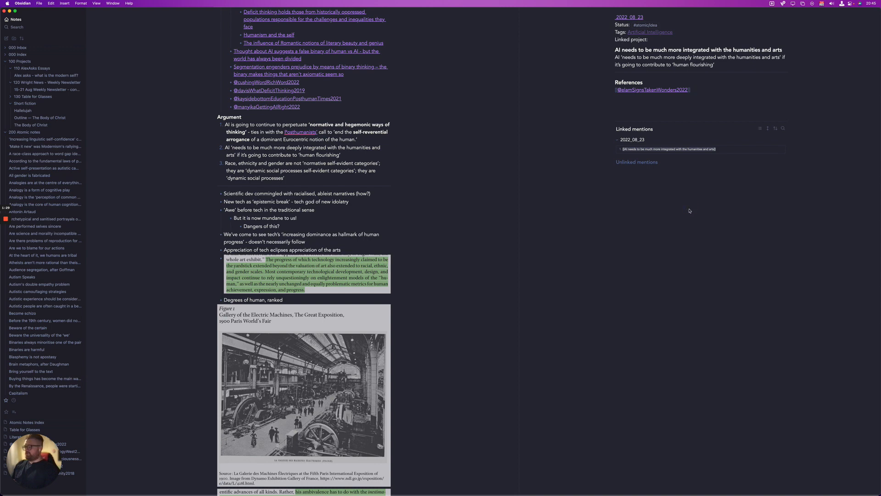
key(super+w)
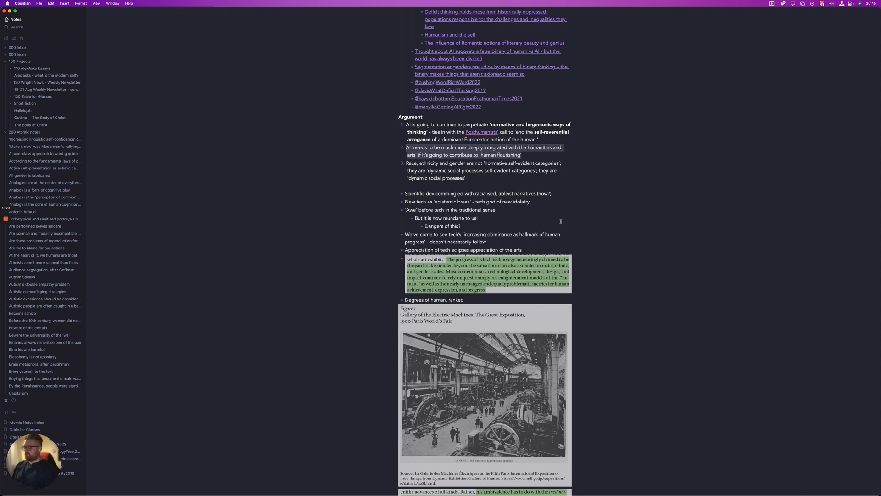
key(super+z)
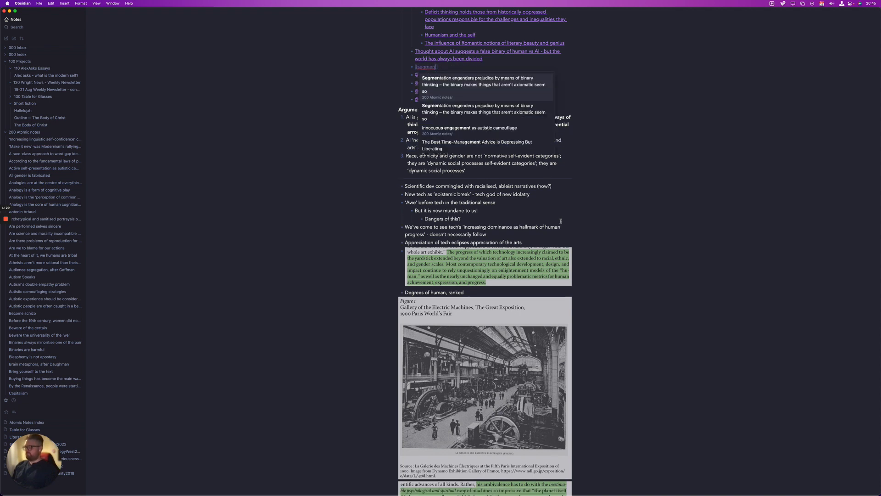
key(Return)
click(645, 229)
key(super+o)
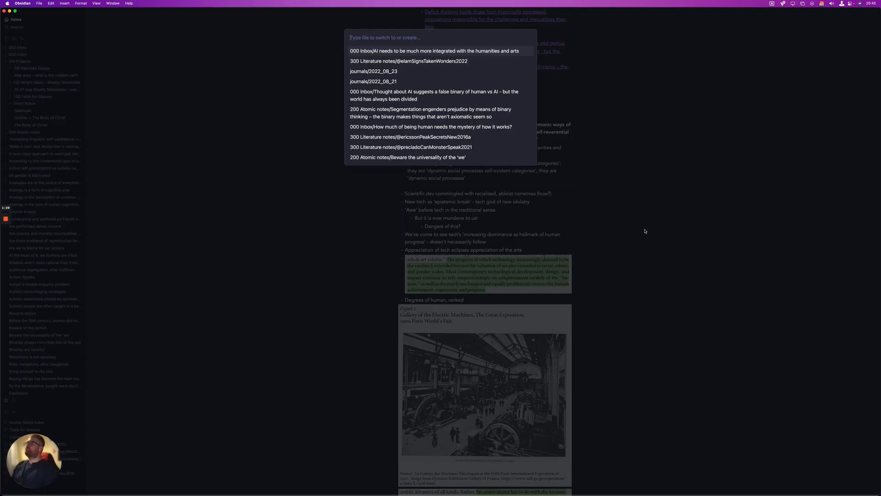
key(Down)
key(Down)
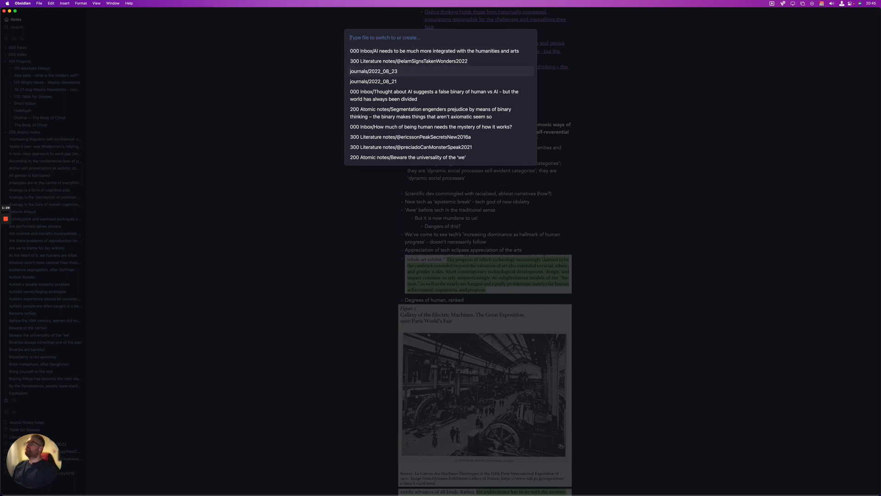
key(super+Return)
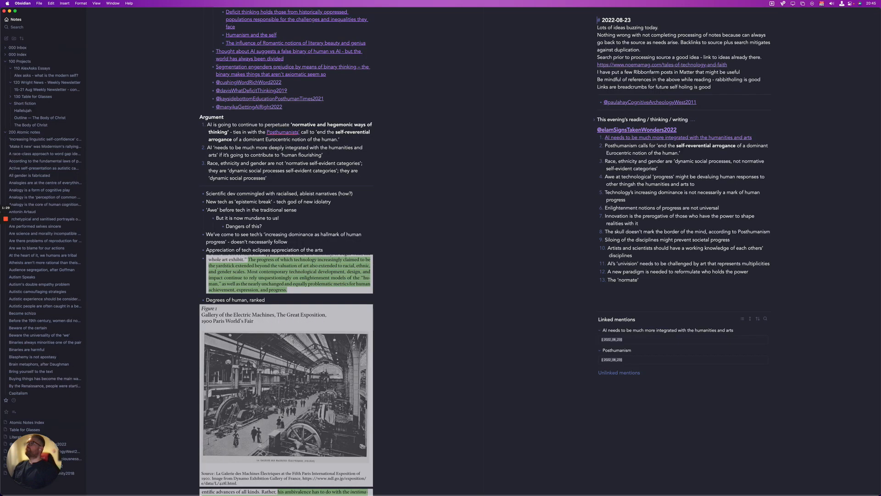
Turn the second numbered idea, on Posthumanism's call to end self-reverential arrogance, into a link and create its note
click(693, 153)
click(605, 145)
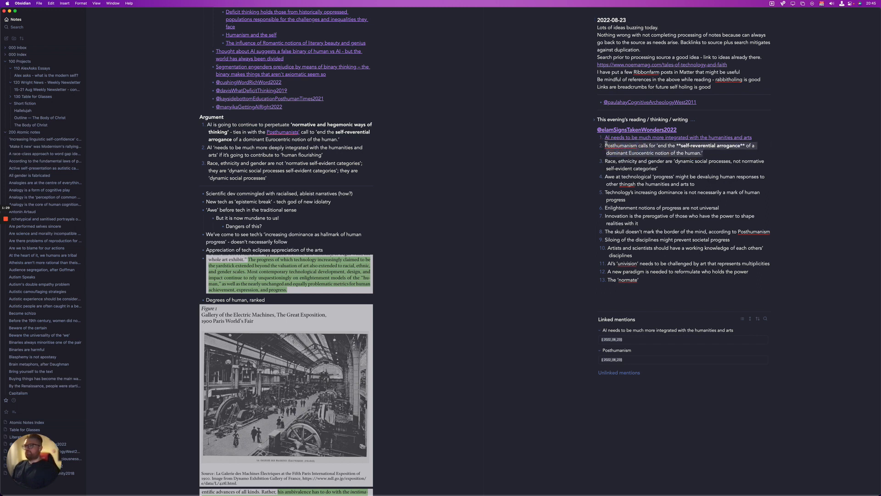
text([[)
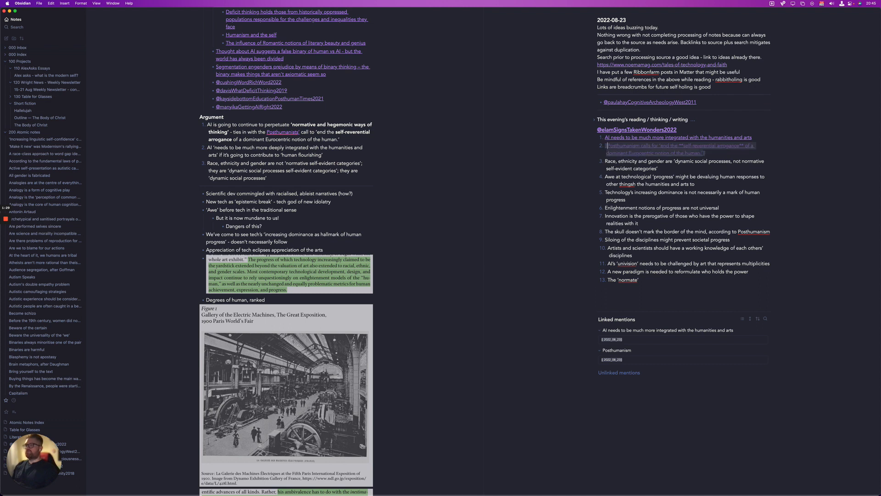
click(820, 126)
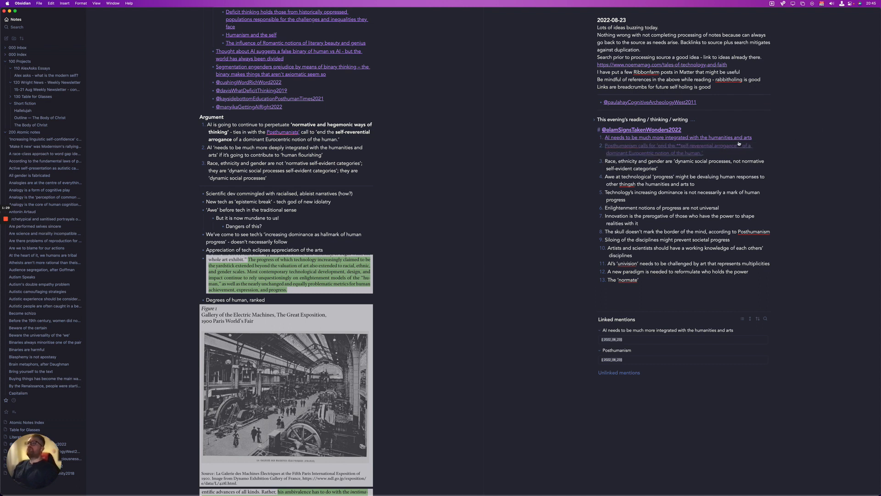
click(682, 152)
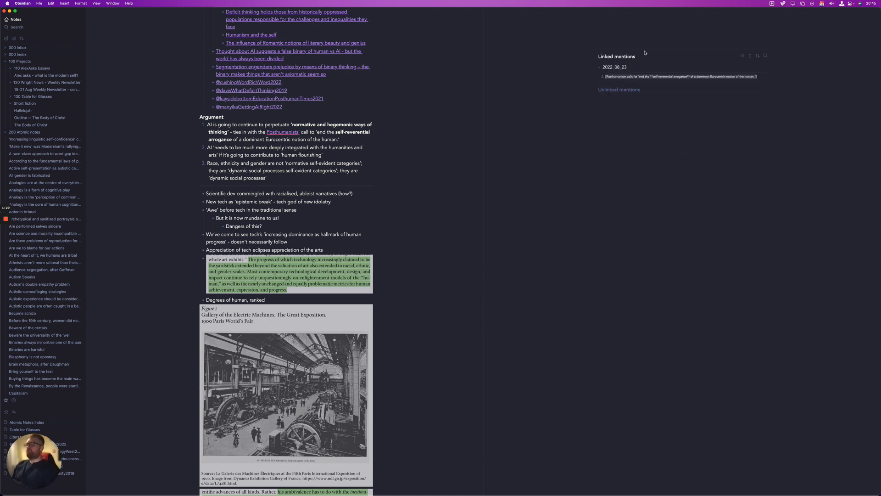
Insert the Core idea template into the new Posthumanism note
key(alt+t)
text(co)
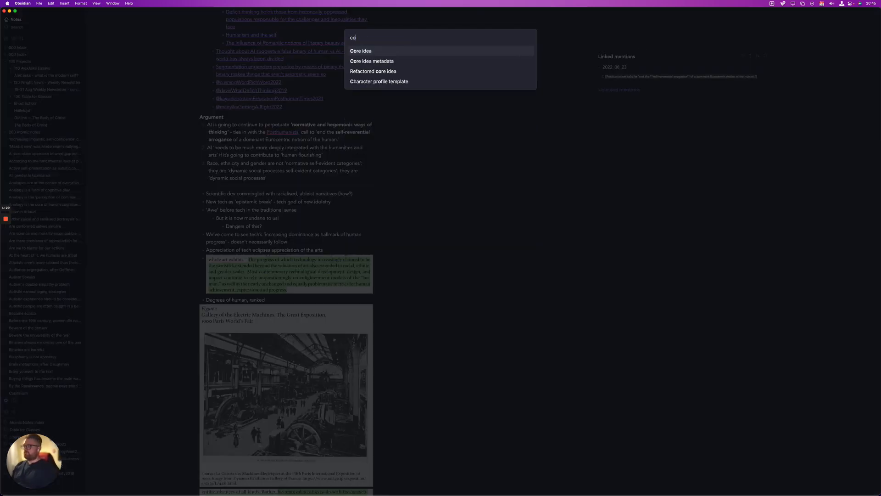
text(r)
key(Return)
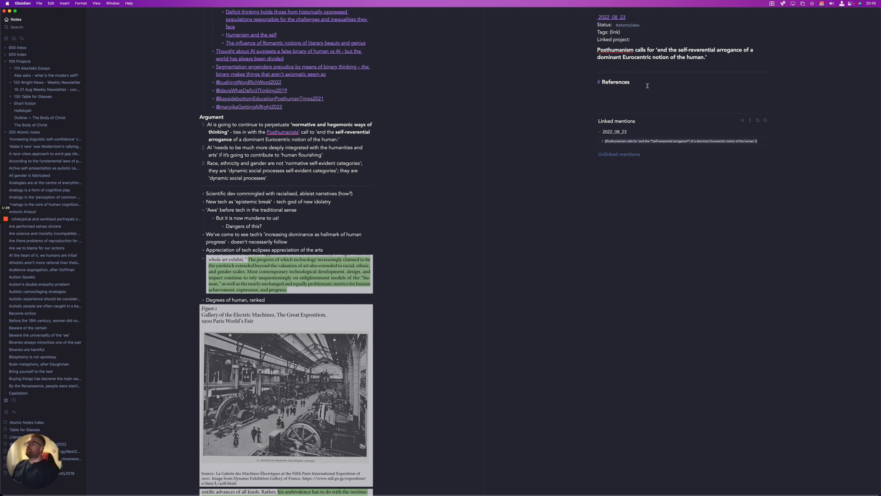
key(Return)
text([[@elam)
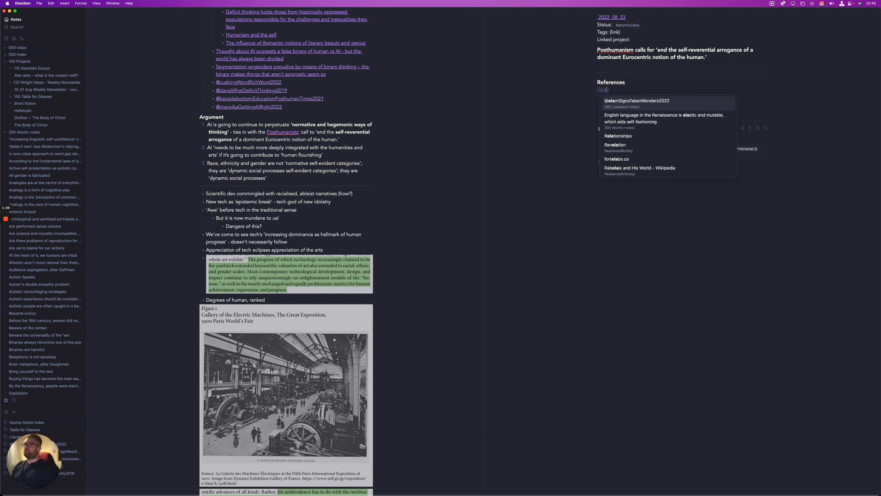
key(Return)
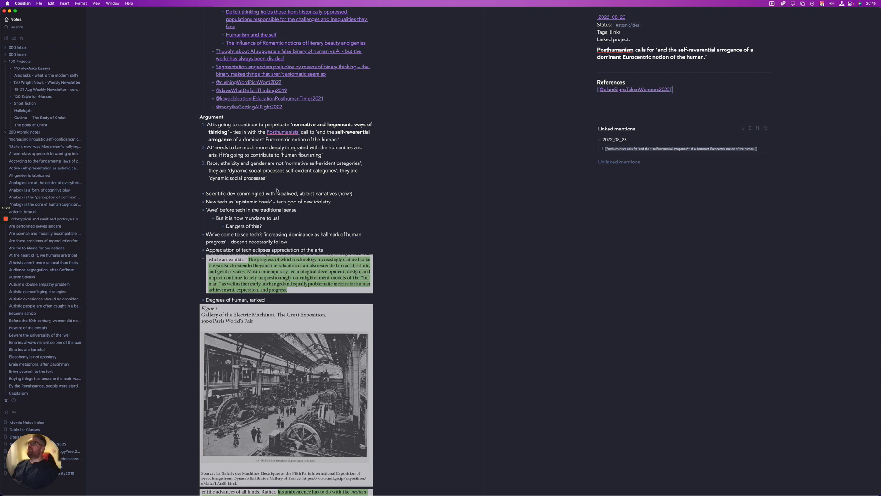
key(Return)
key(Up)
key(BackSpace)
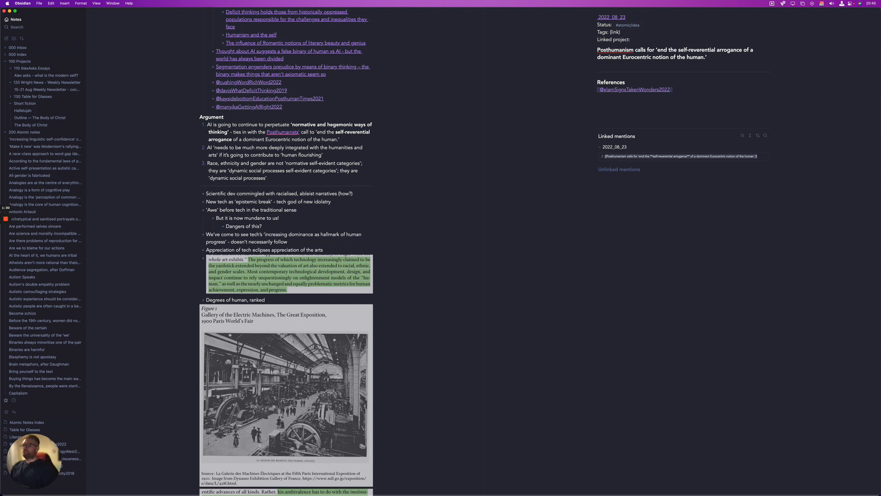
key(super+Left)
text(See)
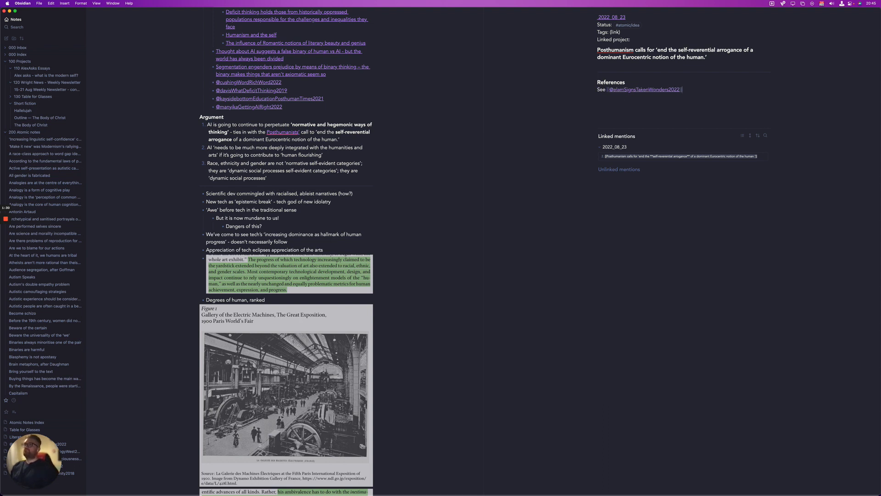
key(super+Left)
key(Return)
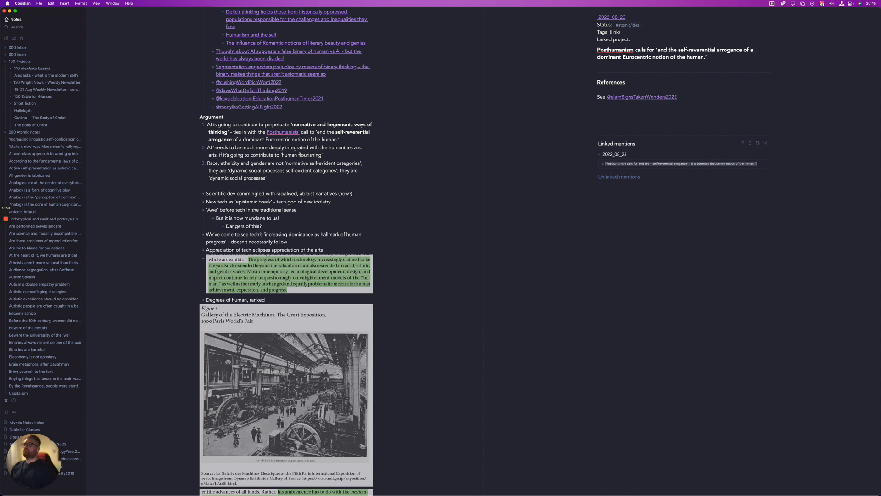
text([[side)
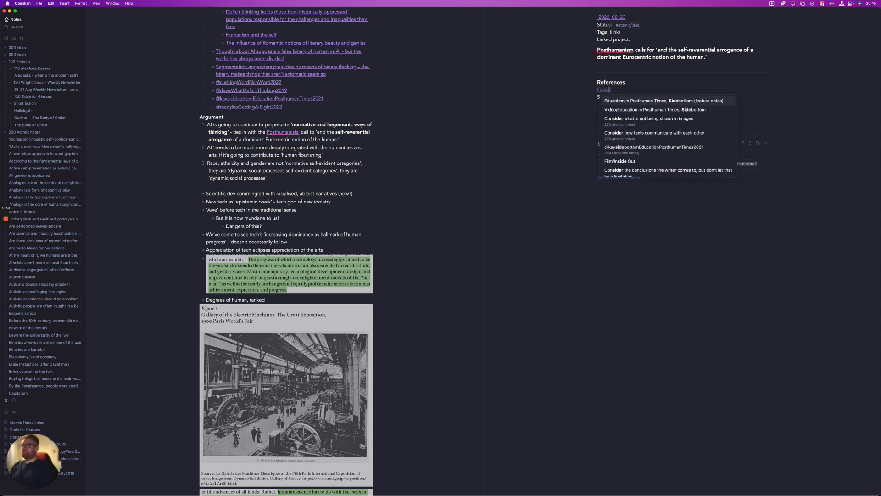
key(Down)
key(Down)
key(Down)
key(Down)
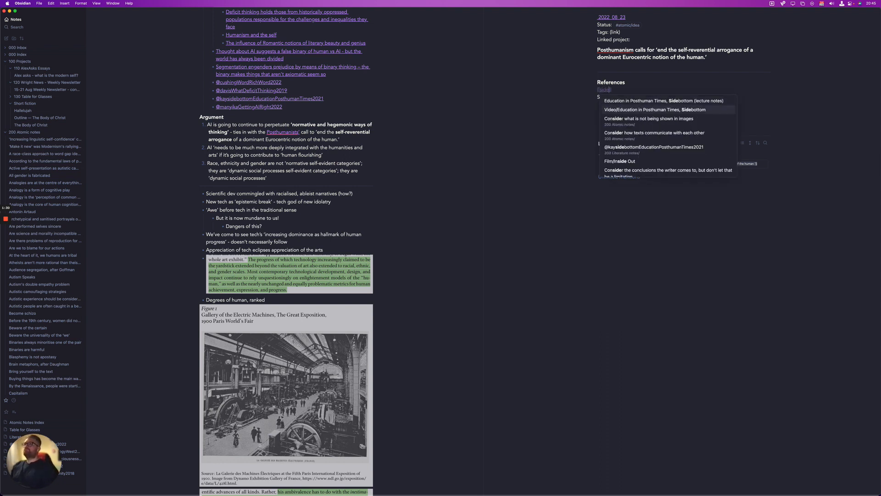
key(Return)
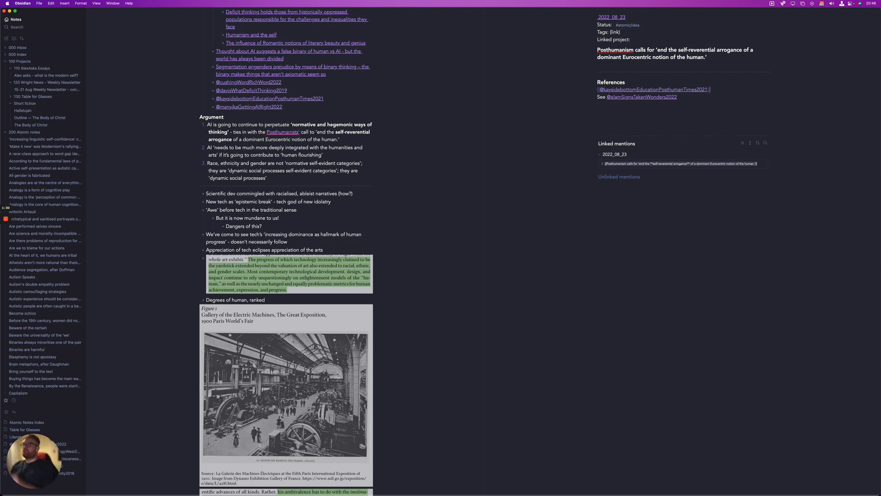
Return to the 2022-08-23 daily note, turn the third idea, on race, ethnicity and gender, into a link and create its note
click(679, 163)
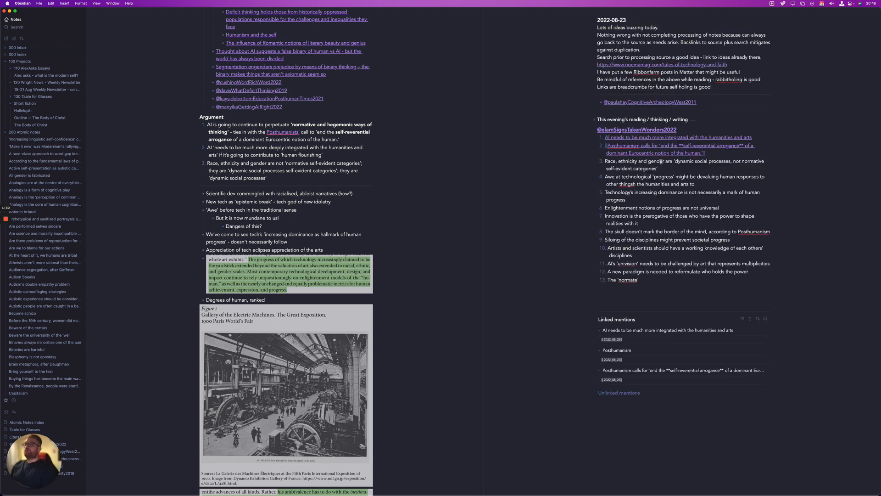
click(666, 167)
drag(664, 167, 604, 161)
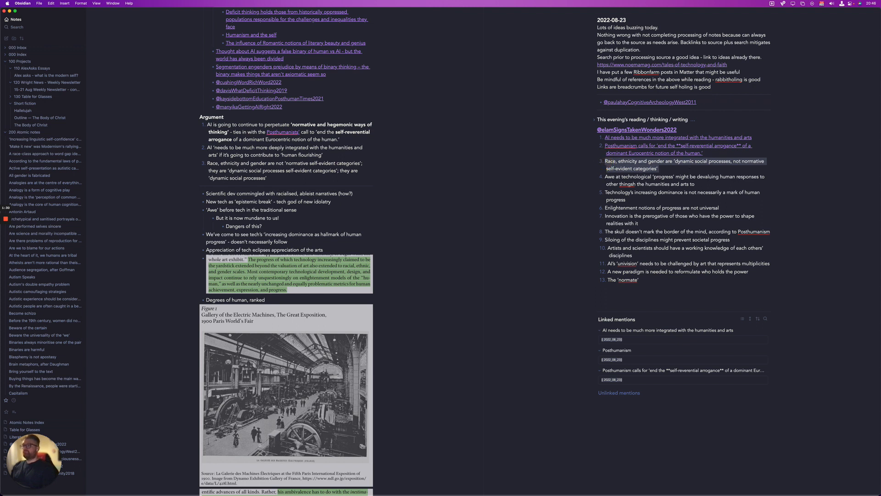
text([[)
click(821, 186)
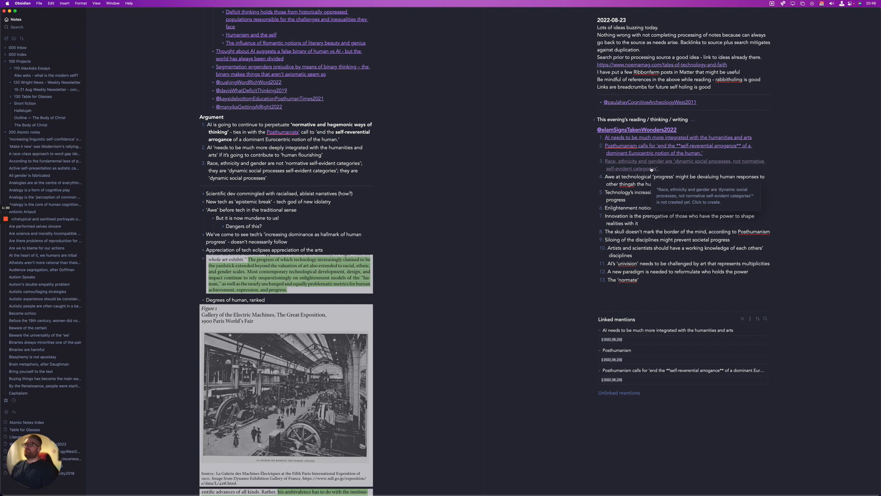
click(650, 168)
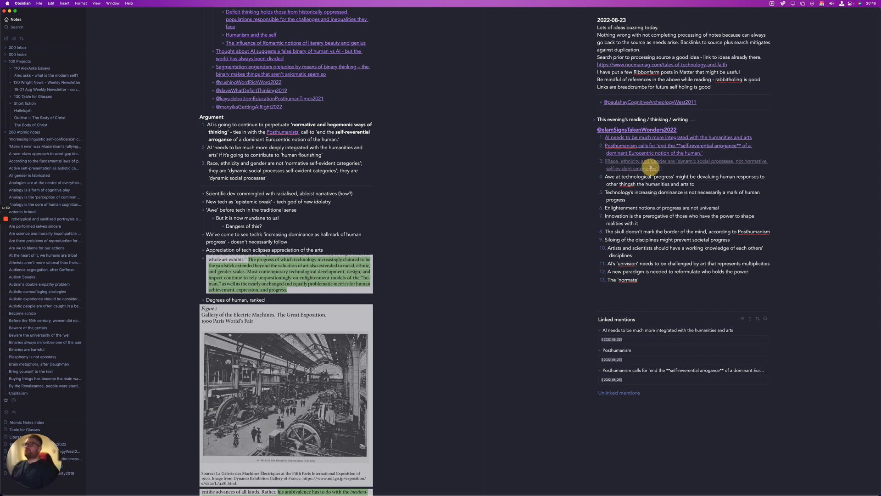
Insert the Core idea template into the new note on race, ethnicity and gender
key(super+t)
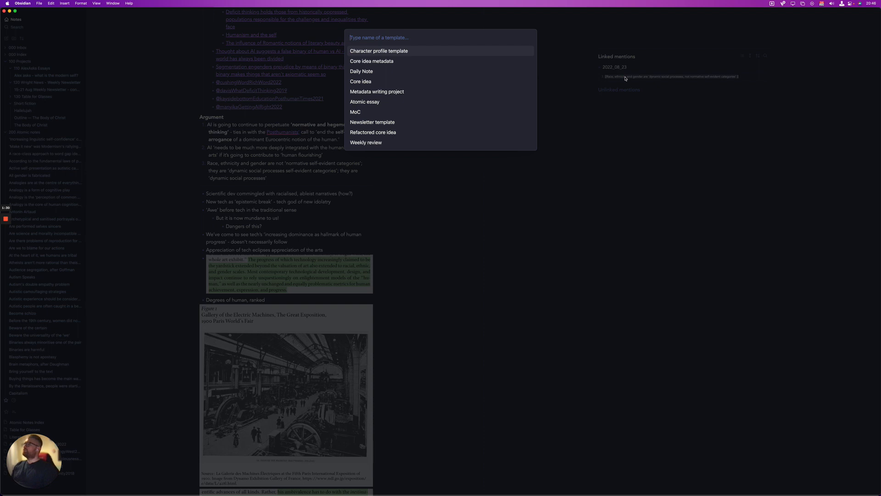
key(Down)
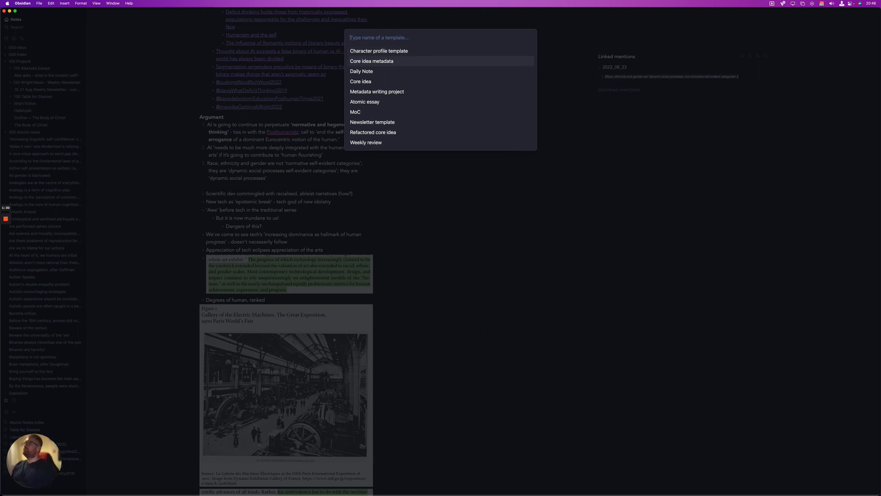
key(Down)
key(Down)
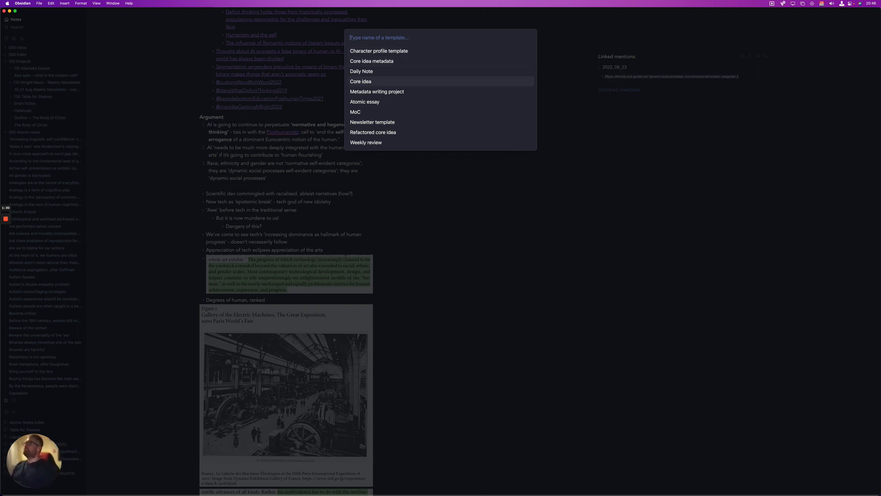
key(Return)
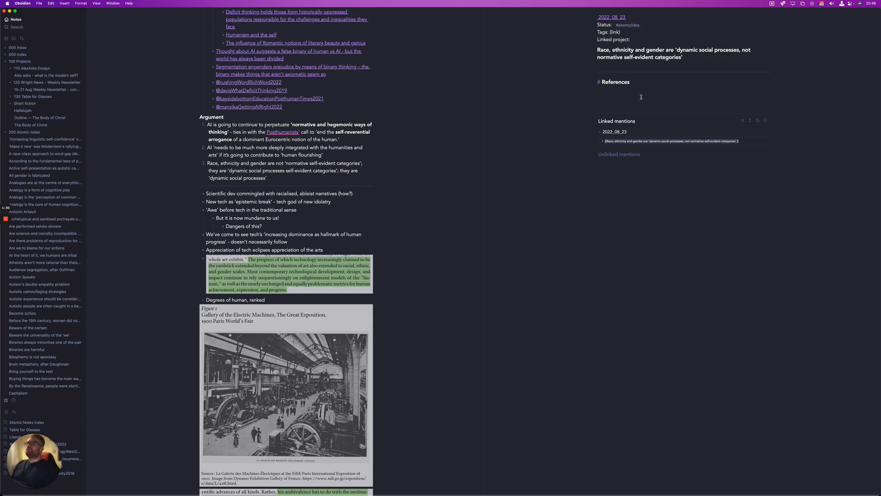
Below the note's title, add a "See also:" line with a bulleted link to the note on segmentation engendering prejudice through binary thinking
click(698, 61)
key(Return)
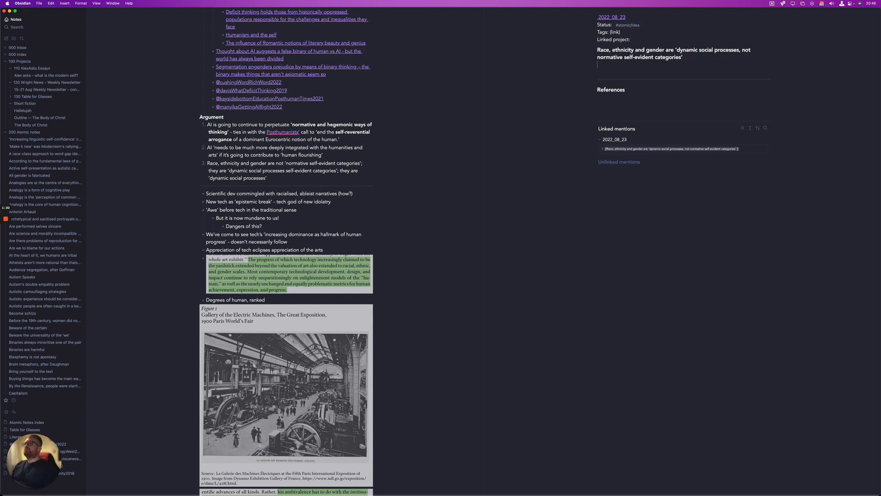
text(See also:)
key(Return)
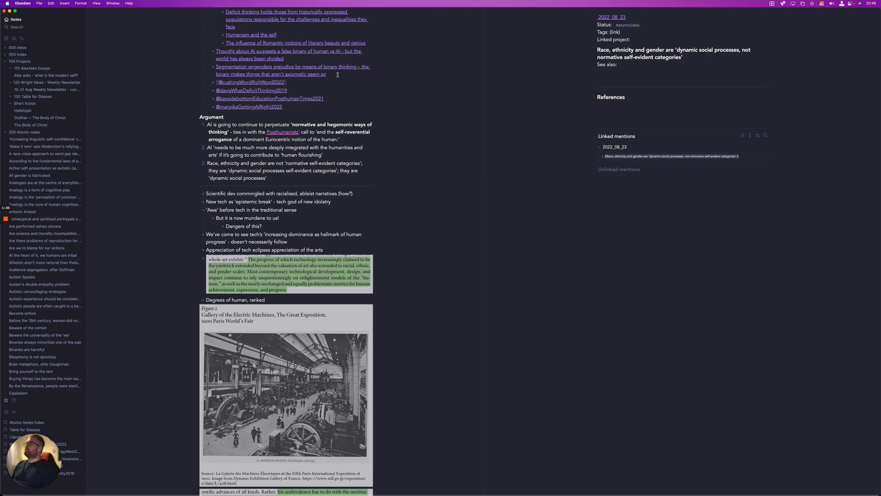
drag(329, 73, 212, 66)
click(656, 71)
text([[Segmentation engenders prejudice by means of binary thinking – the binary makes things that aren't axiomatic seem so]])
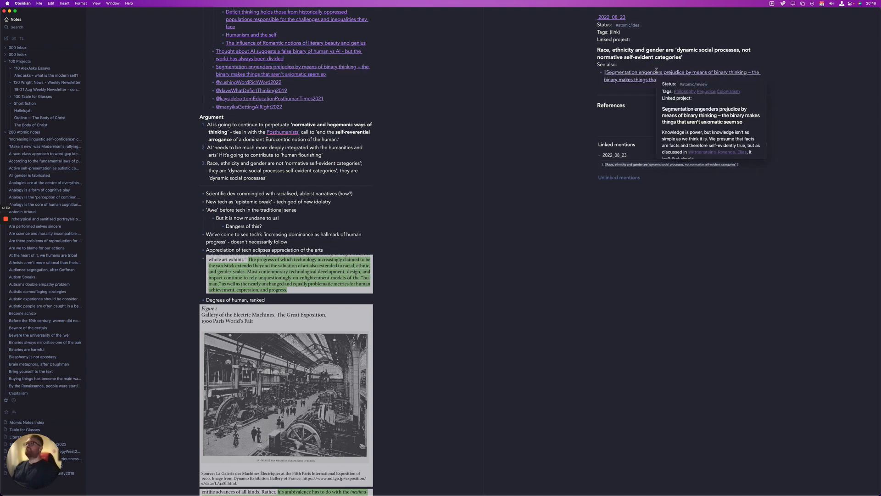
Add a second See also bullet linking to "Move beyond the scope of the accepted 'human' to escape the 'cage'"
key(Return)
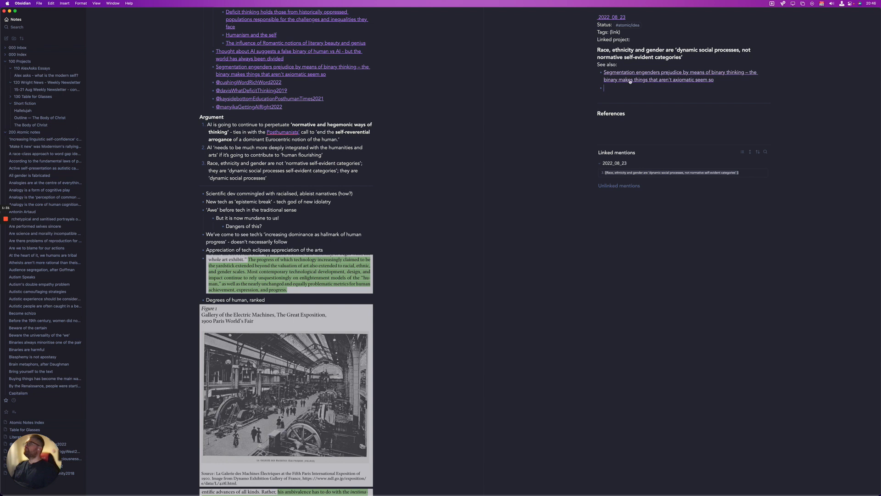
scroll(418, 109, up, 3)
scroll(418, 109, up, 1)
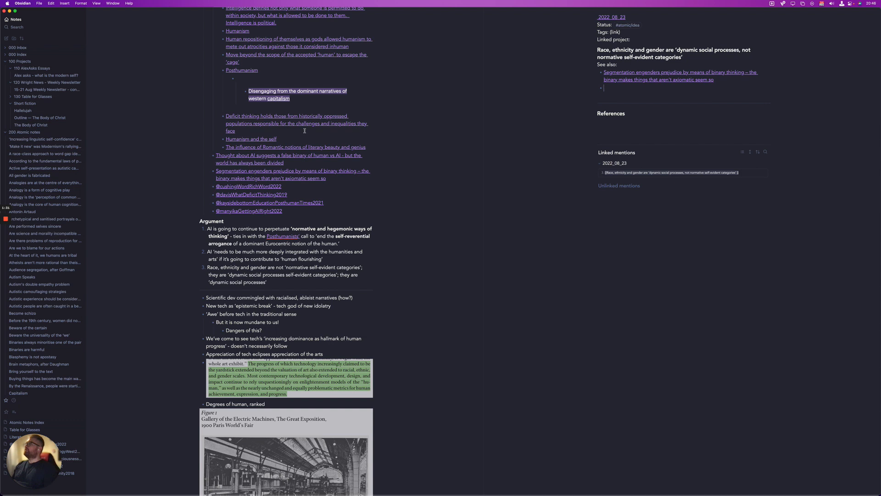
scroll(304, 131, up, 1)
text([[Move beyond)
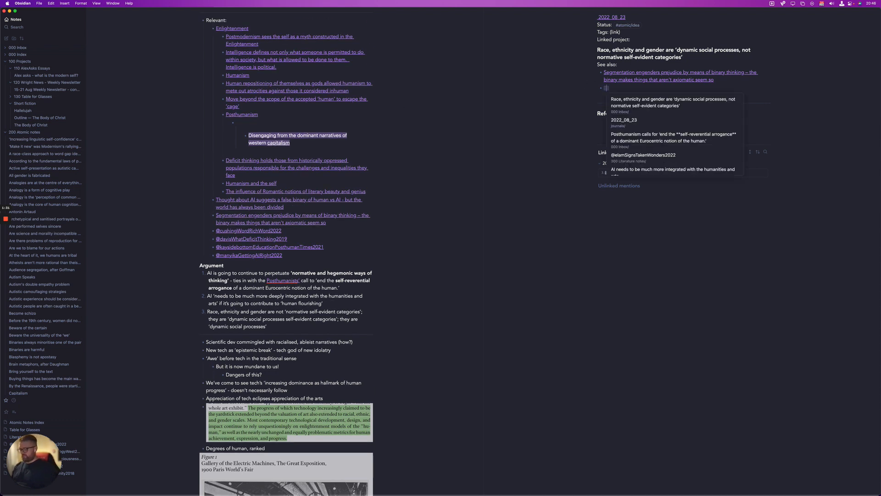
key(Return)
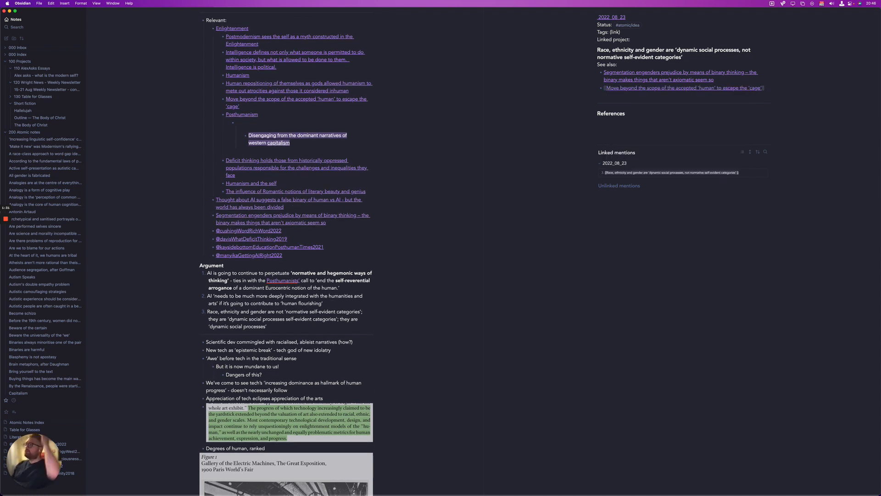
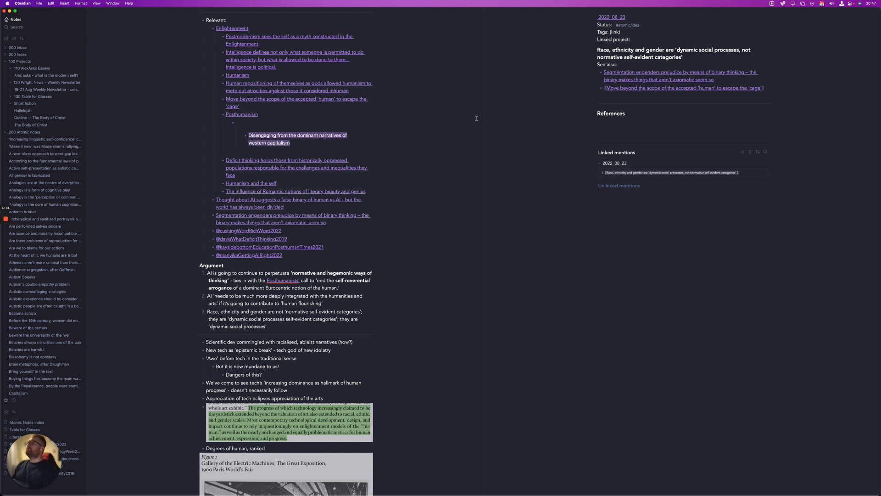
Preview and read through the linked note on human repositioning of themselves as gods from the Relevant list
mouse_move(329, 83)
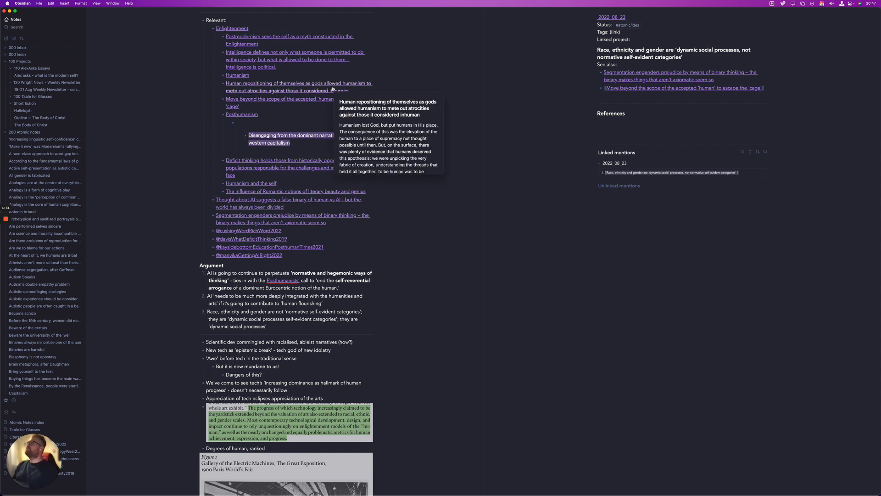
scroll(386, 157, down, 5)
scroll(386, 157, down, 10)
scroll(386, 158, down, 10)
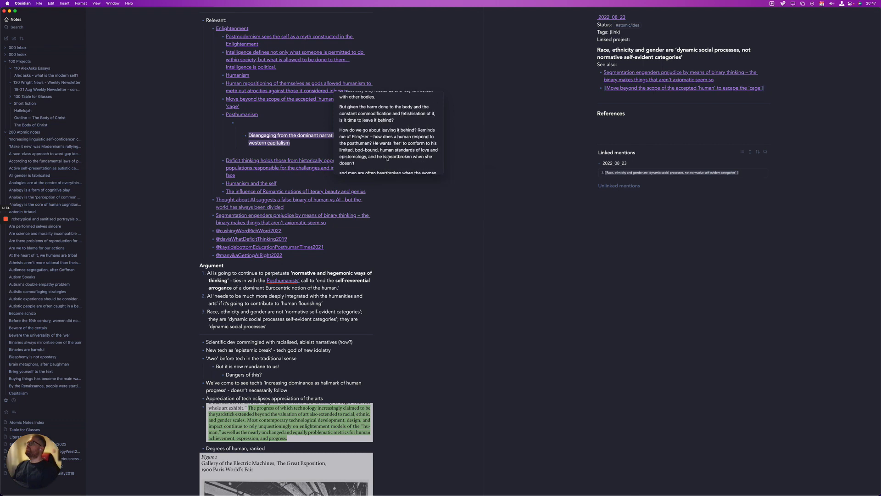
scroll(386, 158, down, 10)
scroll(386, 158, down, 5)
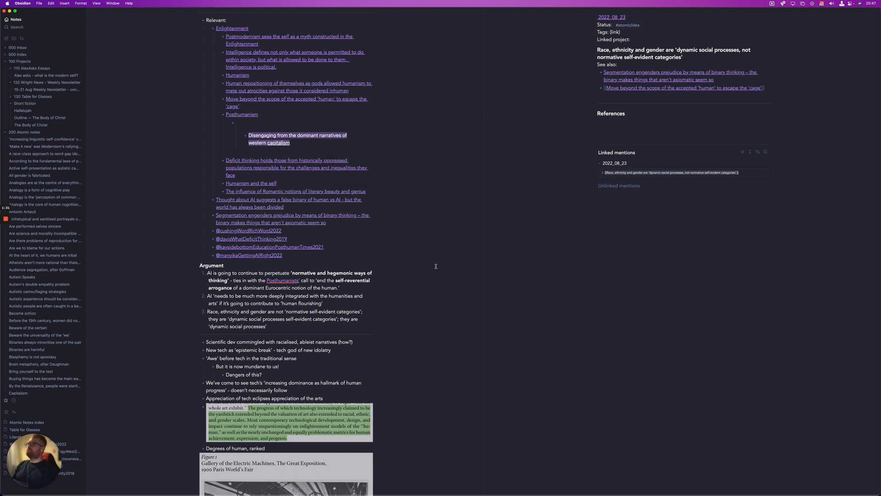
click(425, 144)
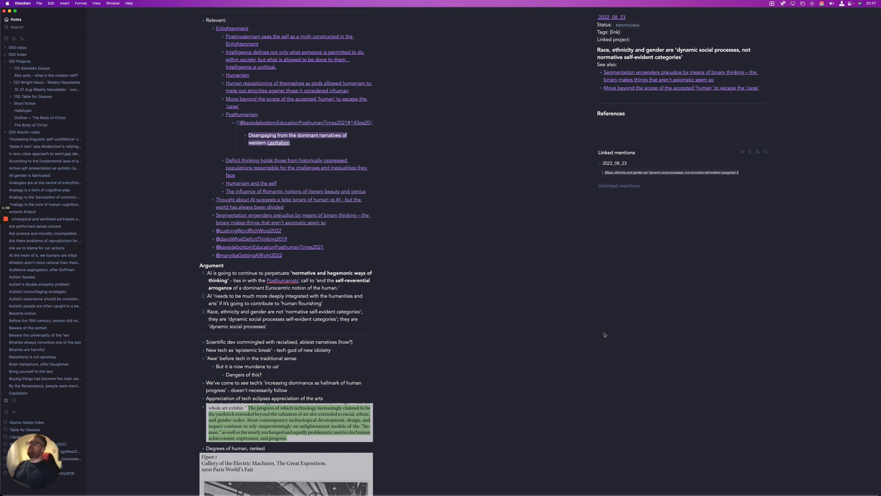
click(653, 129)
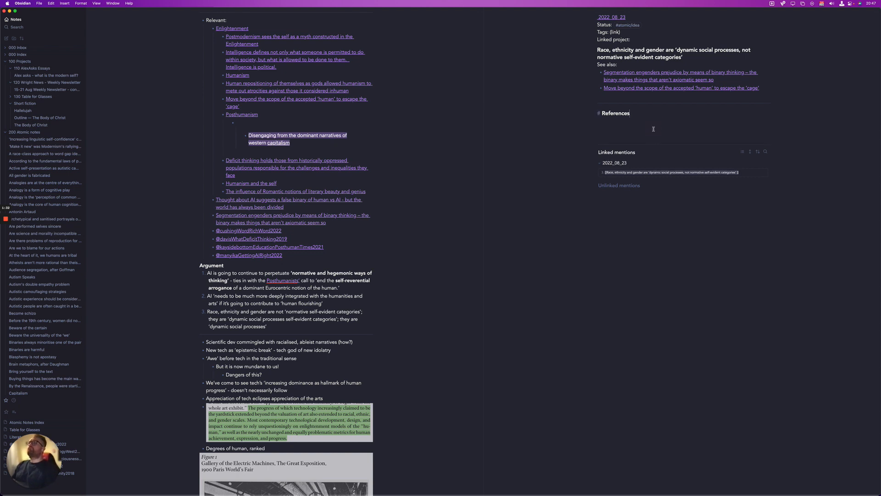
key(Return)
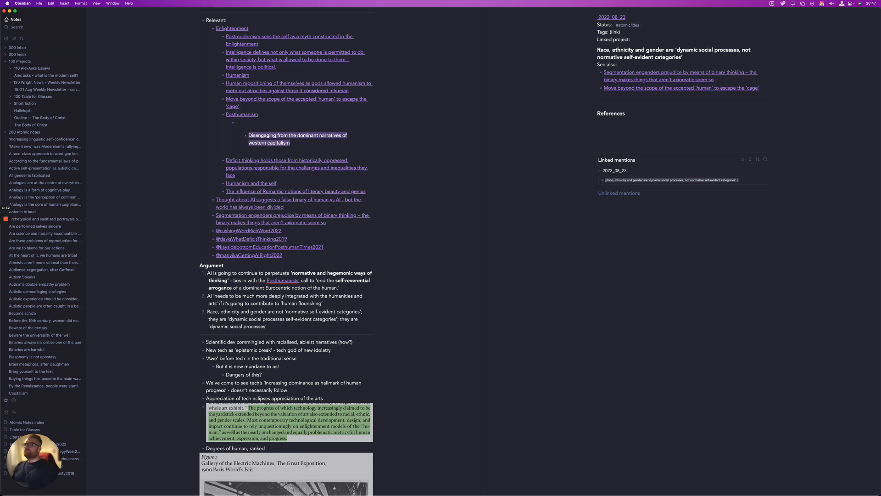
text([[elam)
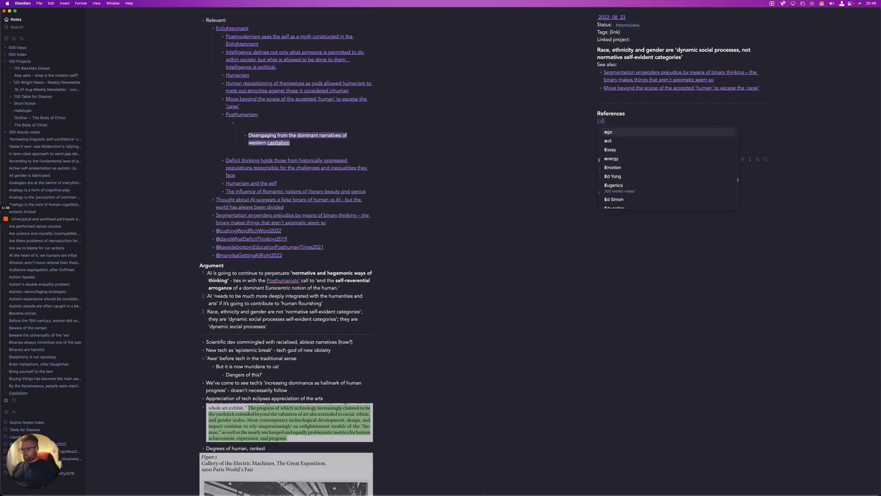
key(Return)
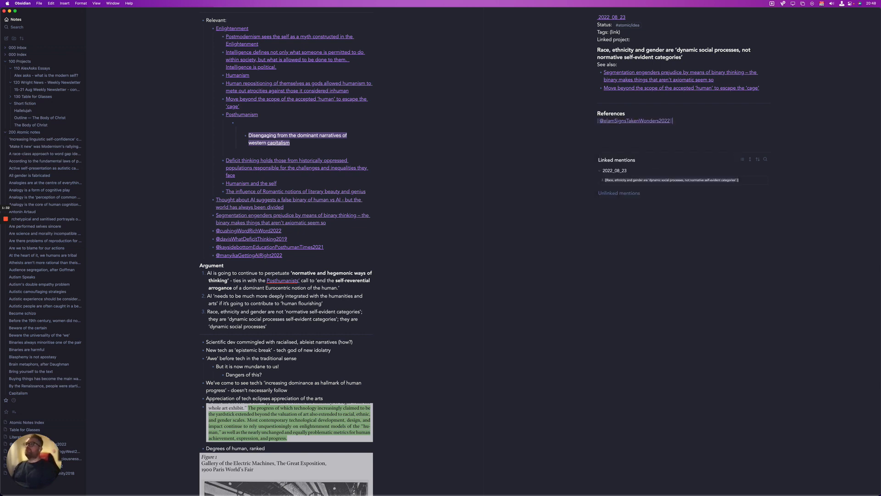
text(, but see also)
key(BackSpace)
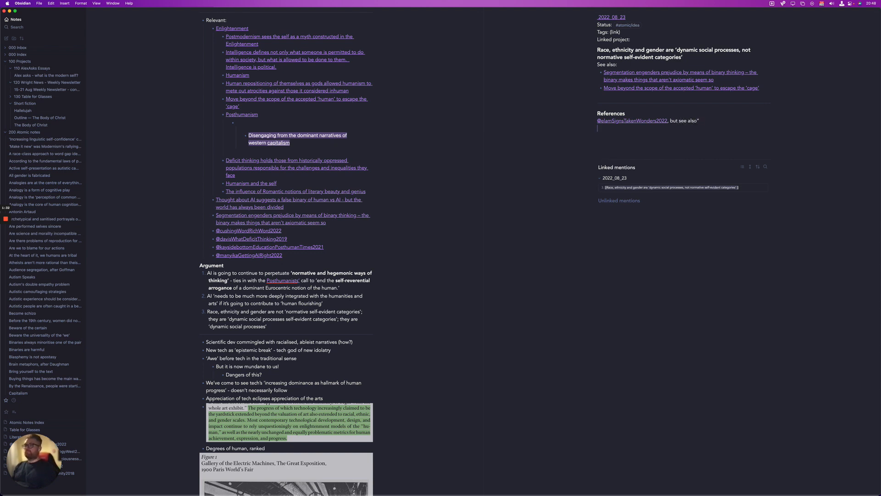
key(BackSpace)
key(BackSpace)
text(:)
key(Return)
text(- ]])
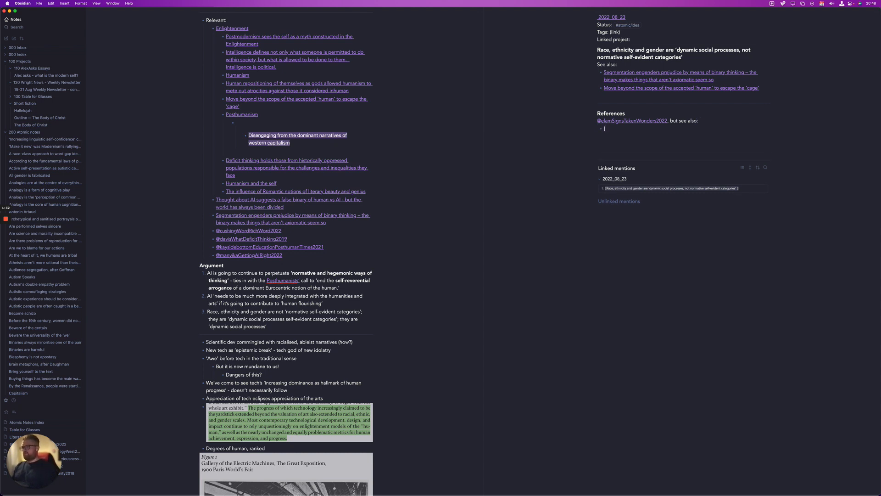
text([[)
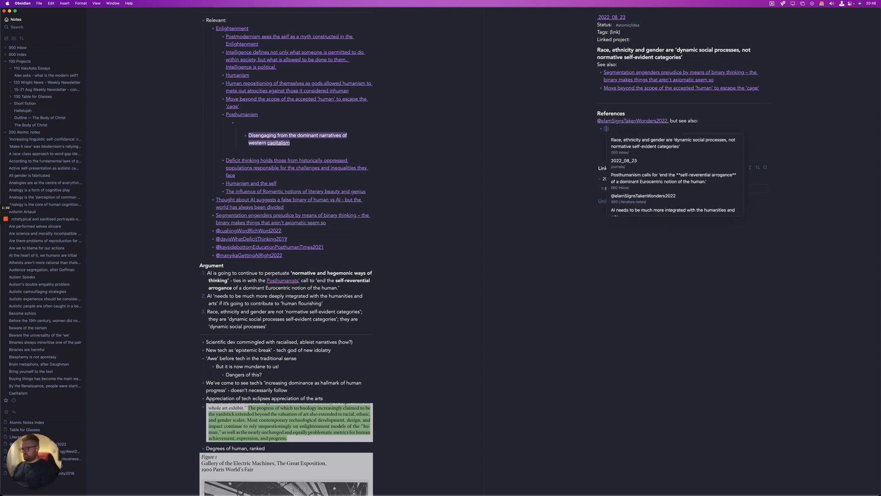
text(what is )
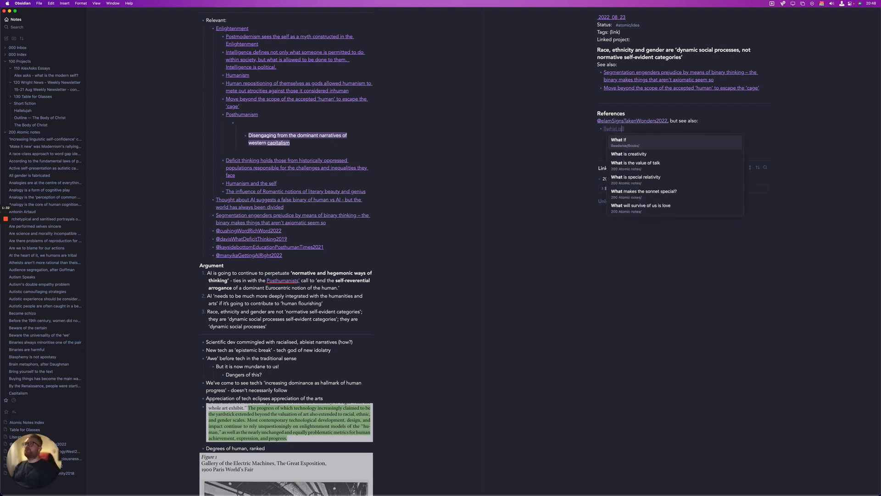
text(de)
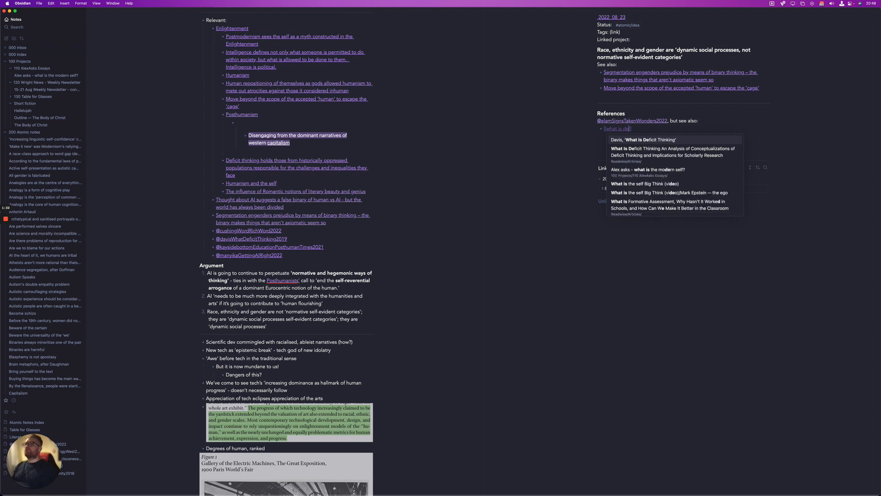
key(BackSpace)
key(BackSpace)
key(BackSpace)
key(BackSpace)
key(BackSpace)
key(BackSpace)
key(BackSpace)
key(BackSpace)
key(BackSpace)
key(BackSpace)
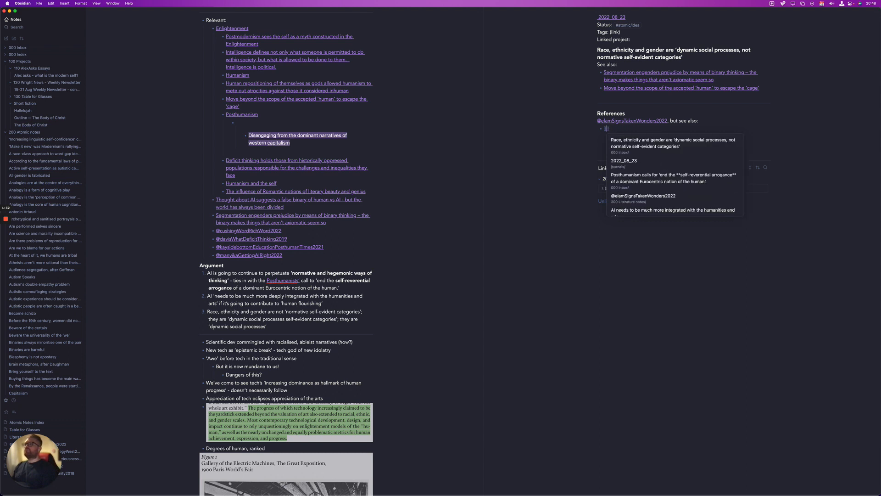
text(defici)
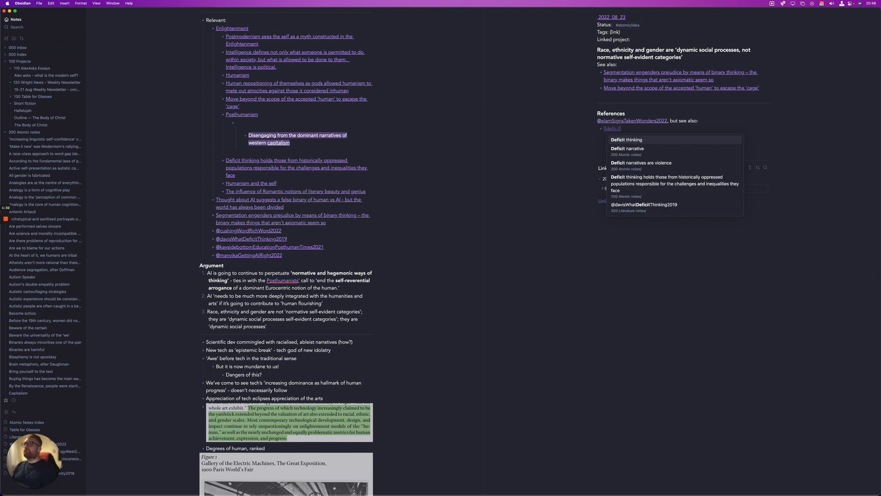
key(Down)
key(Down)
key(Return)
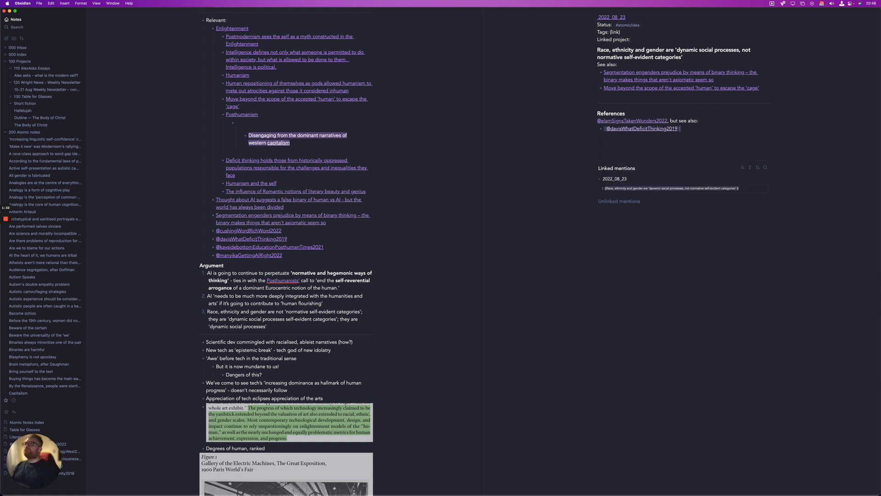
key(Return)
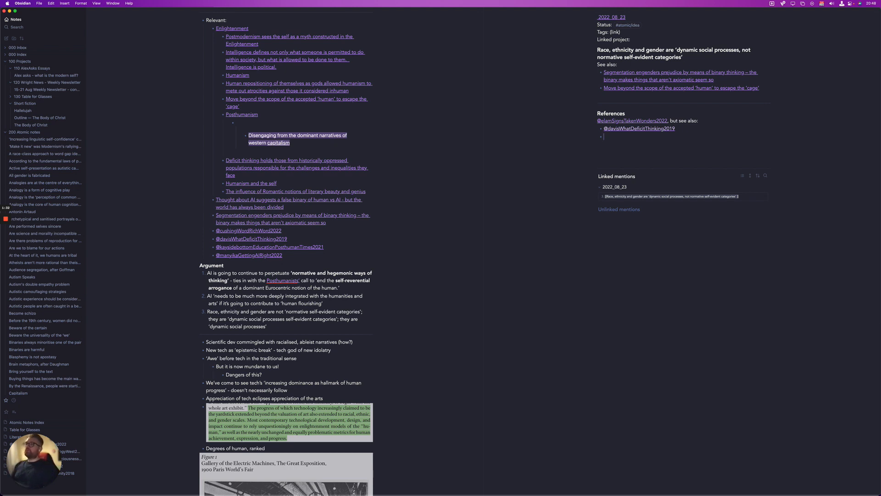
text([[pre)
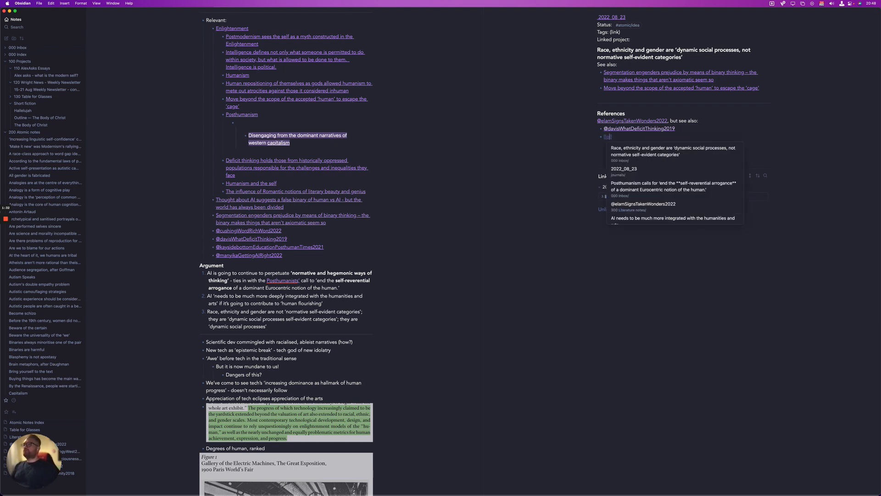
text(cia)
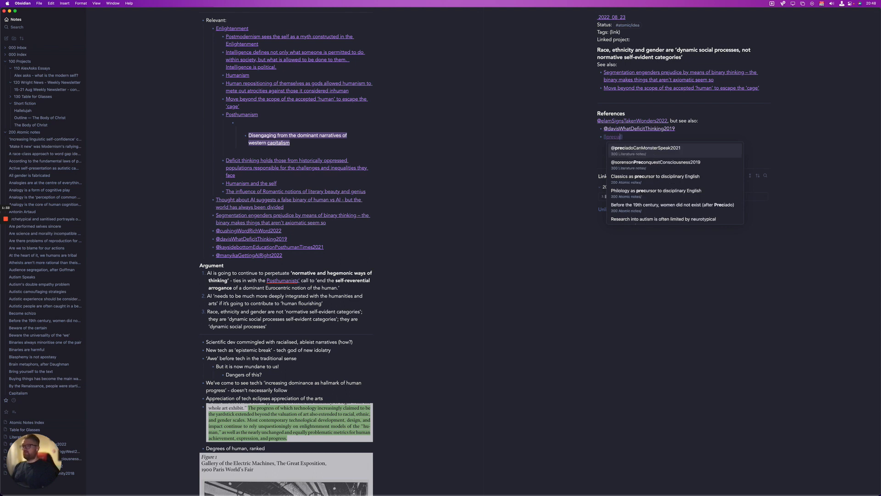
key(Return)
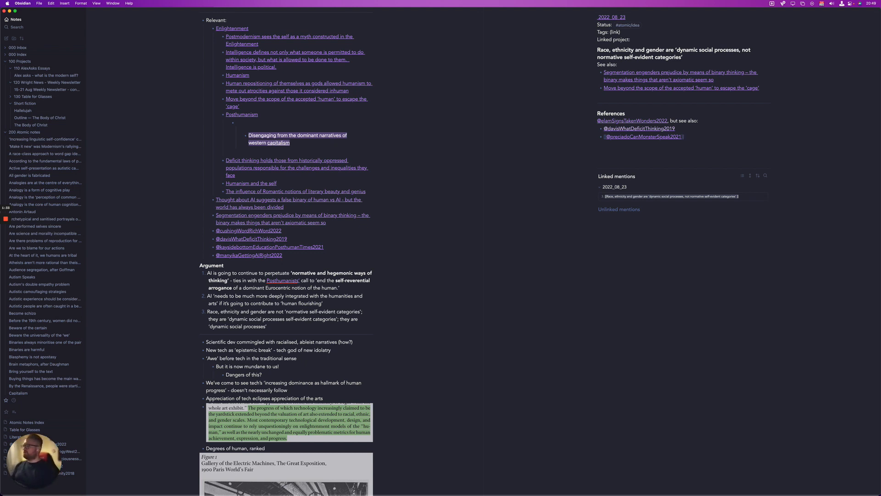
key(Return)
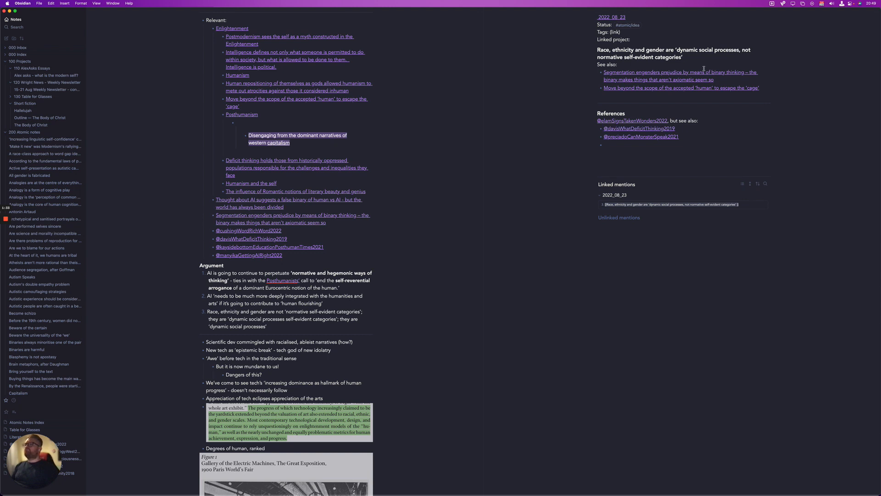
text([[@cu)
text(shing)
key(Return)
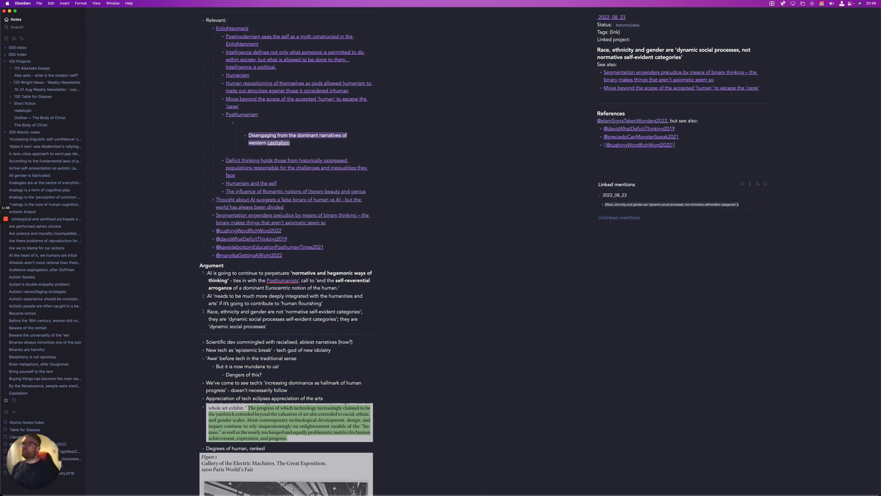
click(239, 123)
text([[@kaysidebottomEducationPosthumanTimes2021#^43ea20]])
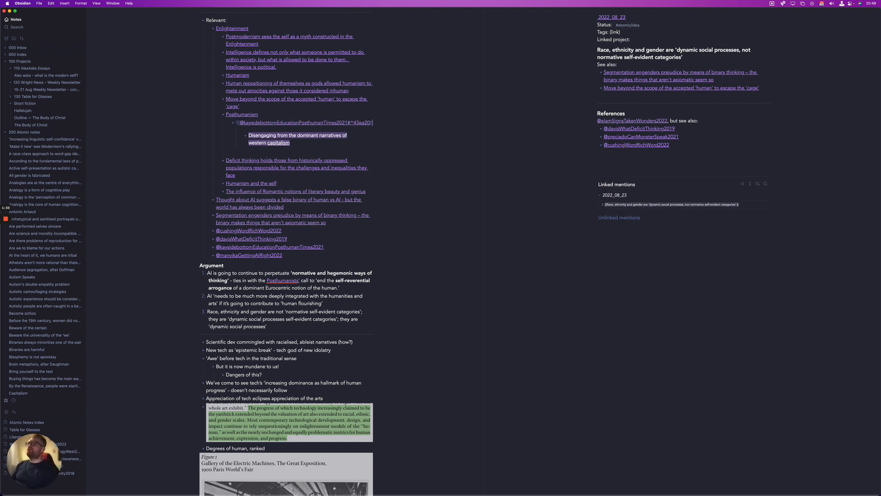
click(759, 362)
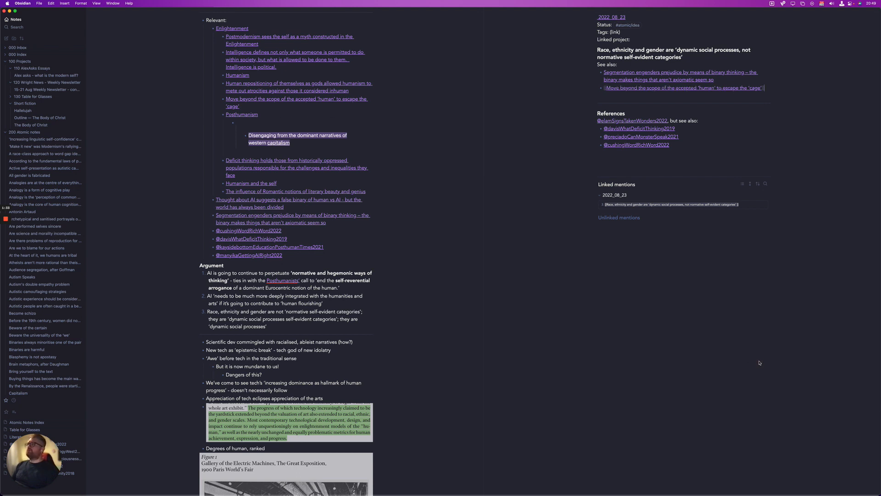
key(alt+super+Left)
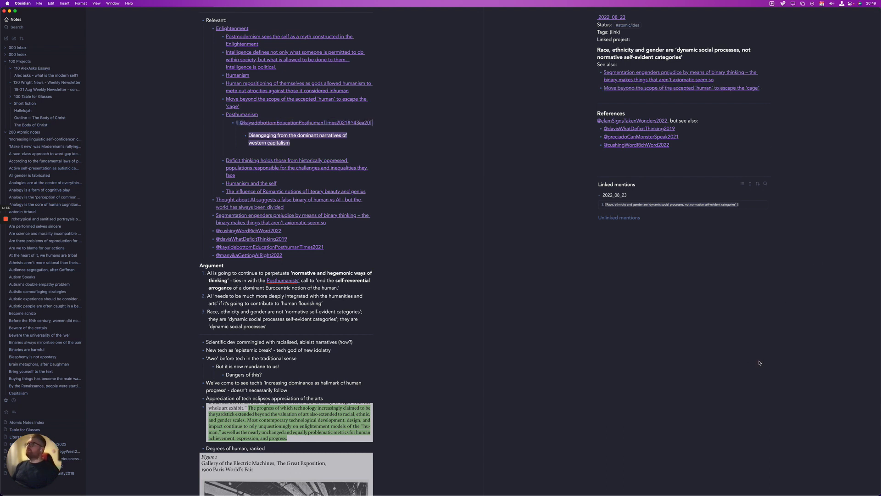
click(742, 153)
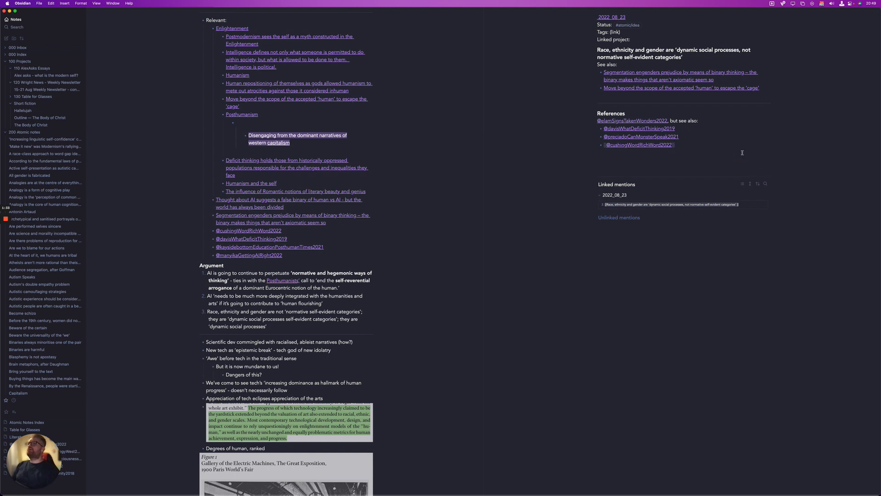
key(super+alt+Left)
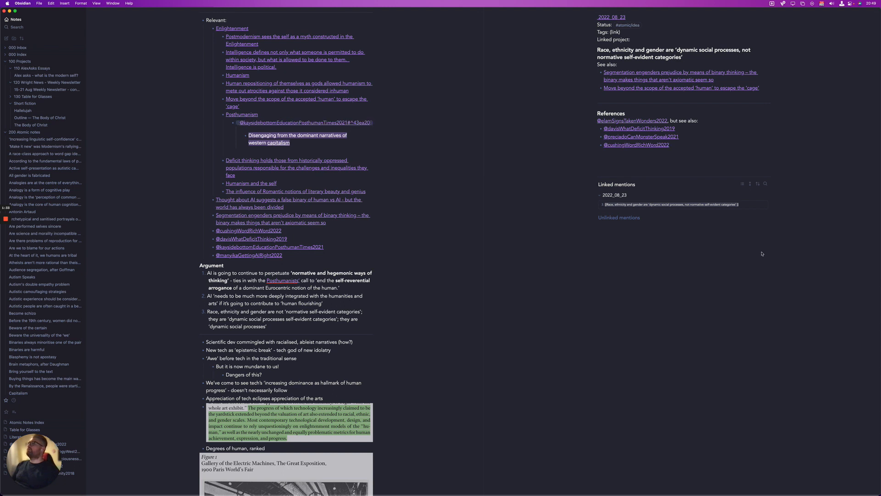
click(753, 264)
click(693, 161)
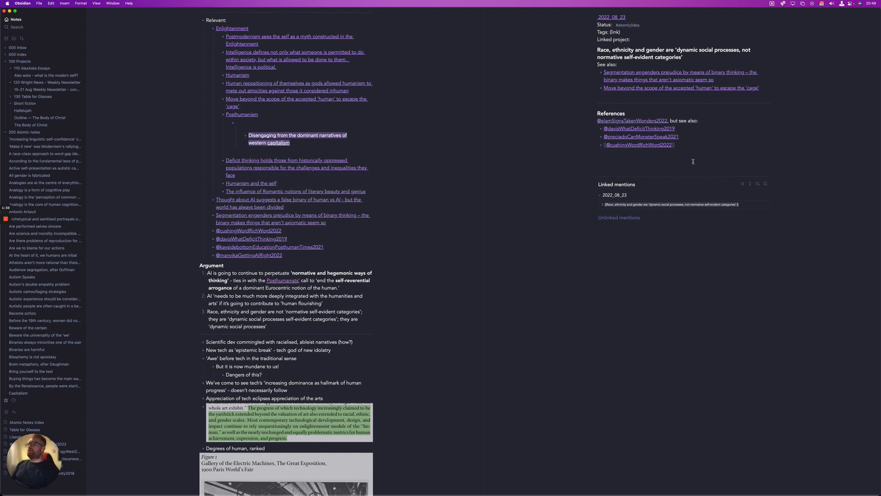
Return to the 2022-08-23 daily note and turn its fourth idea, about awe at technological 'progress', into a note link
click(615, 17)
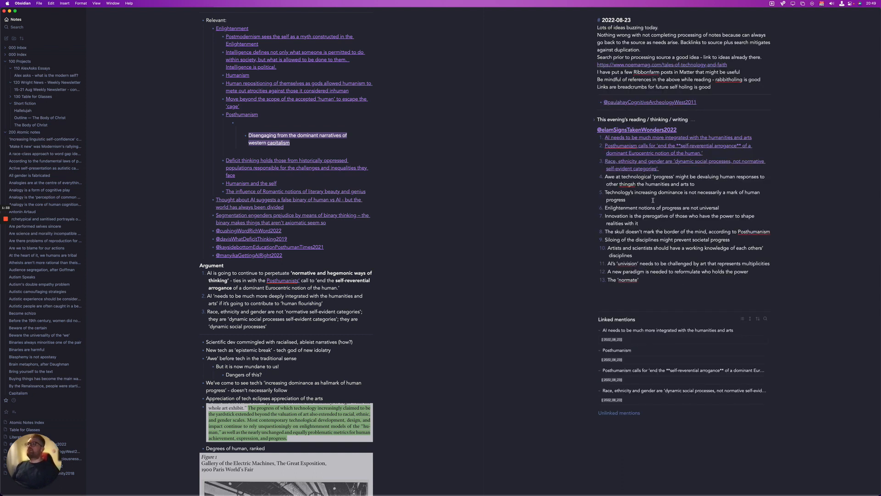
drag(706, 184, 605, 177)
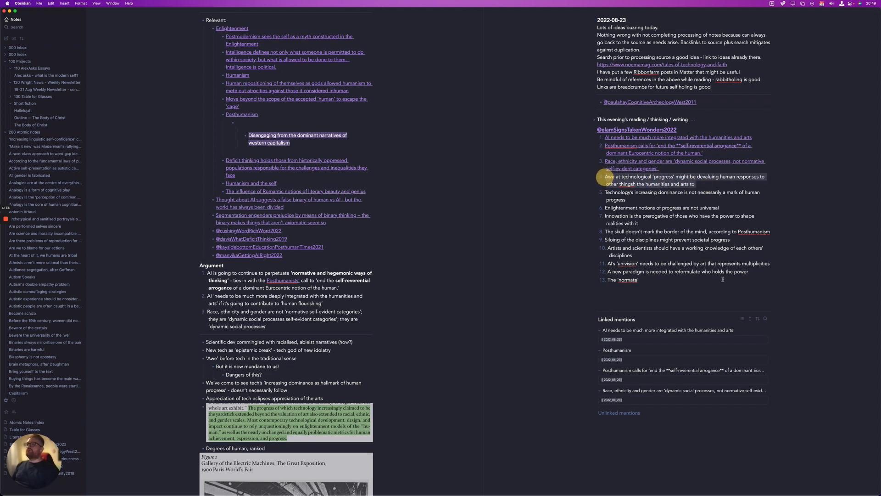
text([[)
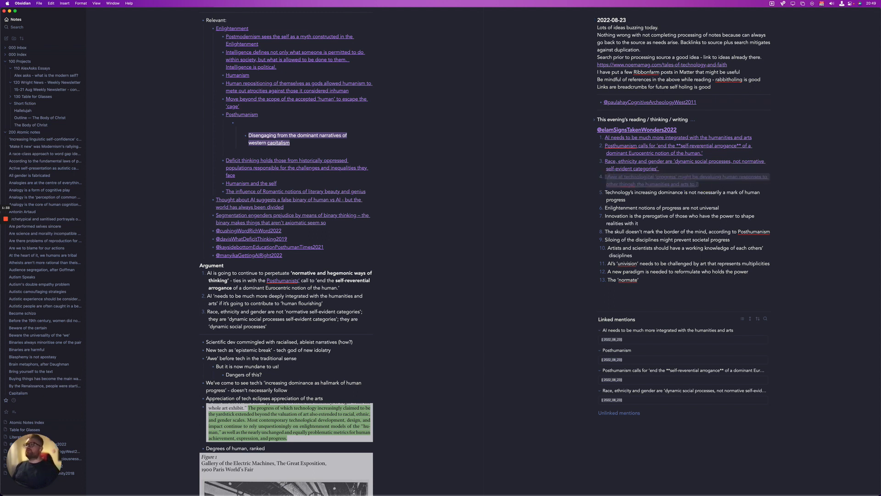
click(834, 254)
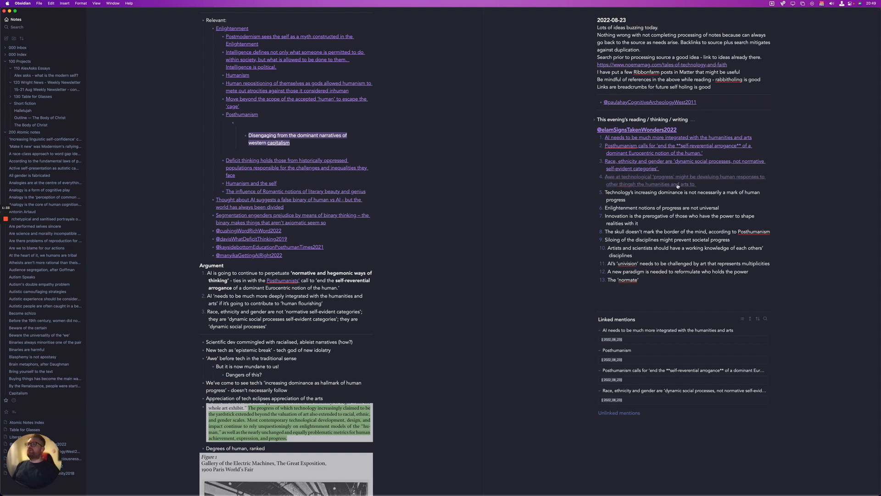
Create the note from the fourth idea's link and insert the Core idea template
click(678, 184)
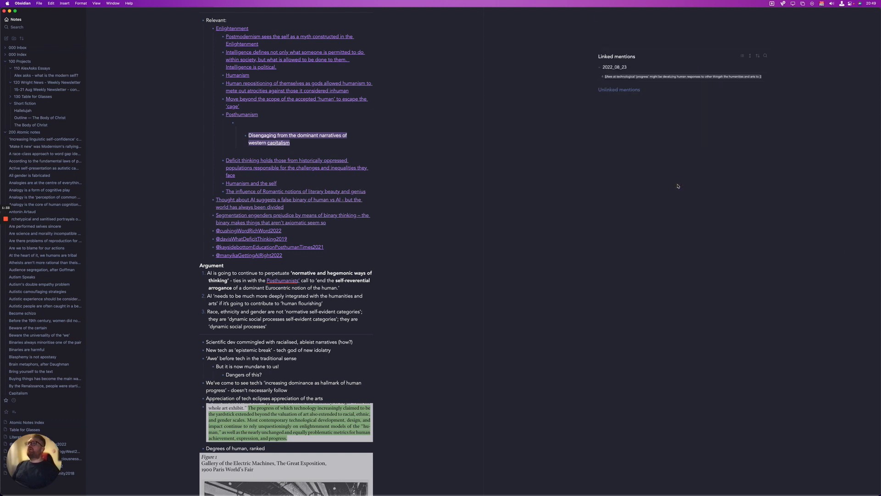
key(super+t)
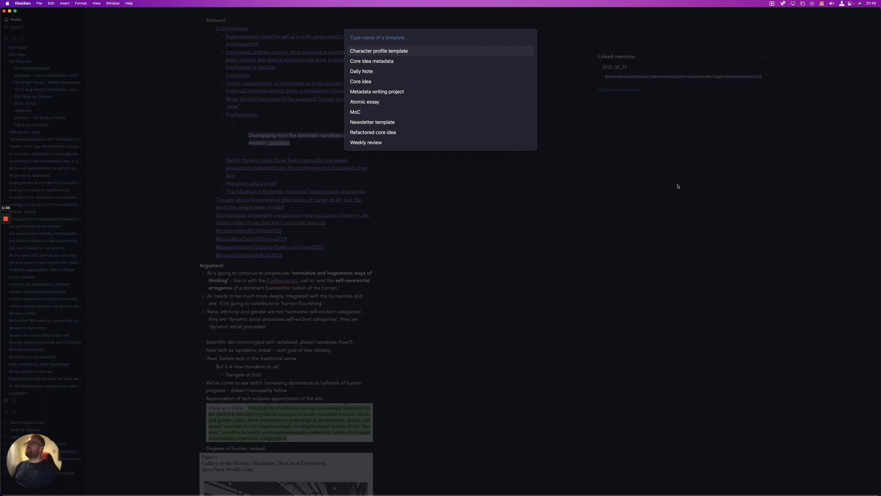
click(371, 82)
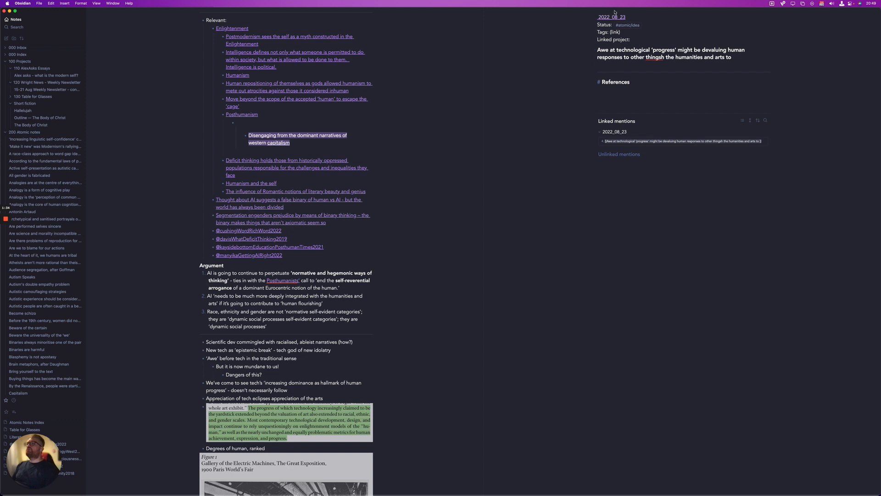
Shorten the new note's title to "Awe at technological 'progress' might be devaluing human responses to other things"
mouse_move(617, 14)
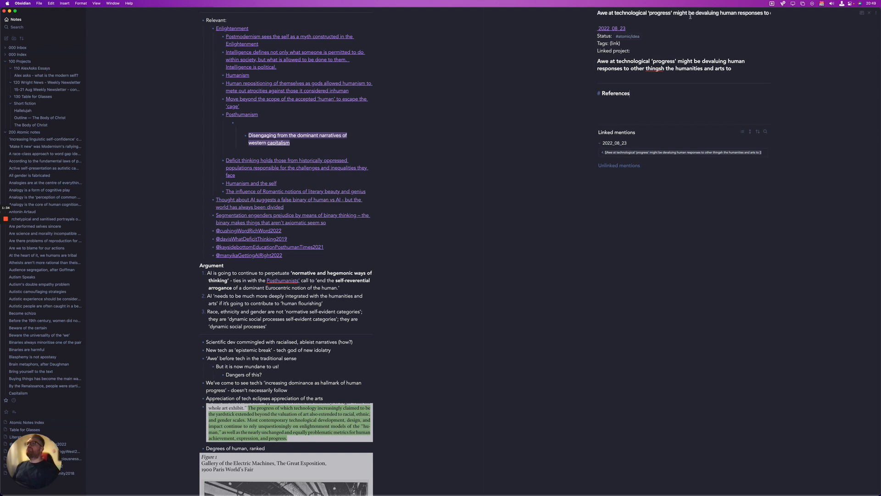
click(656, 16)
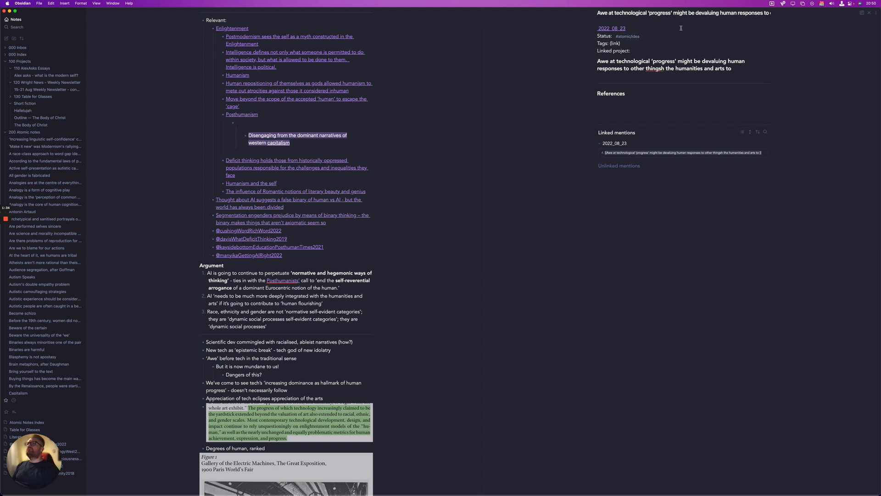
scroll(753, 13, right, 5)
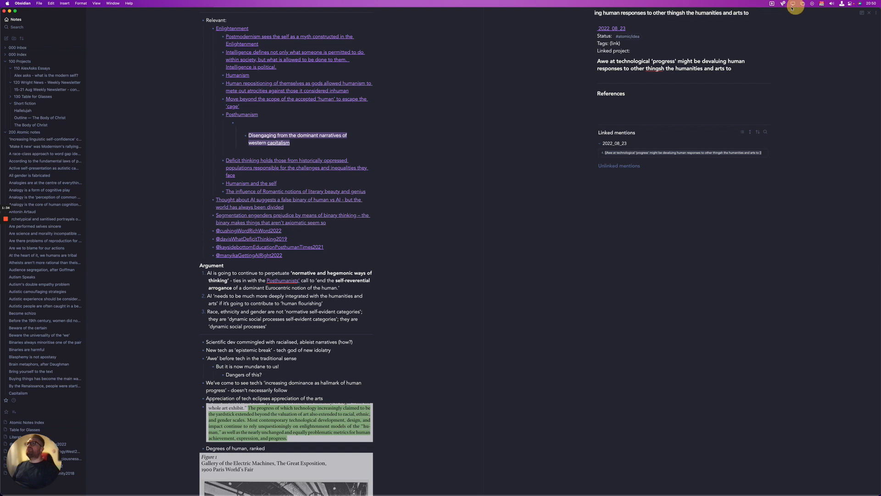
shift+click(680, 13)
key(BackSpace)
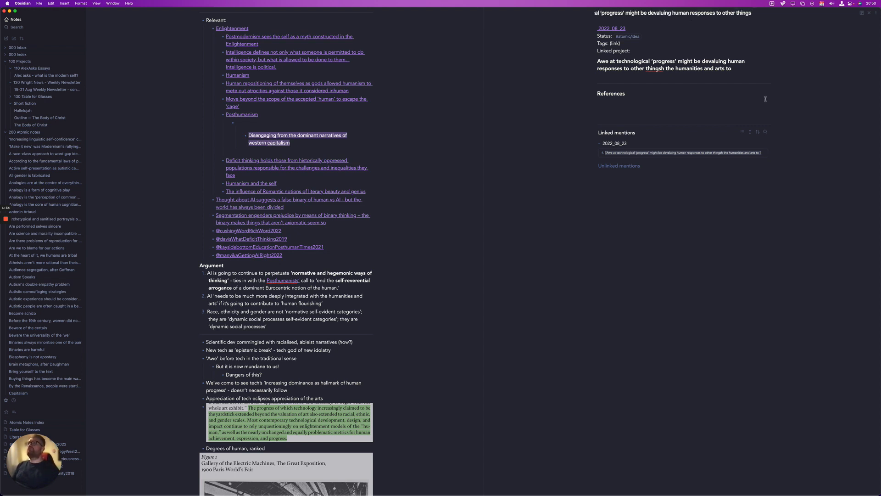
Trim the note's heading so that it ends at "responses to other things"
click(662, 65)
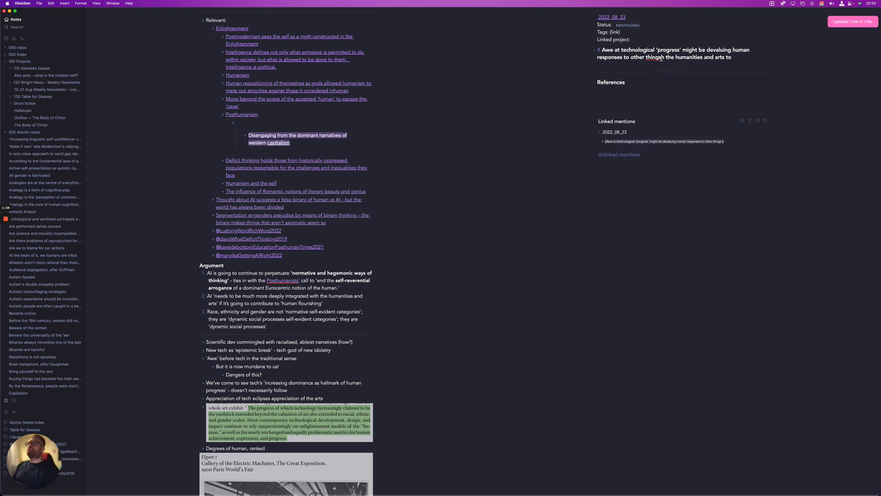
drag(731, 57, 662, 57)
key(BackSpace)
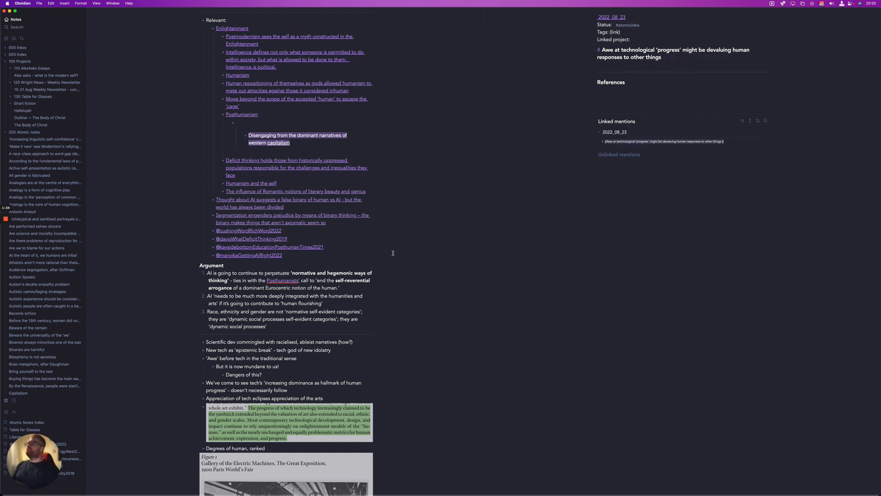
Move the "'Awe' before tech in the traditional sense" bullet and its sub-points from the reading notes to below the new note's heading
scroll(394, 261, down, 5)
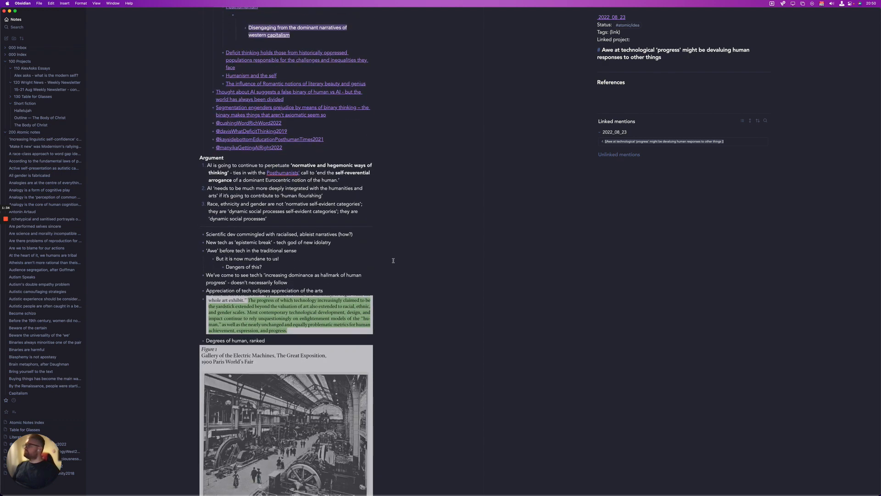
scroll(308, 247, down, 2)
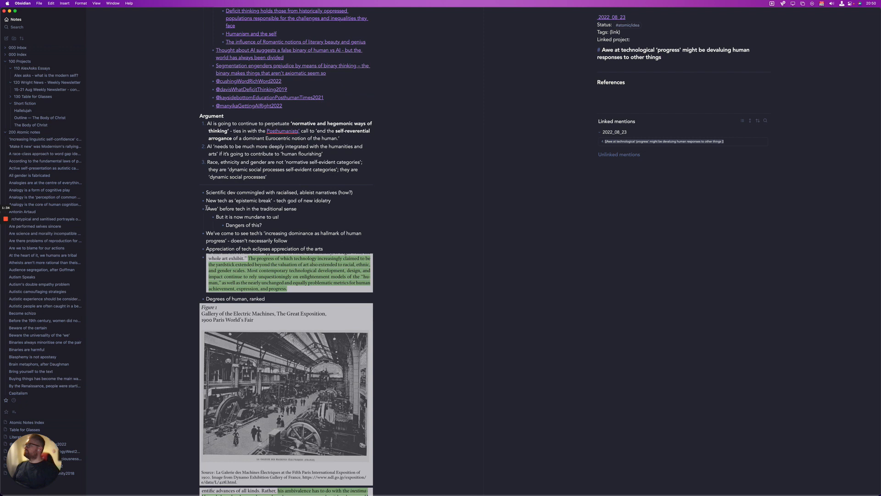
mouse_move(206, 209)
mouse_down()
mouse_move(343, 230)
mouse_move(286, 220)
mouse_move(272, 228)
mouse_up()
key(super+x)
click(638, 63)
key(super+v)
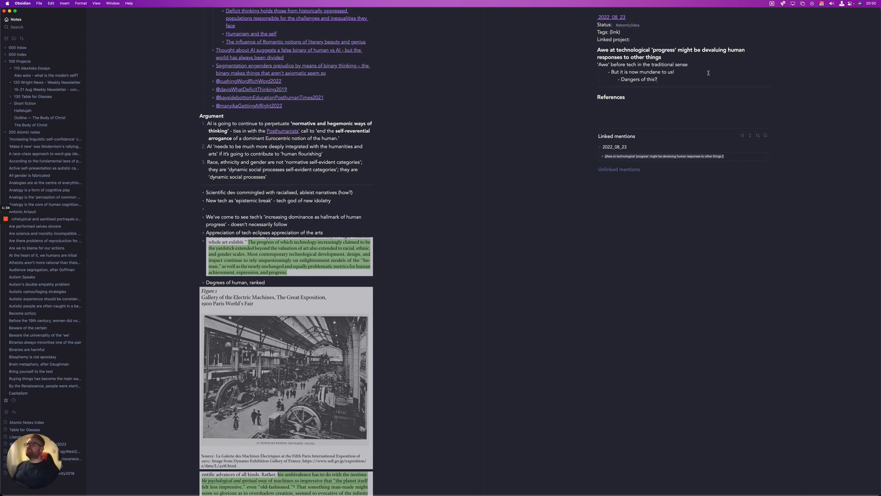
Open the 2022_08_23 daily note in a separate pane and turn its fifth idea, on technology's increasing dominance, into a note link
super+click(612, 18)
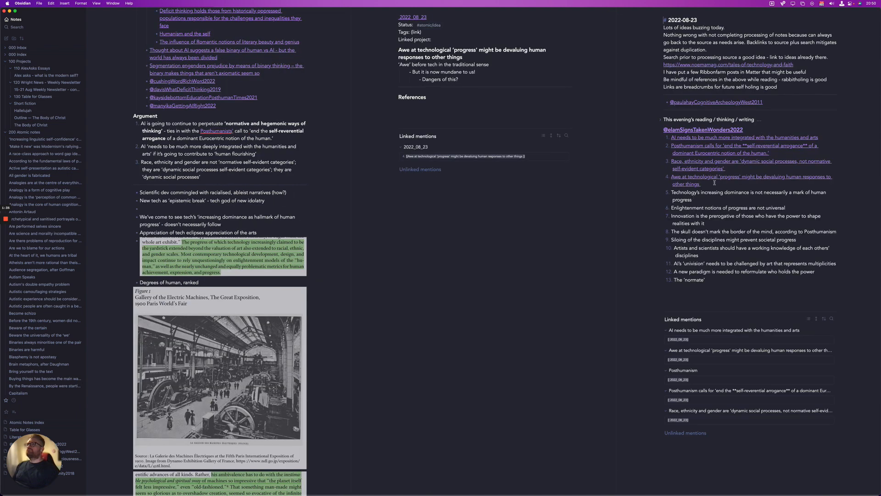
click(672, 192)
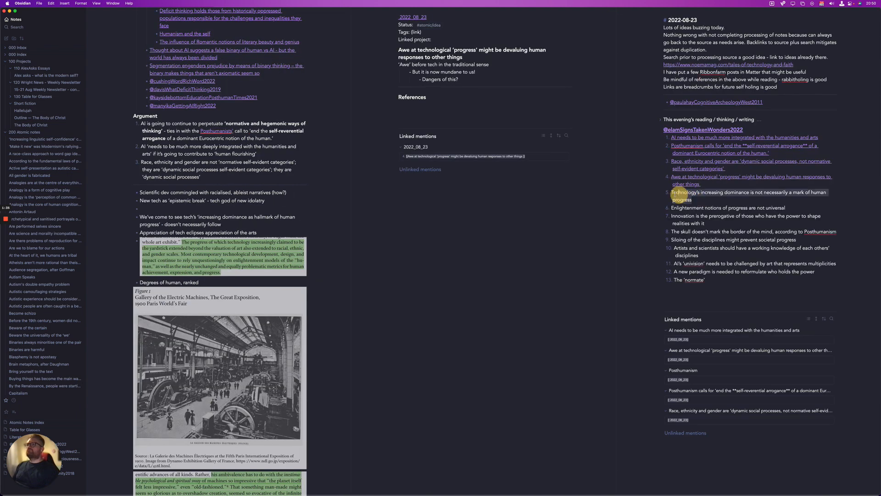
text([[)
Create the note on technology's increasing dominance in its own pane and insert the Core idea template
super+click(674, 193)
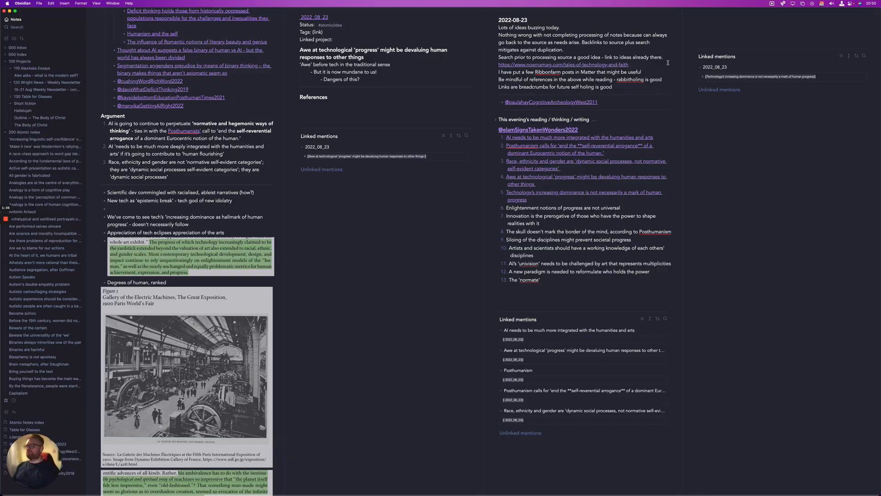
key(alt+t)
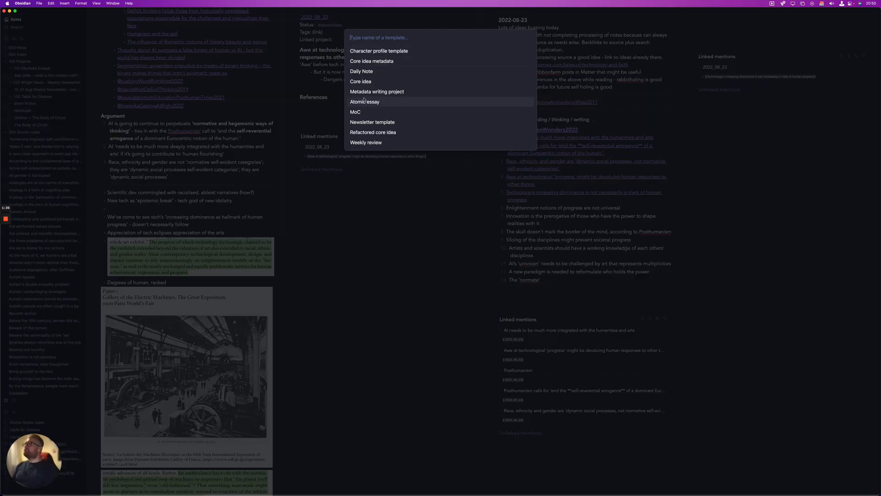
click(363, 81)
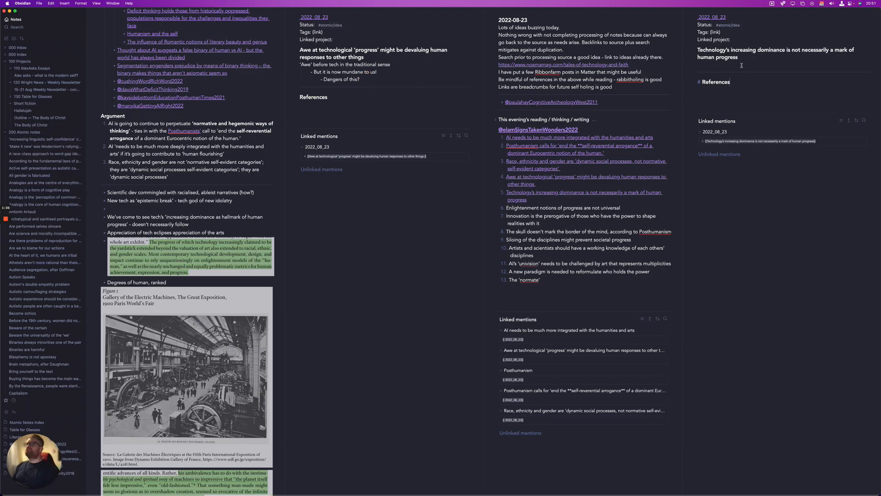
key(Return)
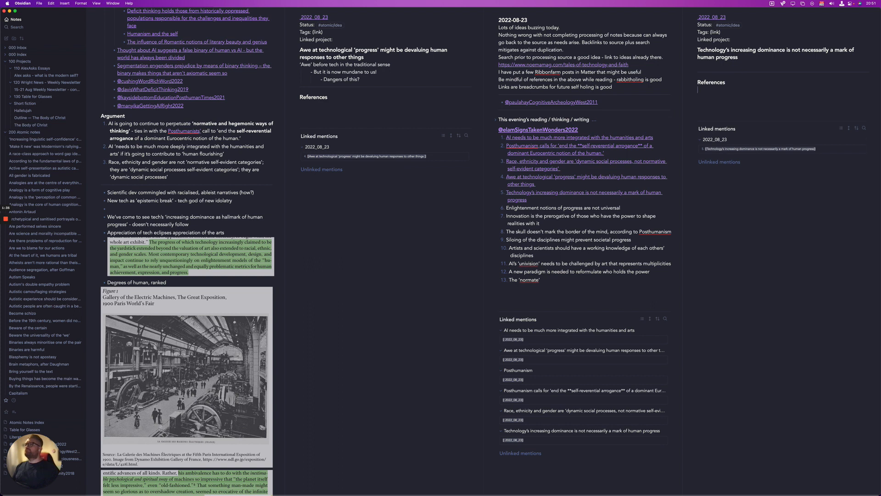
text([[@elam)
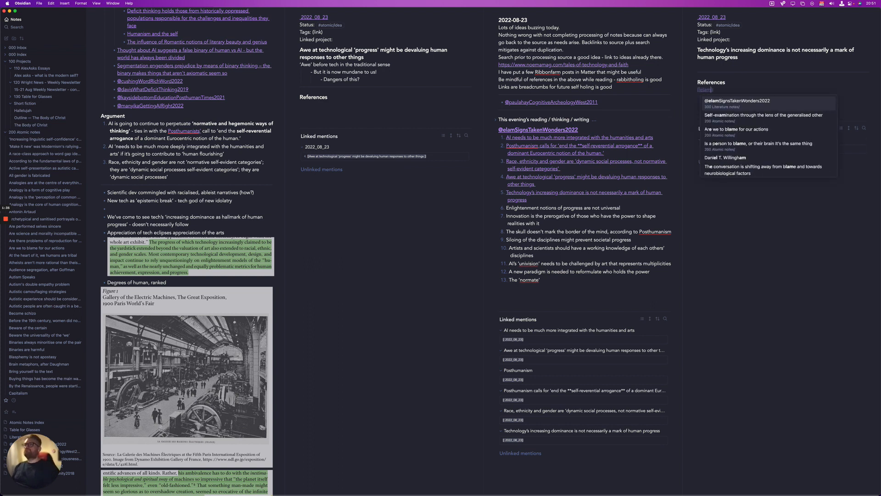
key(Return)
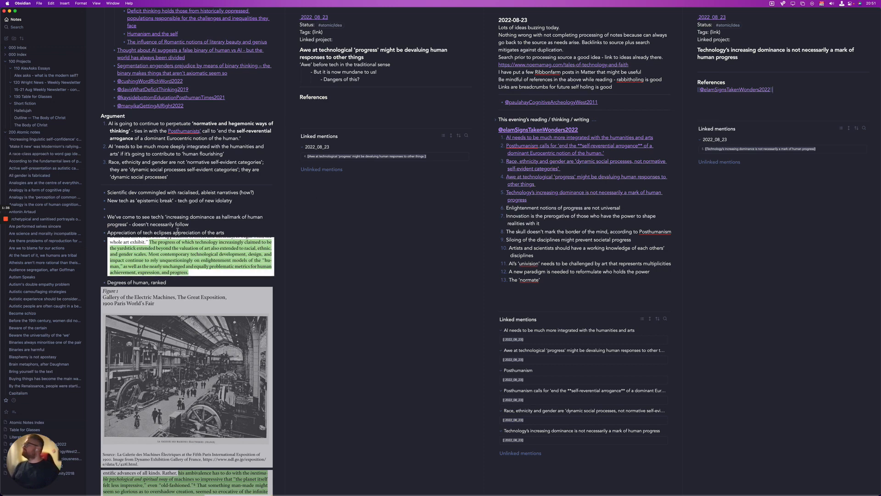
Move the bullet "Appreciation of tech eclipses appreciation of the arts" from the reading notes to below the Awe note's existing points
click(235, 233)
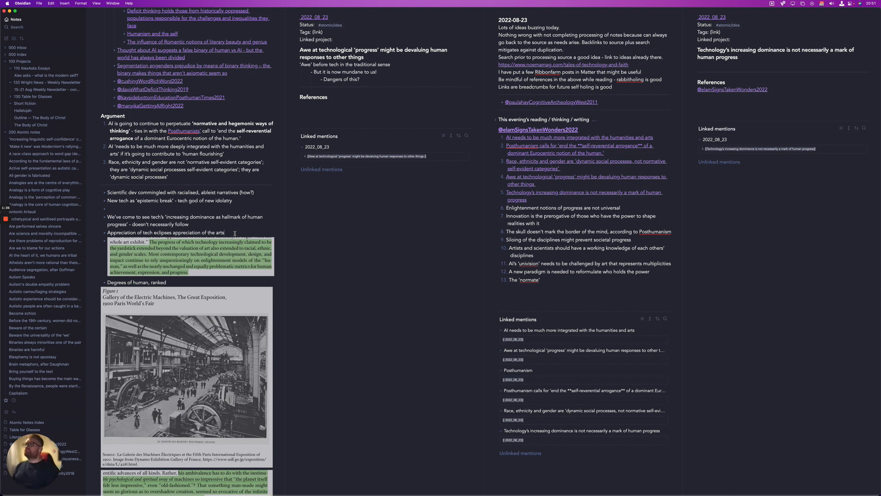
key(super+shift+Left)
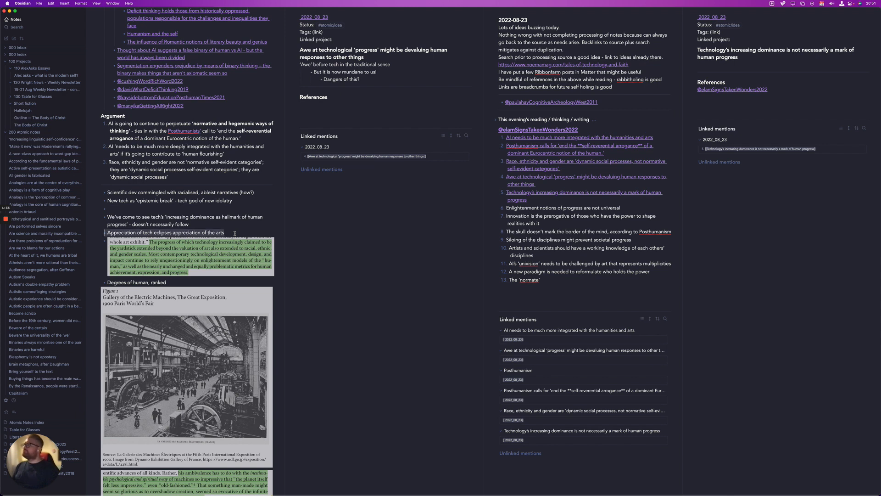
key(BackSpace)
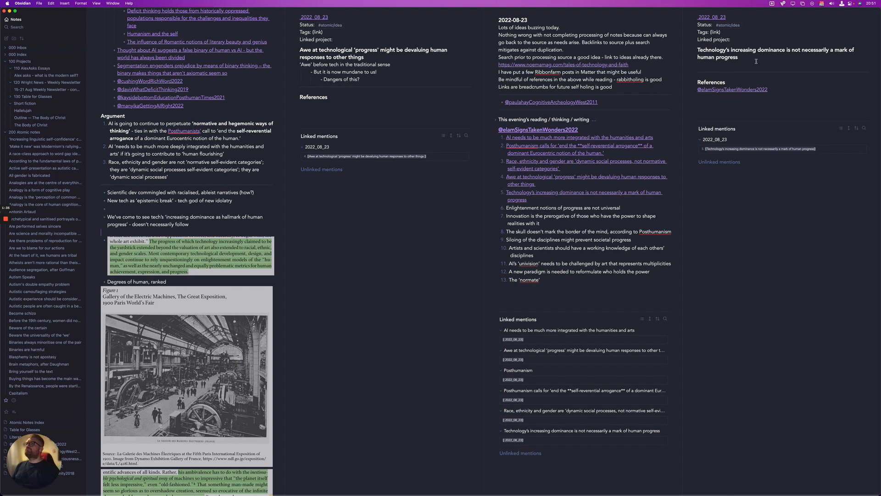
click(387, 85)
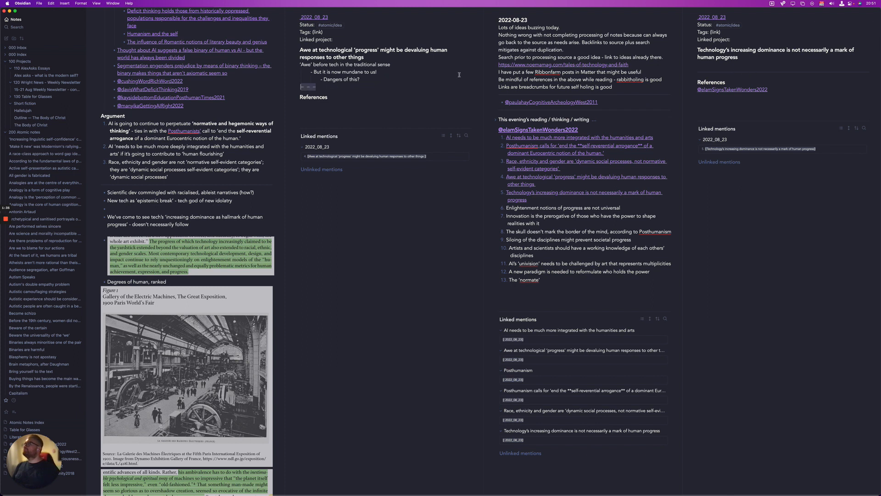
key(Return)
key(super+v)
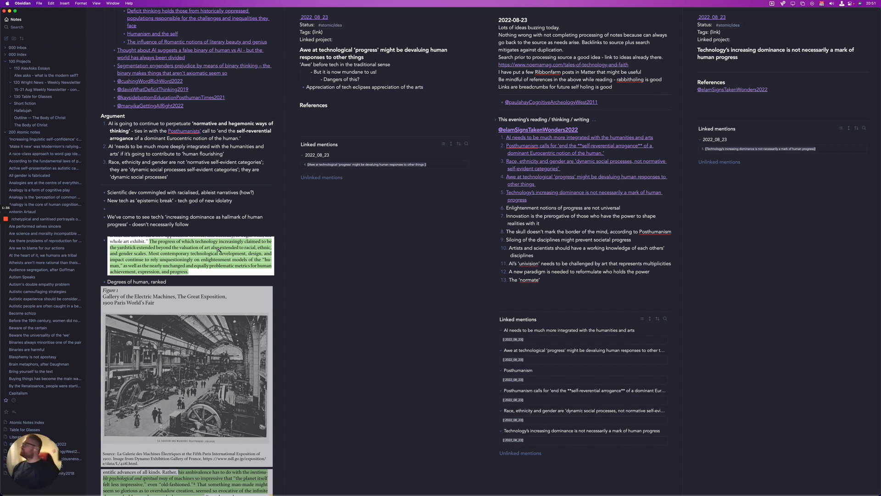
Move the reading-notes bullets from "Scientific dev commingled" to "doesn't necessarily follow" into the technology's increasing dominance note, remove its empty bullet and close it
drag(189, 224, 103, 192)
key(BackSpace)
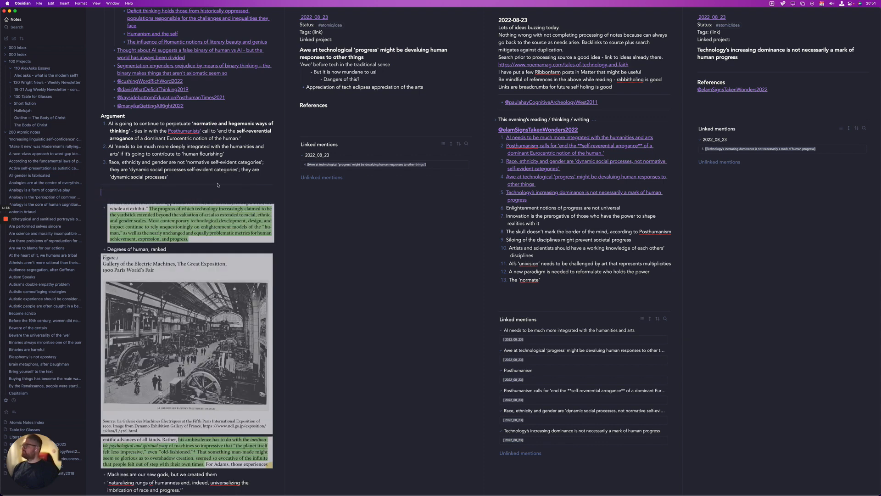
click(725, 65)
key(super+v)
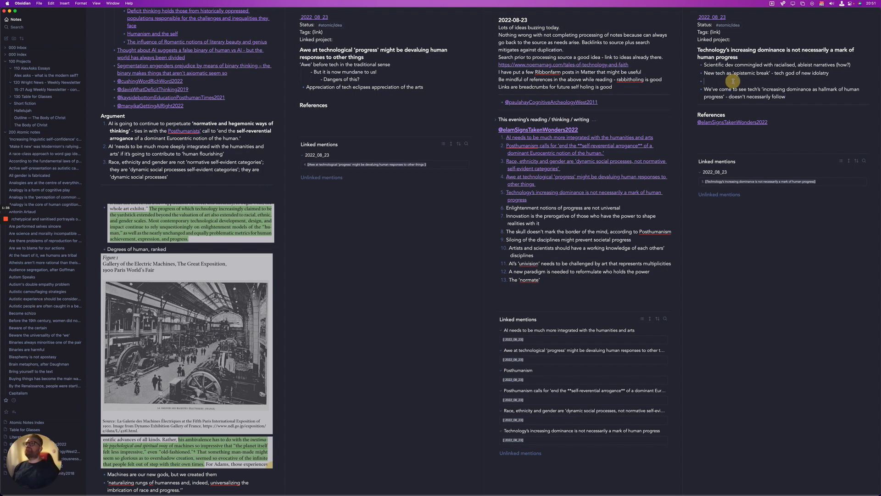
click(699, 81)
key(BackSpace)
key(BackSpace)
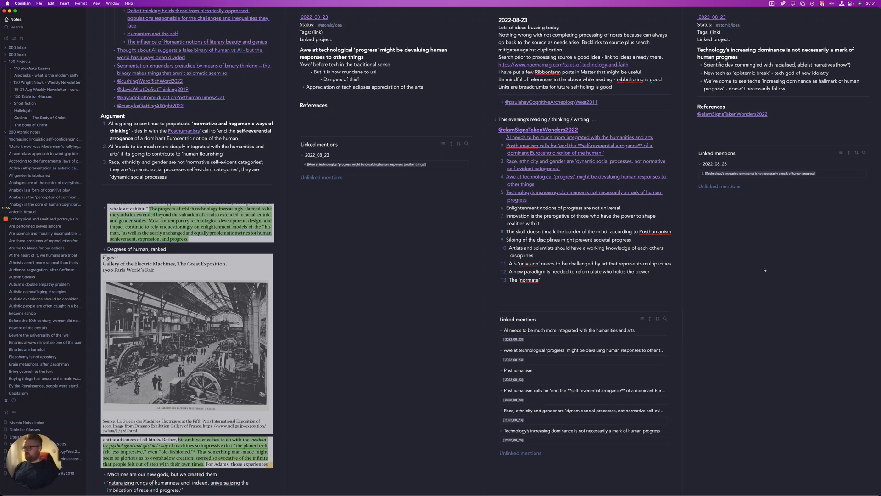
key(super+w)
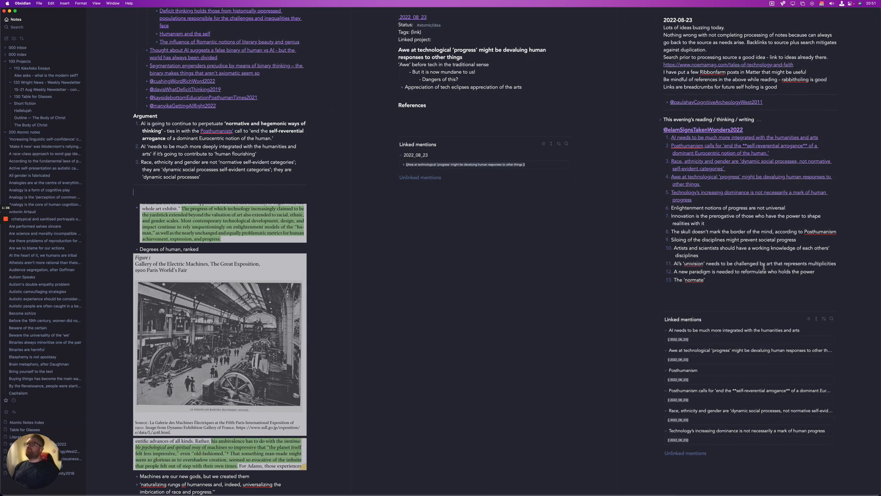
click(461, 112)
key(Return)
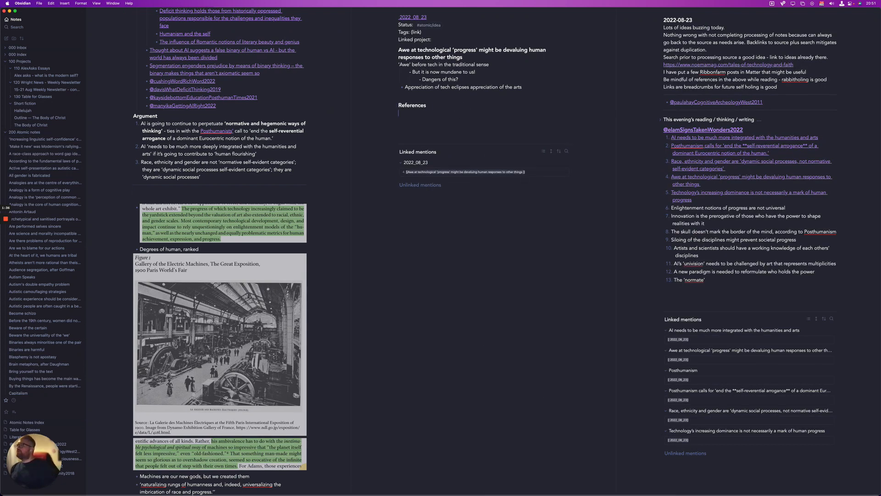
text([[@elam)
key(Return)
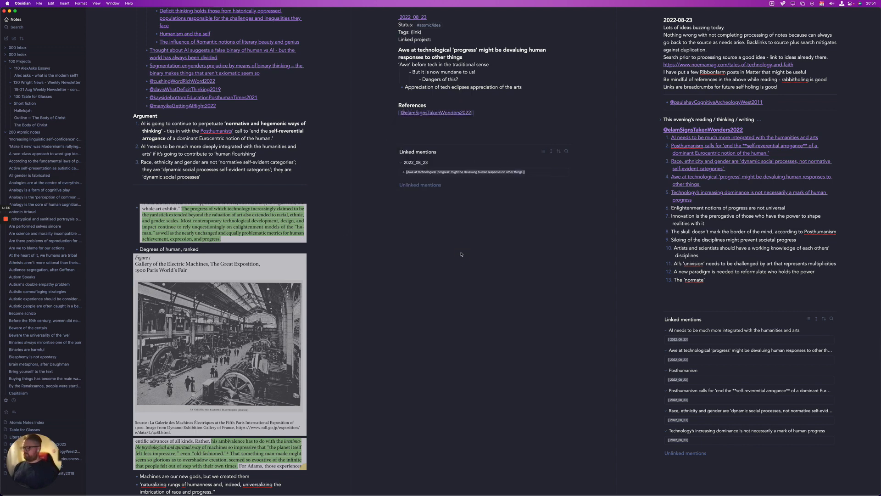
key(super+w)
Turn the daily note's sixth idea, "Enlightenment notions of progress are not universal", into a note link and create that note in its own pane
drag(726, 208, 604, 208)
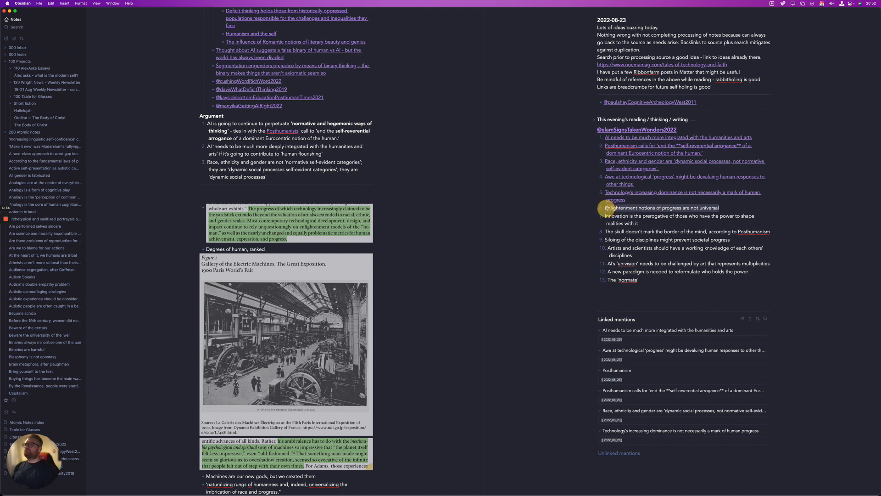
text([[)
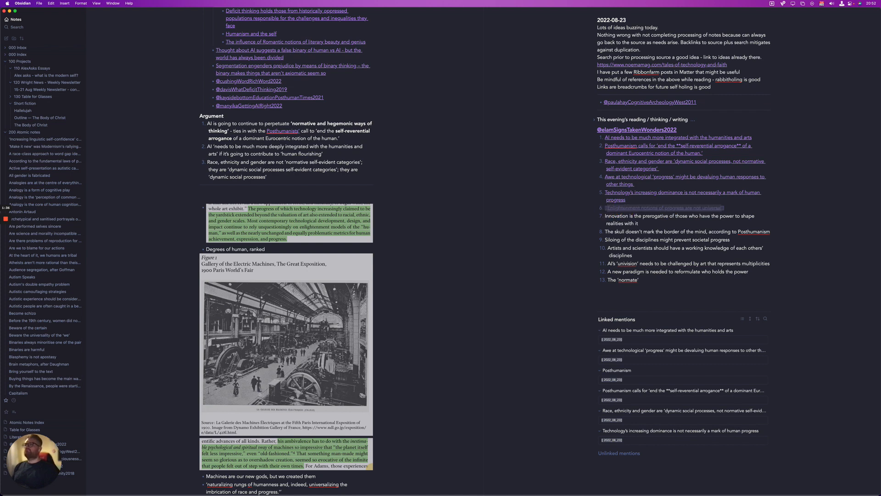
super+click(610, 209)
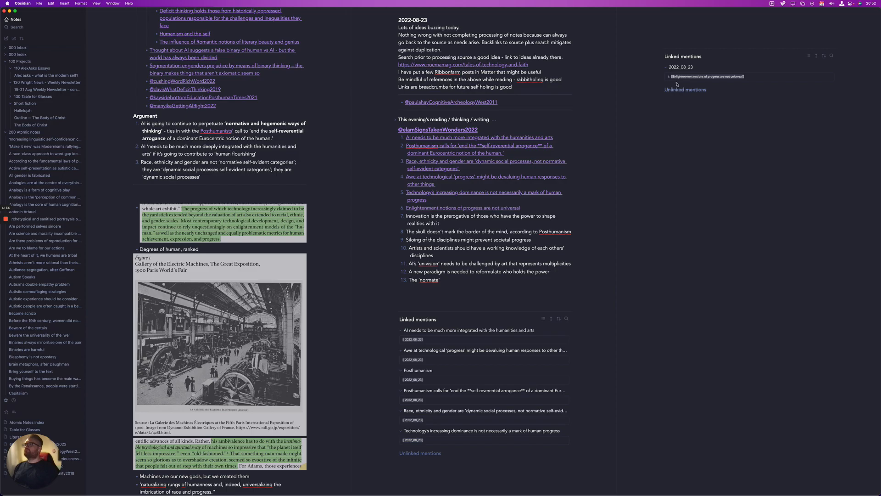
key(super+t)
key(Down)
key(Down)
key(Down)
key(Return)
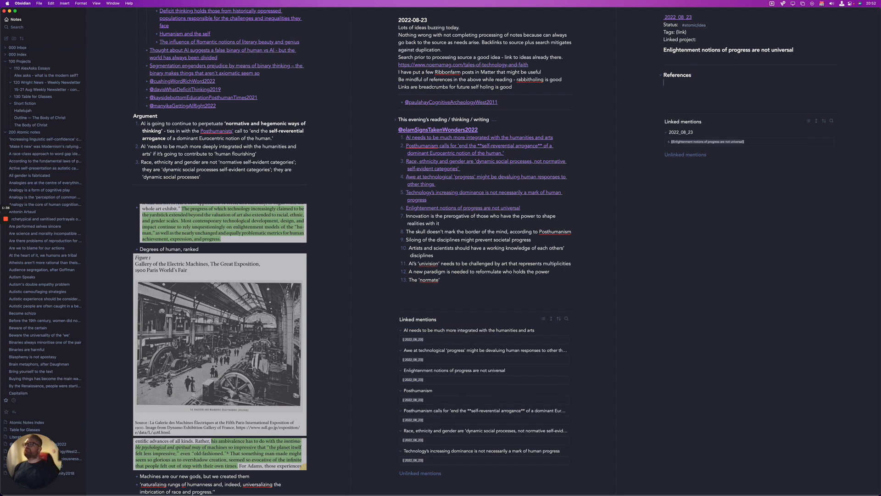
text([[@elam)
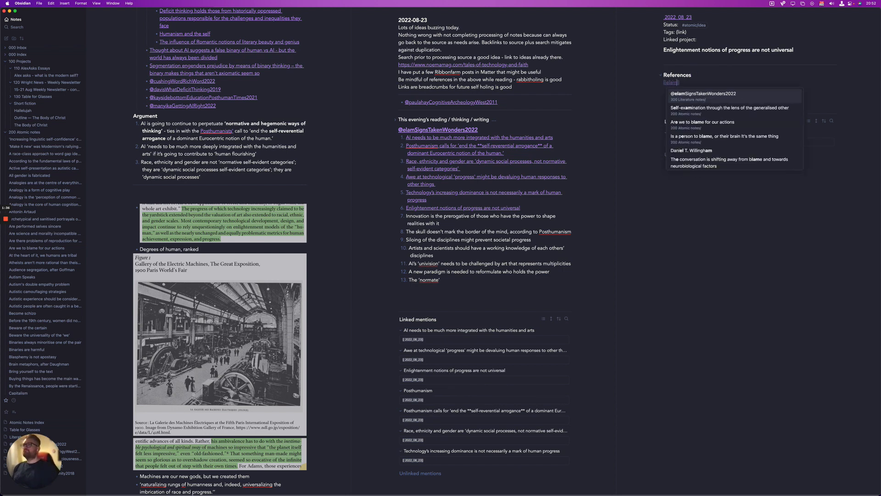
key(Return)
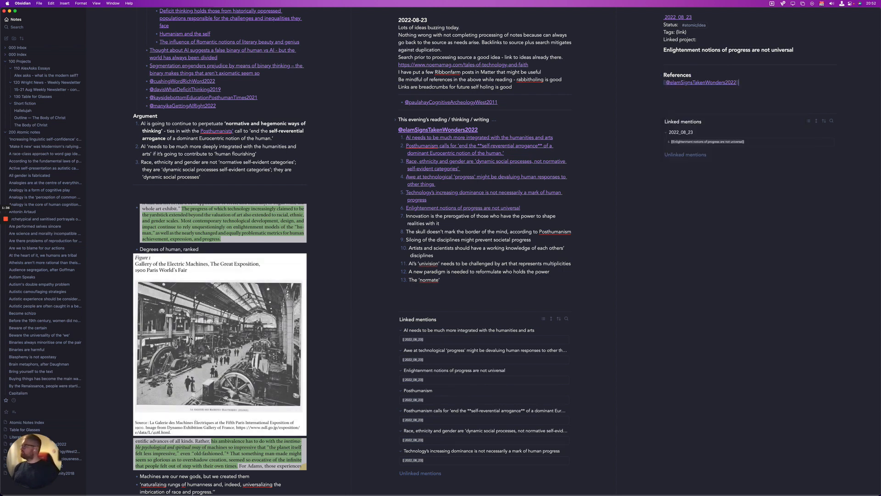
Move the reading notes from "naturalizing rungs of humanness" through the Signs Taken for Wonders excerpt image into the Enlightenment note's body, and close that note
scroll(191, 336, down, 5)
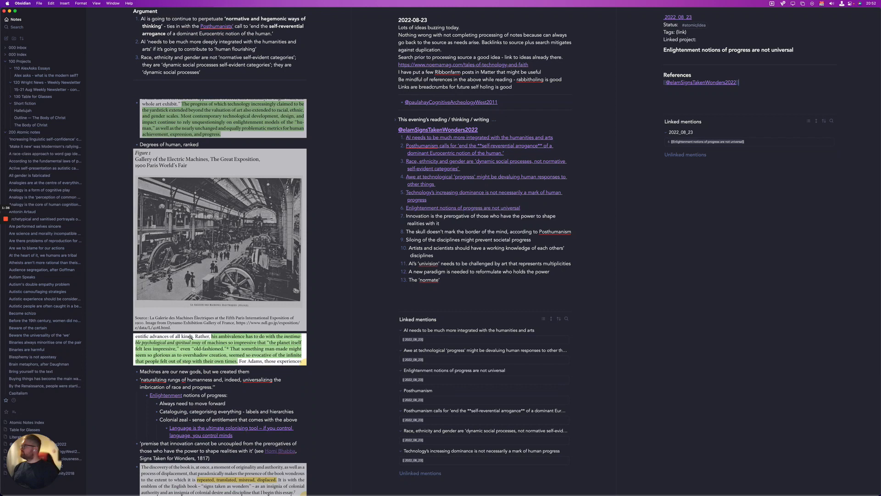
scroll(190, 337, down, 5)
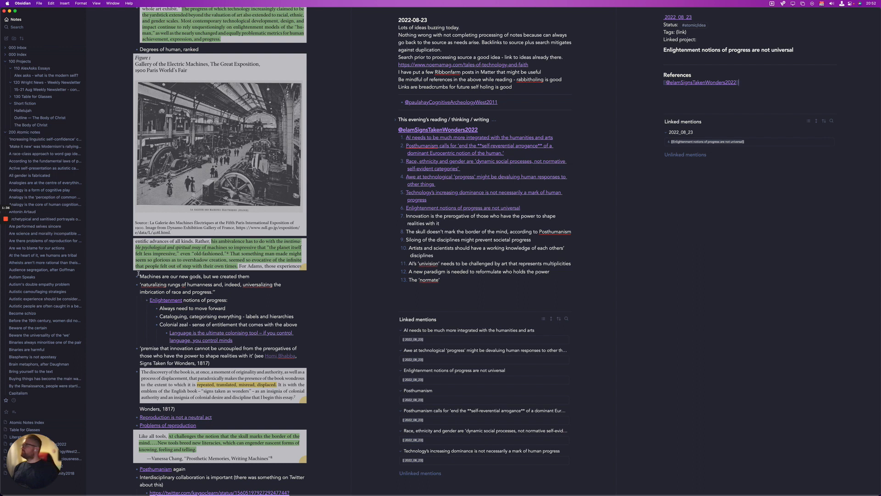
drag(139, 283, 258, 405)
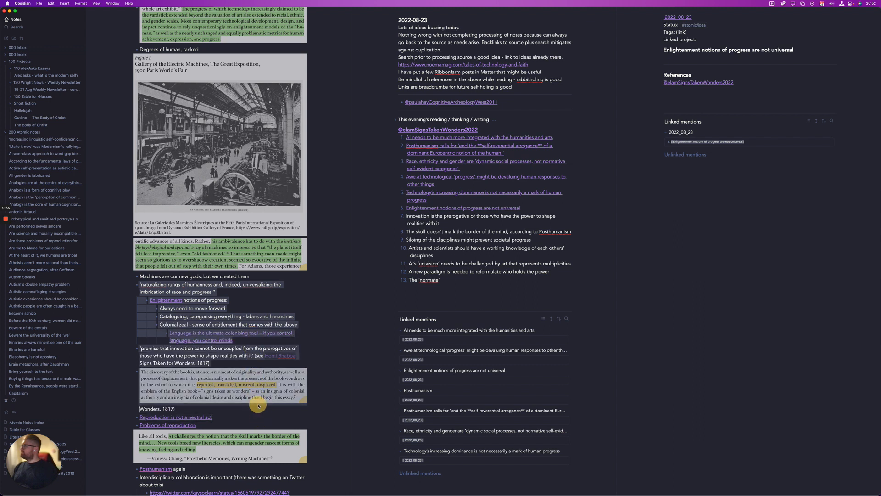
click(258, 406)
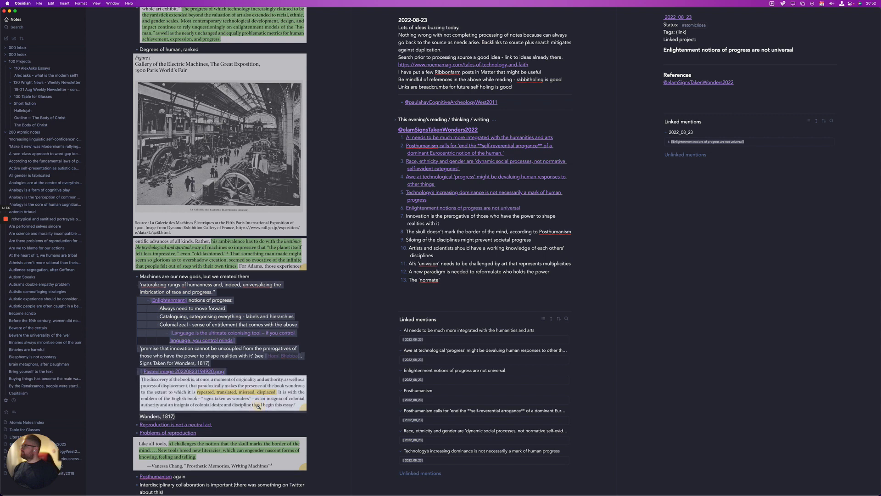
key(BackSpace)
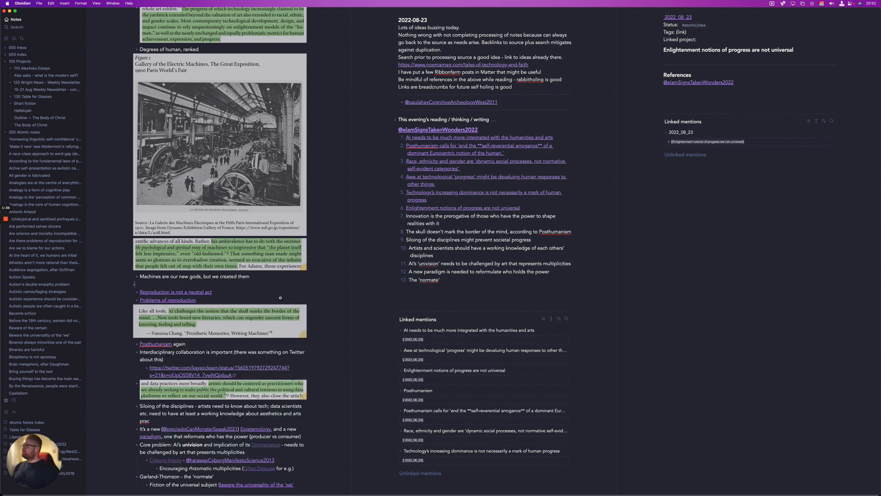
click(700, 62)
key(Return)
key(ctrl+v)
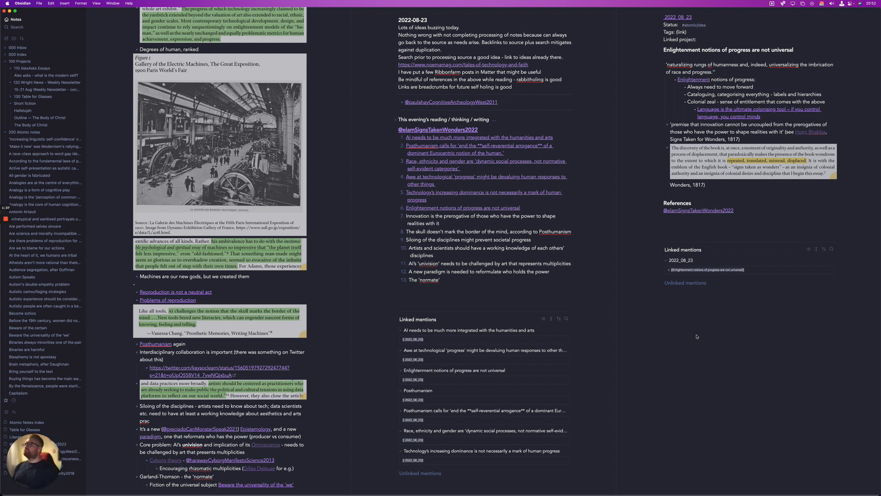
key(super+w)
Turn the daily note's seventh idea, on innovation as a prerogative of power, into a link and create its note beside the reopened Enlightenment note
click(603, 217)
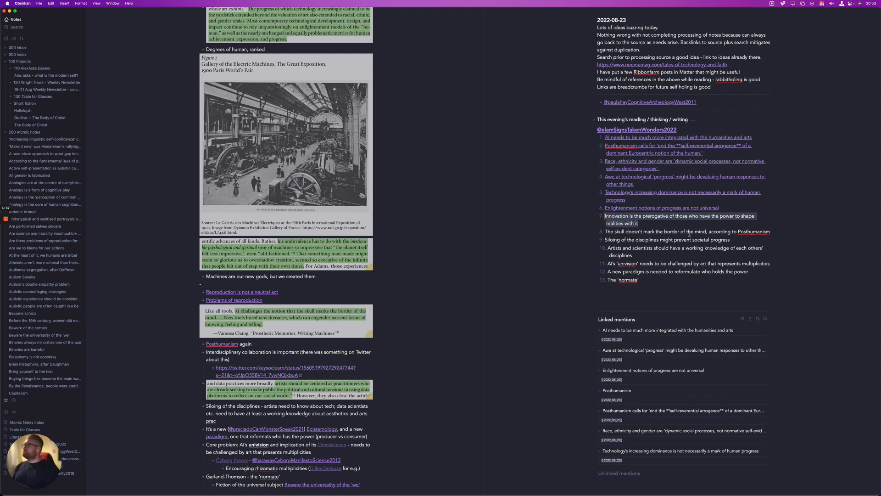
text([[)
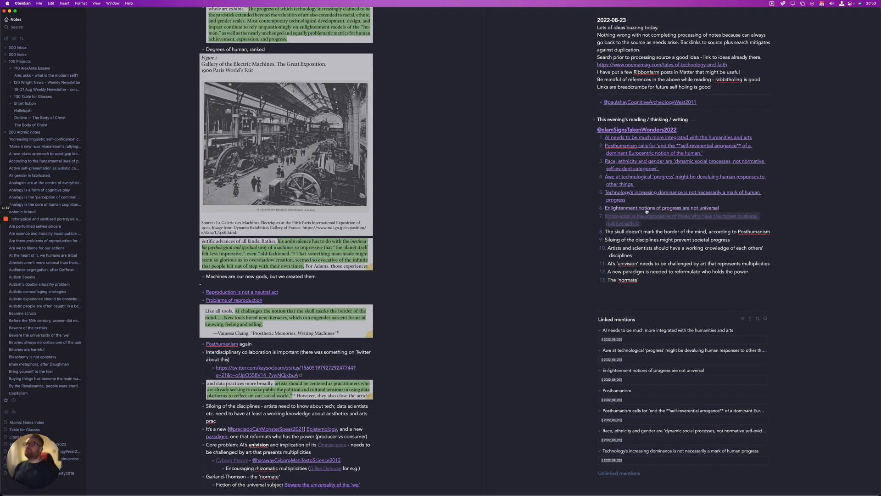
super+click(661, 208)
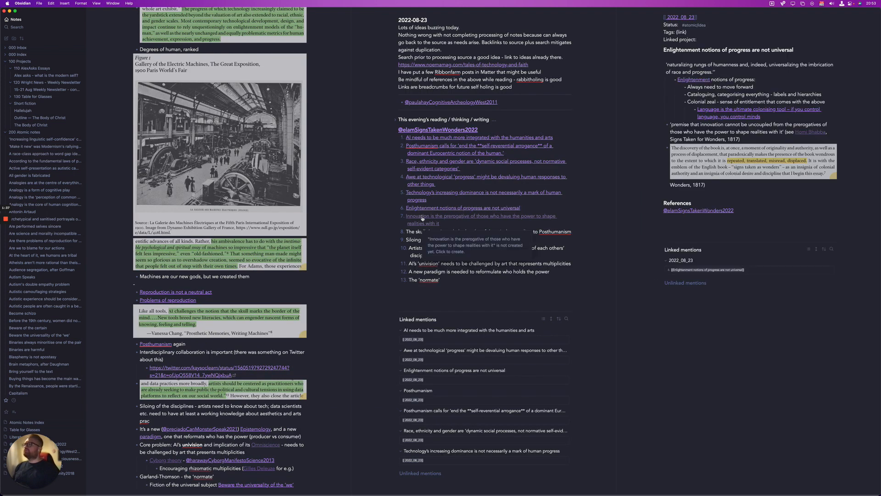
super+click(461, 217)
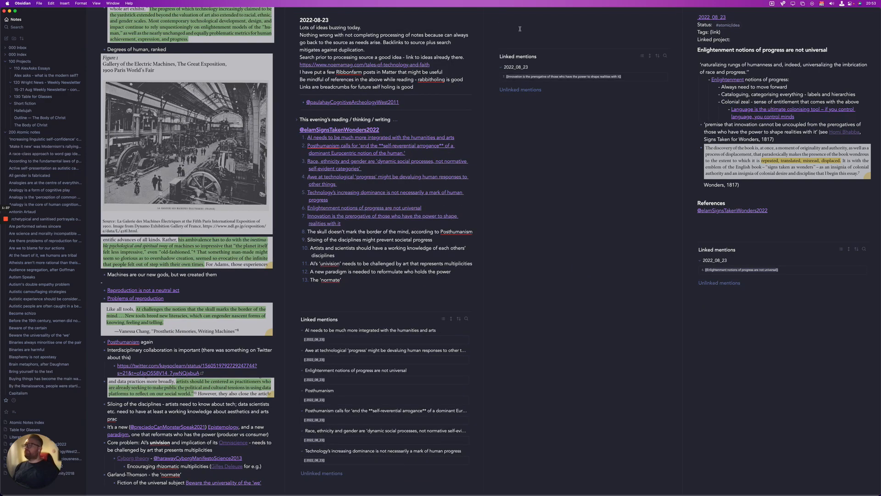
key(super+t)
key(Down)
key(Down)
key(Down)
key(Down)
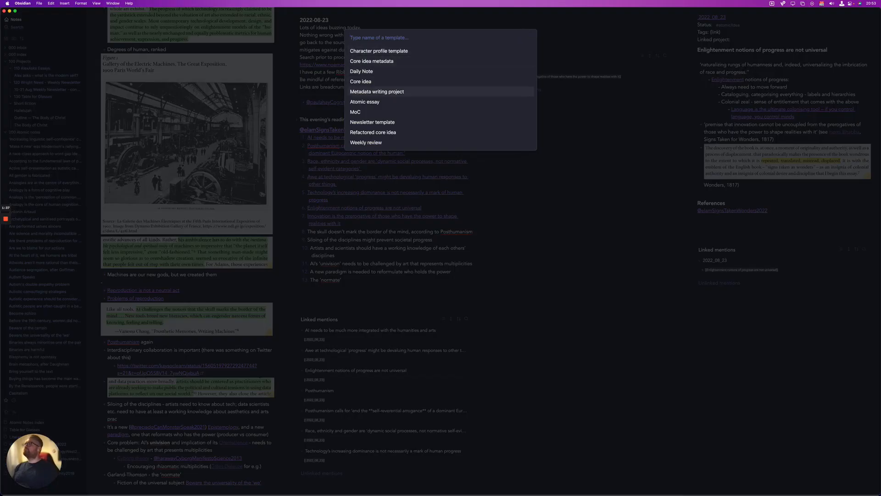
key(Up)
key(Return)
text([[@elam)
key(Return)
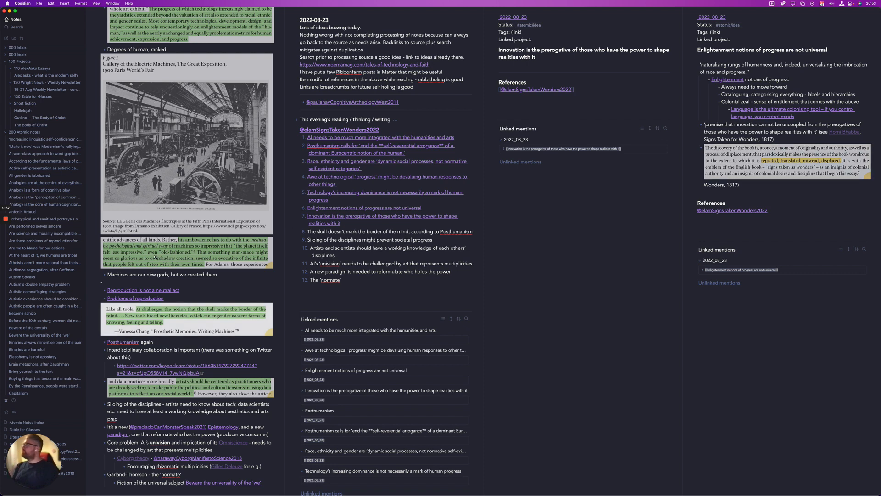
Move the embedded image "Pasted image 20220823194109.png" from the reading notes to below the reference link in the Awe note, and close that note
click(222, 254)
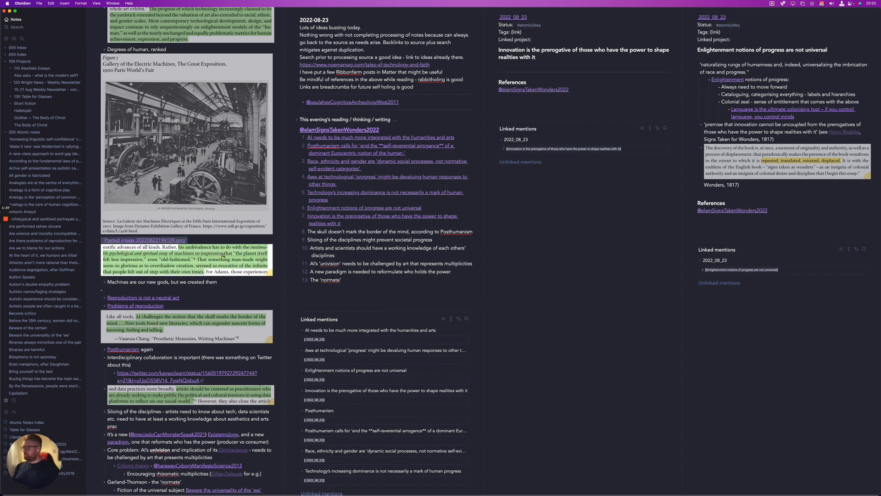
key(BackSpace)
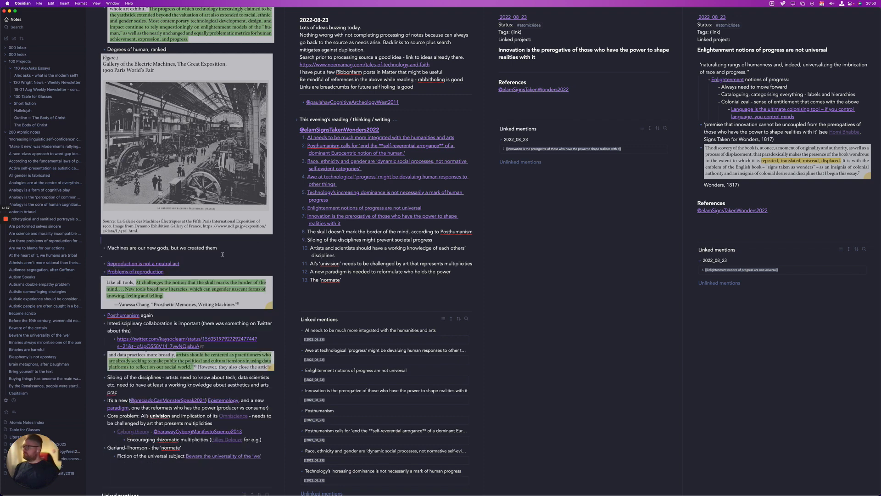
click(355, 180)
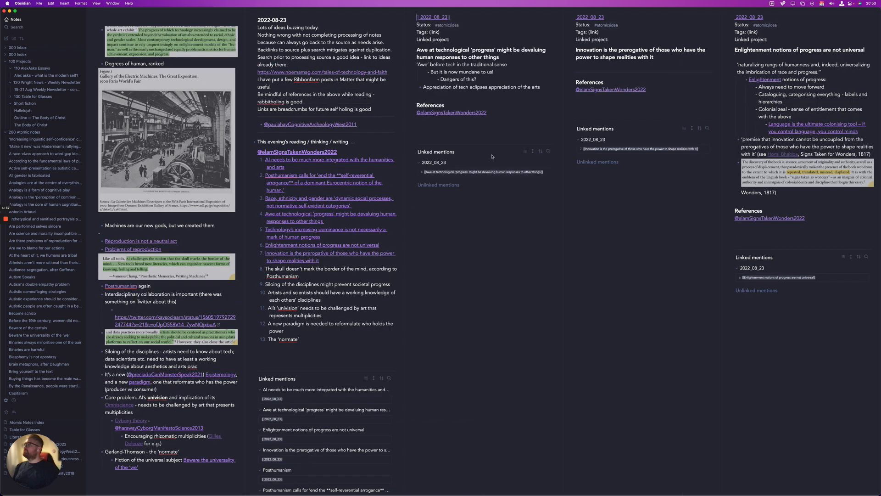
click(472, 99)
click(504, 124)
key(Return)
text(![[Pasted image 20220823194109.png]])
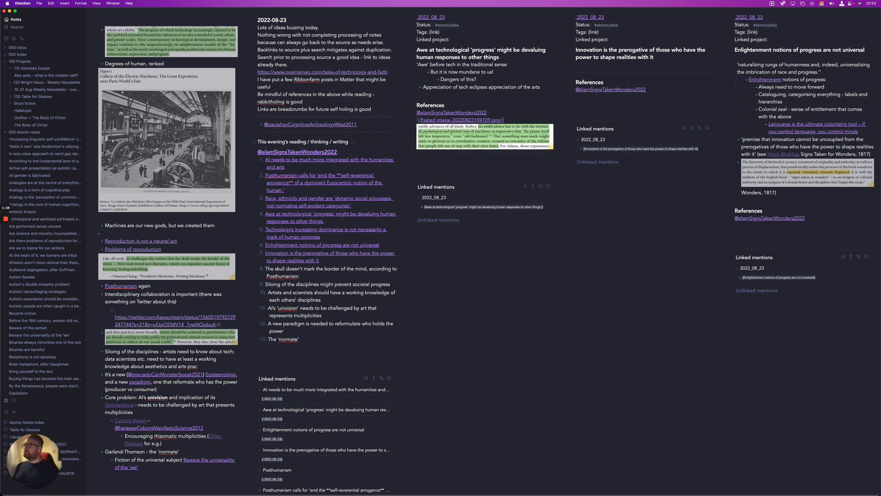
key(super+w)
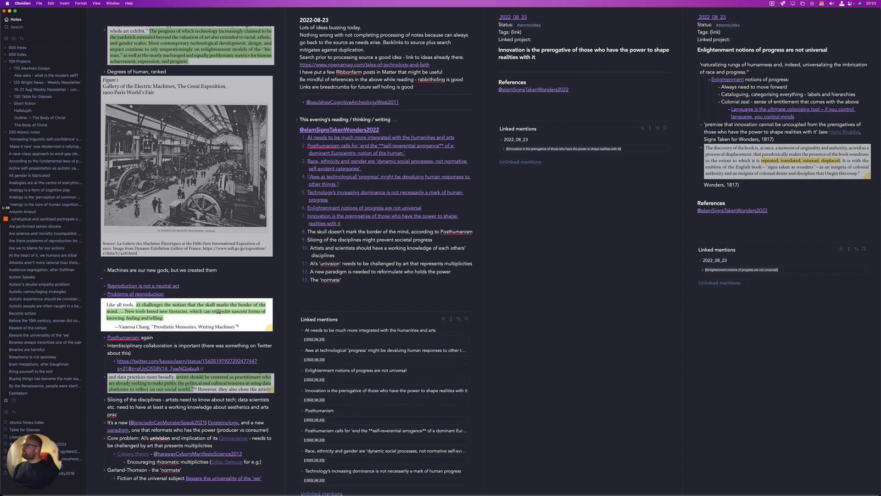
Turn the daily note's eighth idea, "The skull doesn't mark the border of the mind, according to Posthumanism", into a link and create its note
drag(308, 231, 476, 231)
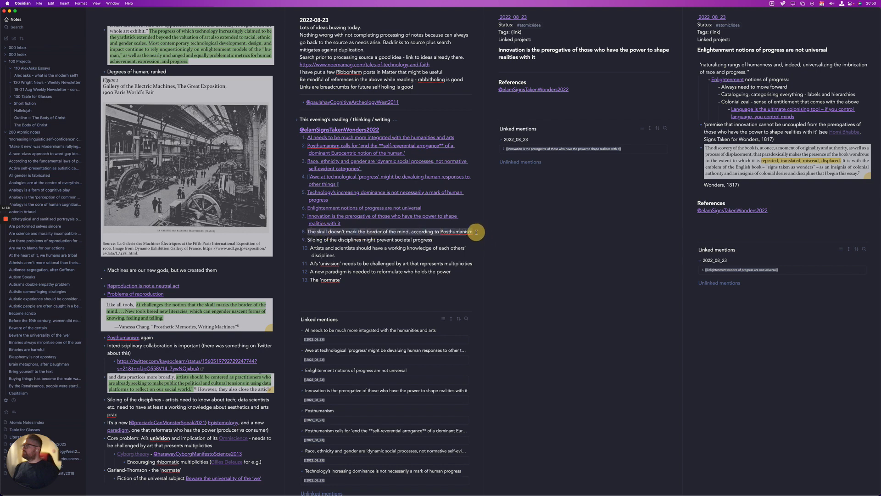
text([[)
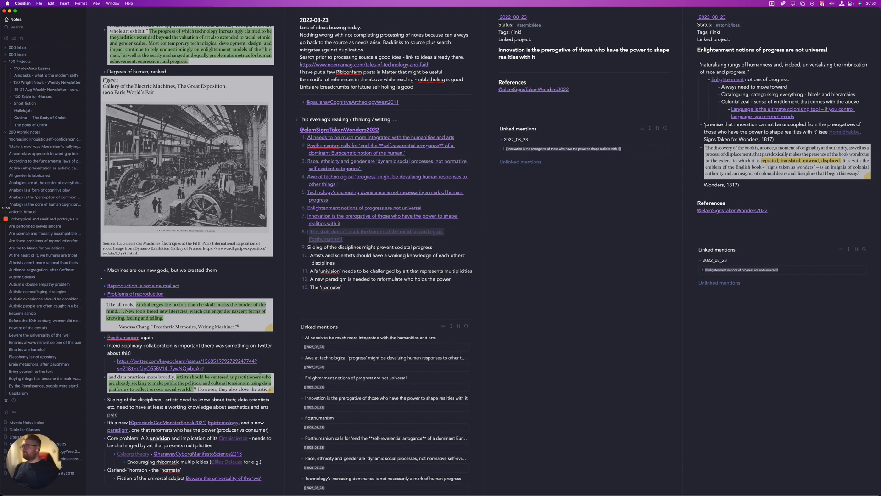
super+click(327, 238)
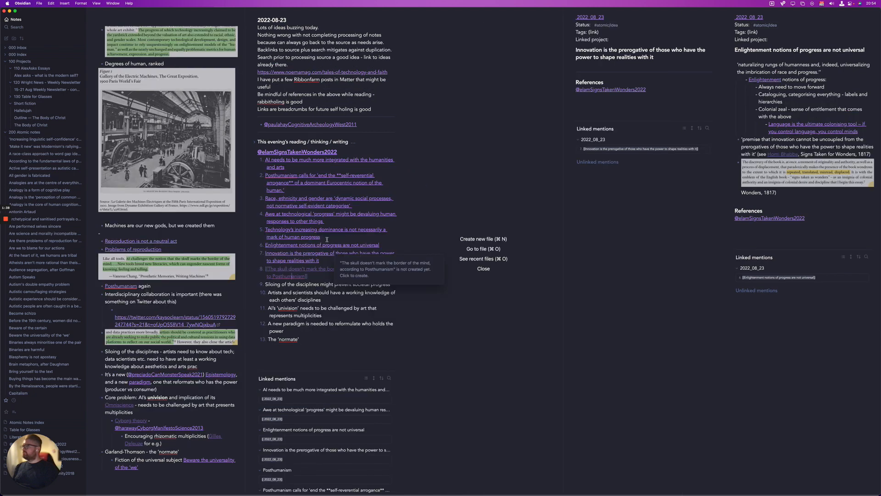
click(471, 123)
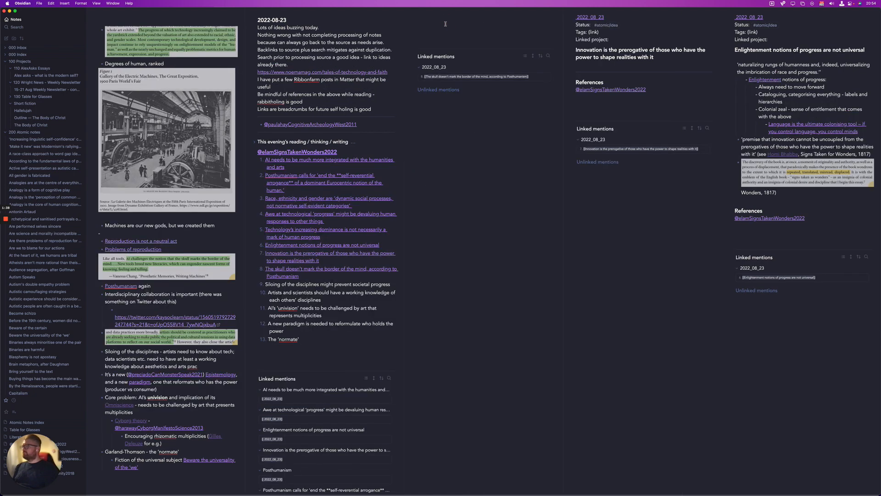
Insert the Core idea template in the new note on the skull and the border of the mind
key(alt+e)
text(core)
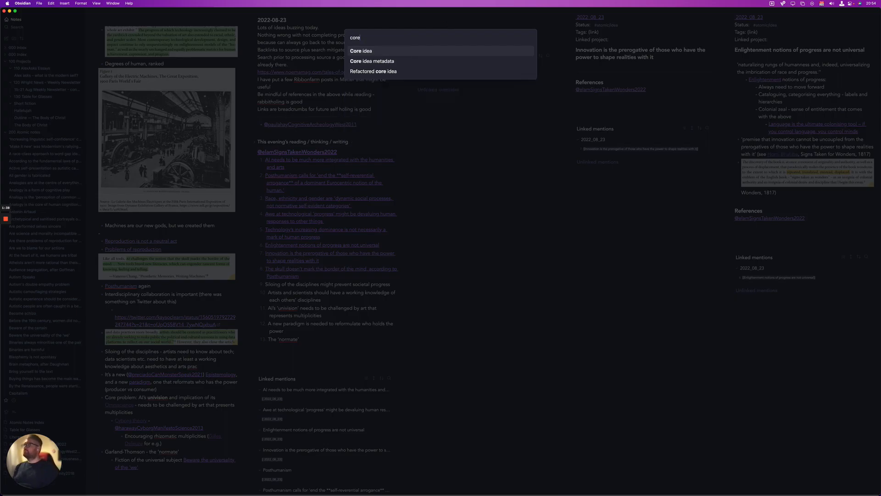
key(Return)
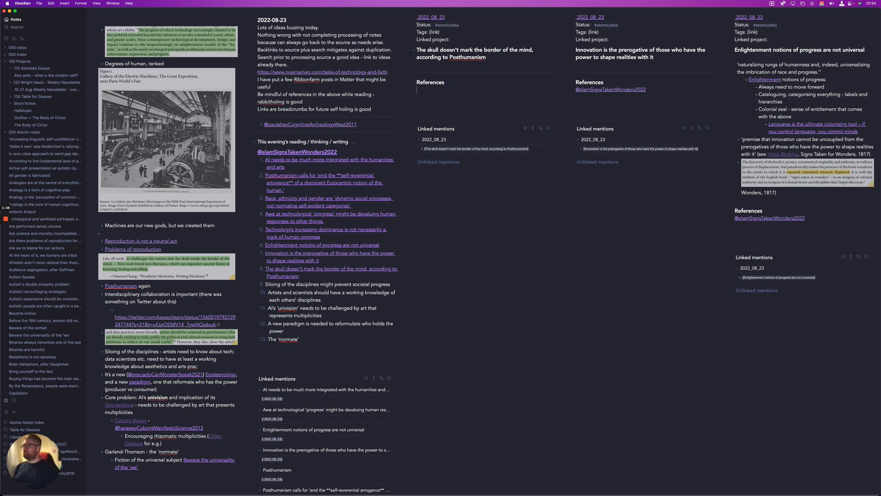
key(Return)
text([[elam)
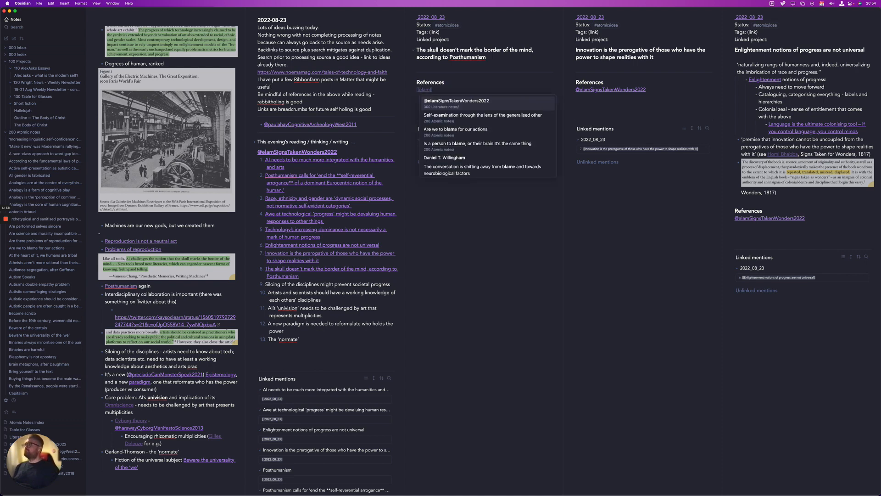
key(Return)
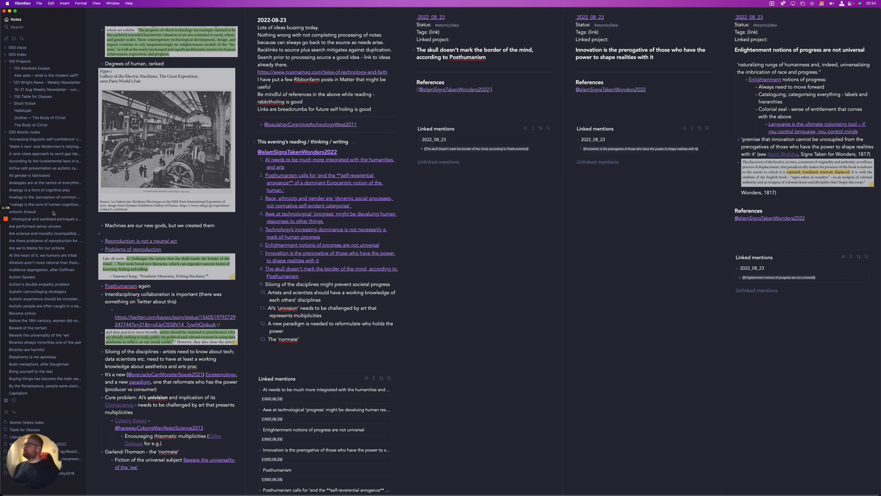
Move the embedded image "Pasted image 20220823200239.png" from the reading notes to below the reference link in the skull note
click(167, 269)
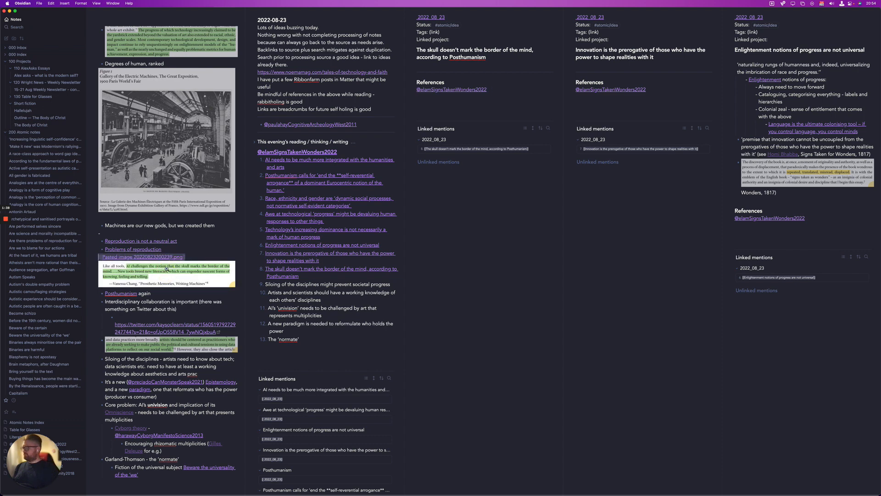
key(BackSpace)
click(446, 106)
key(Return)
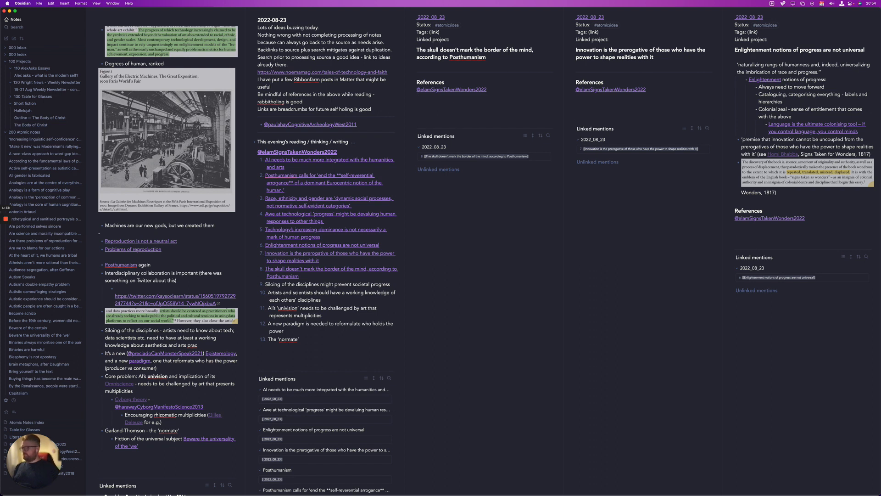
text(![[Pasted image 20220823200239.png]])
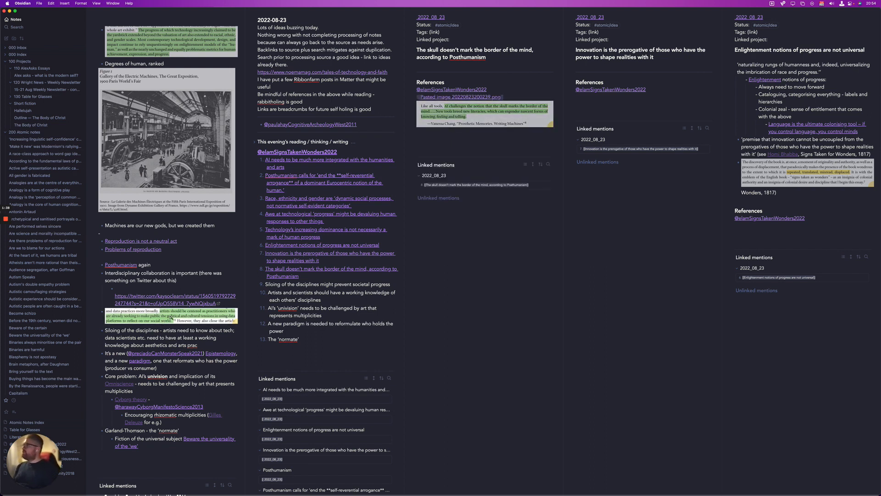
Turn the daily note's ninth idea, "Siloing of the disciplines might prevent societal progress", into a link and create its note
click(264, 284)
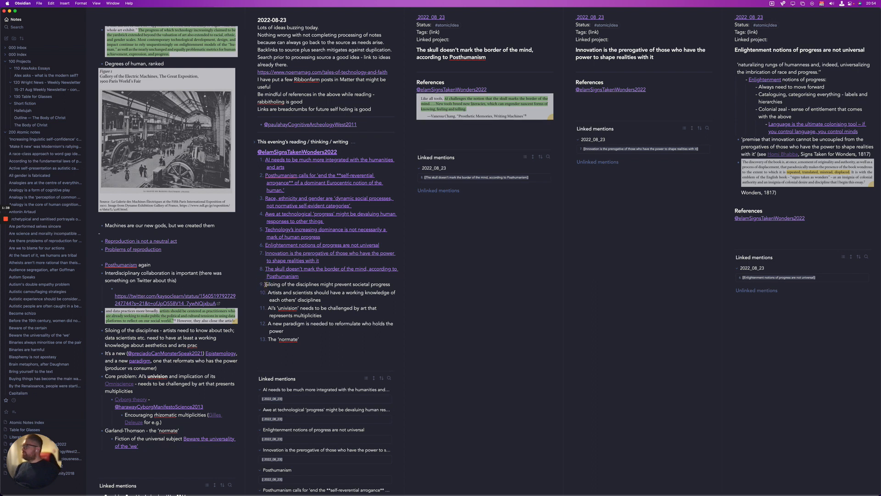
drag(265, 283, 394, 284)
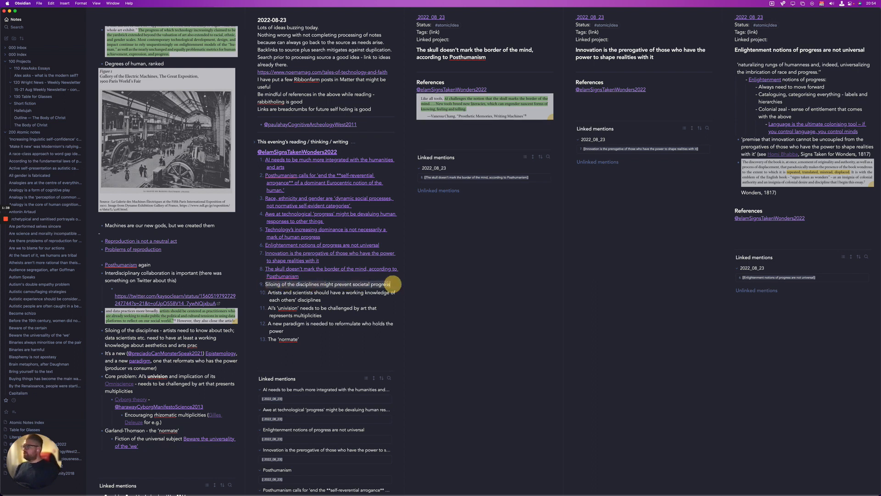
text([[)
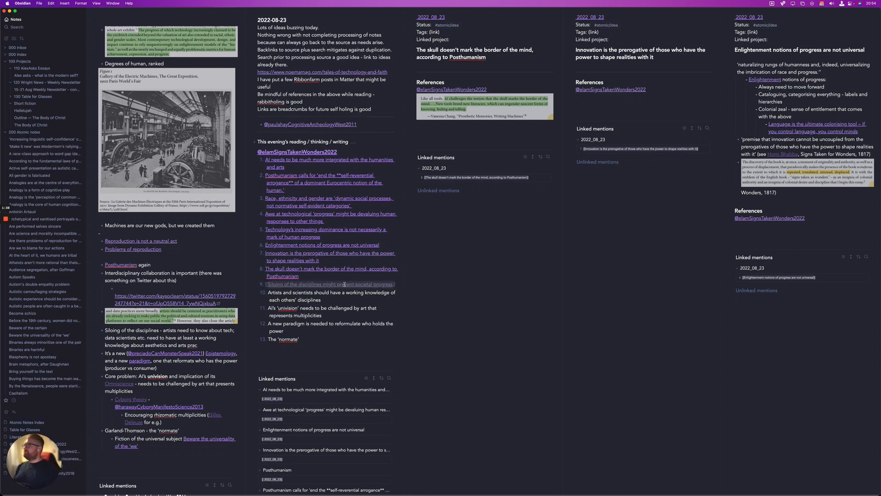
click(344, 284)
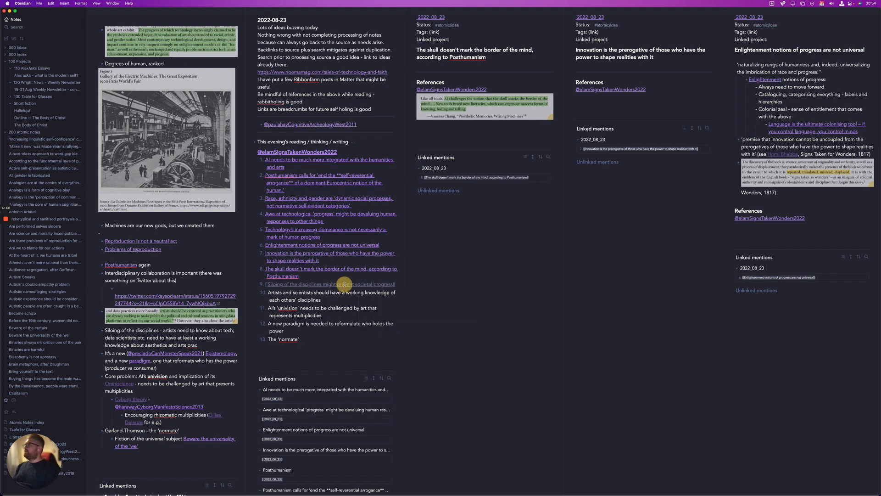
click(422, 28)
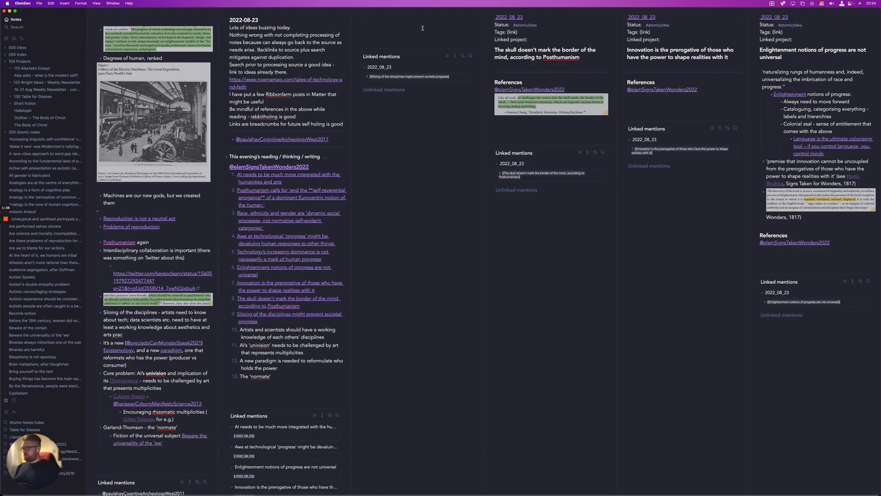
key(alt+e)
text(core)
key(Return)
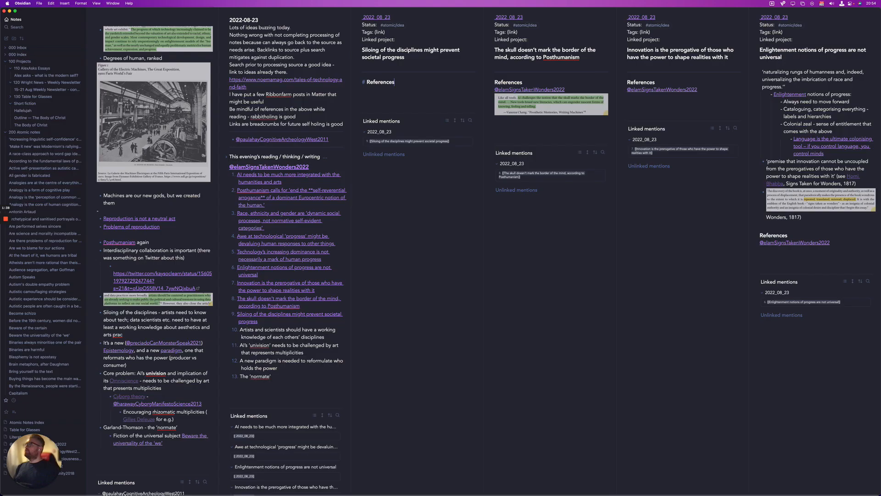
key(Return)
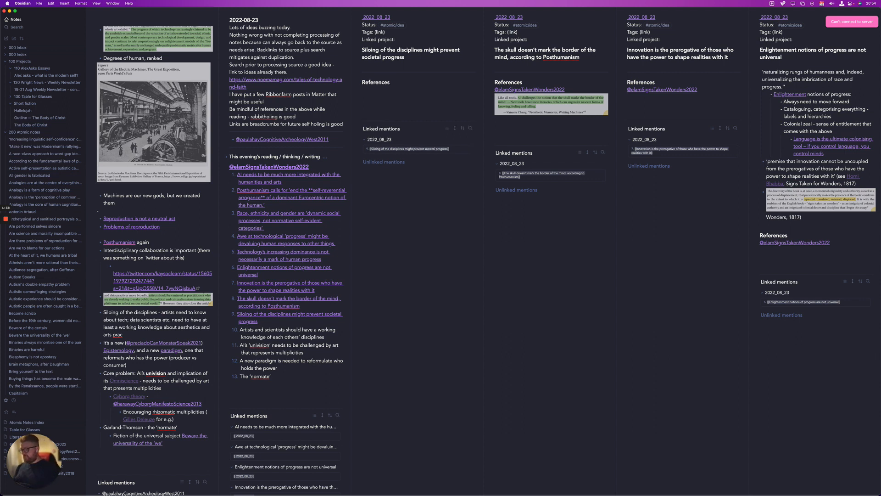
text([[elam)
key(Return)
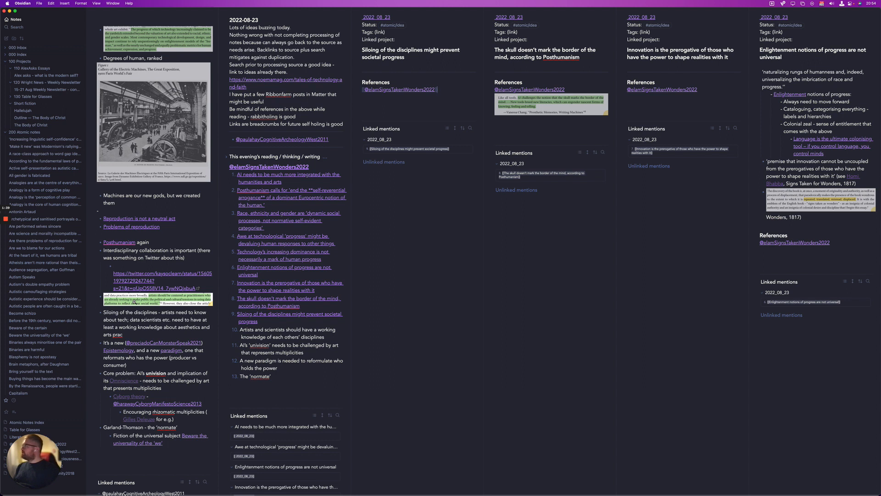
Move the reading notes' "Interdisciplinary collaboration is important" point with its Twitter link into the siloing note, above References
click(107, 253)
drag(151, 261, 206, 288)
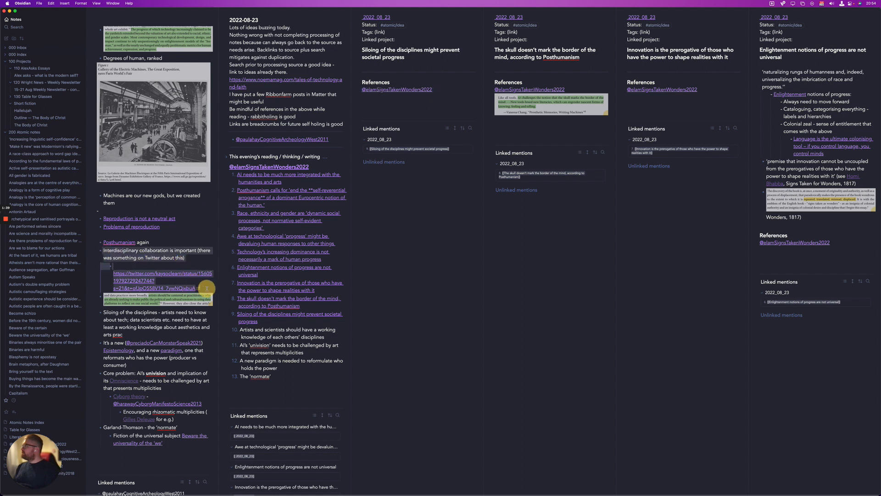
key(BackSpace)
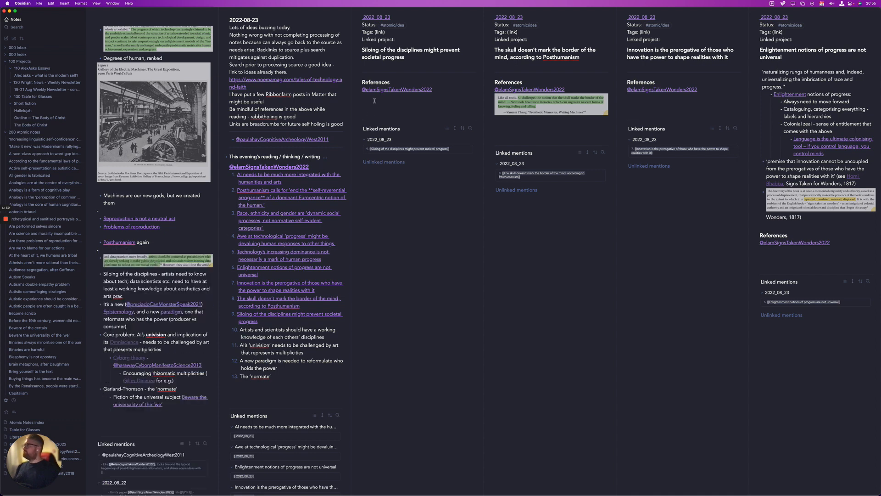
click(391, 65)
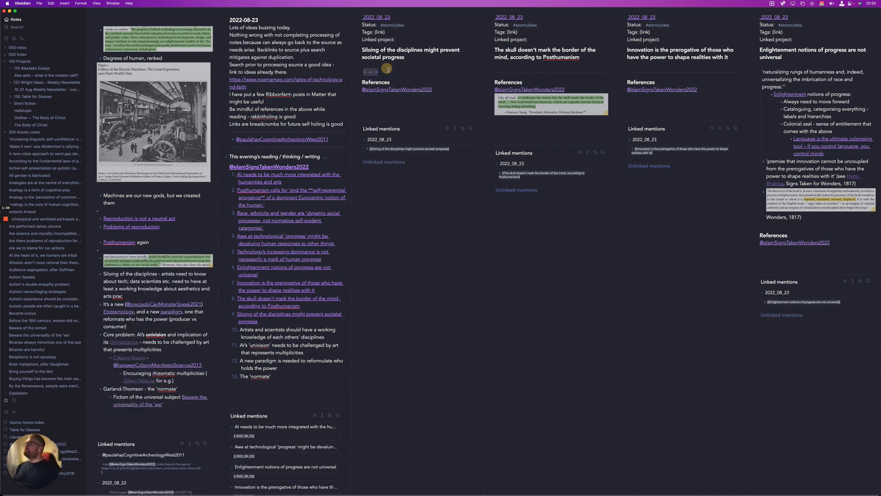
key(Return)
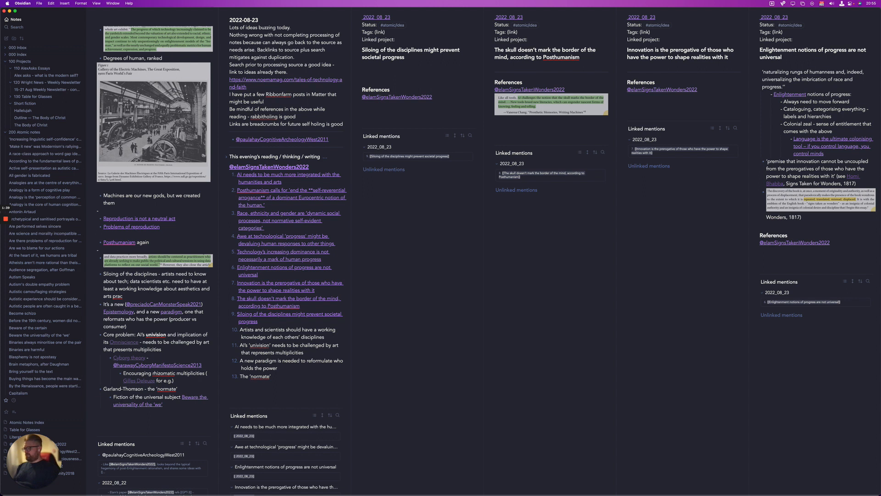
key(super+z)
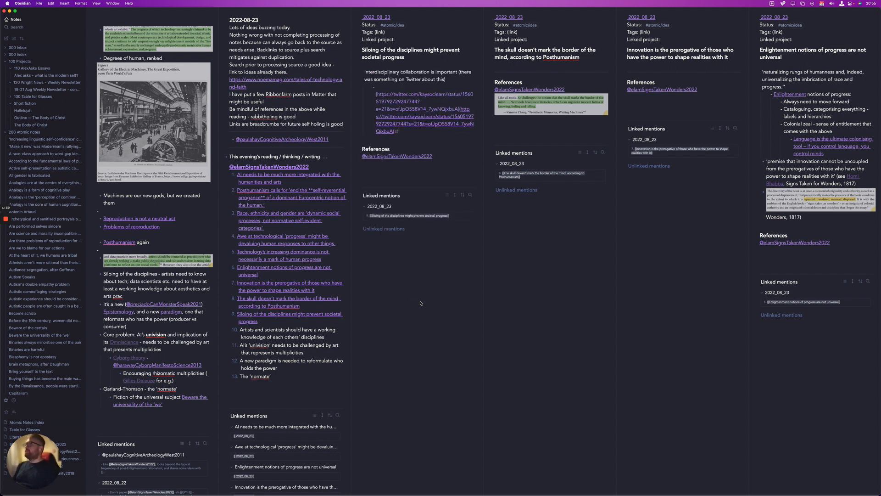
click(403, 144)
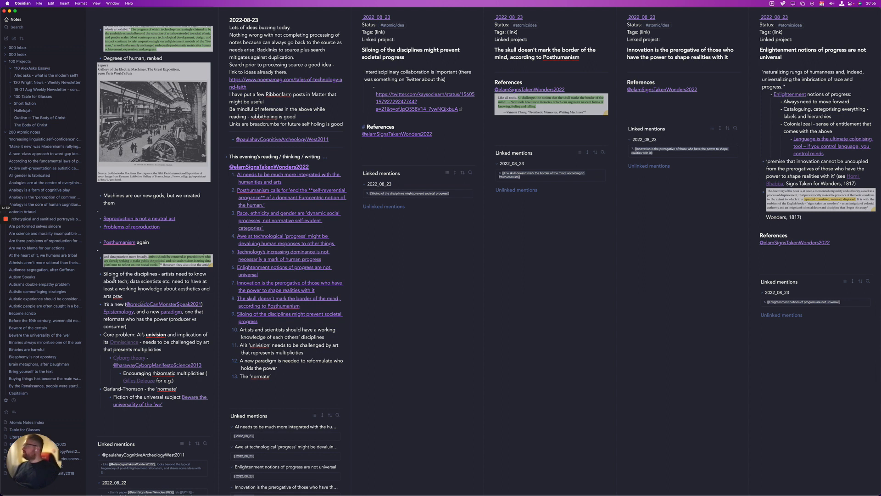
Cut the "Siloing of the disciplines" point and the following "It's a new" epistemology and paradigm point from the reading notes
drag(103, 273, 130, 296)
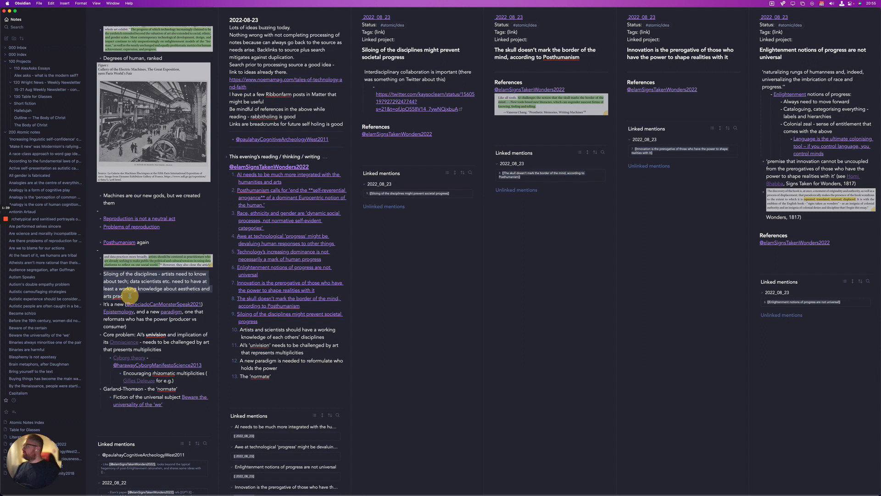
drag(129, 296, 135, 323)
key(super+c)
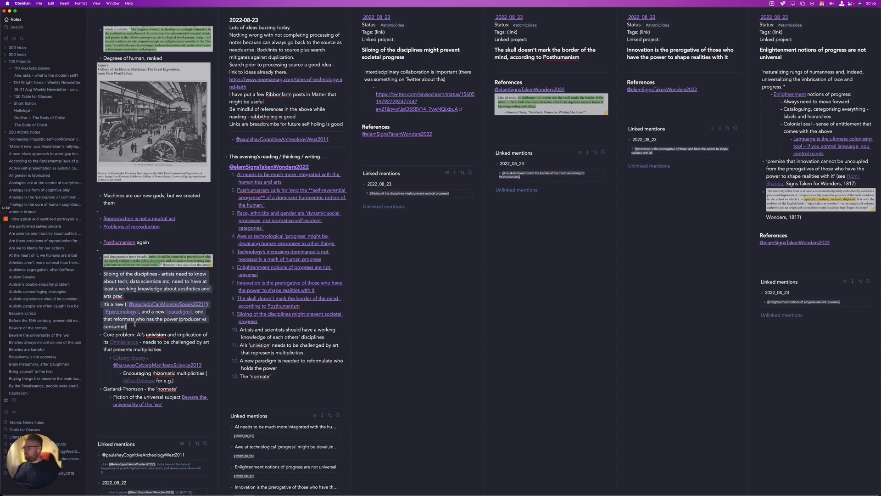
key(BackSpace)
Turn the daily note's tenth idea, "Artists and scientists should have a working knowledge of each others' disciplines", into a link and create its note
drag(333, 332, 236, 330)
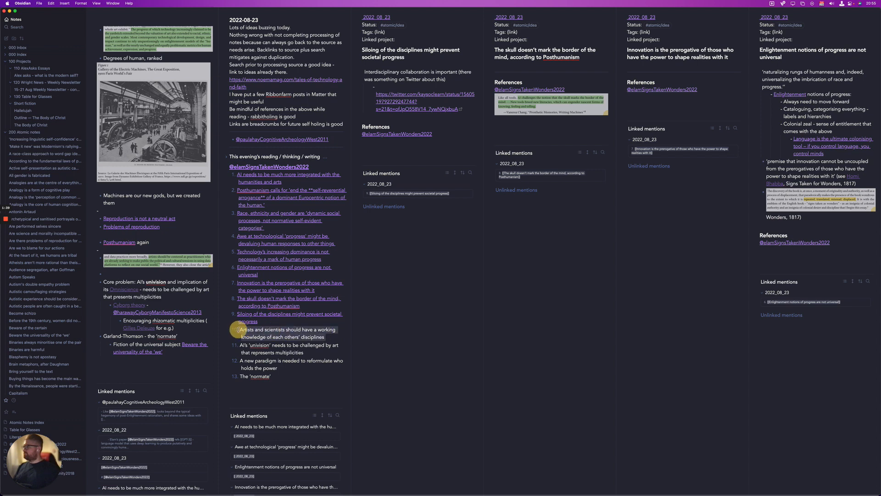
text([[)
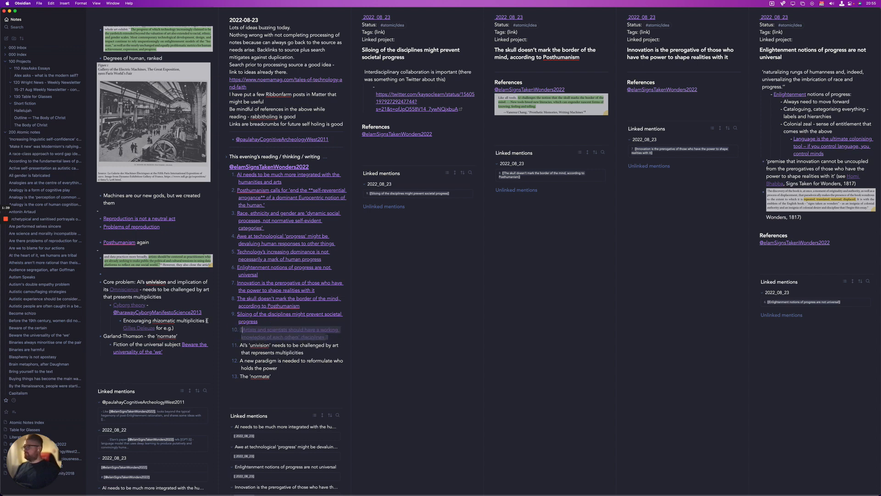
click(268, 331)
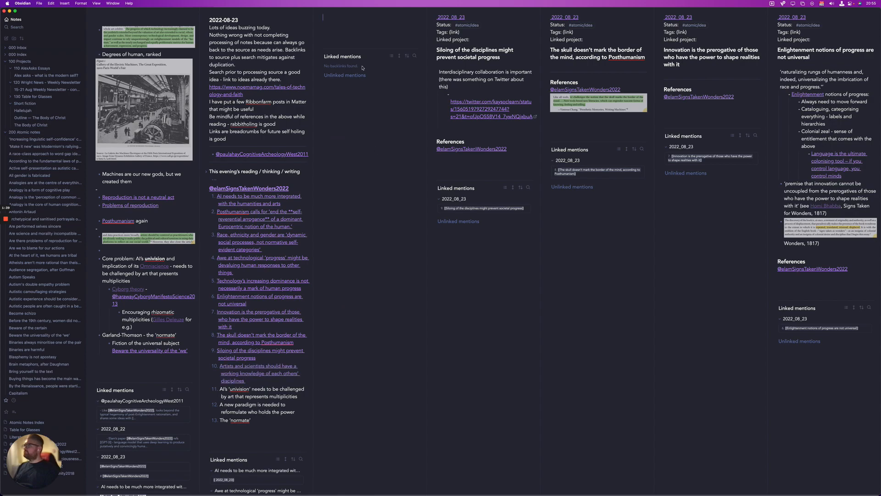
key(super+t)
key(Down)
key(Down)
key(Down)
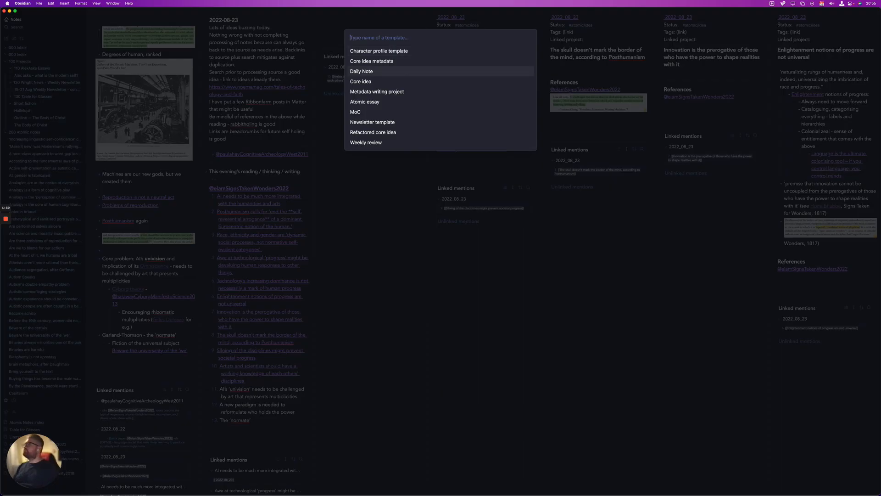
key(Return)
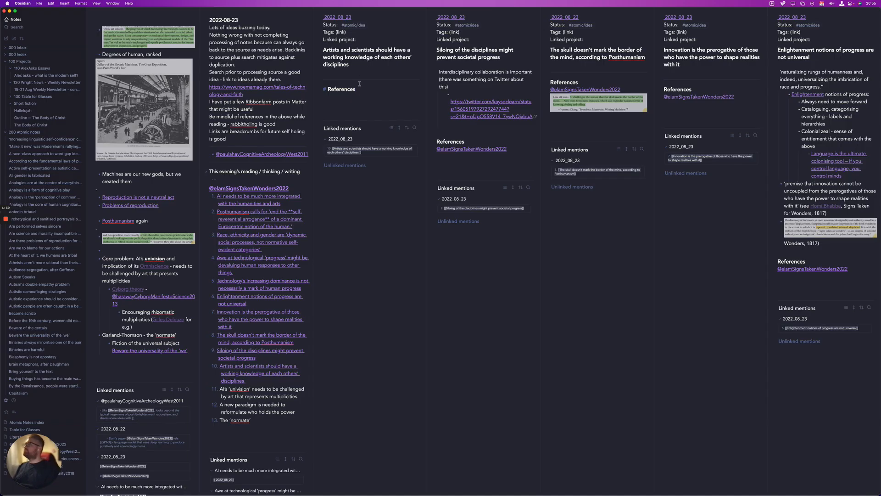
key(Return)
text([[@elamSignsTakenWonders2022)
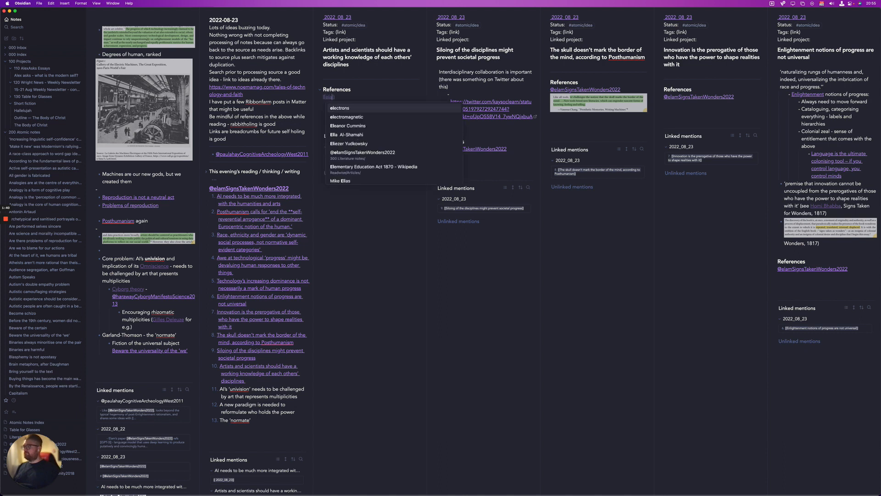
key(Return)
Paste the cut siloing and epistemology points between the title and References of the artists and scientists note
key(Up)
key(Up)
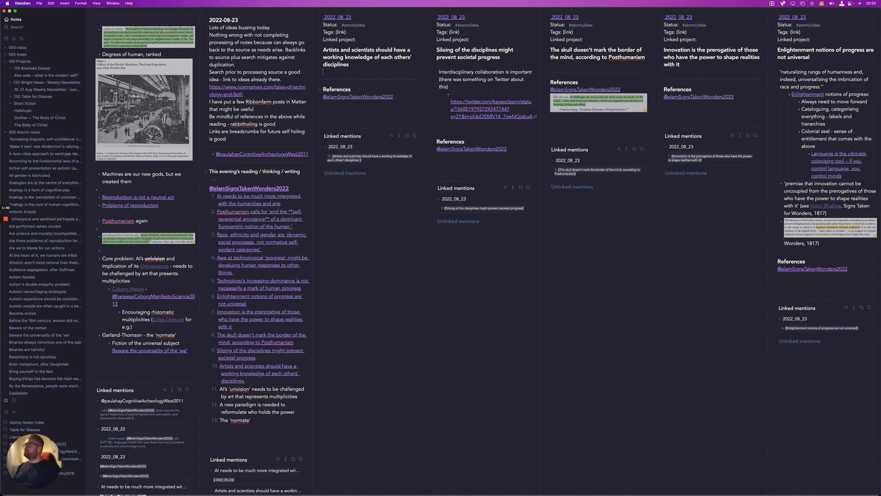
key(super+v)
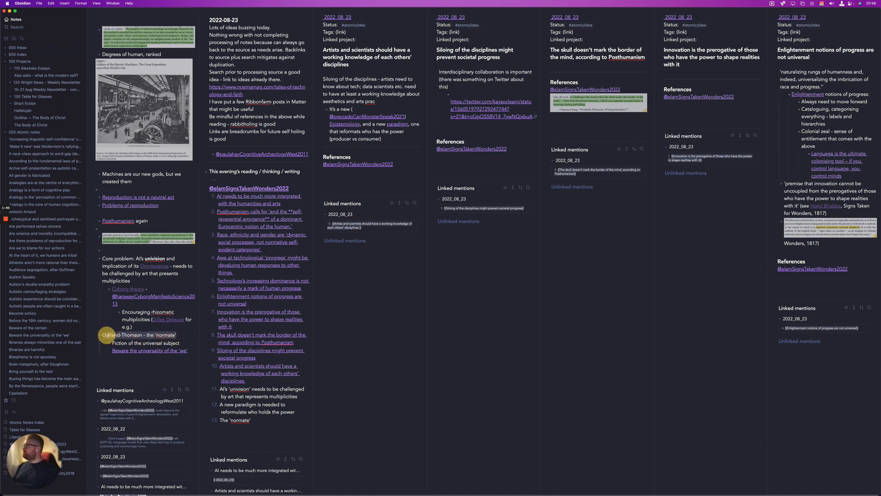
Cut the 'normate' passage from the reading notes, and turn the daily note's thirteenth idea, "The 'normate'", into a link with its own note
drag(104, 335, 184, 353)
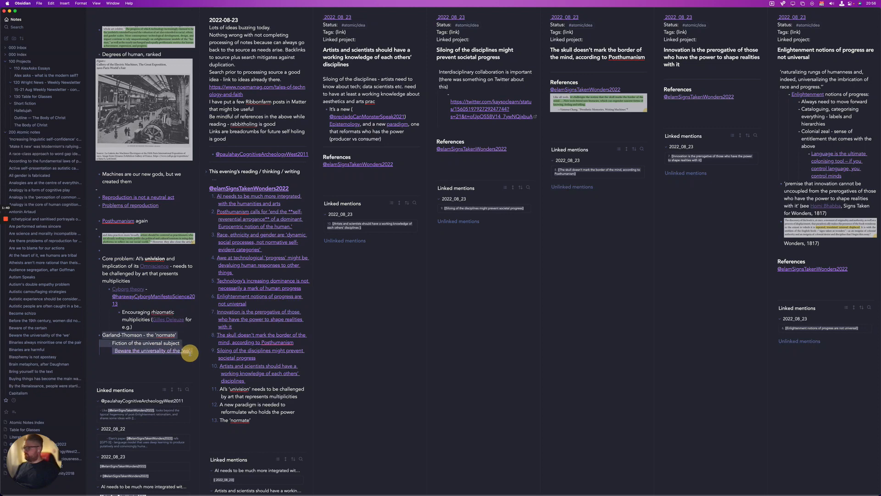
key(BackSpace)
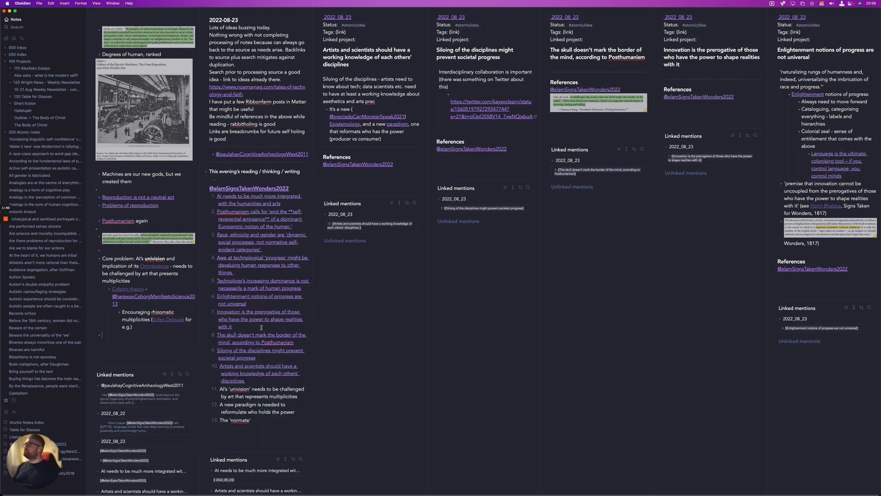
click(256, 420)
key(shift+super+Left)
text([[)
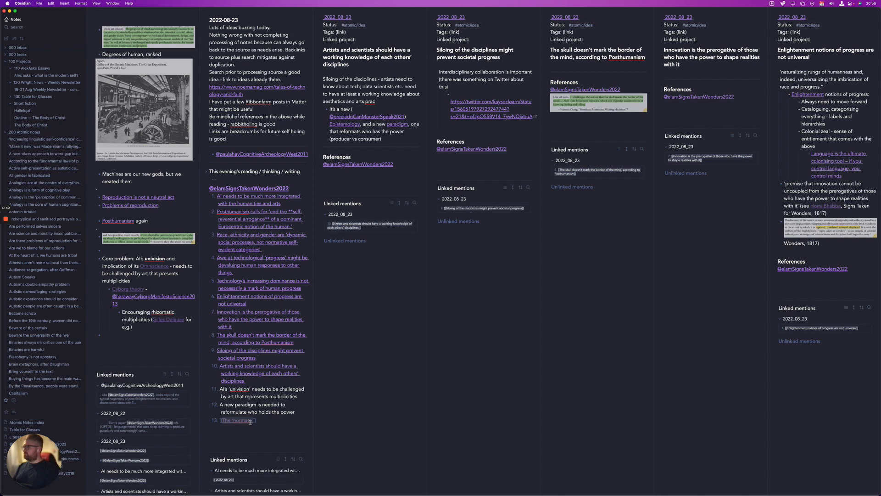
click(250, 420)
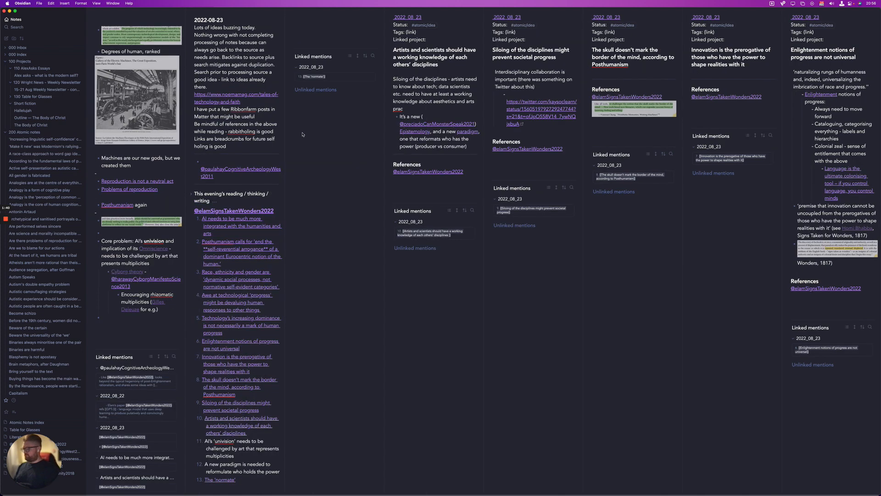
Insert the Core idea template in the new note on the 'normate'
key(alt+t)
key(Down)
key(Down)
key(Down)
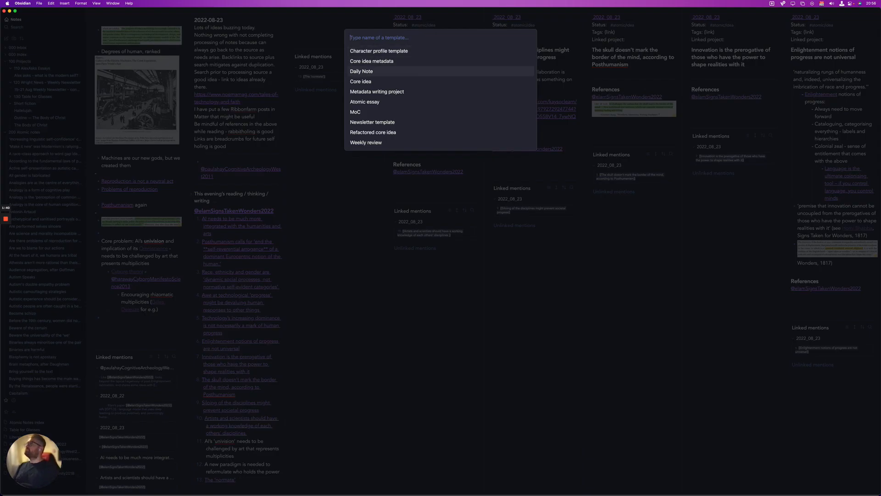
key(Return)
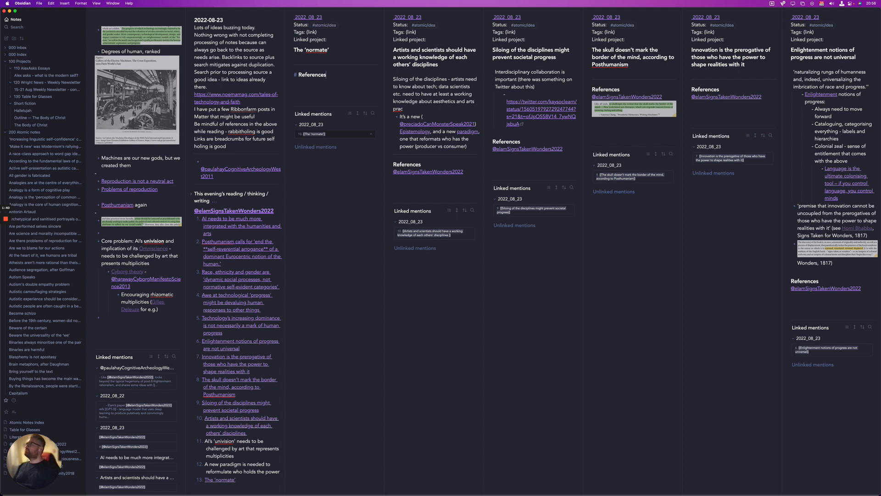
key(Return)
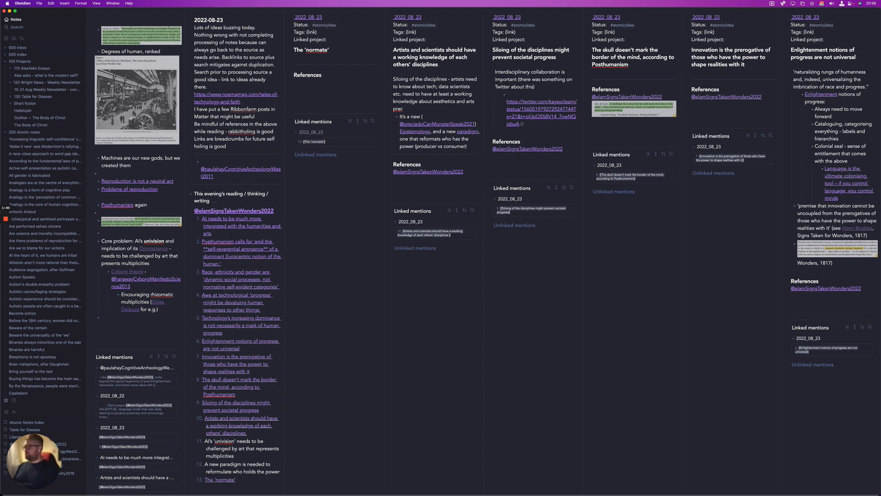
text(Garland-Thomson - the ‘normate’ - Fiction of the universal subject [[Beware the universality of the ‘we’]])
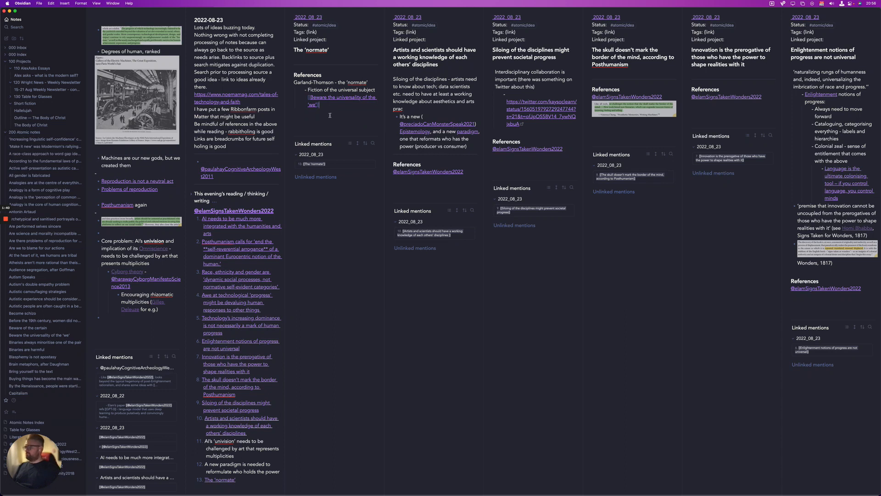
key(super+z)
Paste the cut 'normate' passage, with its link on the universality of the 'we', between the note's title and References
click(306, 60)
click(306, 60)
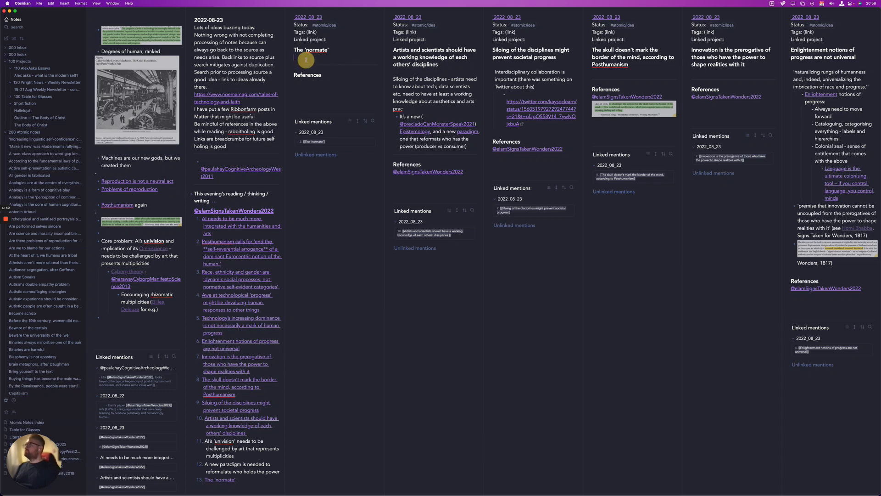
text(Garland-Thomson - the ‘normate’ - Fiction of the universal subject [[Beware the universality of the ‘we’]])
click(352, 92)
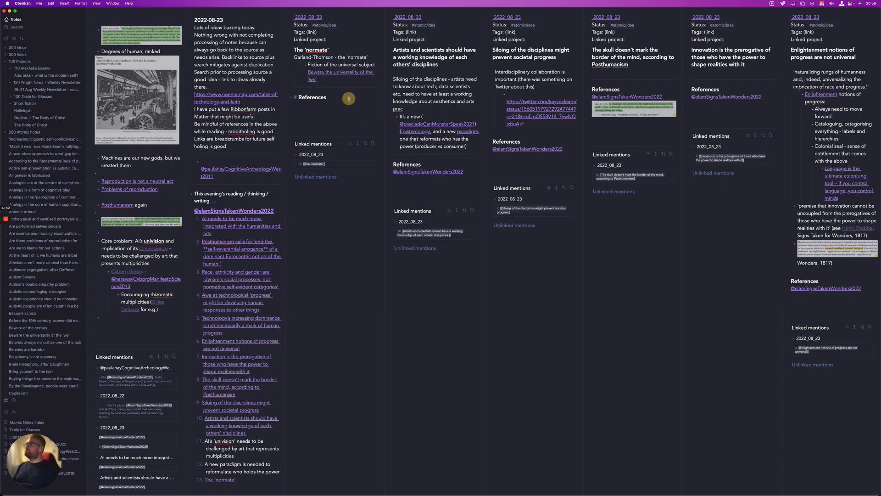
key(Return)
text([[elam)
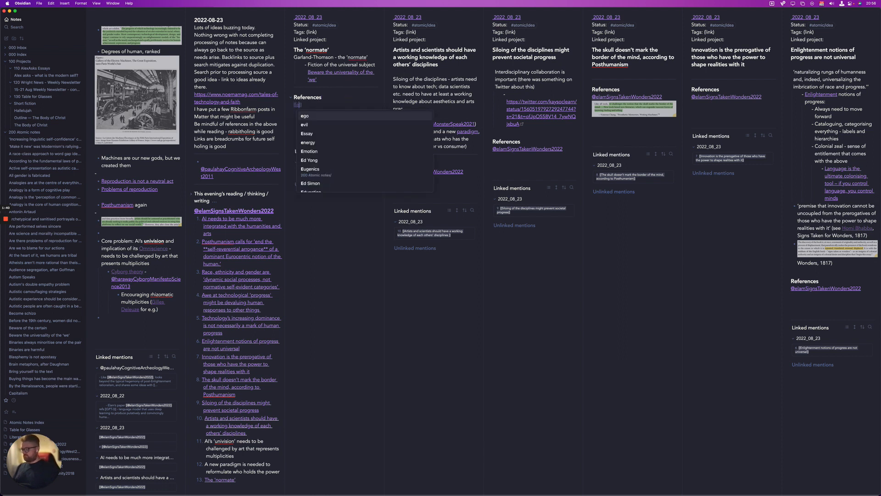
key(Return)
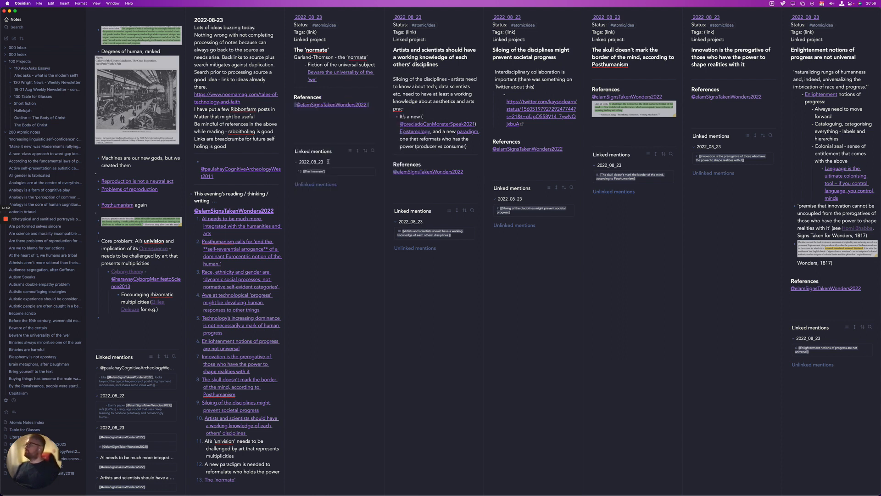
key(super+w)
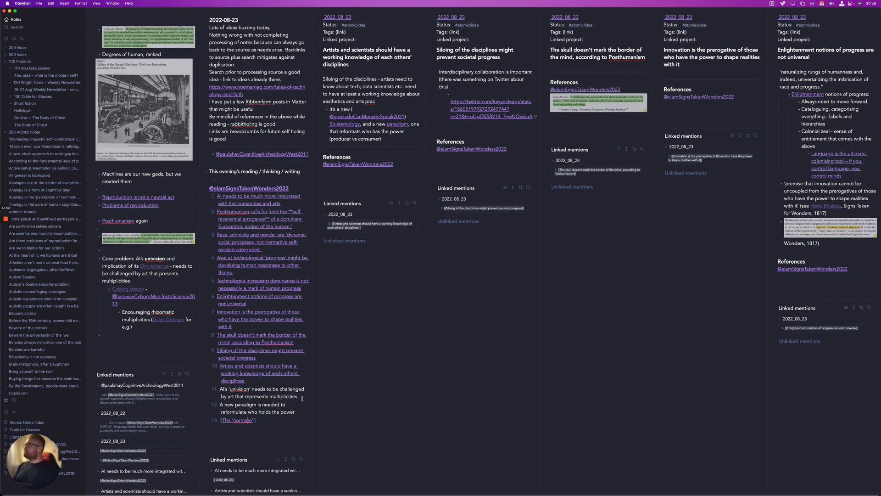
Turn the daily note's eleventh idea, on AI's 'univision', into a link and insert the Core idea template in its new note
click(220, 389)
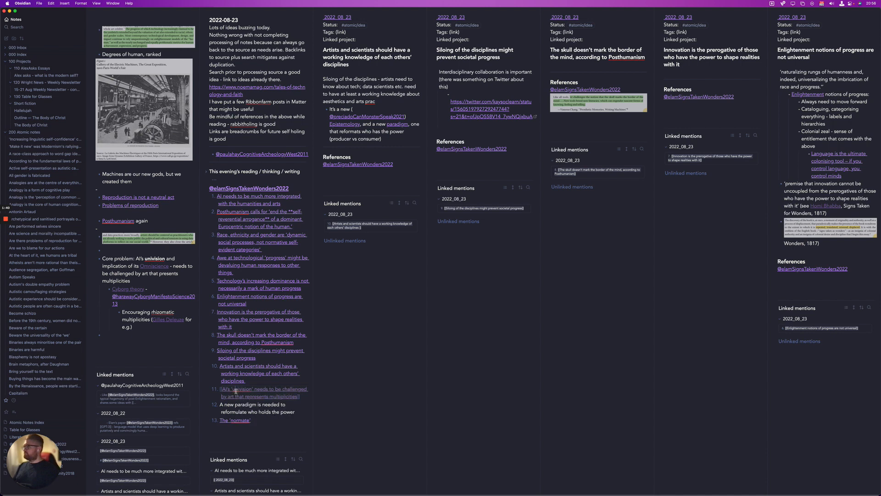
click(236, 390)
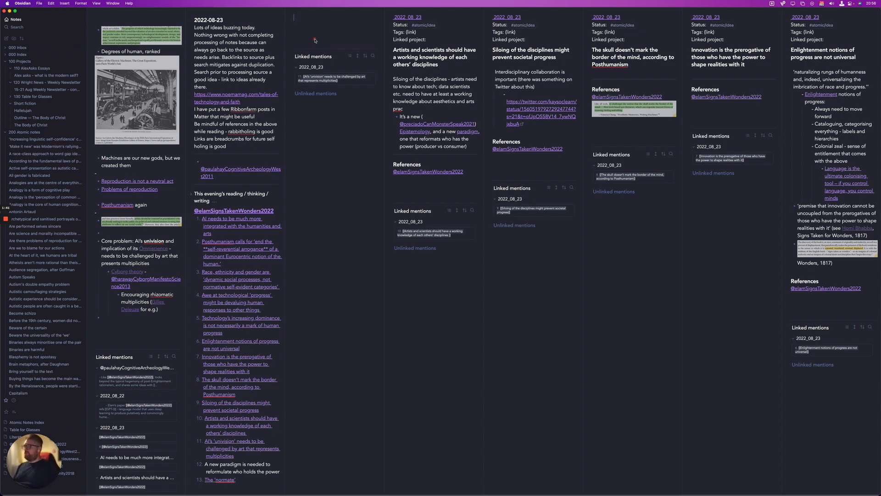
key(super+t)
key(Down)
key(Down)
key(Down)
key(Down)
key(Down)
key(Up)
key(Up)
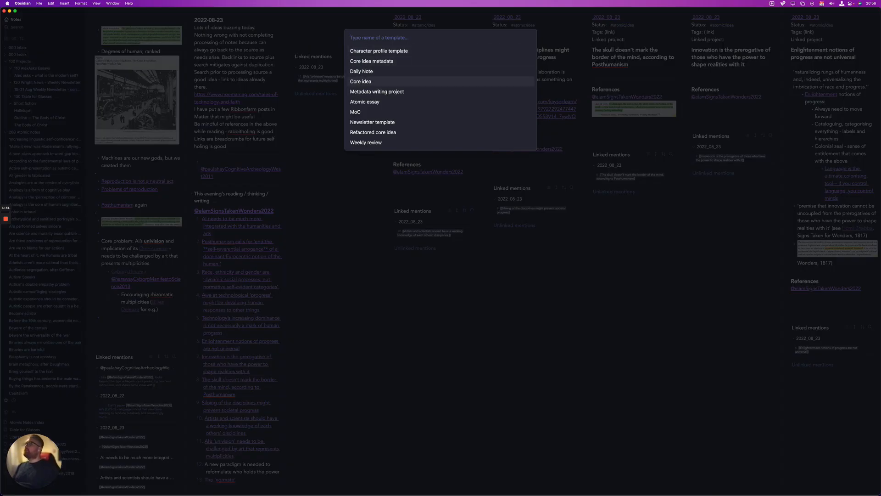
key(Return)
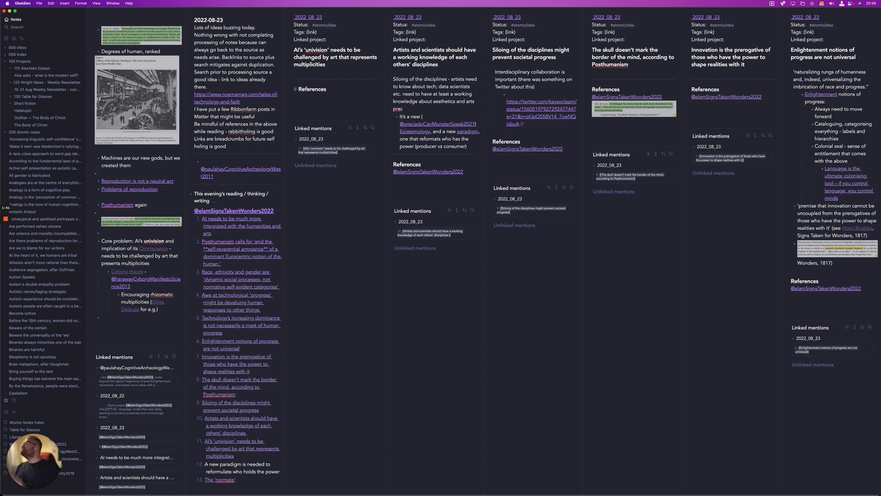
key(Return)
text([[)
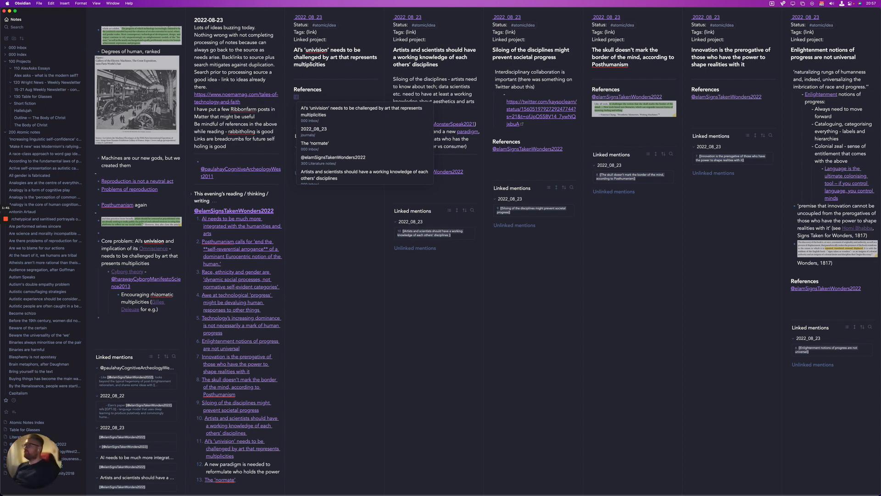
text(ela)
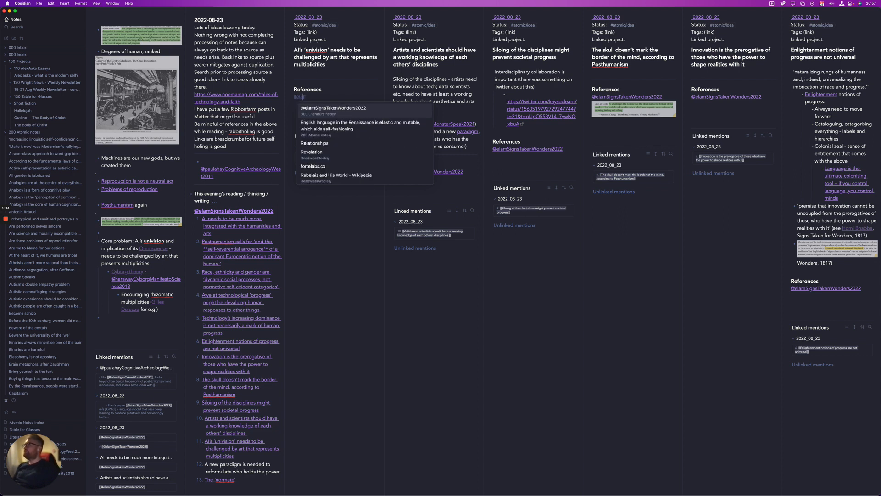
key(Return)
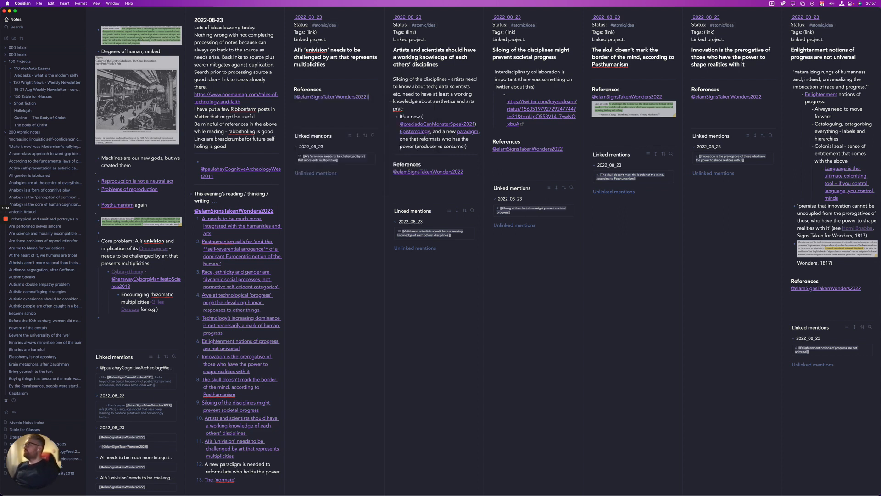
Move the "Core problem" passage with its cyborg theory sub-points from the reading notes to above References in the 'univision' note
click(158, 263)
drag(173, 307, 91, 242)
key(BackSpace)
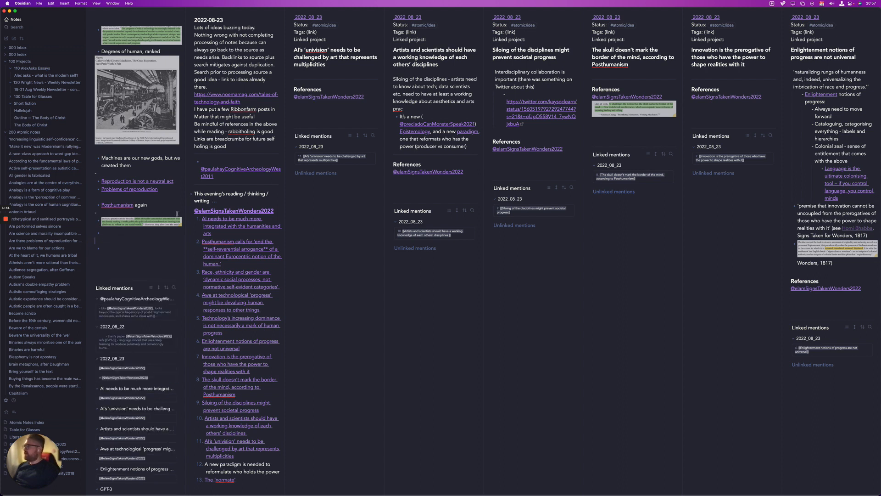
click(304, 77)
key(Return)
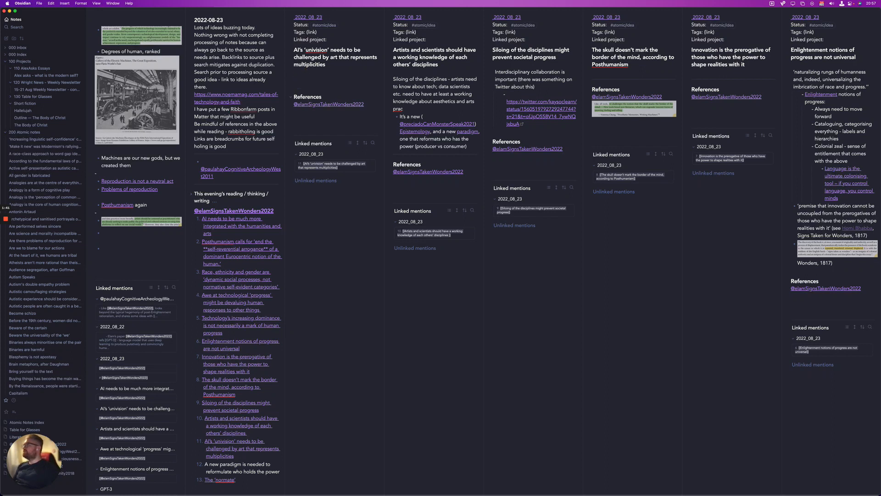
text(Core problem: AI’s univision and implication of its Omniscience - needs to be challenged by art that presents multiplicities Cyborg theory - @harawayCyborgManifestoScience2013 Encouraging rhizomatic multiplicities (Gilles Deleuze for e.g.))
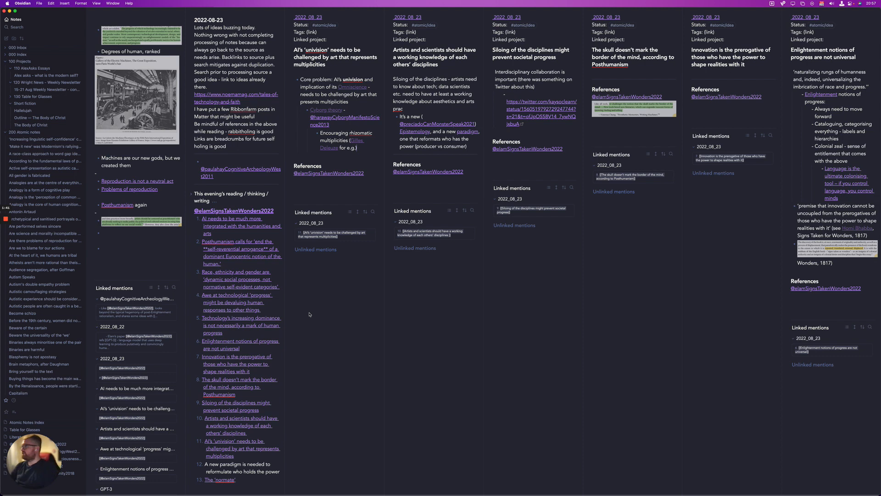
click(145, 224)
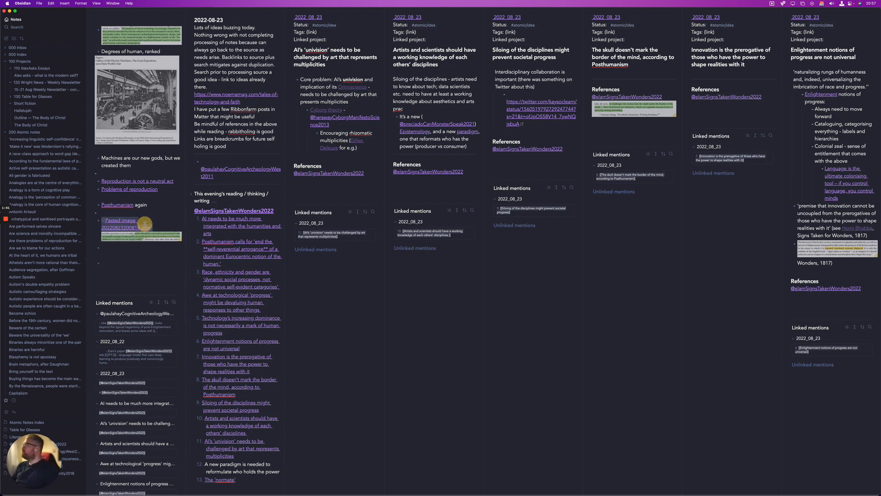
click(140, 234)
click(140, 234)
click(140, 235)
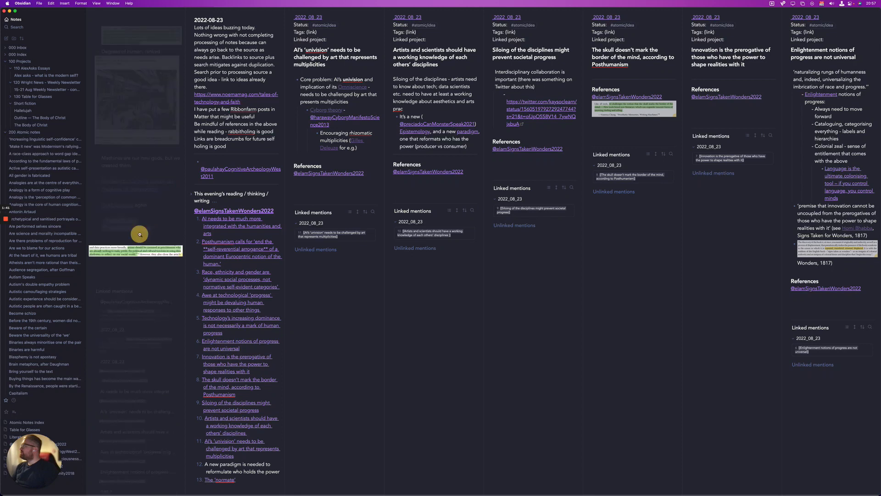
click(140, 234)
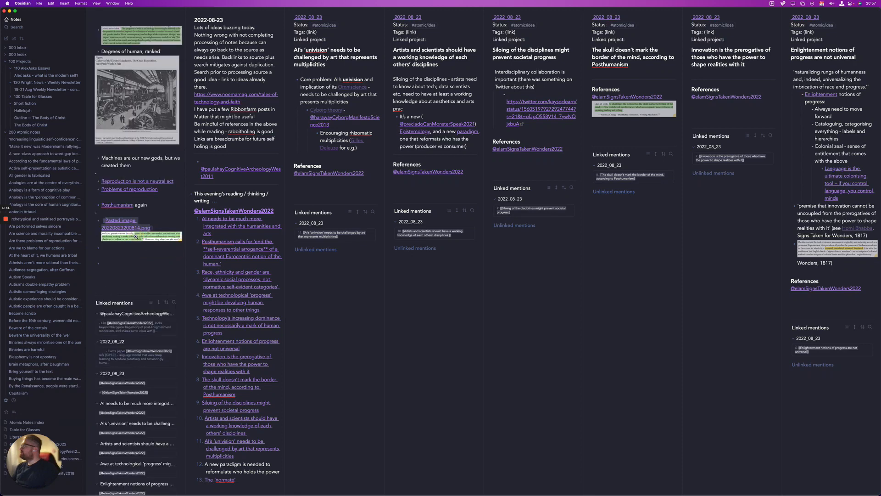
right_click(140, 237)
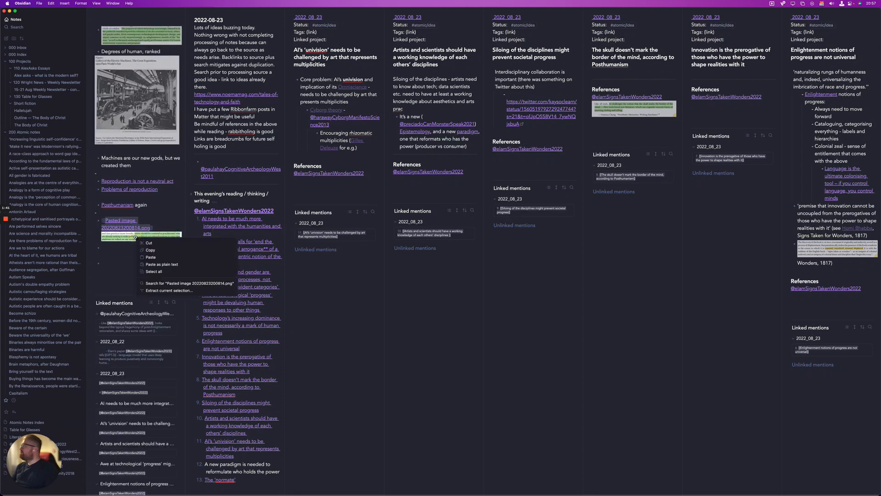
key(Escape)
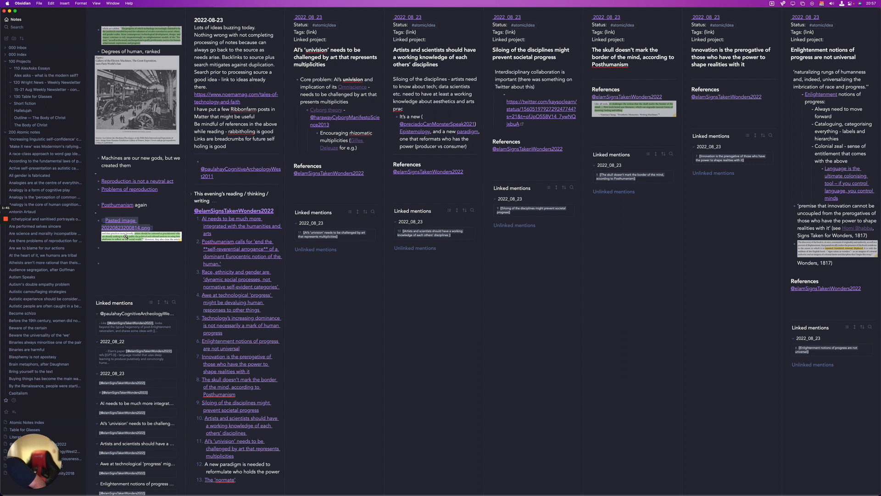
Cut the highlighted excerpt image below the Posthumanism bullet from the reading notes
click(140, 273)
key(Up)
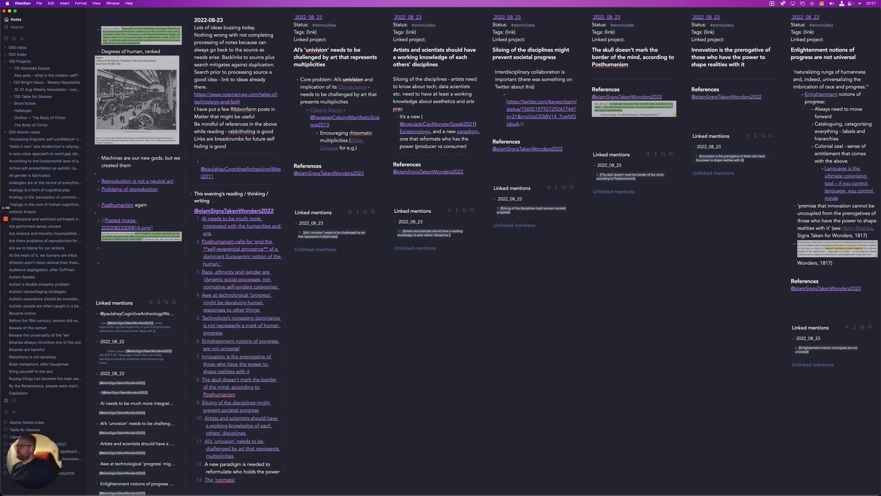
key(shift+Home)
key(shift+Home)
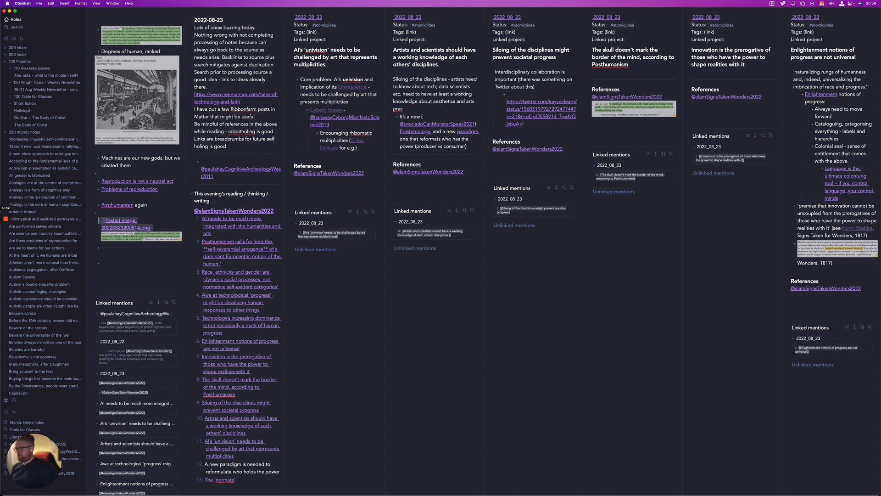
key(BackSpace)
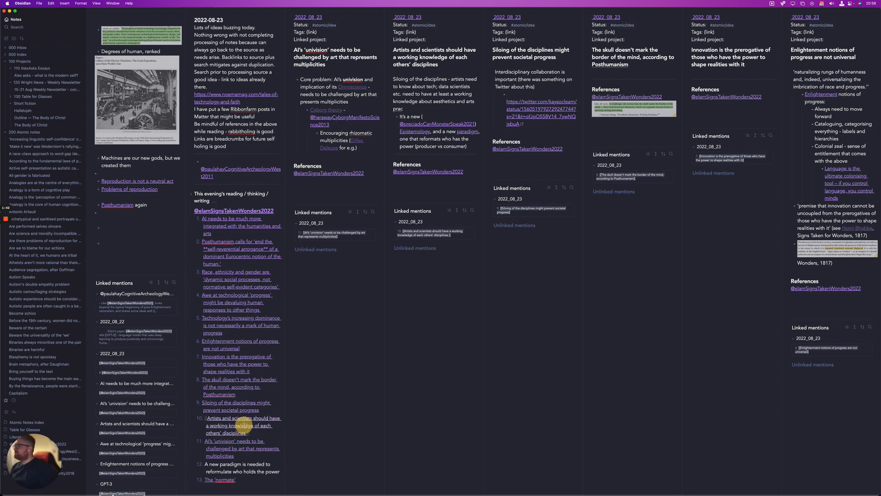
Paste the cut excerpt image under the References of the artists and scientists note, opened from the daily note, and close that copy
click(244, 425)
click(223, 186)
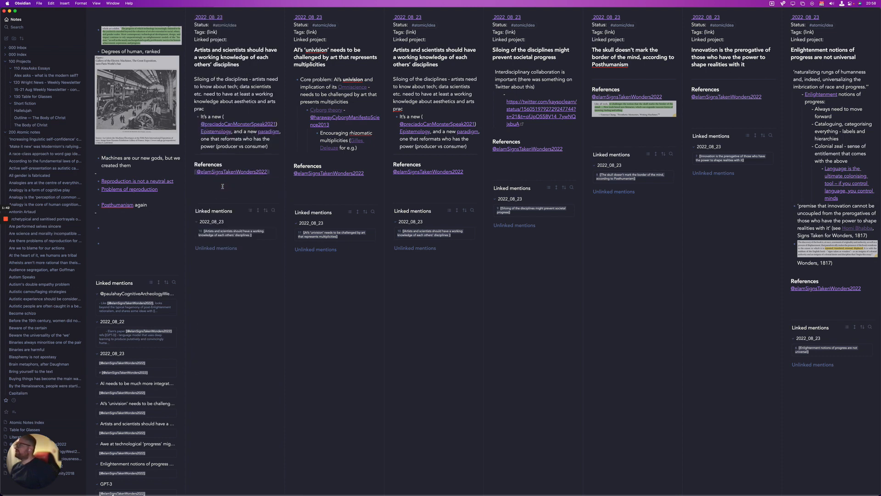
key(Return)
key(ctrl+v)
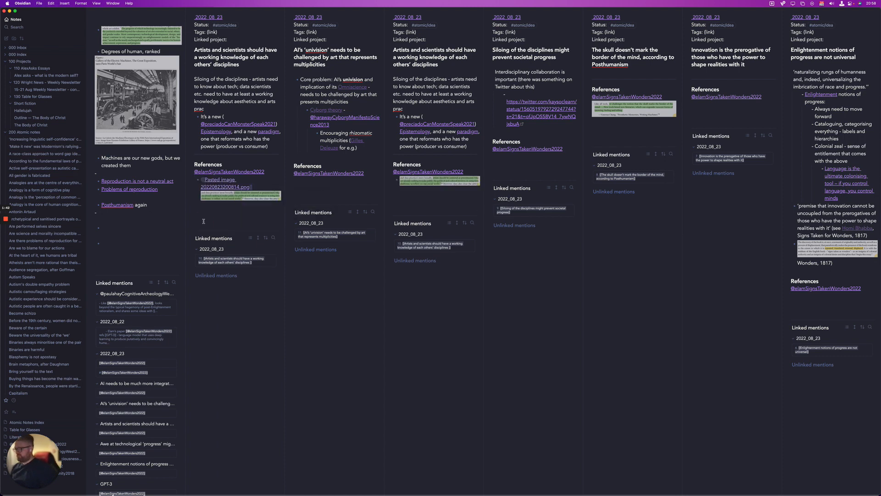
key(super+w)
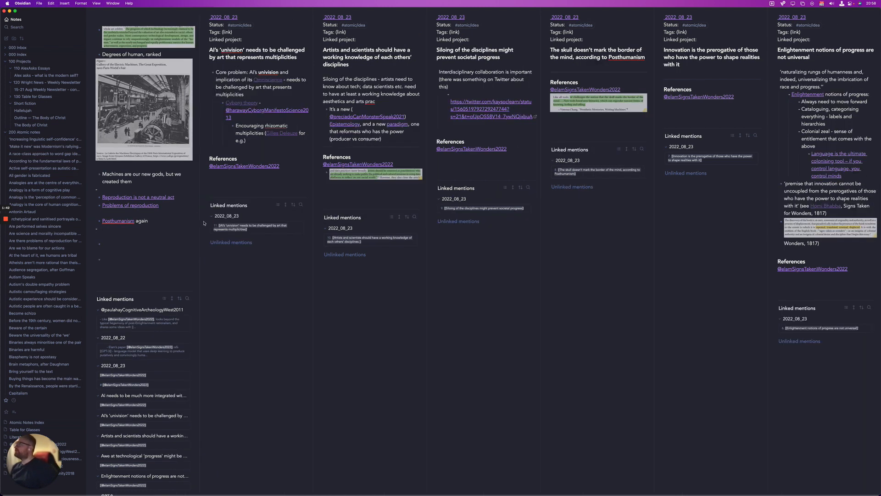
Turn idea 12 in the 2022_08_23 daily note, "A new paradigm is needed to reformulate who holds the power", into a note link
click(163, 221)
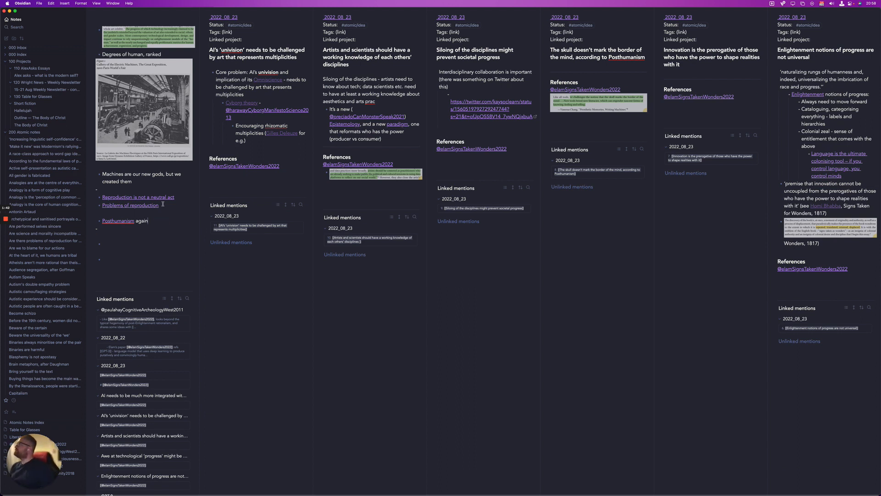
scroll(131, 152, up, 1)
scroll(132, 152, up, 4)
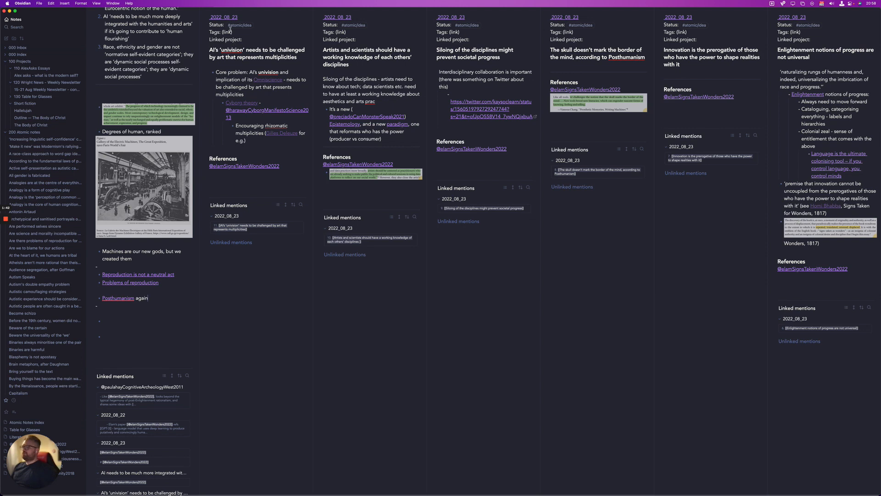
click(223, 16)
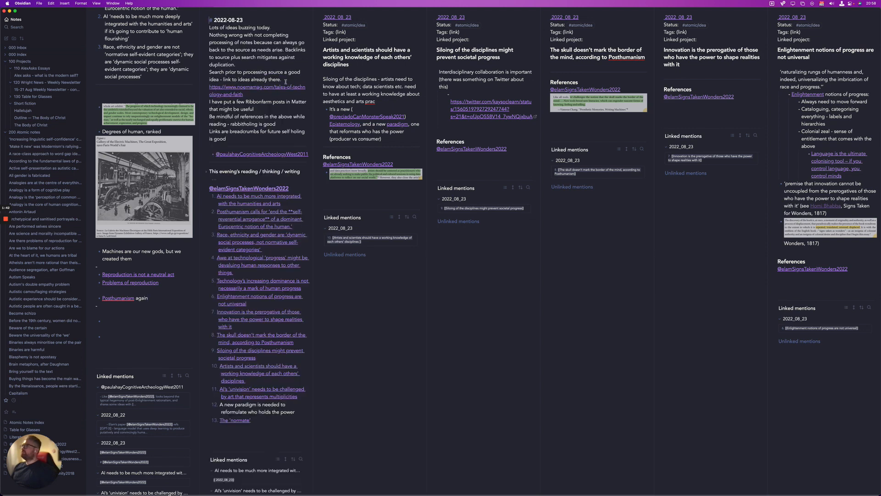
drag(298, 412, 220, 404)
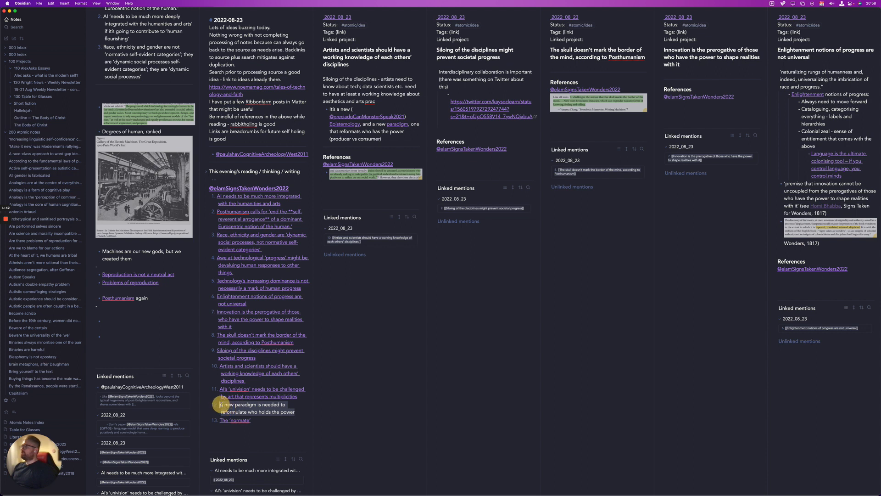
text([[)
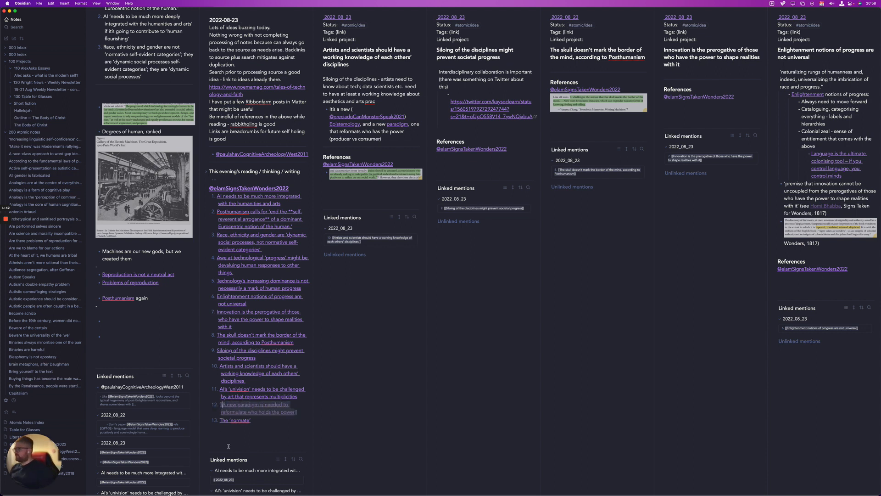
click(273, 440)
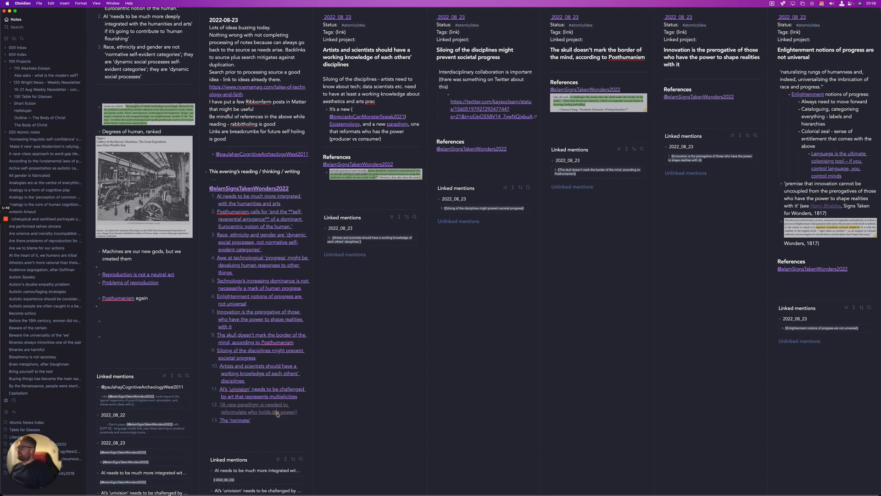
Open the new paradigm note from its link and insert the Core idea template
click(277, 412)
key(super+t)
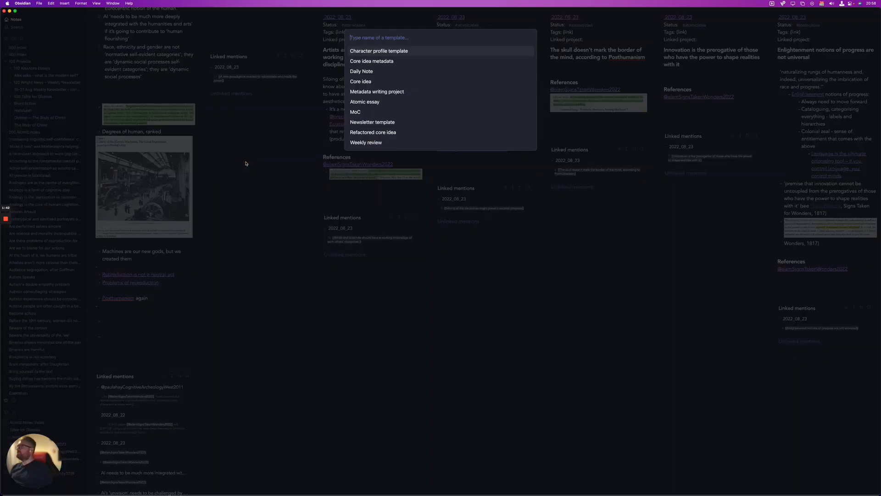
key(Down)
key(Down)
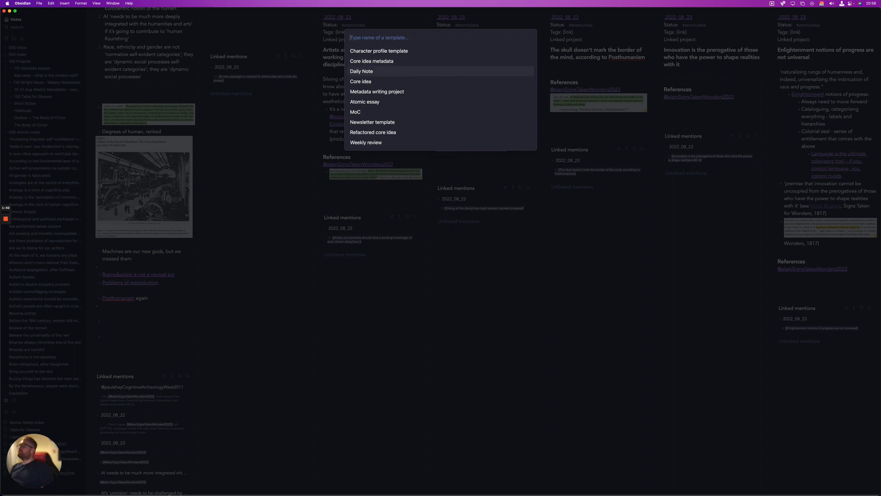
key(Down)
key(Return)
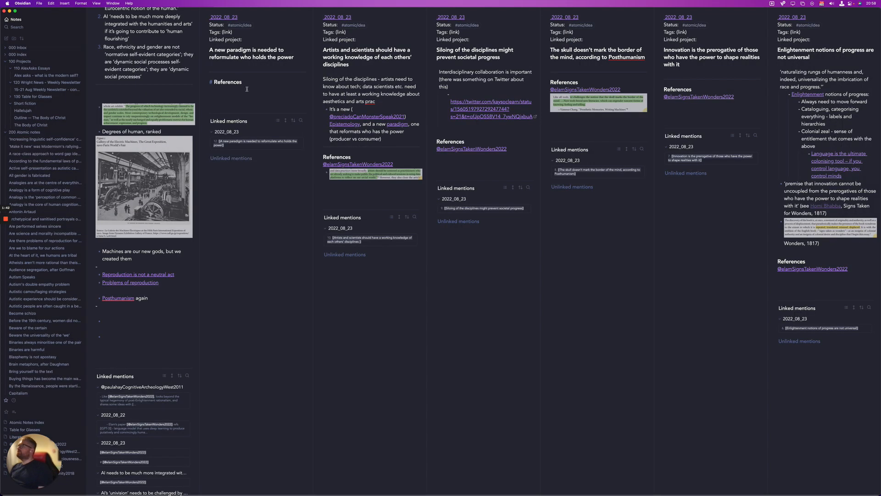
key(Return)
text([[elam)
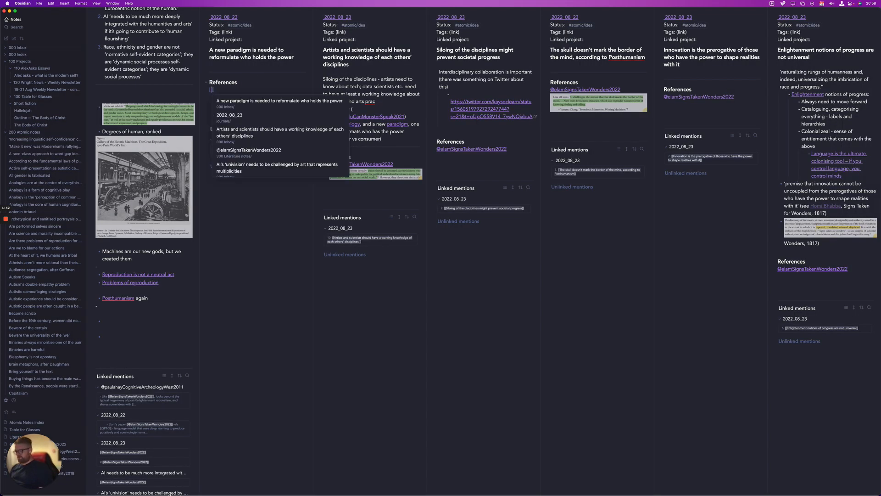
key(Return)
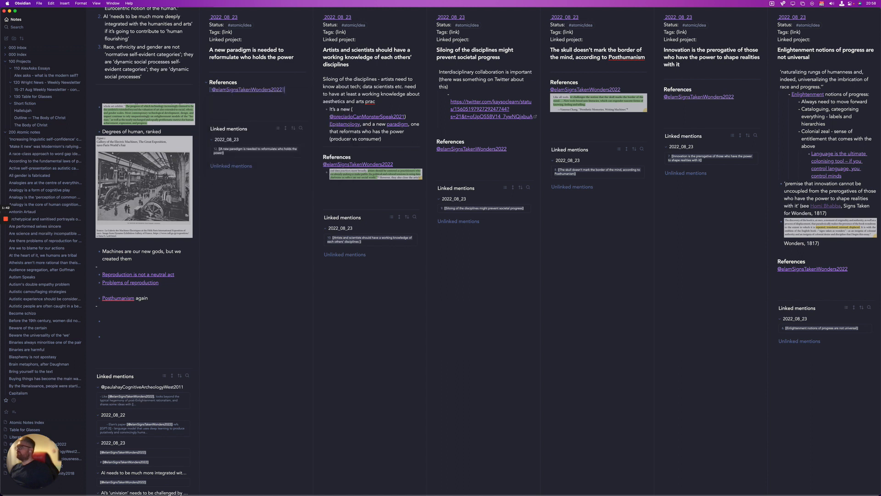
Link "Innovation is the prerogative of those who have the power to shape realities with it" beneath the new paradigm note's heading
click(259, 67)
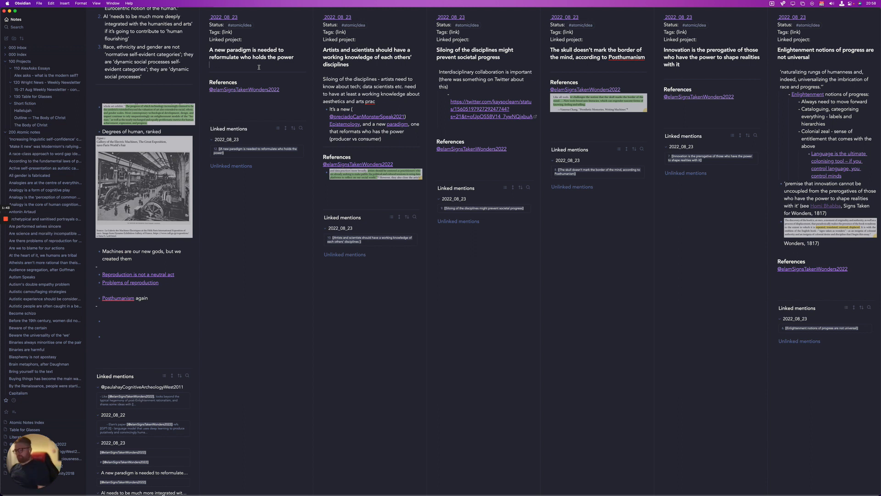
text([[ind)
key(BackSpace)
text(no)
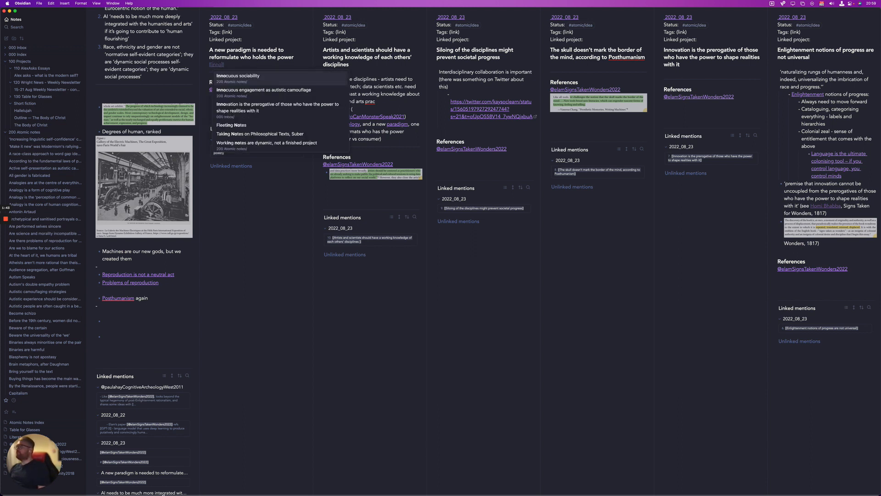
key(Down)
key(Down)
key(Return)
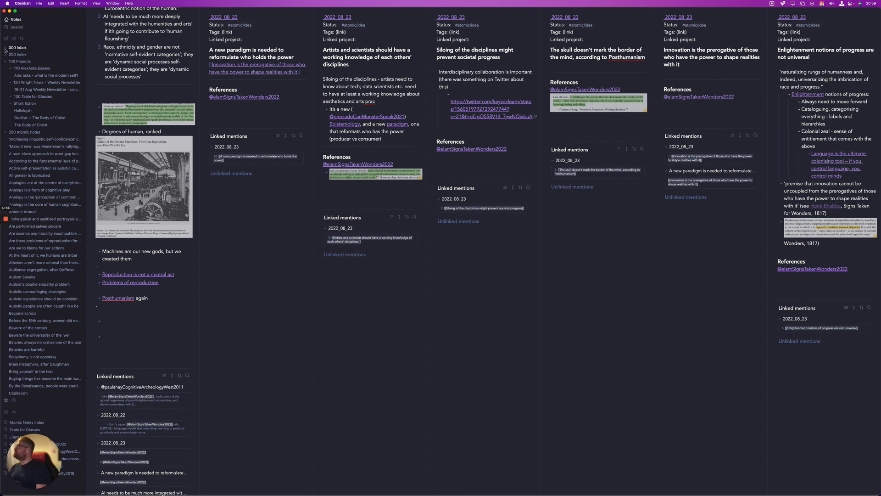
Browse the vault's file list from the 000 Inbox notes down to the Templates folder and back
click(6, 48)
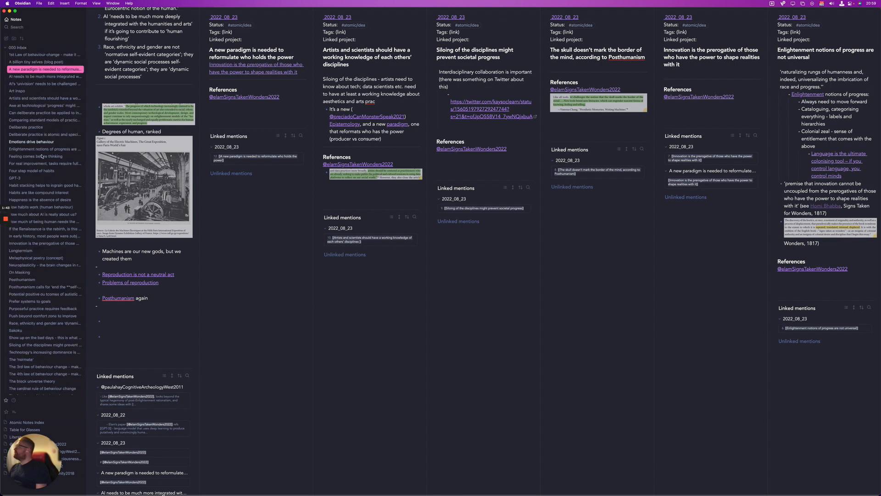
scroll(54, 210, down, 8)
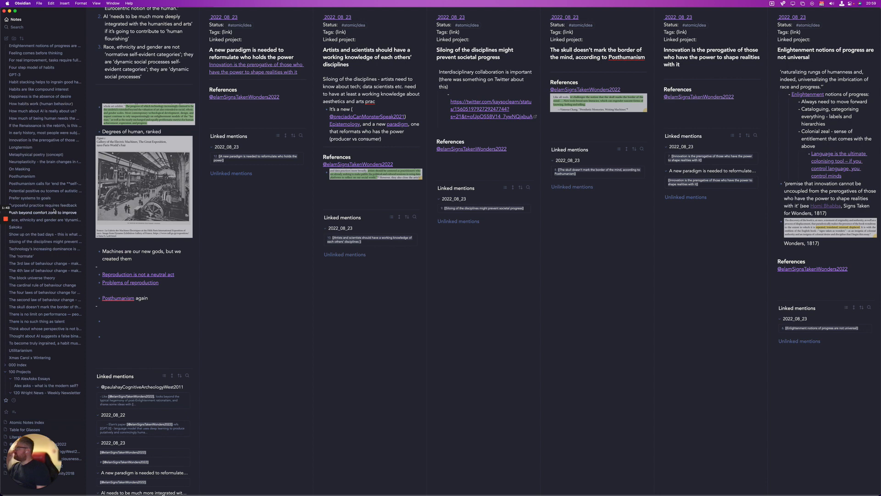
scroll(54, 210, down, 3)
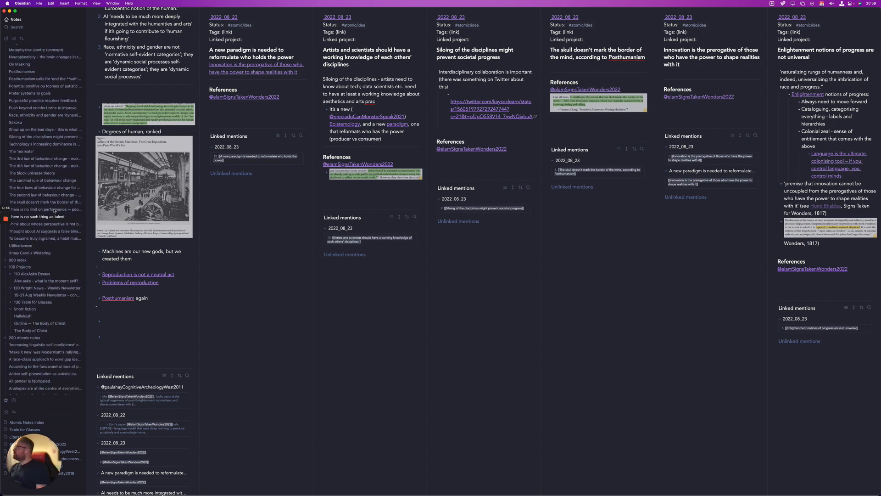
scroll(20, 303, down, 3)
scroll(19, 303, down, 5)
scroll(18, 303, down, 20)
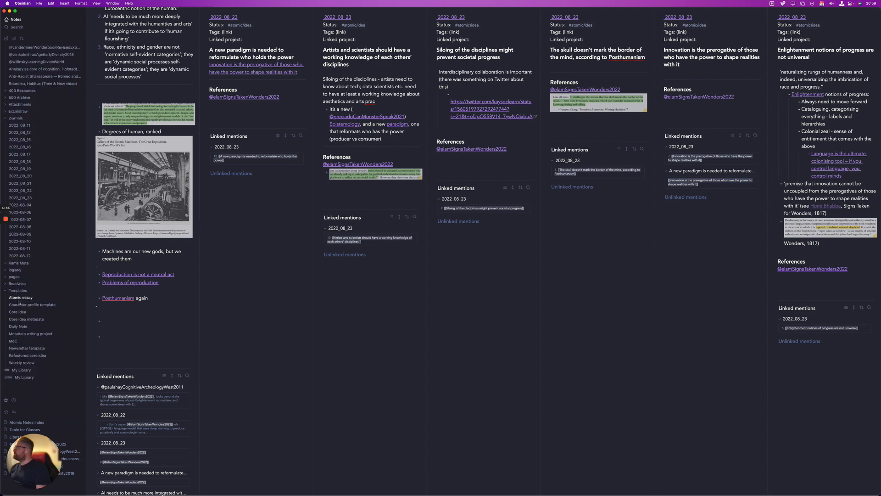
scroll(18, 303, up, 15)
scroll(19, 303, up, 15)
scroll(21, 301, up, 10)
mouse_move(22, 296)
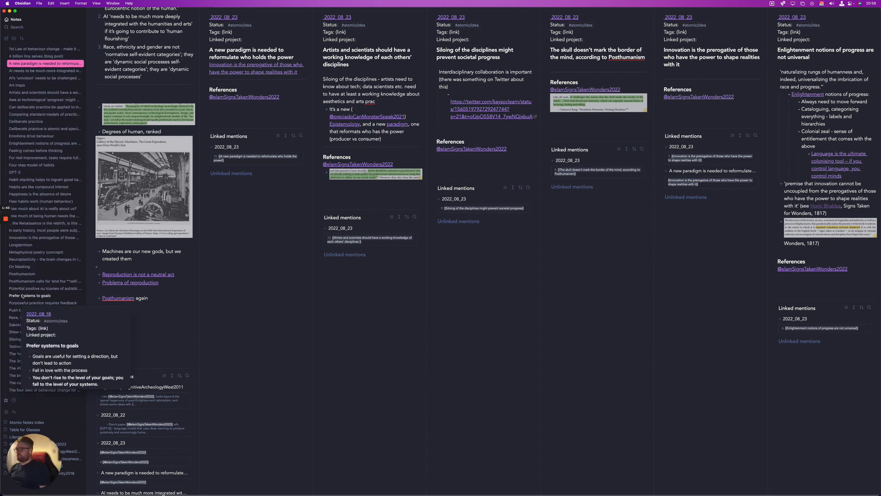
Hide the file list and open "Technology's increasing dominance is not necessarily a mark of human progress" from the 2022_08_23 daily note
key(super+backslash)
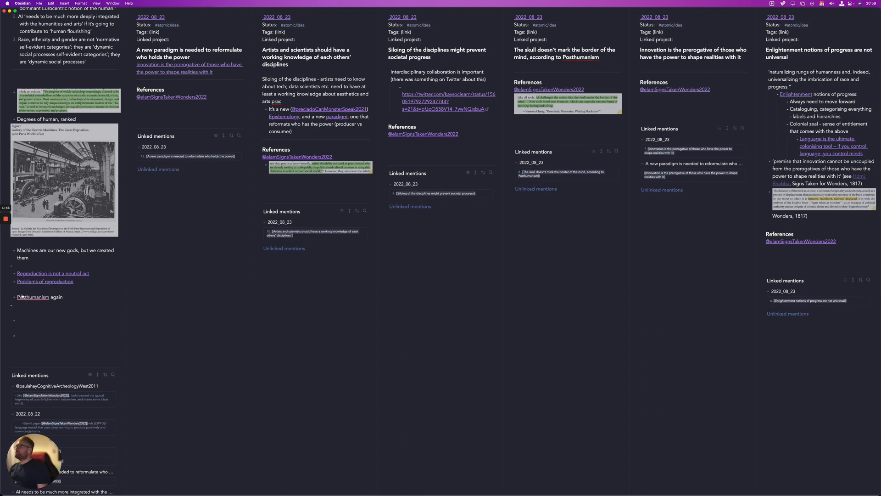
scroll(70, 309, up, 3)
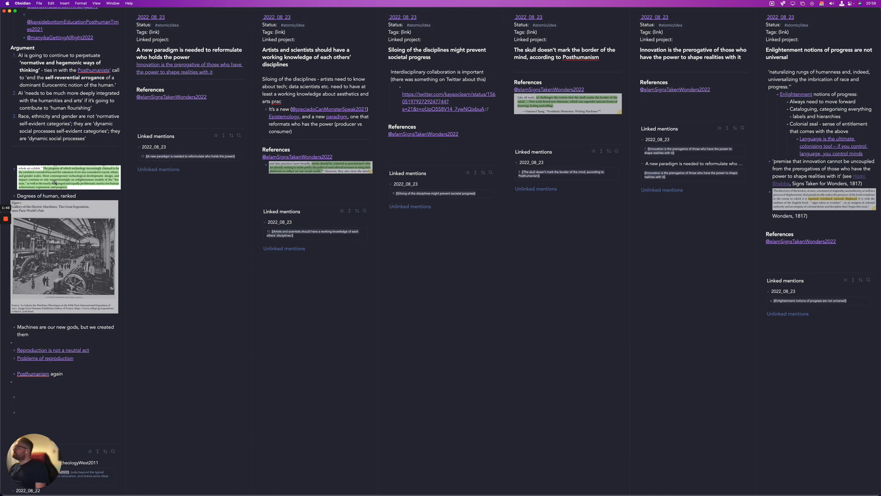
click(158, 18)
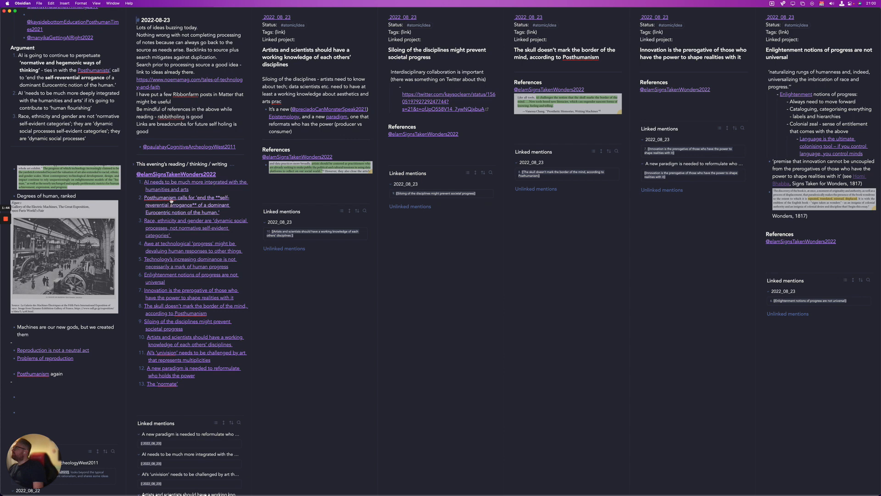
click(184, 260)
Move the highlighted excerpt image above "Degrees of human, ranked" from the reading notes to the References of the "Technology's increasing dominance" note
click(62, 186)
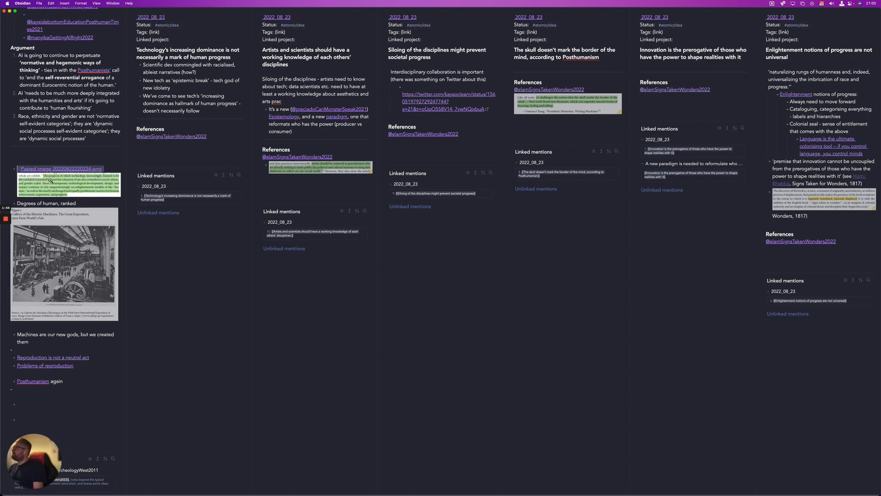
key(BackSpace)
click(174, 154)
key(Return)
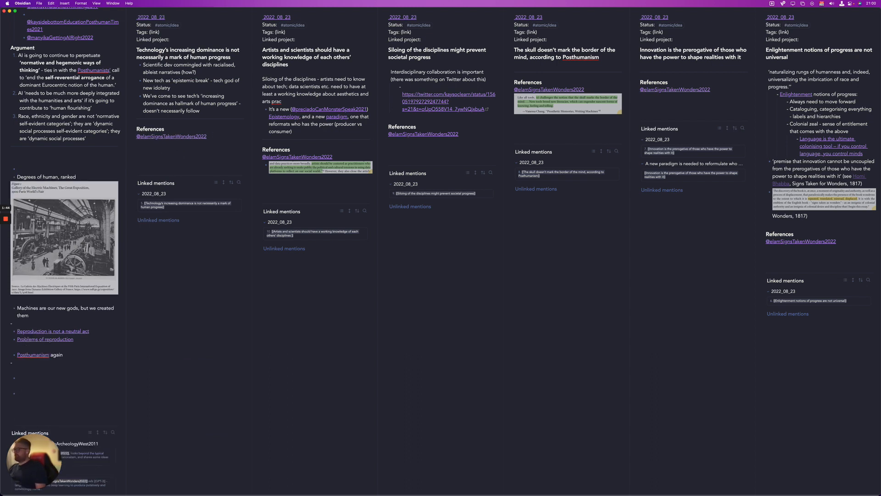
key(super+v)
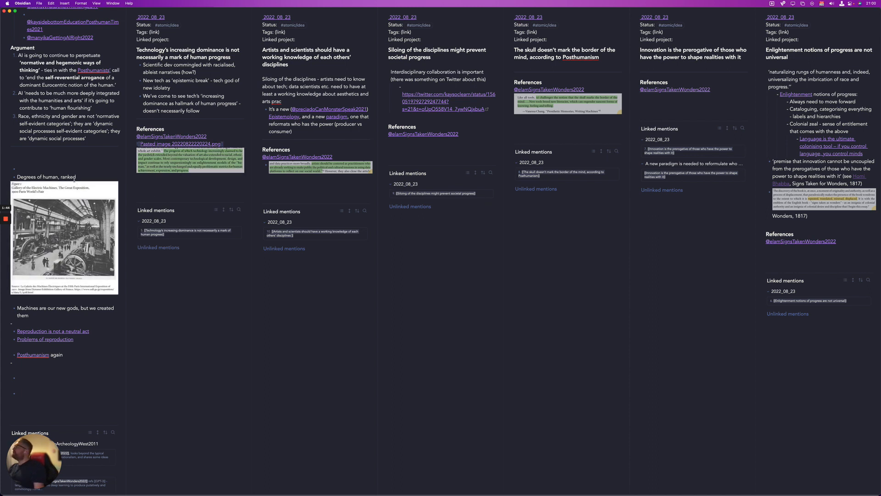
Move the Gallery of the Electric Machines figure in the reading notes to directly below the Argument list
drag(71, 192, 65, 159)
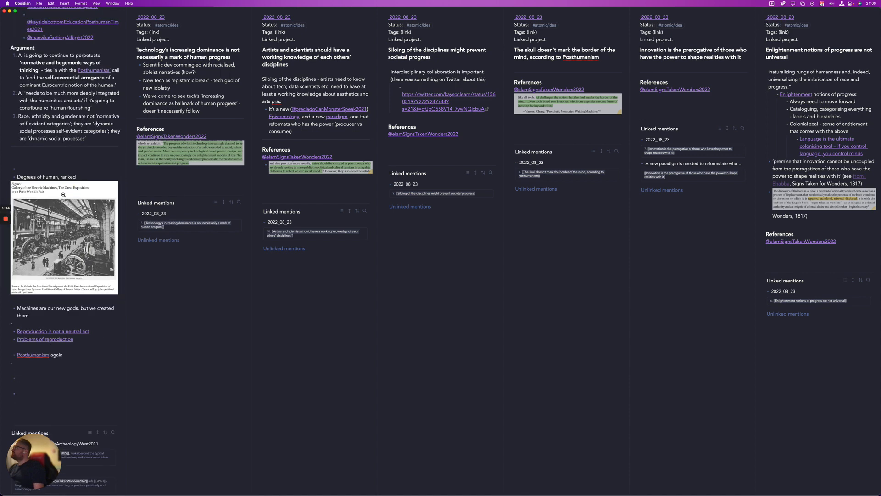
click(59, 193)
key(super+x)
click(46, 157)
key(super+v)
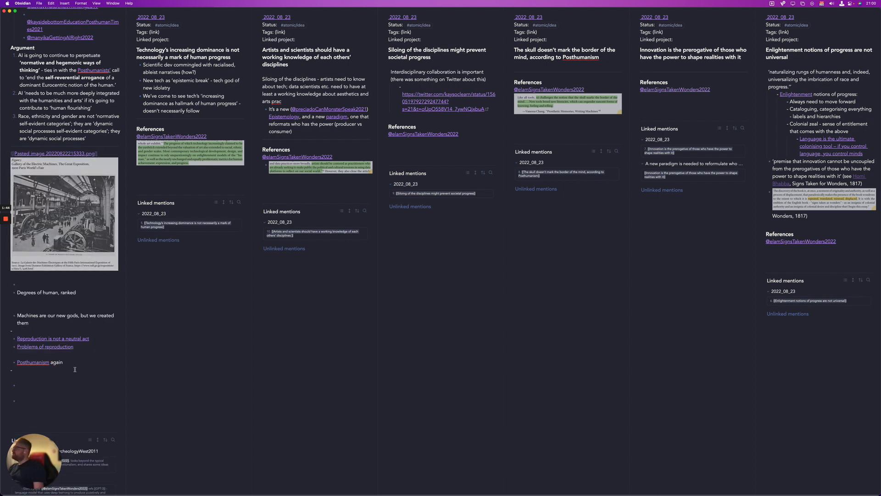
click(38, 398)
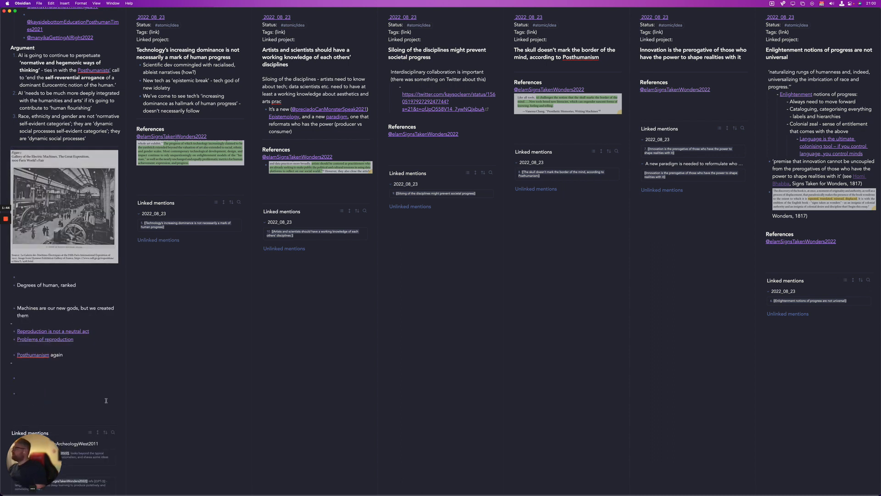
Move the "Reproduction is not a neutral act" and "Problems of reproduction" links below the "Segmentation engenders prejudice" link in the Relevant list
drag(86, 342, 9, 330)
scroll(69, 367, up, 10)
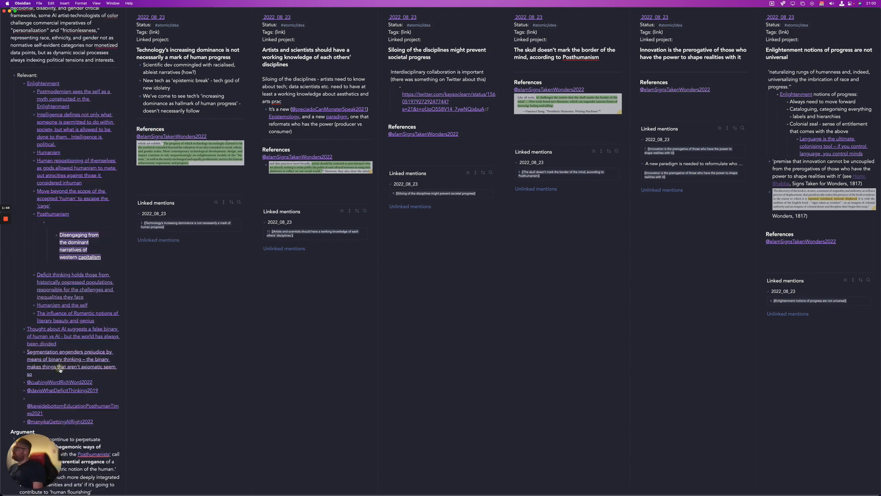
click(89, 362)
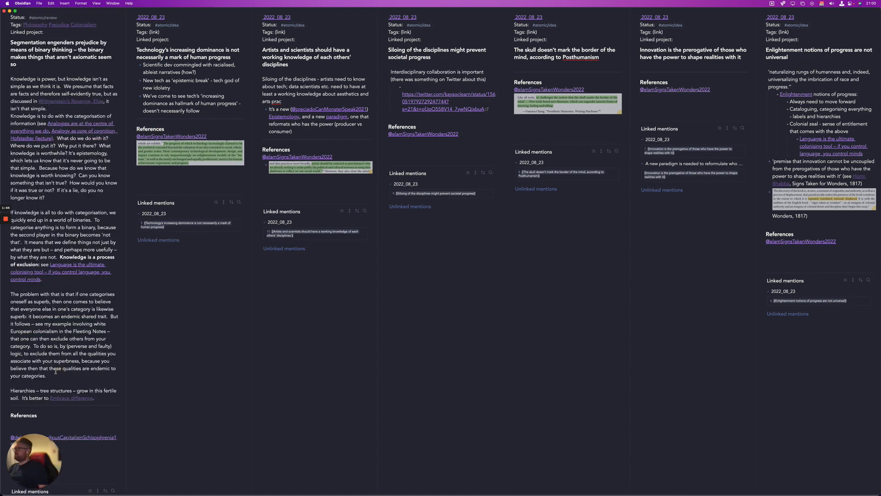
key(super+alt+Left)
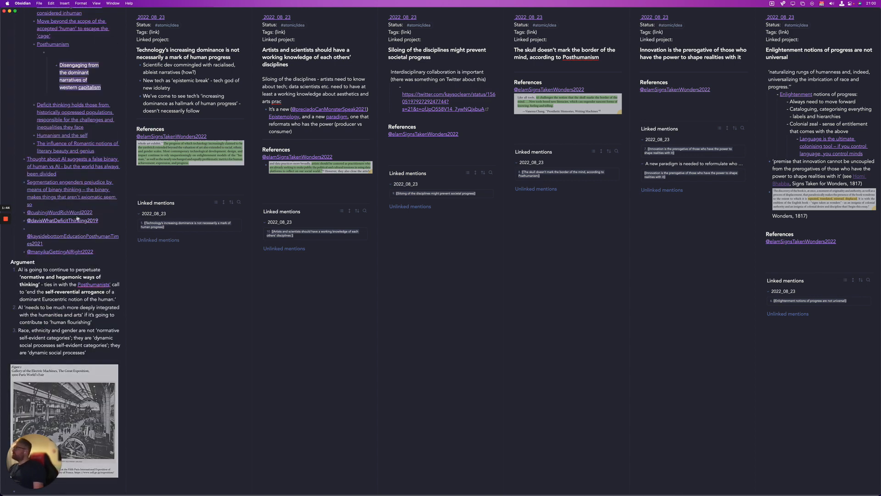
click(52, 205)
key(Return)
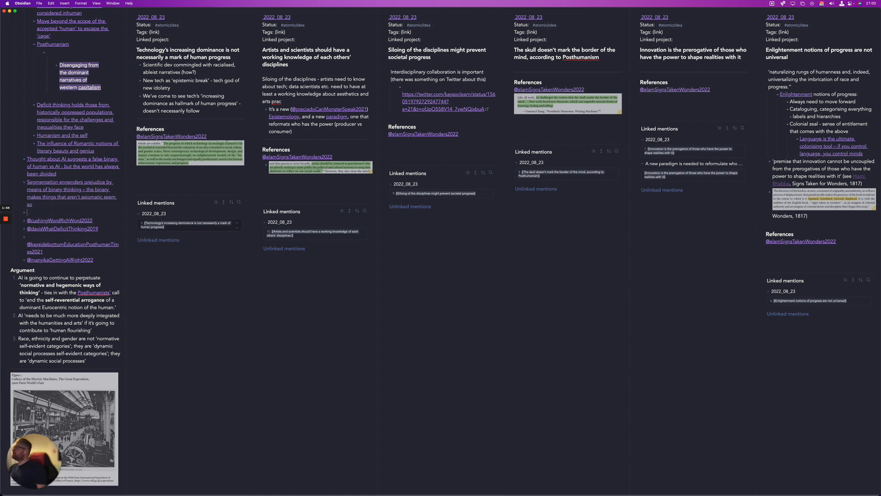
key(super+v)
mouse_move(190, 225)
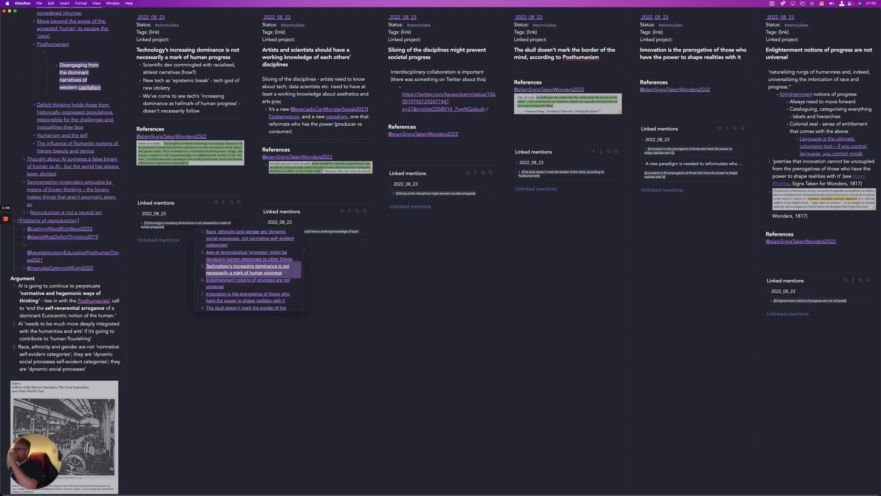
Insert a "Linked texts" heading between the "Problems of reproduction" link and the literature links, and outdent the first literature link
key(Return)
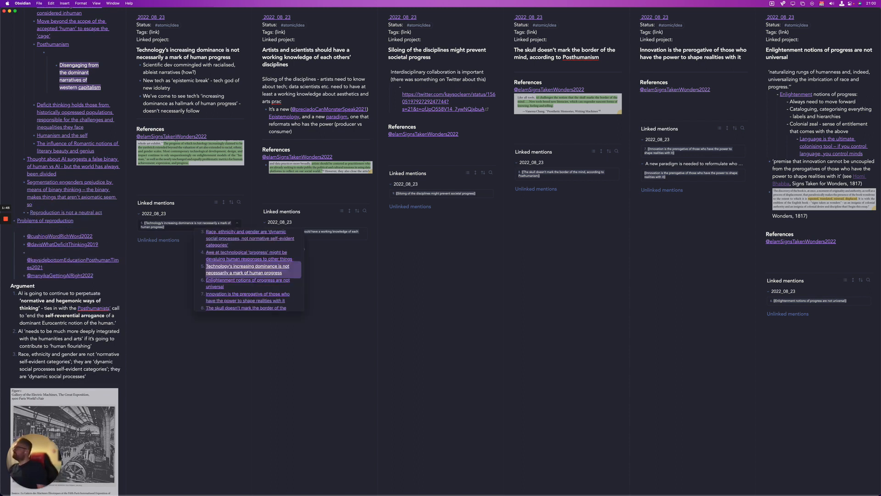
text(###)
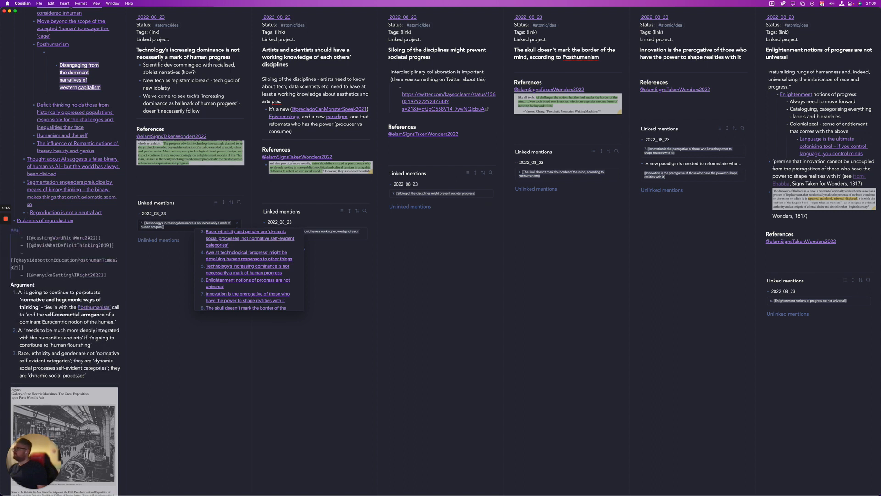
text( Linked texts)
click(114, 238)
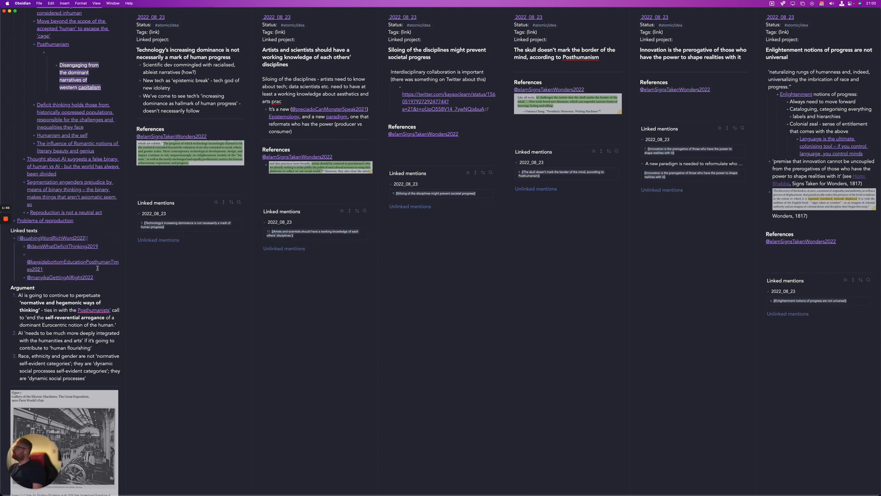
Turn the embedded excerpt about disengaging from western capitalism under Posthumanism in the Relevant list into a plain link
scroll(98, 268, up, 5)
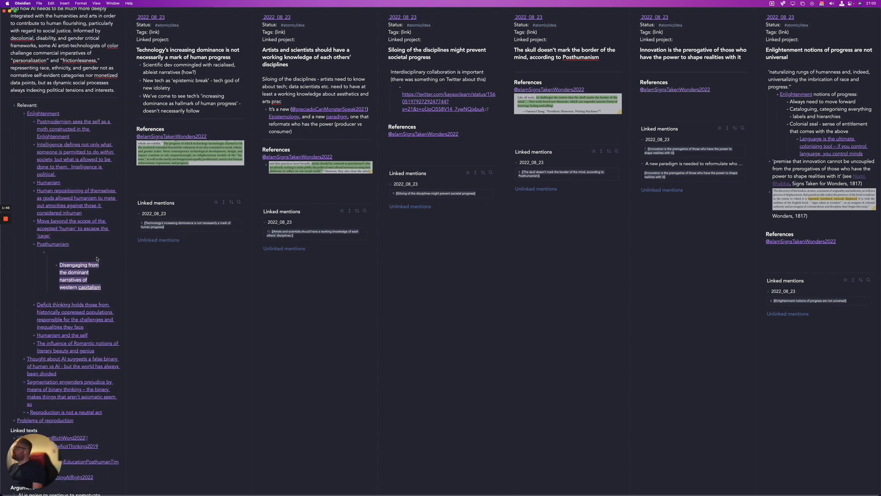
scroll(96, 257, up, 1)
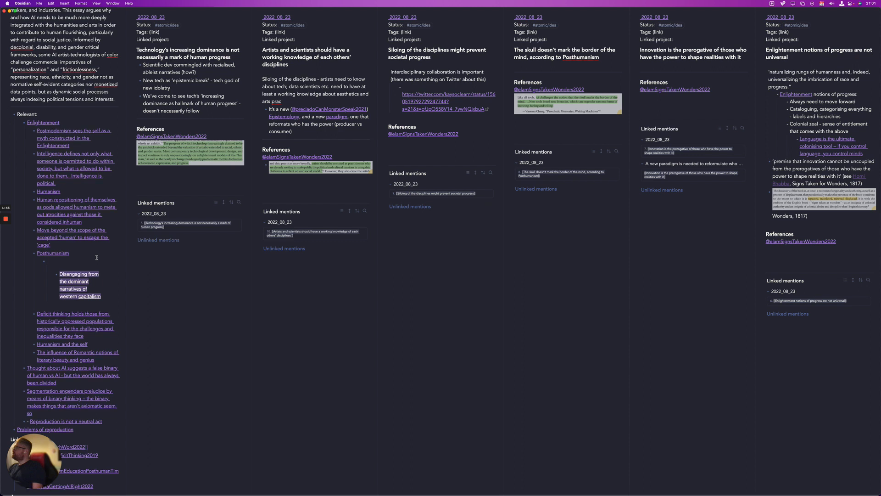
key(super+v)
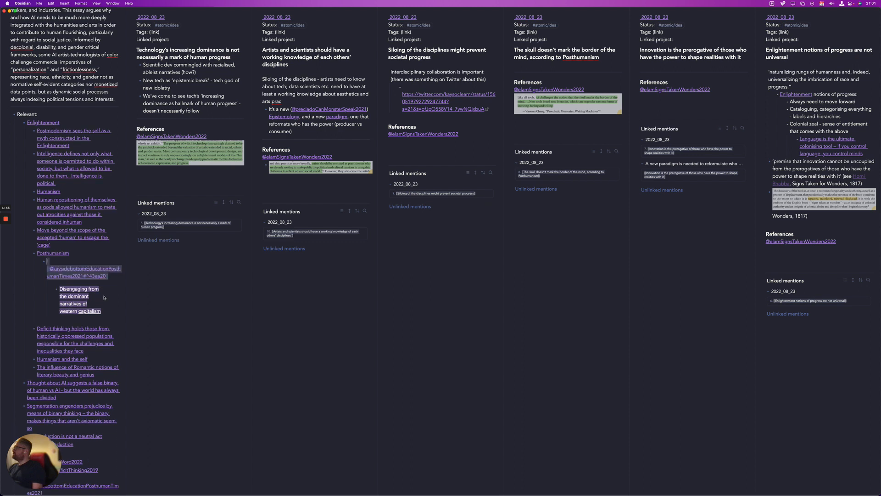
text([[)
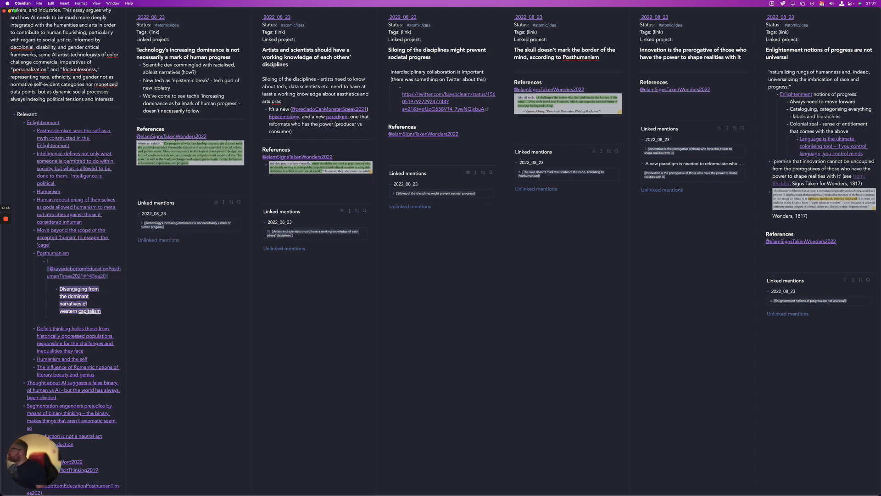
scroll(64, 248, up, 5)
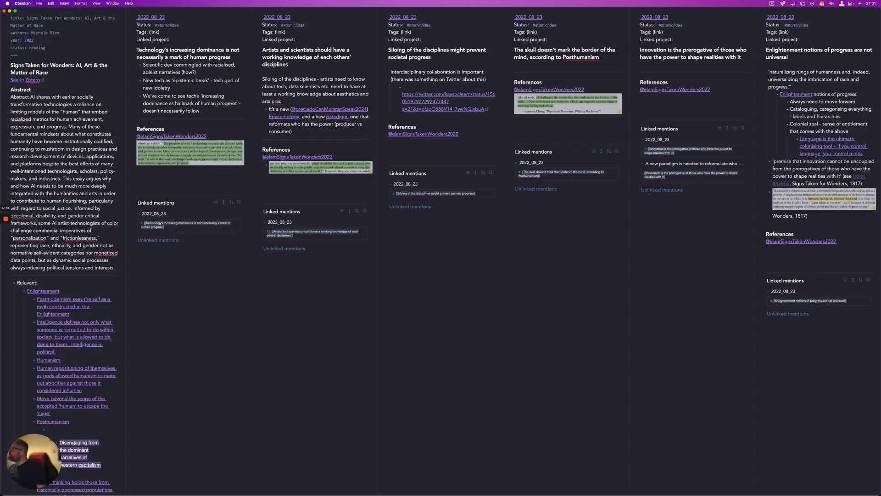
scroll(67, 352, down, 3)
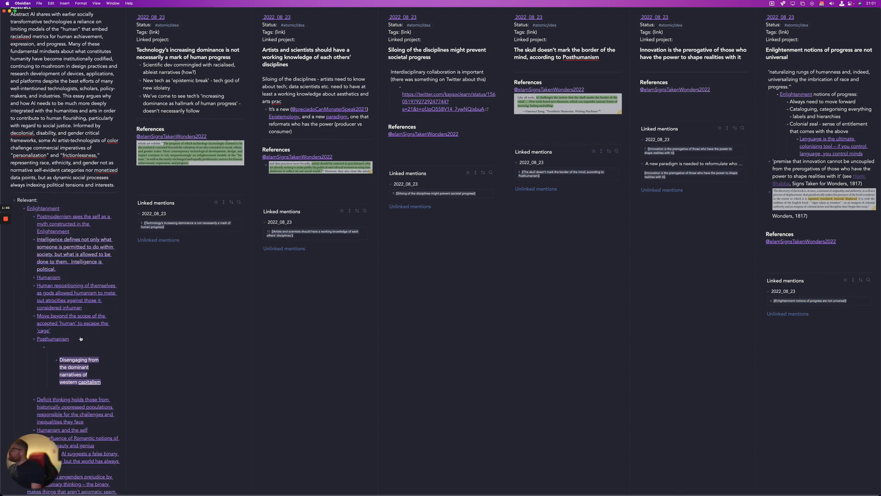
click(57, 359)
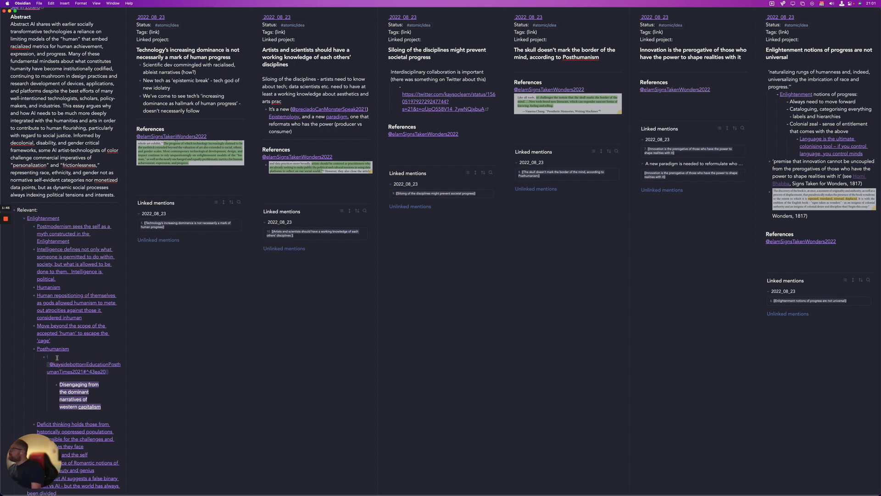
key(BackSpace)
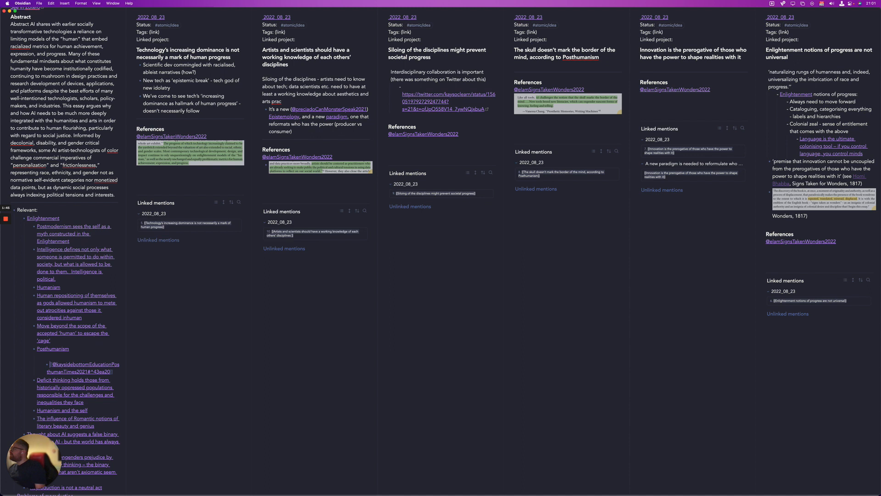
key(BackSpace)
key(BackSpace)
key(BackSpace)
key(Return)
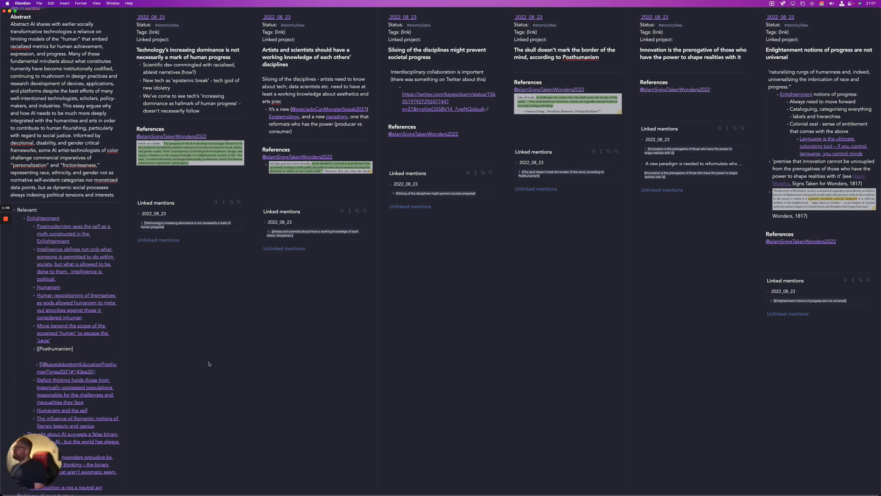
Delete the leftover bullets below the Gallery of the Electric Machines figure, from "Degrees of human, ranked" through "Posthumanism again" and the empty bullets
scroll(105, 336, down, 3)
scroll(104, 336, down, 10)
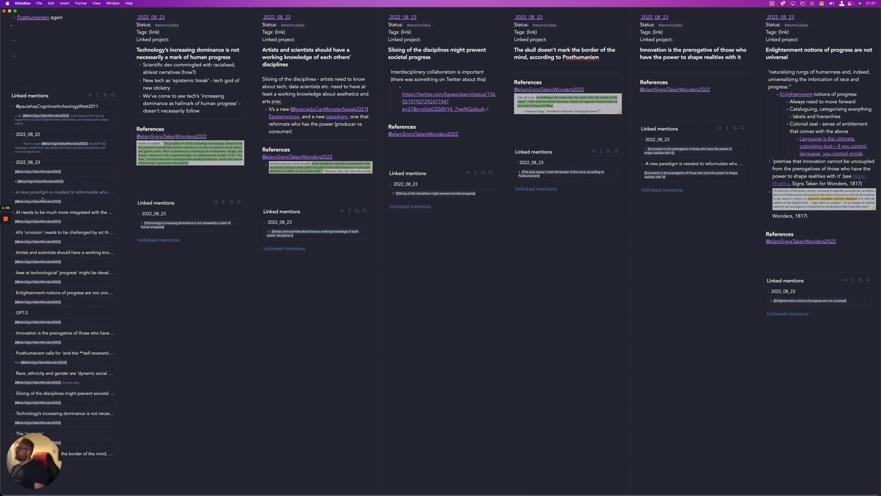
click(111, 204)
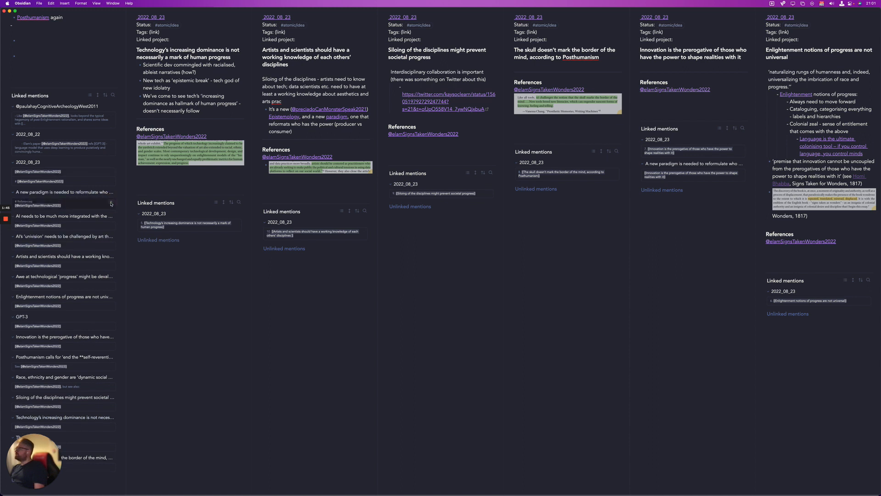
scroll(68, 268, up, 5)
click(47, 218)
click(41, 227)
drag(30, 210, 6, 139)
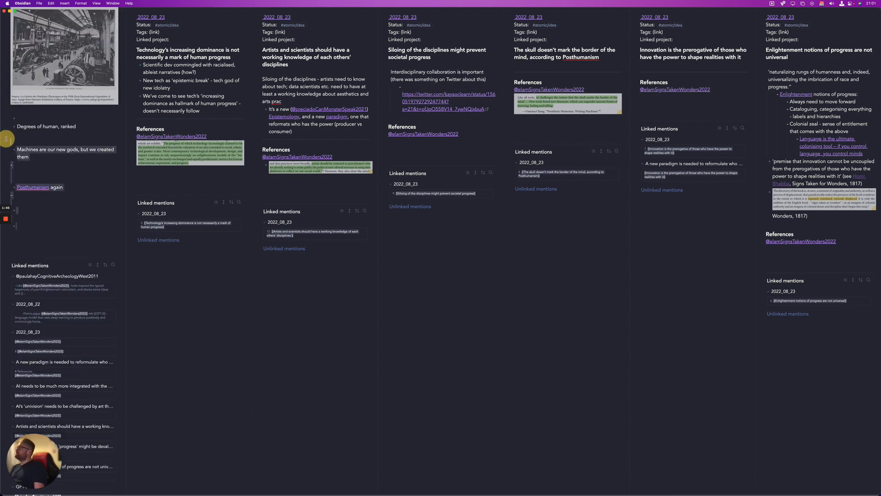
key(BackSpace)
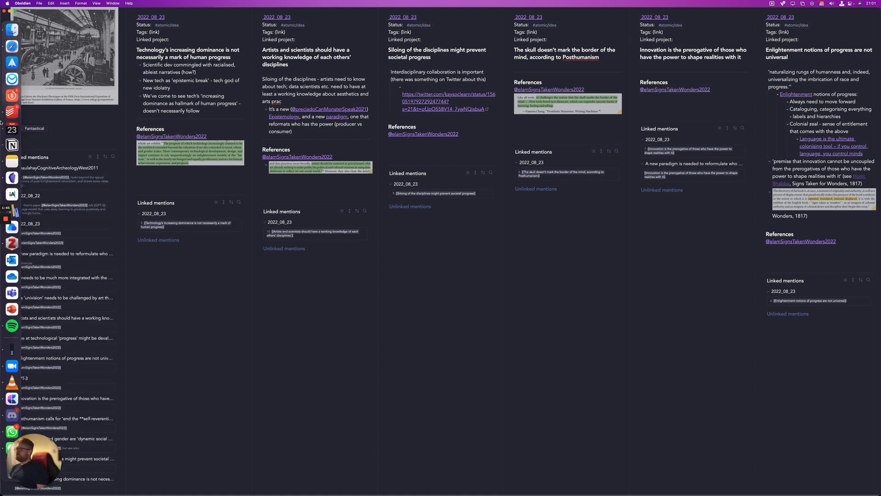
Restore the closing brackets of the Posthumanism link in the Relevant list
scroll(88, 167, up, 10)
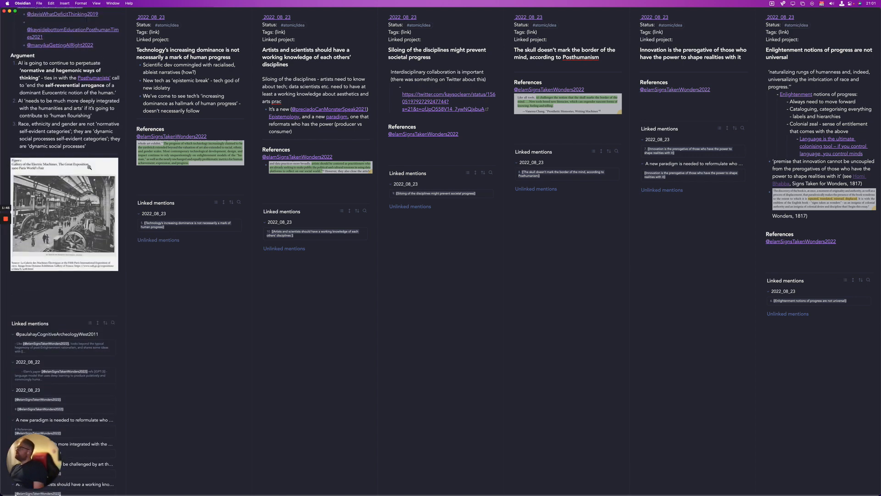
scroll(89, 167, up, 5)
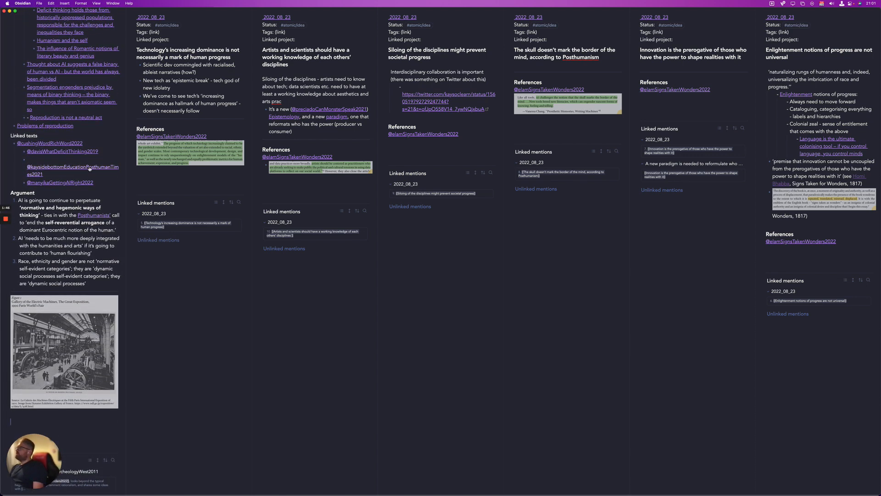
scroll(89, 169, up, 8)
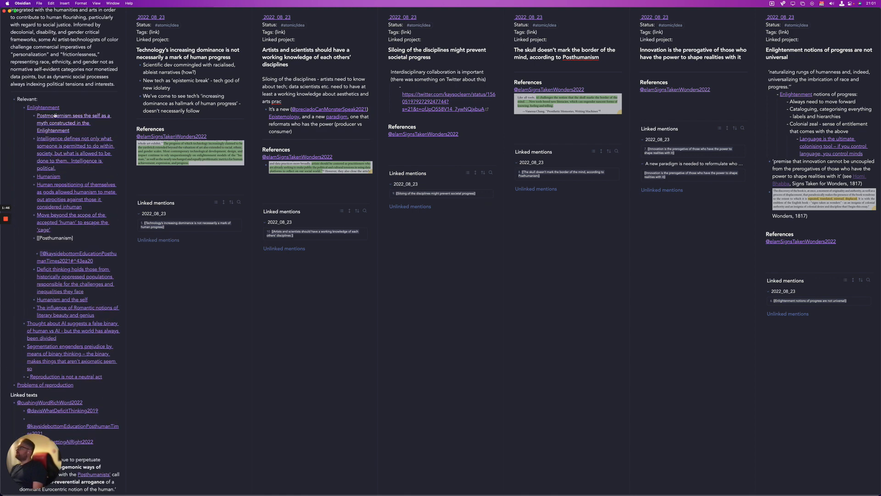
text(])
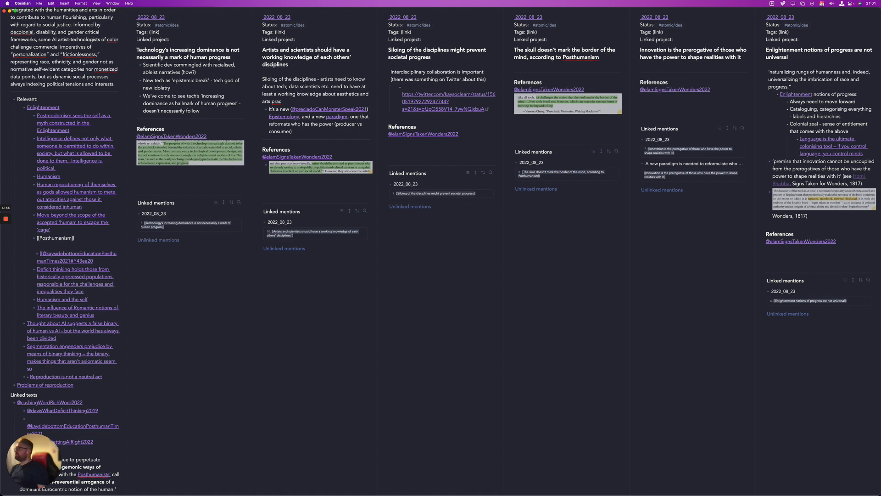
text(])
key(Down)
Close all the atomic notes open beside the reading notes, keeping only "Signs Taken for Wonders: AI, Art & the Matter of Race" open
click(155, 295)
click(183, 304)
key(super+w)
click(254, 317)
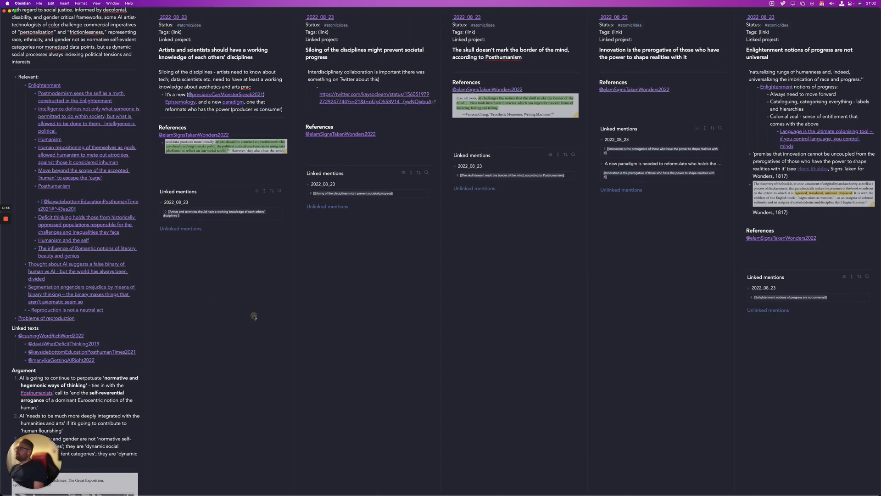
key(super+w)
click(281, 305)
key(super+w)
click(340, 308)
key(super+w)
click(422, 294)
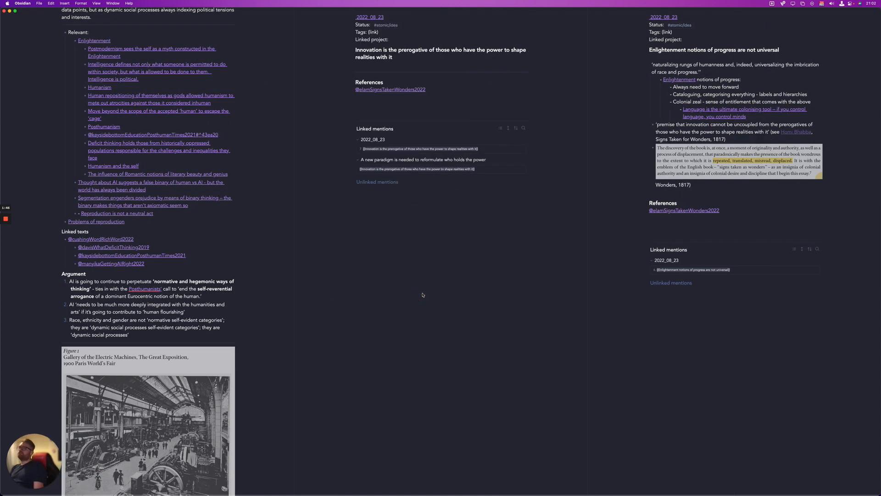
key(super+w)
click(578, 364)
key(super+w)
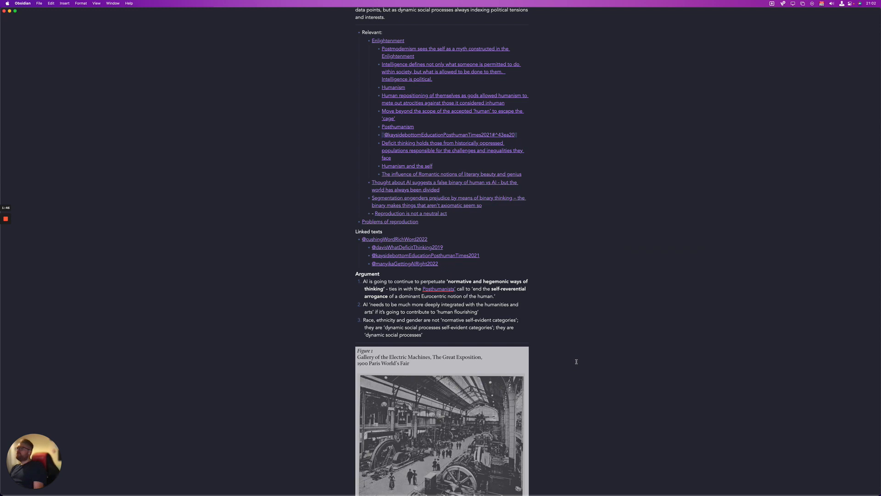
Show the file list again and widen it slightly
scroll(573, 390, up, 4)
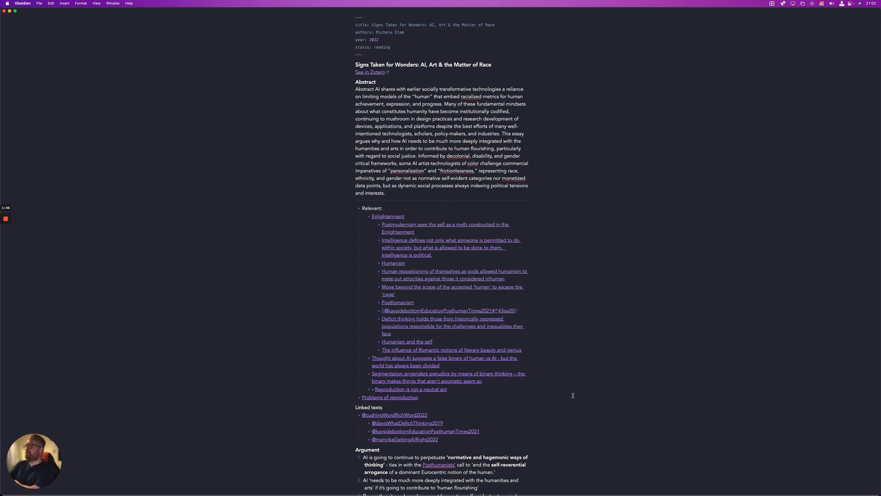
scroll(551, 357, down, 5)
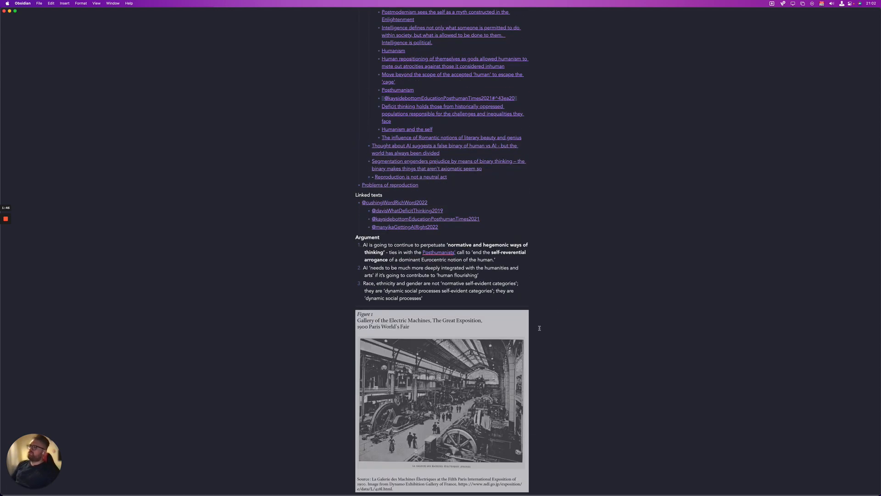
scroll(539, 328, down, 3)
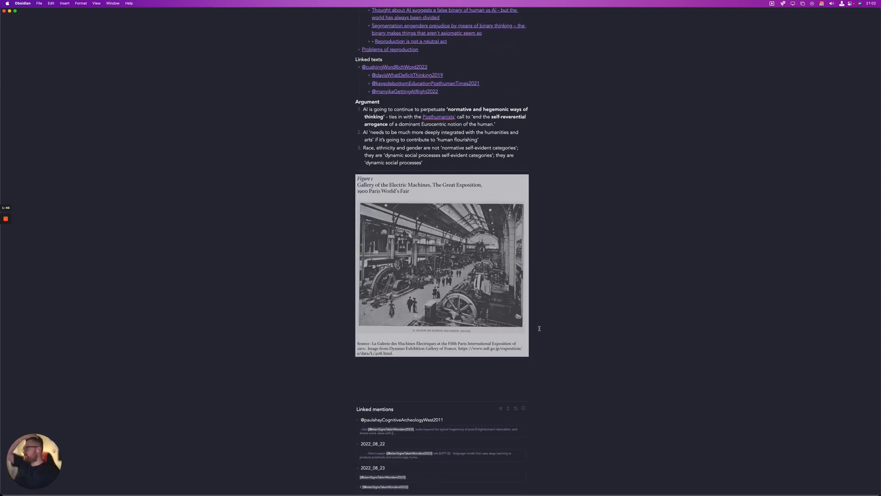
scroll(539, 328, up, 6)
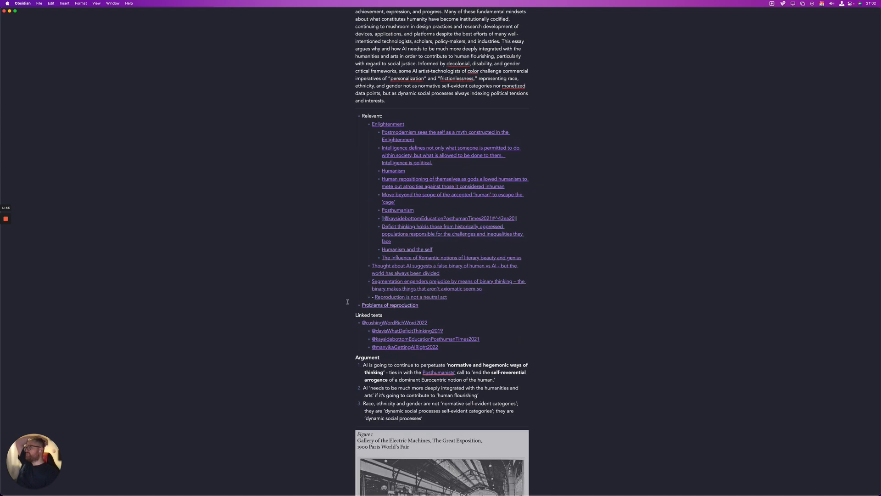
key(super+backslash)
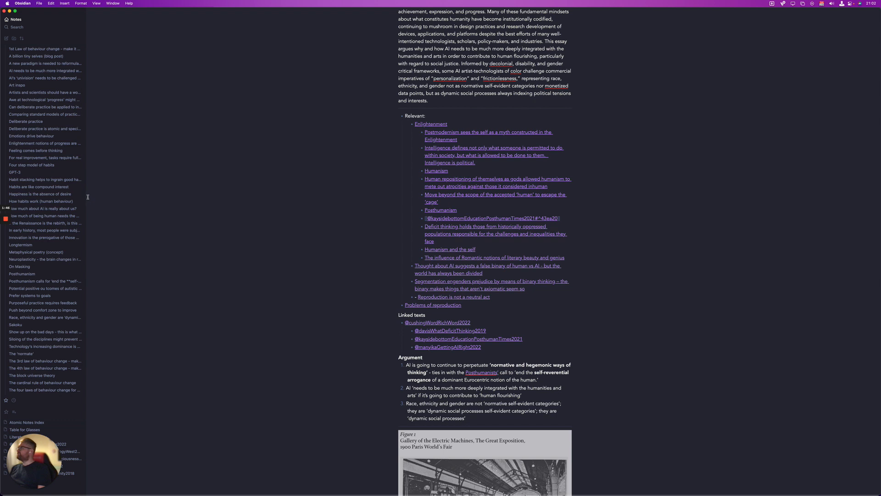
drag(86, 195, 106, 198)
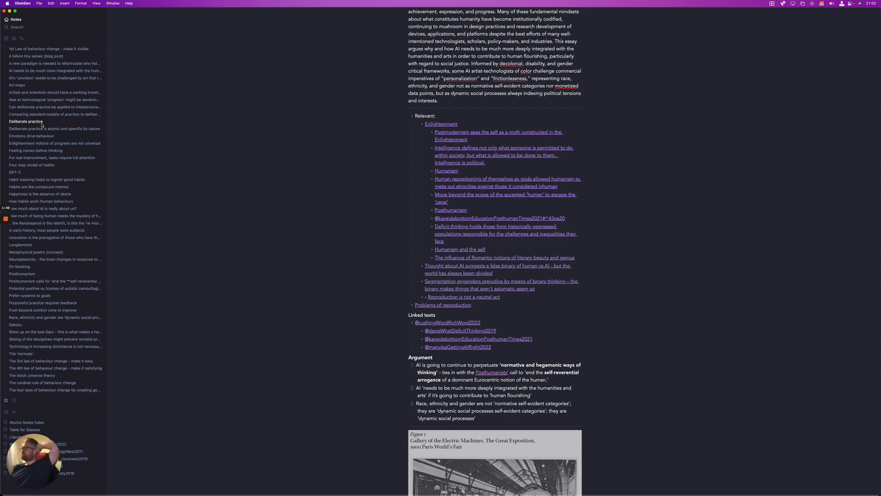
Open the "Four step model of habits" note, follow its reference to the Atomic habits literature note, and review the linked mentions
click(32, 168)
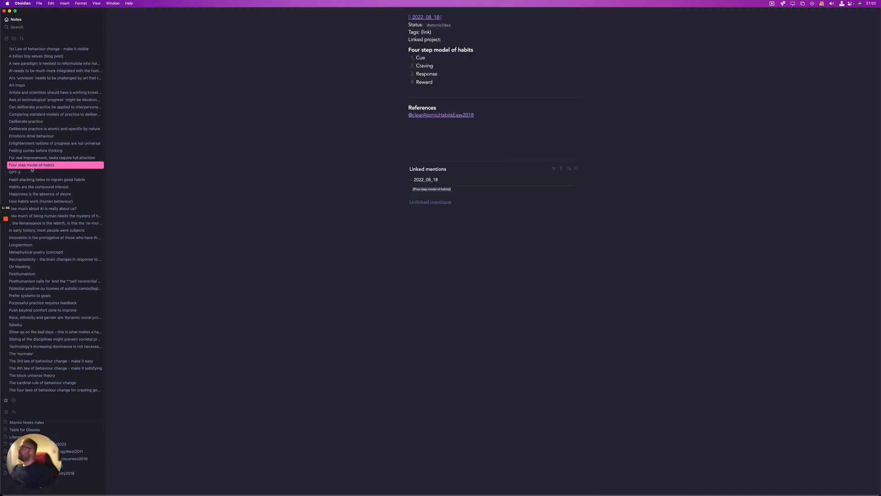
click(428, 68)
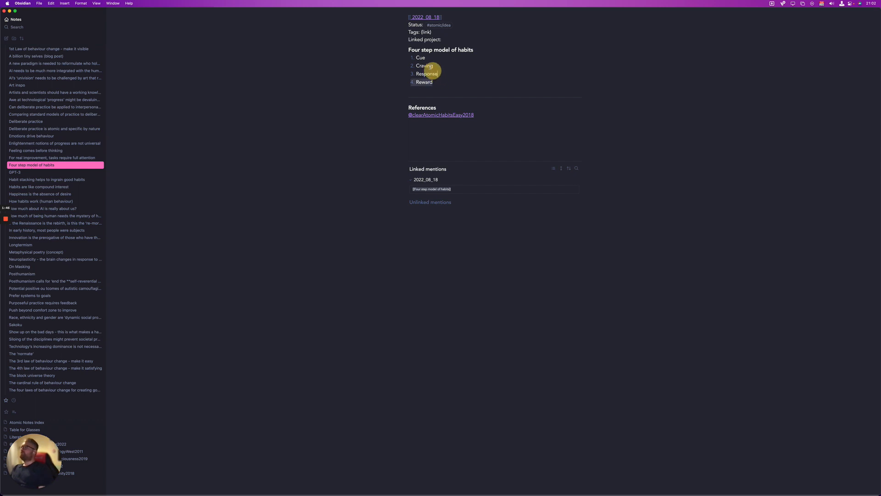
click(425, 115)
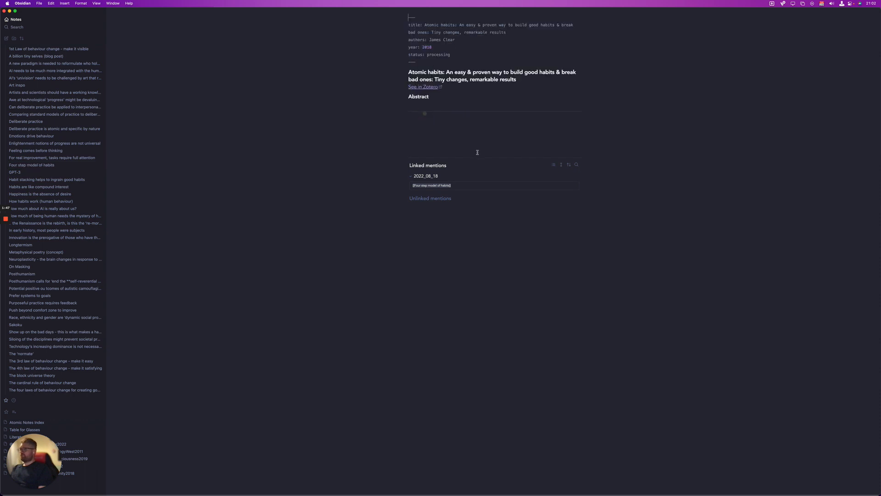
scroll(456, 296, down, 3)
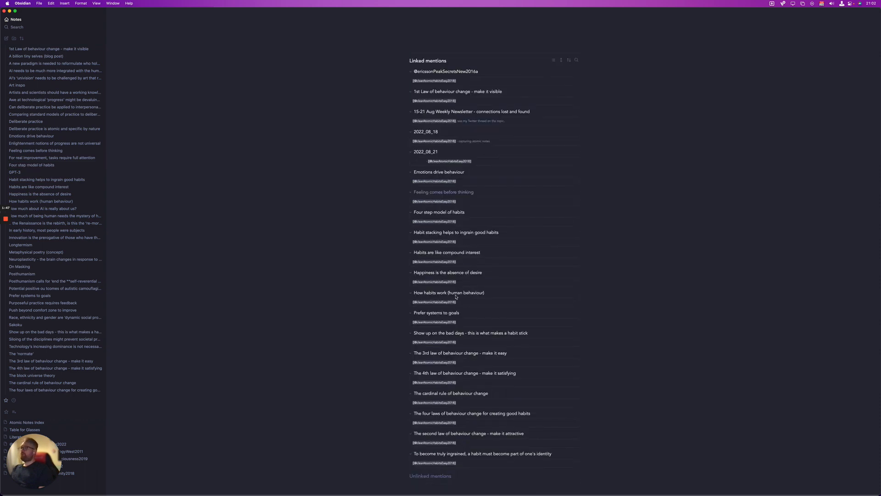
scroll(456, 296, up, 3)
Insert a link to the "Atomic Habits" book highlights note below the abstract of the Atomic habits literature note
click(345, 98)
click(394, 120)
text([[highli)
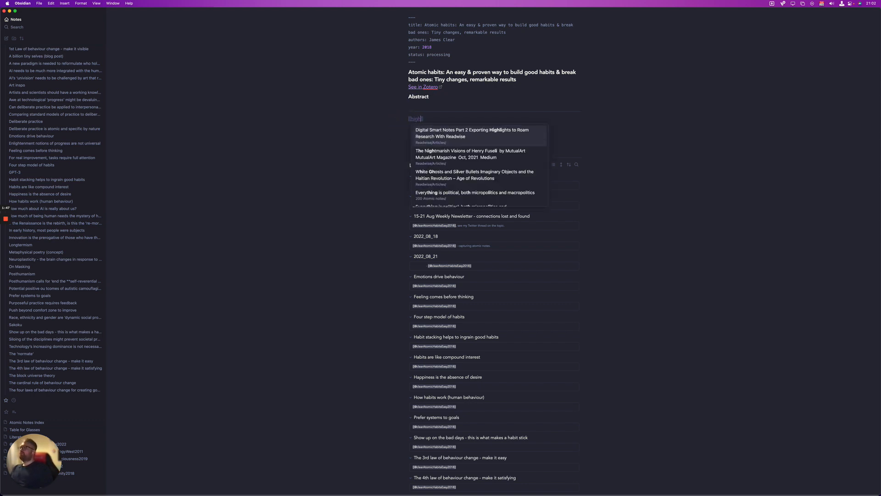
key(BackSpace)
key(BackSpace)
key(BackSpace)
key(BackSpace)
key(BackSpace)
key(BackSpace)
text(arto)
key(BackSpace)
text(tomi)
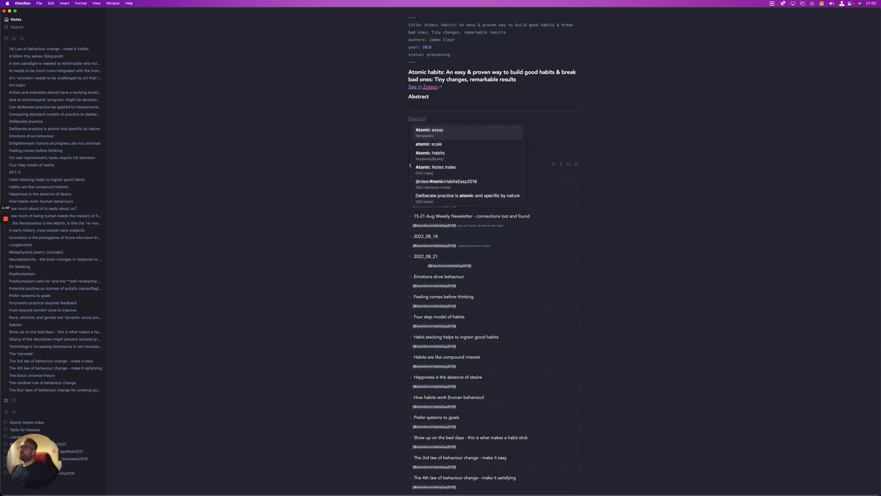
key(Down)
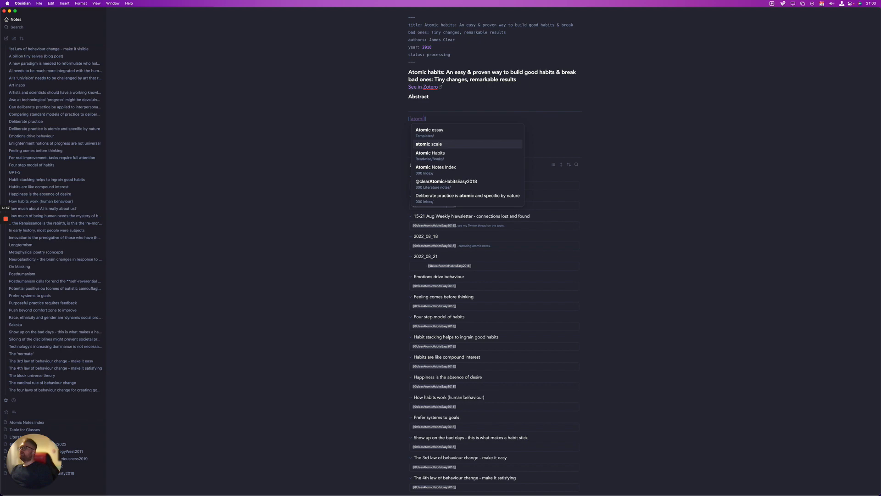
key(Down)
key(Return)
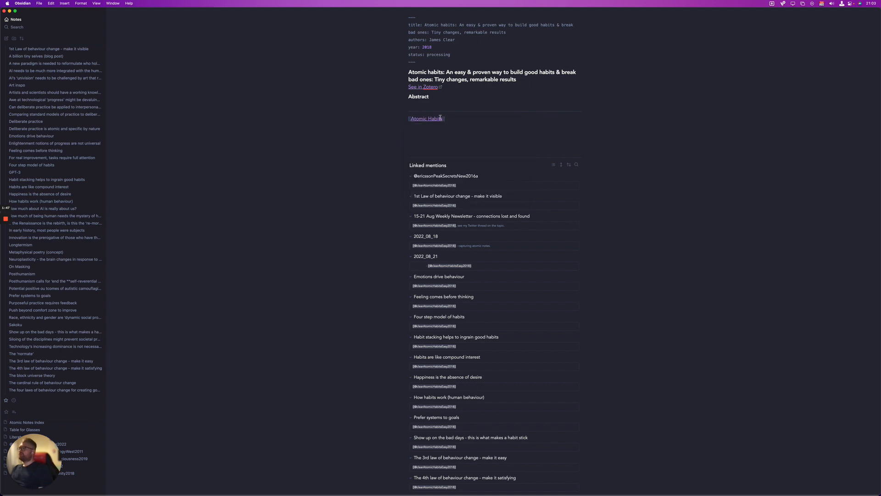
Open the linked Atomic Habits highlights beside the literature note, skim through them to the linked mentions, and close that pane
super+click(425, 119)
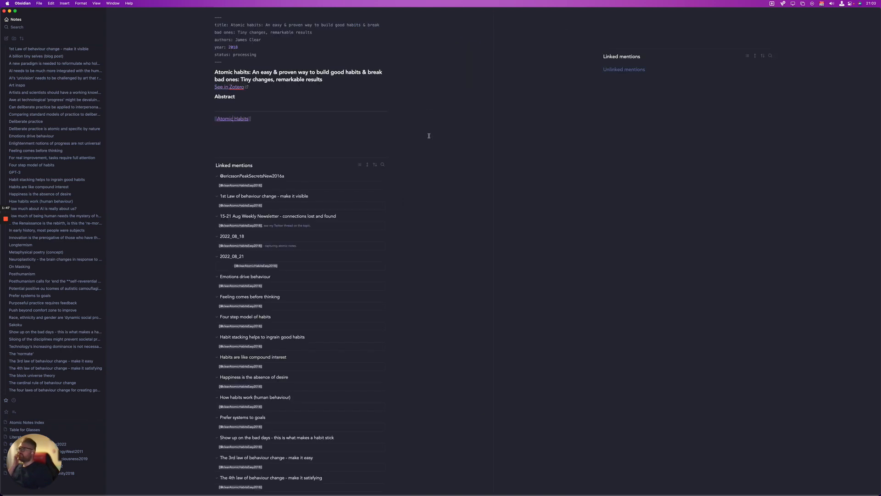
scroll(731, 252, down, 20)
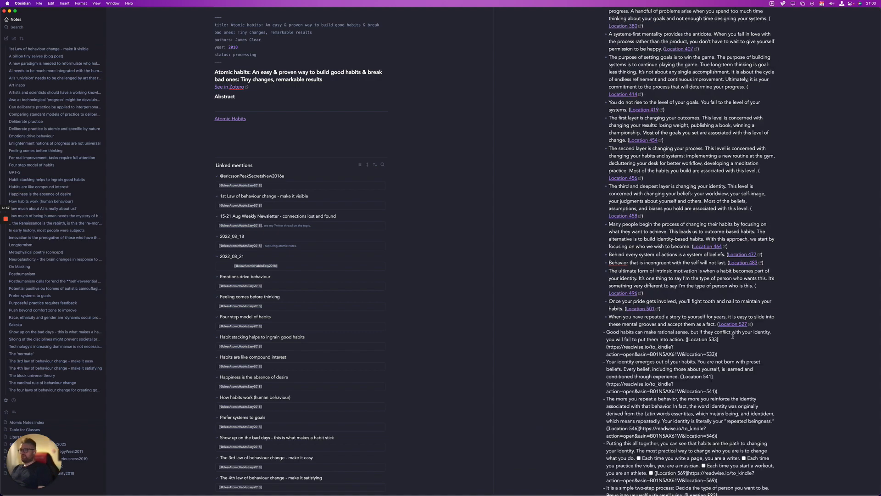
scroll(729, 326, down, 20)
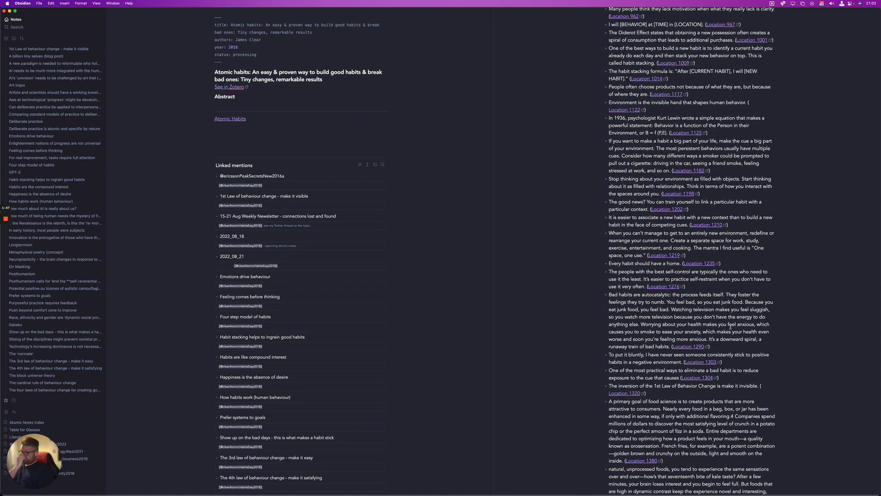
scroll(730, 326, down, 10)
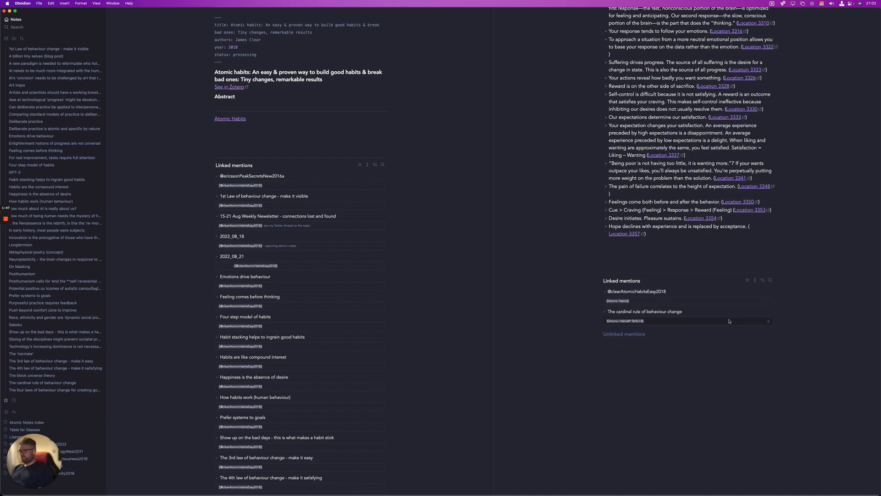
scroll(729, 321, up, 20)
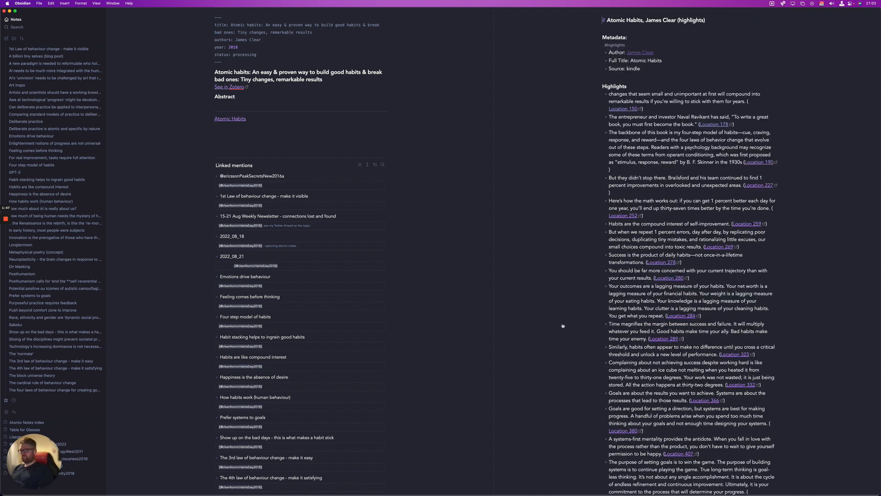
click(565, 231)
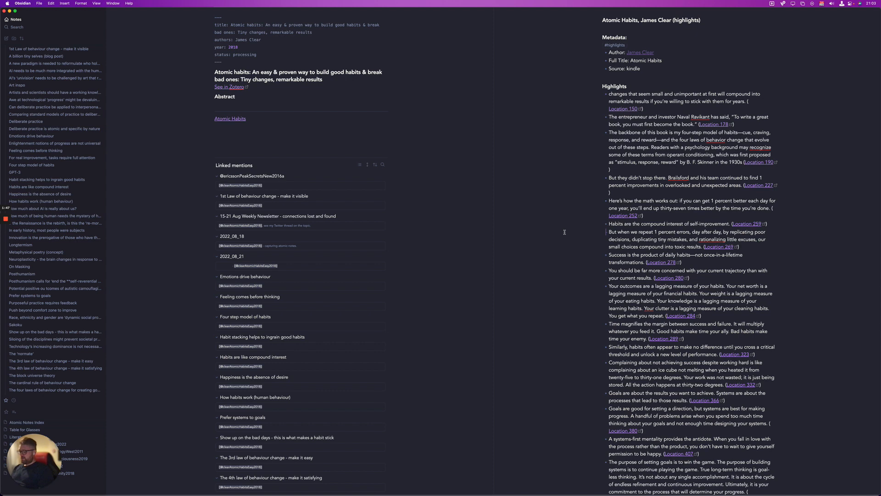
key(super+w)
mouse_move(565, 234)
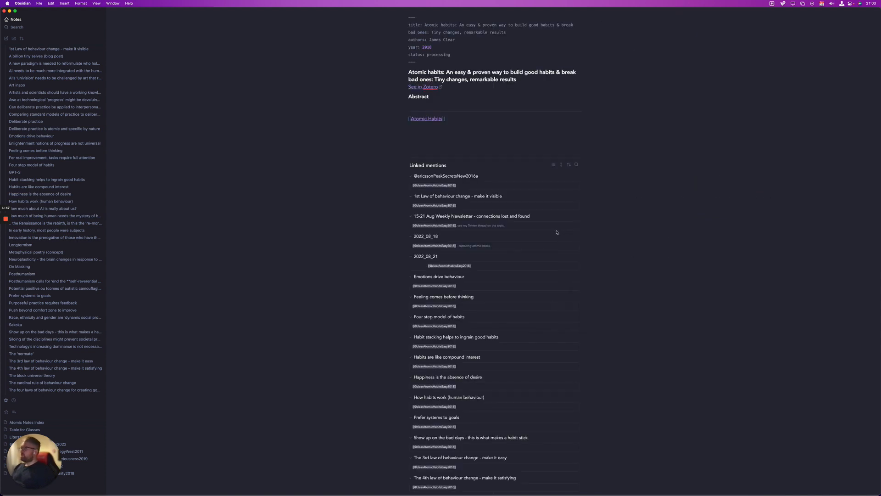